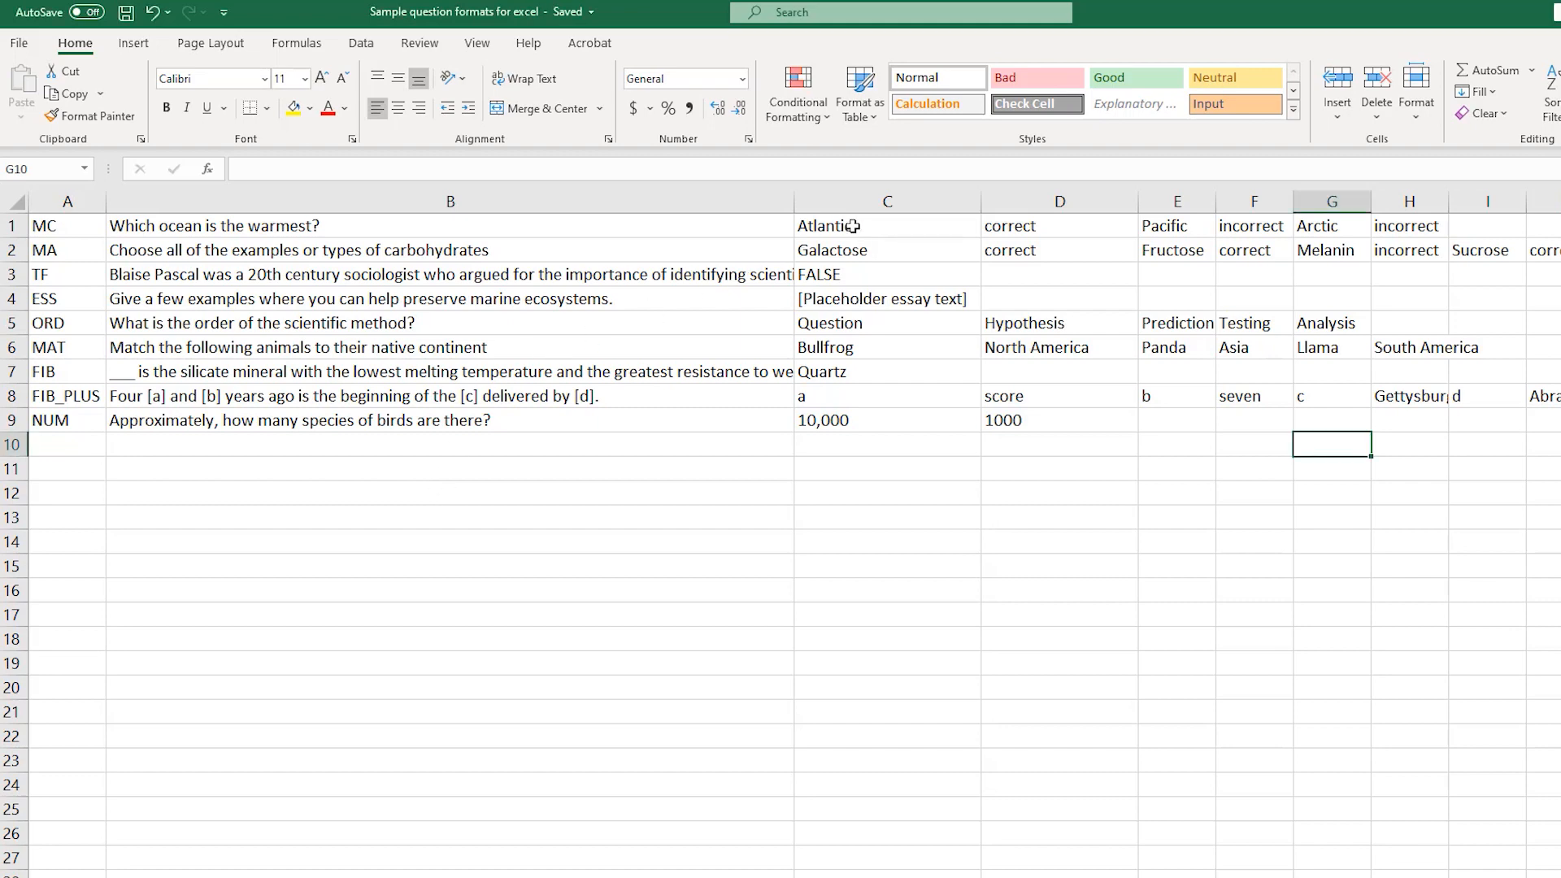
Step: Examine the question type codes in column A of the sample sheet, including MC, MA, TF and ESS
key(F2)
click(854, 227)
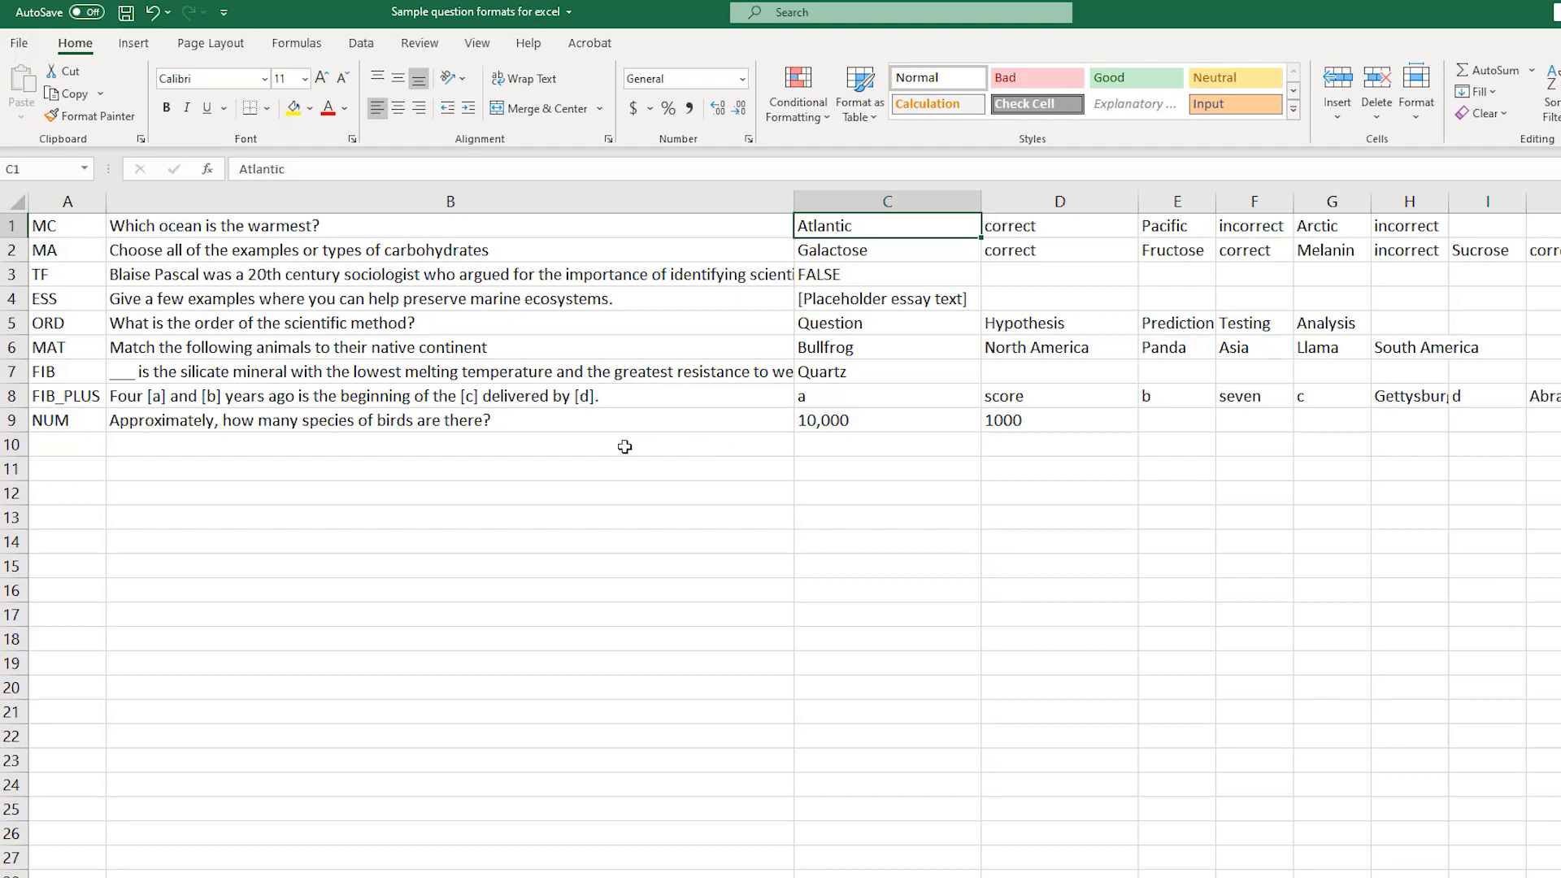
click(549, 463)
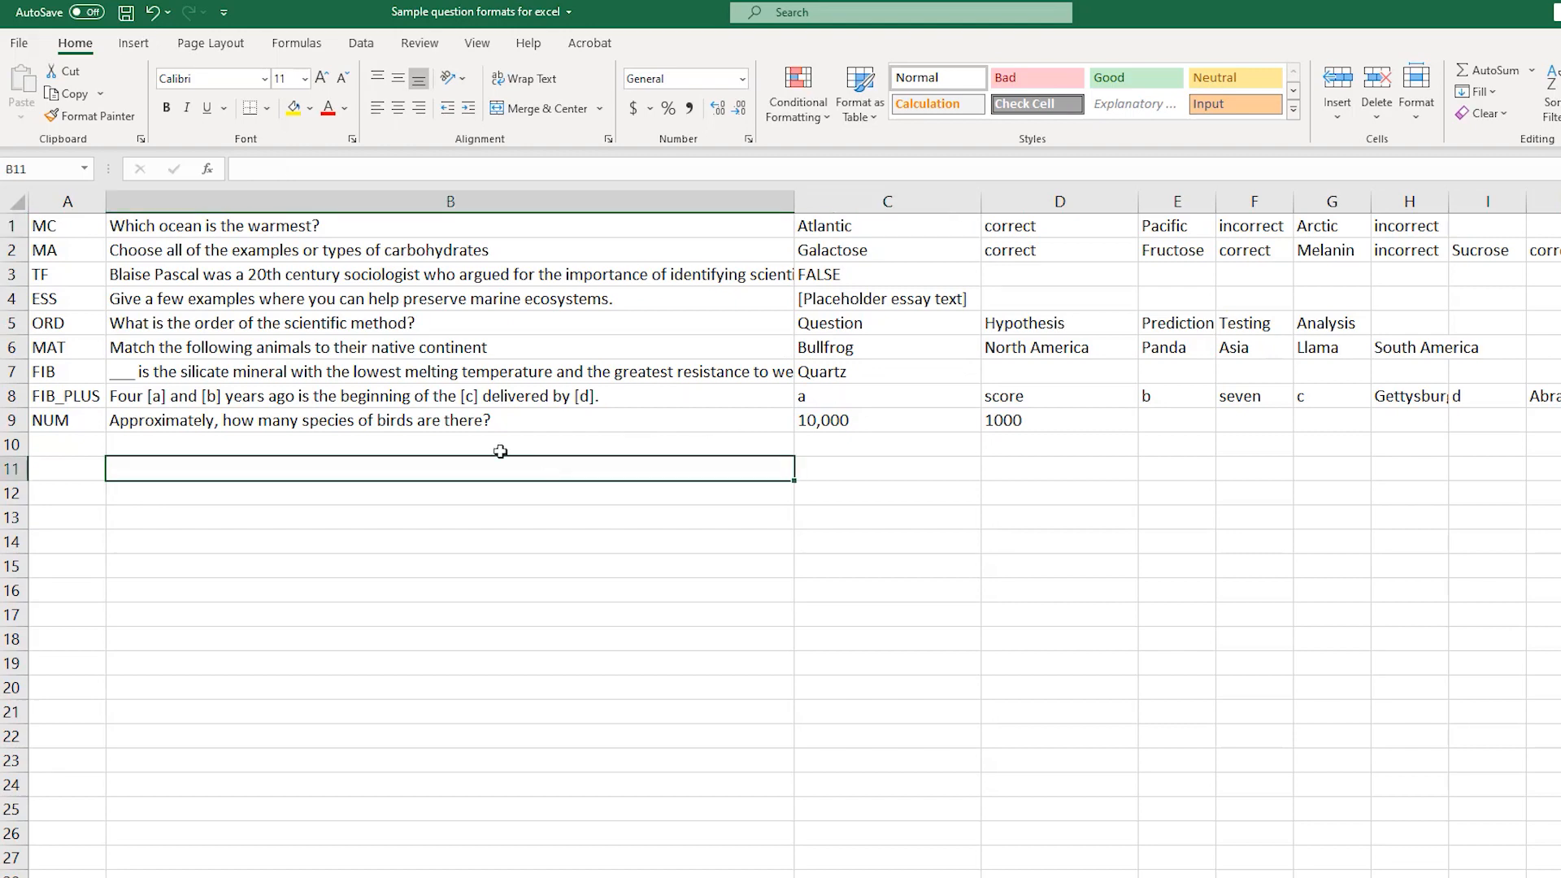
click(29, 230)
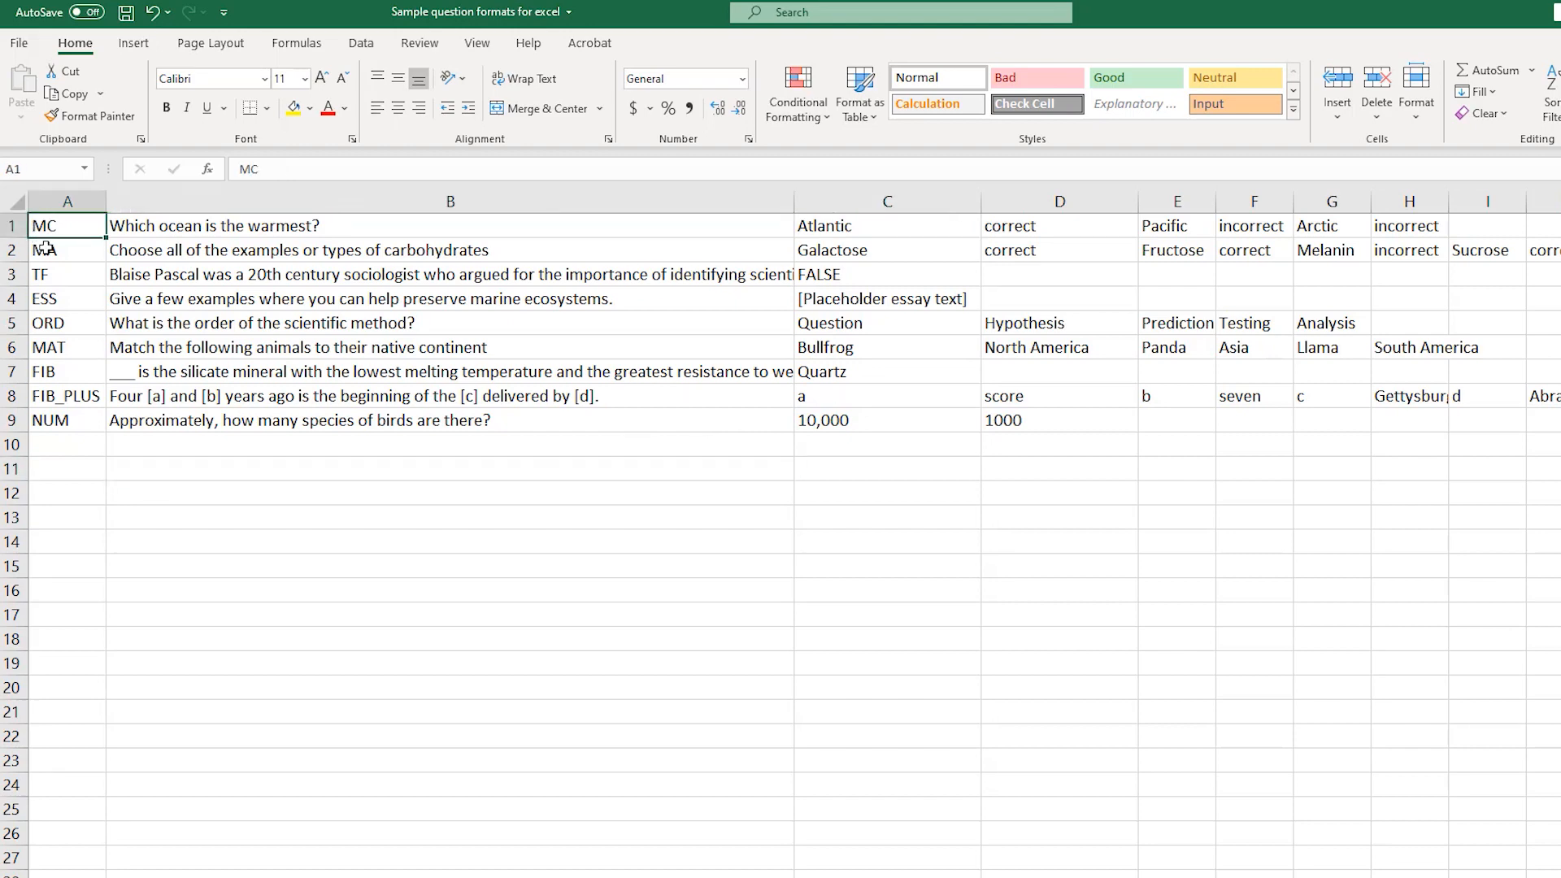
click(49, 248)
click(56, 275)
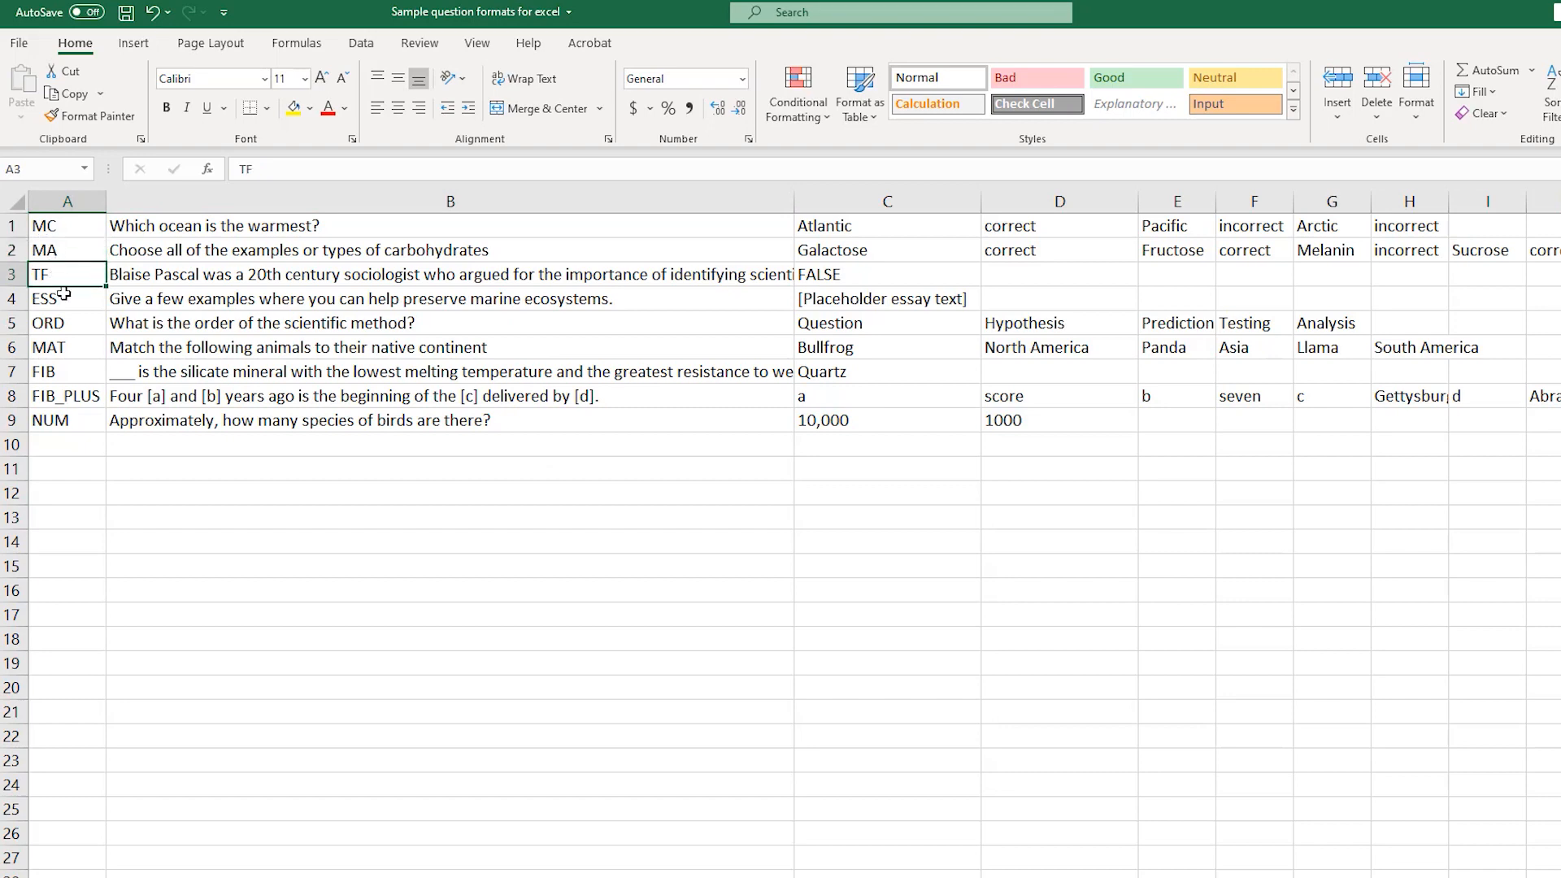
click(65, 294)
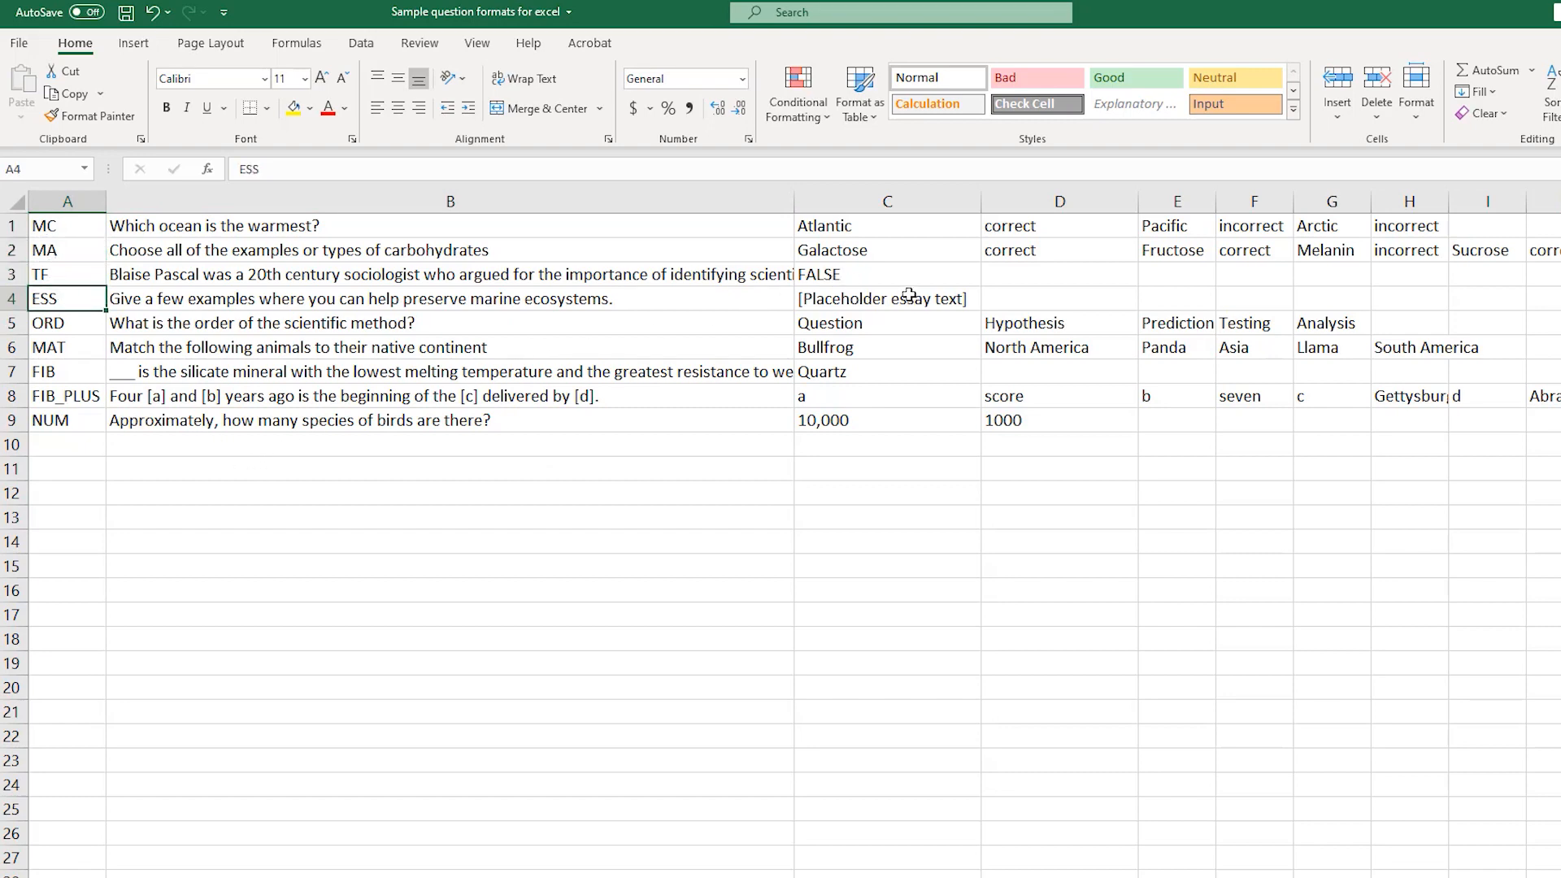
click(64, 229)
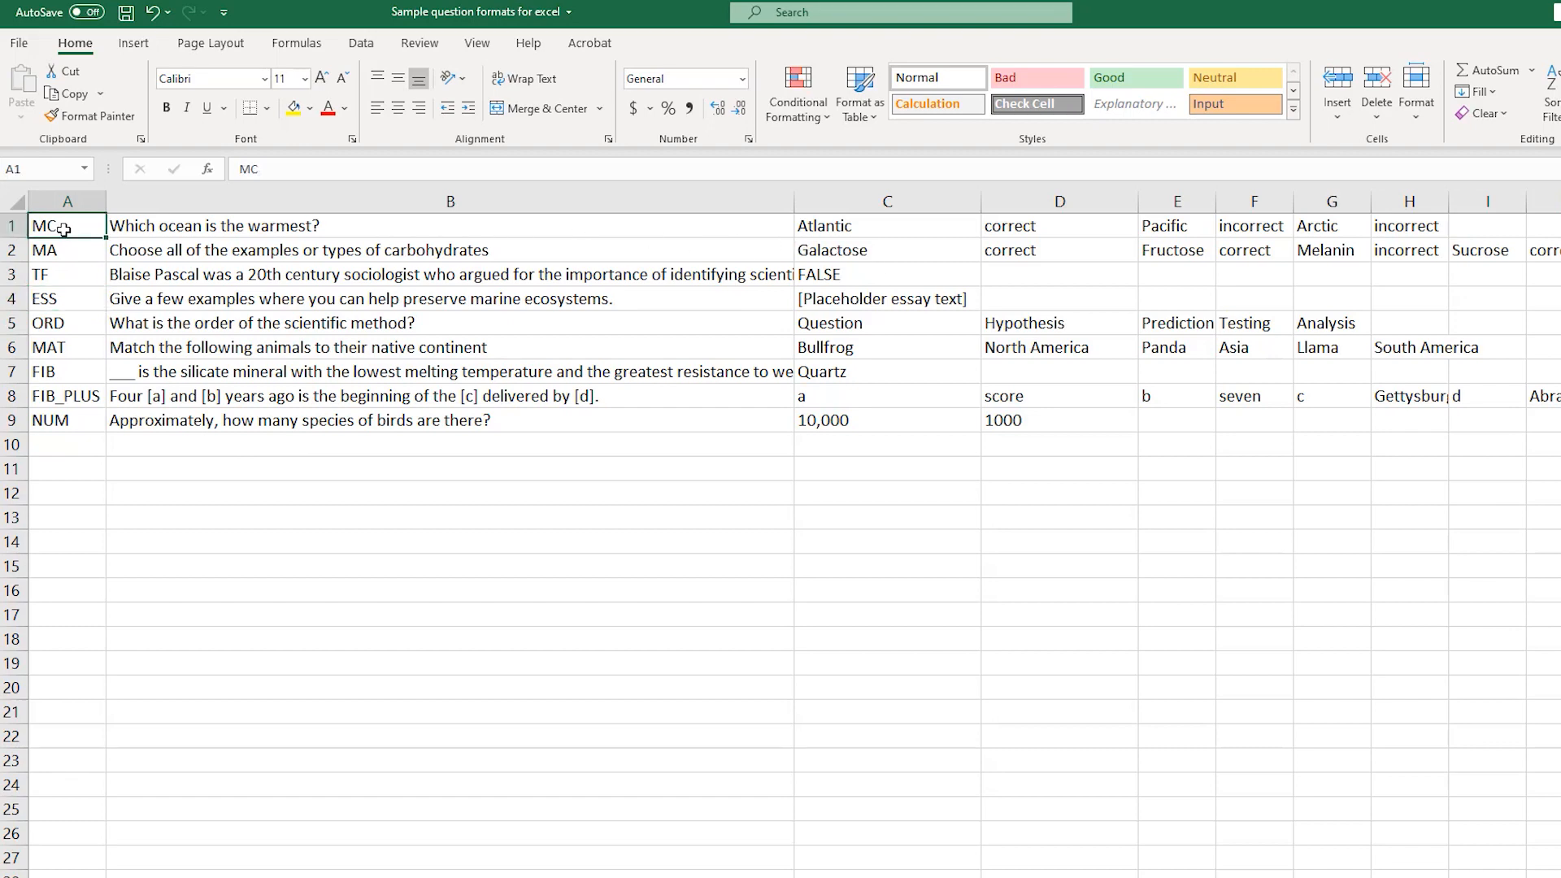
Step: Examine how the multiple-choice row in row 1 lays out its question, answer options and correct or incorrect markers
click(162, 223)
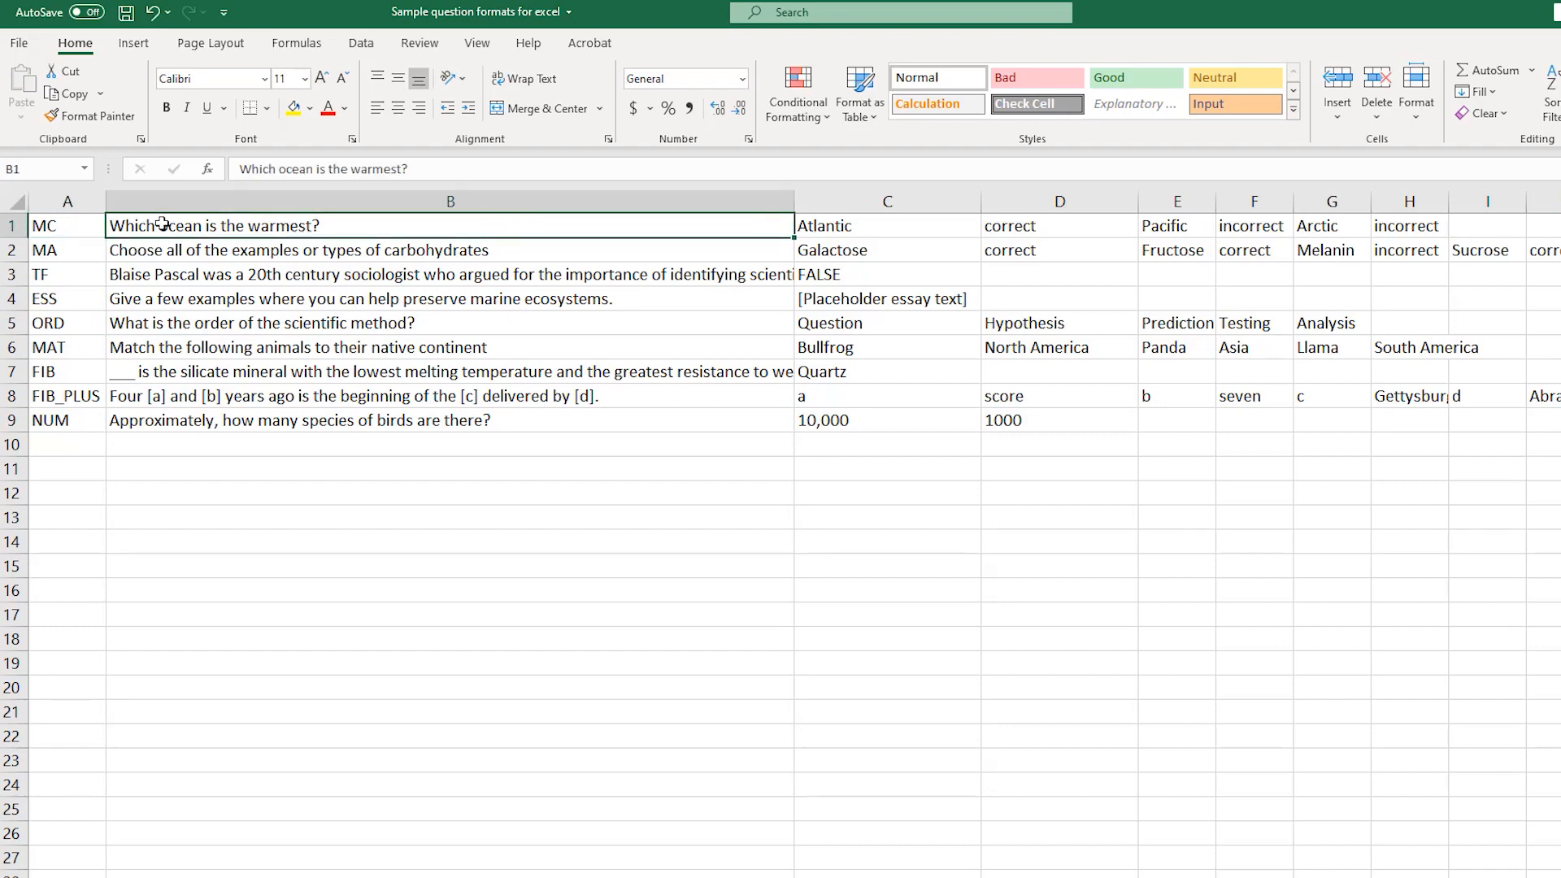
click(852, 225)
click(1017, 228)
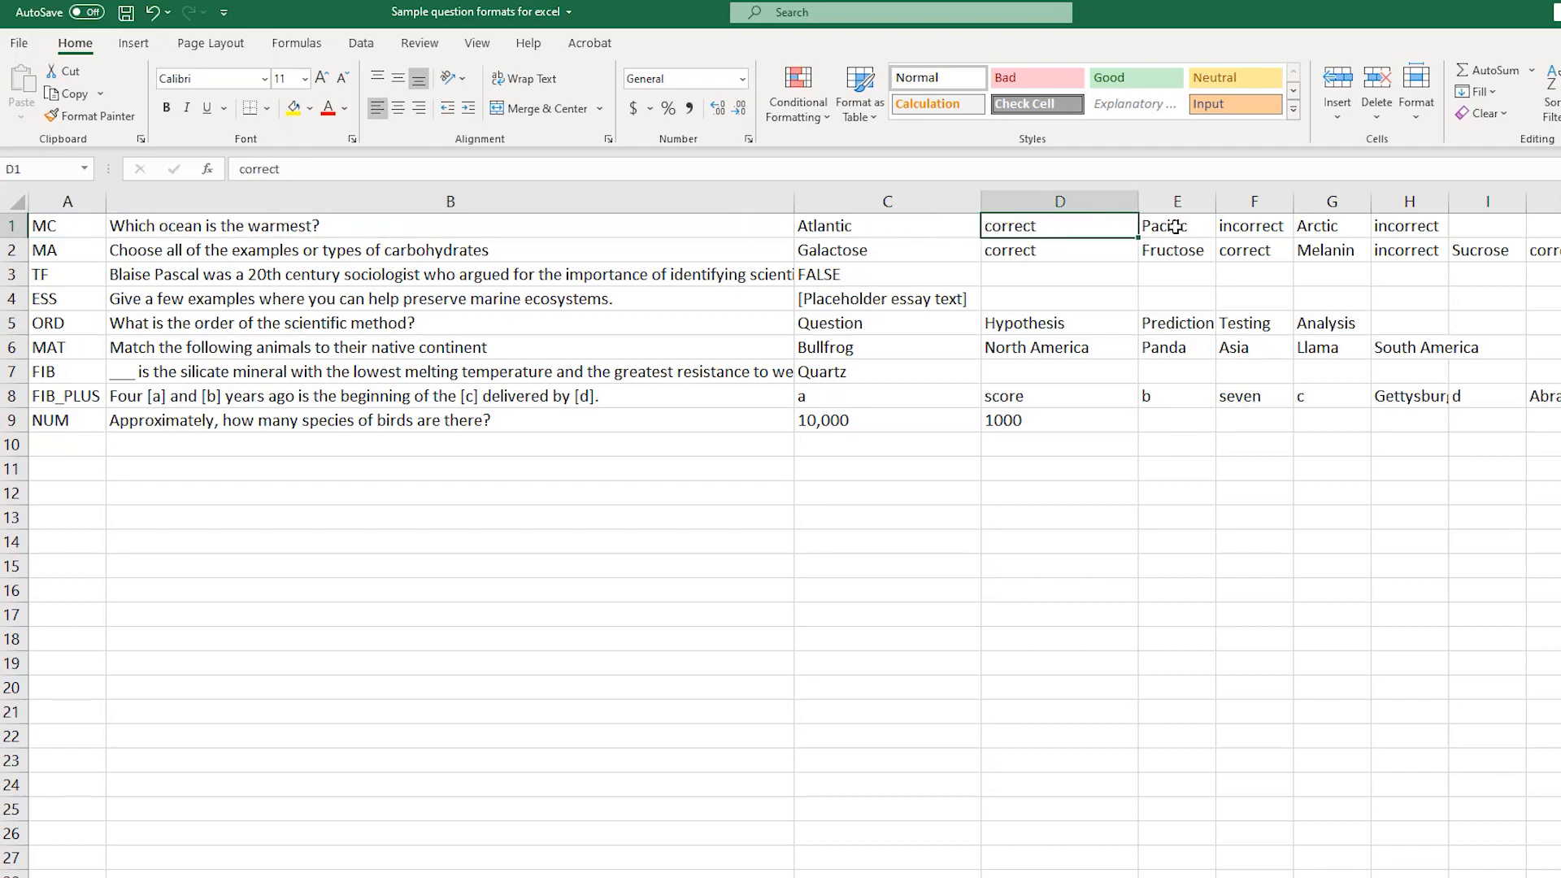
click(1176, 227)
click(1268, 225)
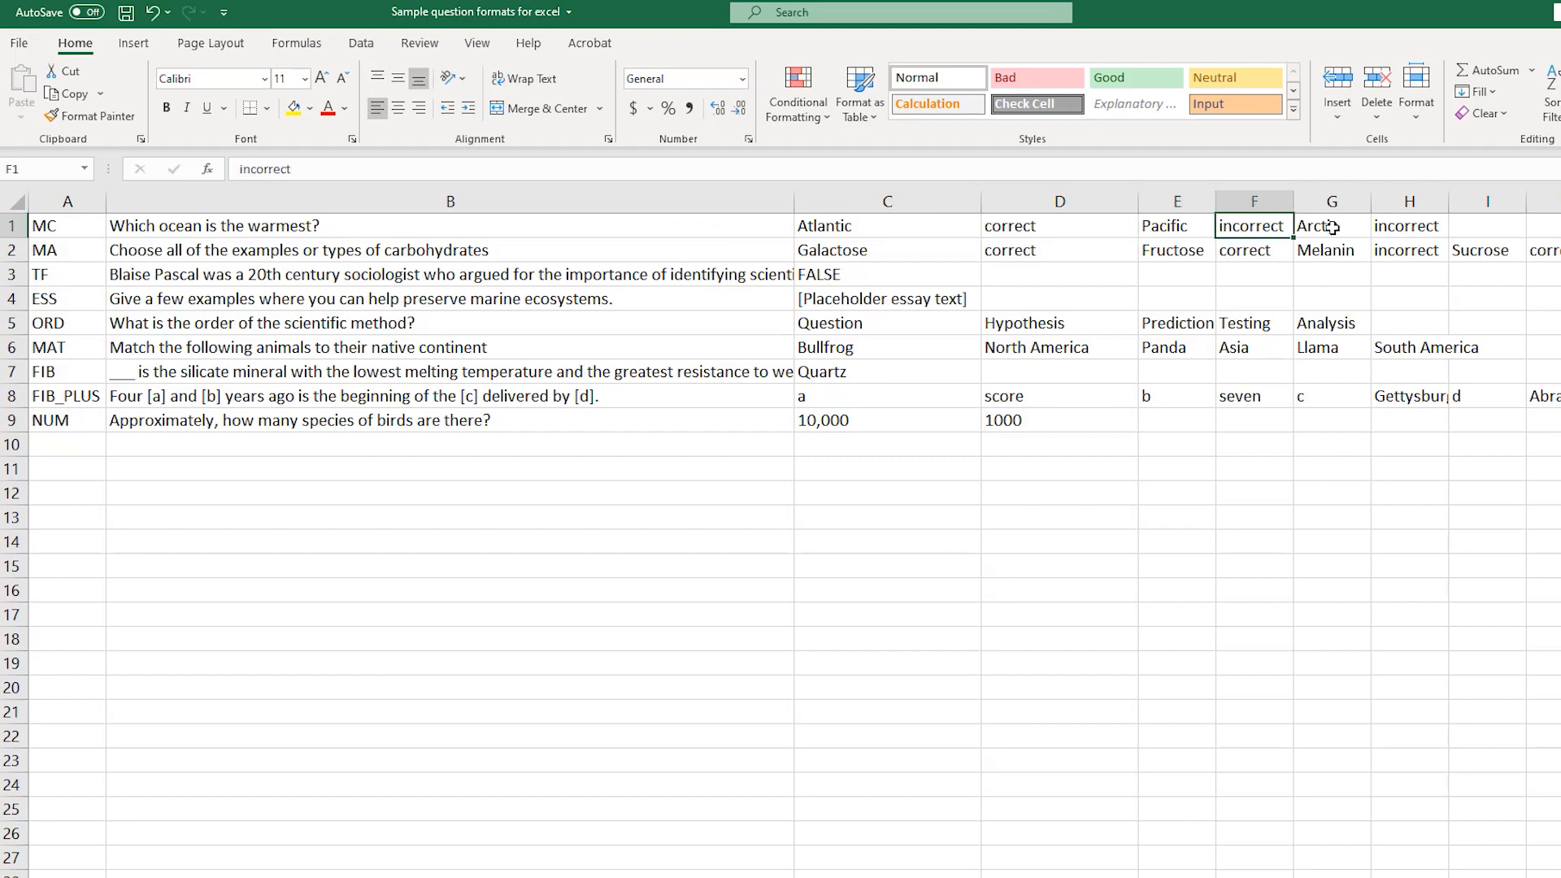
click(1331, 228)
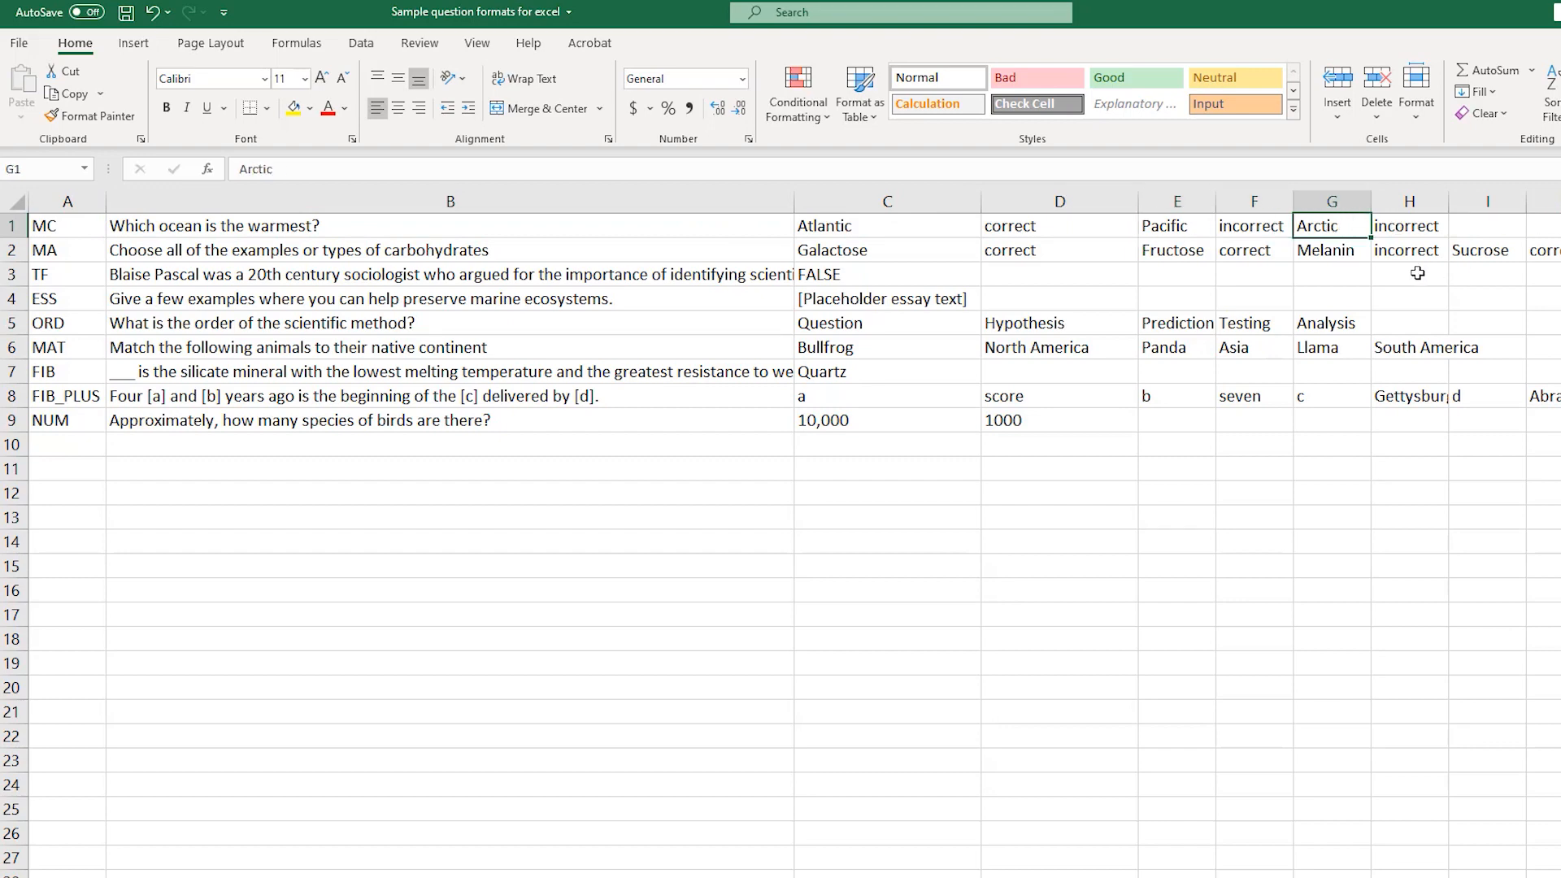
click(878, 226)
click(1031, 226)
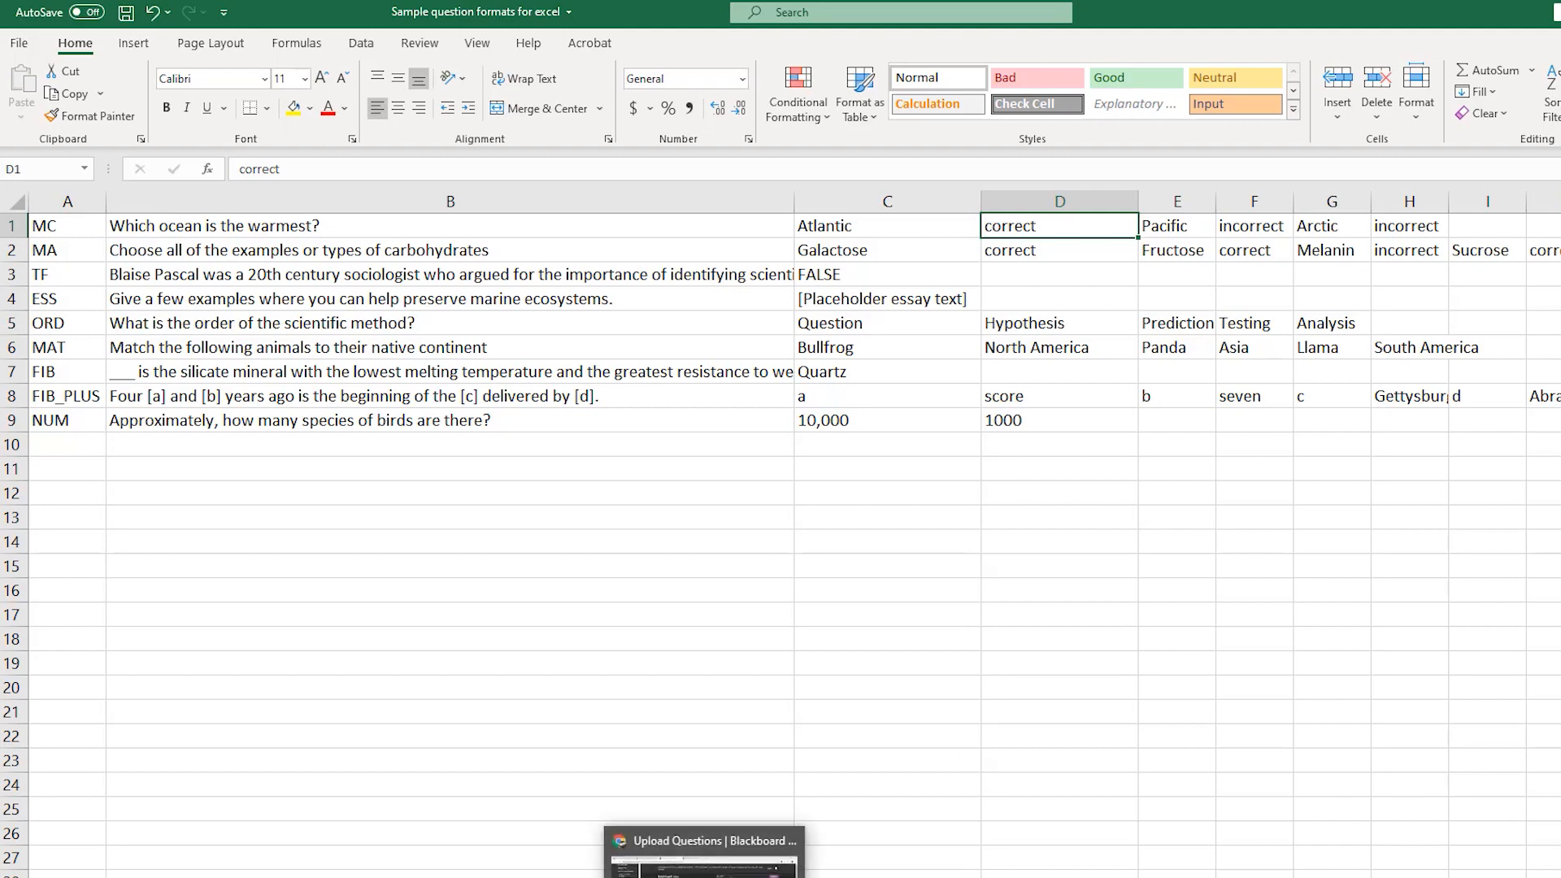
Step: Switch to the Blackboard Help page on Upload Questions in the browser and review the file guidelines and question structure table
click(705, 870)
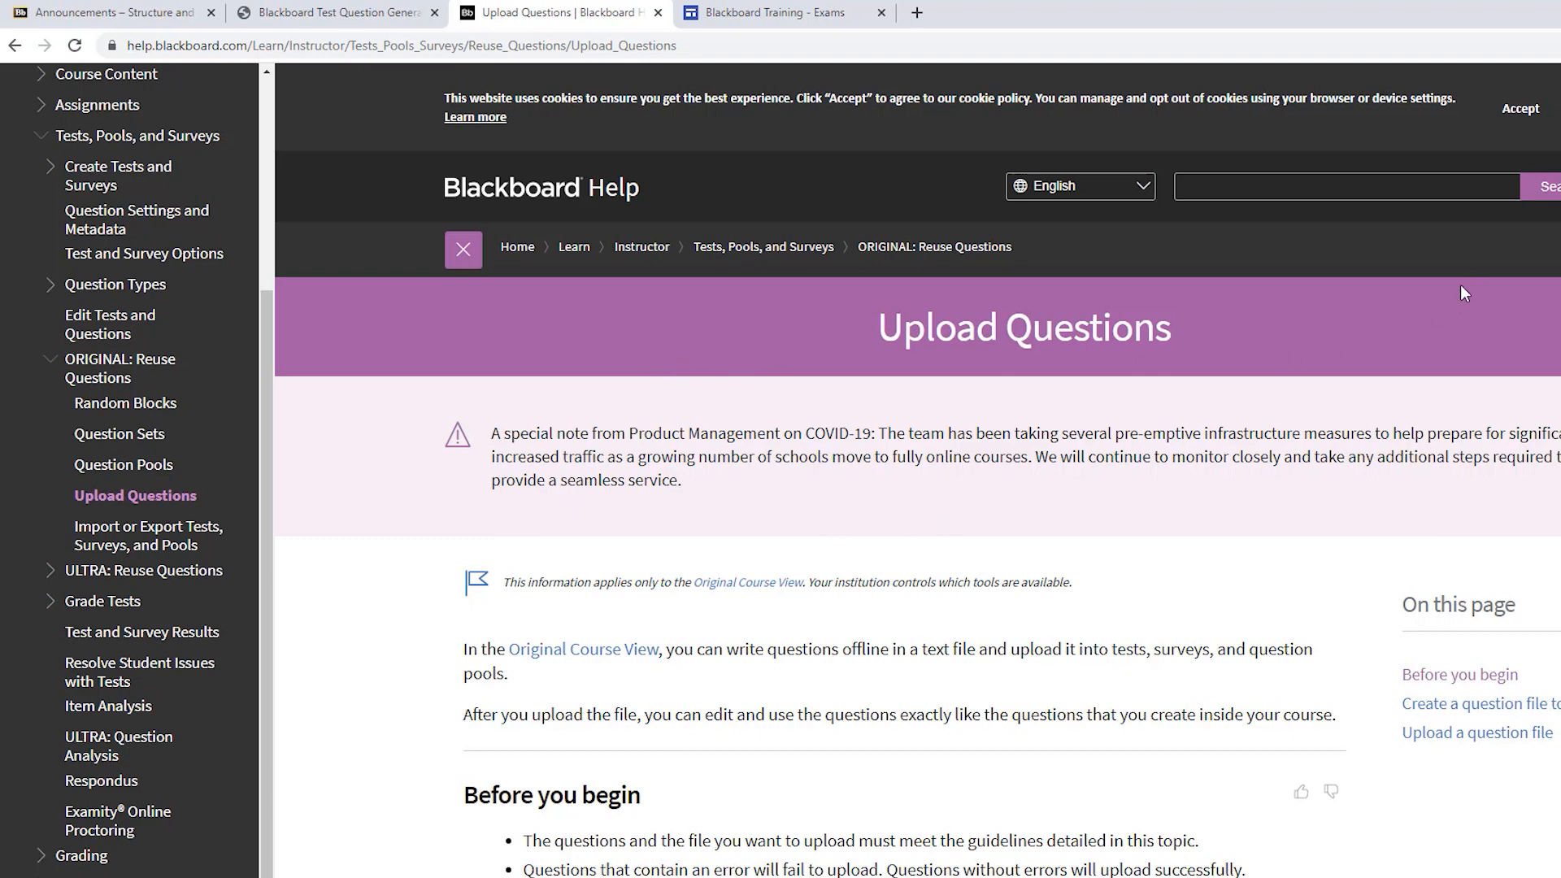
click(687, 45)
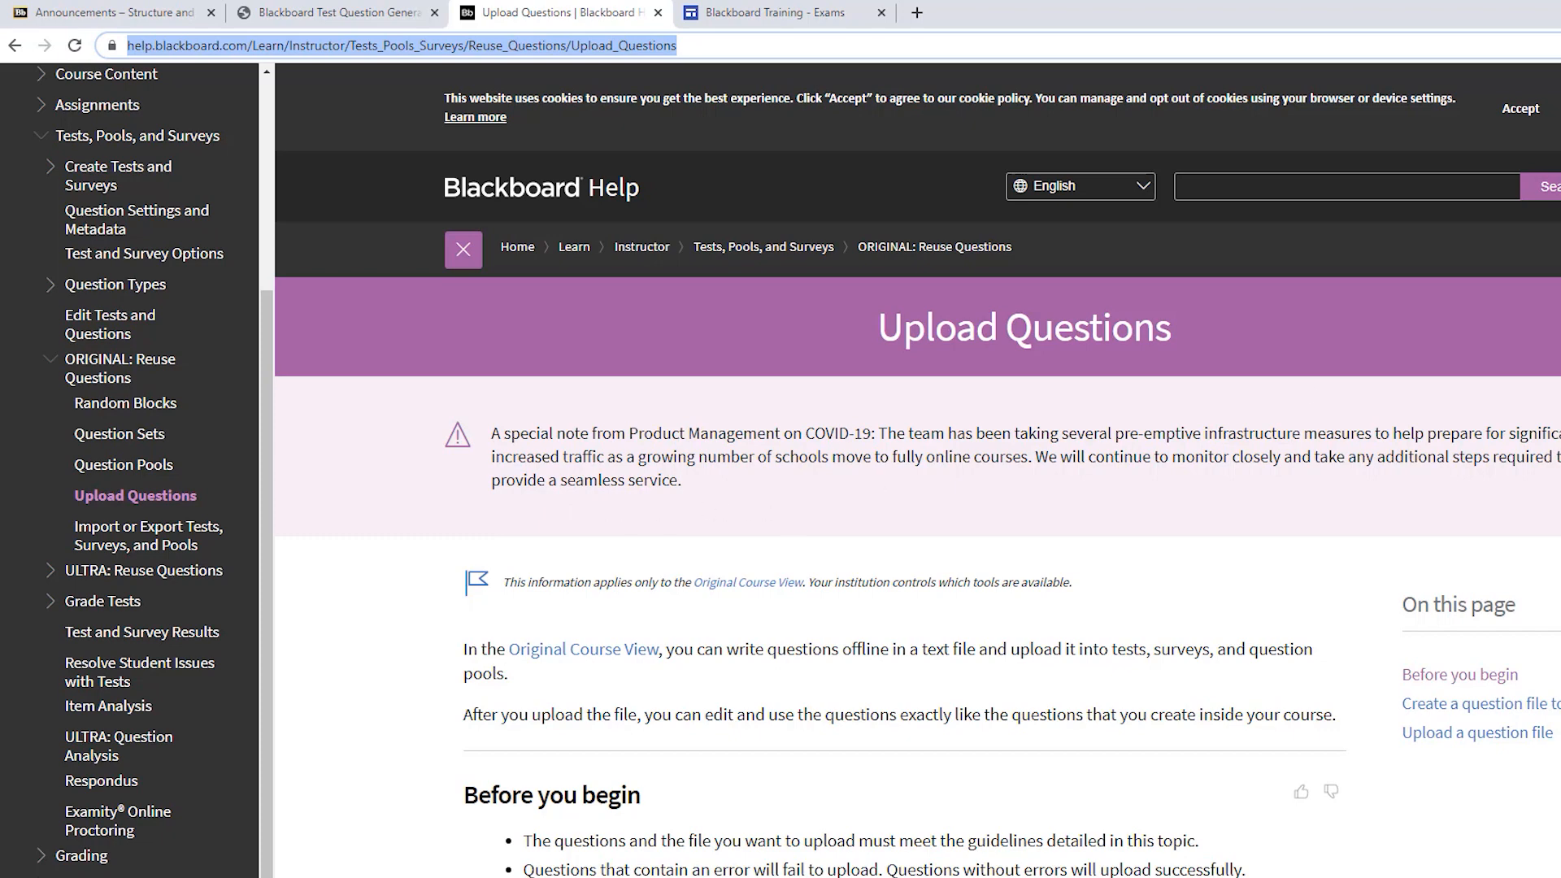
scroll(917, 470, down, 15)
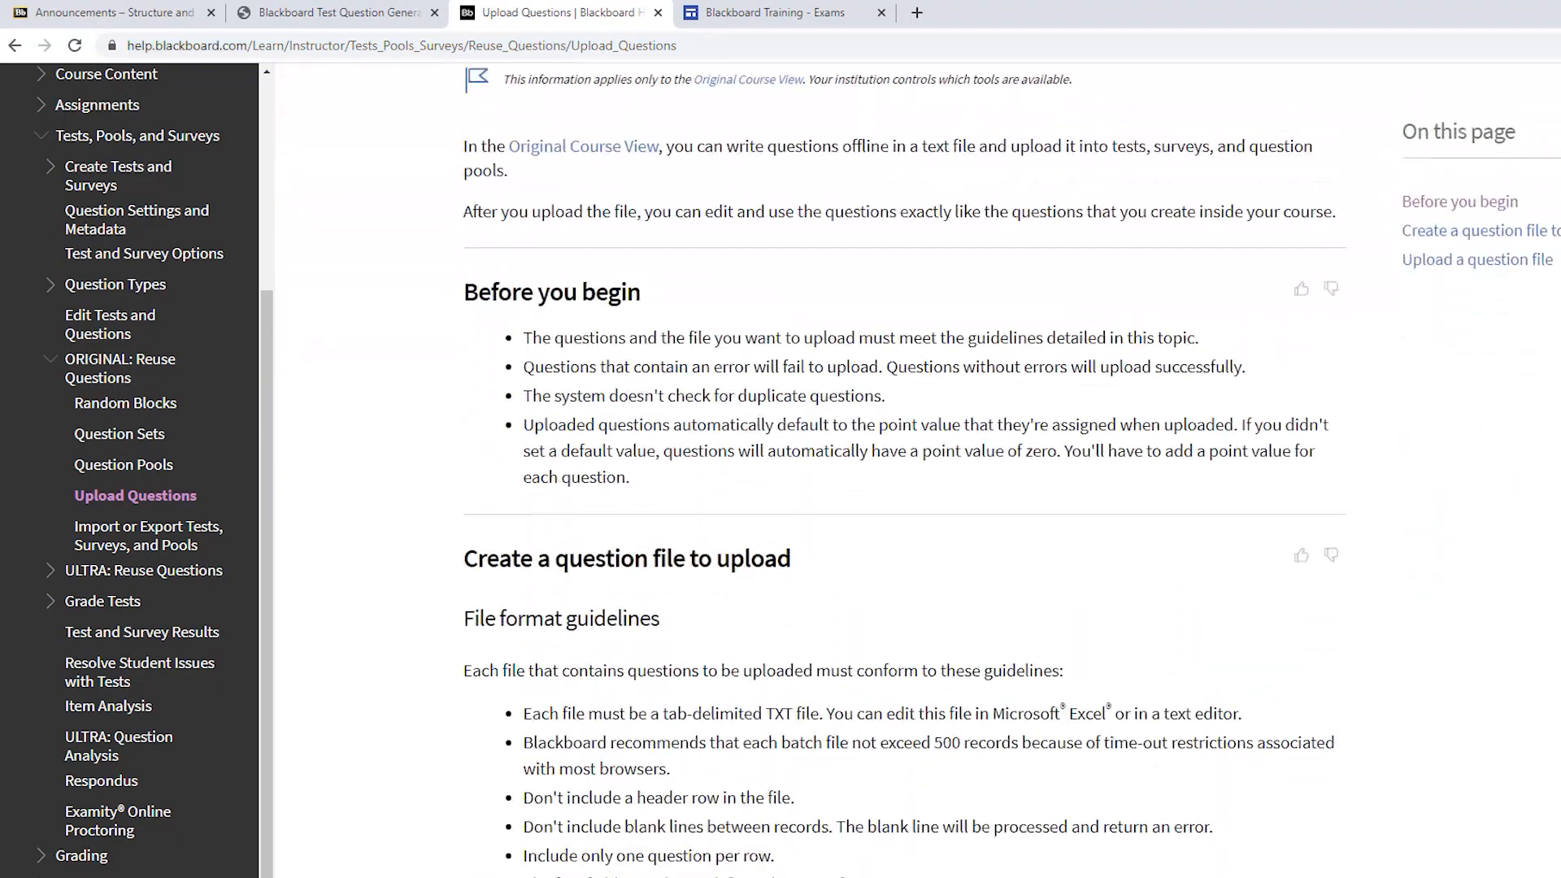
scroll(1069, 260, down, 3)
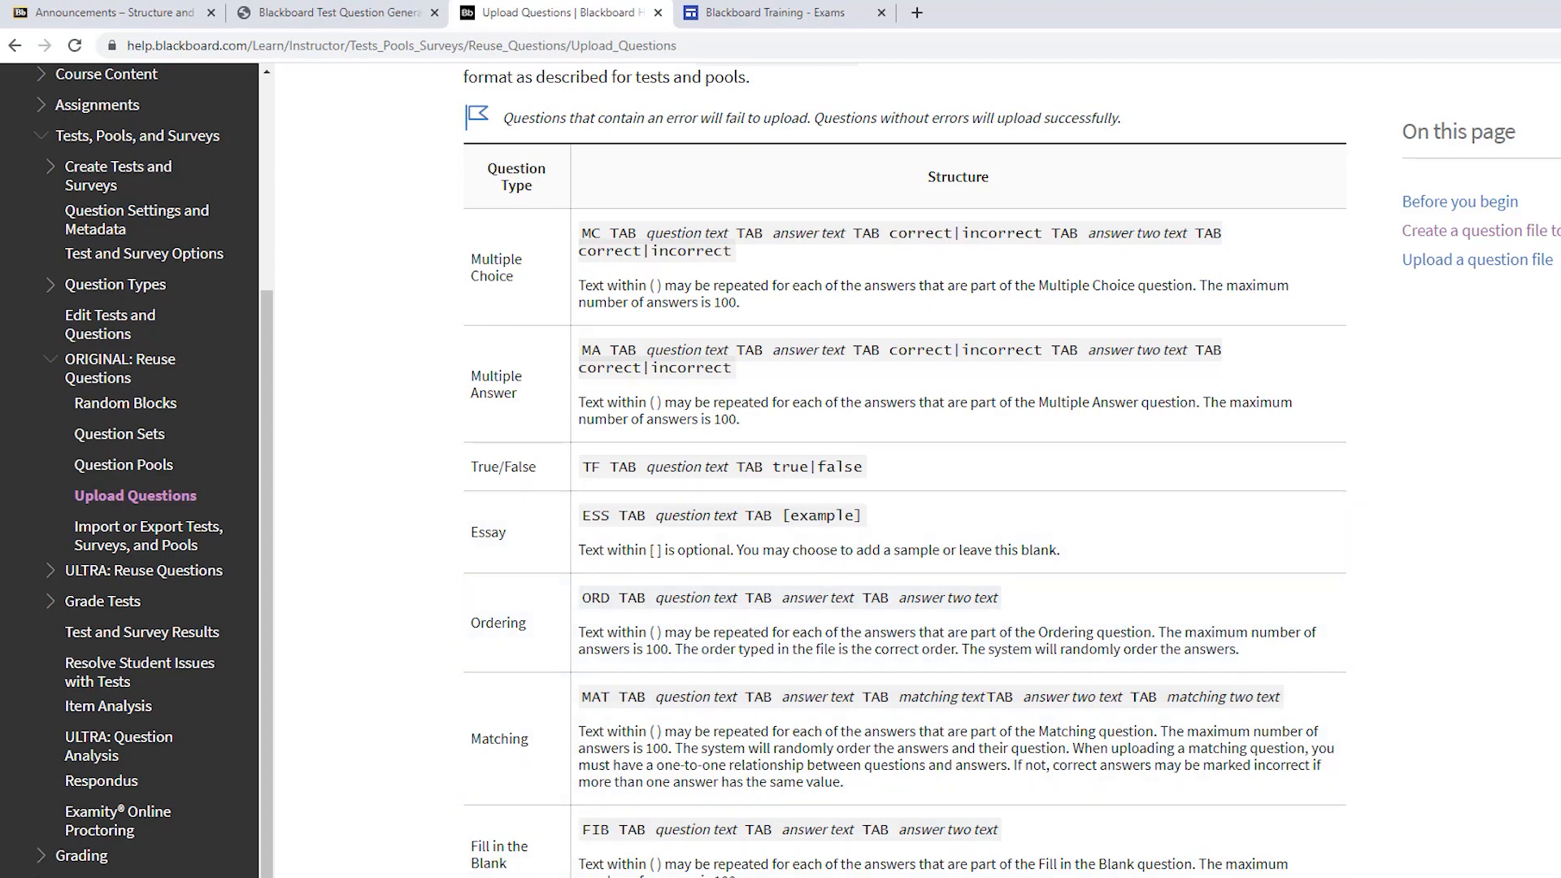
Step: Switch to Exam #1 Word Document in Word and look through its multiple-choice, short answer, matching and art-based questions
mouse_move(888, 875)
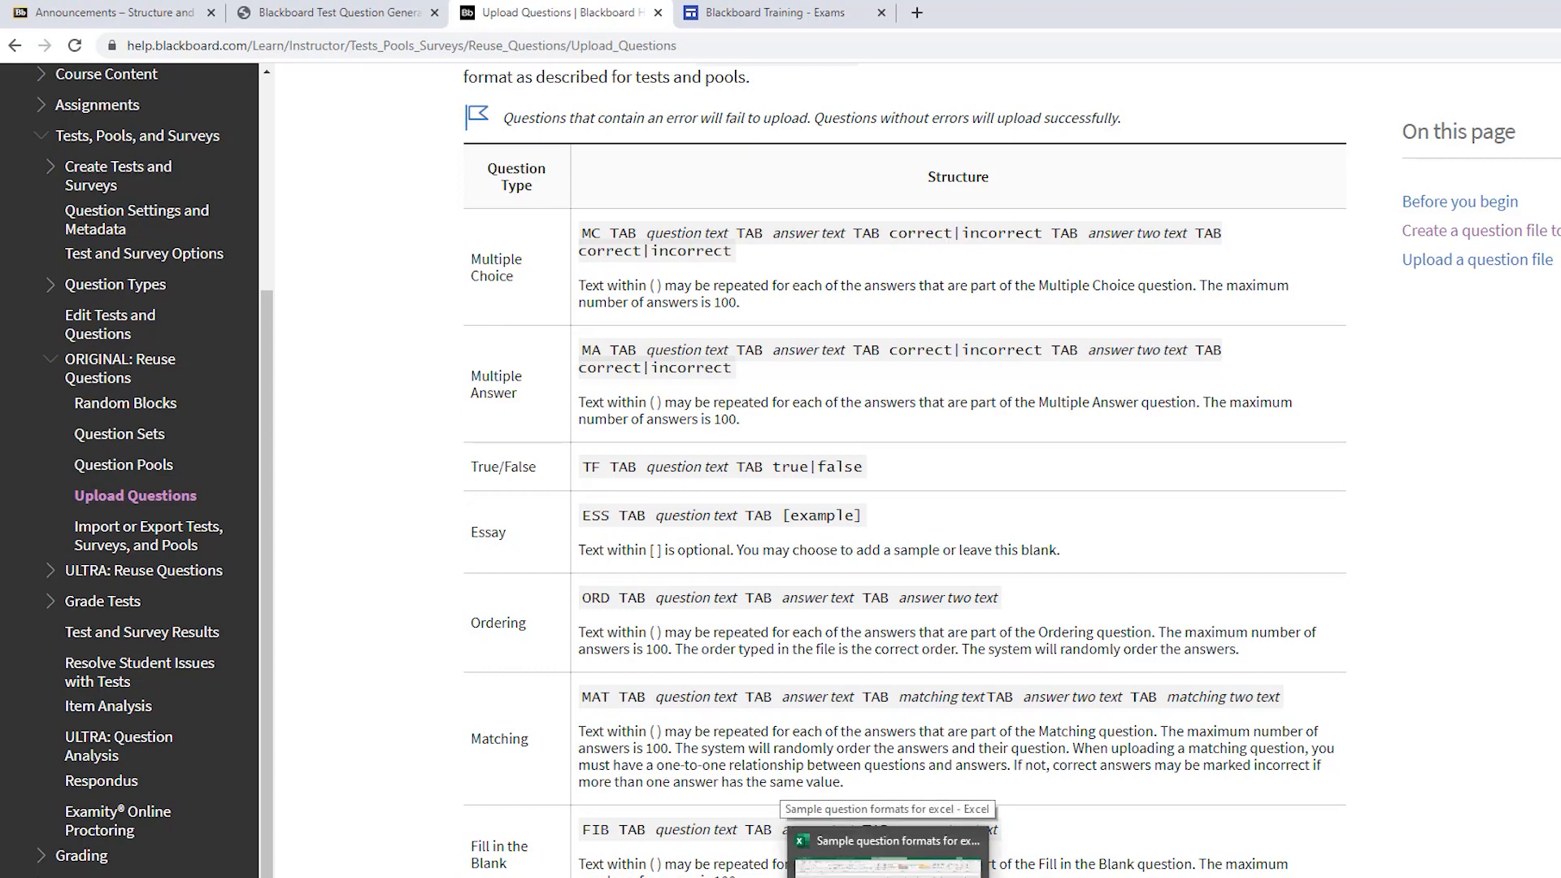
click(918, 857)
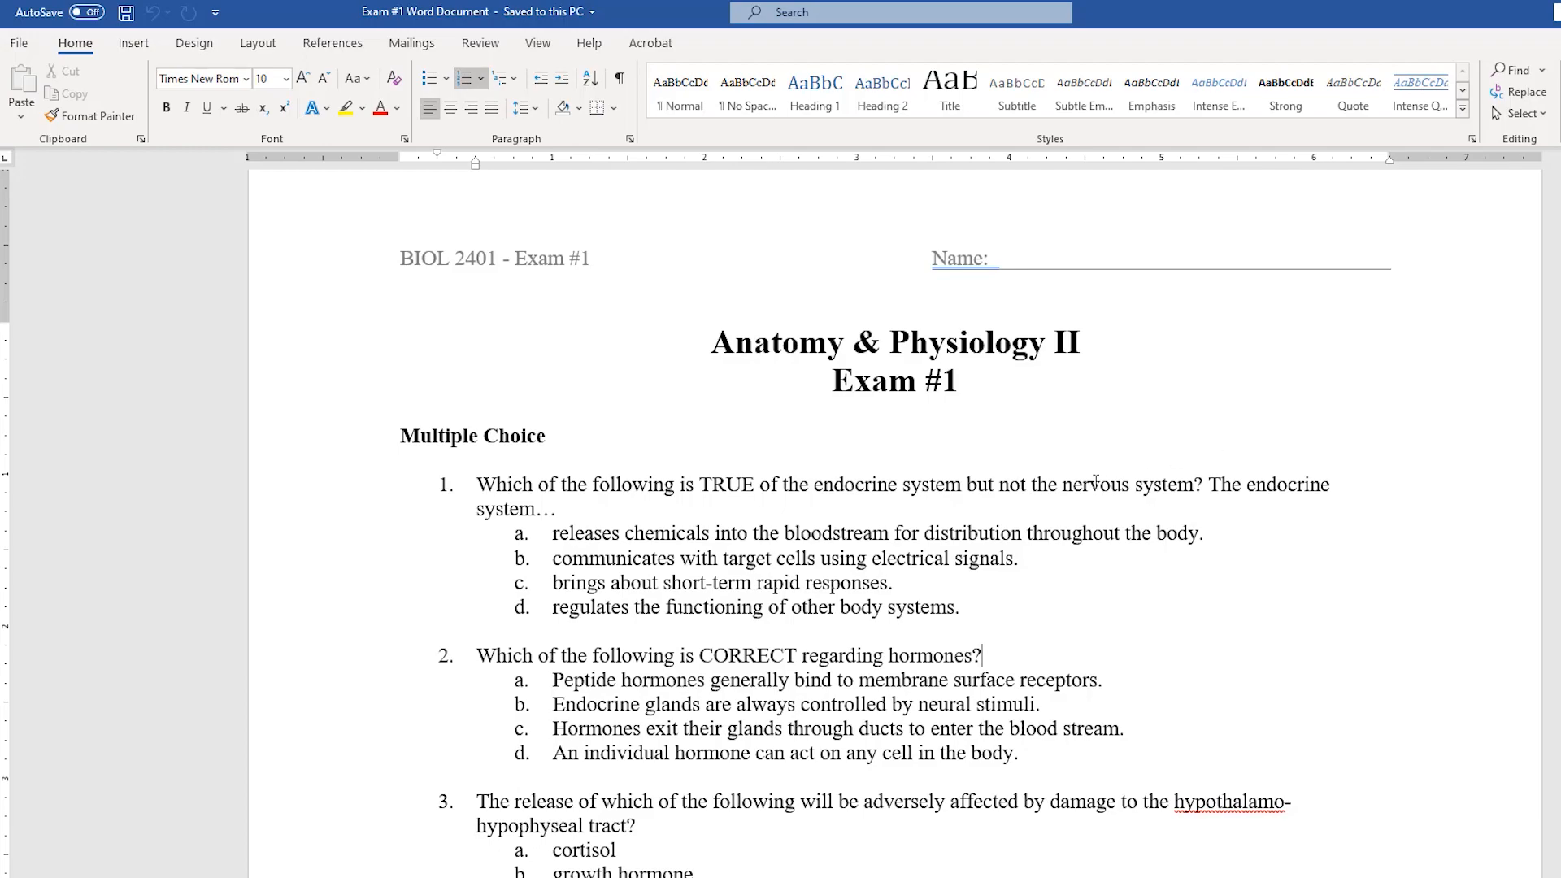
ctrl+scroll(1095, 482, down, 8)
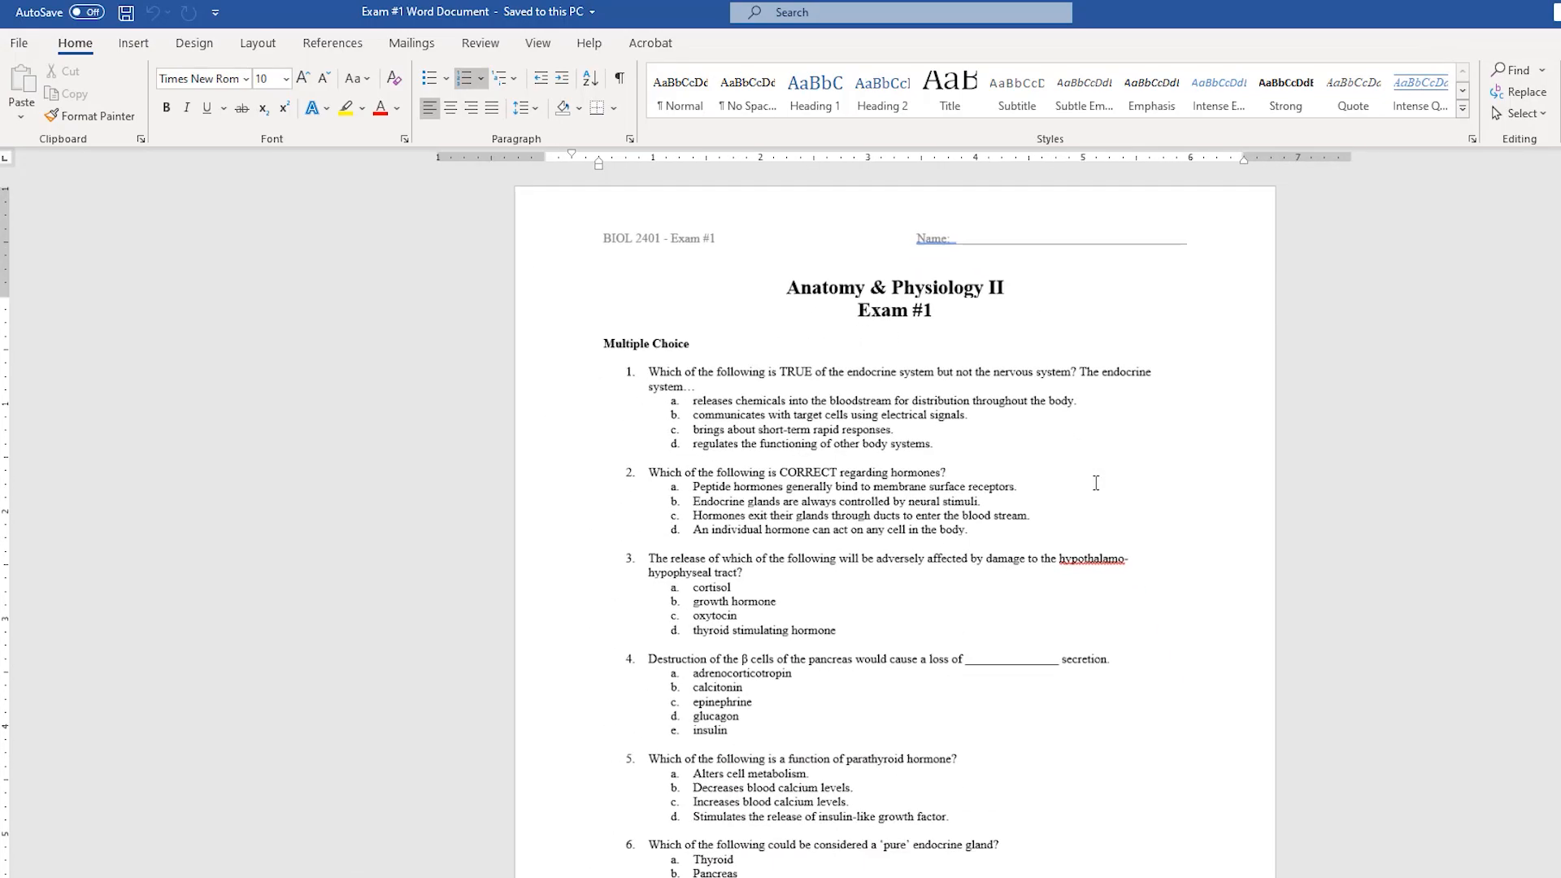
ctrl+scroll(1096, 482, down, 2)
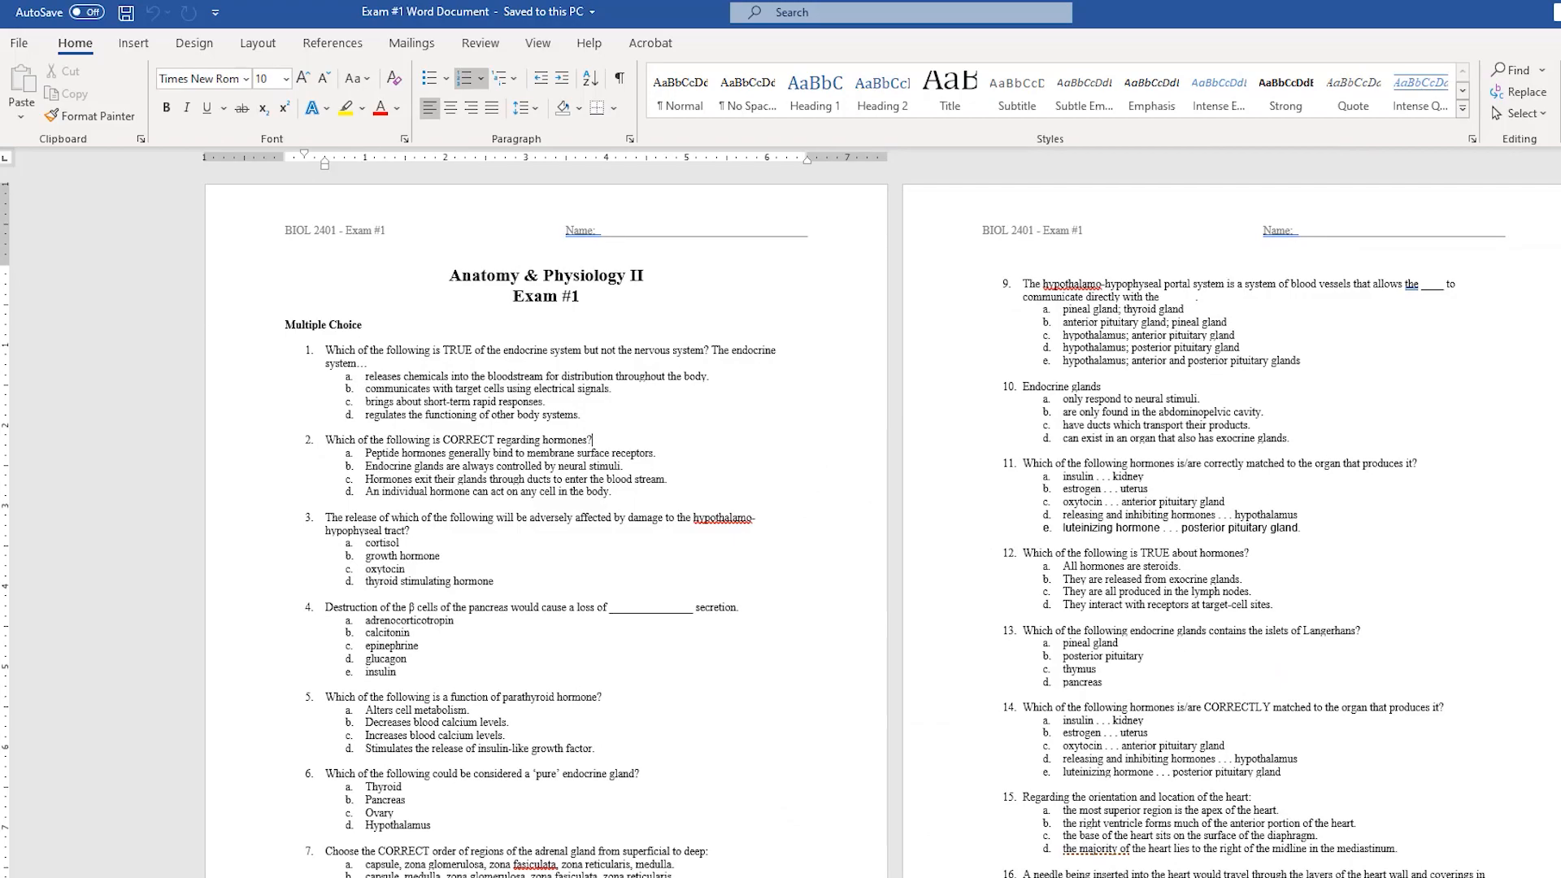
scroll(882, 521, down, 15)
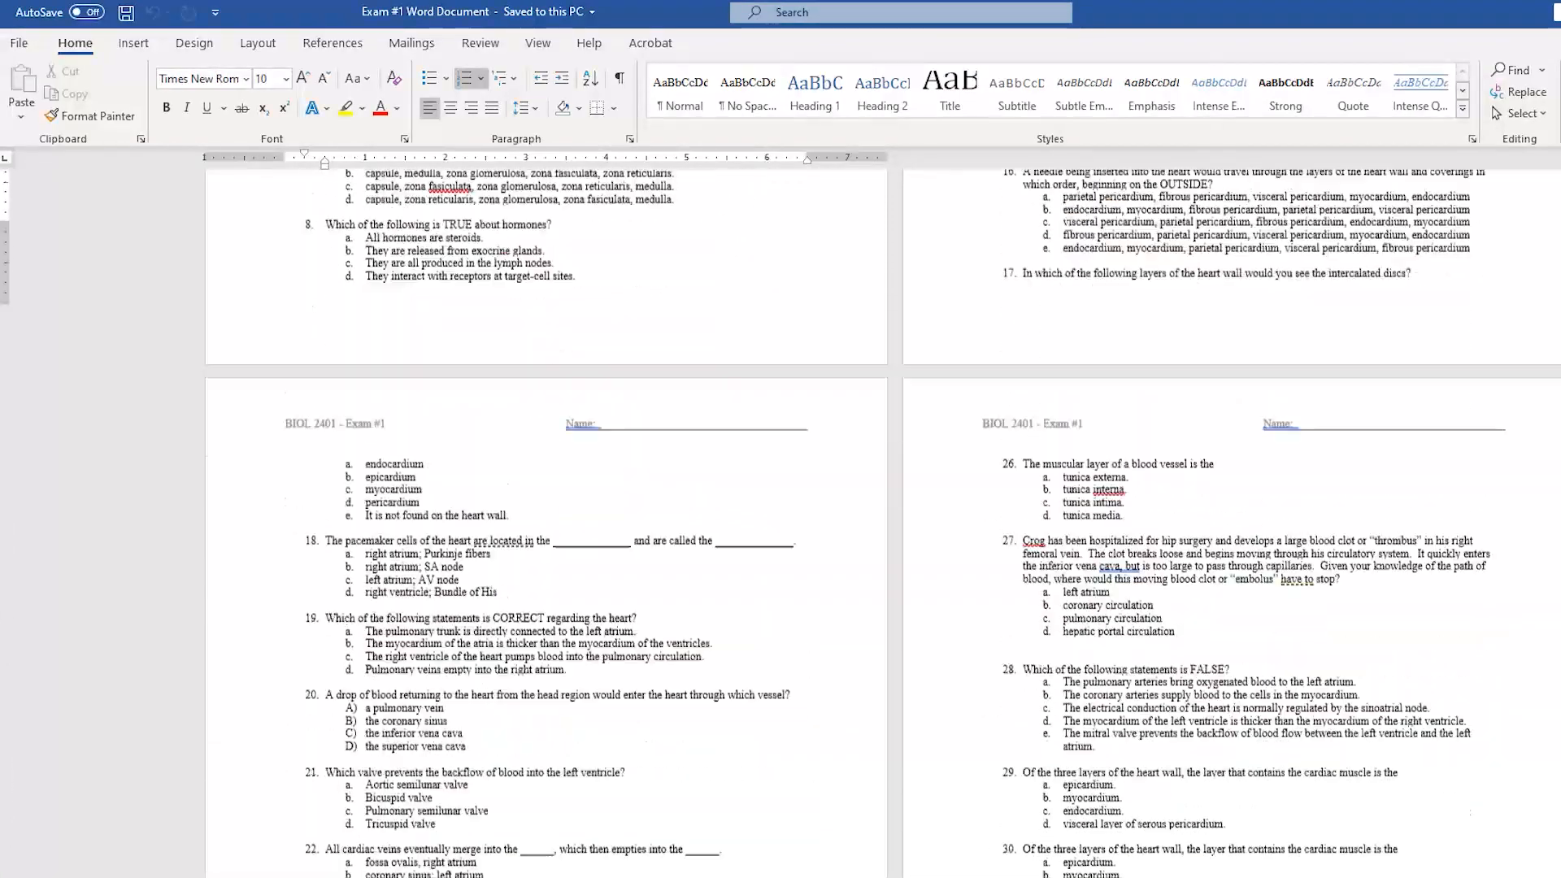
scroll(882, 520, down, 20)
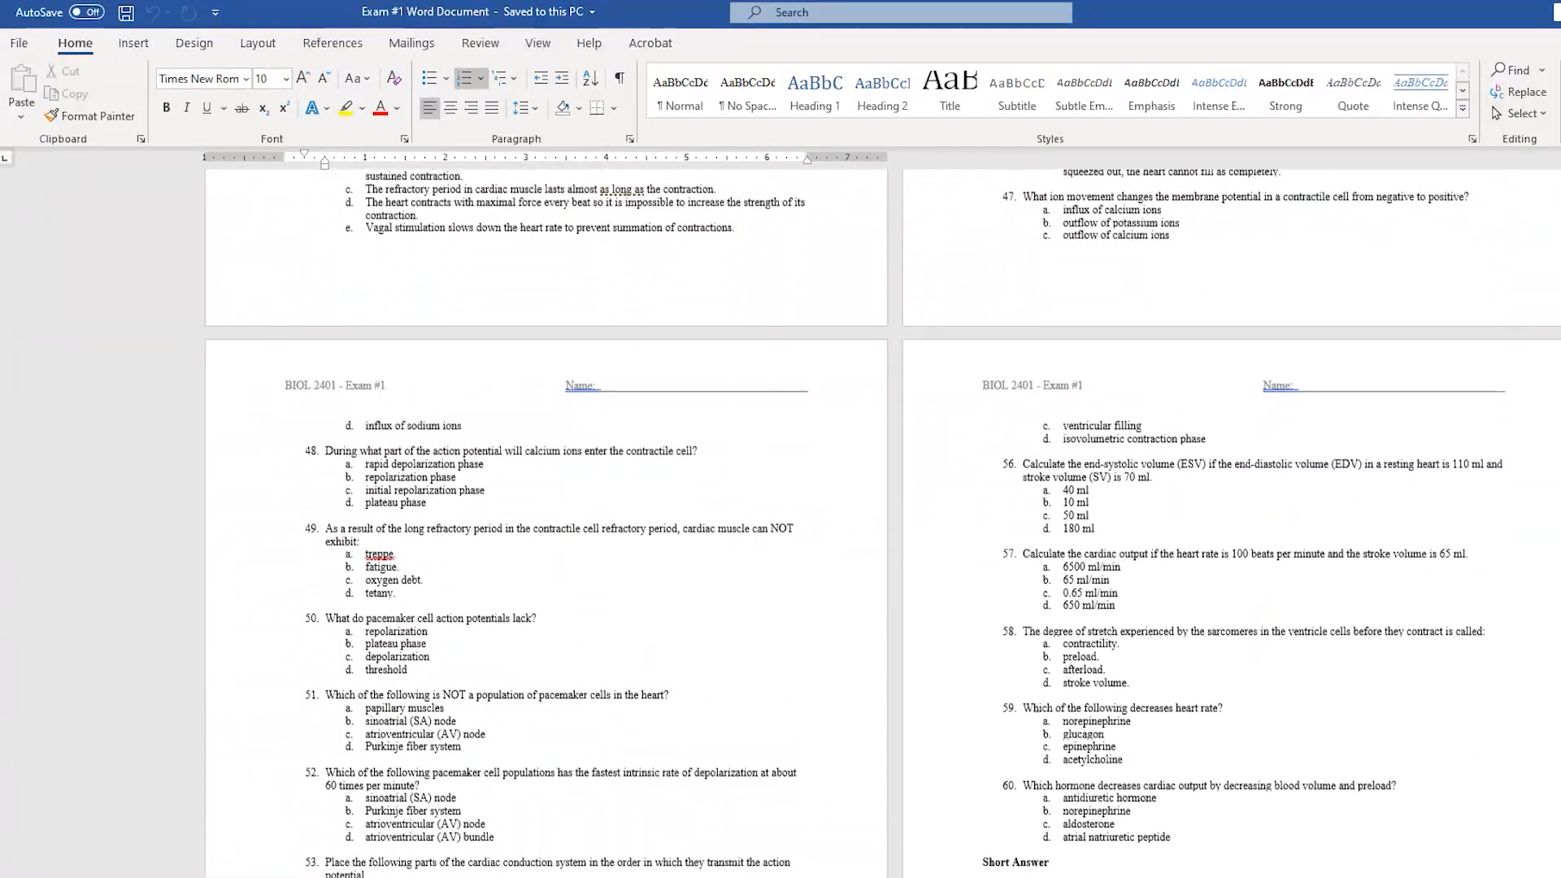
scroll(882, 520, down, 9)
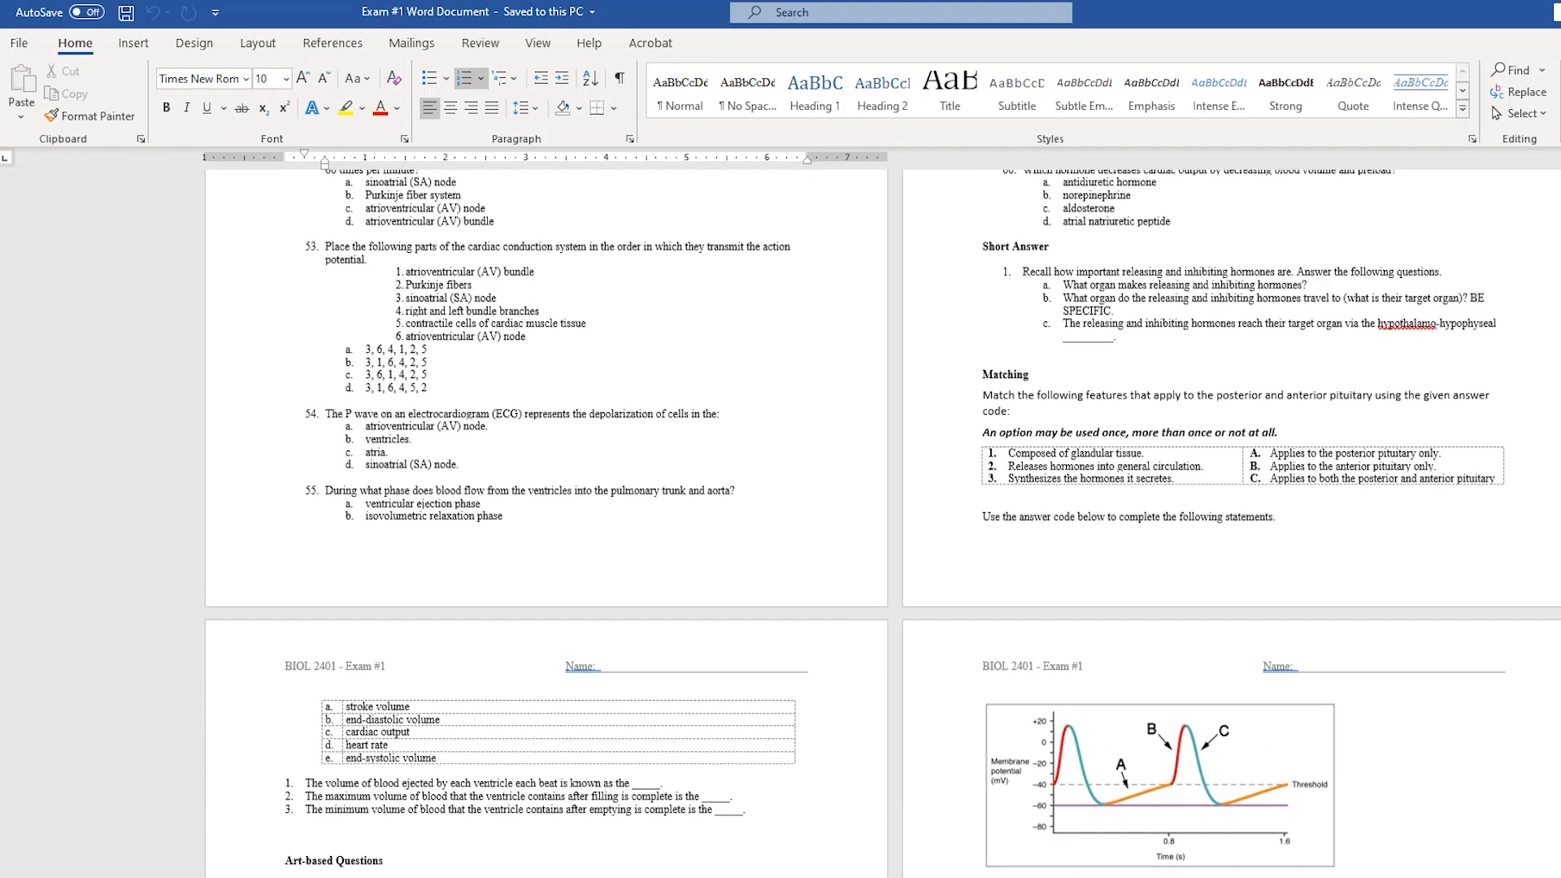
scroll(882, 520, up, 3)
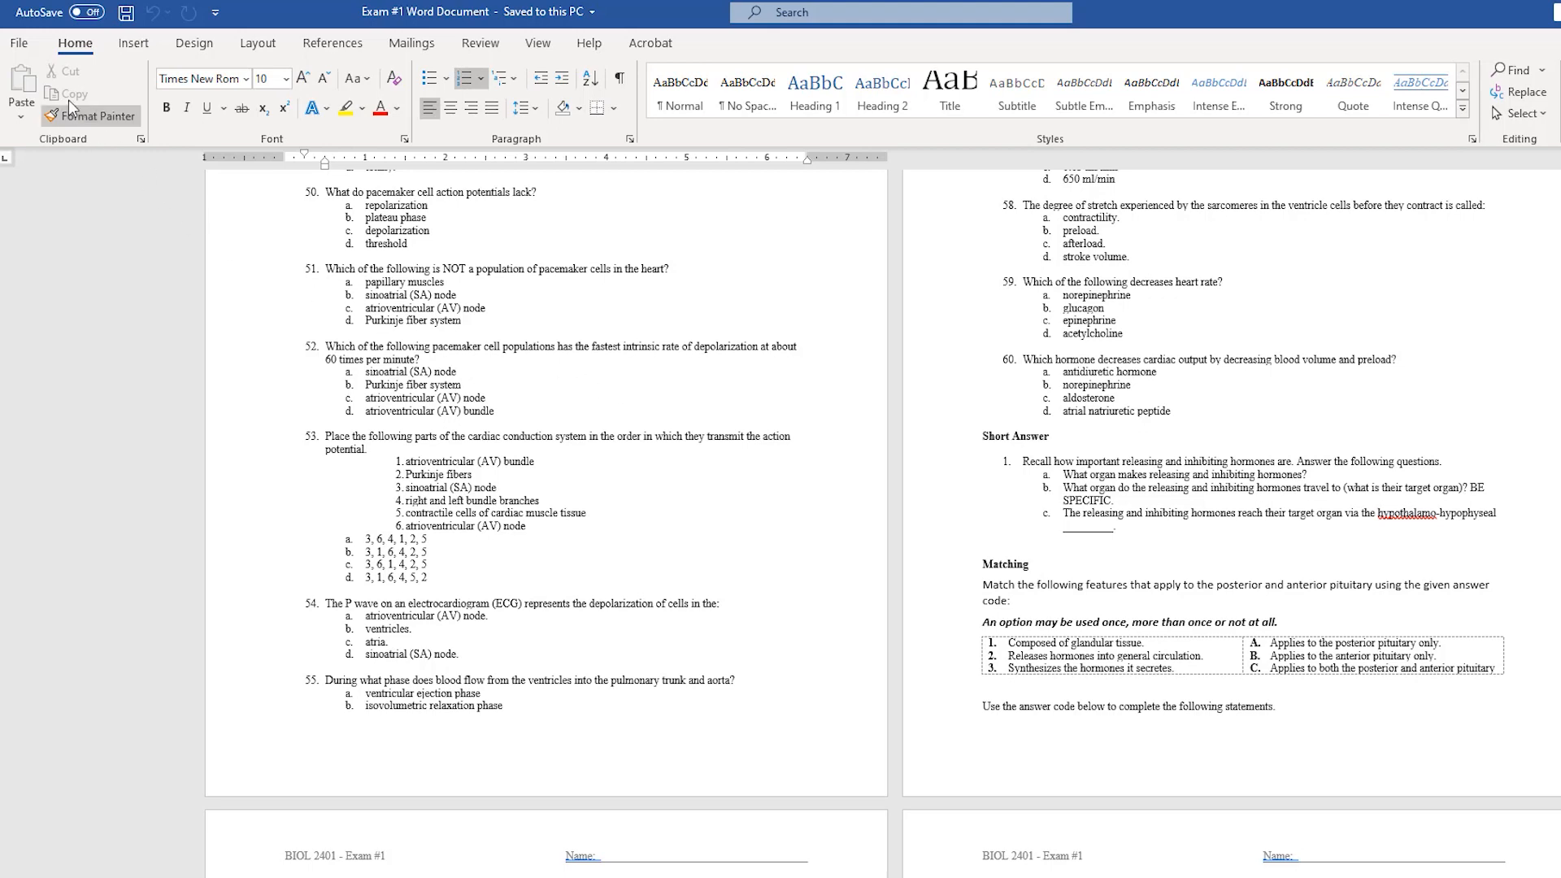
Step: Save a copy of the exam in the same folder as "Exam #1 Word Document Converted for Excel"
click(26, 47)
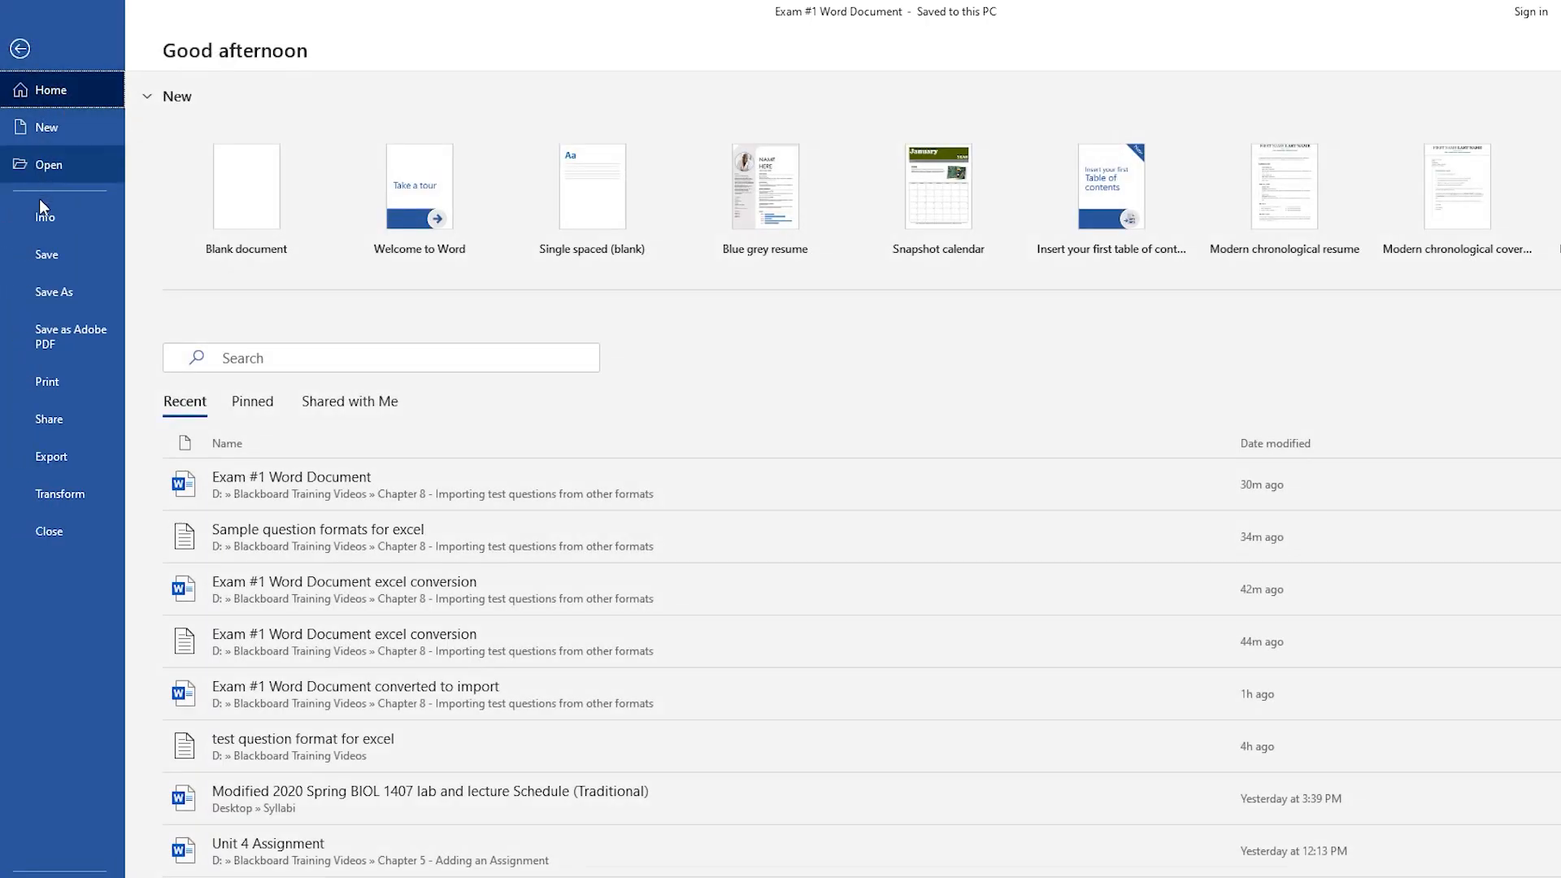
click(50, 291)
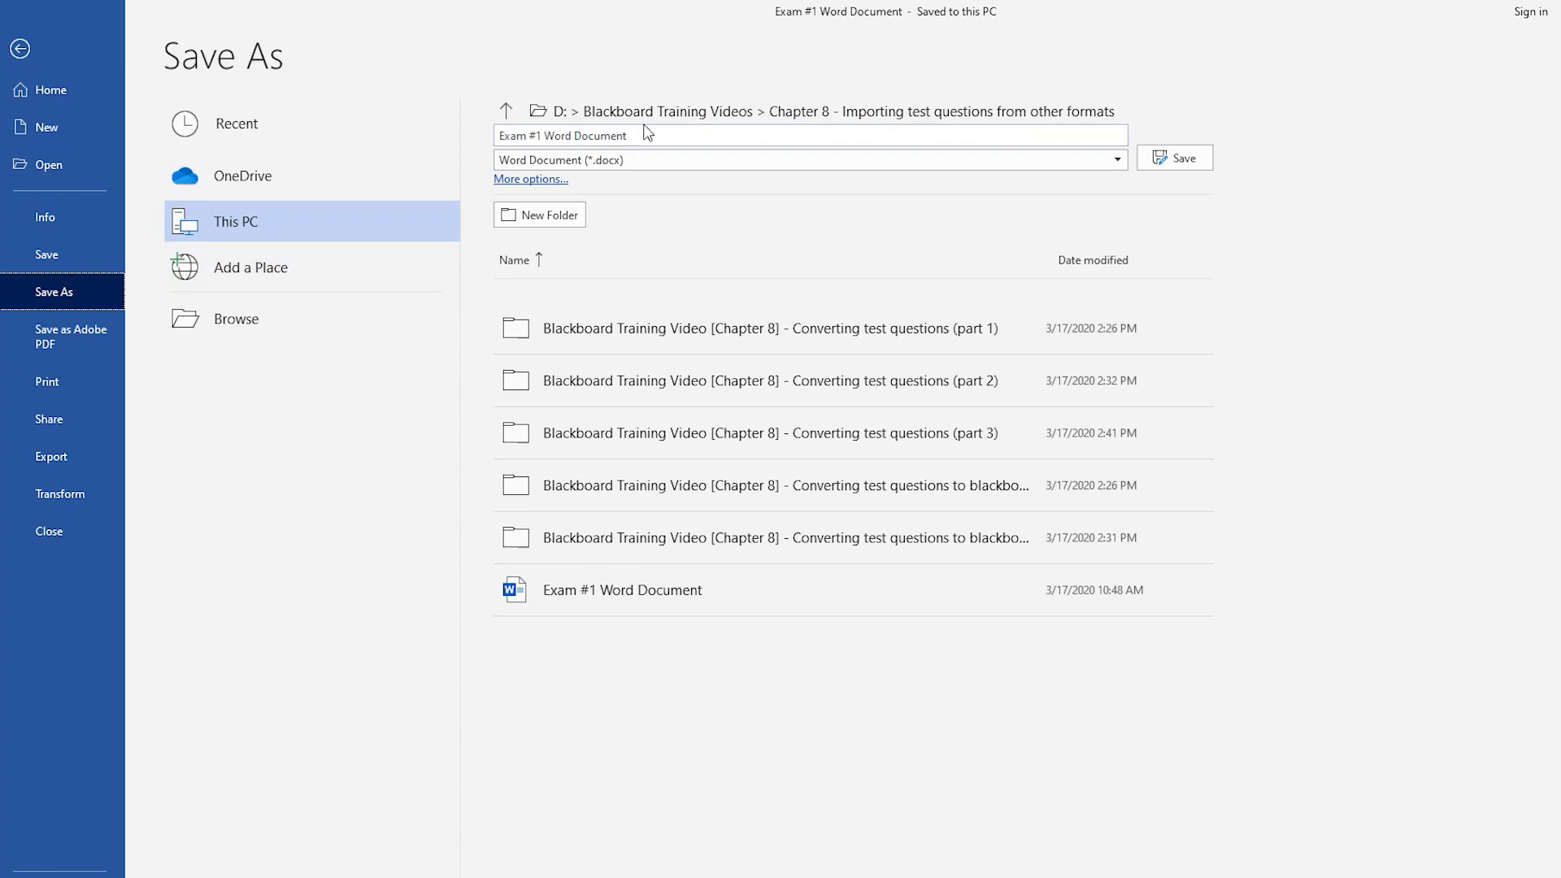
click(673, 118)
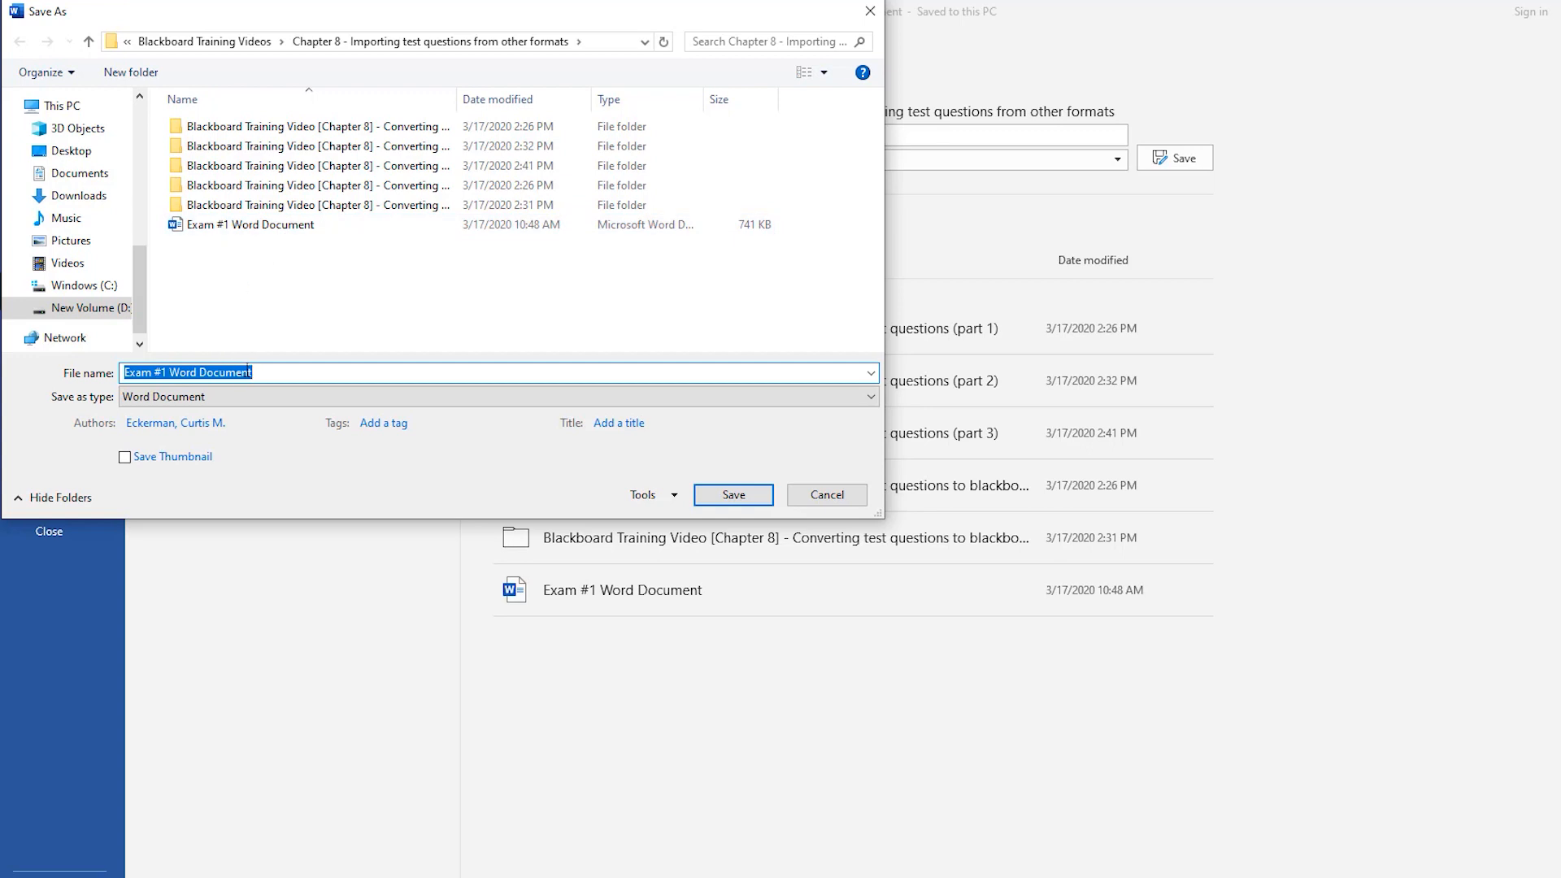
click(259, 372)
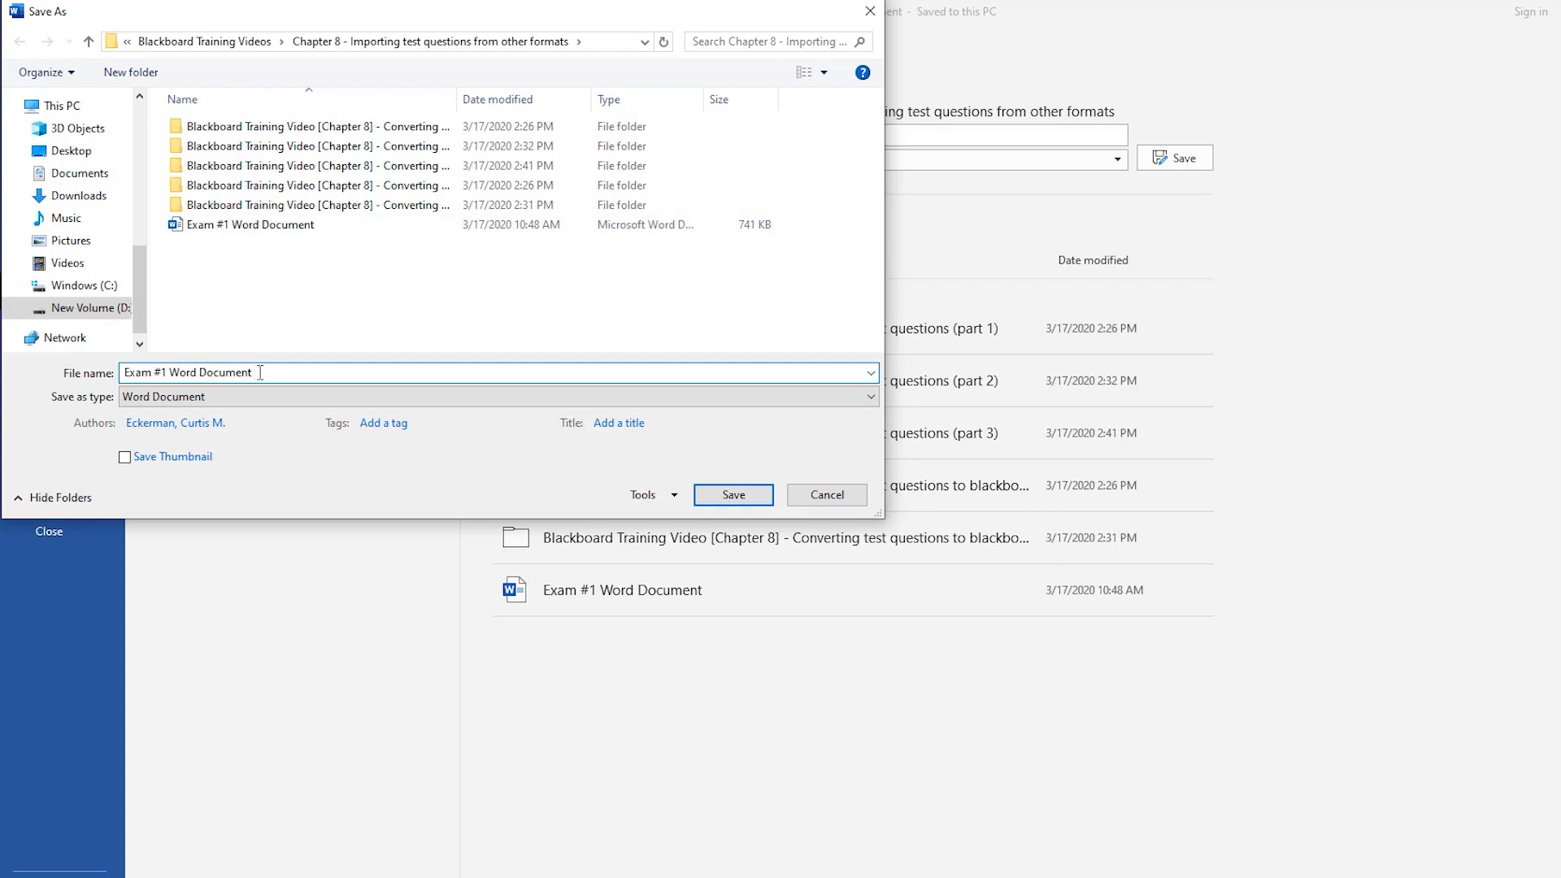
text(Converted for Excel)
click(734, 494)
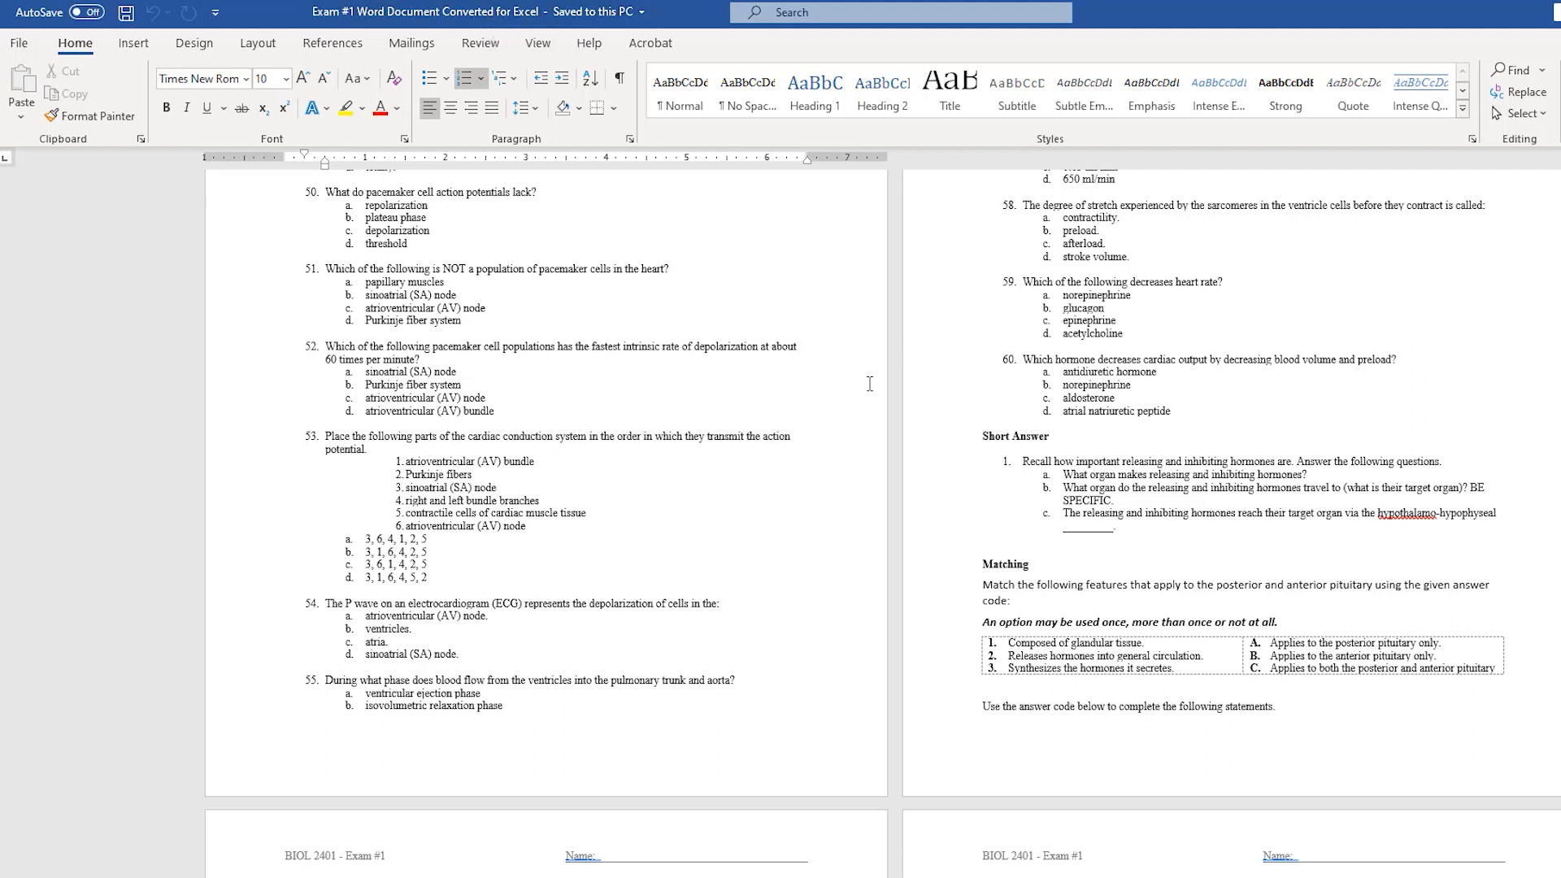
Step: Delete everything from the Short Answer heading to the document's end, and clear the page header containing the course name and Name line
drag(985, 435, 1126, 873)
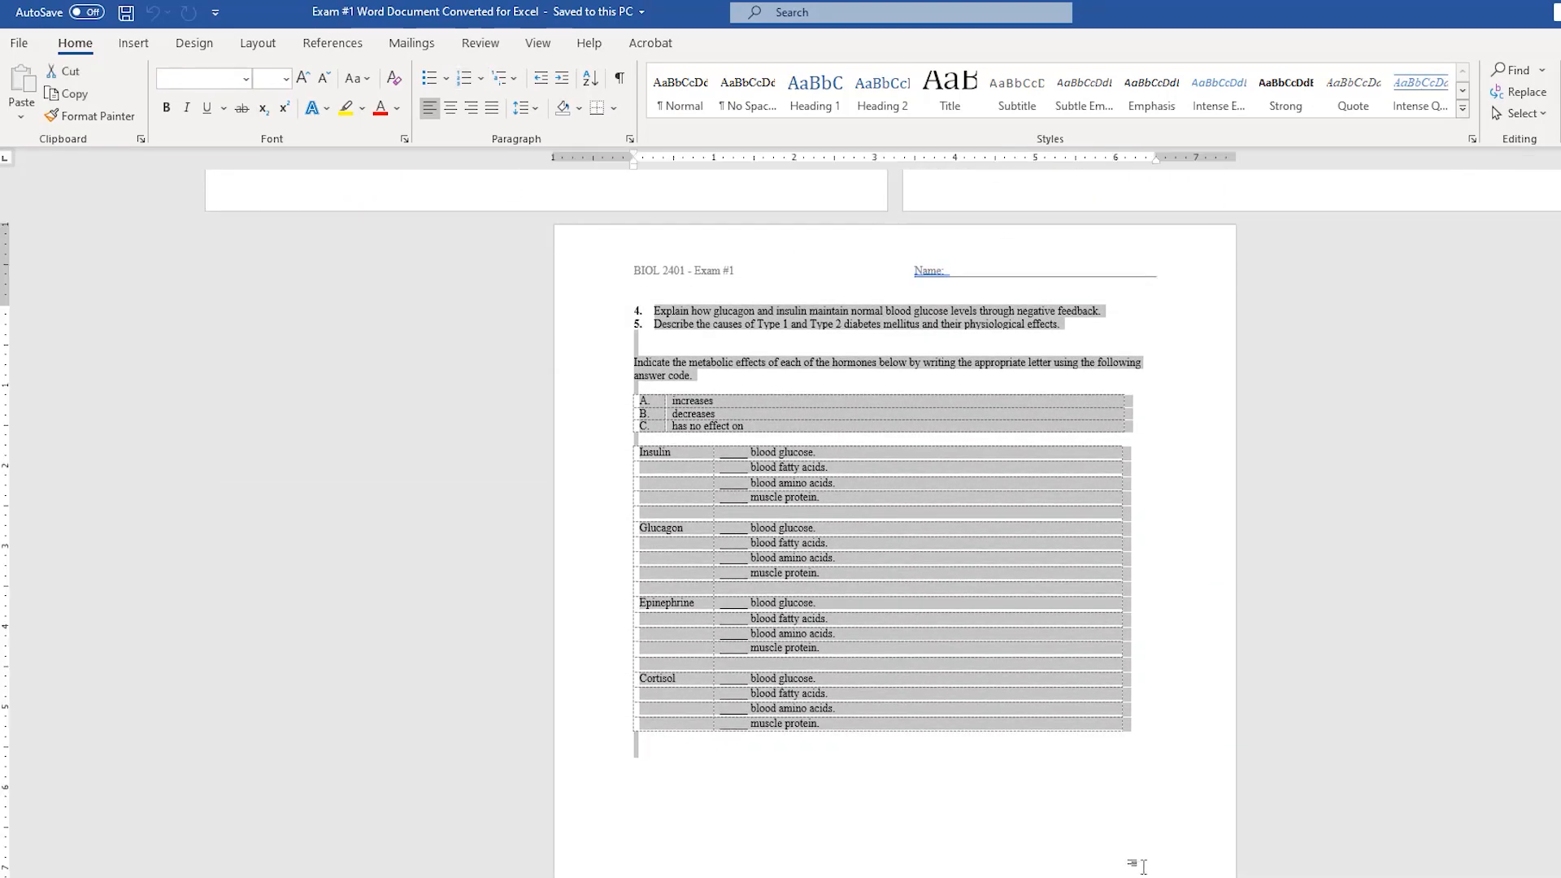
key(Delete)
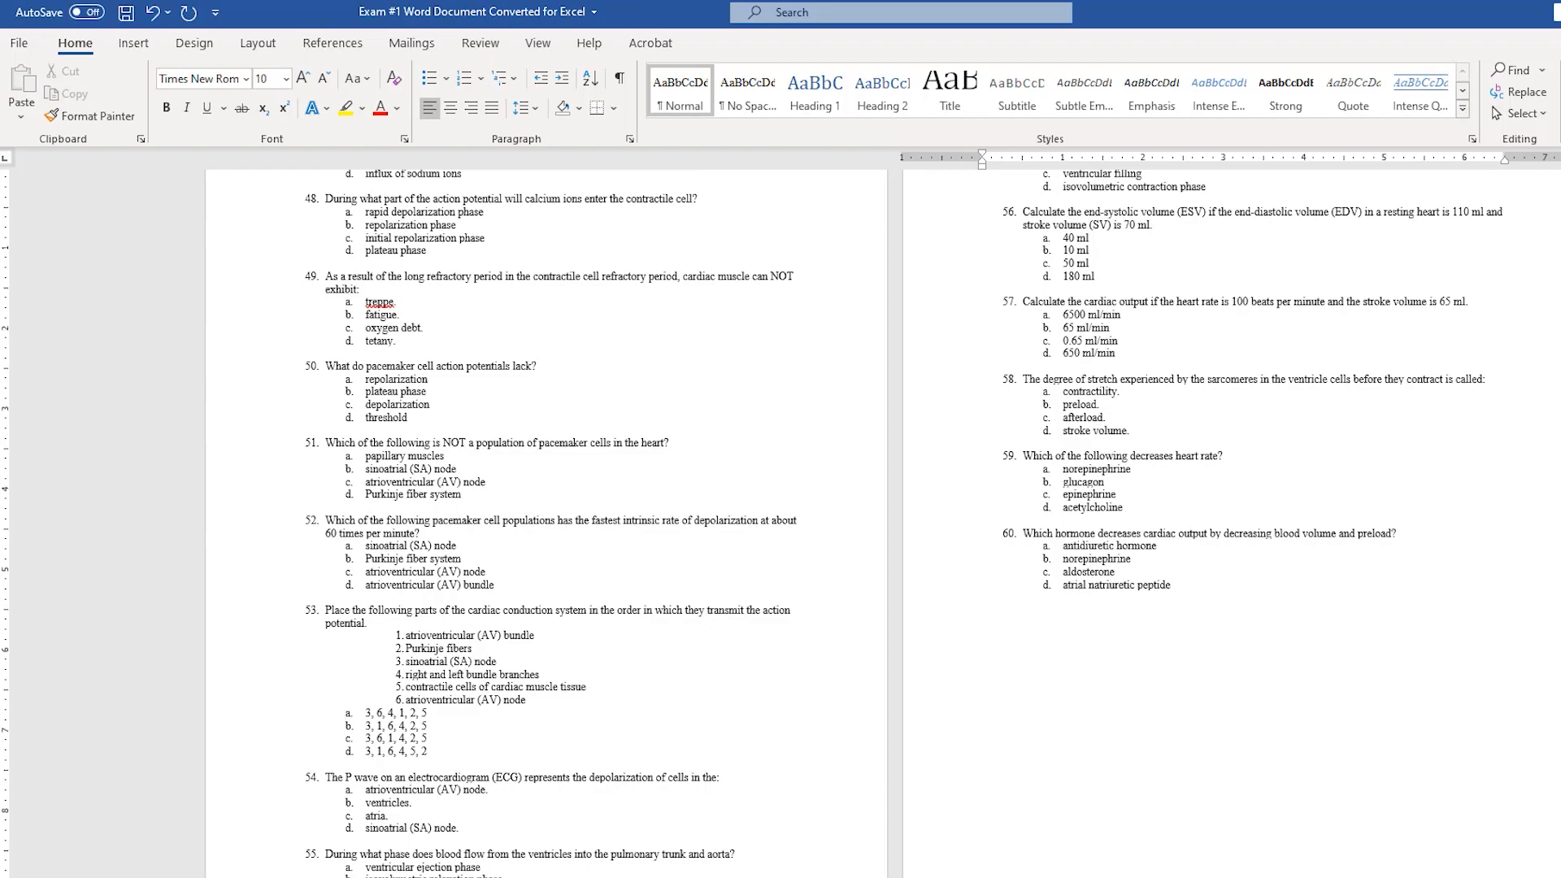
scroll(883, 521, up, 20)
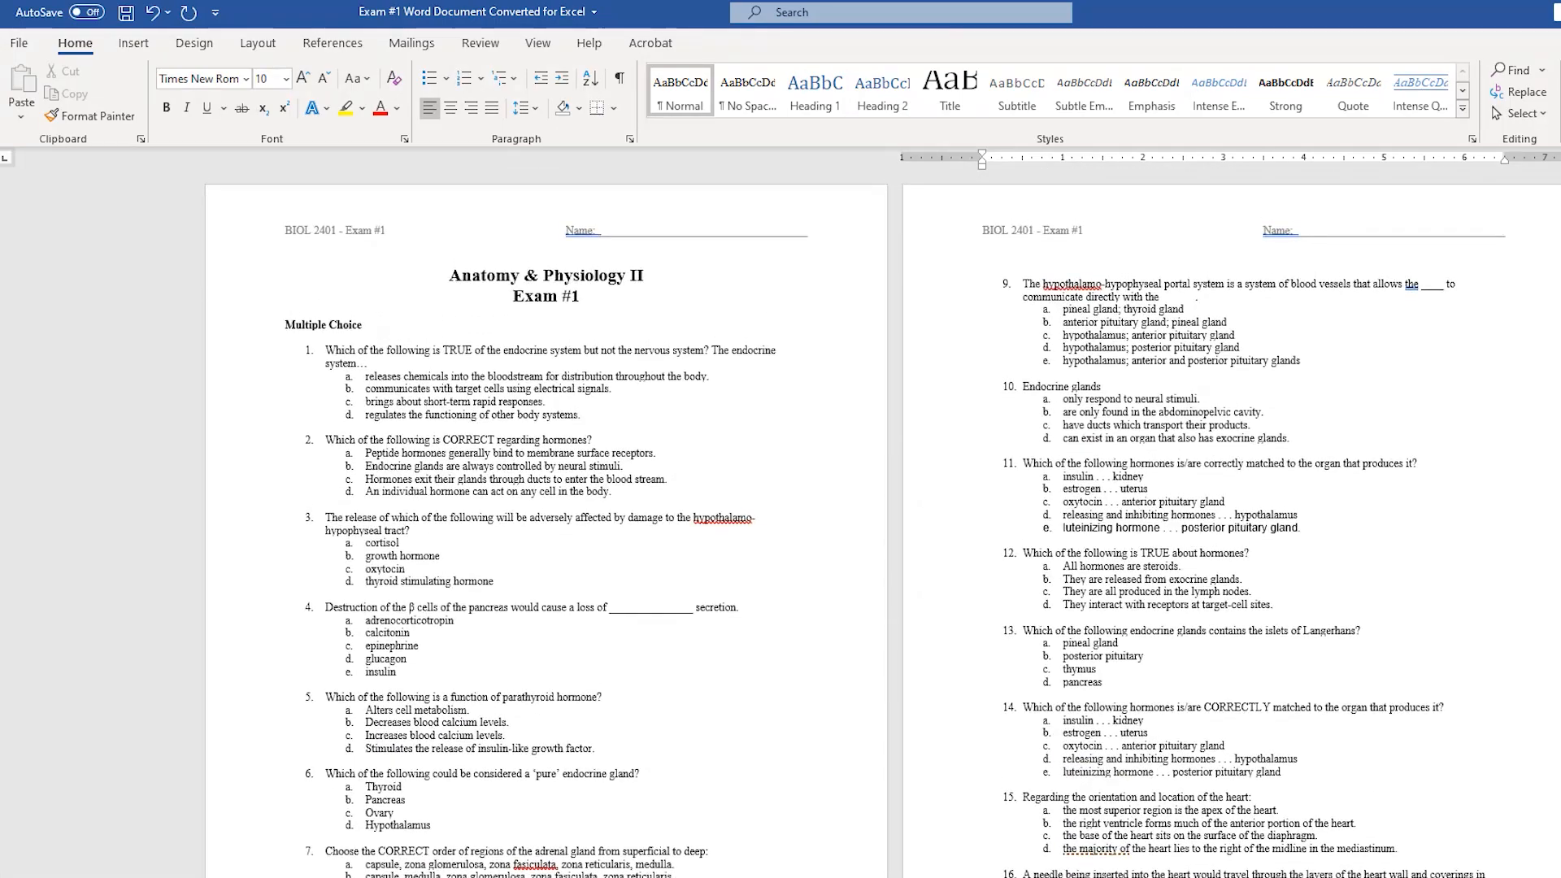
double_click(381, 237)
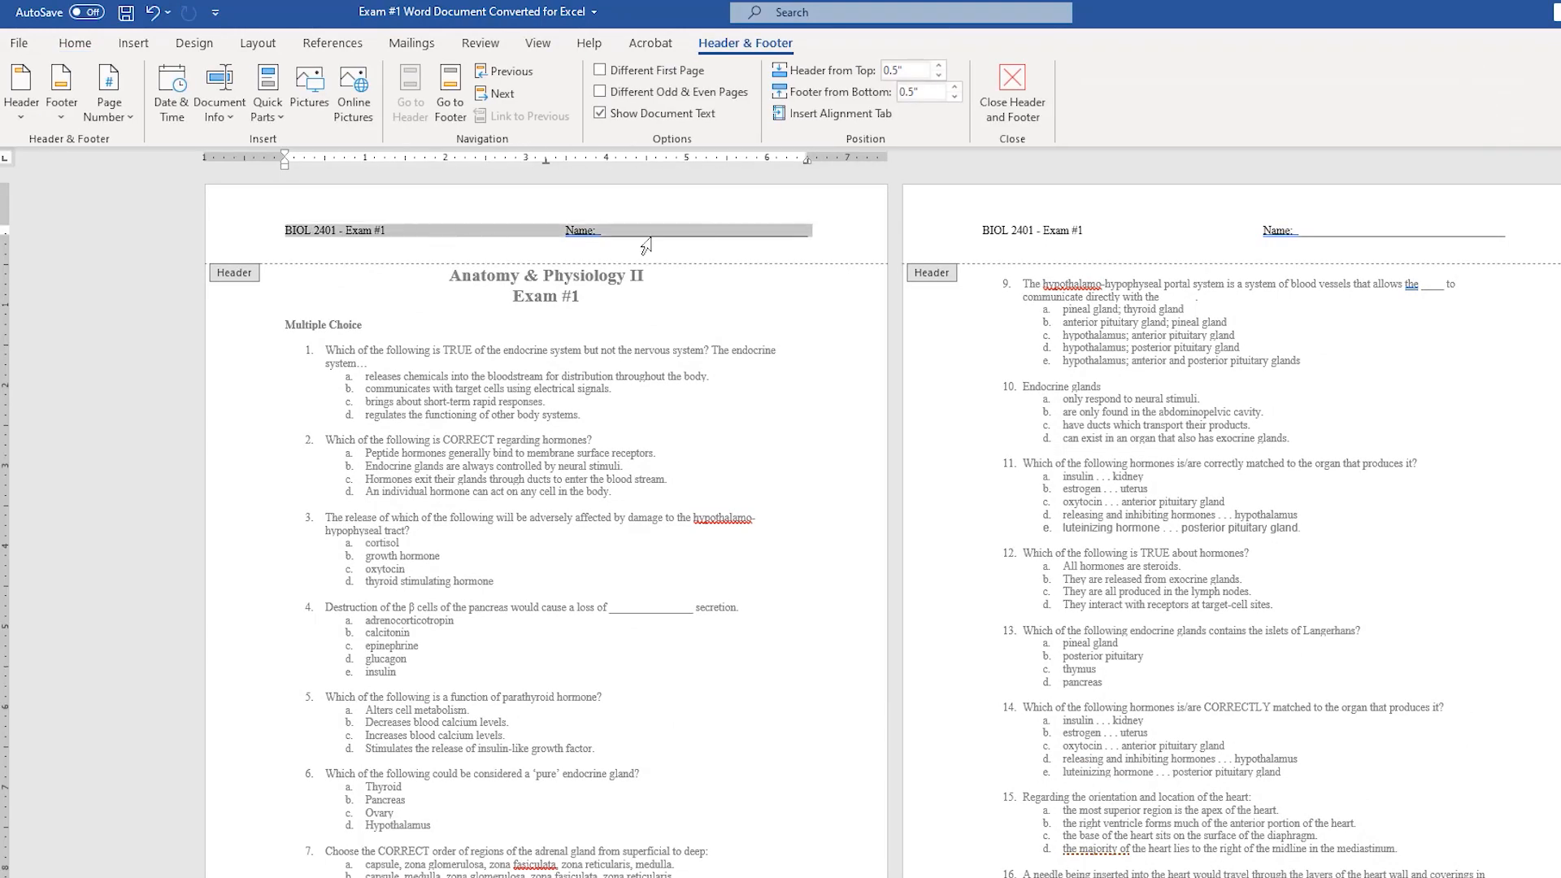
key(Delete)
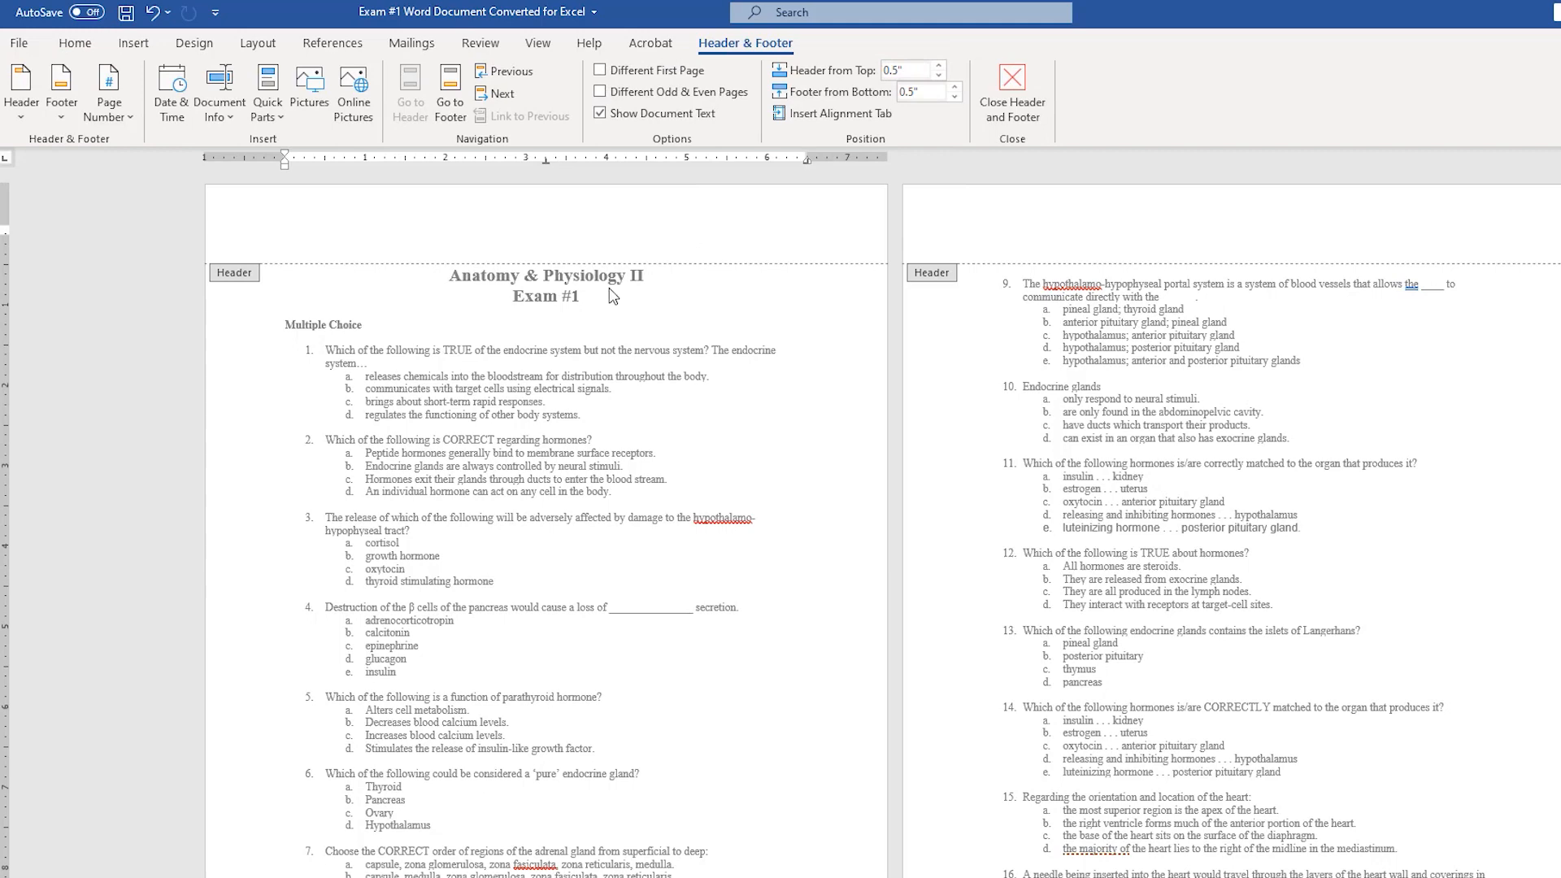
double_click(467, 286)
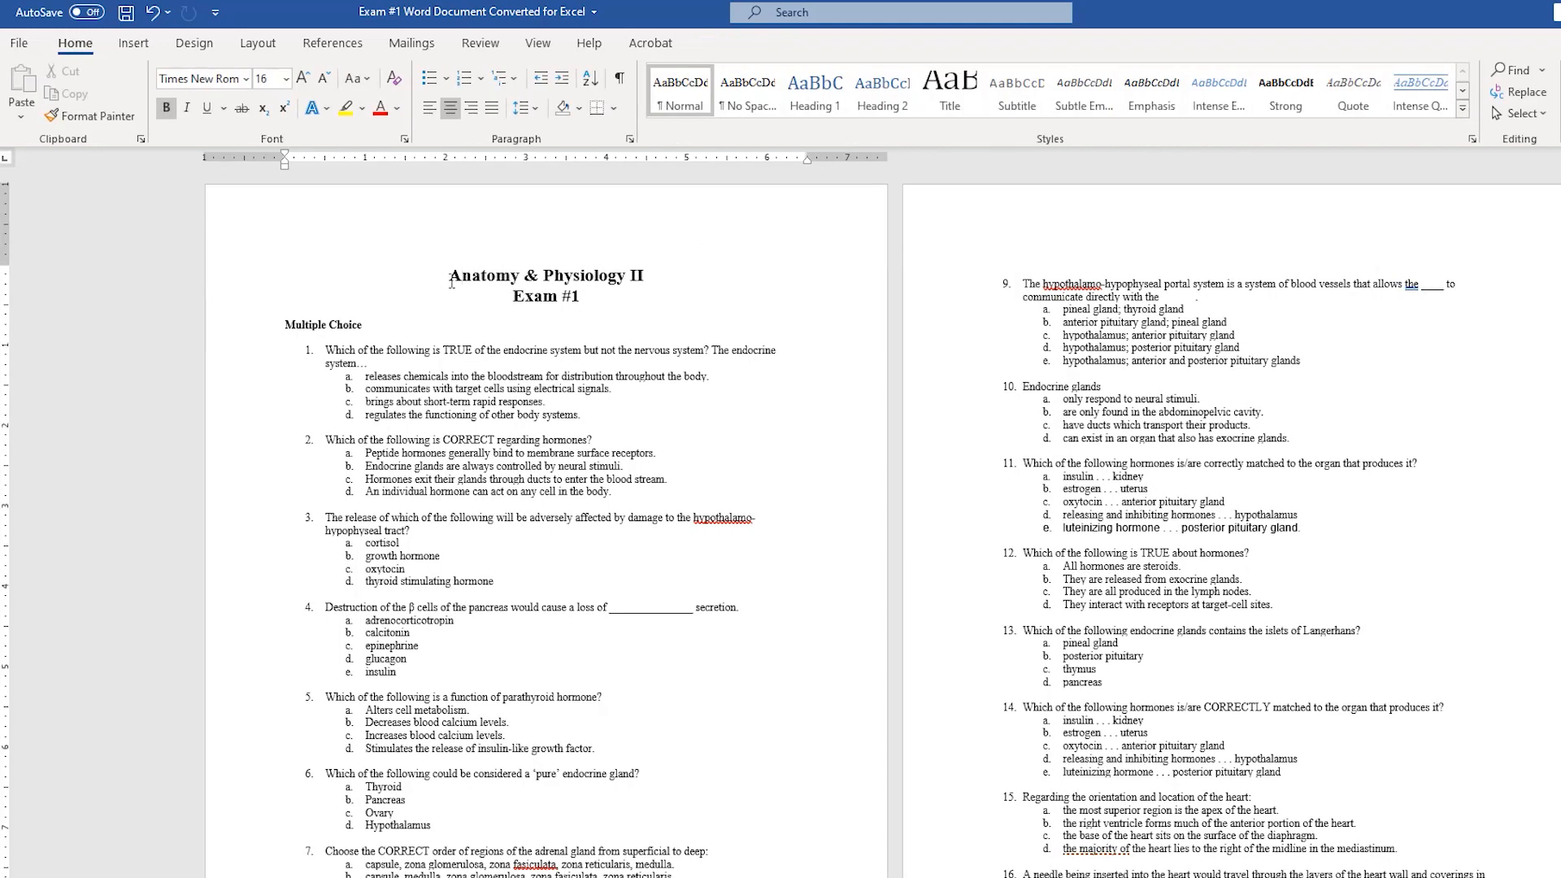
Step: Delete the Anatomy & Physiology II Exam #1 title and the Multiple Choice heading above question 1
drag(449, 276, 642, 310)
shift+click(410, 322)
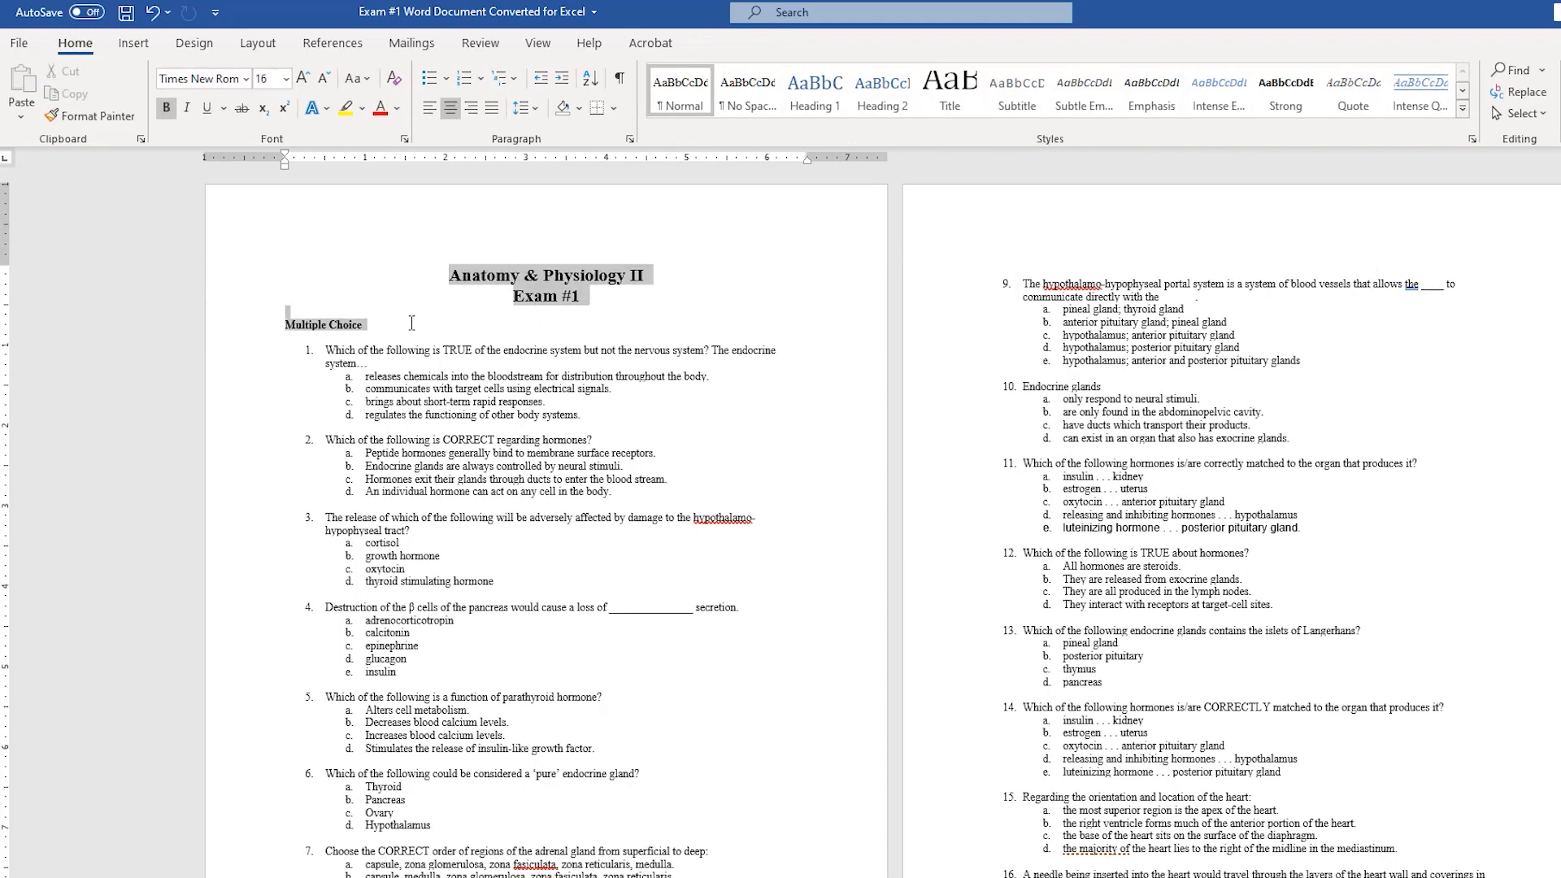
key(Delete)
key(Delete)
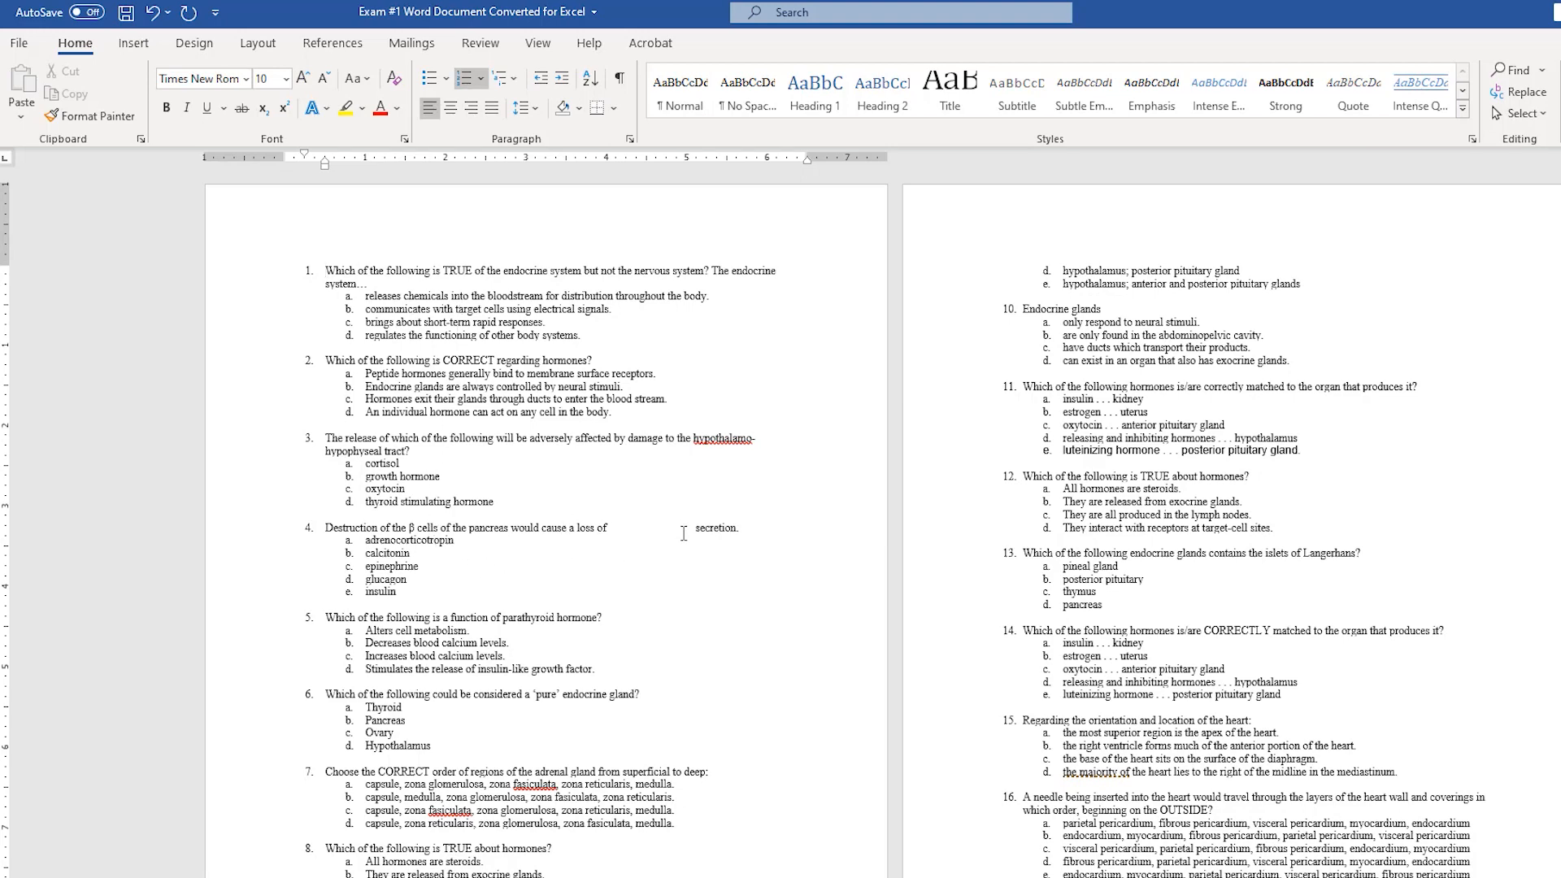
Step: Delete the fill-in blank before "secretion" in question 4 about the β cells of the pancreas
key(BackSpace)
key(BackSpace)
key(BackSpace)
key(BackSpace)
key(BackSpace)
key(BackSpace)
key(BackSpace)
key(BackSpace)
key(BackSpace)
key(BackSpace)
key(BackSpace)
key(BackSpace)
key(BackSpace)
key(BackSpace)
key(BackSpace)
key(BackSpace)
key(BackSpace)
key(BackSpace)
key(BackSpace)
key(BackSpace)
key(BackSpace)
key(BackSpace)
key(BackSpace)
key(BackSpace)
key(BackSpace)
key(BackSpace)
key(BackSpace)
key(BackSpace)
key(BackSpace)
Step: Switch to the Sample question formats for excel workbook, check the question and answer cells of the MC row, and return to the Word exam
click(889, 877)
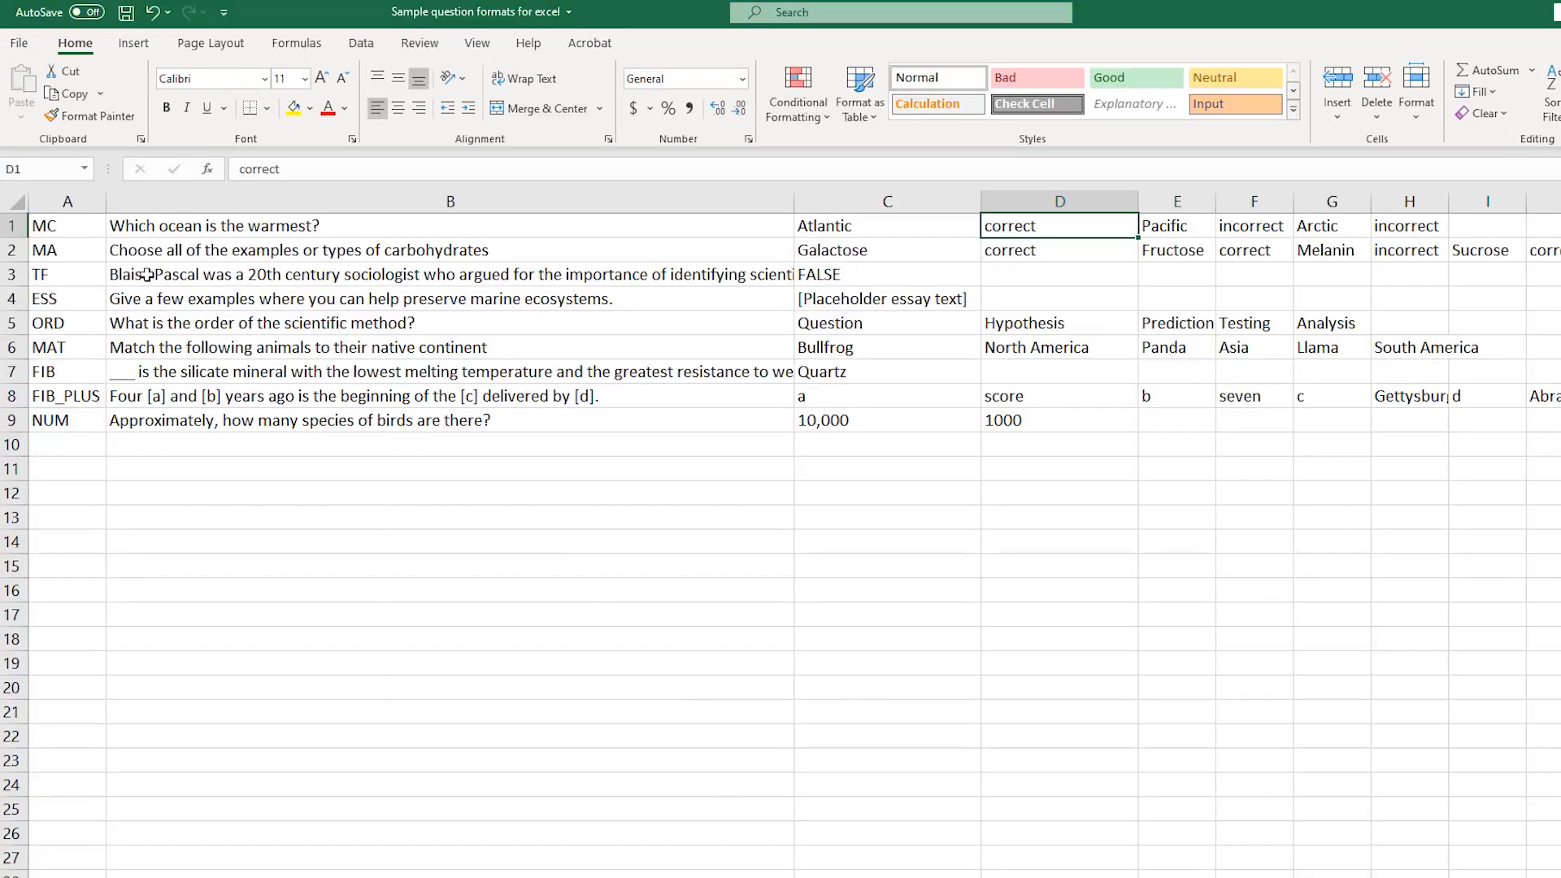
click(130, 228)
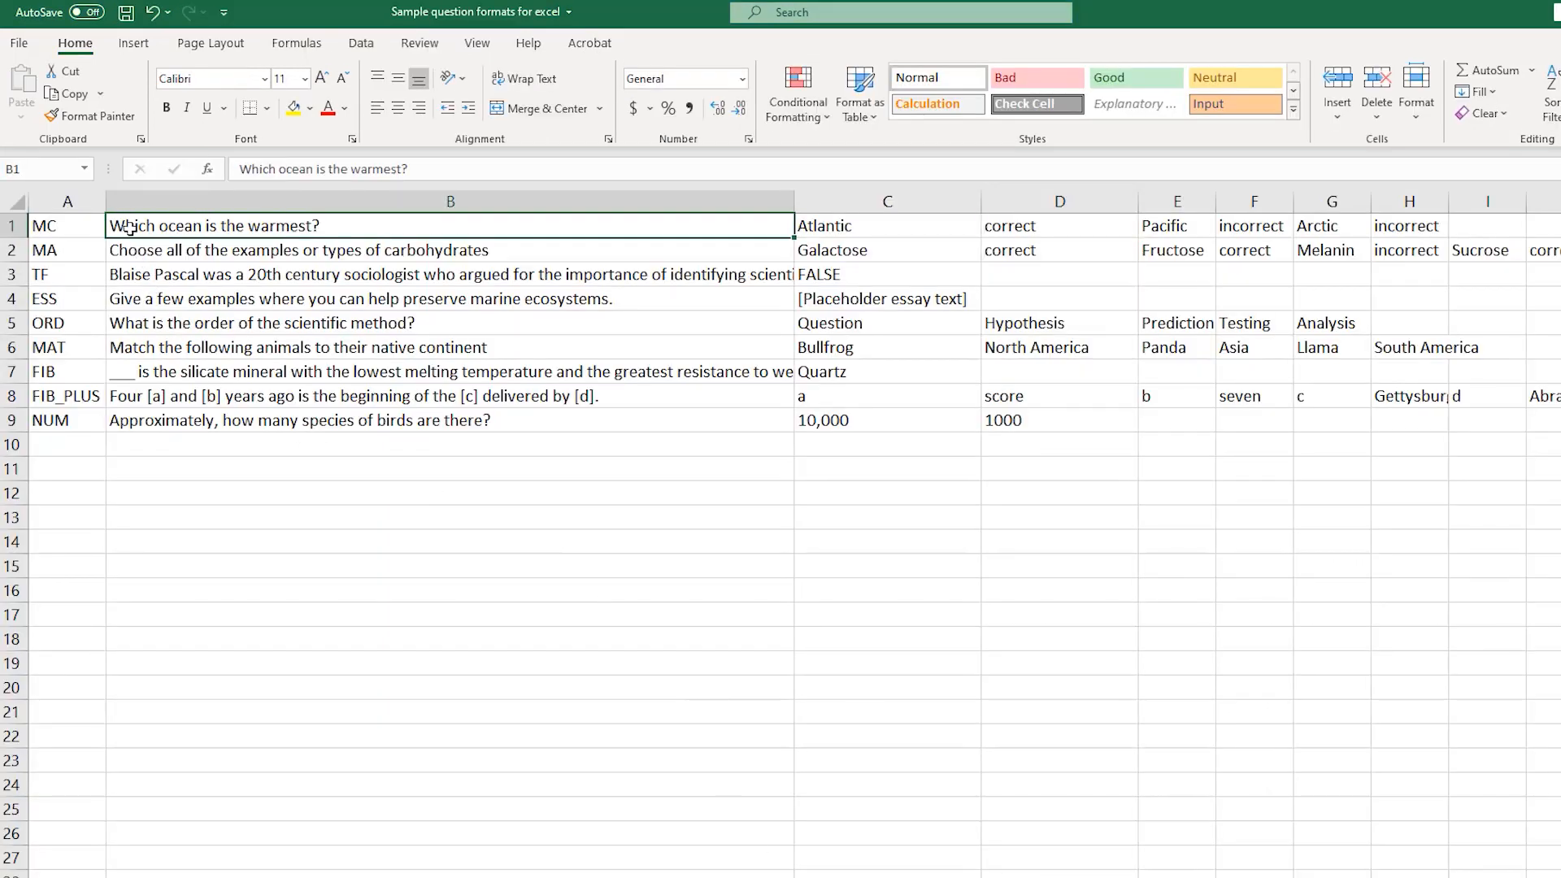
click(841, 232)
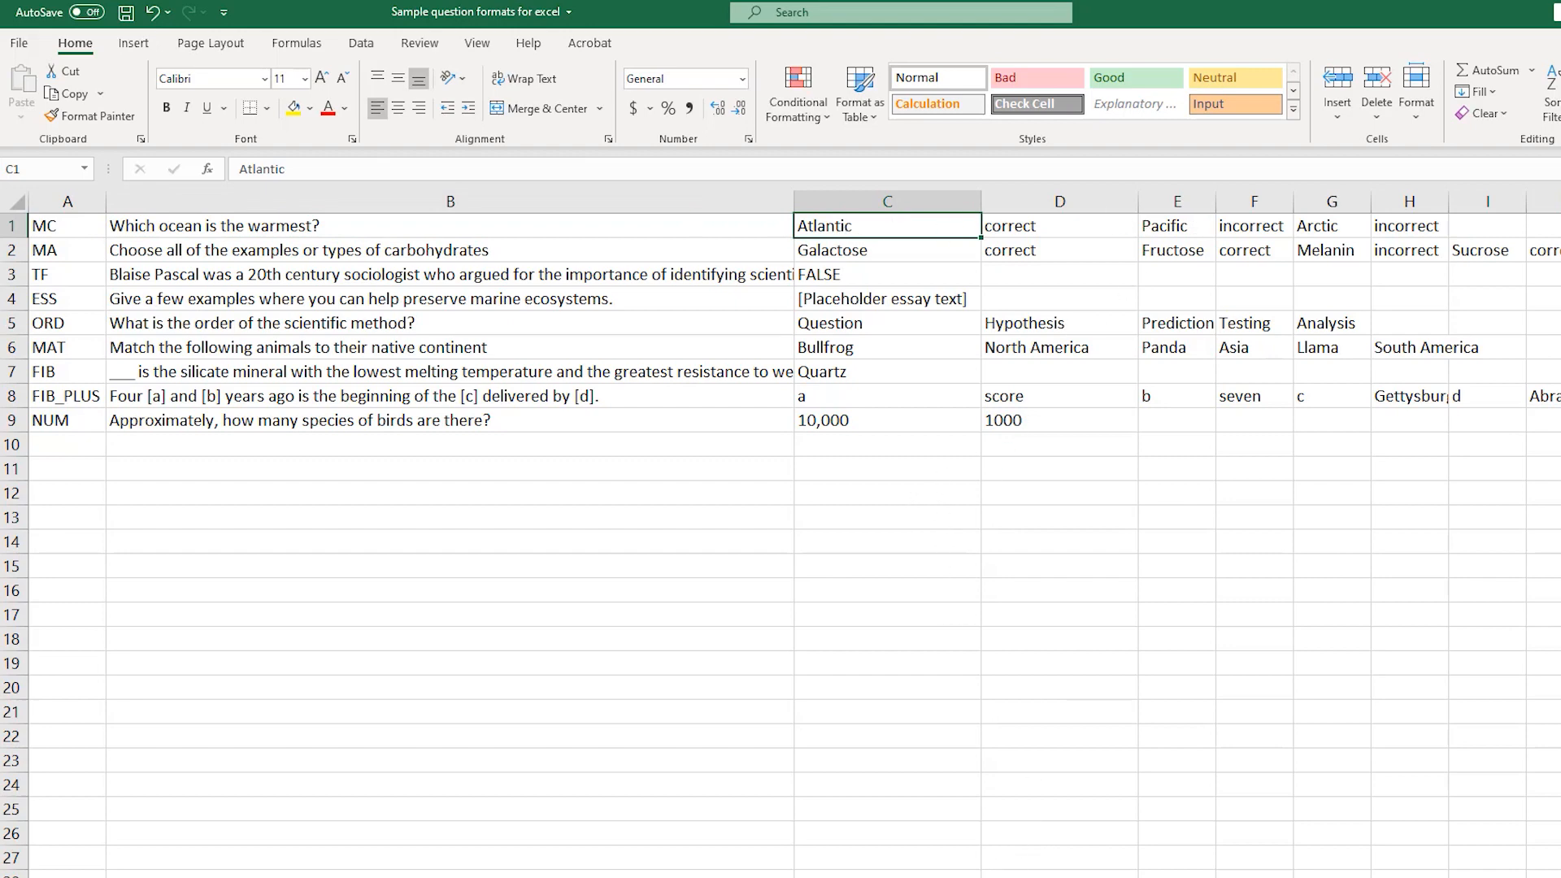
mouse_move(979, 877)
click(879, 855)
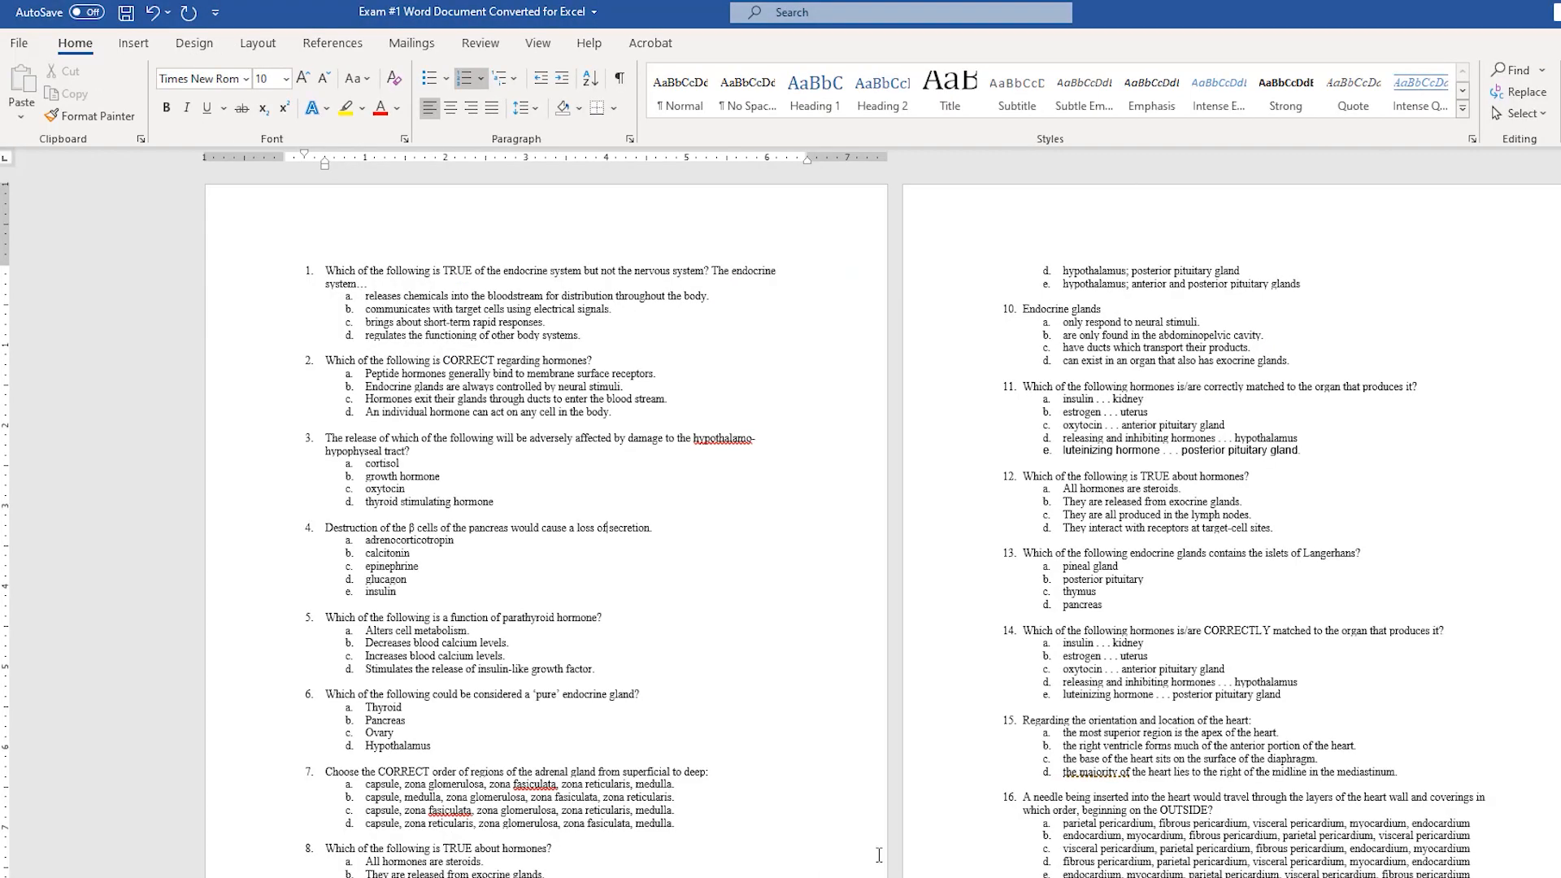
Step: Remove the automatic numbering and lettering from all questions and answer choices in the document
click(725, 603)
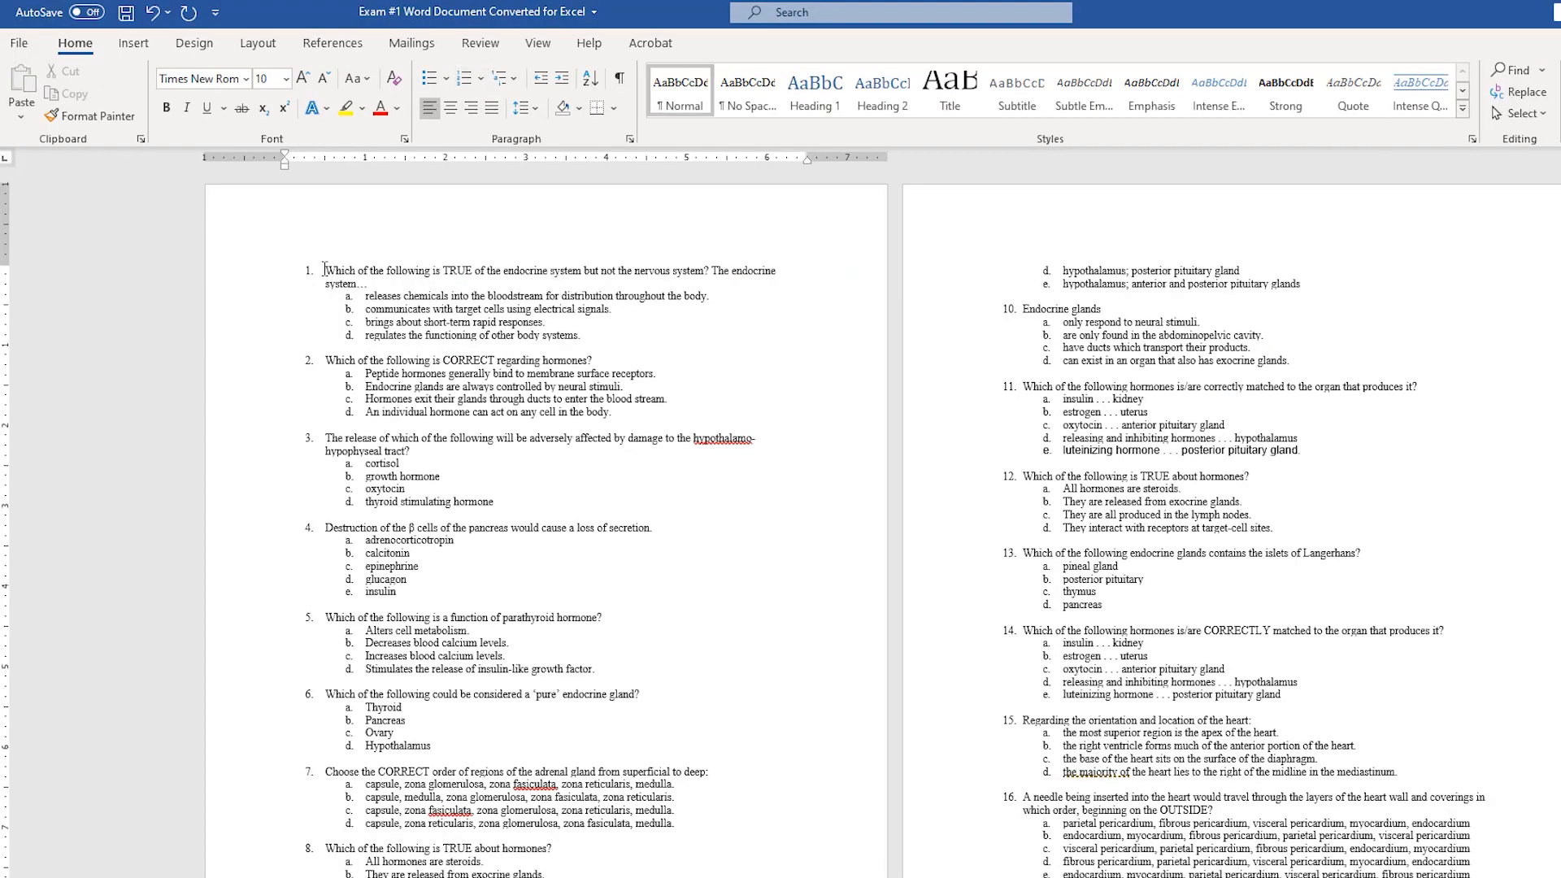
click(1522, 113)
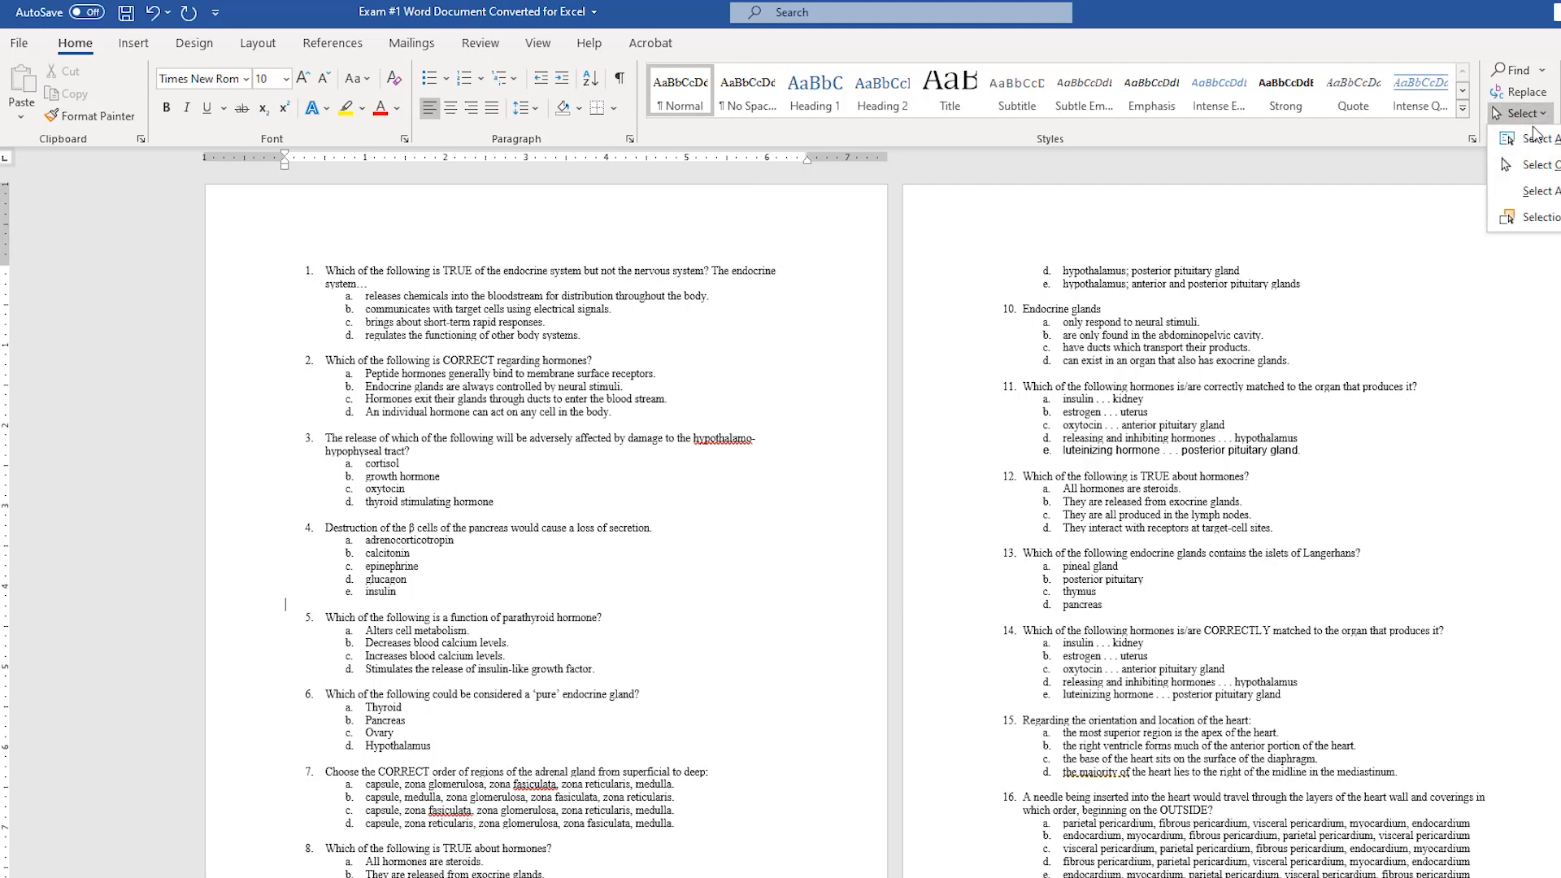
click(1532, 139)
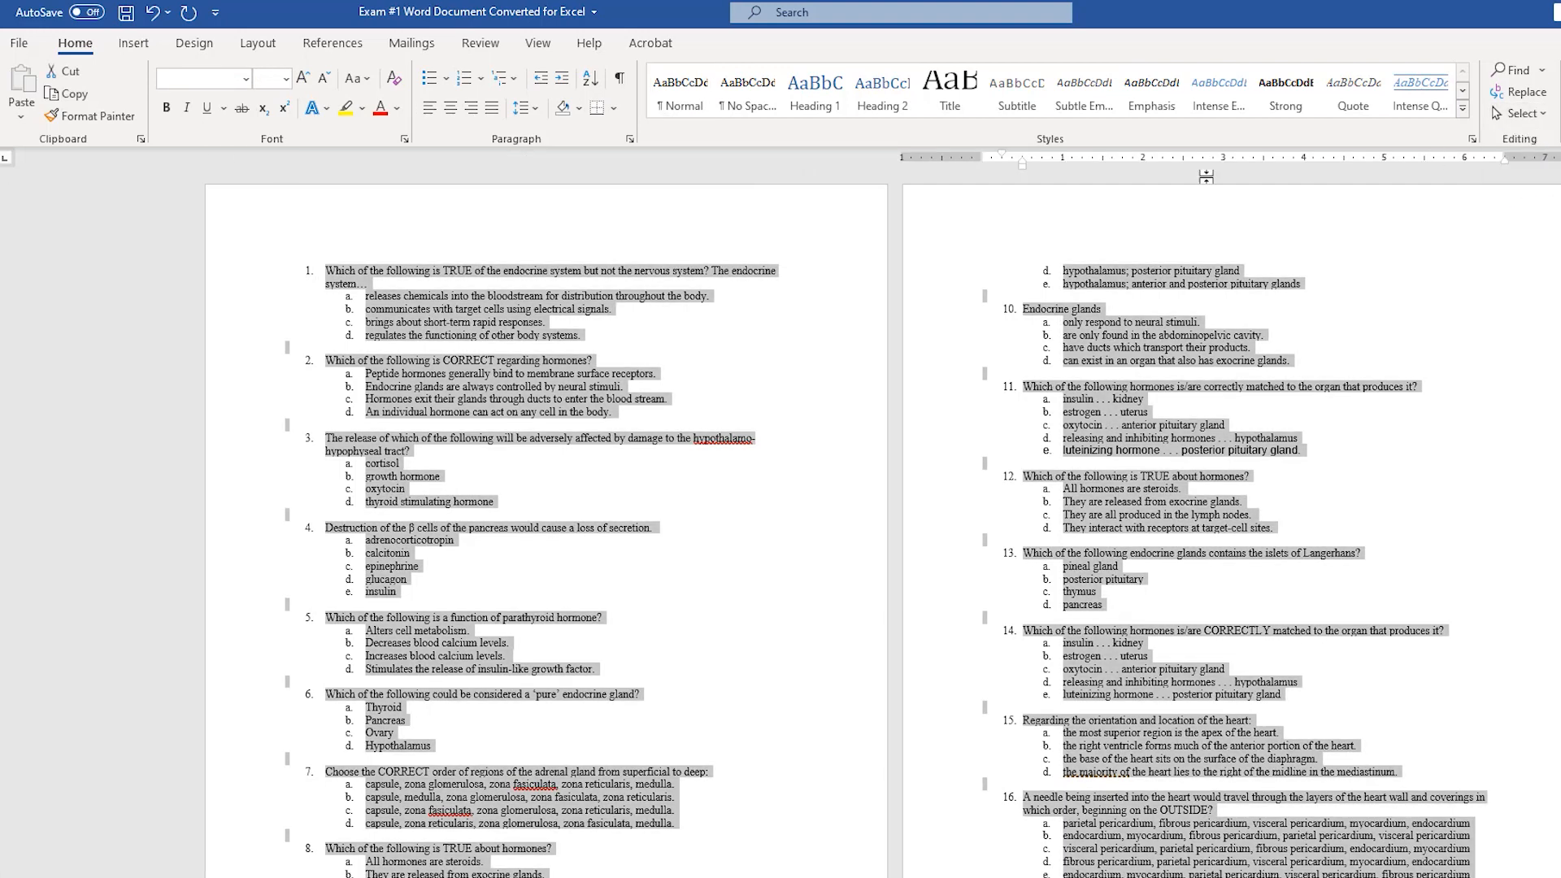
click(466, 85)
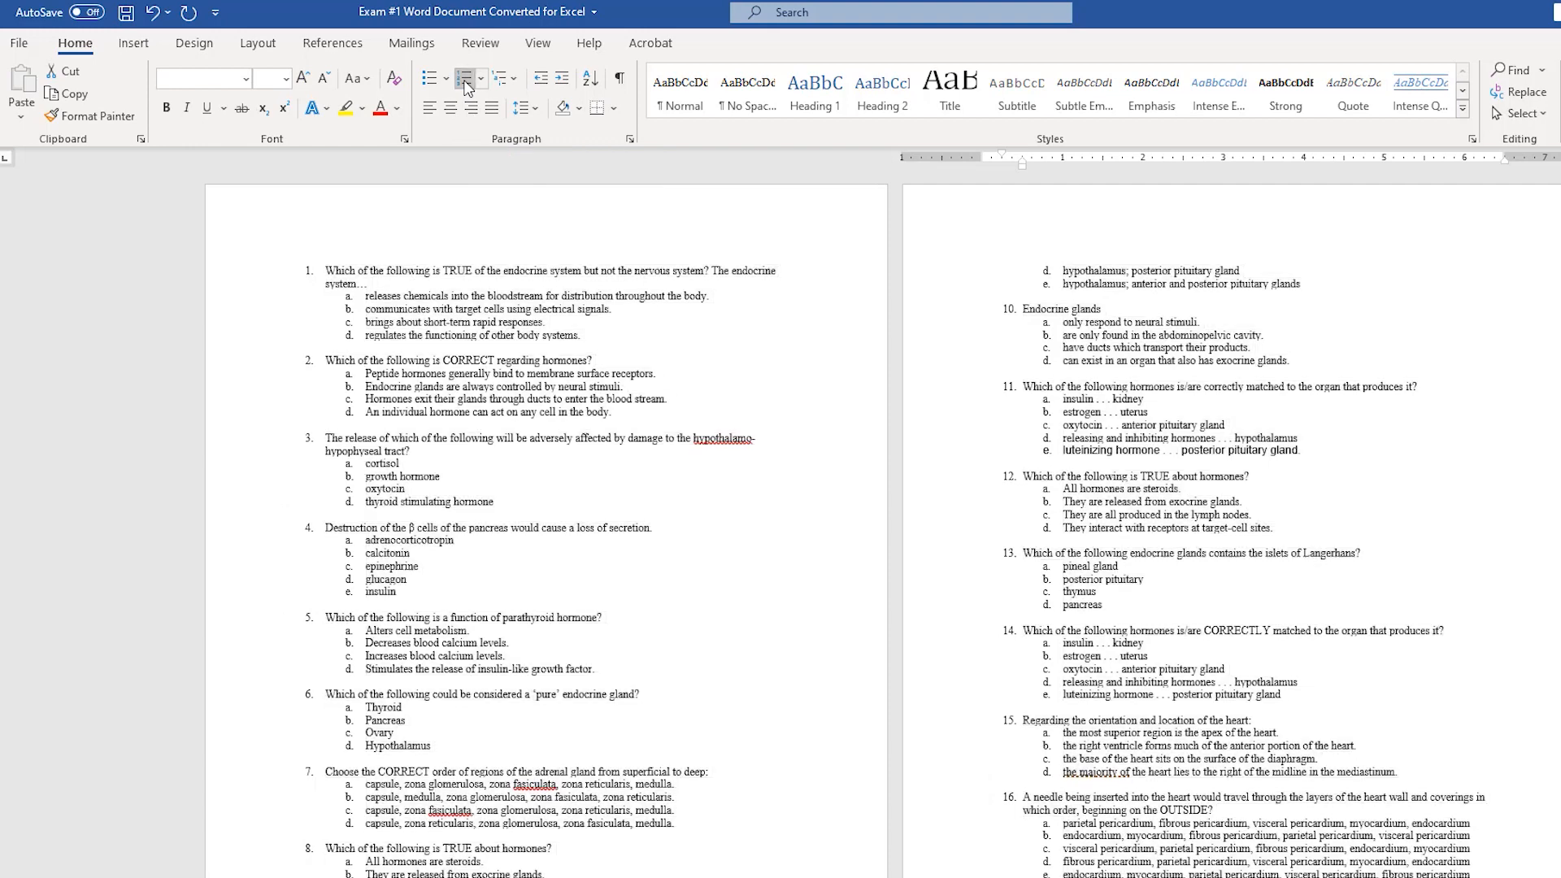
click(574, 325)
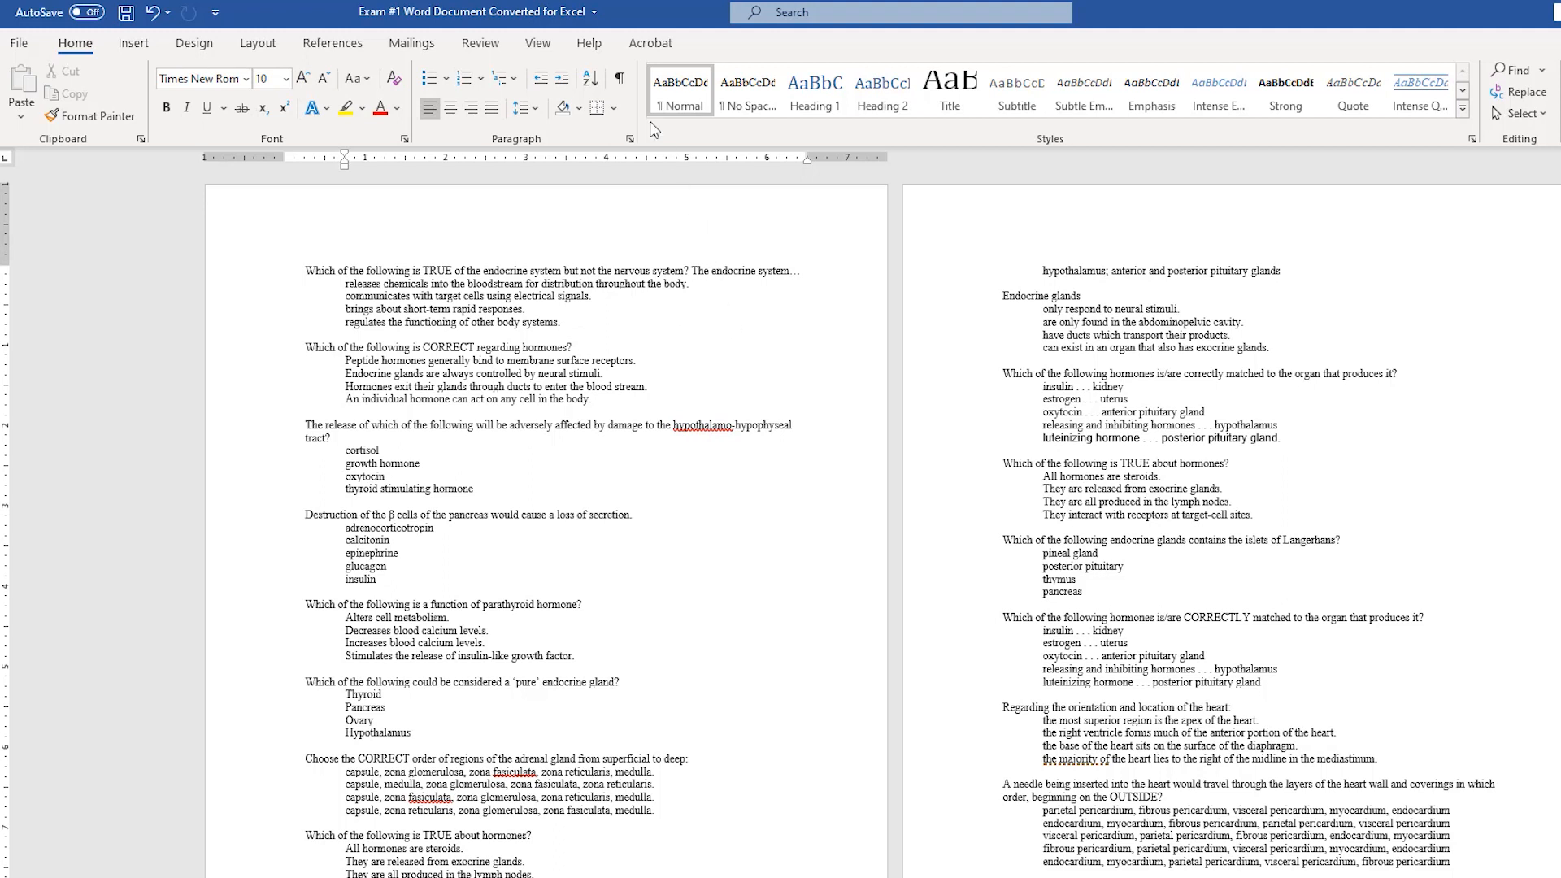
Step: Display the paragraph marks and other hidden formatting symbols throughout the document
click(620, 79)
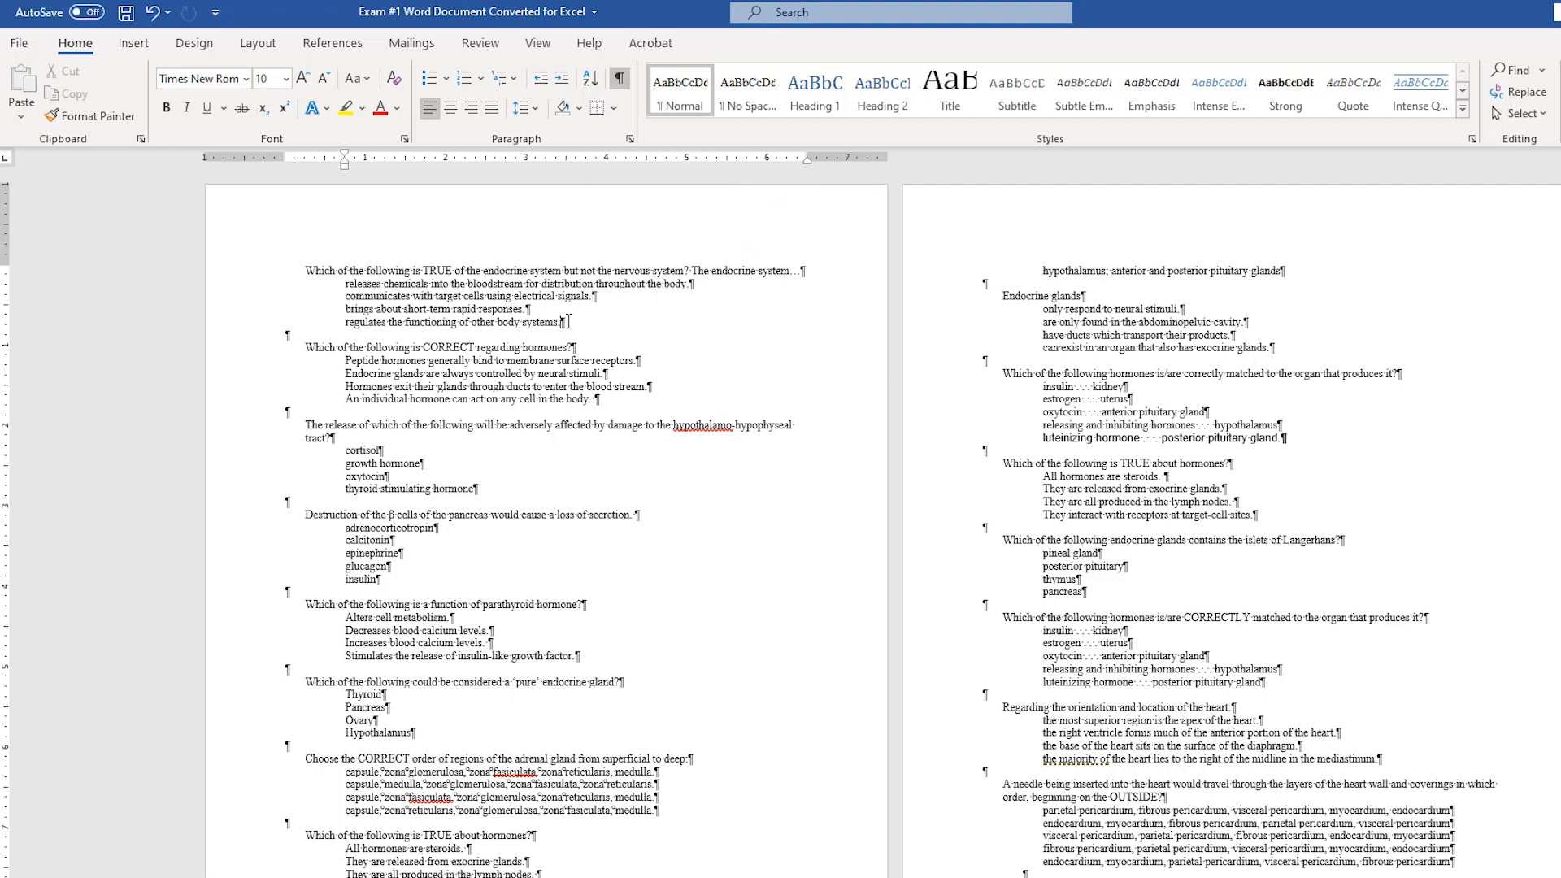
click(285, 336)
click(344, 362)
drag(294, 270, 1149, 645)
scroll(1149, 644, up, 10)
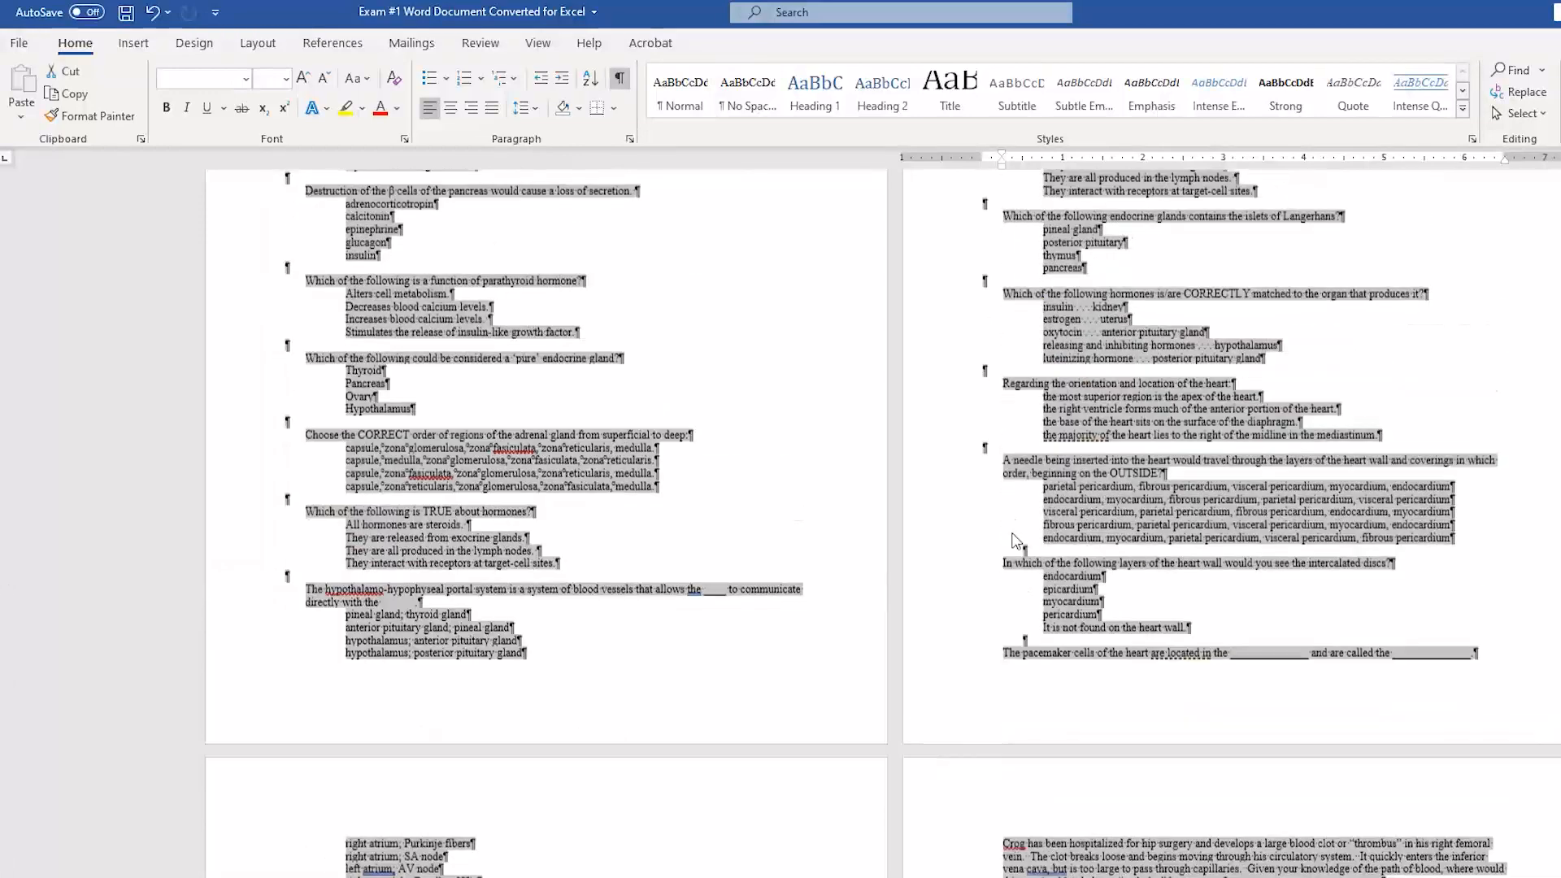
click(614, 500)
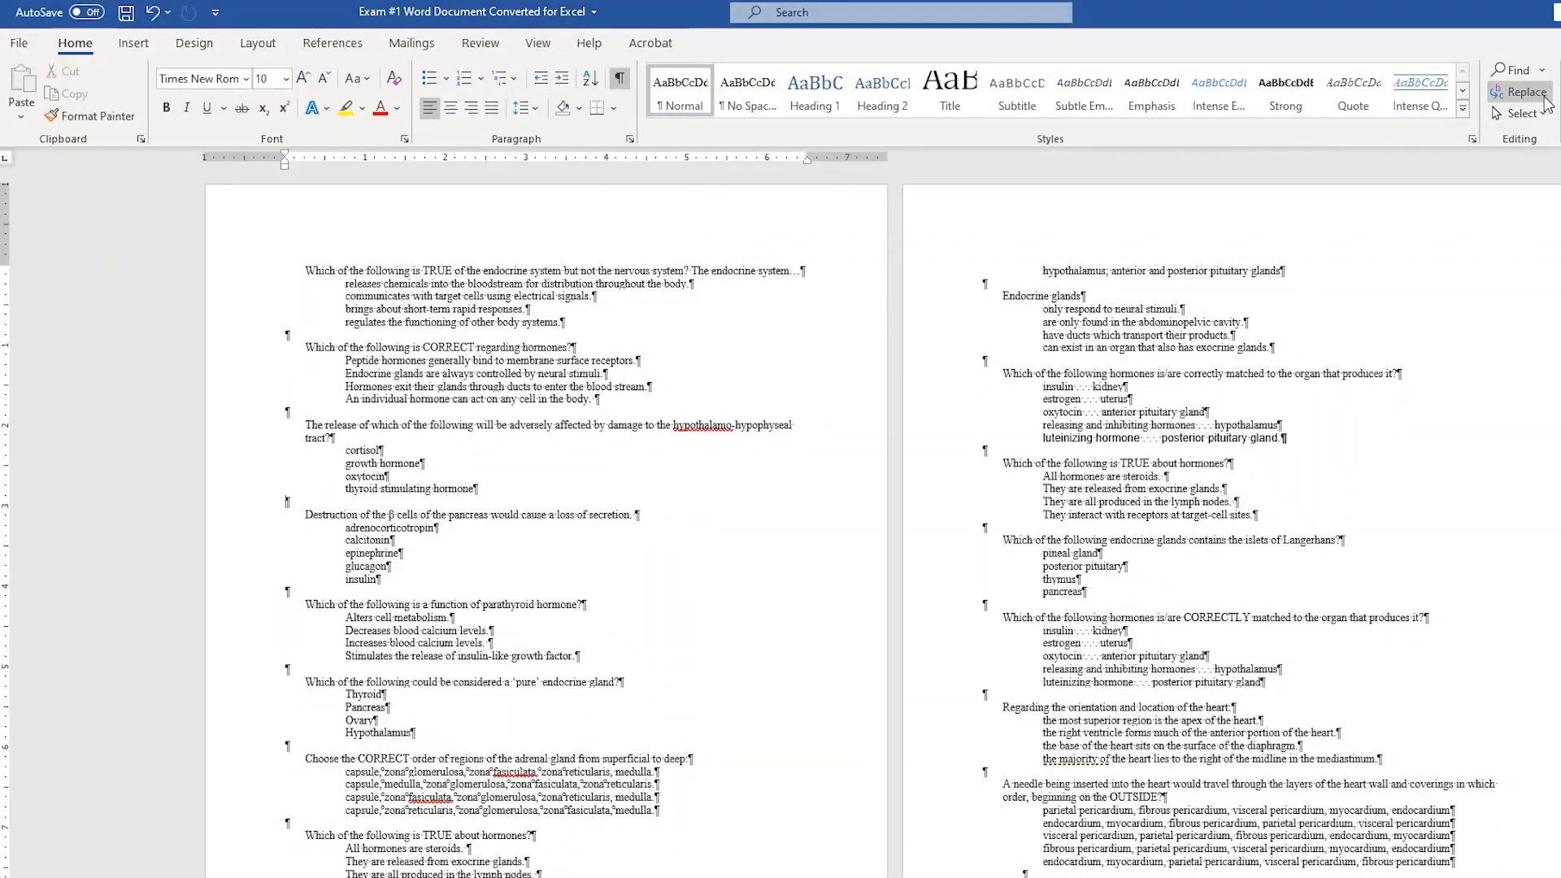
click(1533, 114)
click(1537, 143)
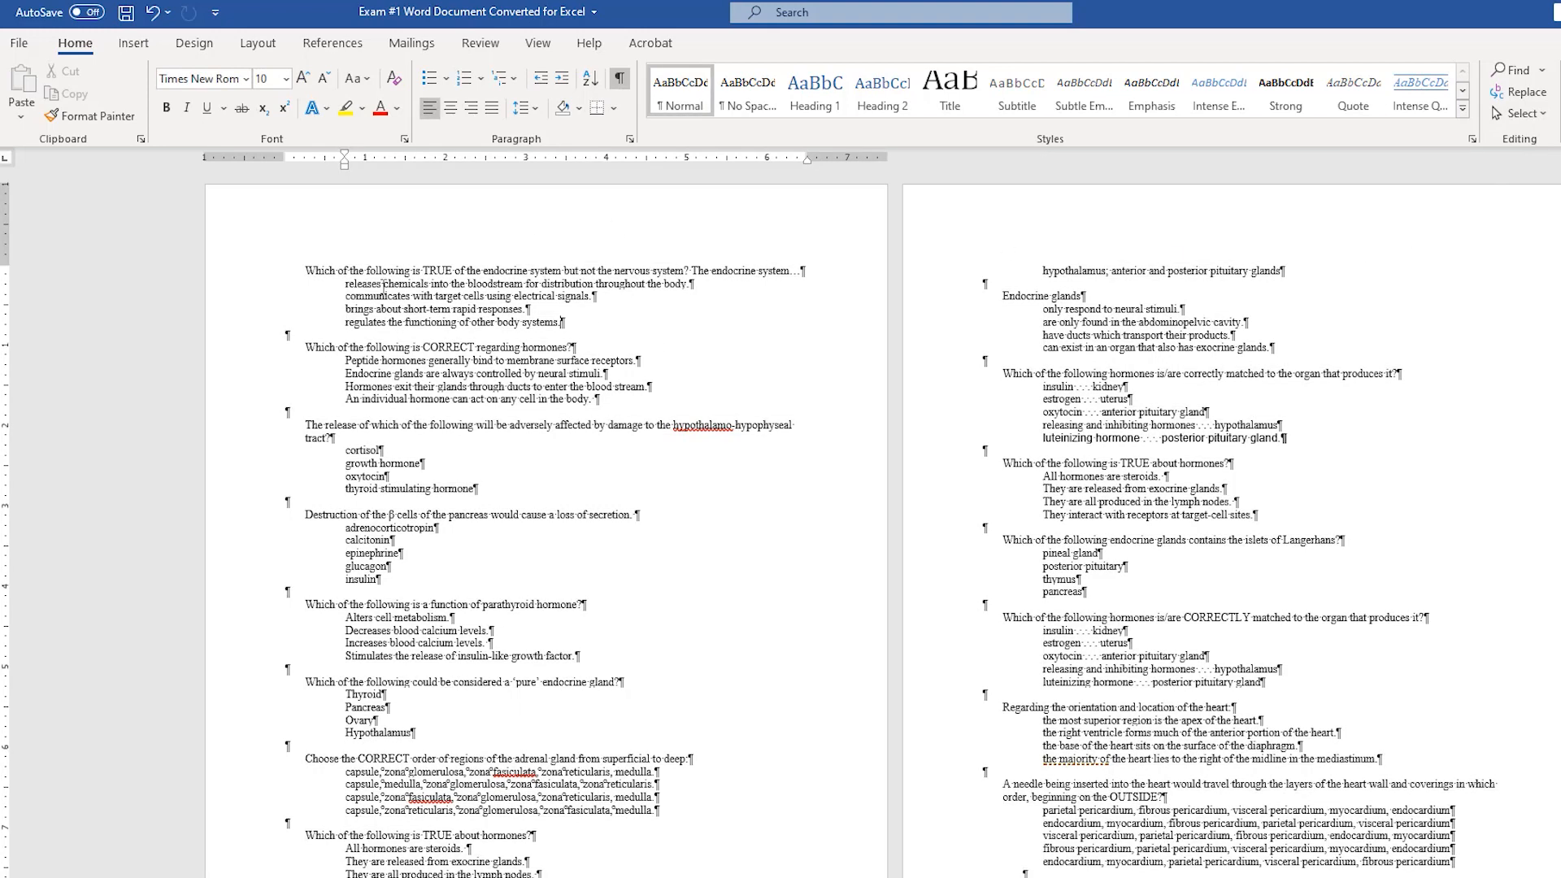
Step: Open Find and Replace from the start of the document and clear the previous search and replacement text, keeping the search options expanded
click(299, 272)
click(1525, 92)
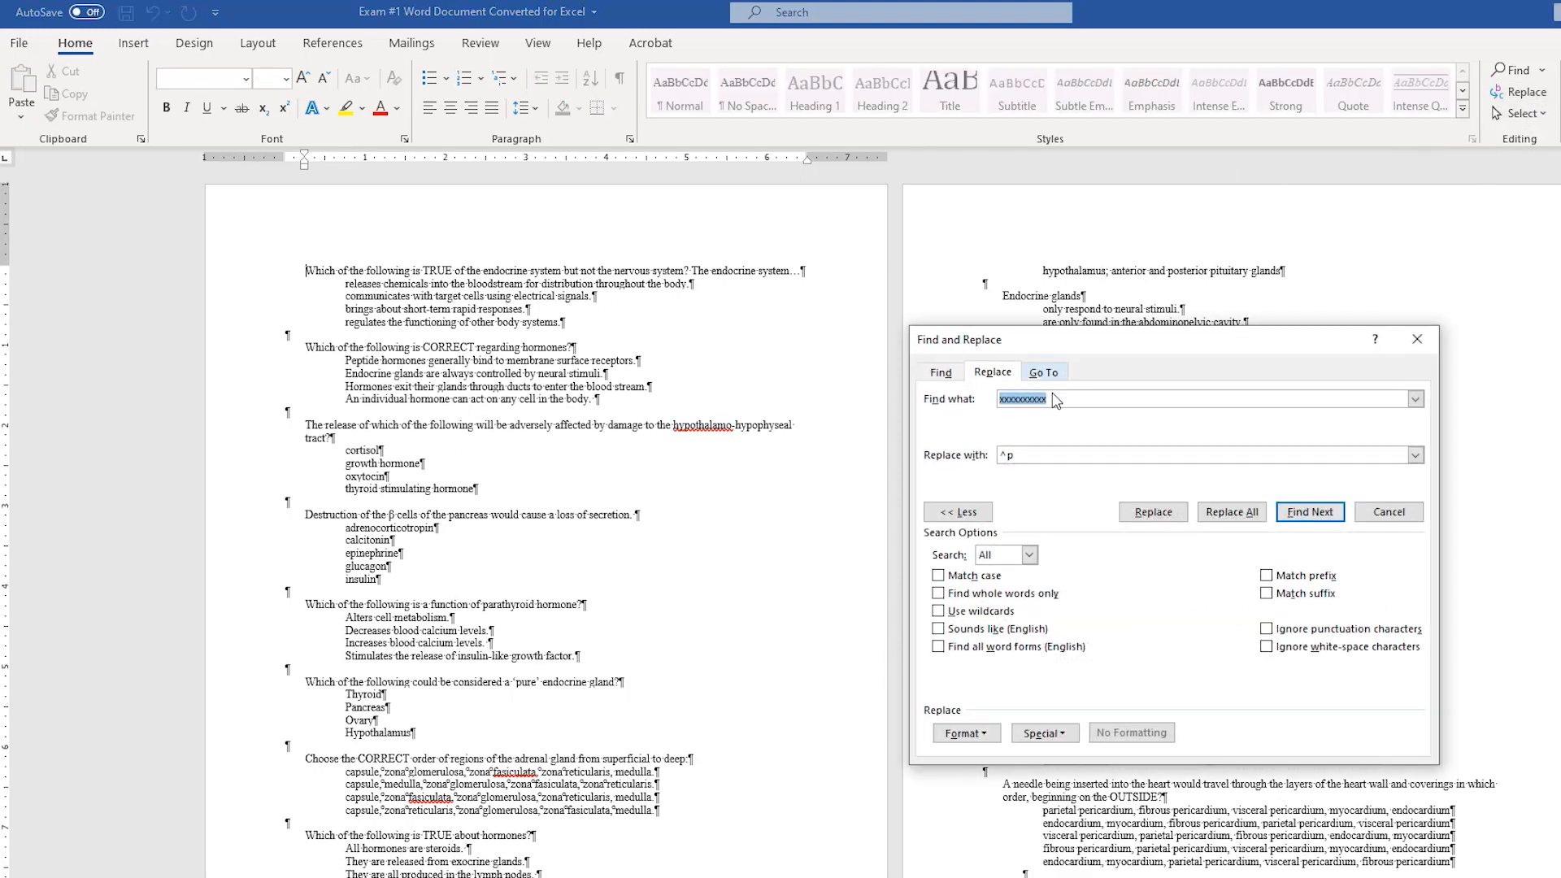
key(BackSpace)
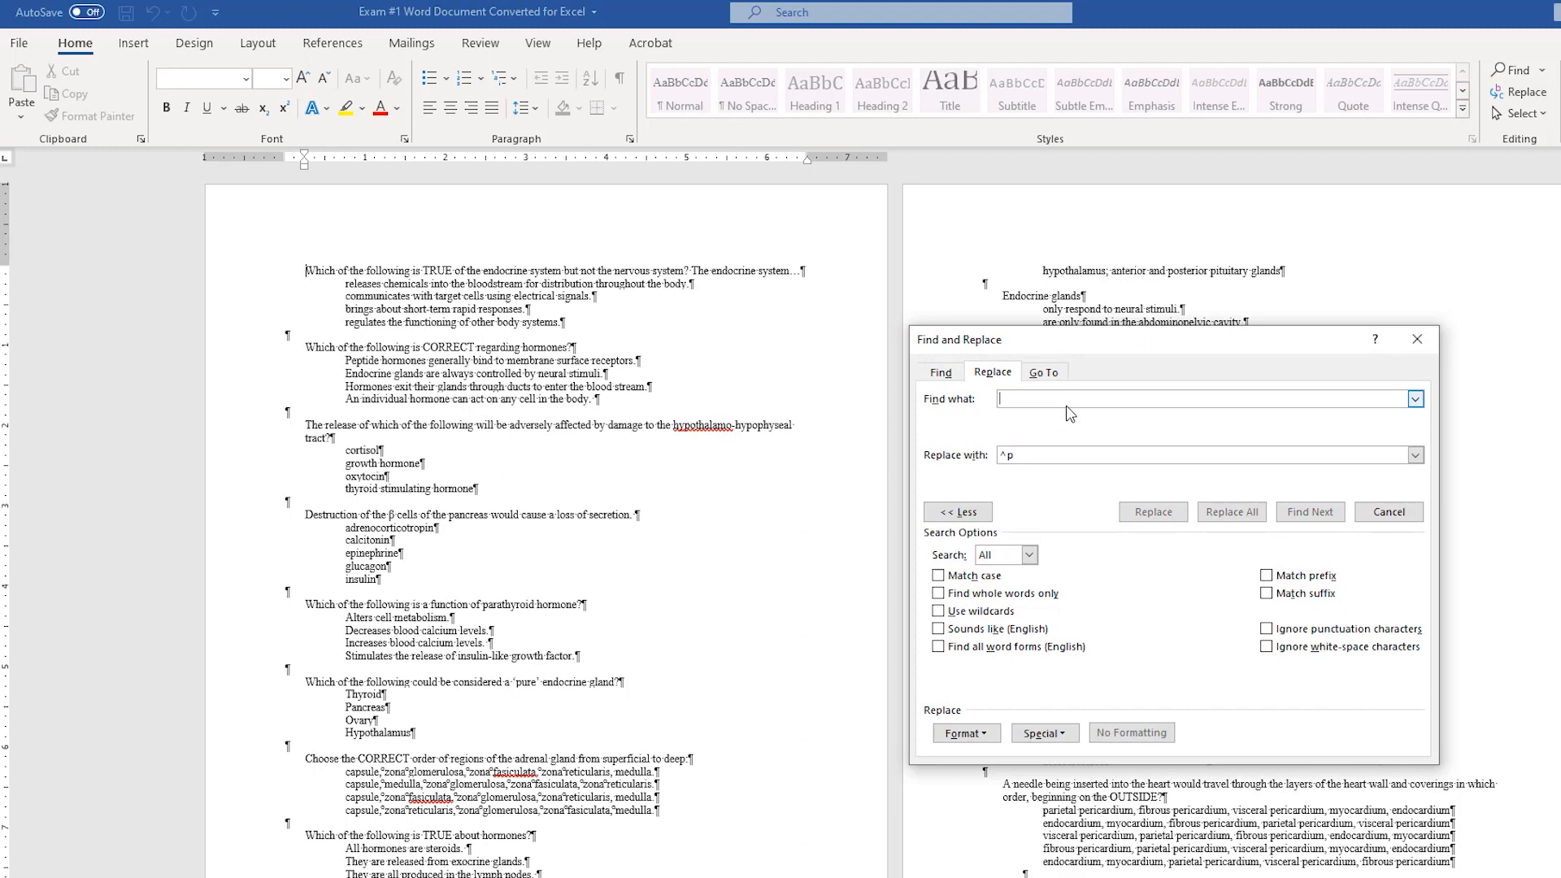
click(1034, 455)
key(BackSpace)
key(BackSpace)
key(shift+Tab)
click(958, 512)
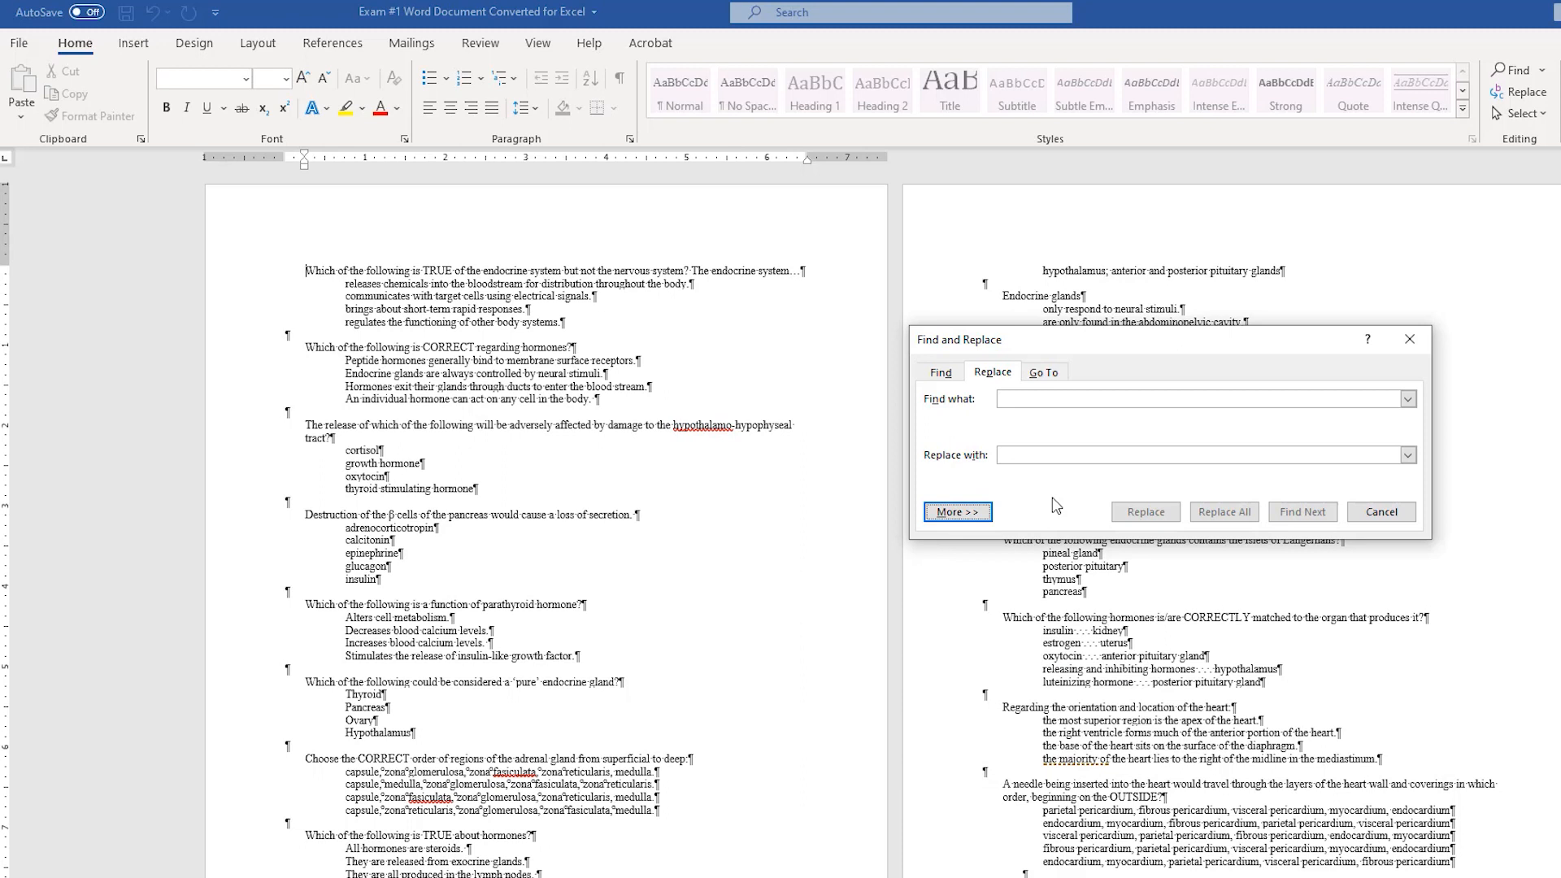
click(980, 514)
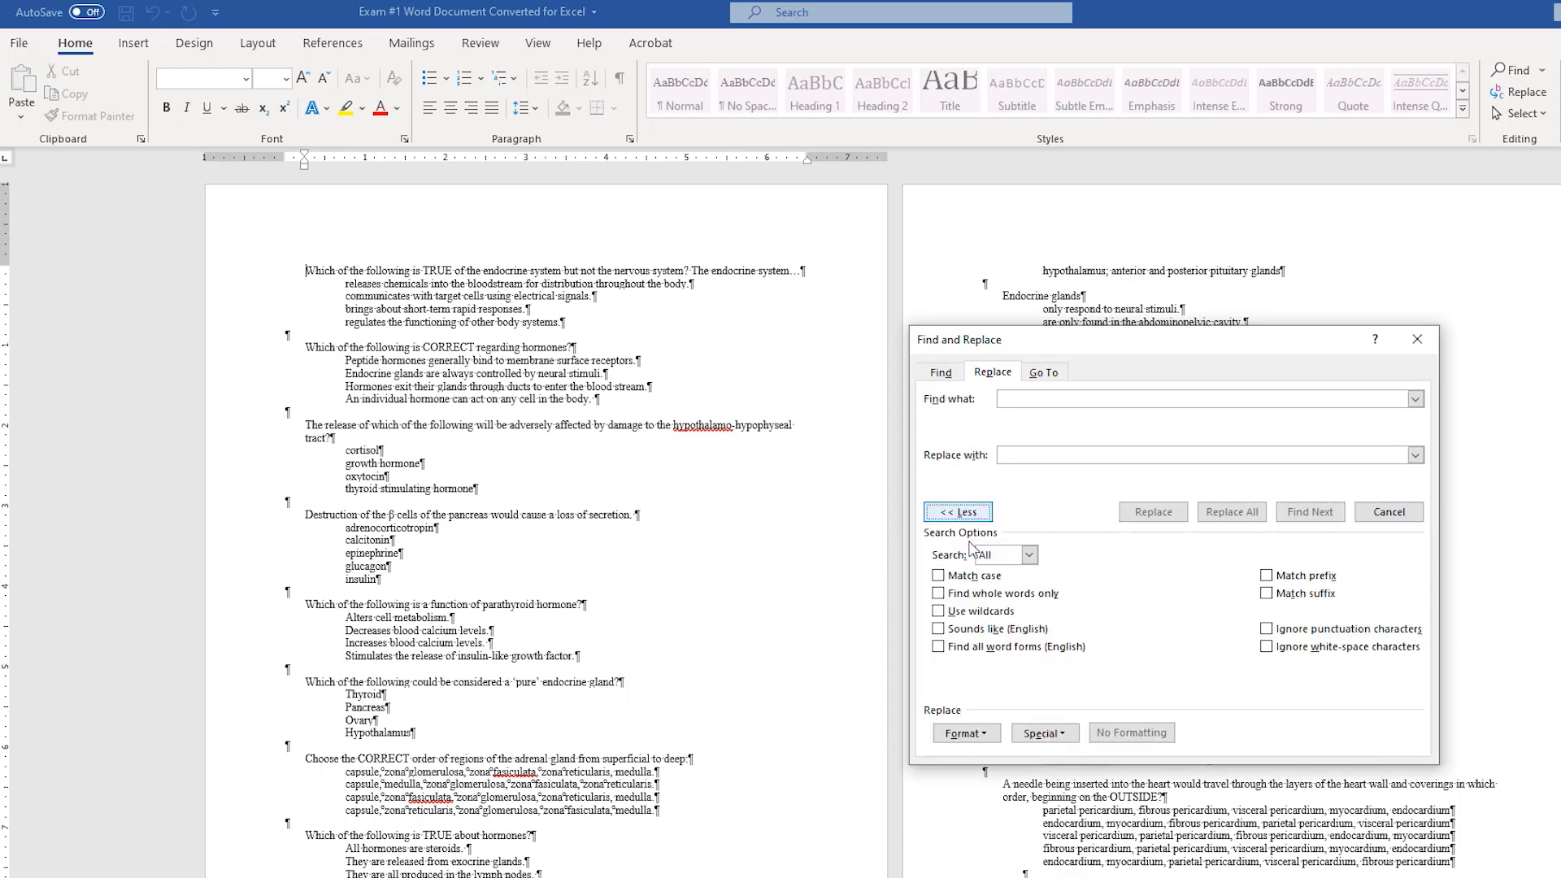
Step: Try to replace every paragraph mark (^p) in the document with a tab character (^t)
click(1048, 399)
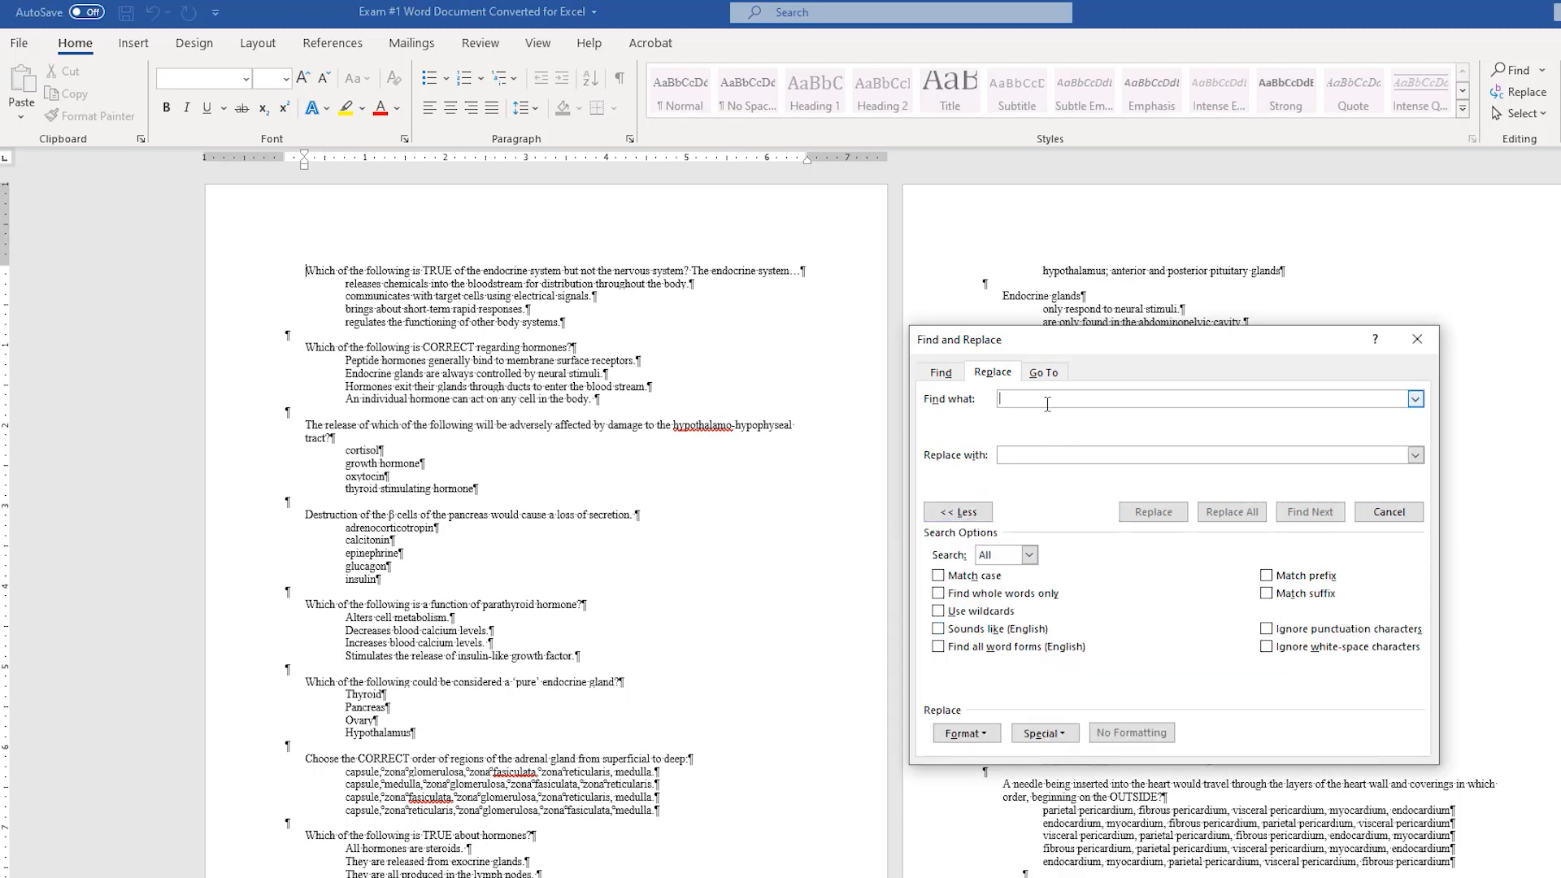
click(1033, 736)
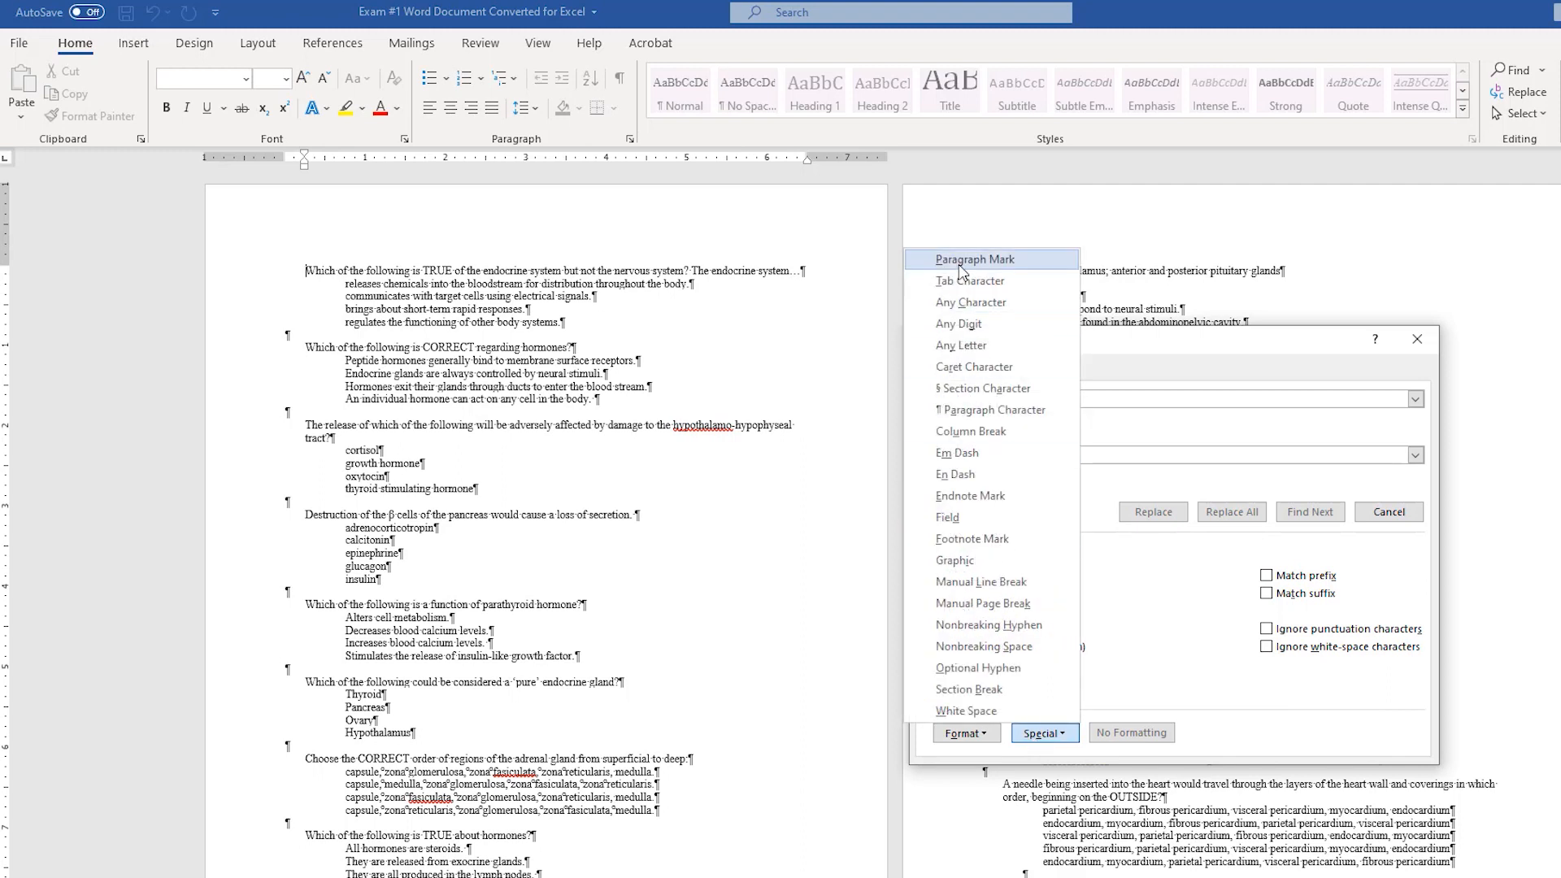
click(962, 260)
click(1028, 460)
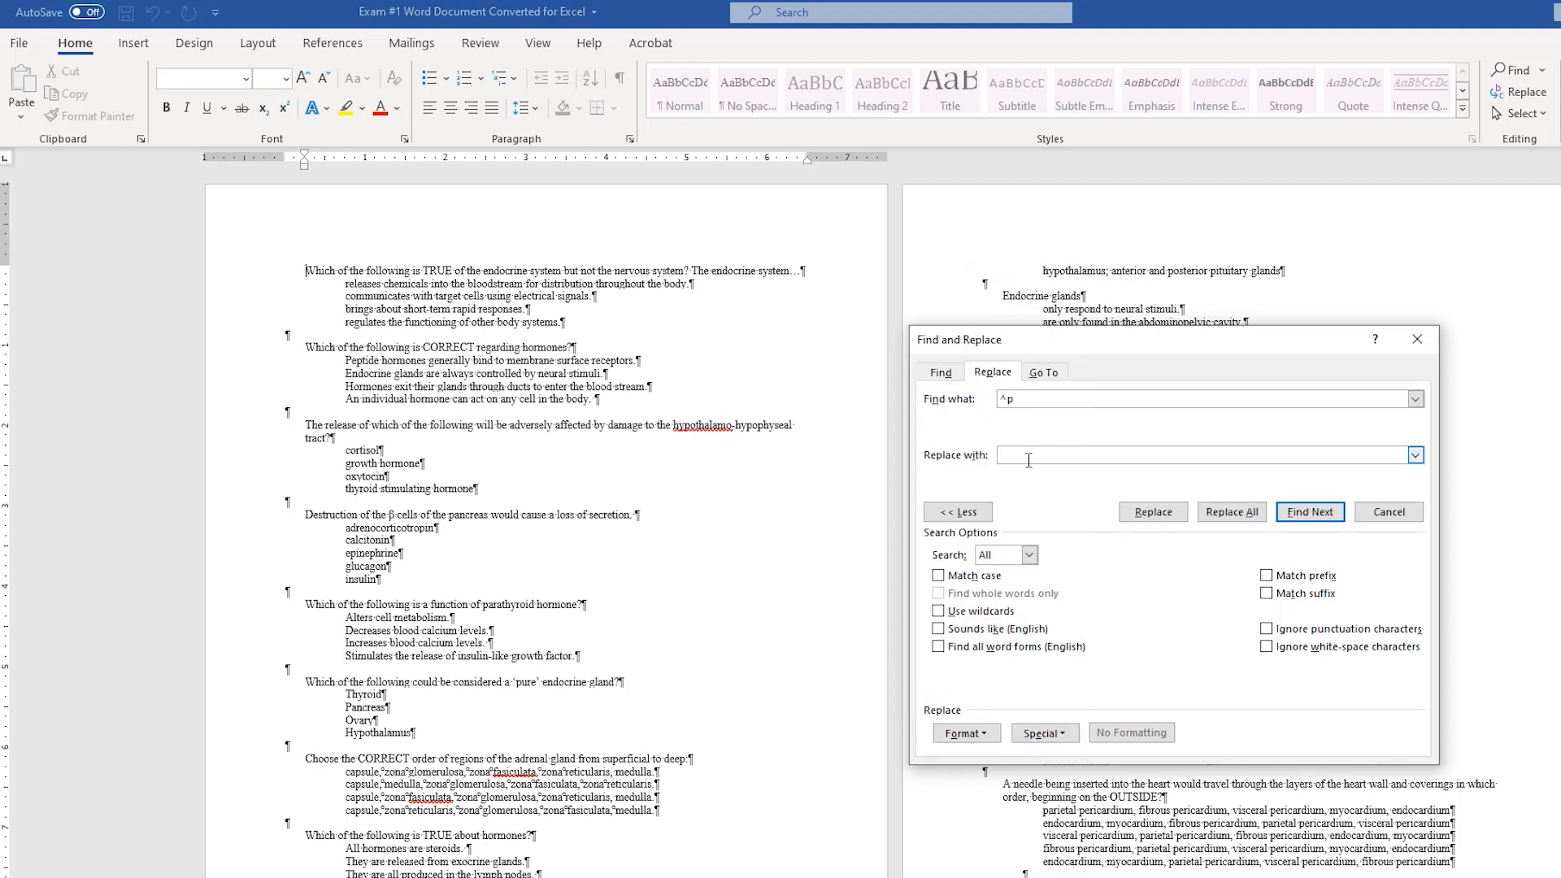
click(1046, 736)
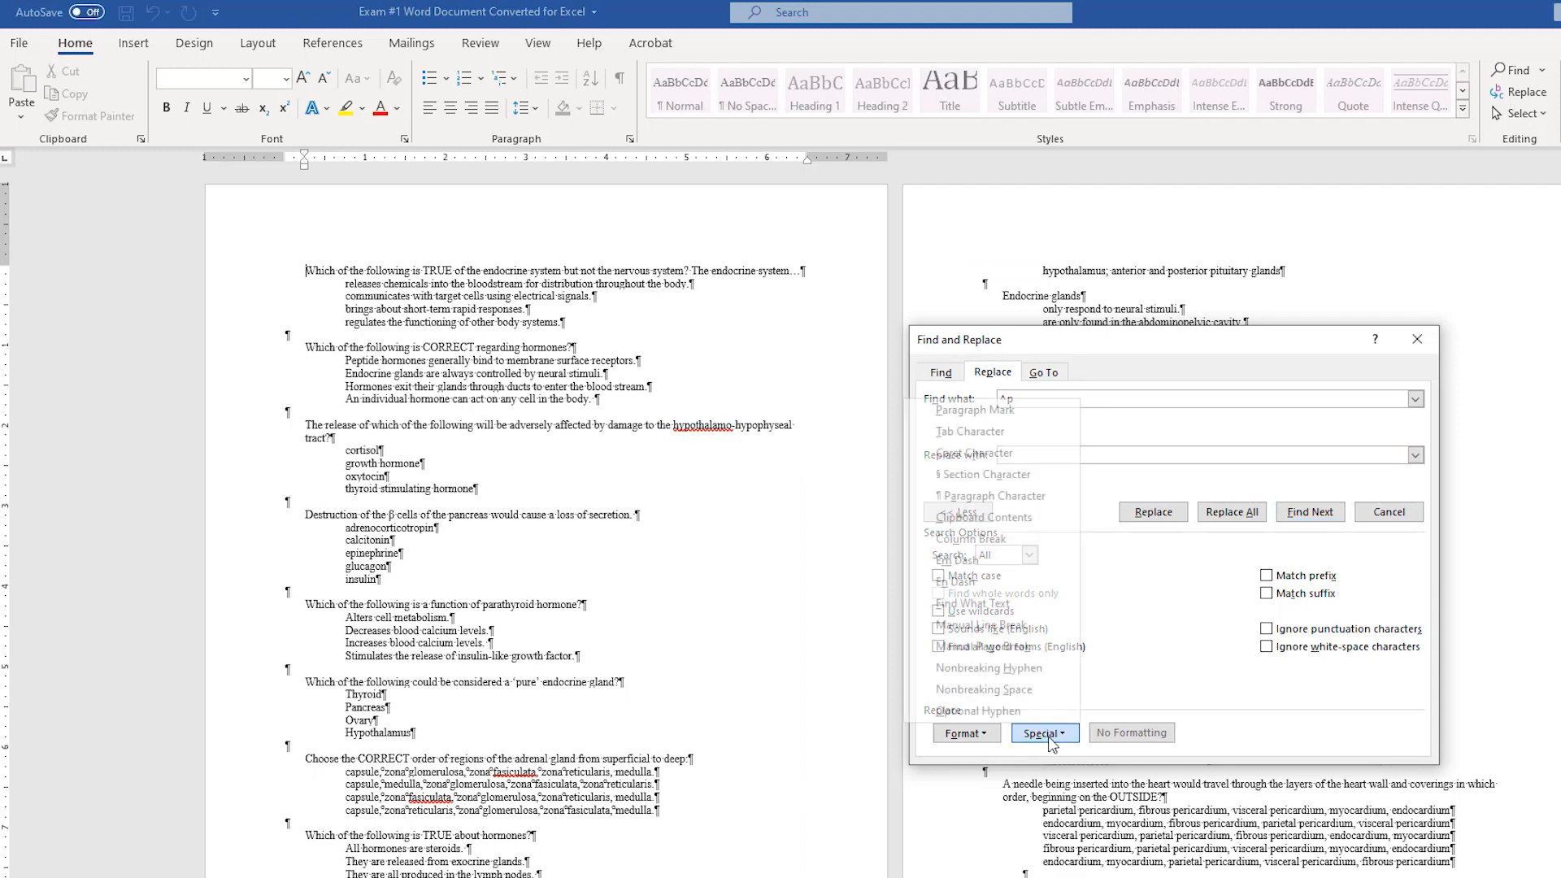
click(992, 432)
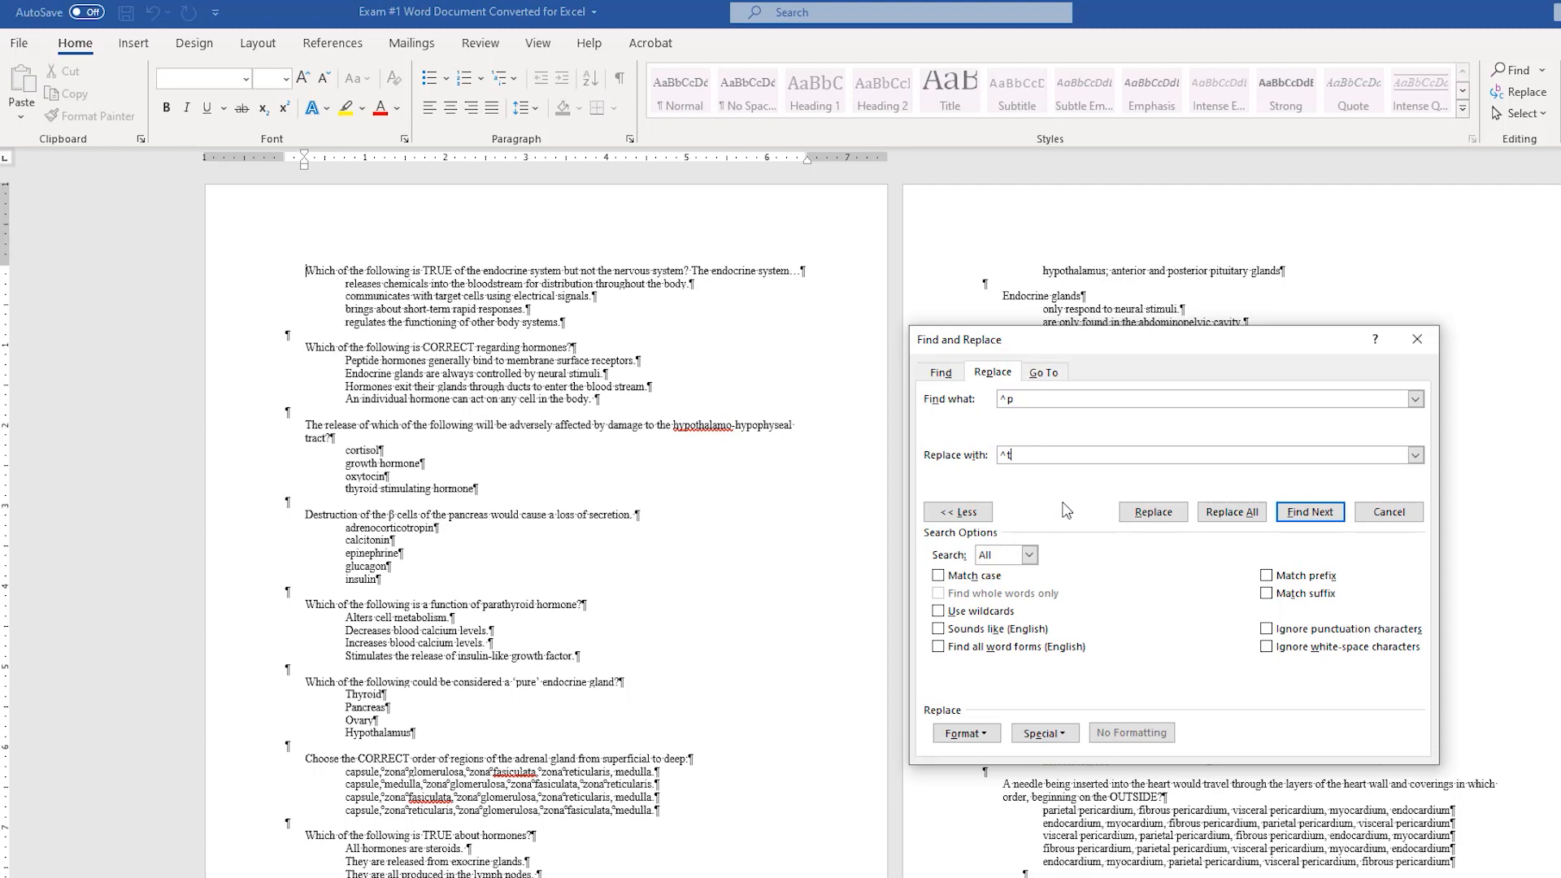
click(1231, 519)
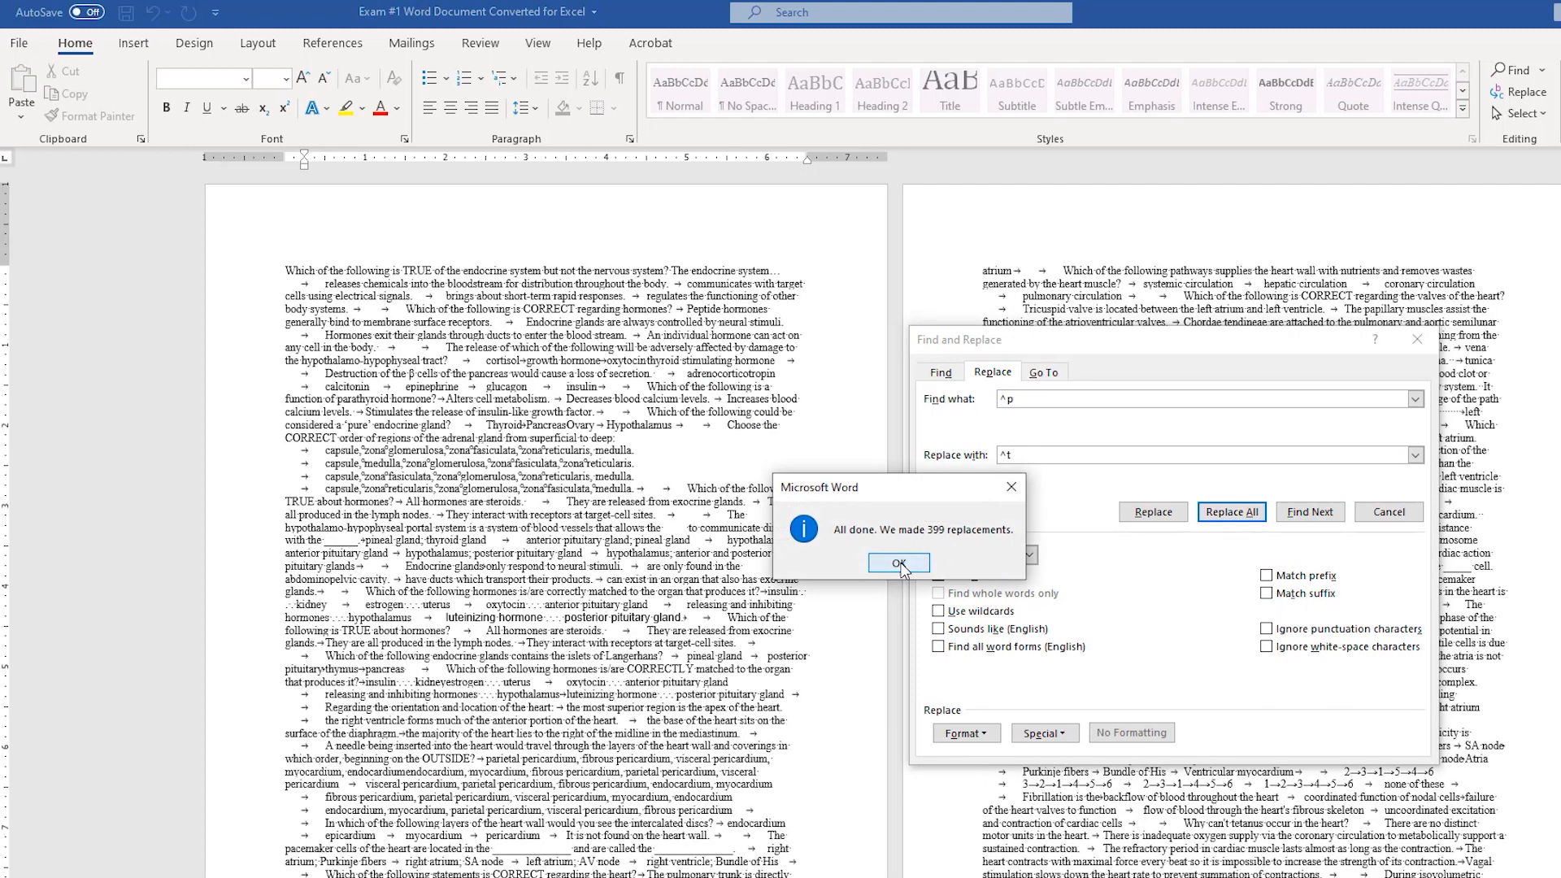
click(894, 563)
click(1416, 339)
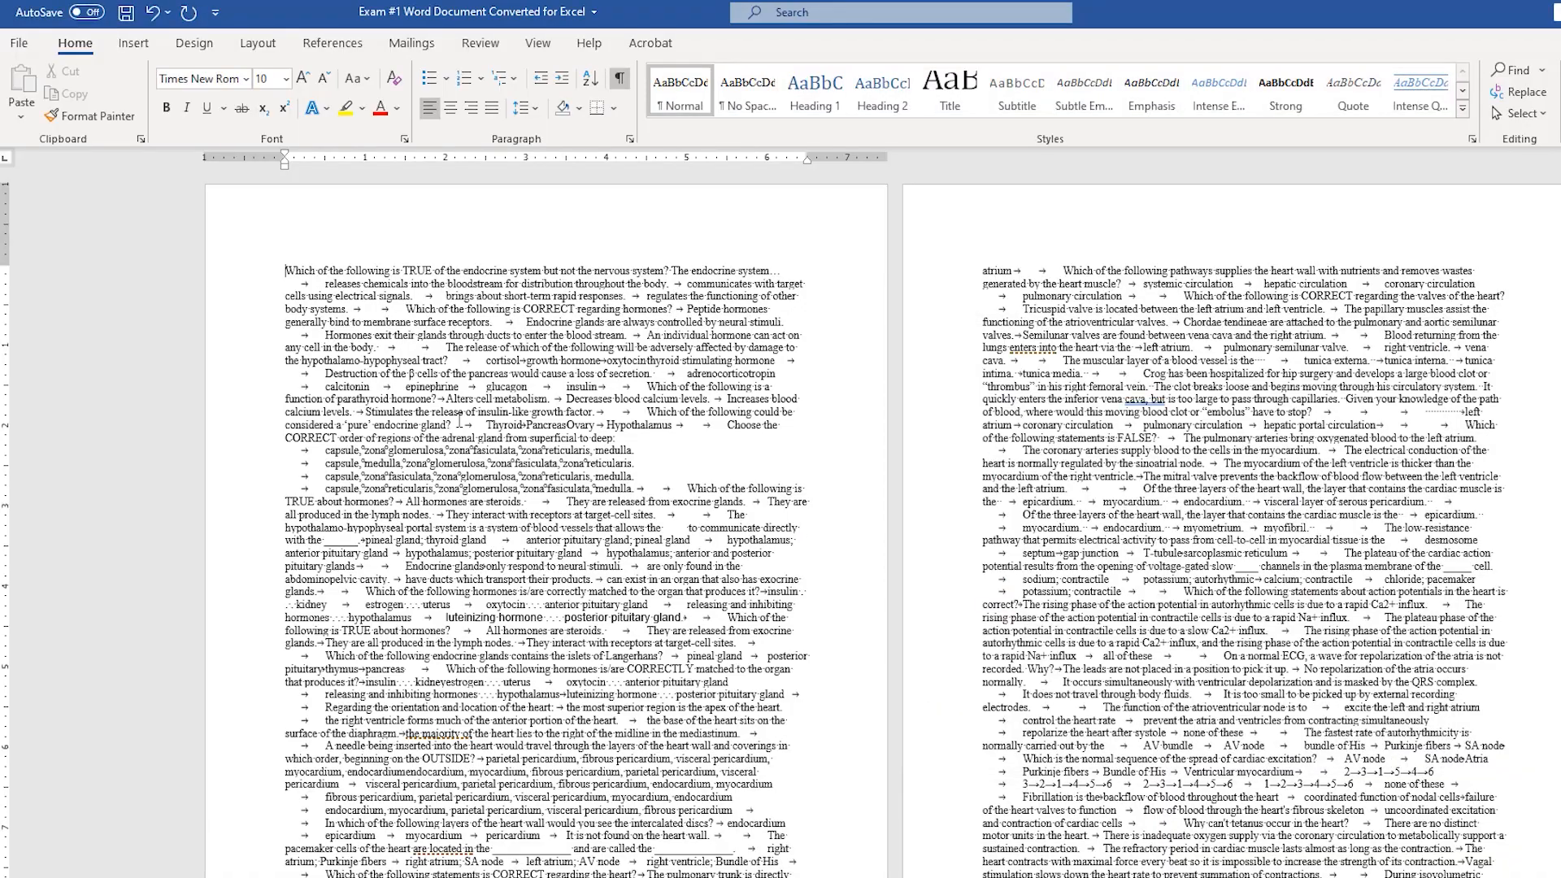
Step: Look over the run-together text and undo the replacement of paragraph marks with tabs
scroll(671, 543, down, 15)
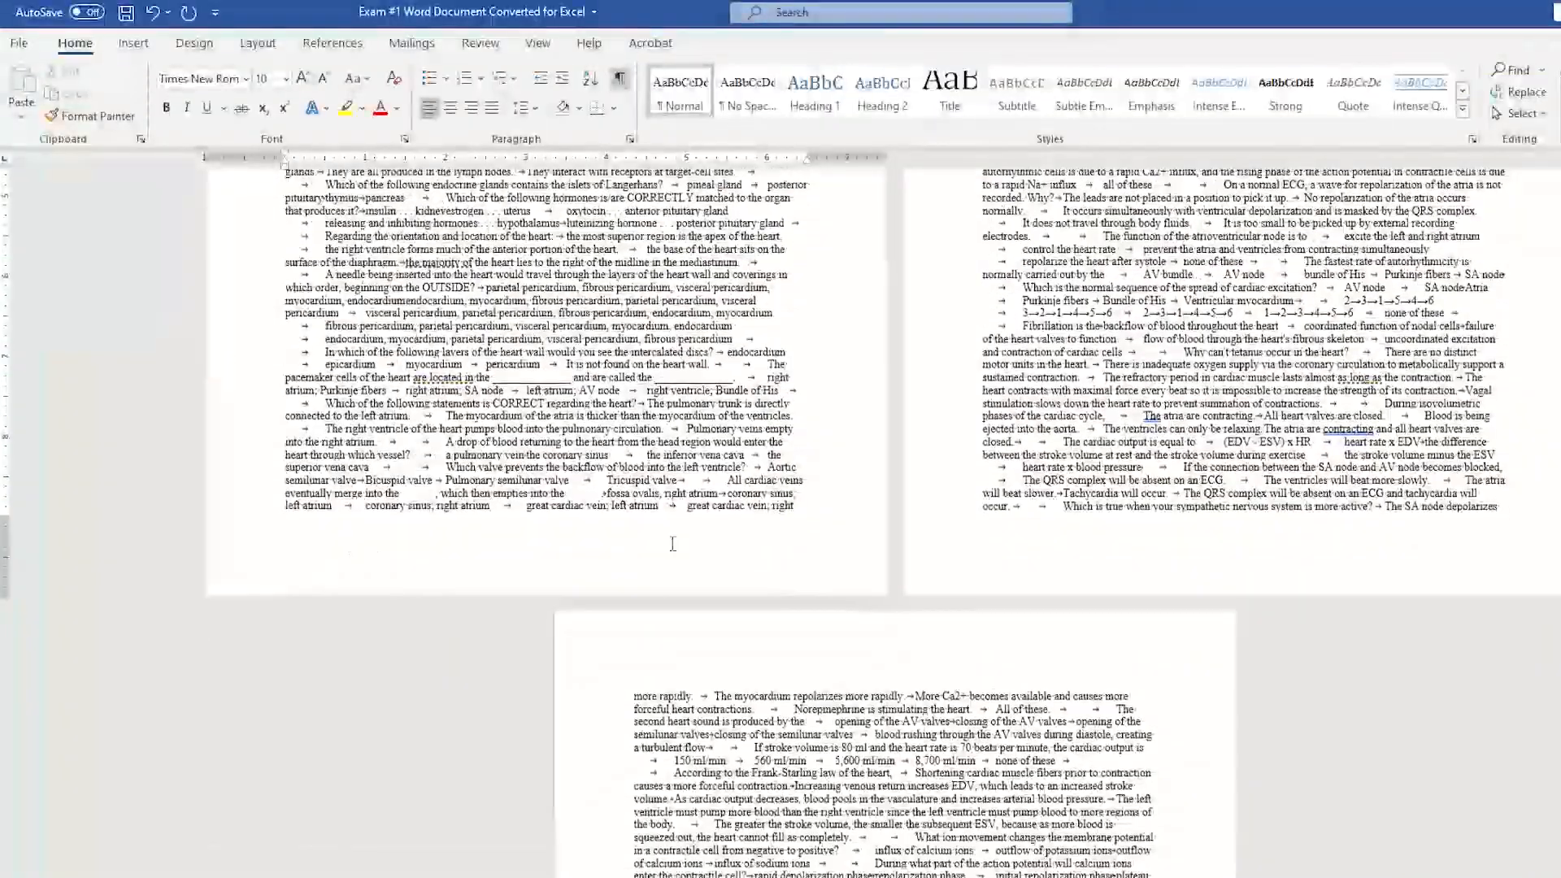
scroll(672, 543, up, 15)
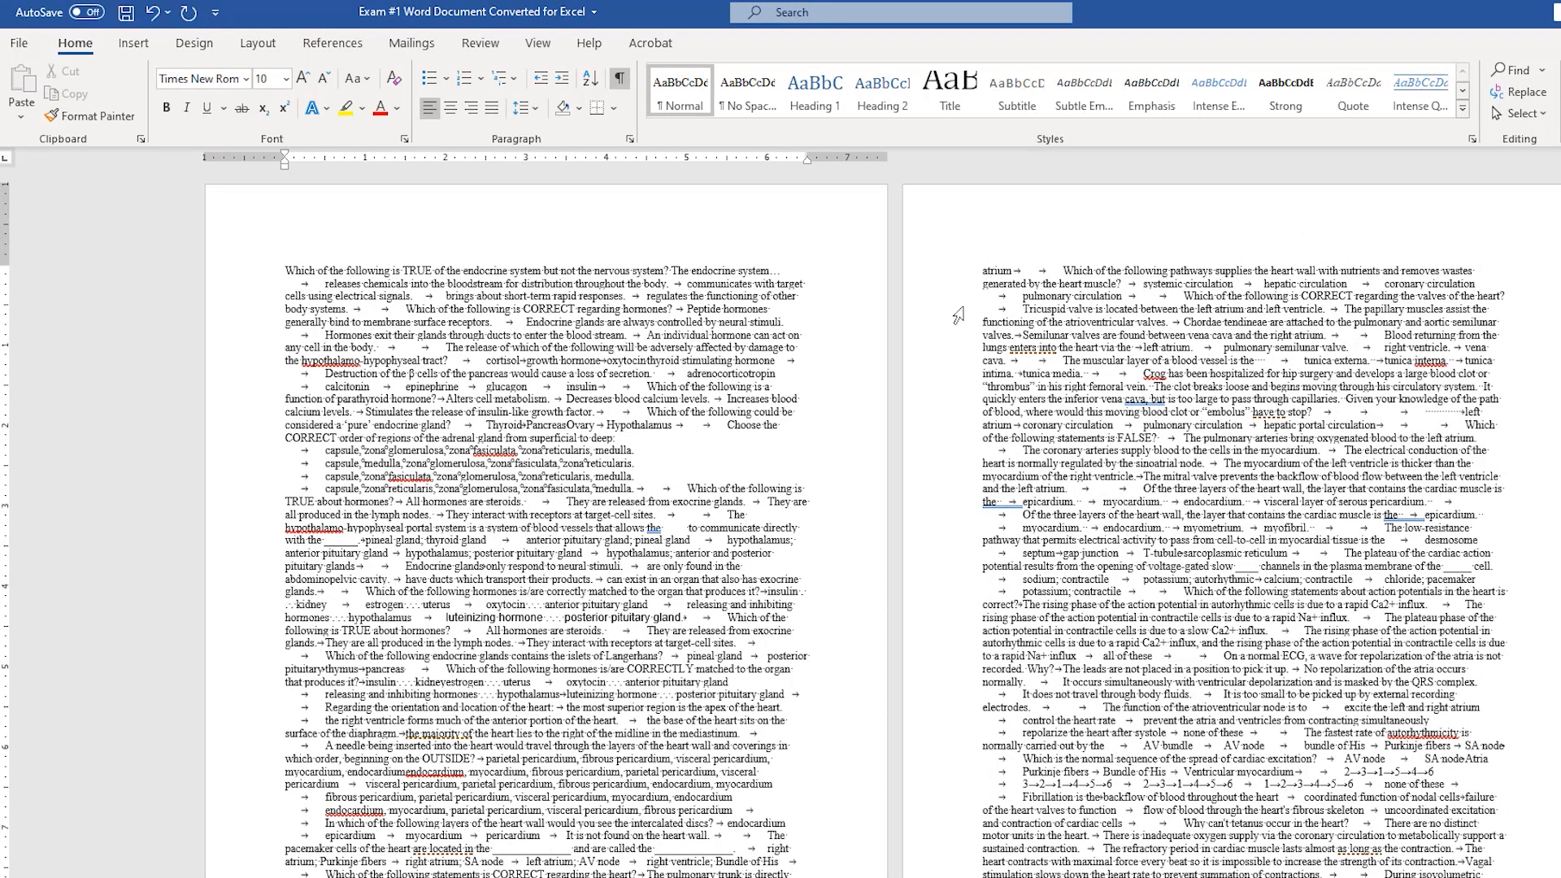
key(ctrl+z)
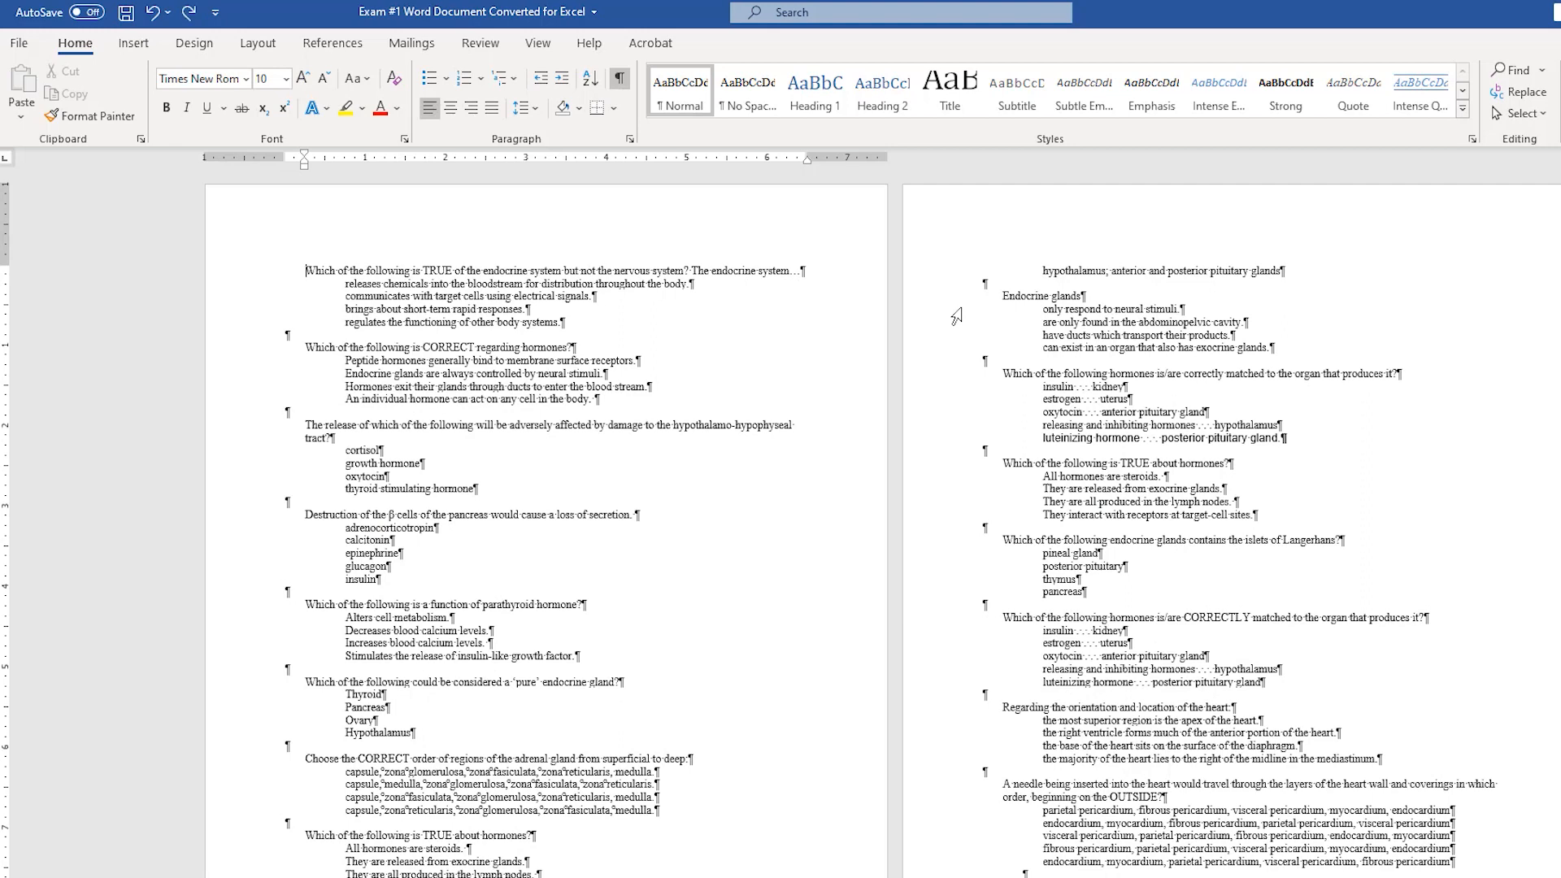
Step: Look through the whole document to examine the paragraph marks within and between the questions
click(859, 579)
scroll(813, 521, down, 1)
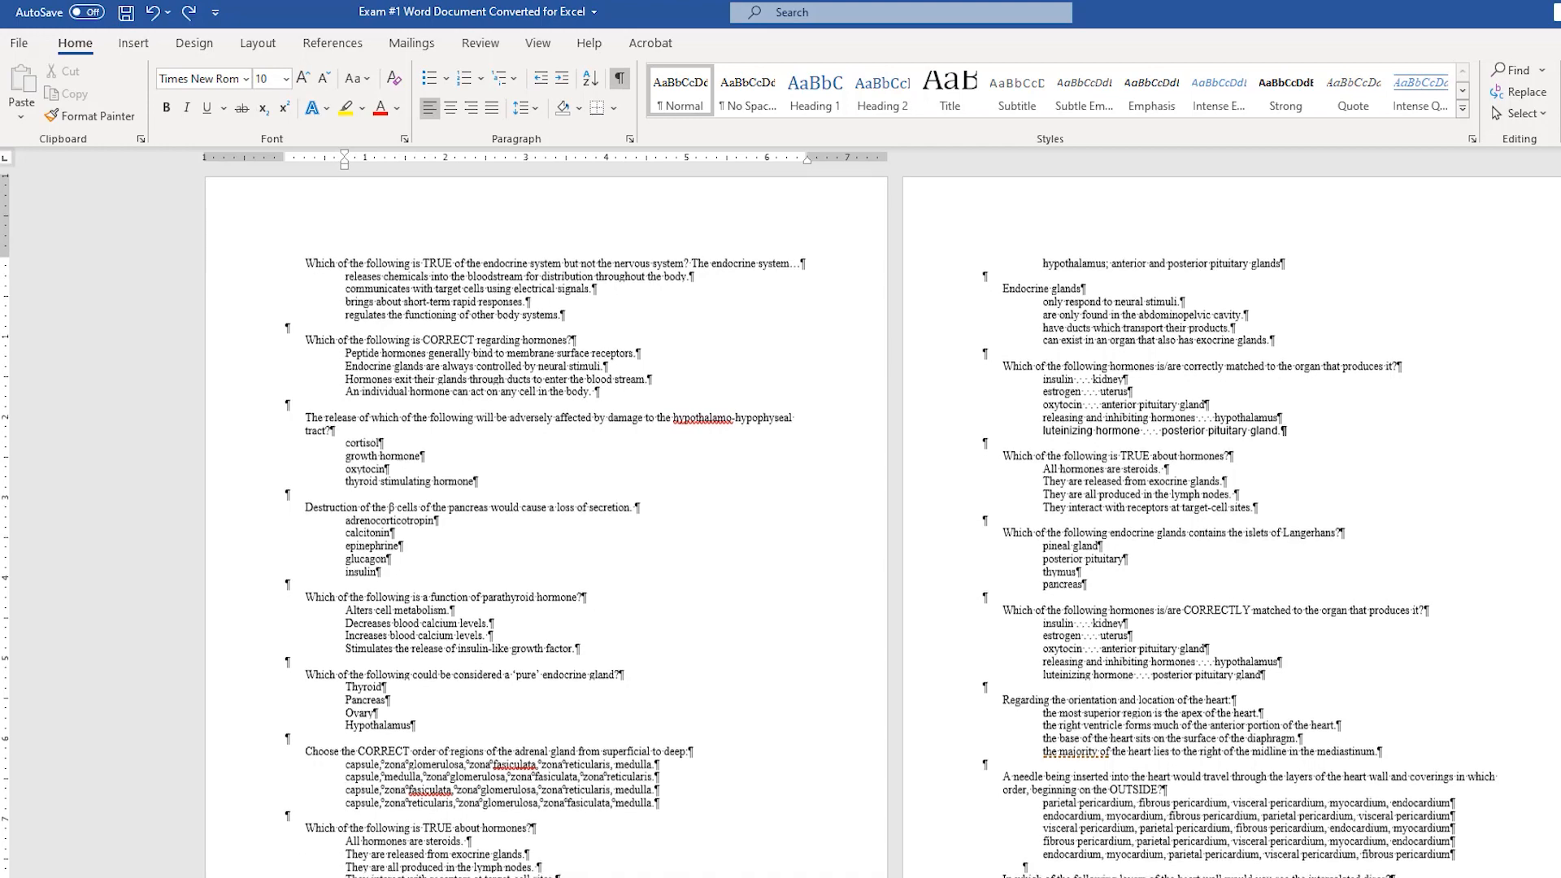
scroll(780, 520, up, 1)
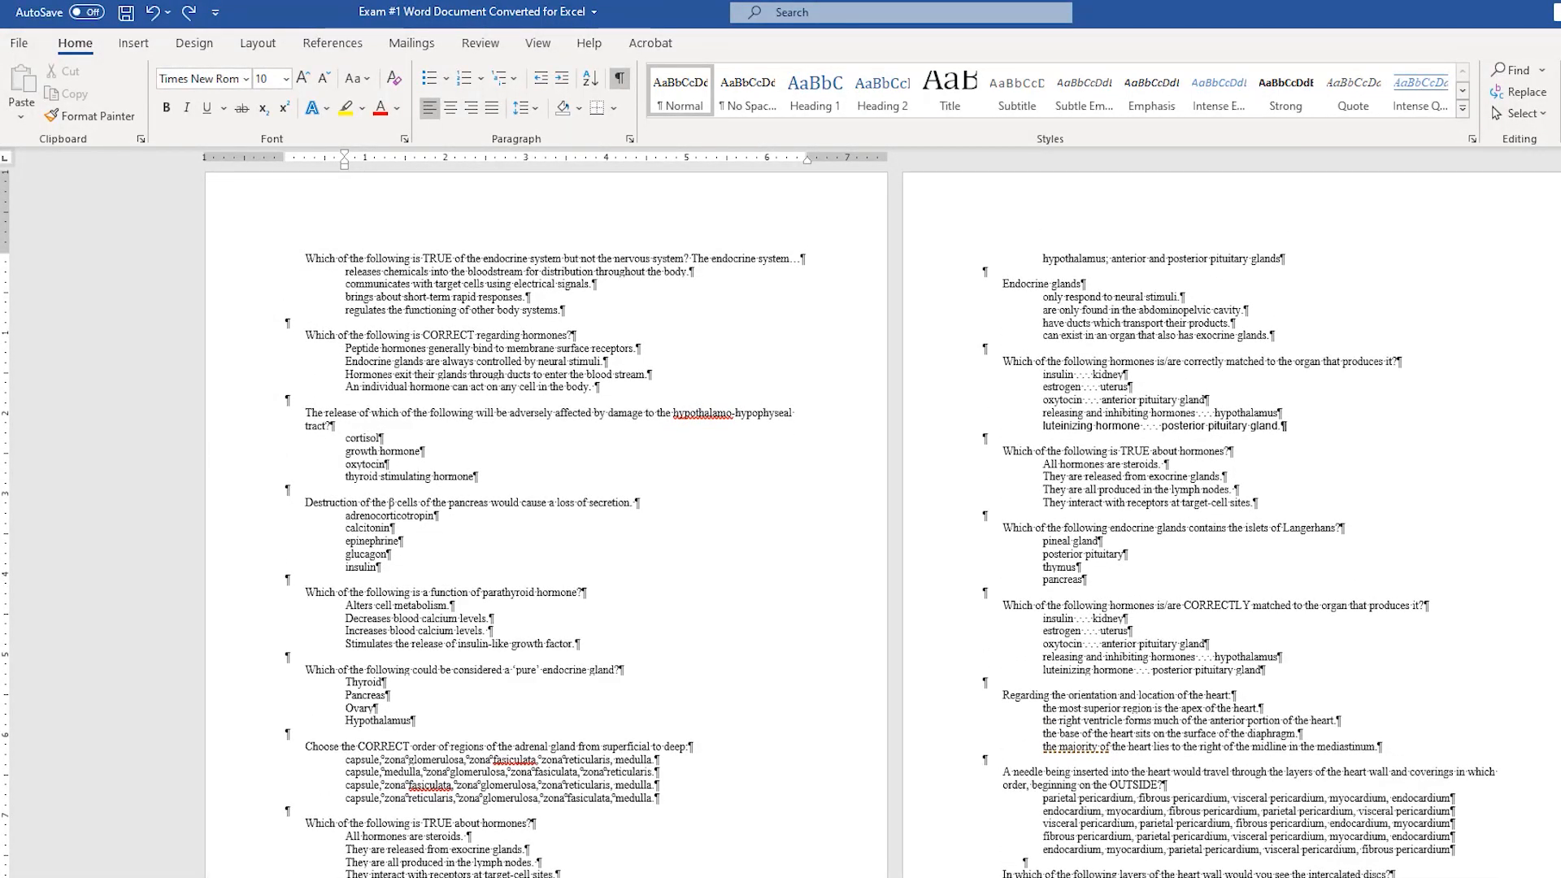
scroll(781, 520, down, 10)
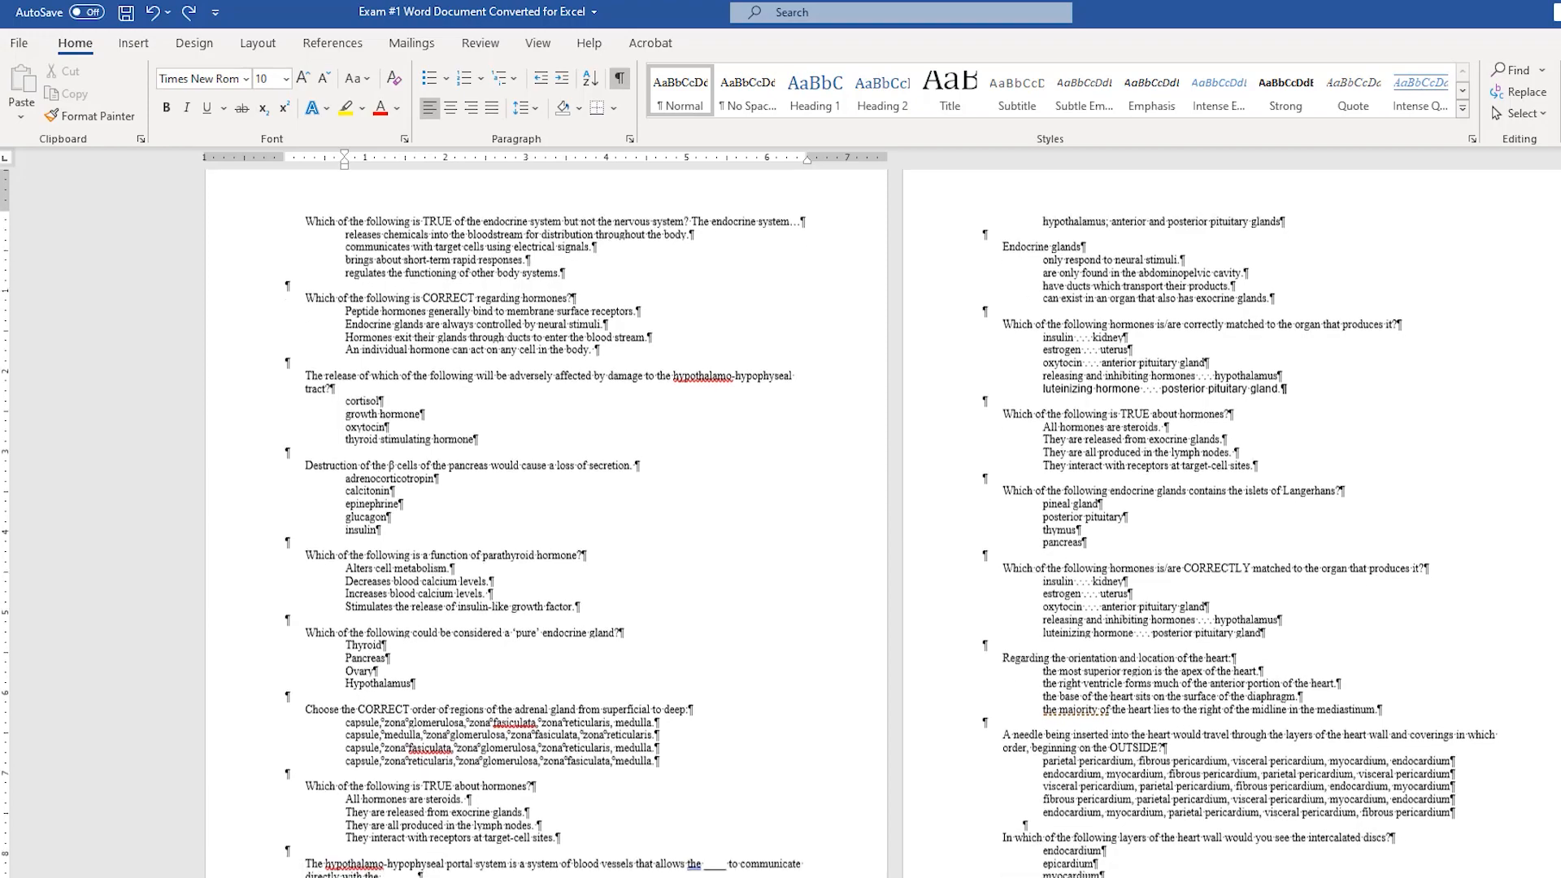
scroll(780, 520, down, 13)
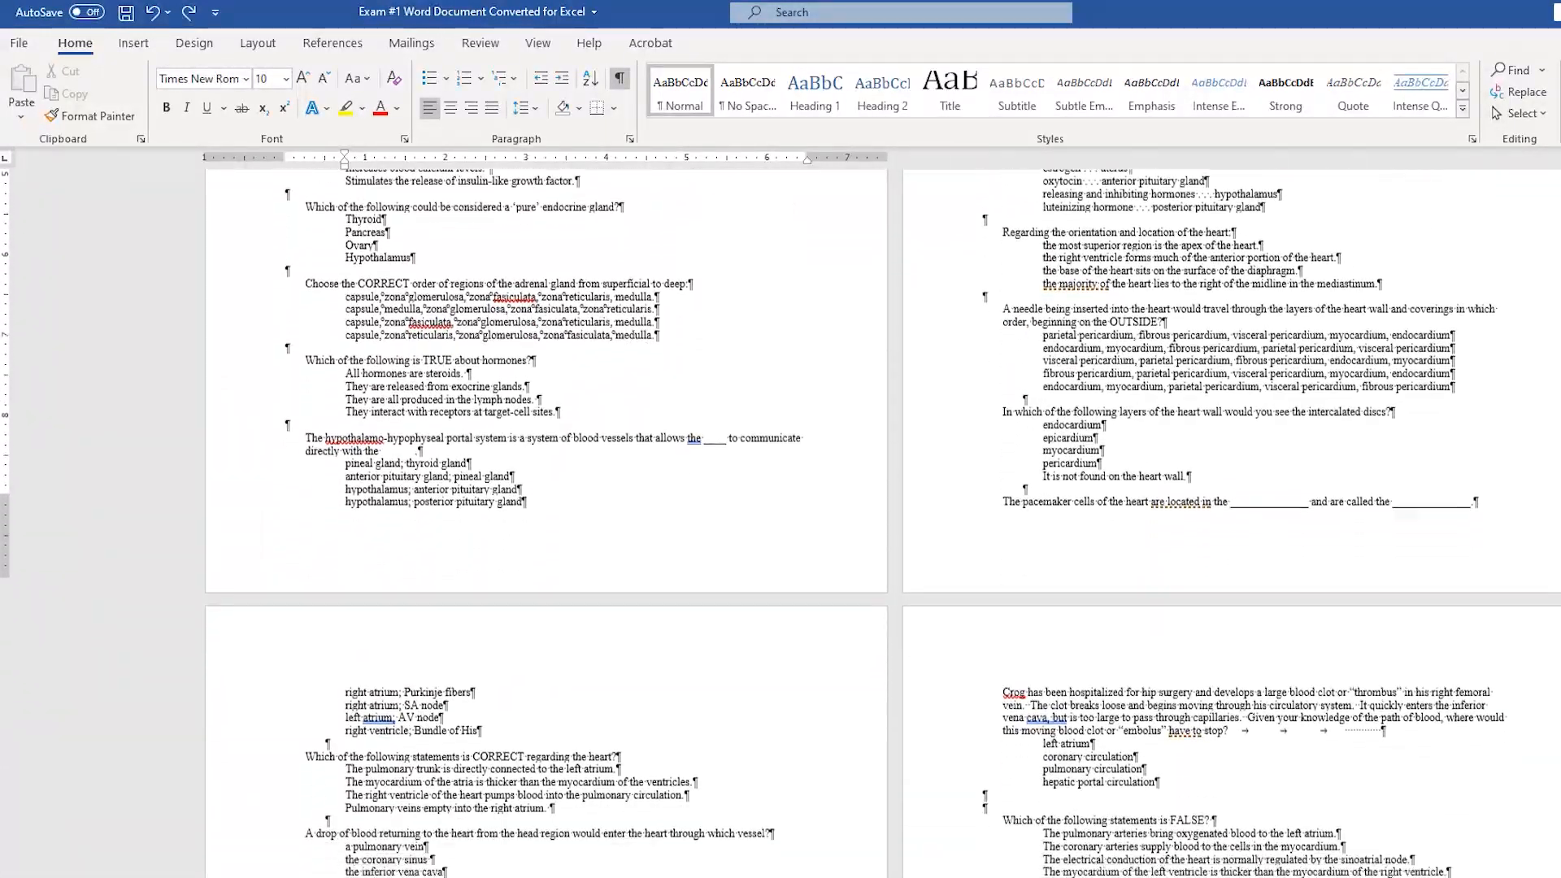
scroll(781, 520, down, 10)
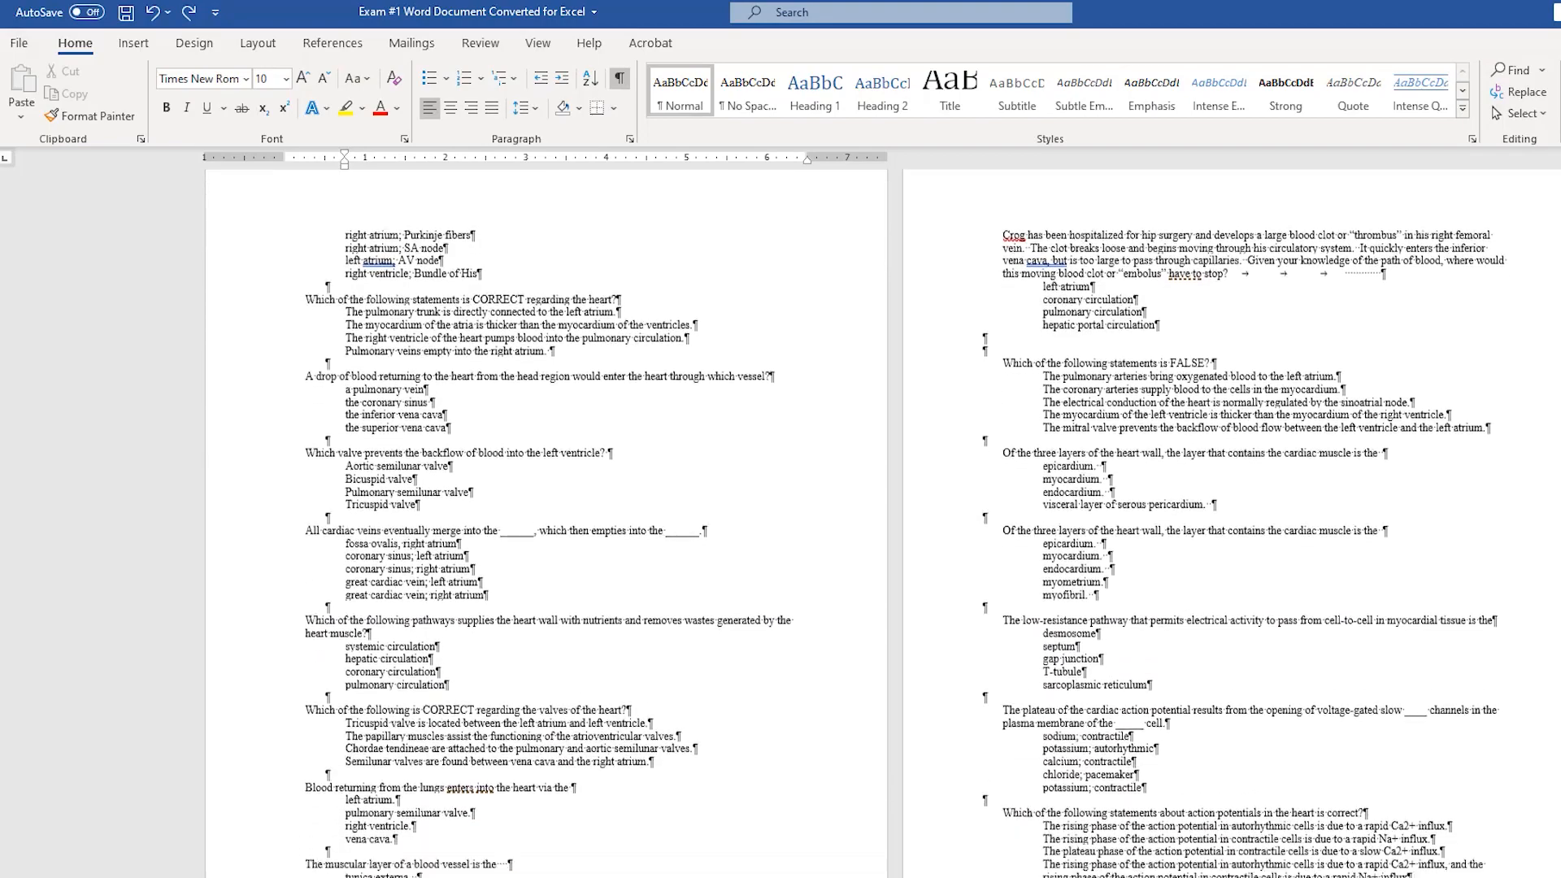
scroll(781, 521, down, 20)
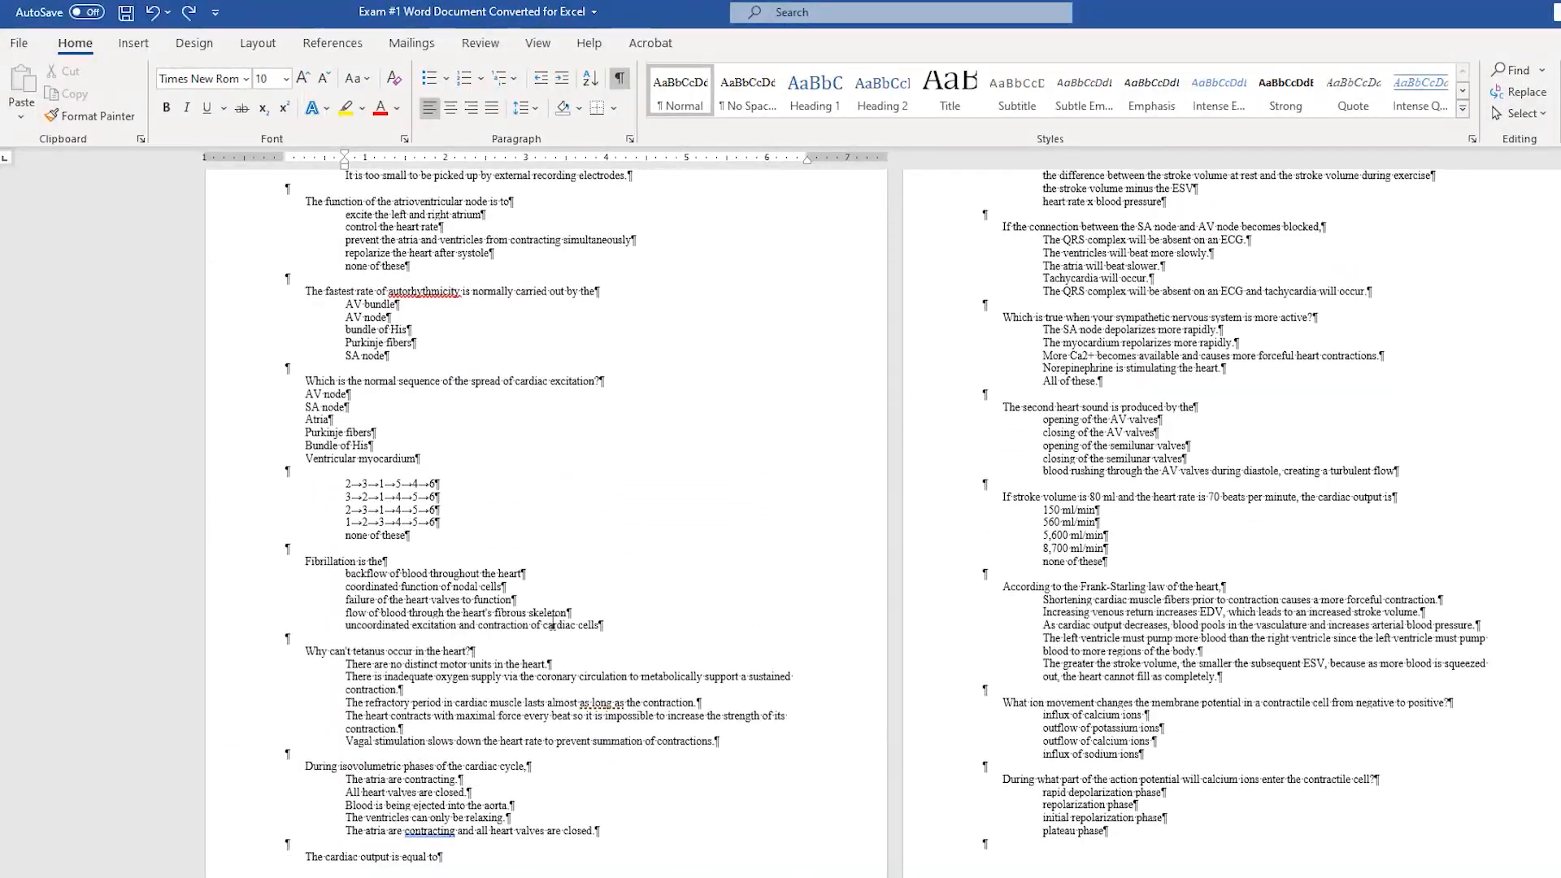
Step: Remove the whole "Which is the normal sequence of the spread of cardiac excitation?" question, including its structure list and answer choices
click(332, 417)
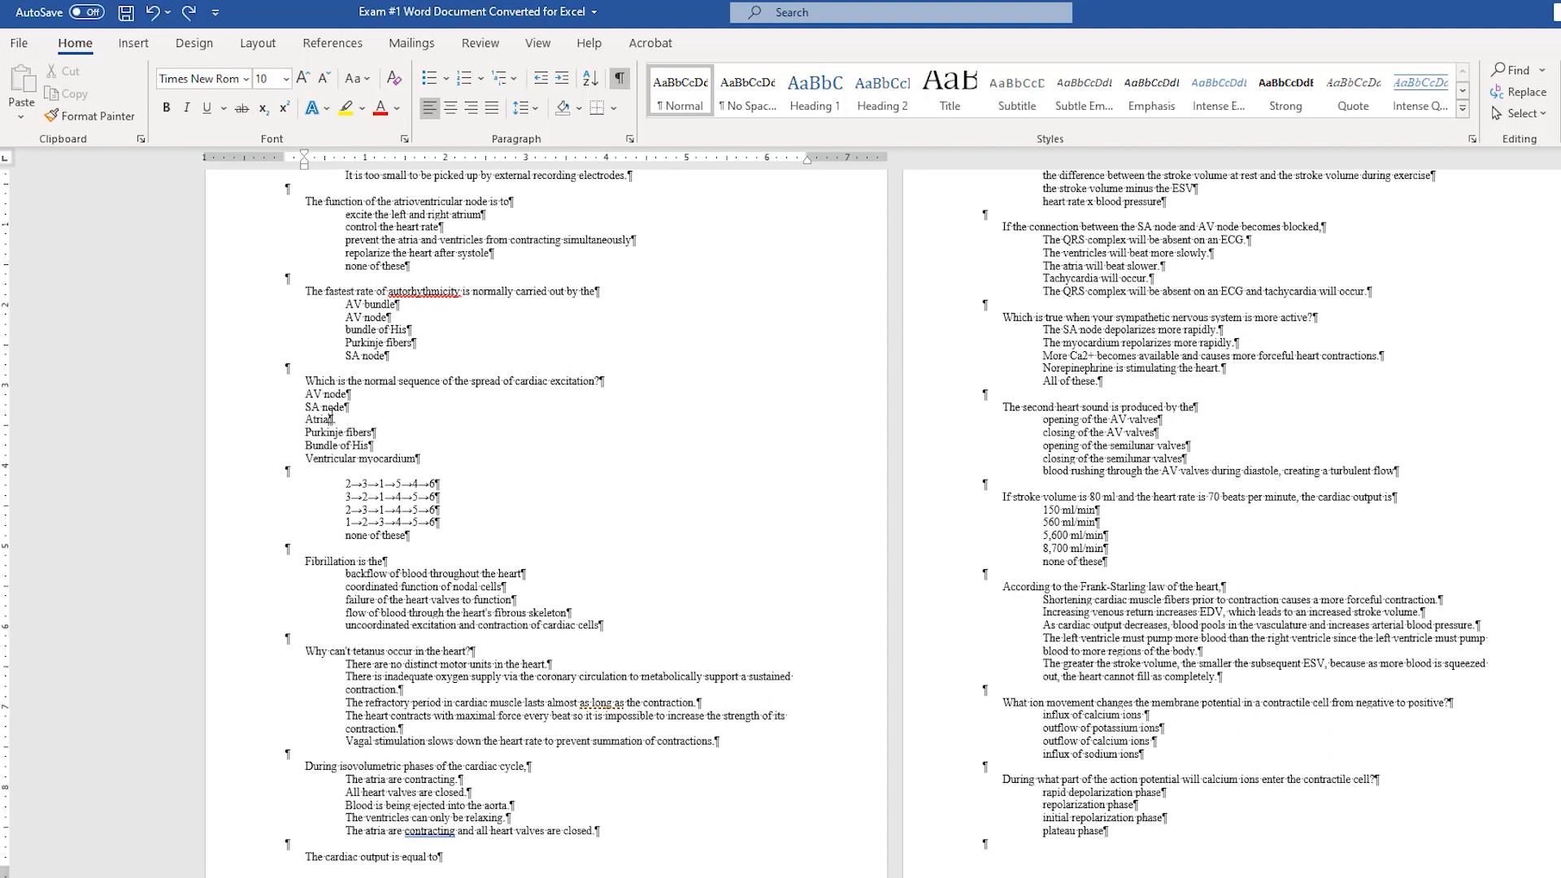
drag(308, 381, 630, 386)
drag(303, 396, 446, 519)
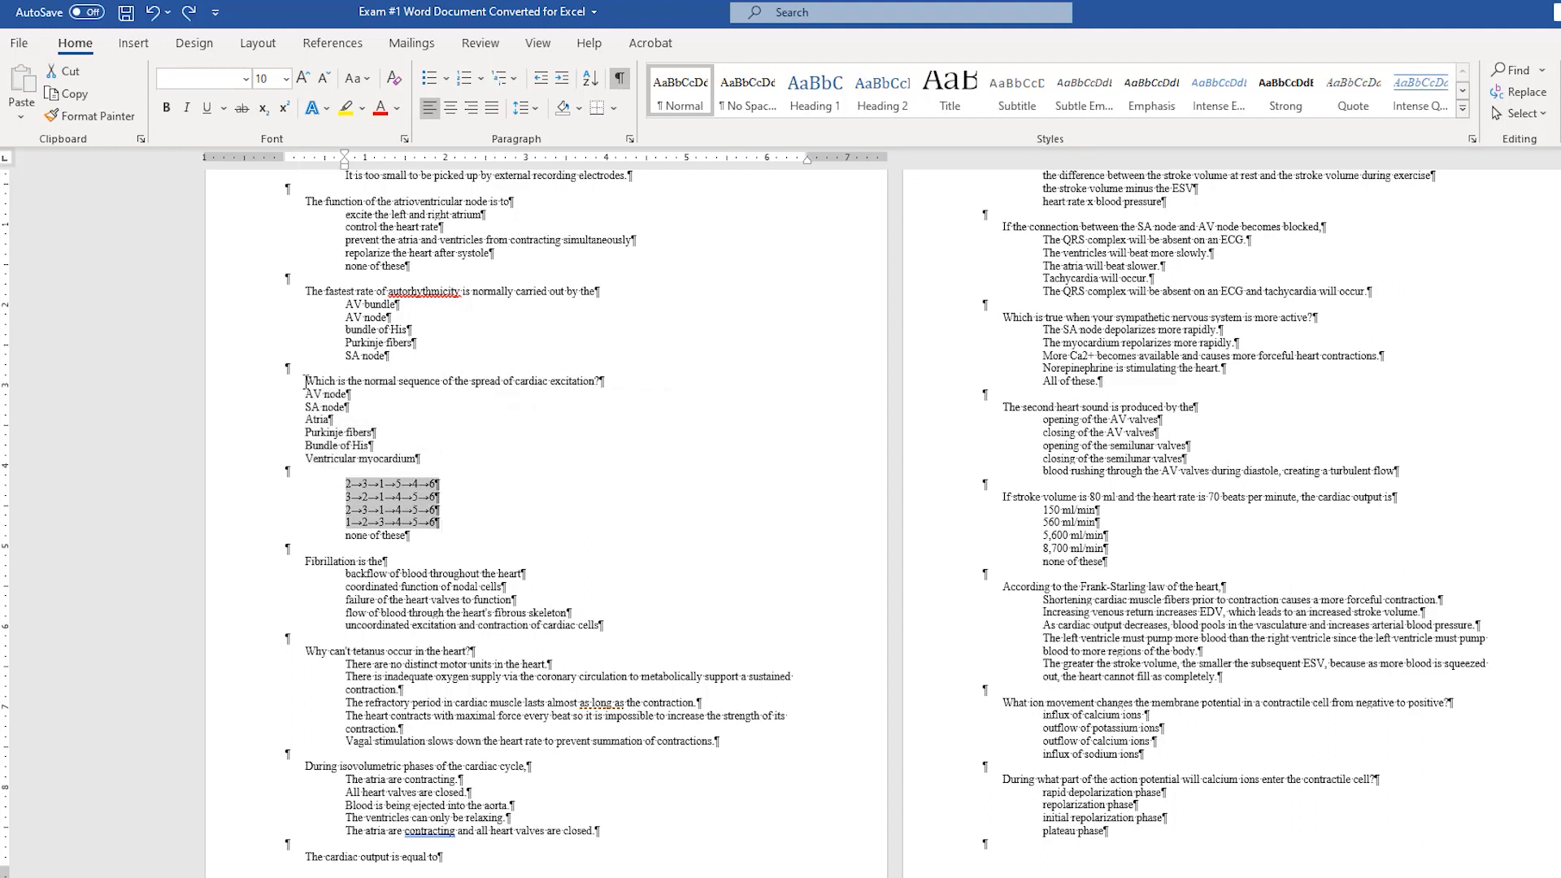
drag(305, 379, 460, 526)
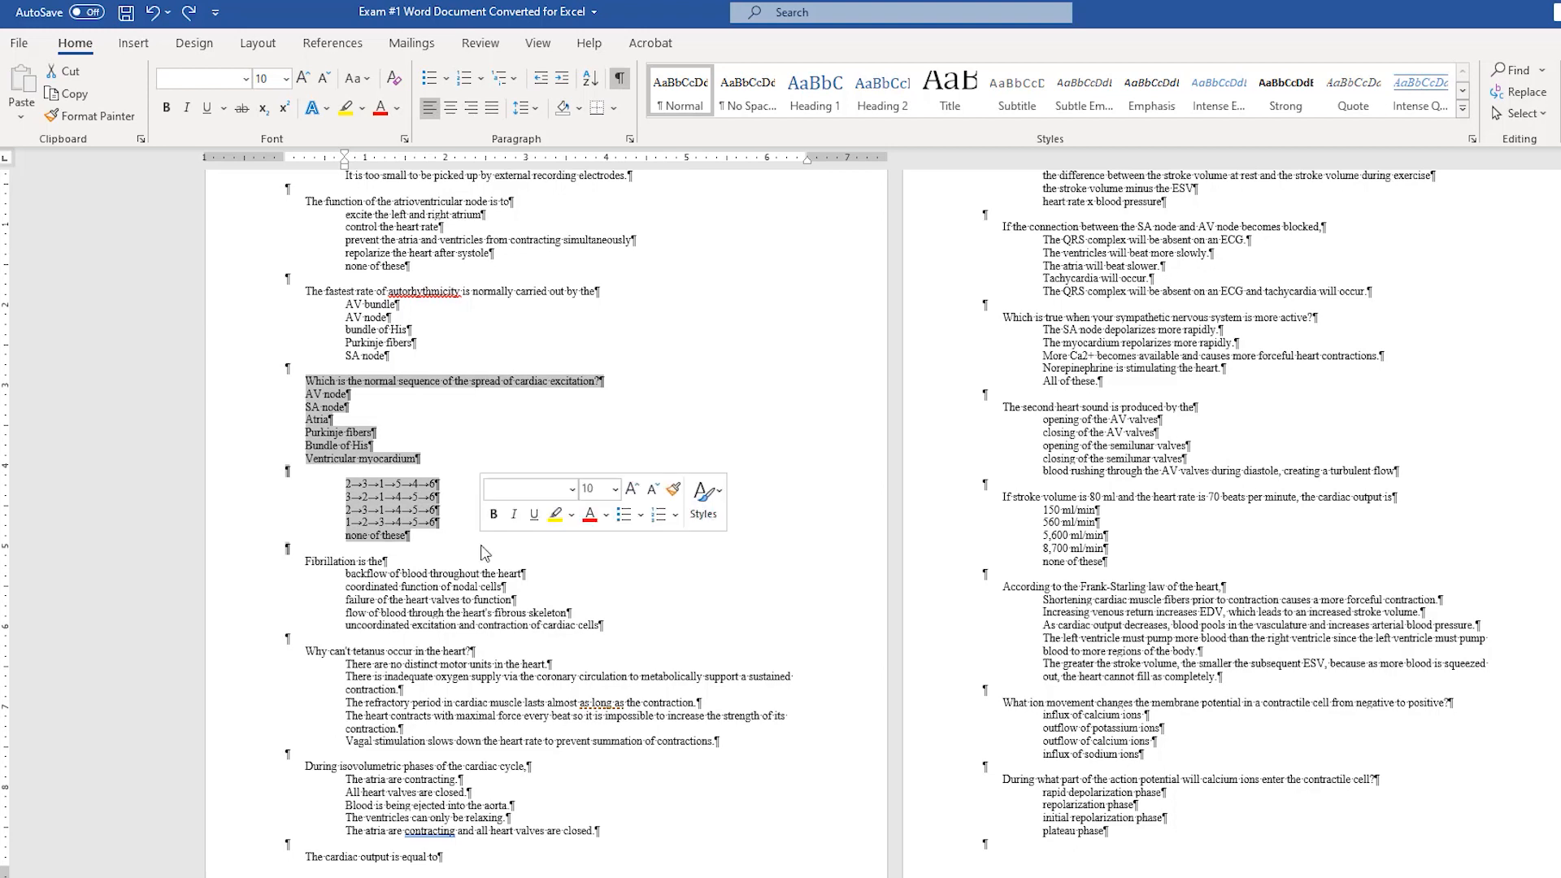
key(ctrl+x)
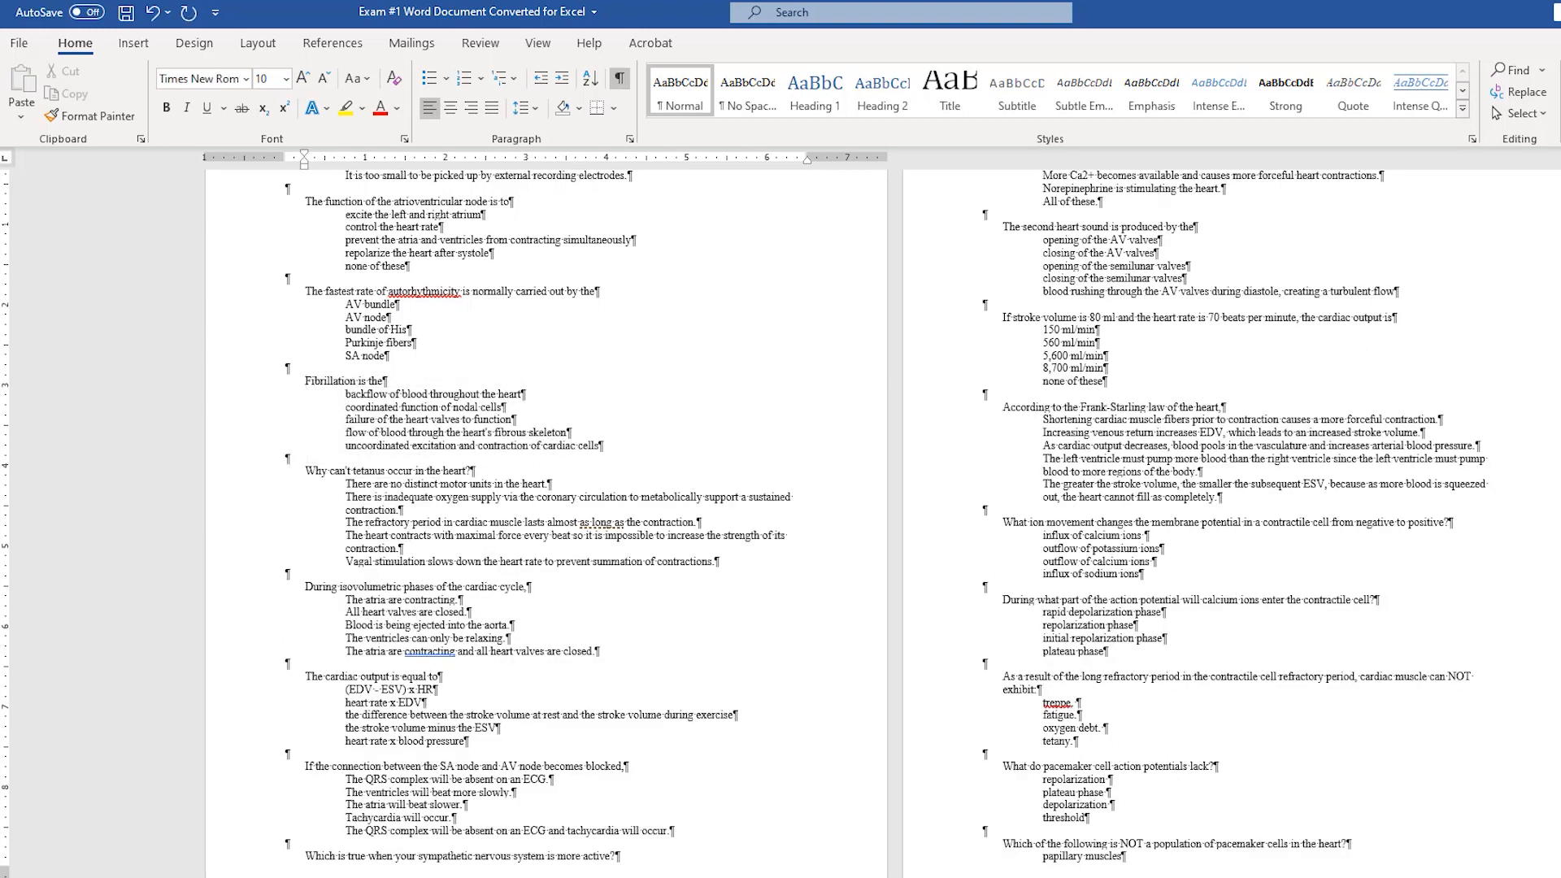
Step: Delete the "Place the following parts of the cardiac conduction system in the order" question with its answers and the leftover blank paragraph
scroll(781, 521, down, 15)
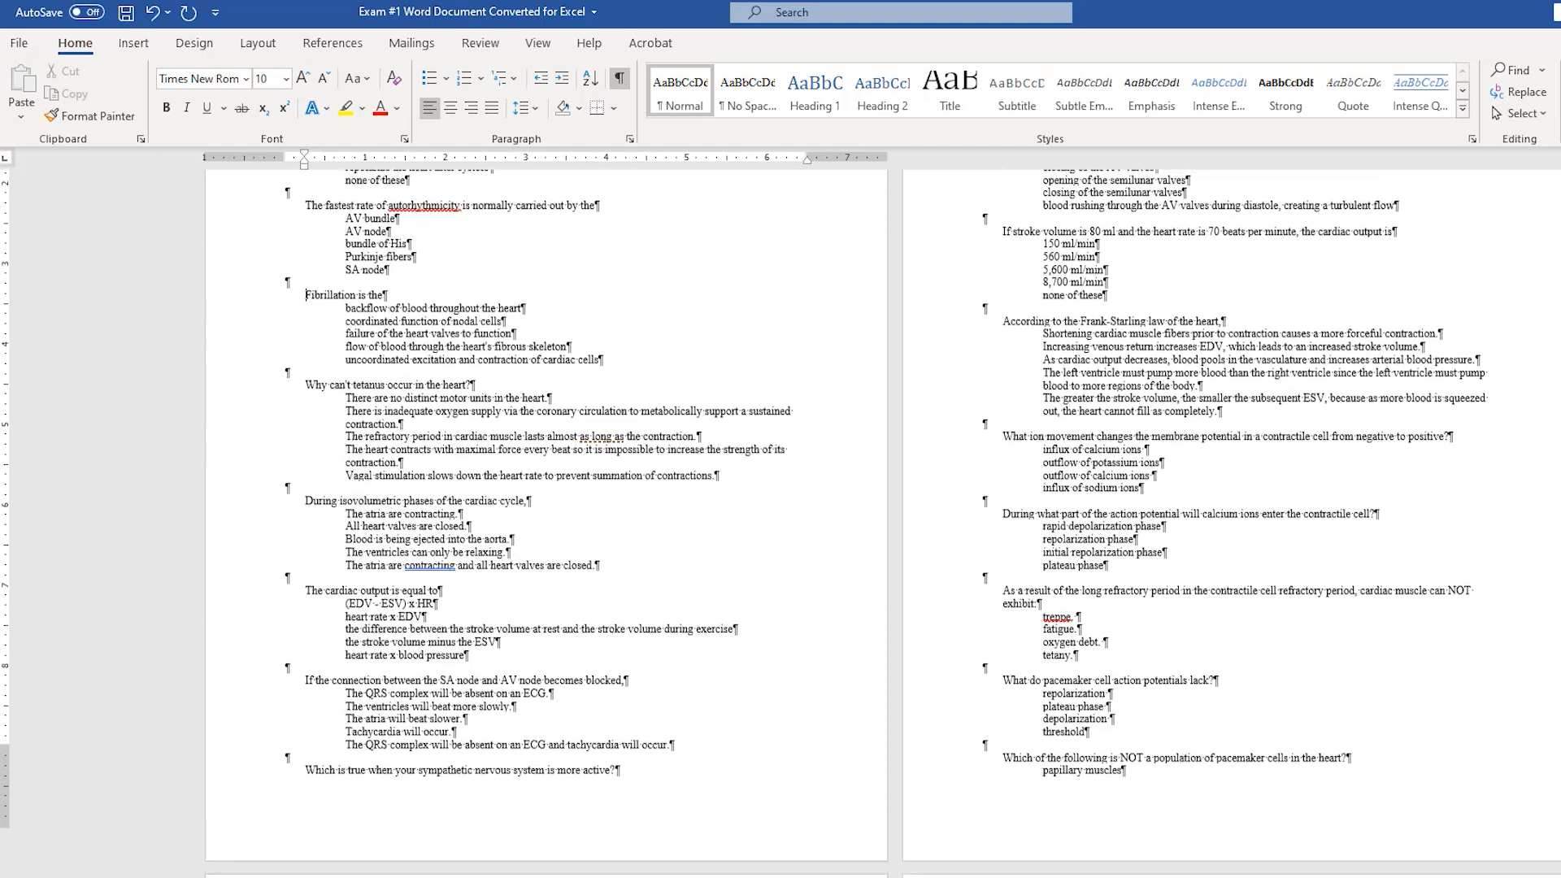
scroll(622, 463, down, 1)
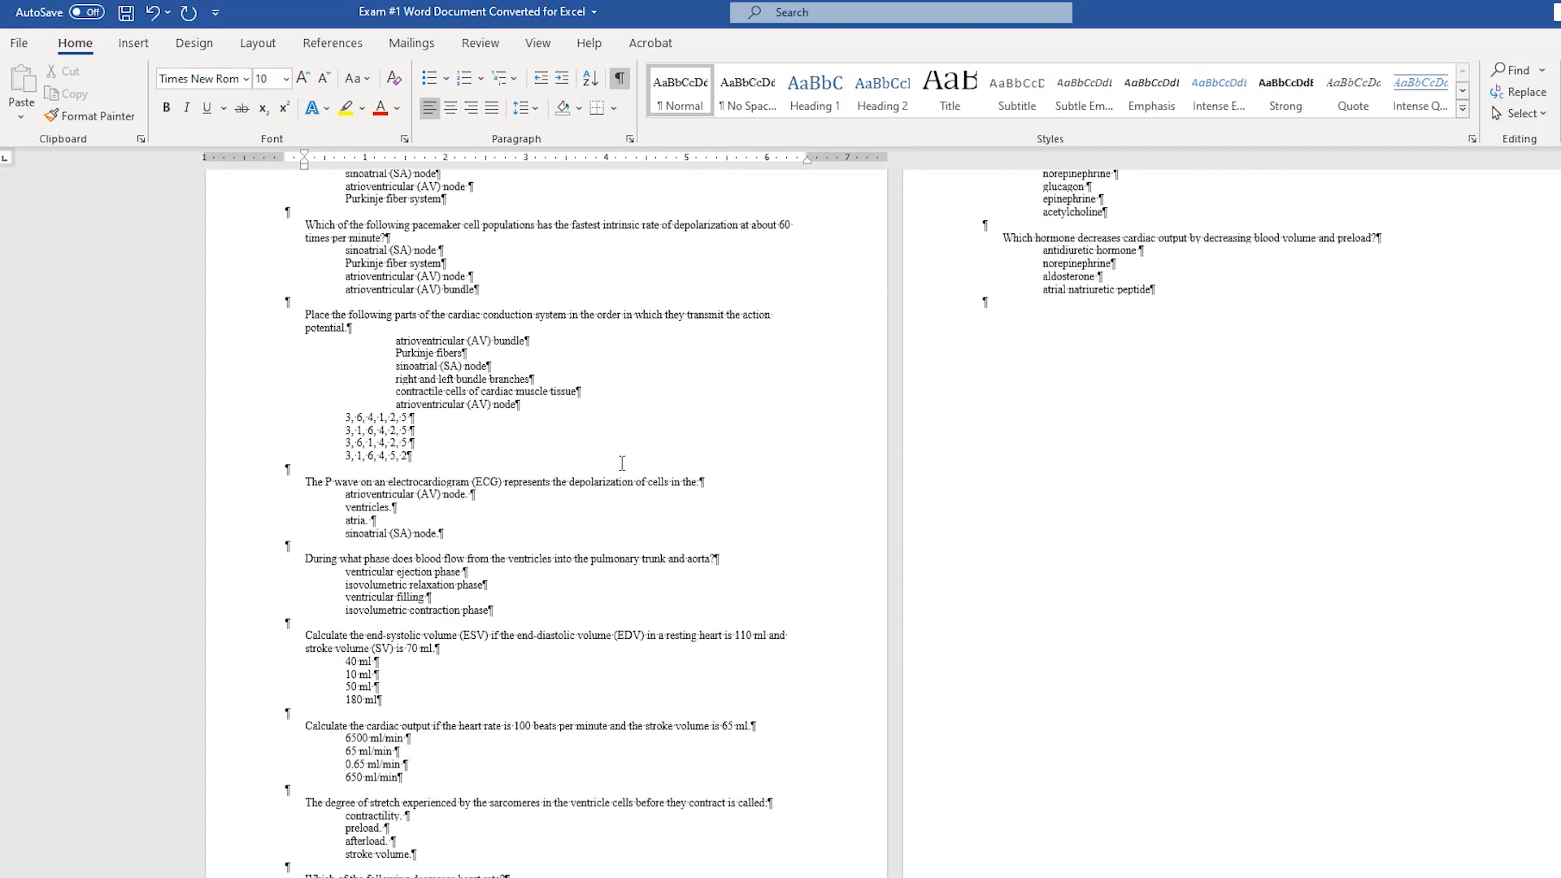
drag(310, 317, 446, 461)
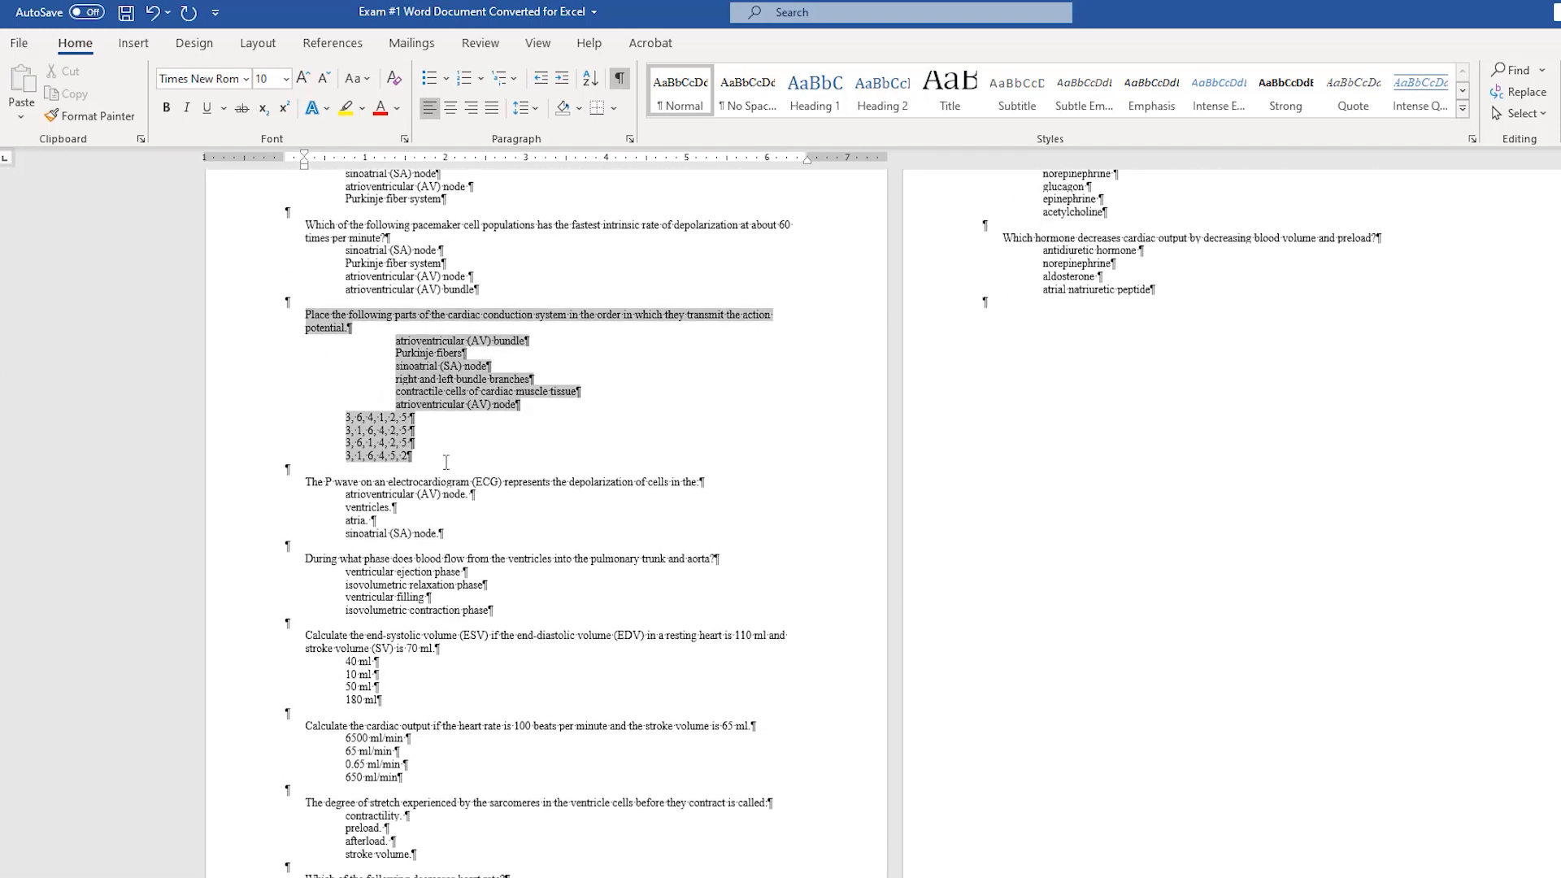
key(Delete)
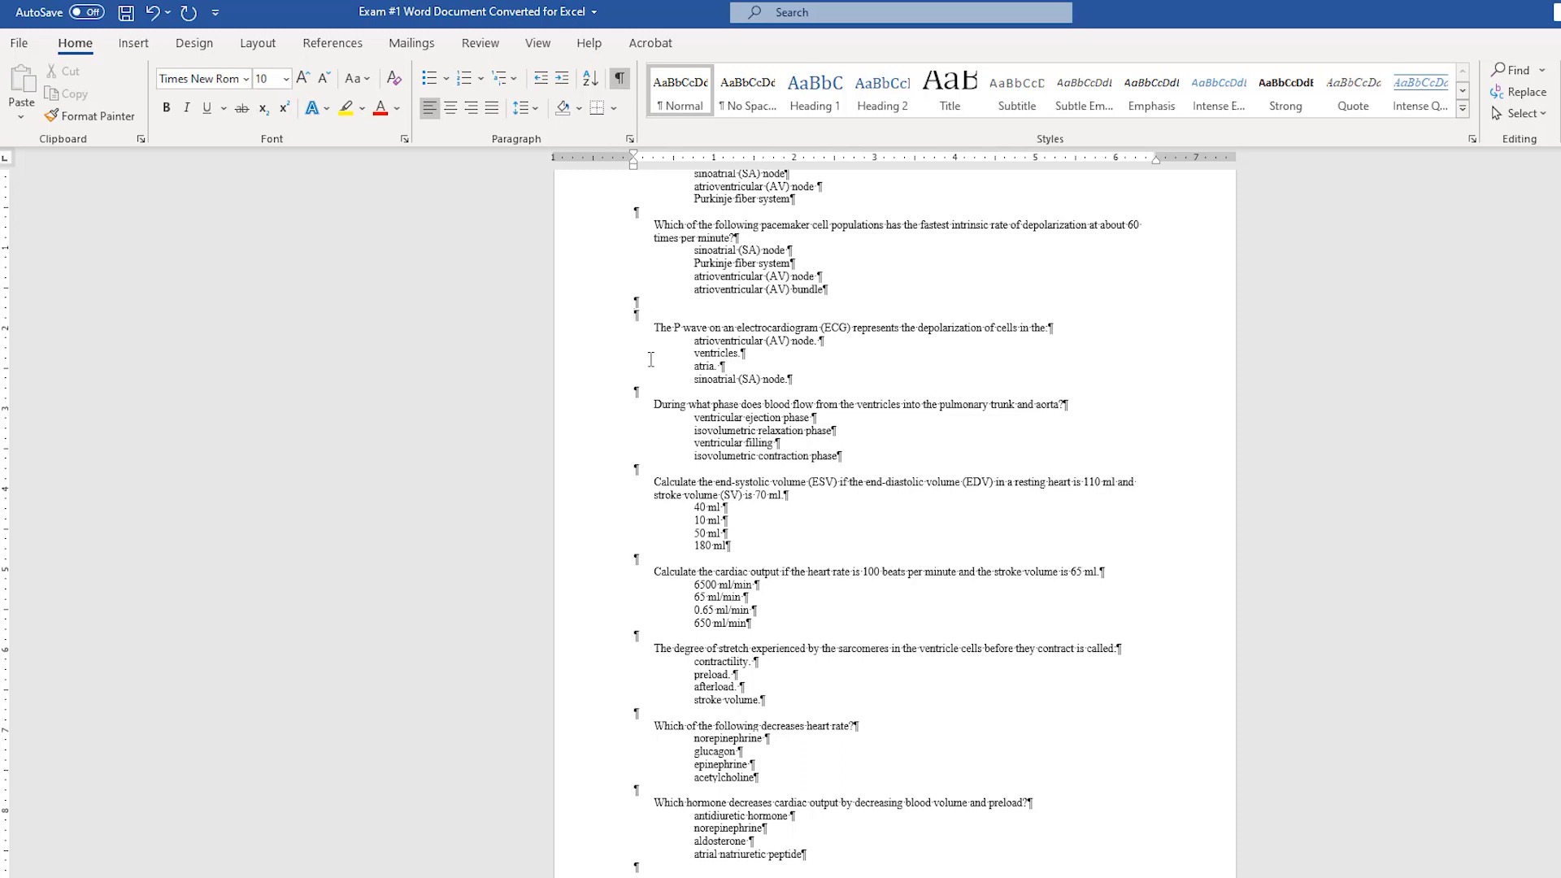
key(Delete)
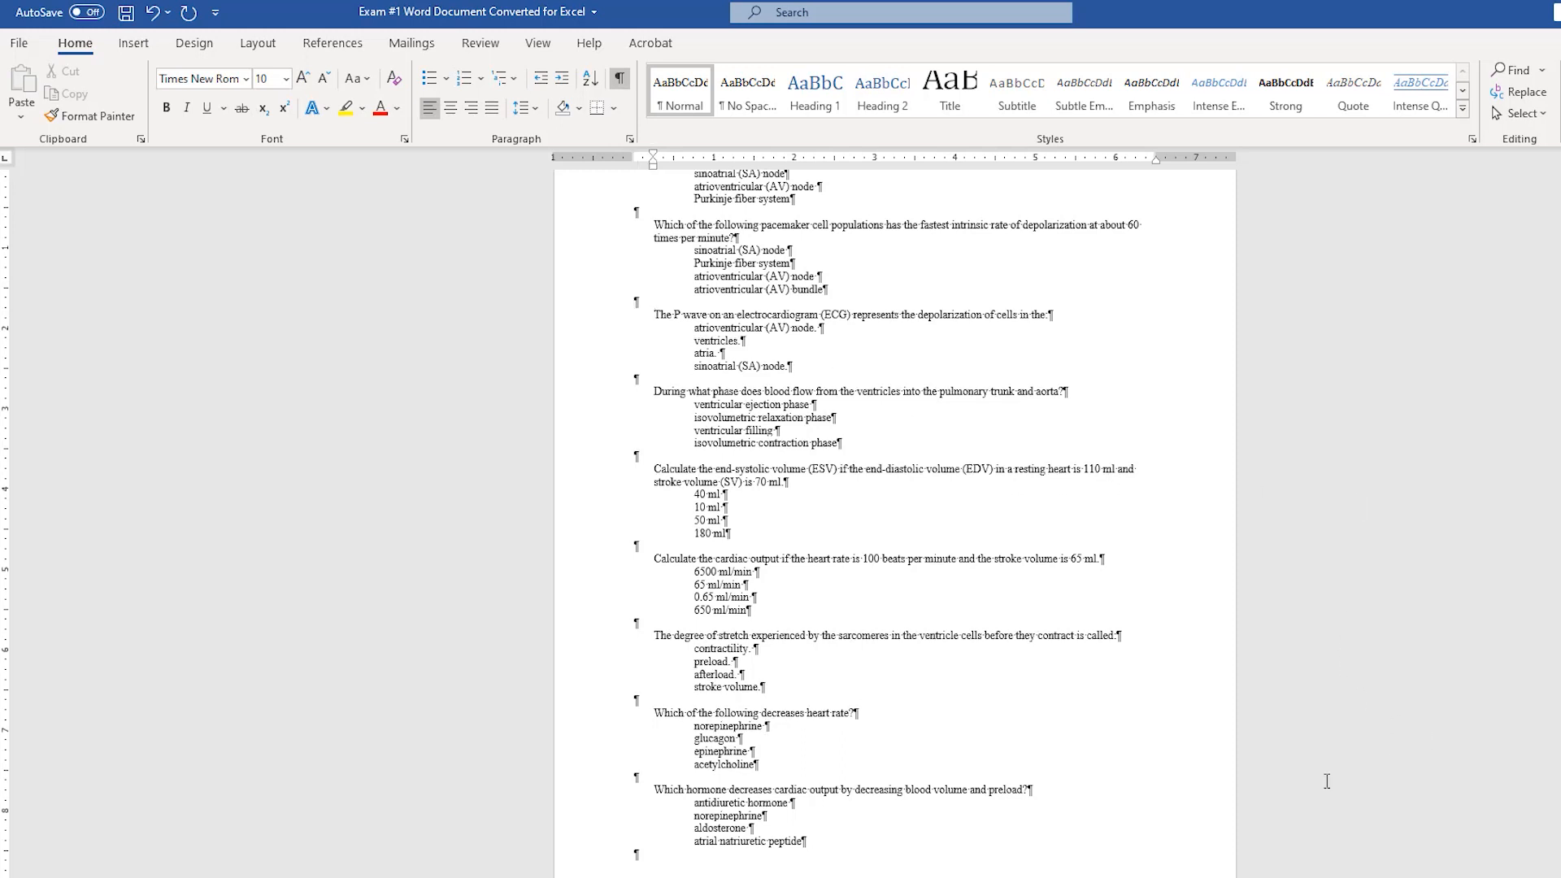
Step: Open Find and Replace and set the search text to two consecutive paragraph marks (^p^p)
click(798, 869)
scroll(894, 520, up, 5)
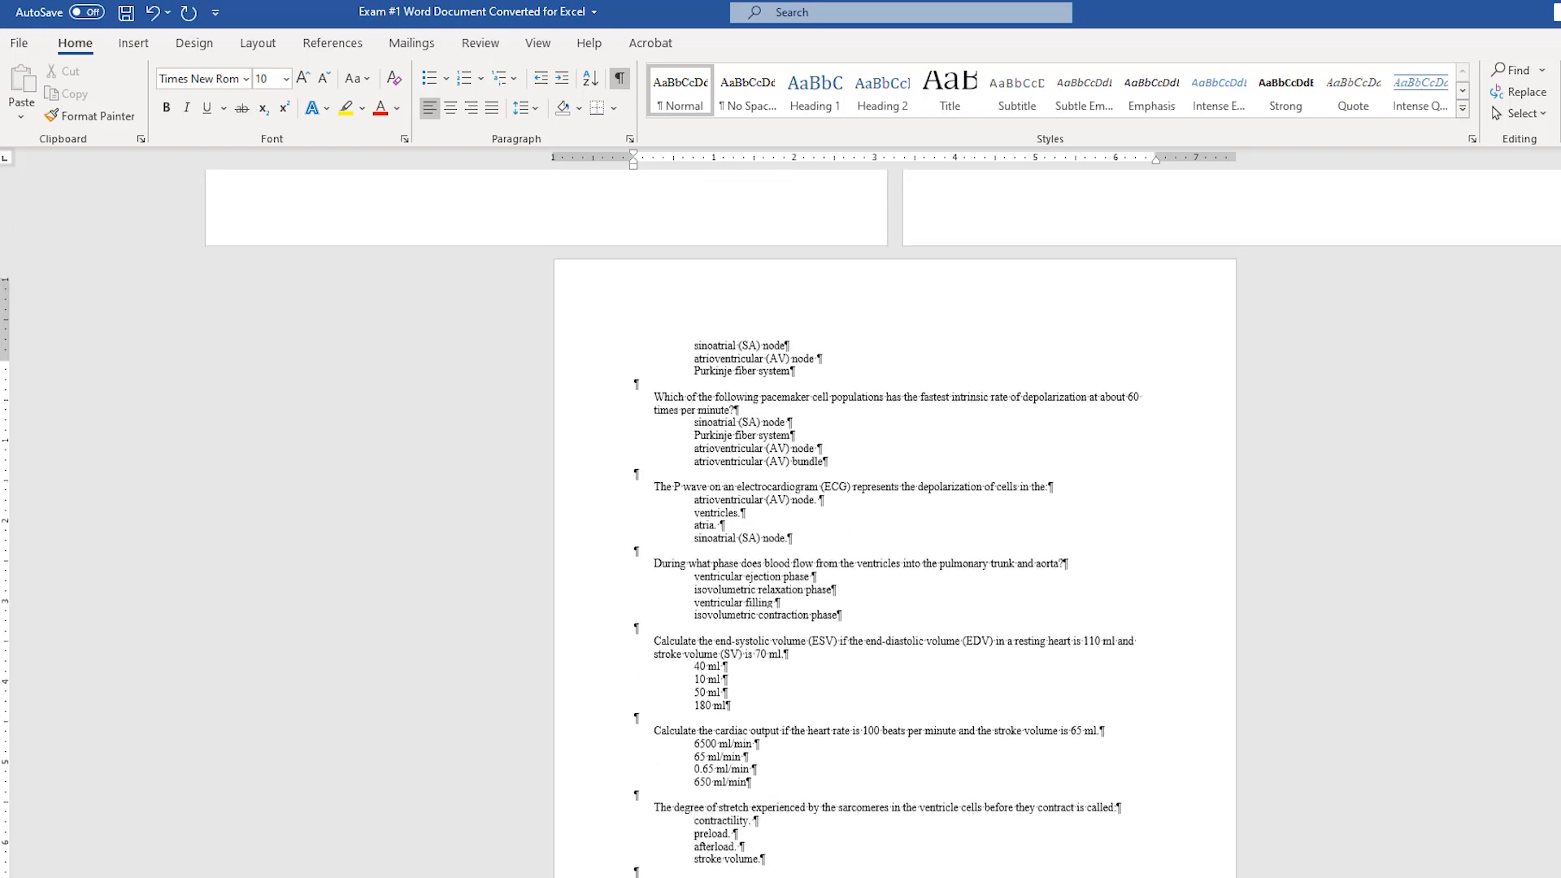
scroll(894, 520, up, 5)
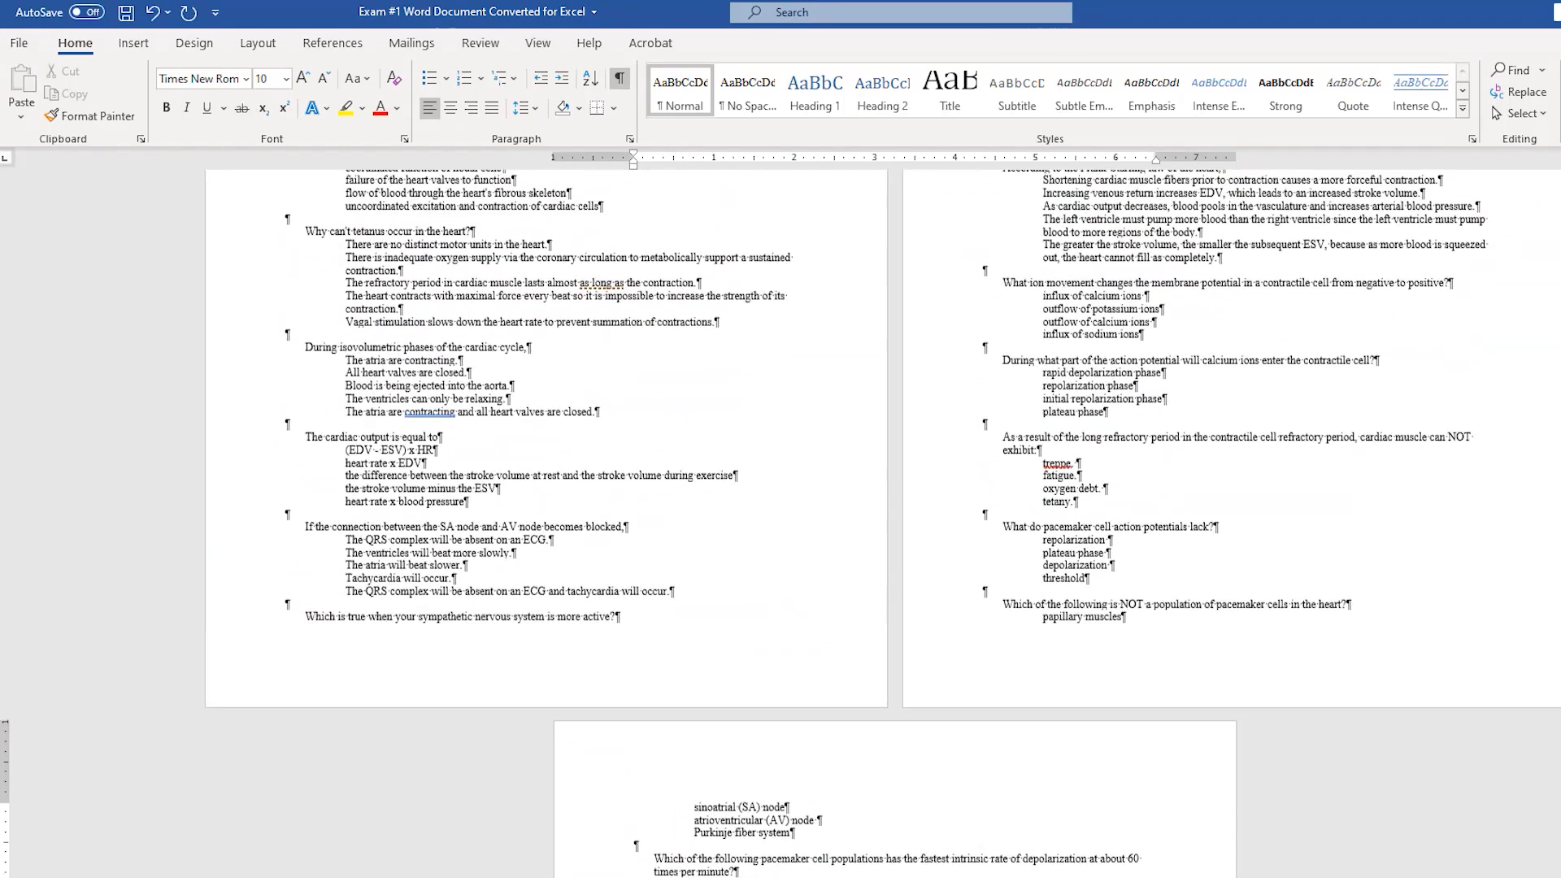
scroll(894, 520, up, 2)
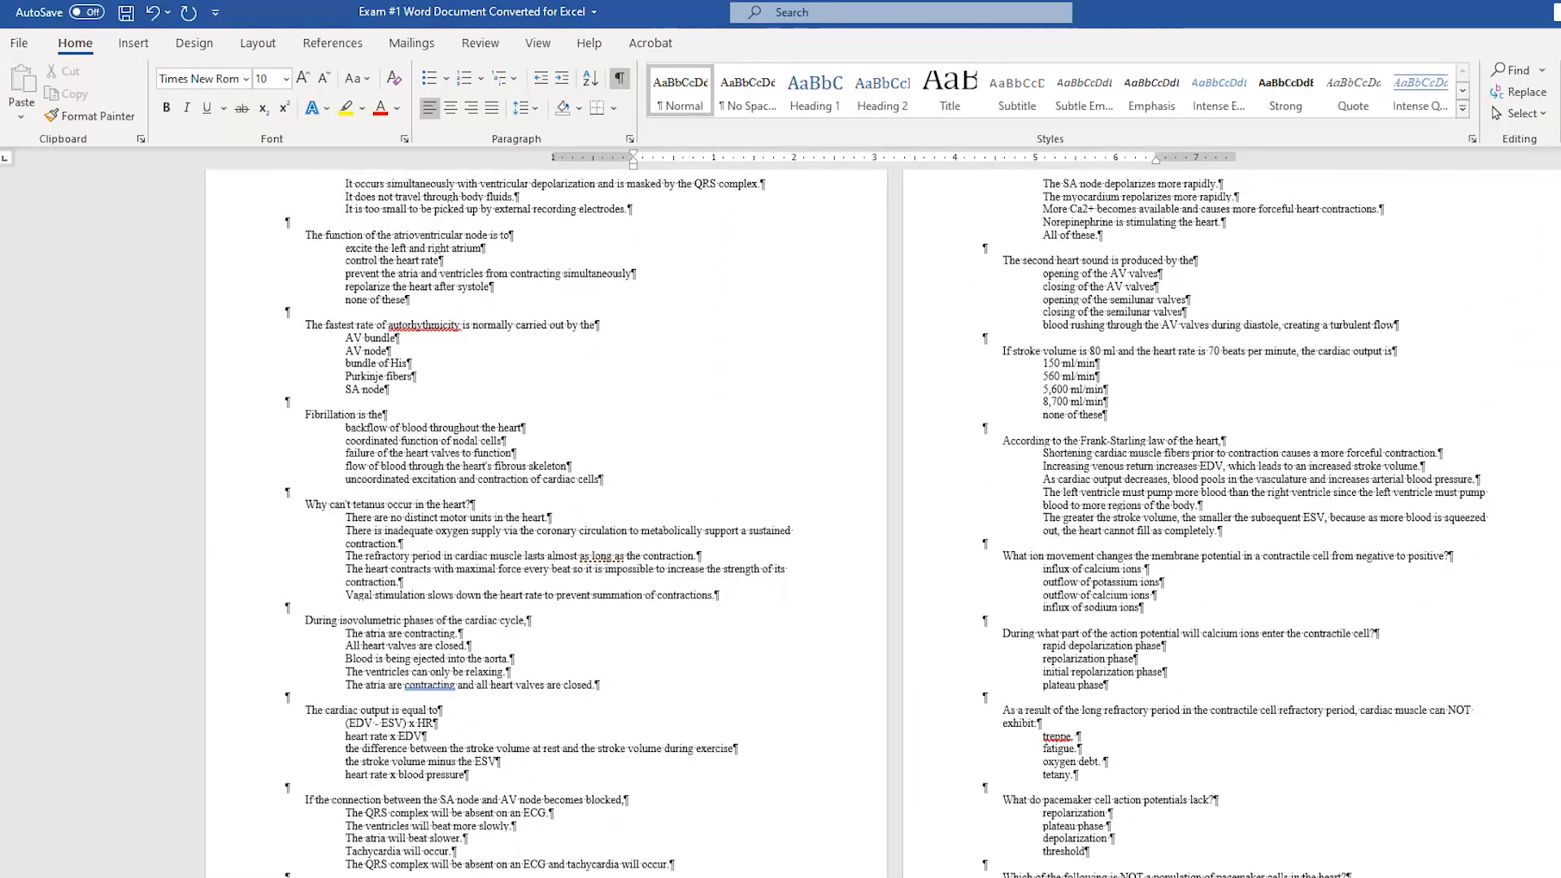
scroll(895, 520, up, 7)
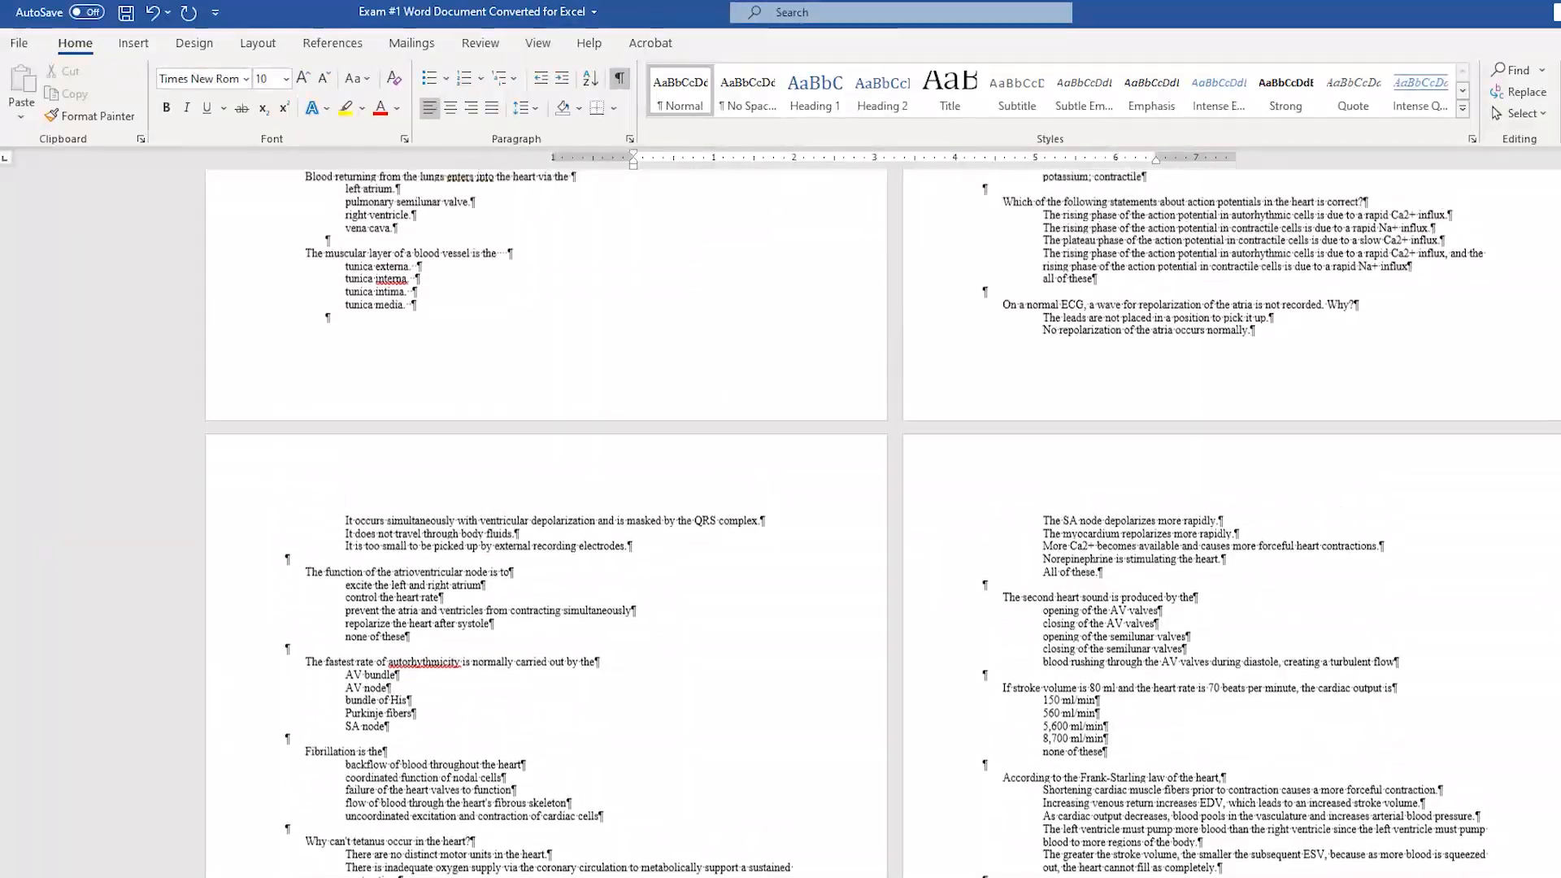
scroll(894, 520, up, 7)
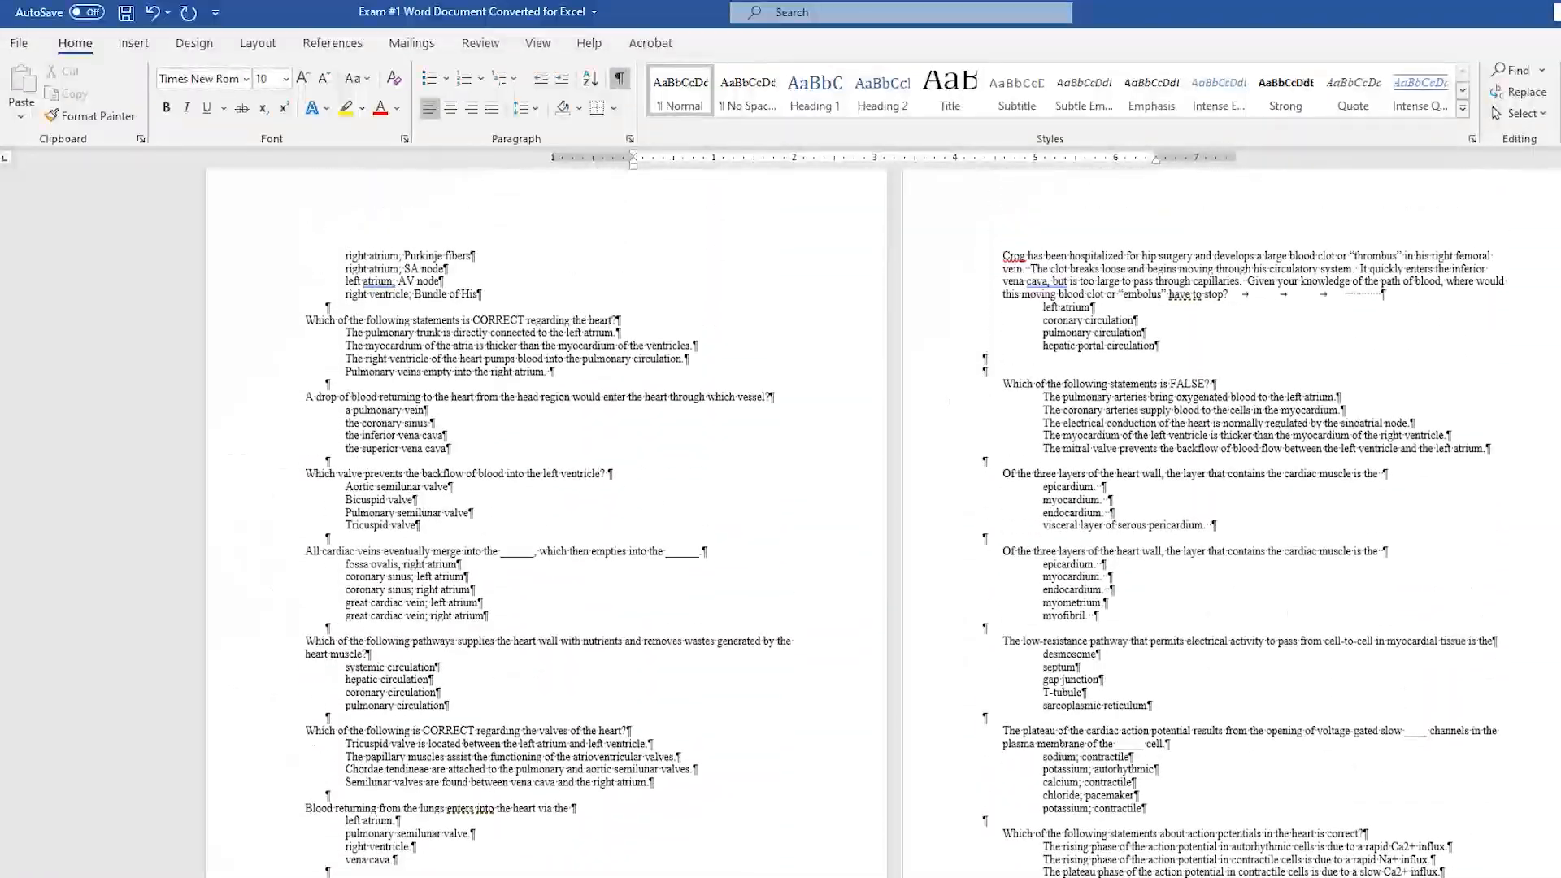
scroll(895, 520, up, 5)
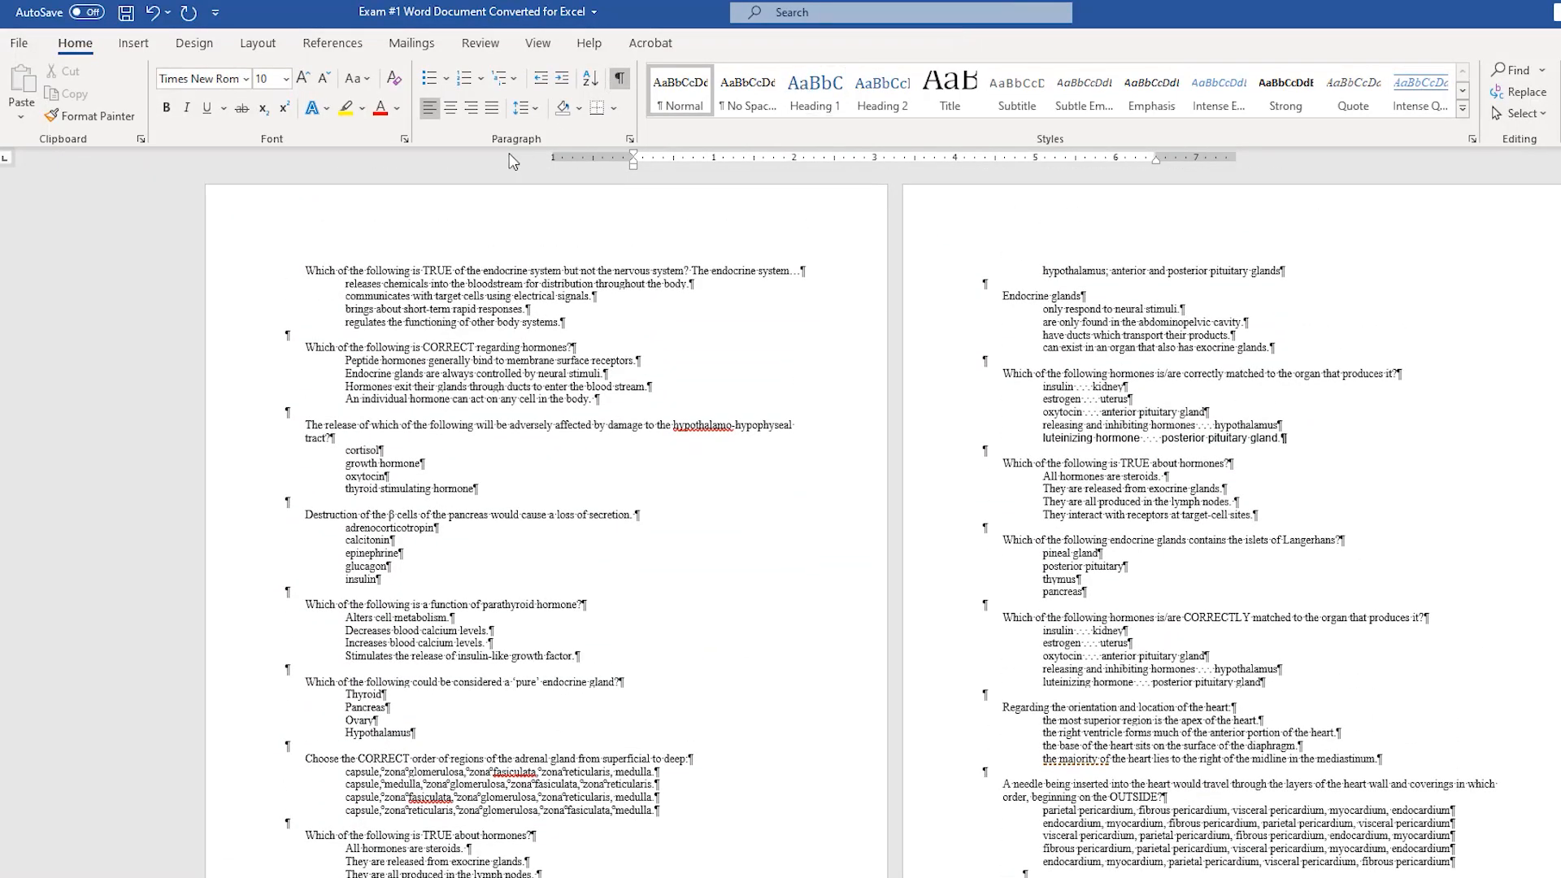
click(1520, 94)
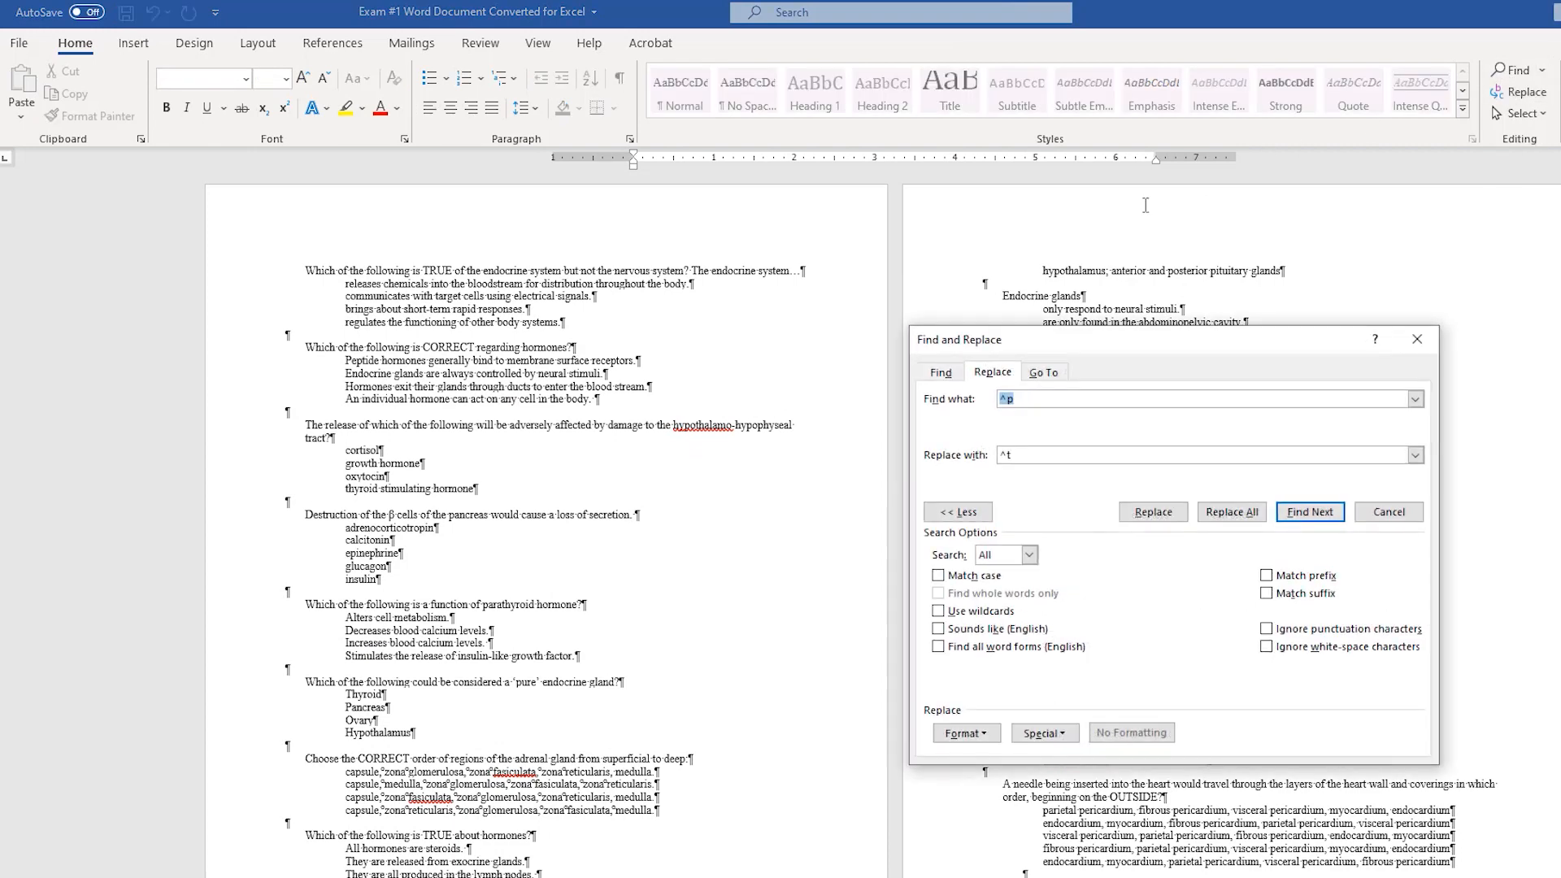
click(1026, 399)
Step: Replace all double paragraph marks between the questions with the placeholder text xxxxx
click(566, 323)
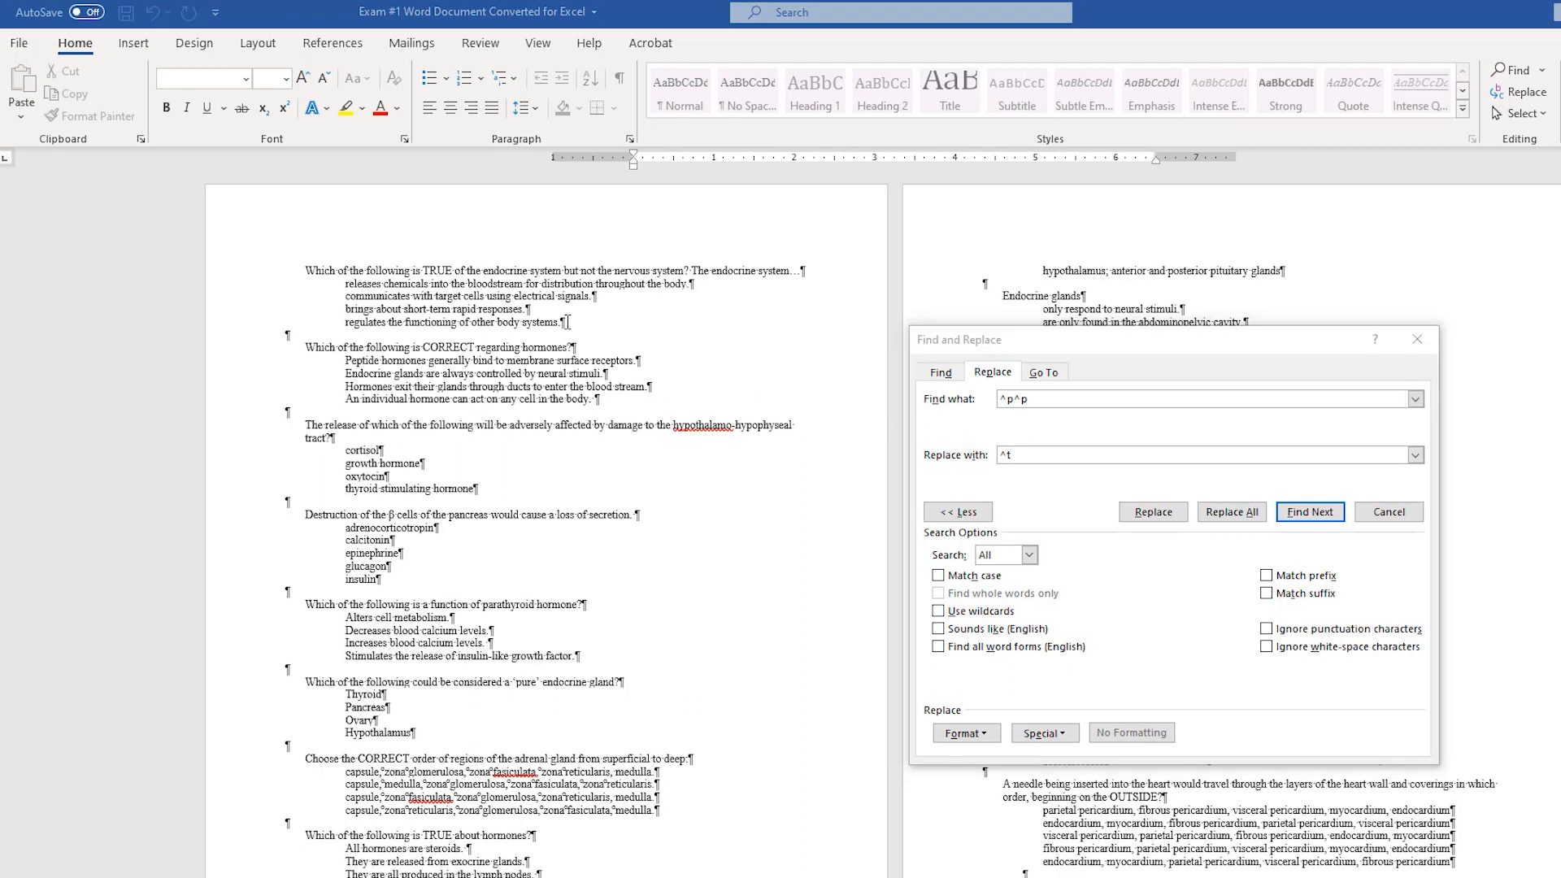
mouse_move(564, 323)
mouse_down()
mouse_move(486, 342)
mouse_move(541, 337)
mouse_move(587, 299)
mouse_move(573, 322)
mouse_up()
click(540, 337)
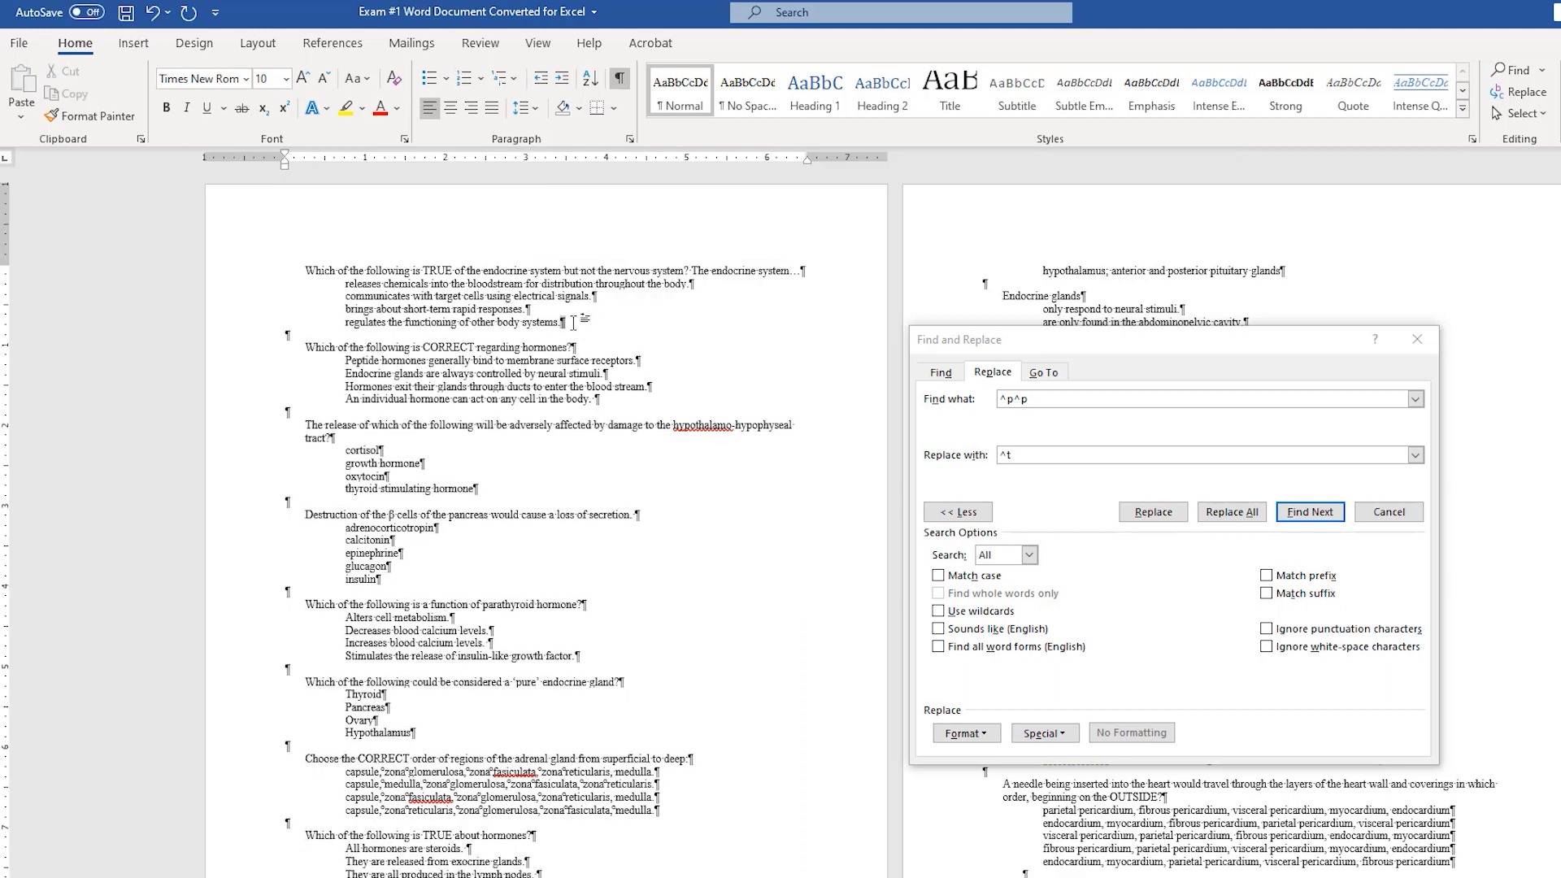
click(298, 342)
click(283, 338)
click(1006, 452)
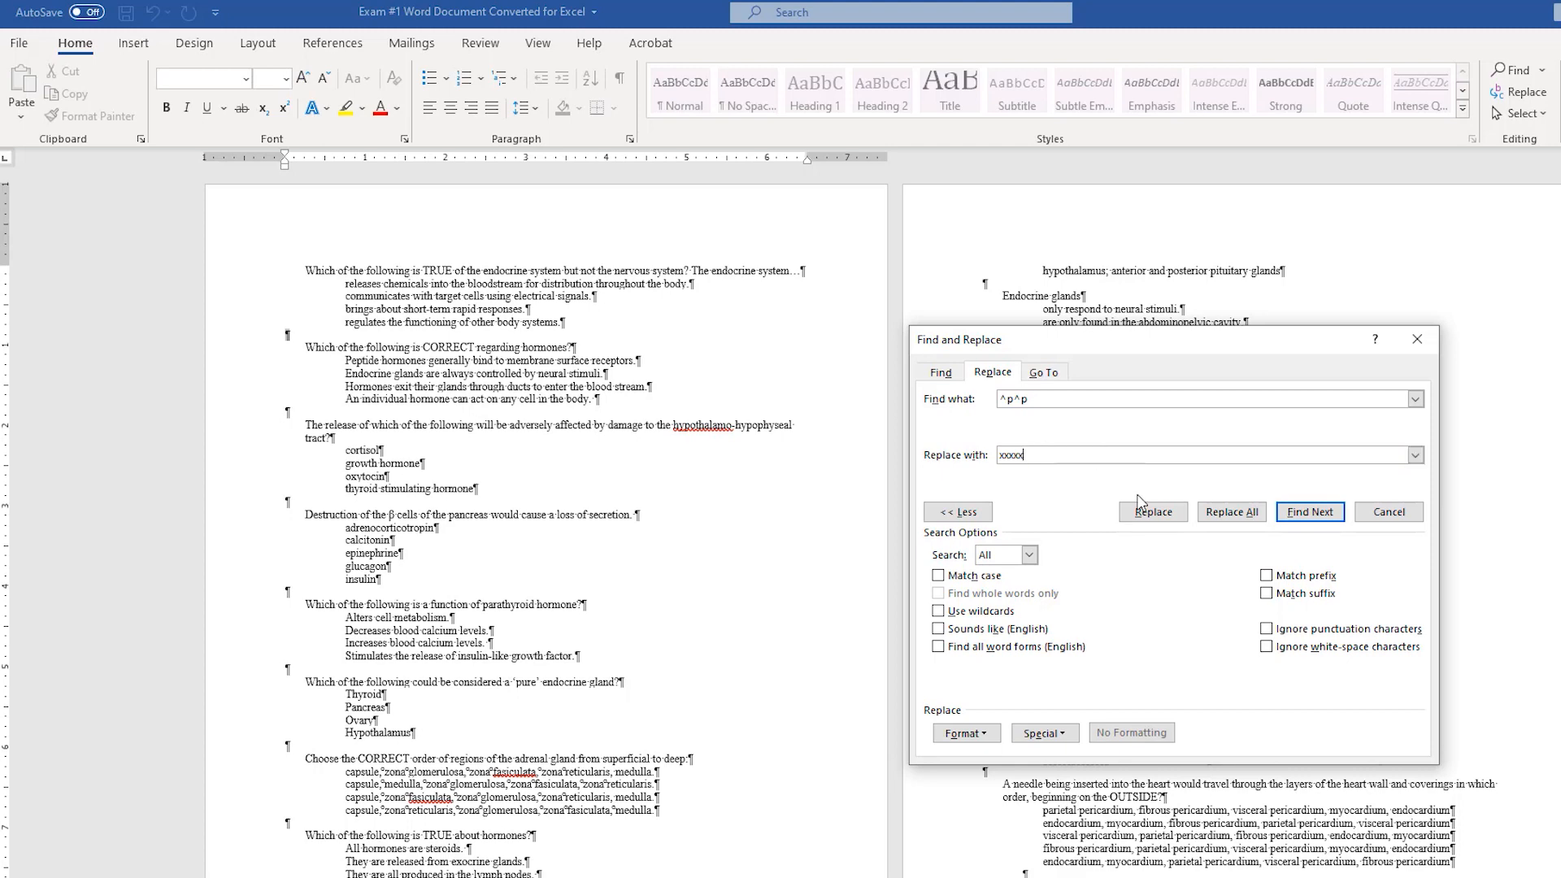
click(1246, 512)
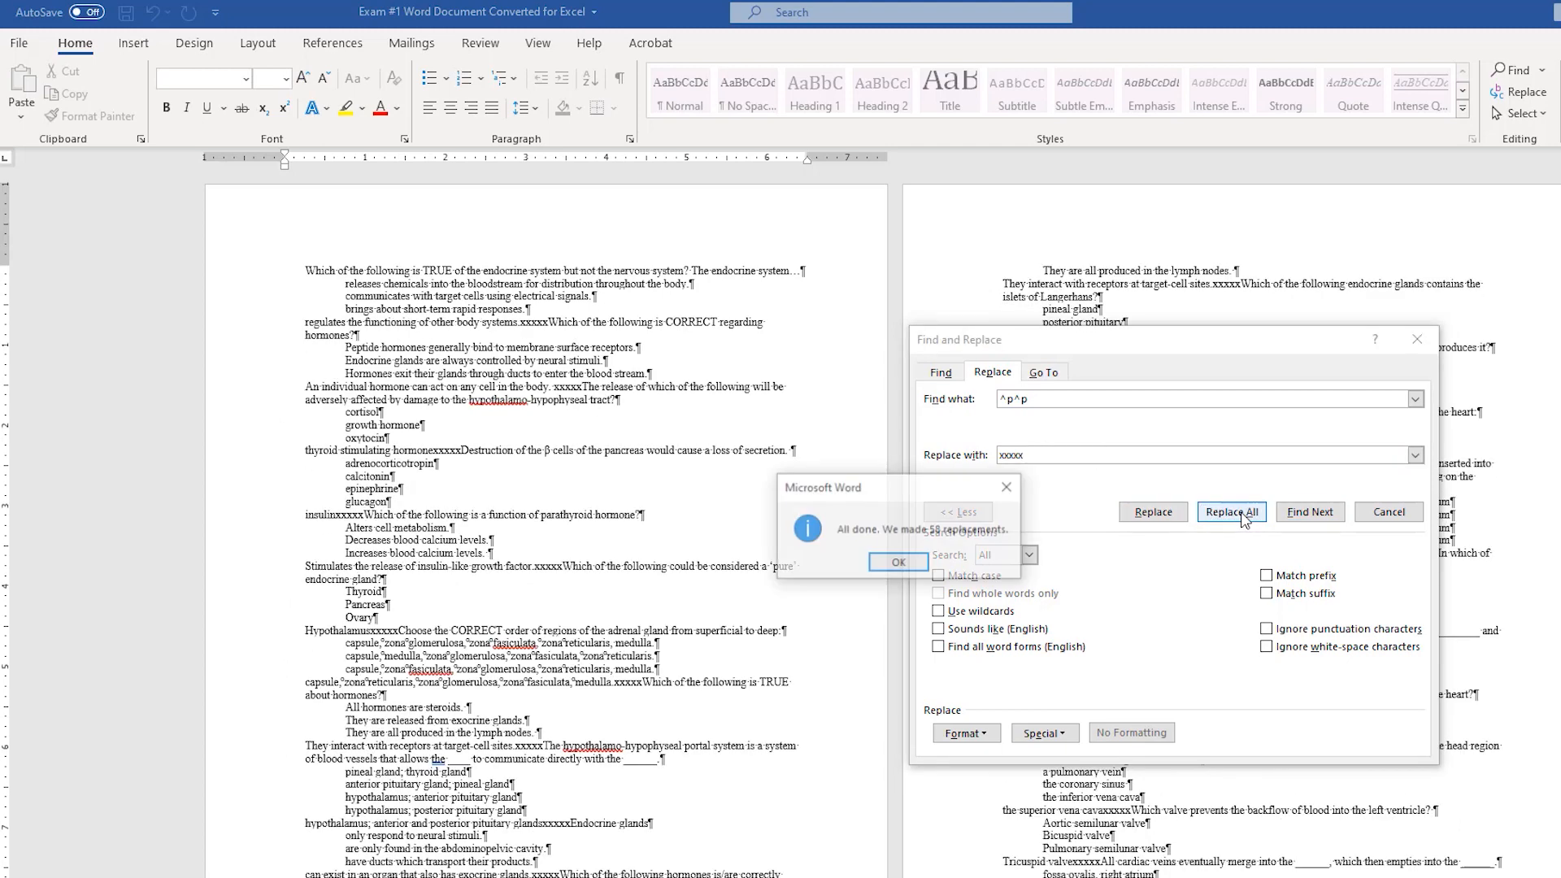
click(899, 563)
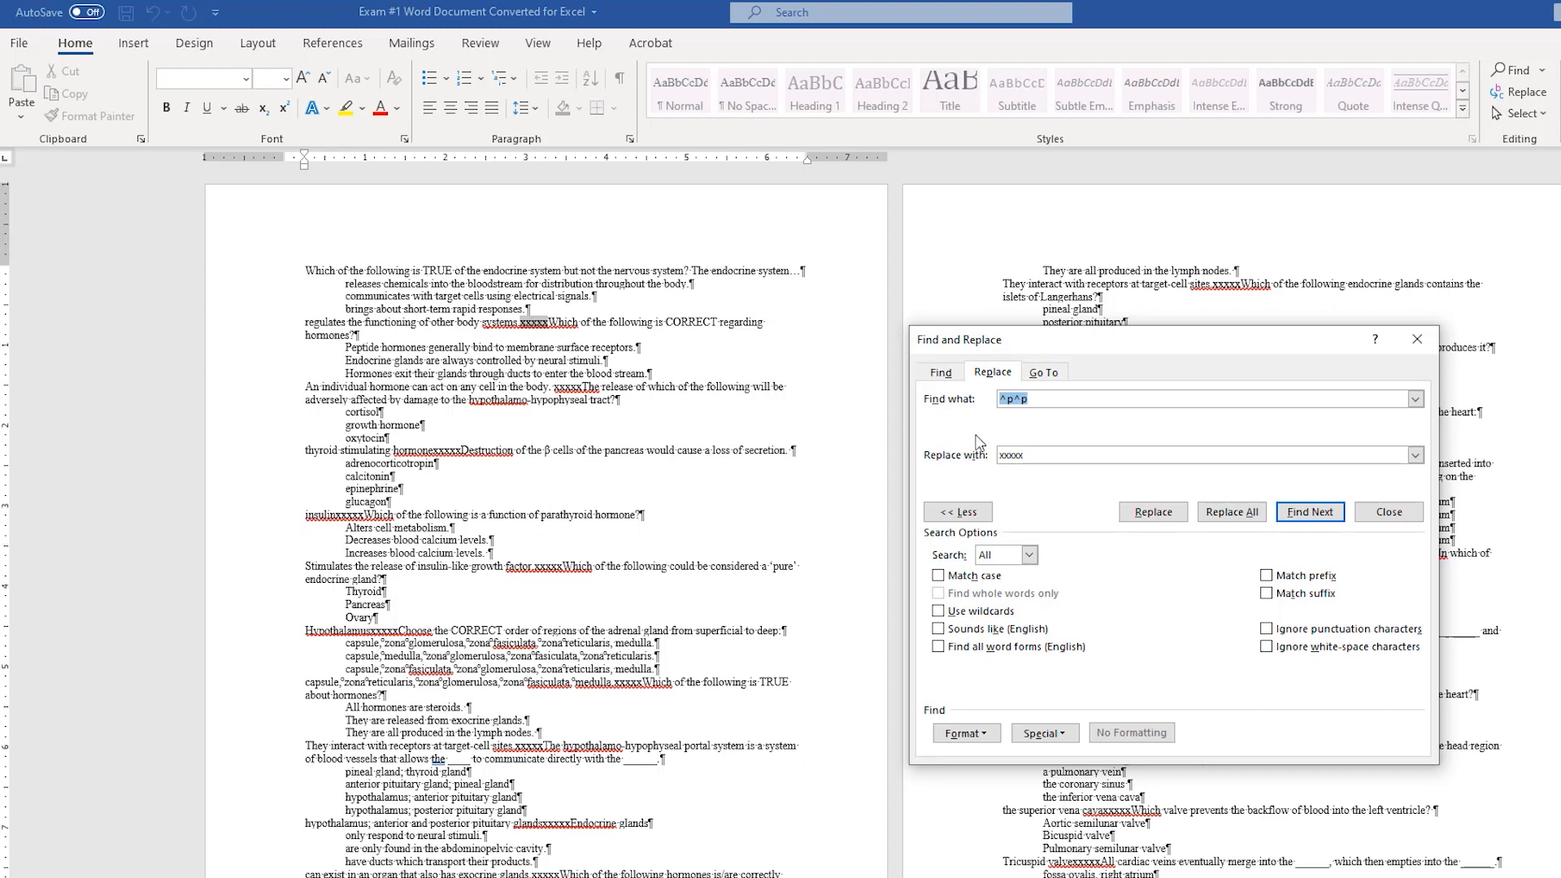
Step: Replace every remaining single paragraph mark (^p) in the document with a tab character (^t)
click(1040, 400)
drag(1034, 454, 961, 470)
key(BackSpace)
click(1057, 734)
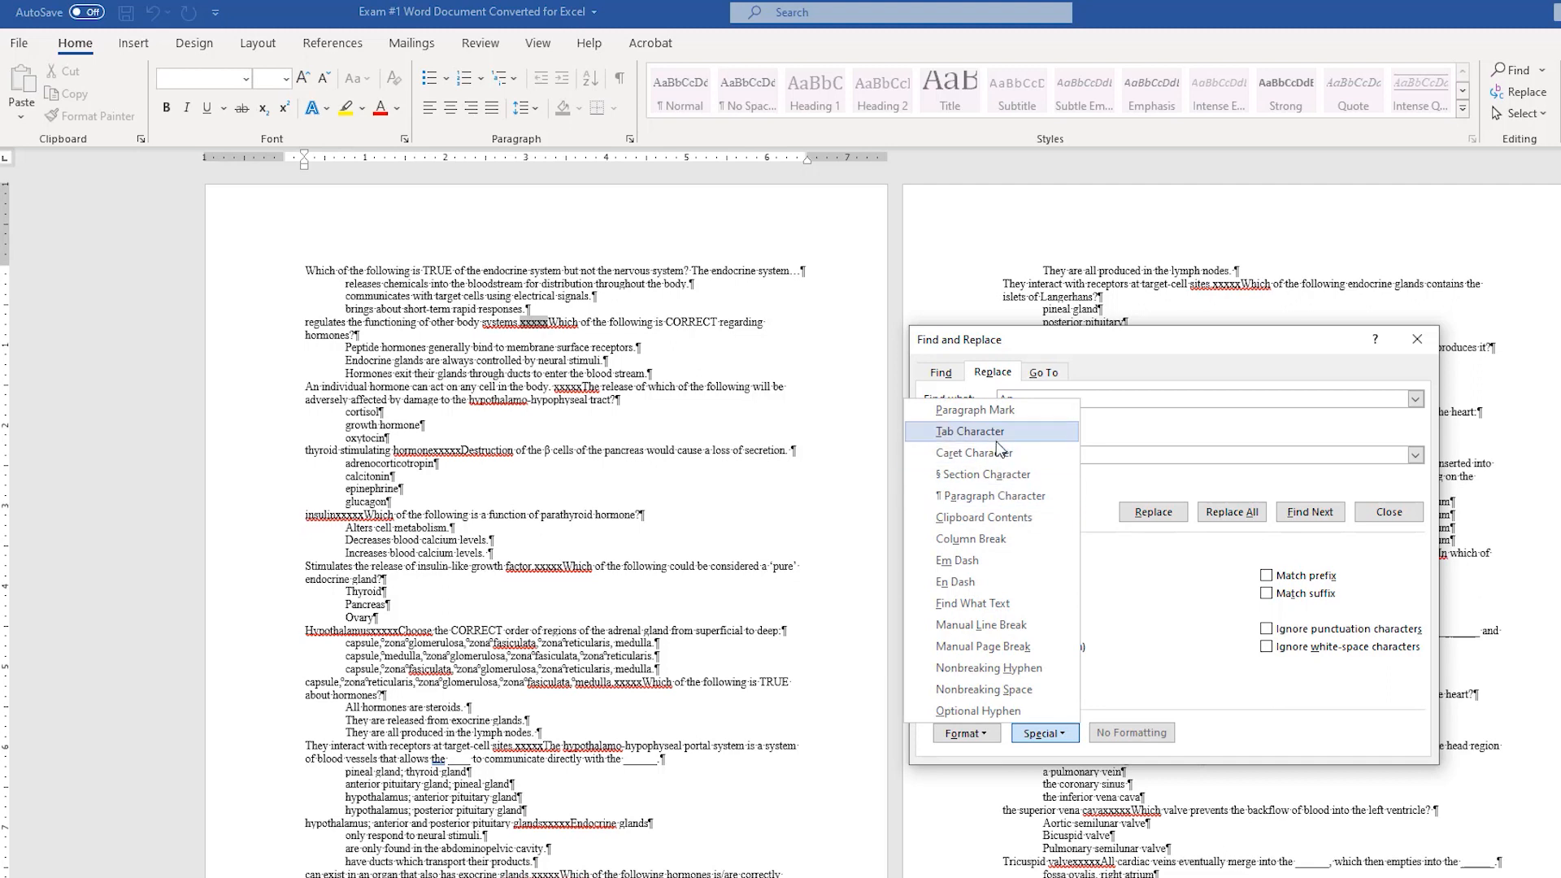
click(1008, 432)
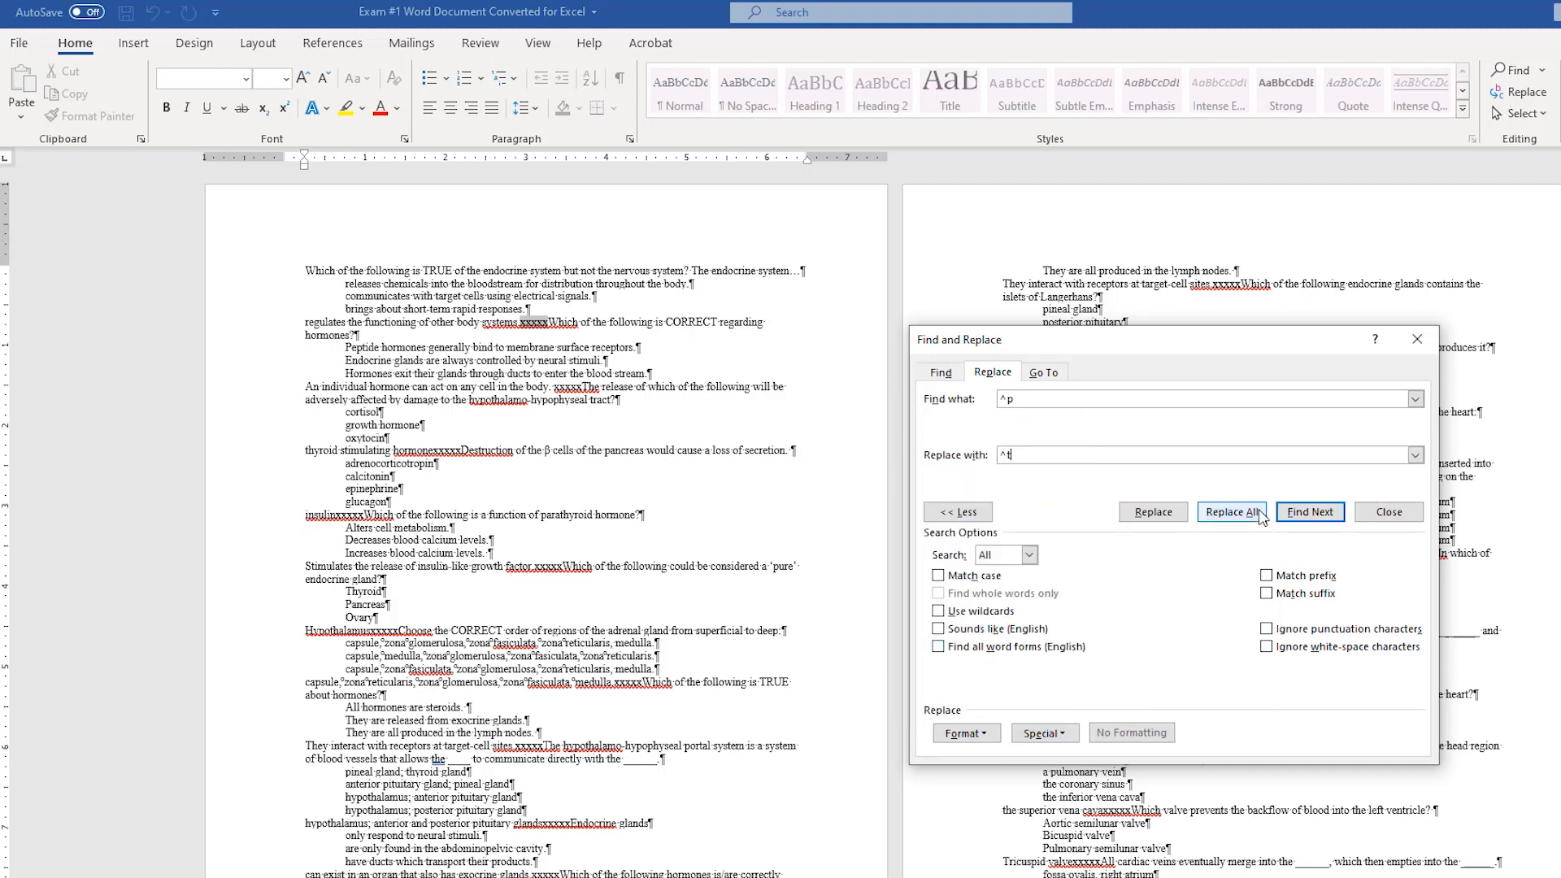
click(1231, 512)
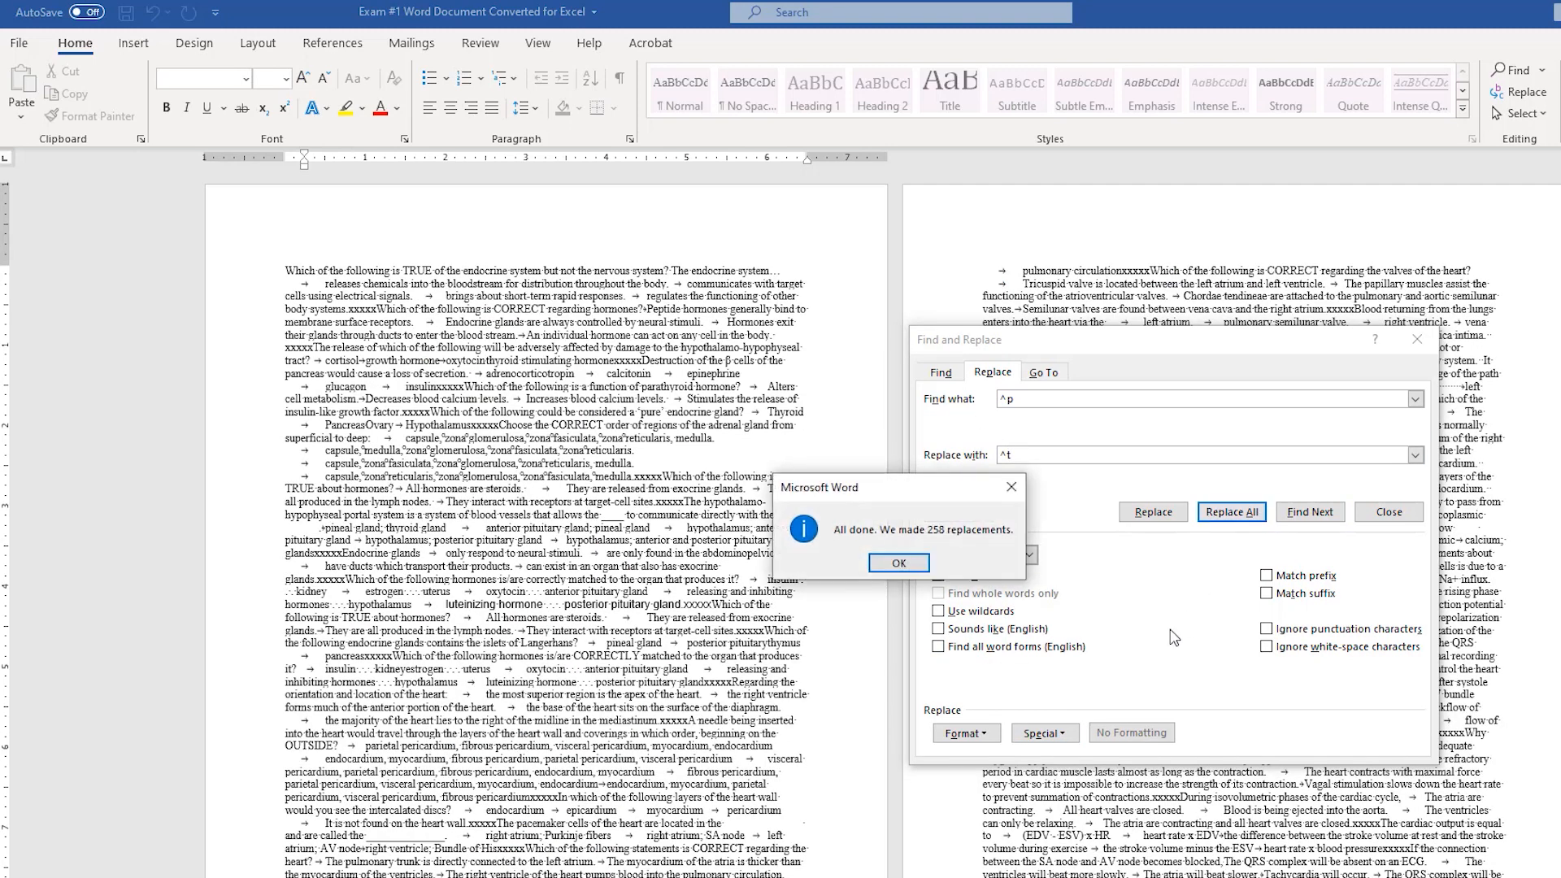
click(898, 563)
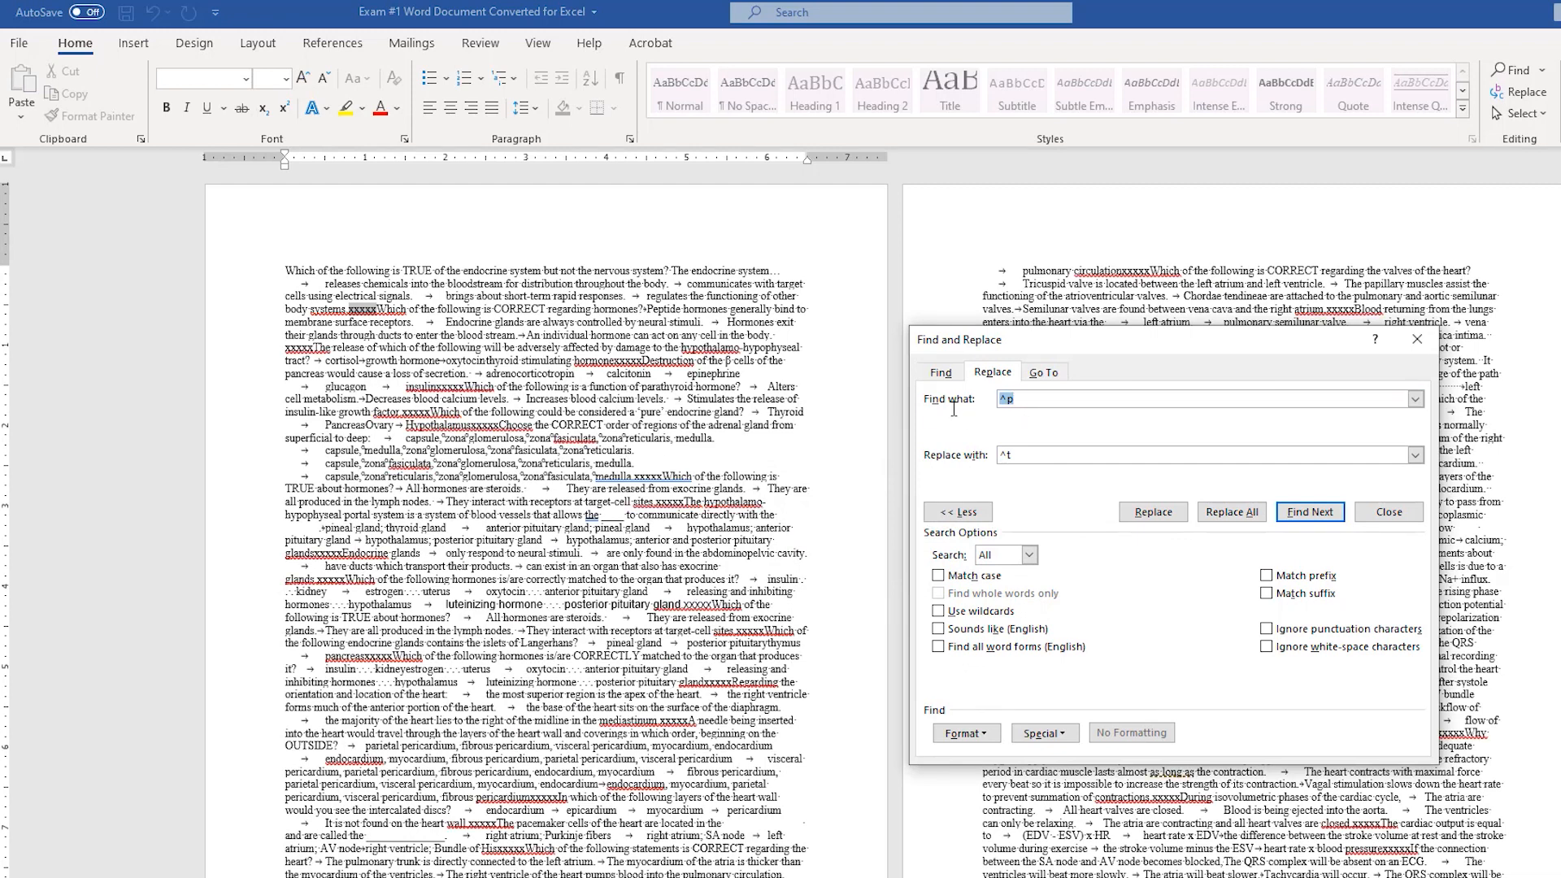
Step: Replace every xxxxx placeholder with two paragraph marks (^p^p), check a converted question, and close Find and Replace
text(xxxxx)
key(Tab)
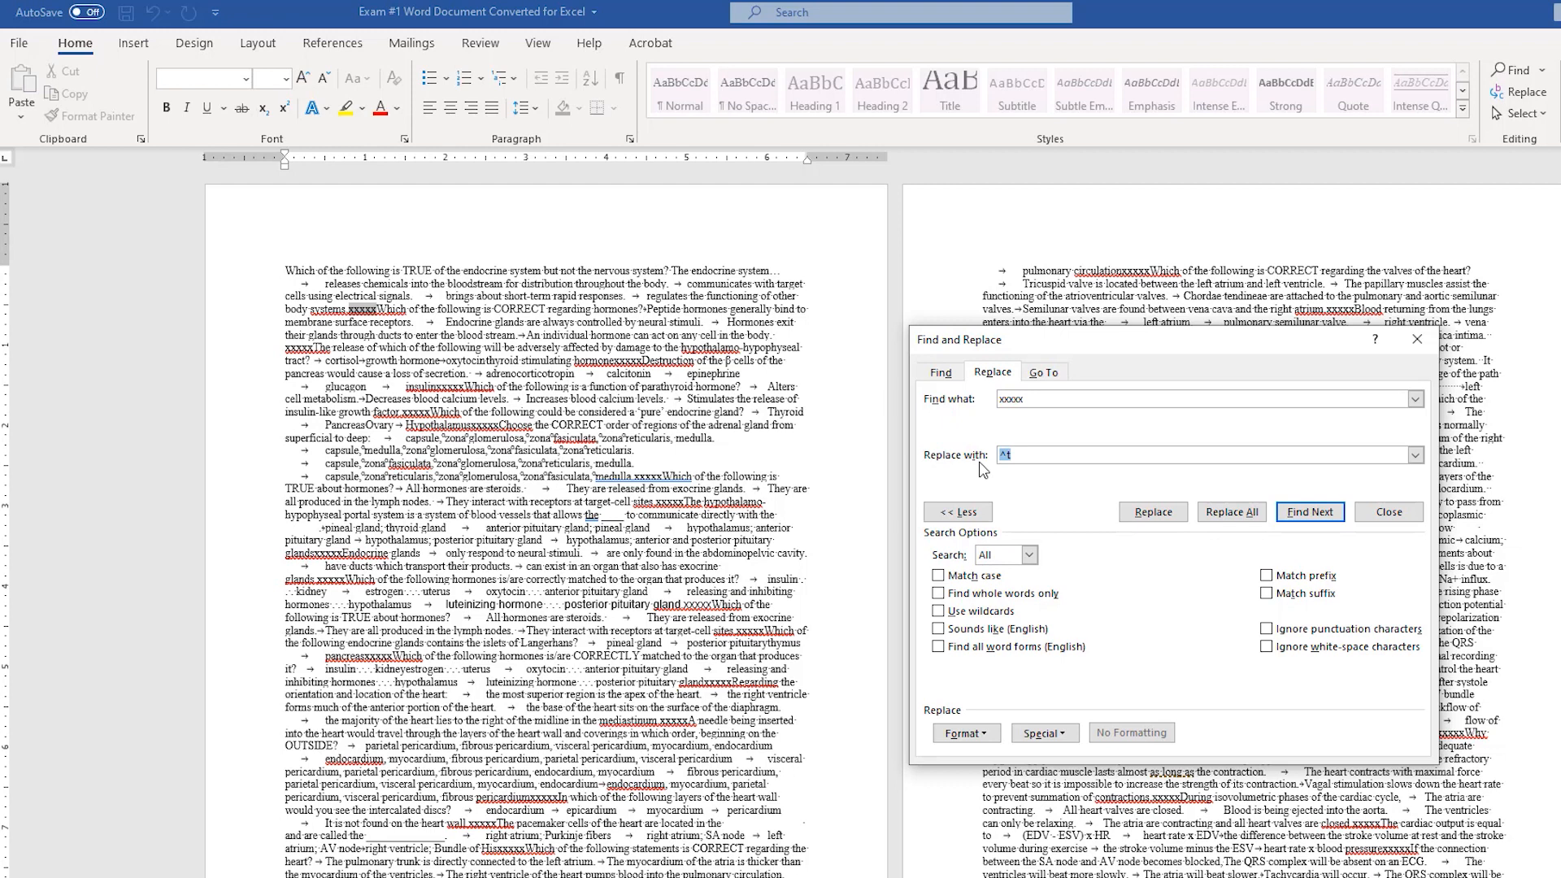
text(^p)
click(1231, 511)
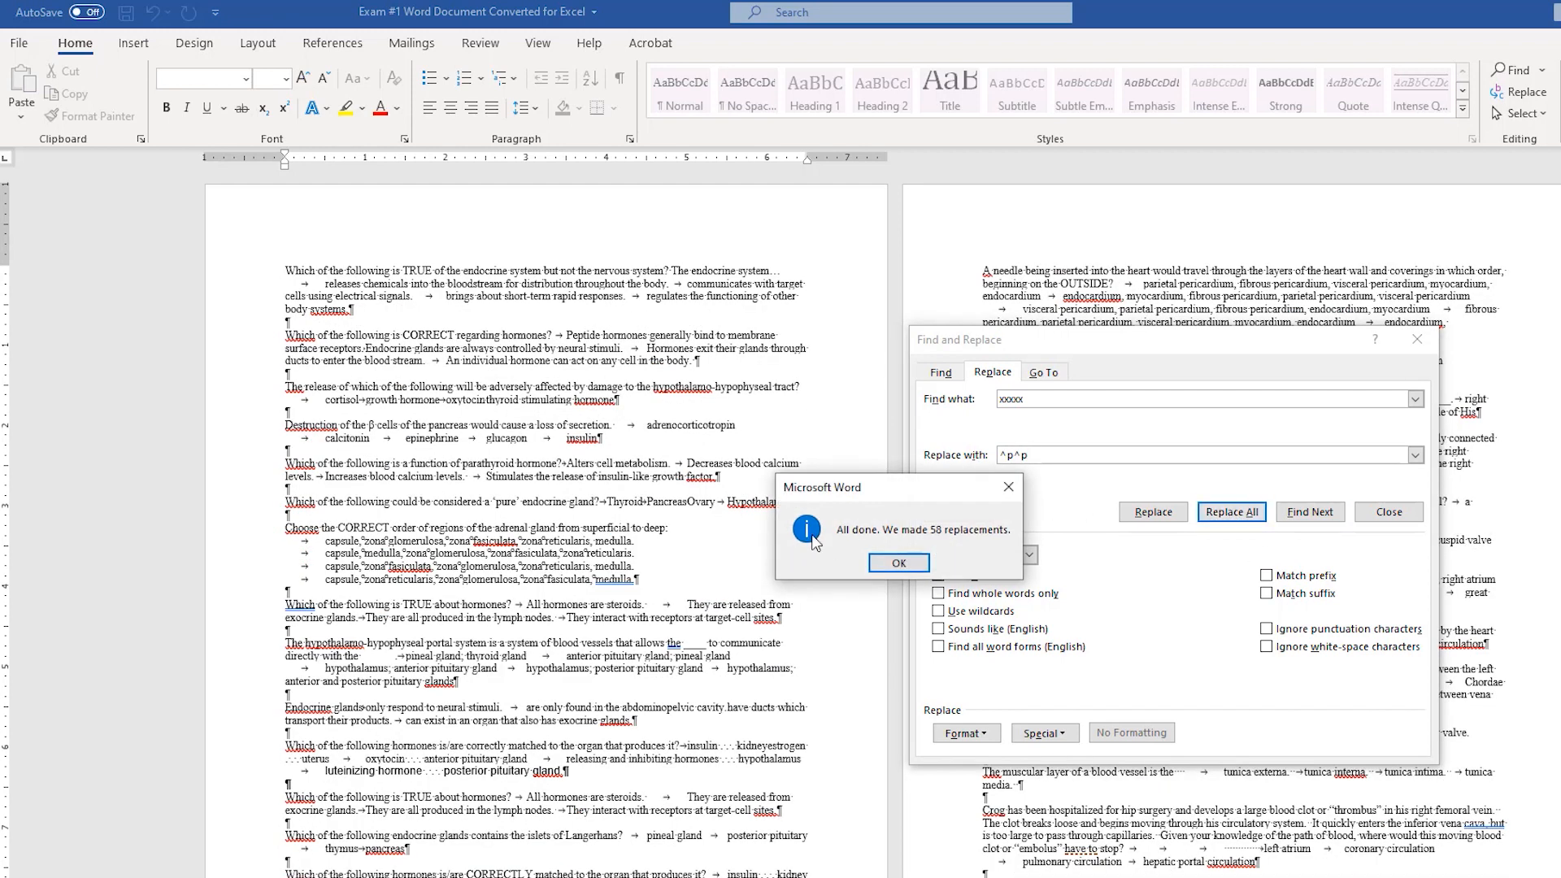
key(Return)
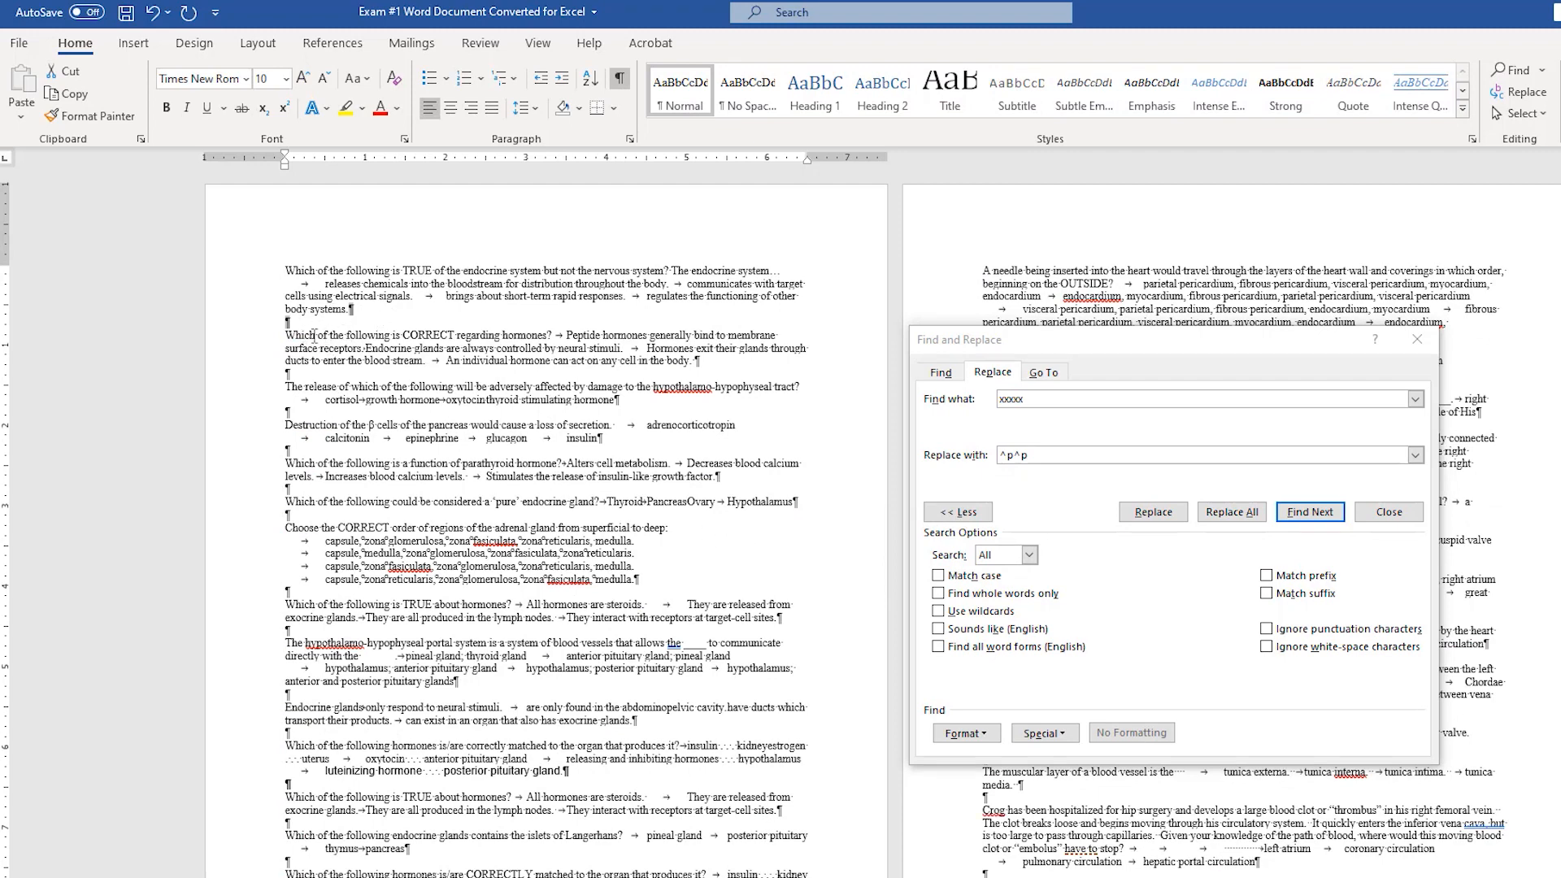
drag(284, 334, 739, 364)
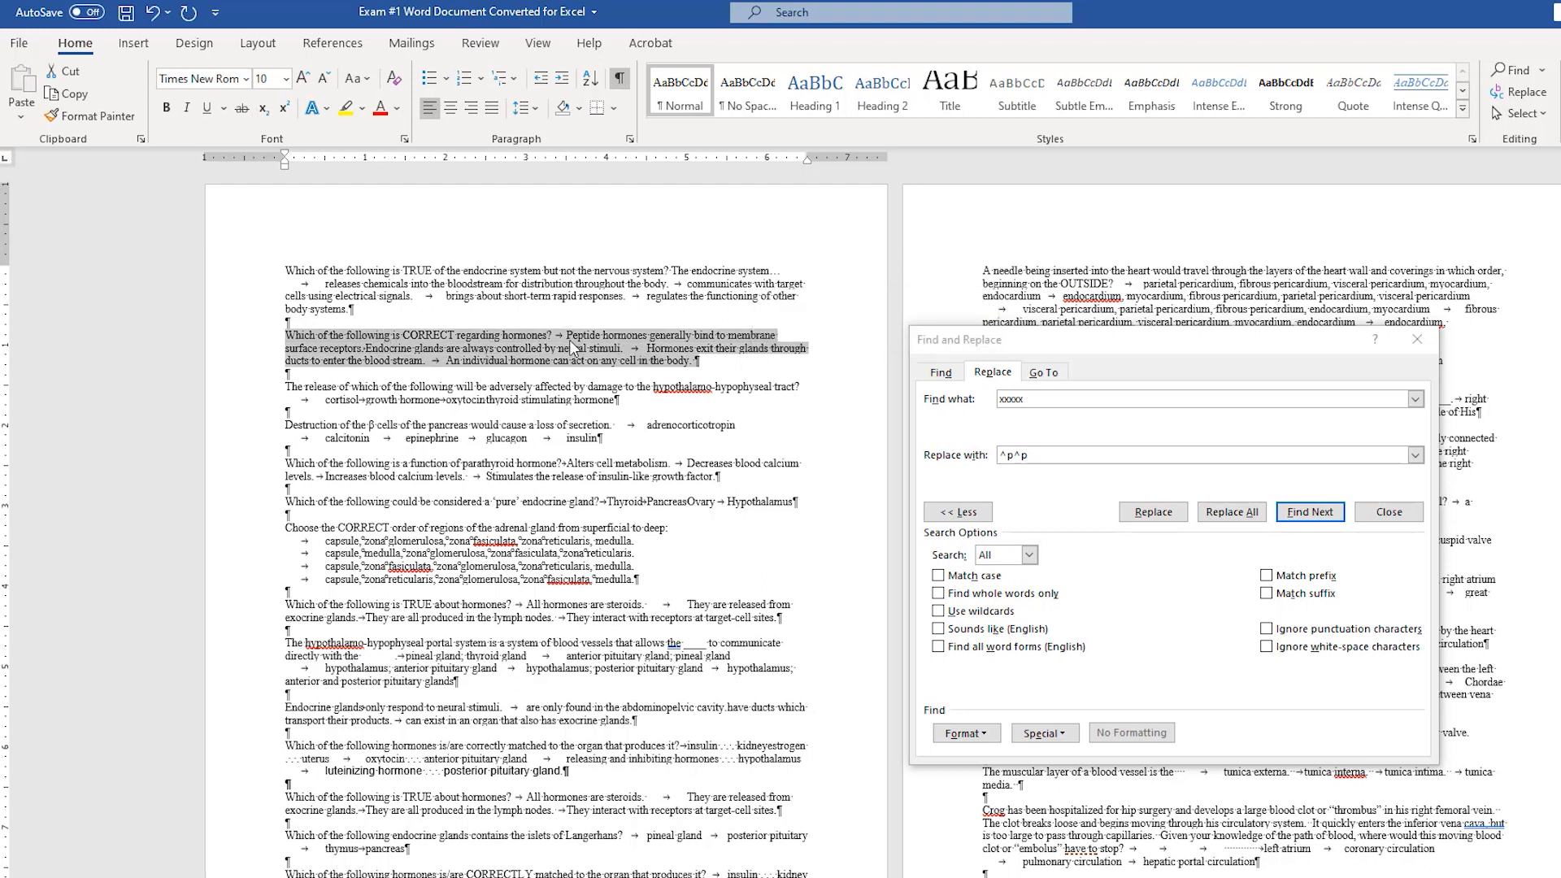
click(756, 364)
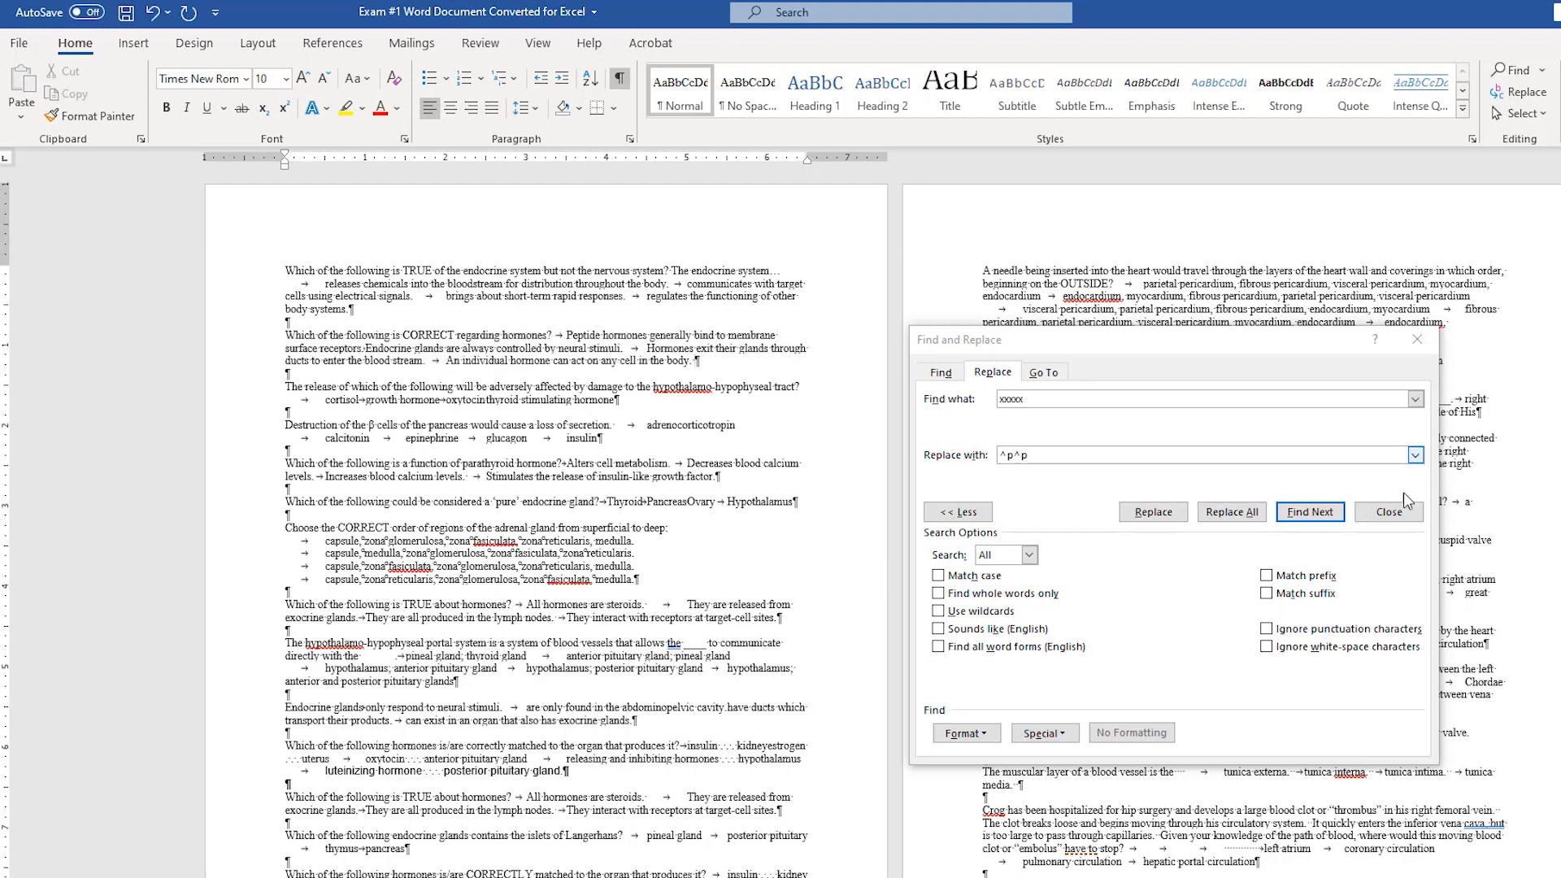
click(1396, 517)
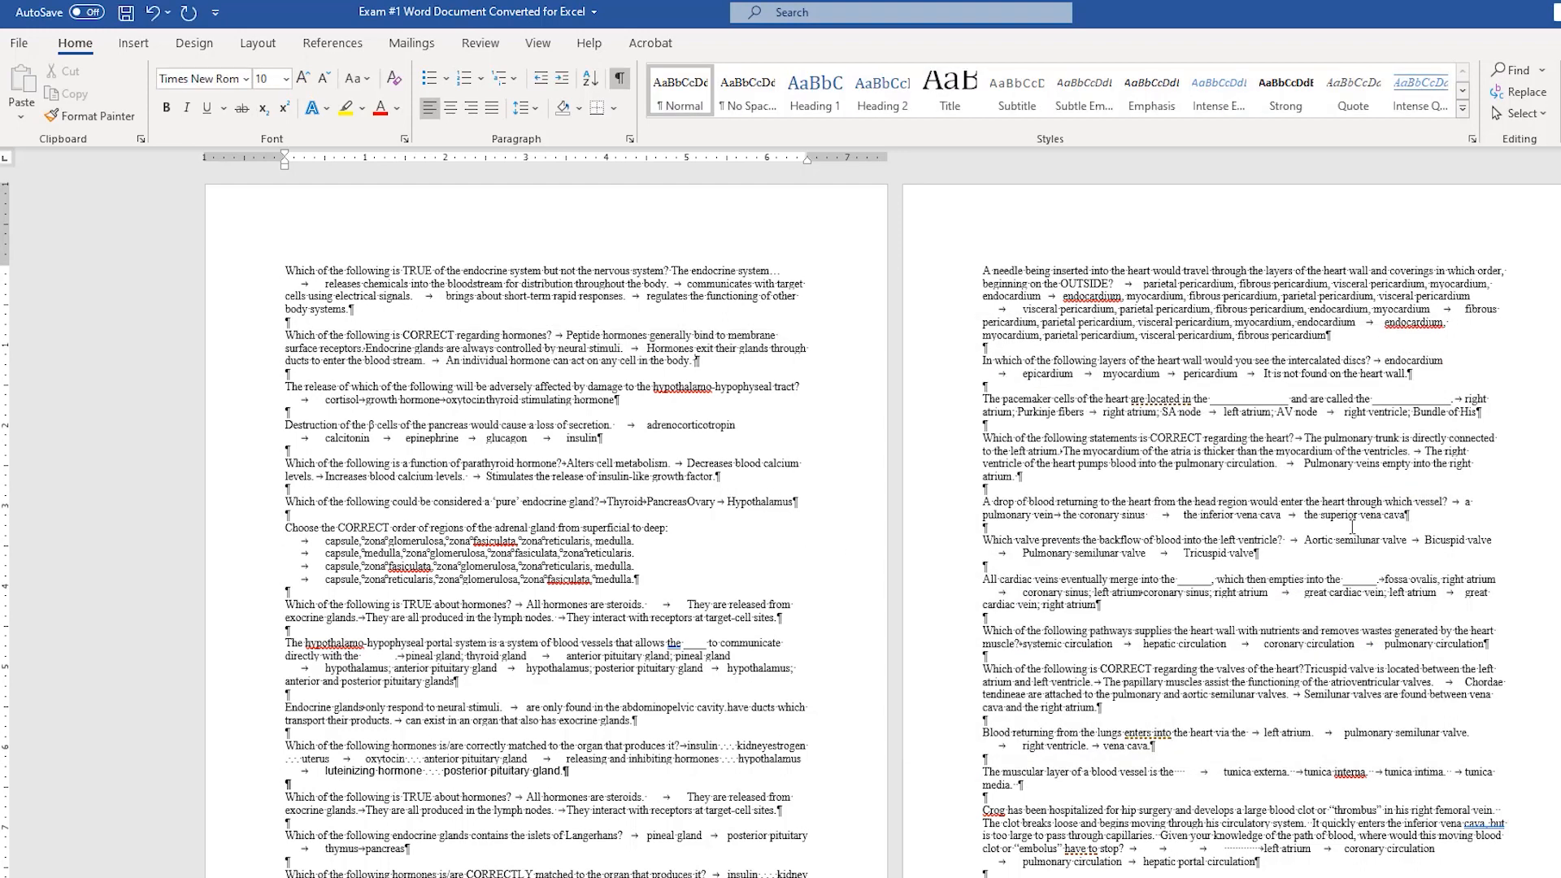
Step: Delete the stray tab line after the last question at the end of the document
scroll(1353, 525, down, 15)
scroll(1352, 527, down, 3)
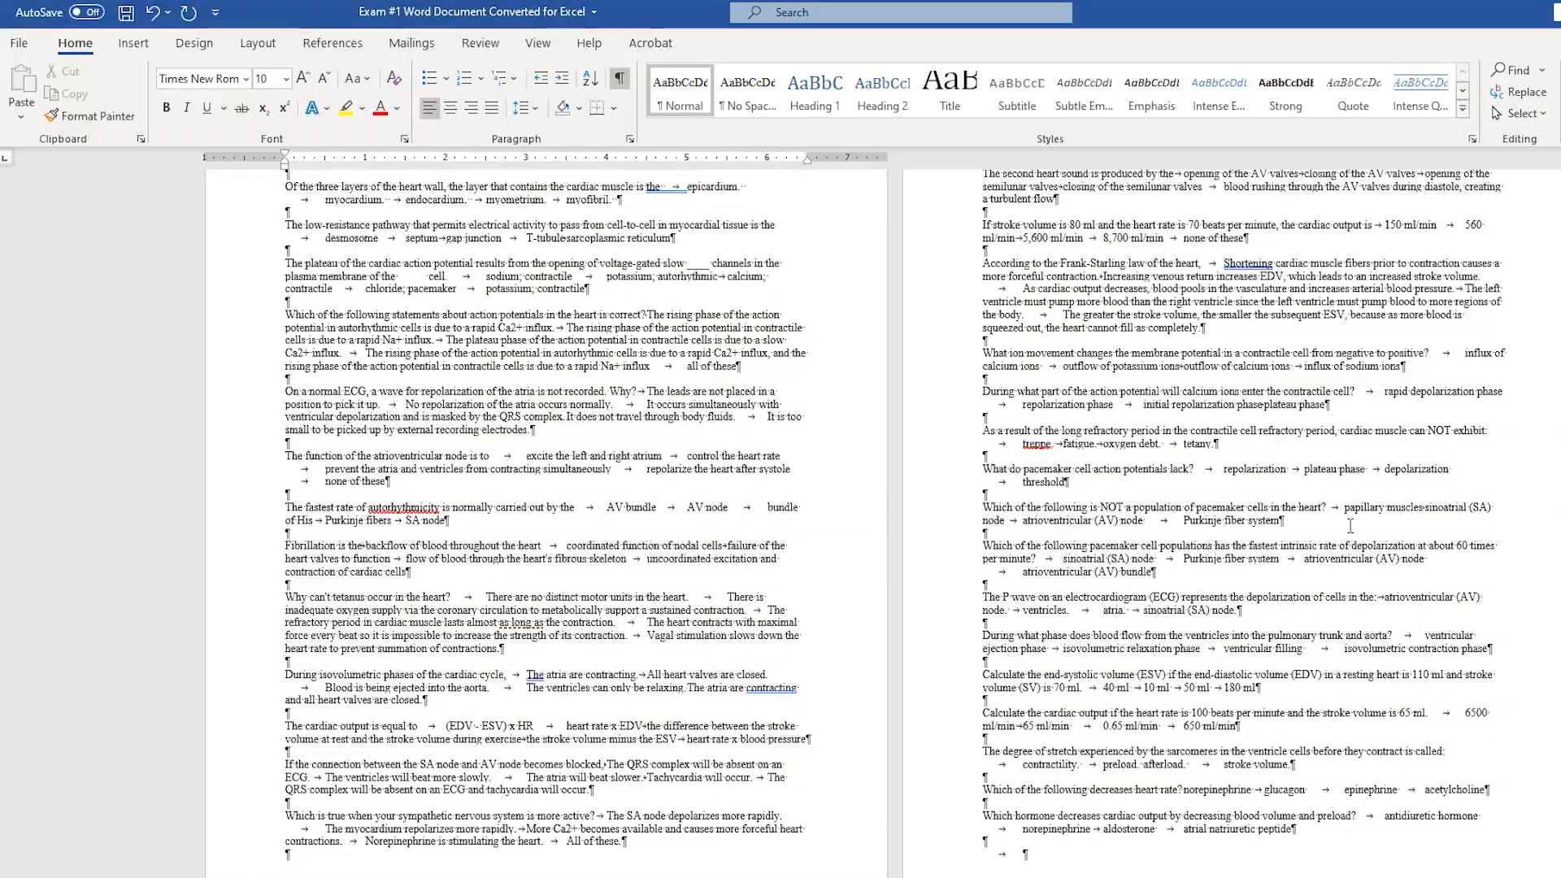
click(1054, 853)
key(BackSpace)
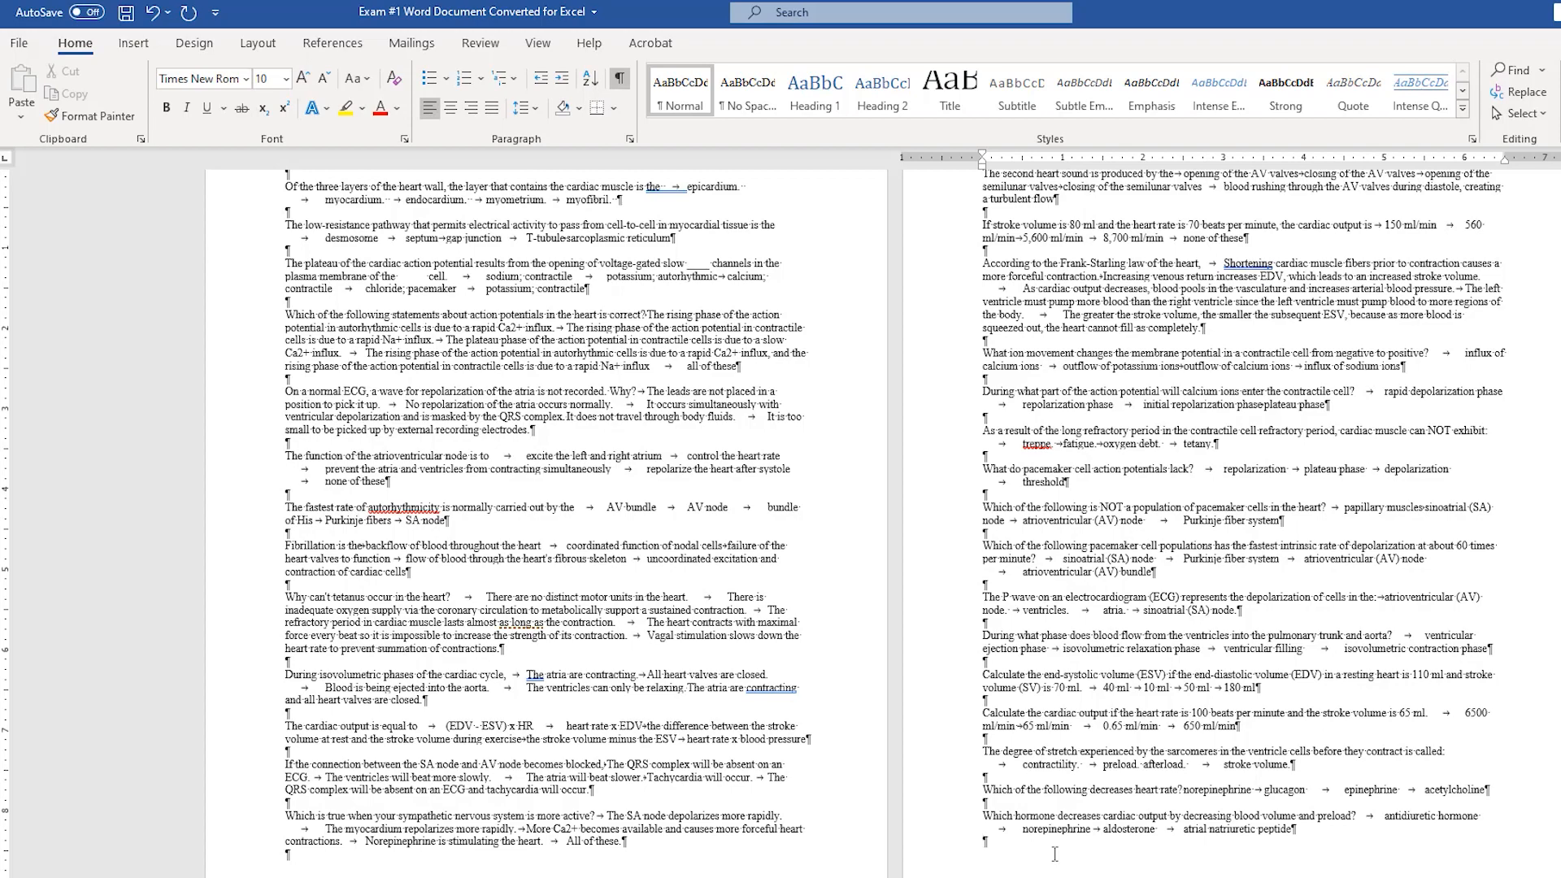
Step: Save the document as Plain Text (*.txt) named "Exam #1 Word Document Converted for Excel txt", keeping the Windows (Default) encoding and accepting the conversion
scroll(1022, 611, up, 20)
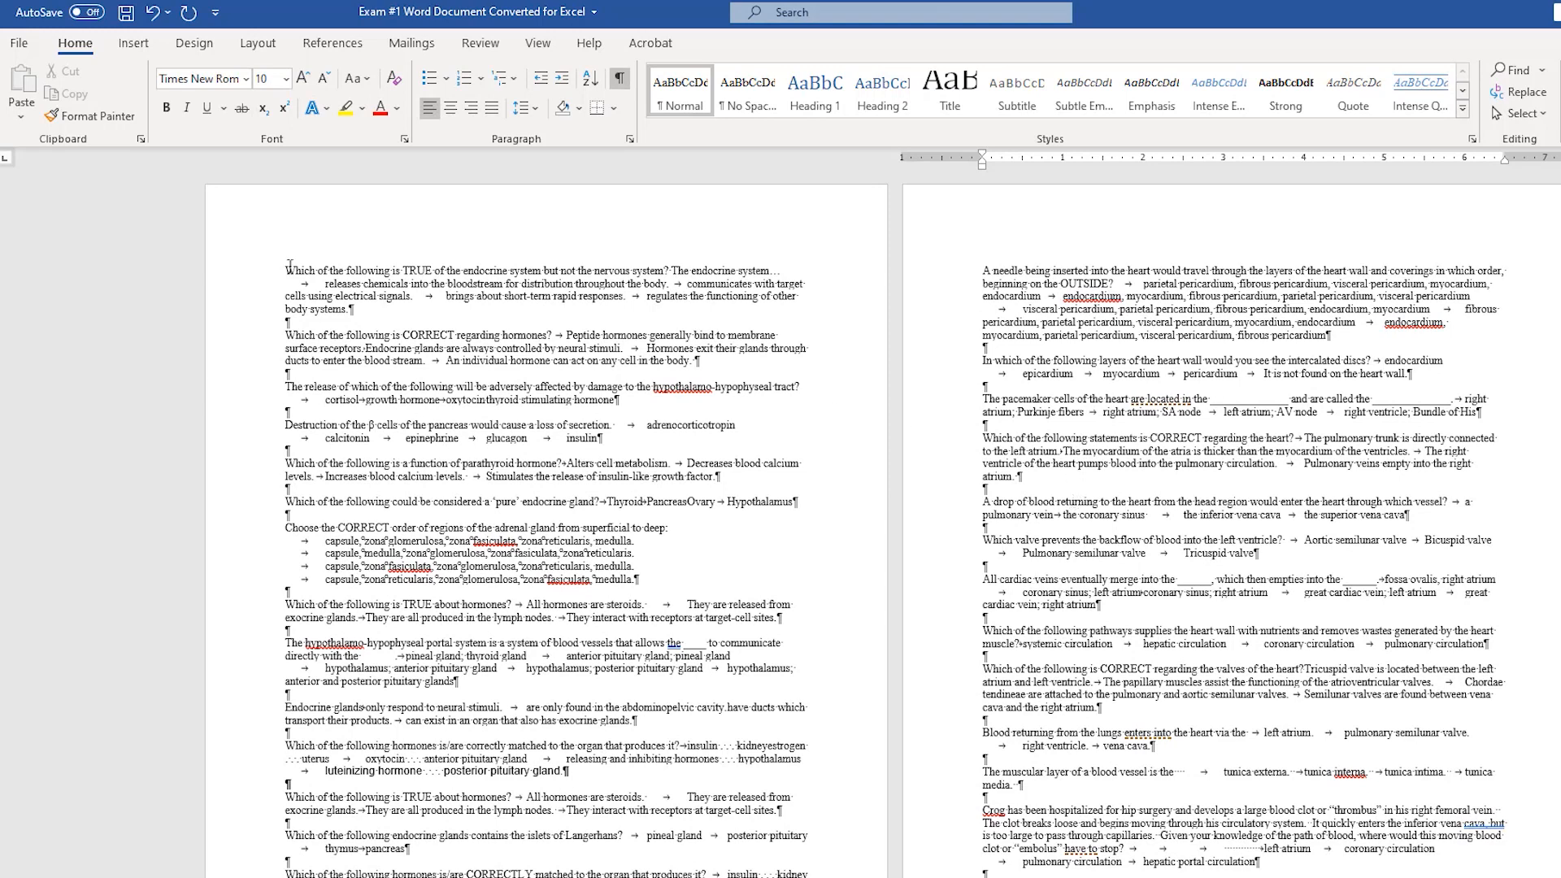
click(16, 44)
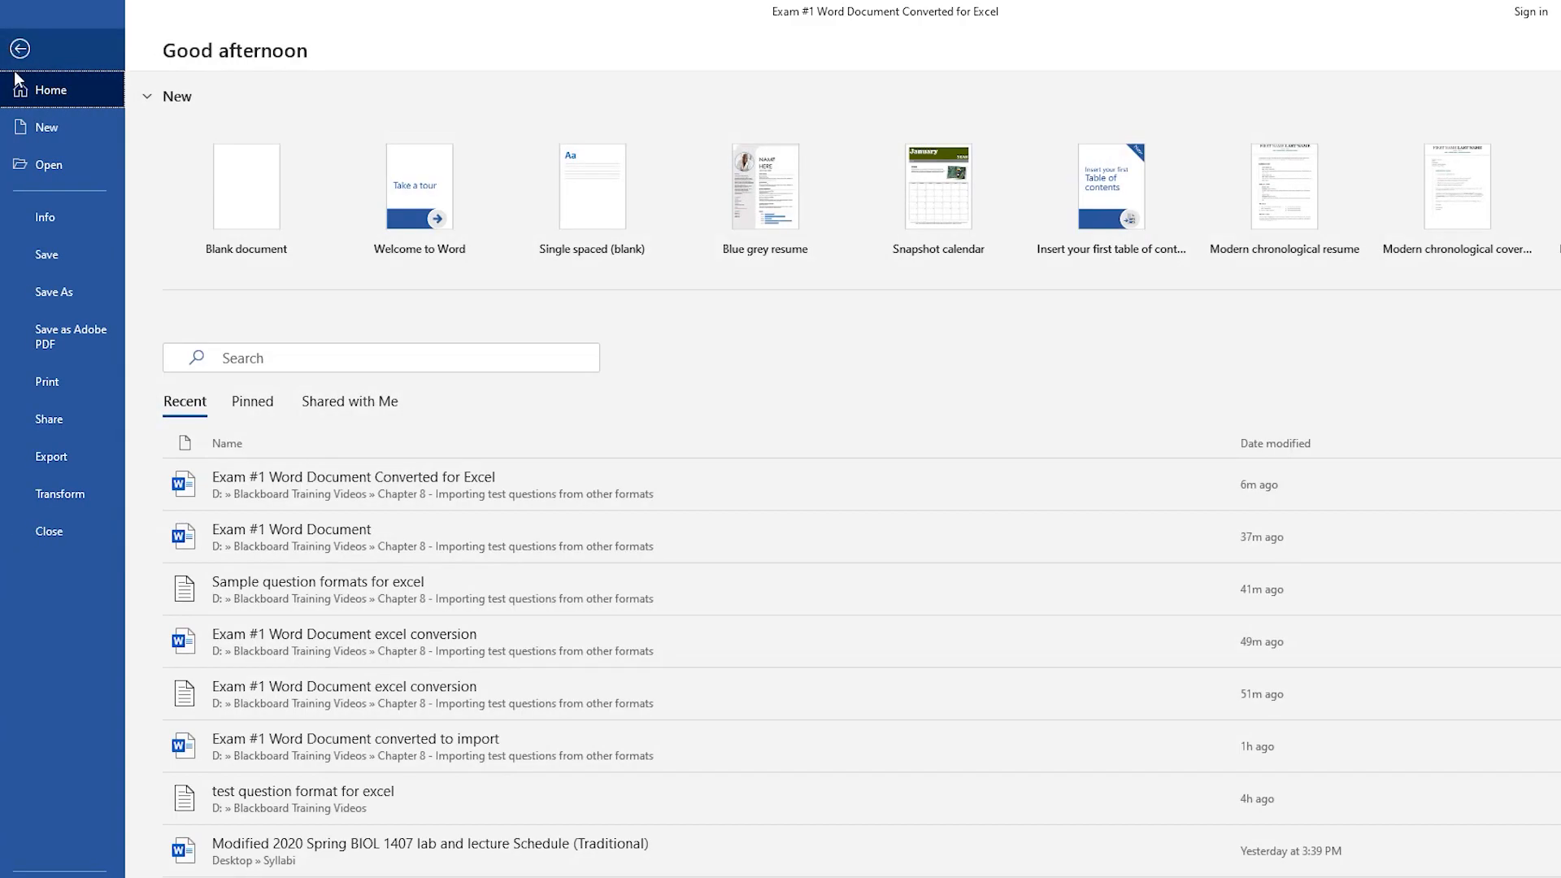
click(52, 284)
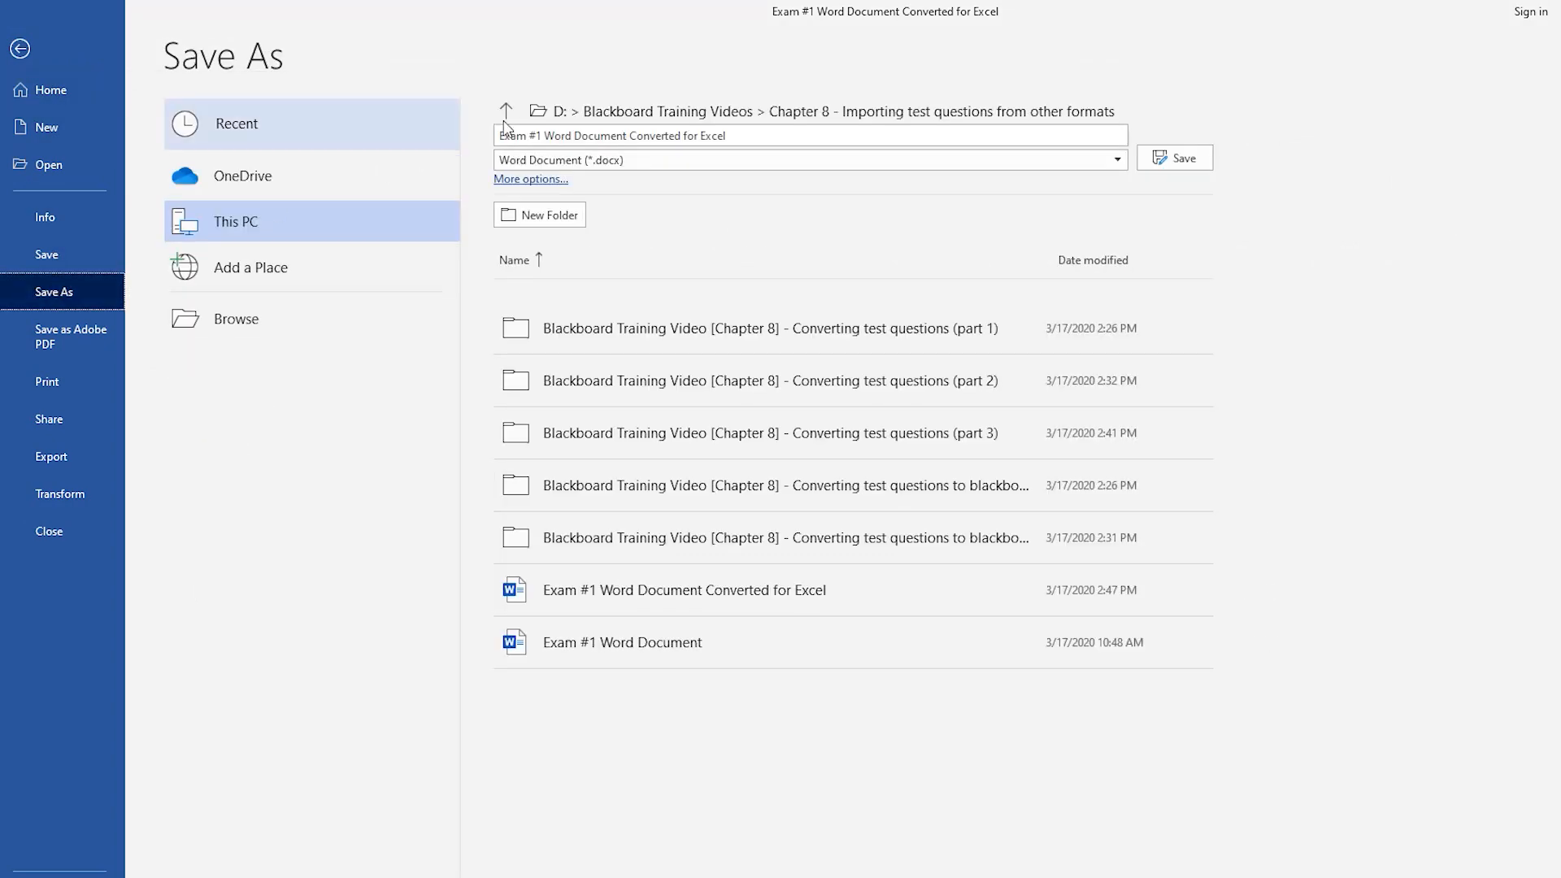
click(644, 161)
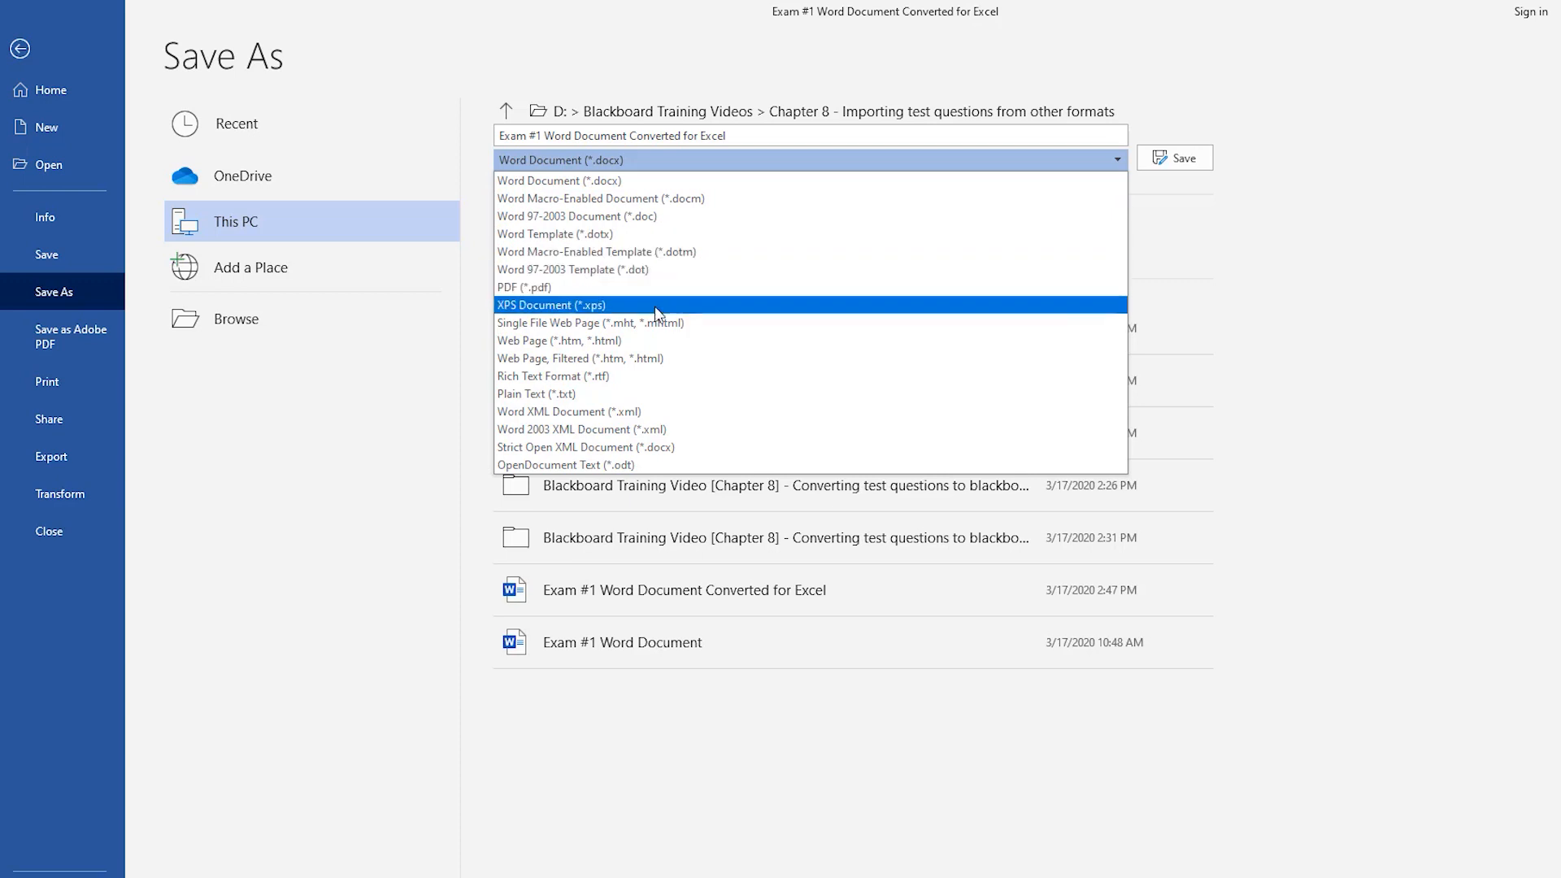
click(622, 394)
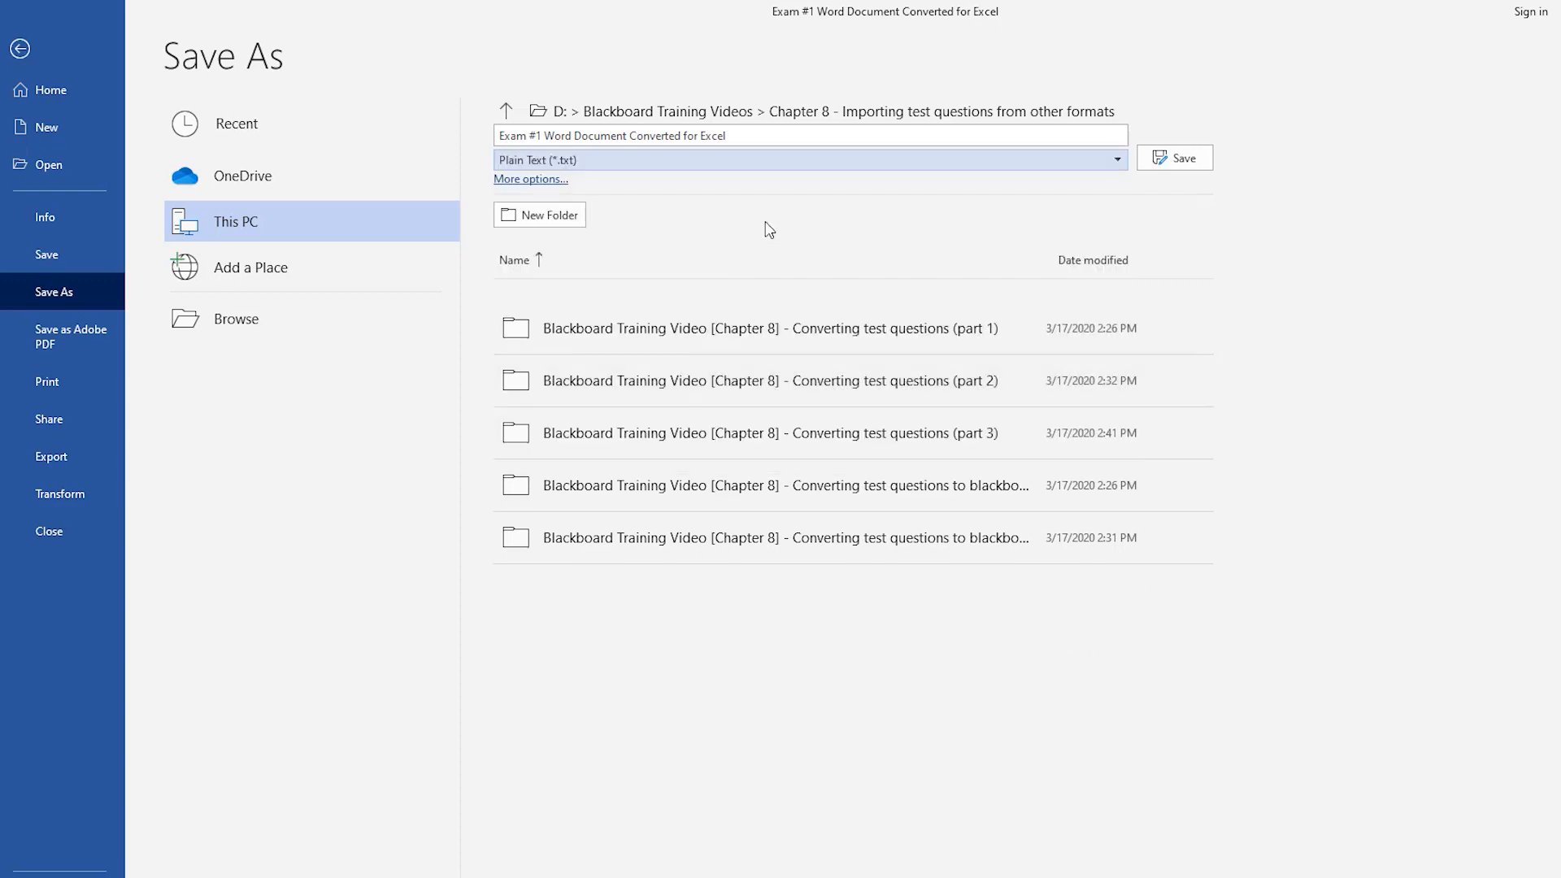
click(744, 137)
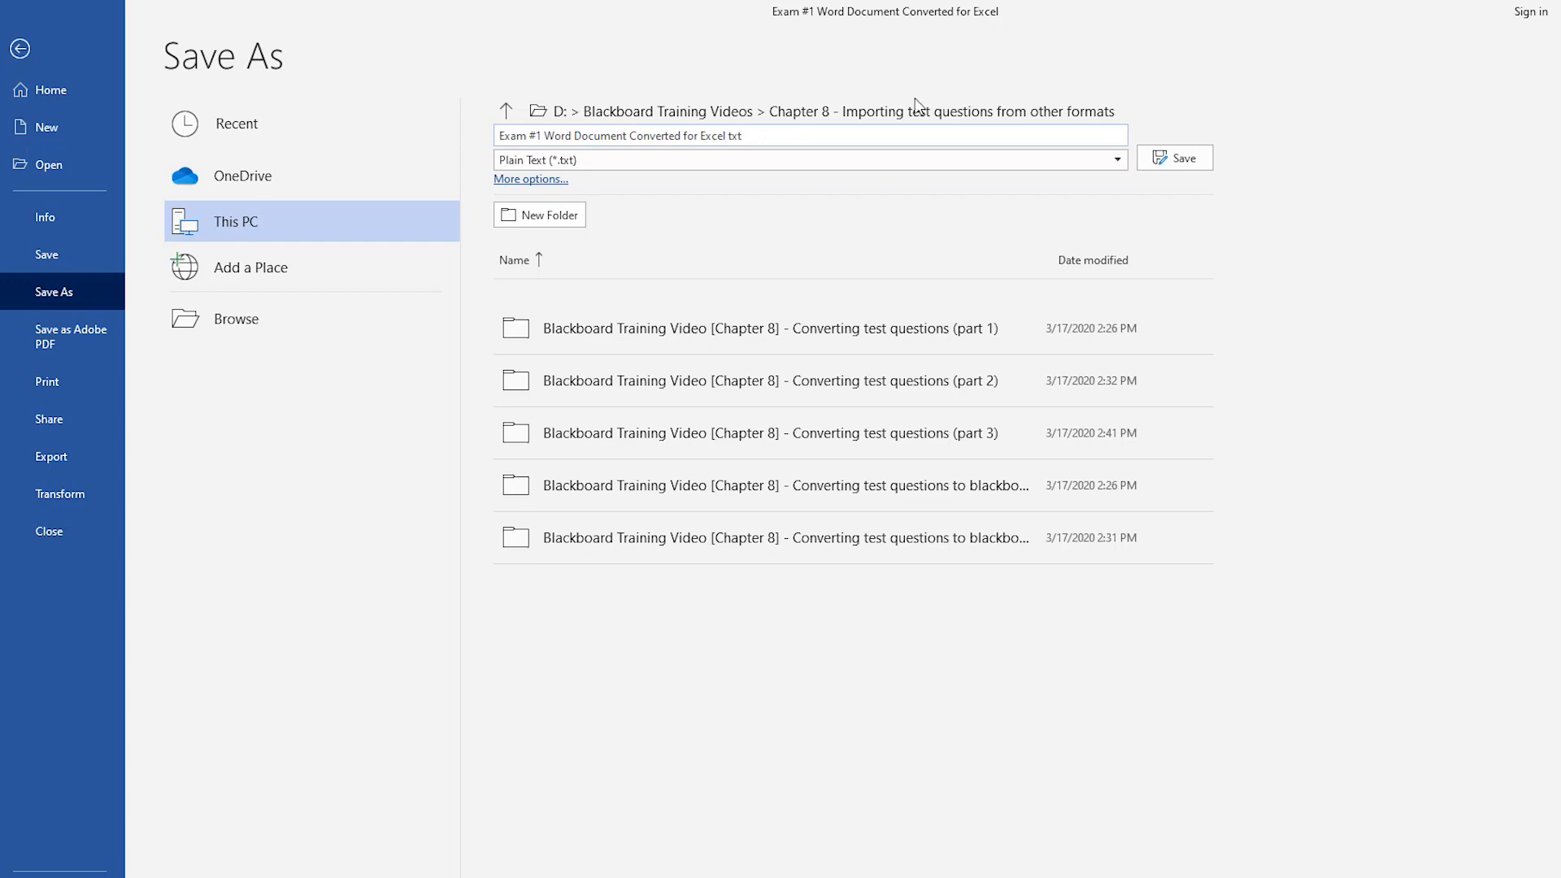
click(1192, 165)
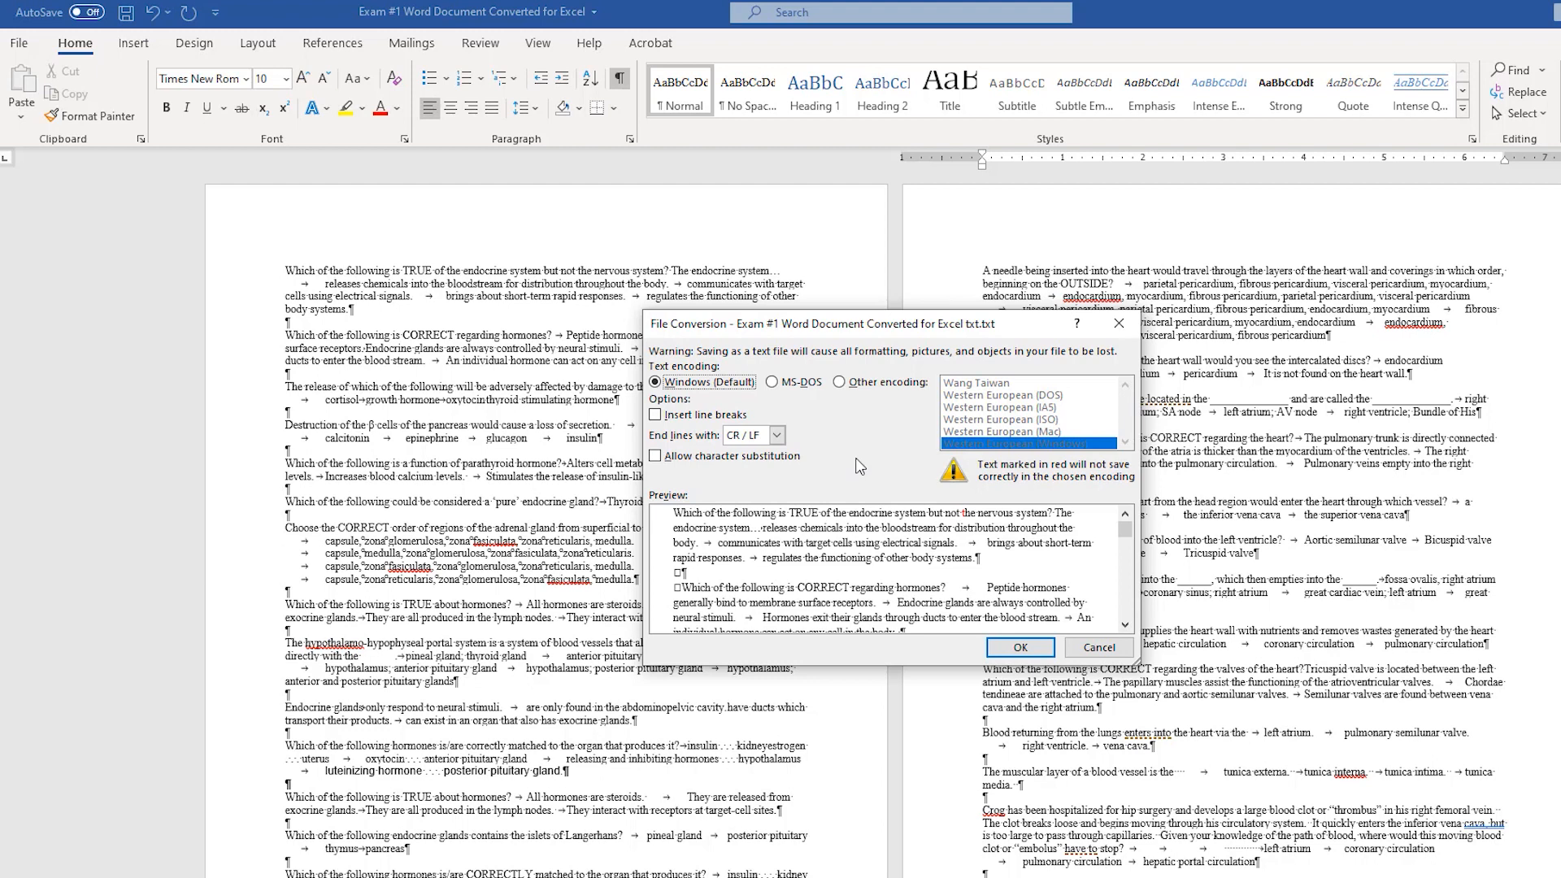
click(1015, 651)
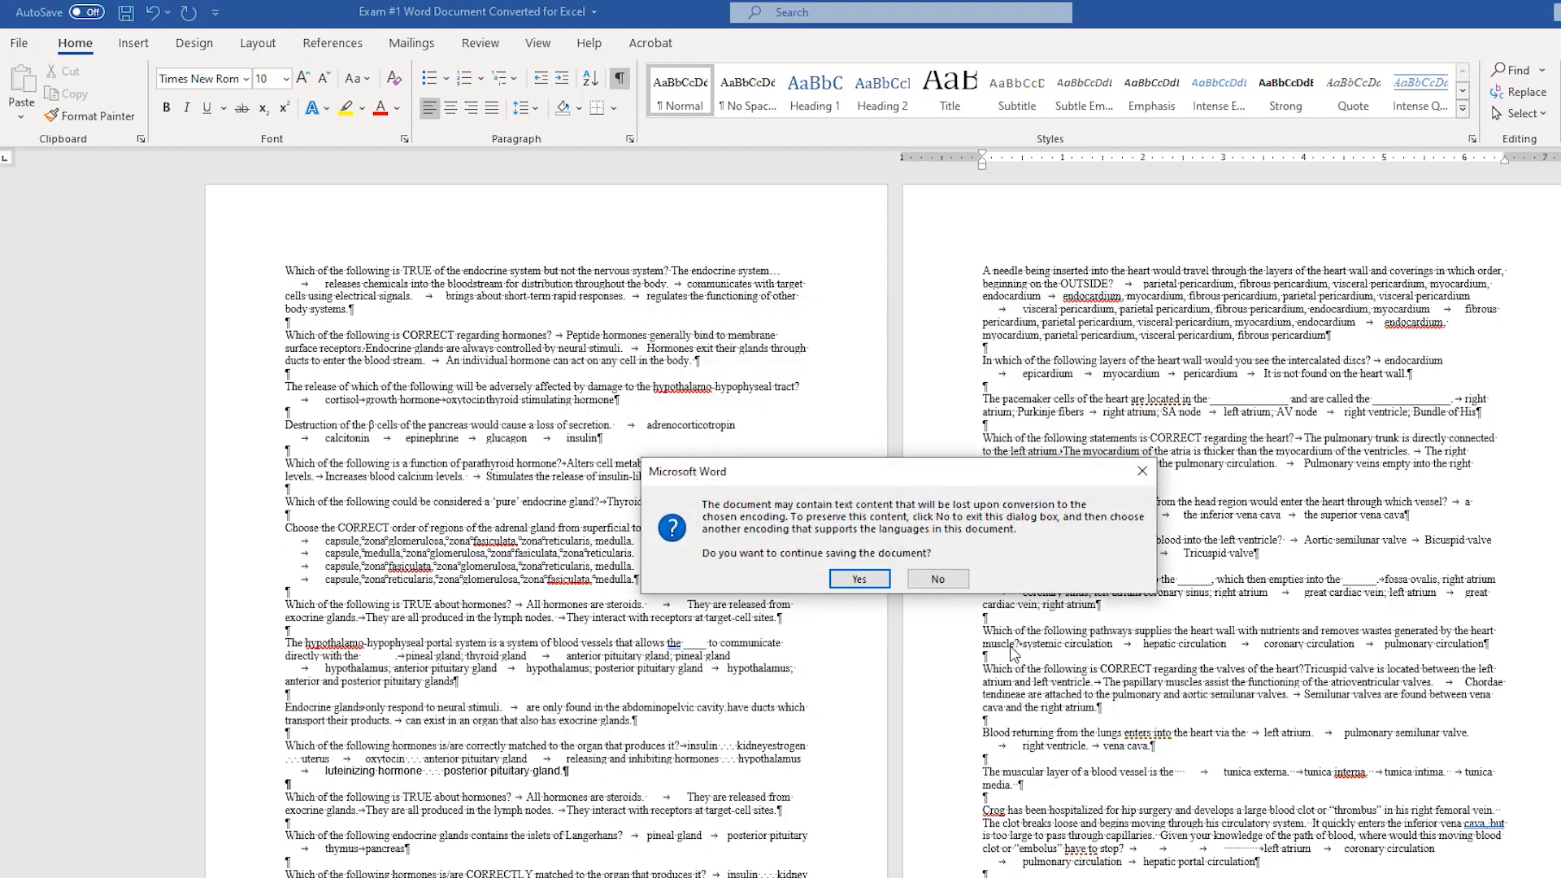
click(859, 580)
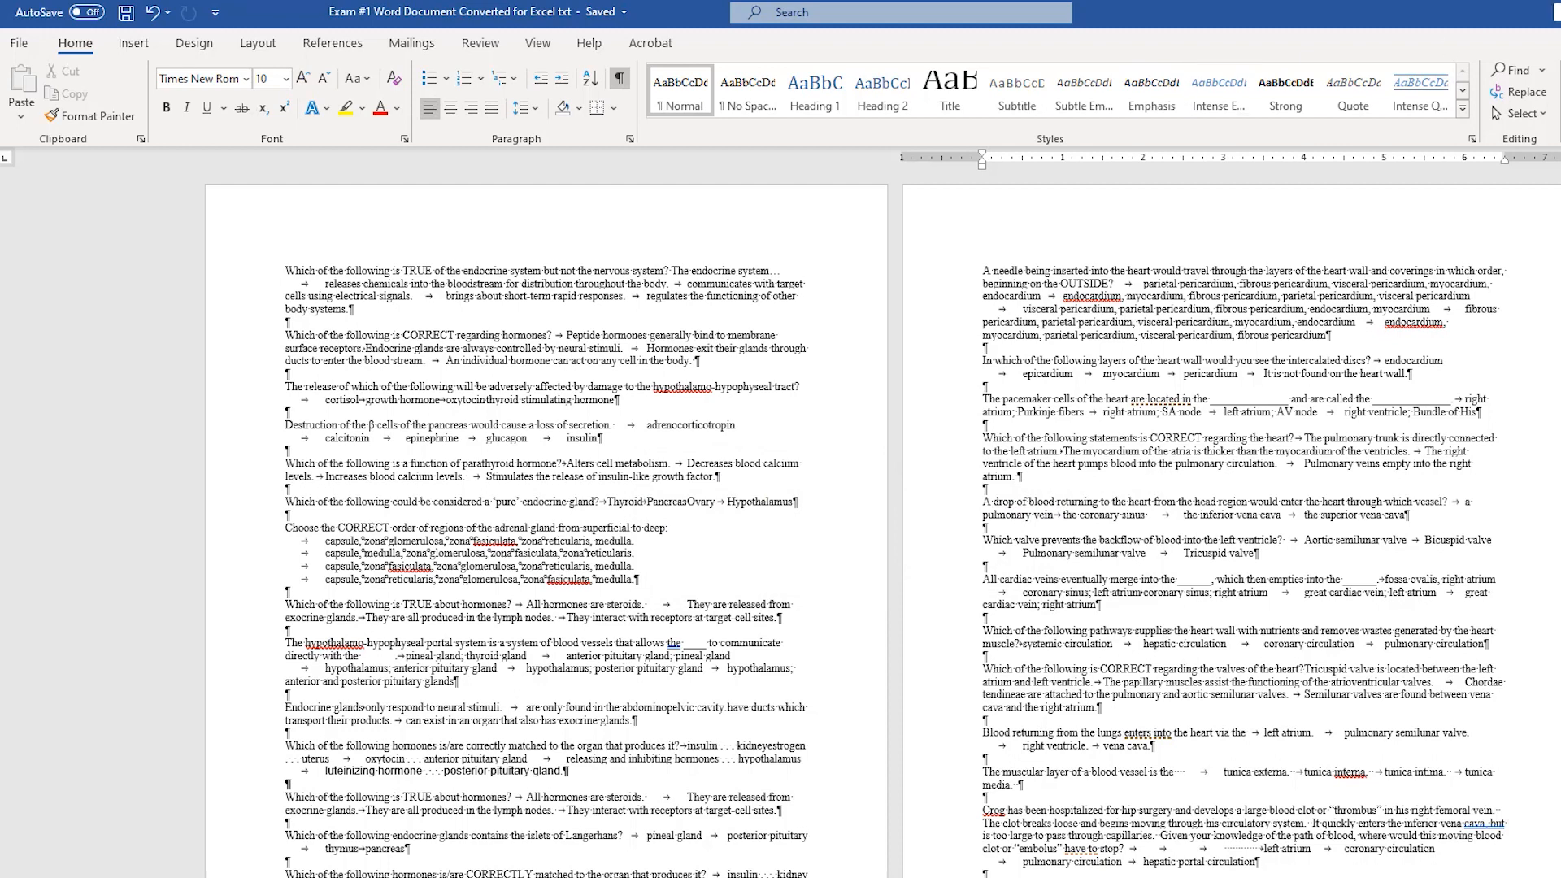
Step: Switch to Excel and browse for a file to open in the "Chapter 8 - Importing test questions from other formats" folder, showing All Files
key(alt+Tab)
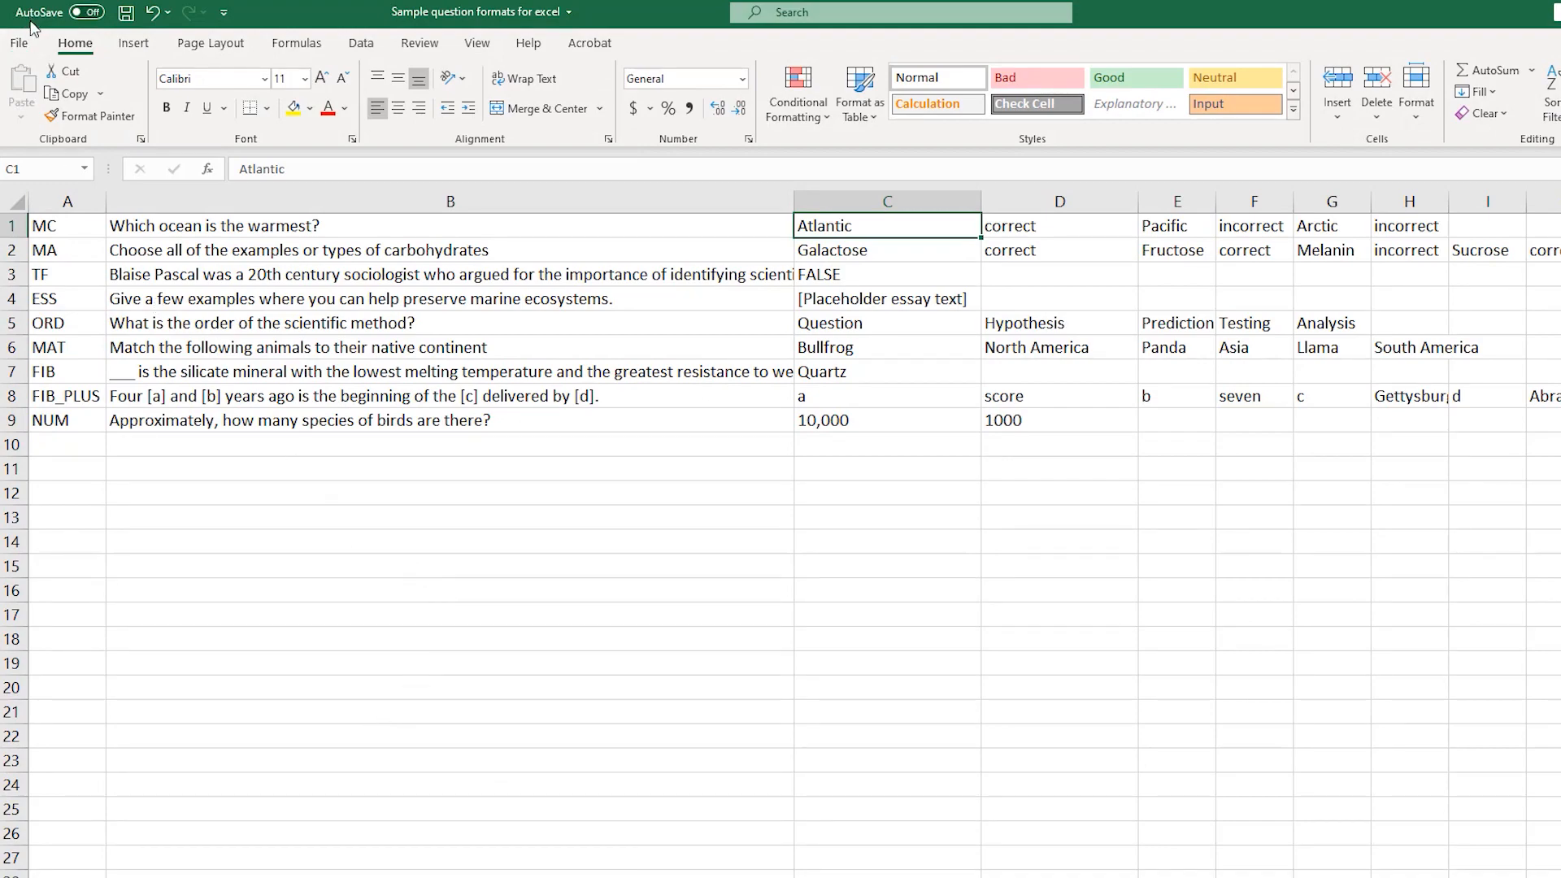
click(29, 44)
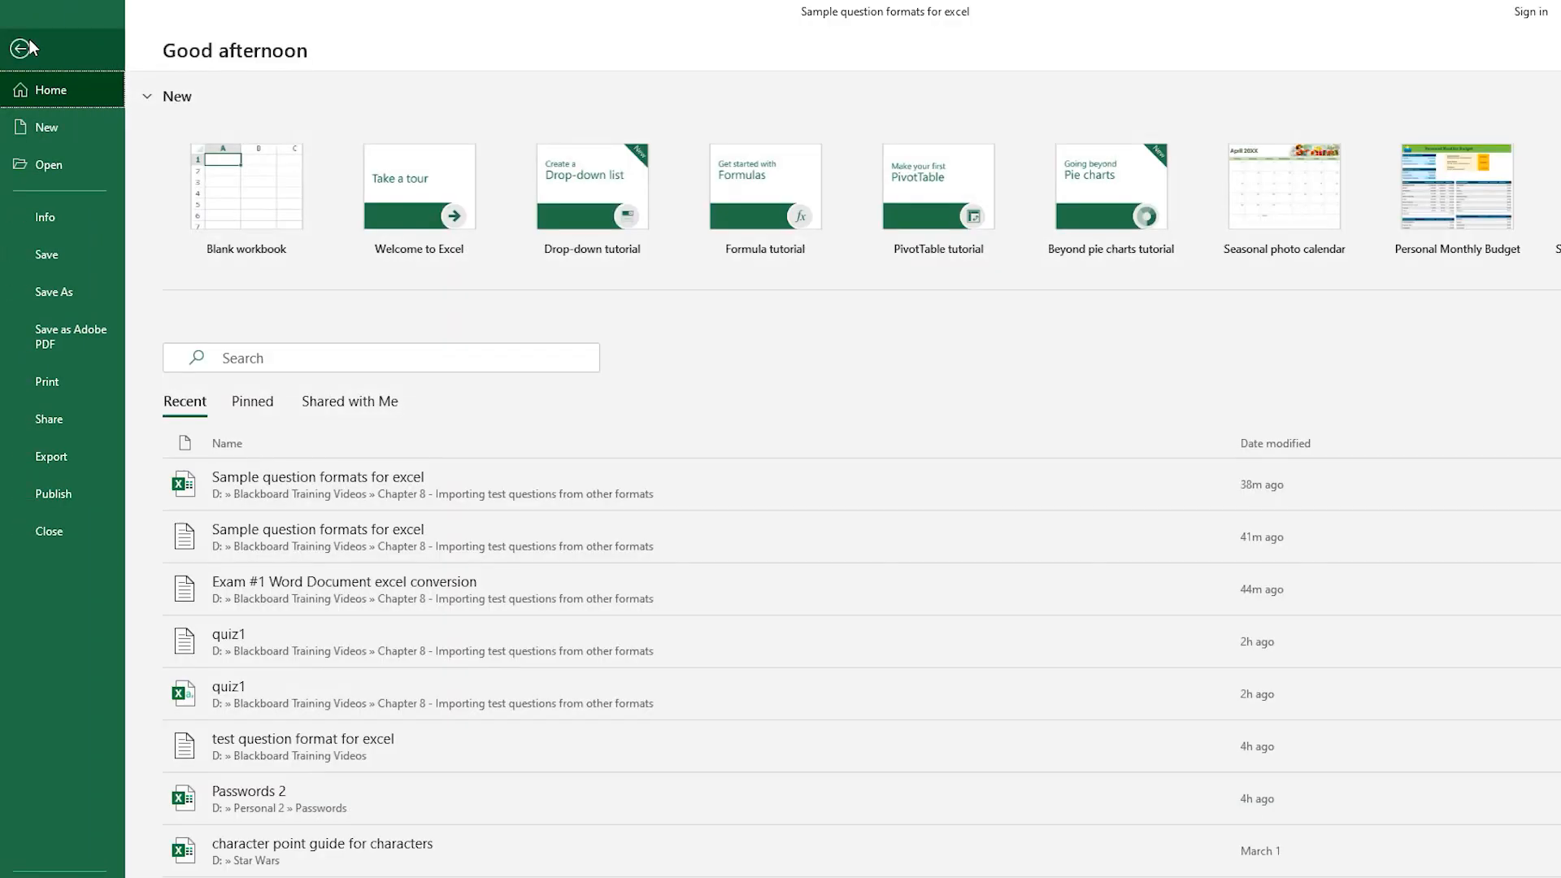
click(51, 167)
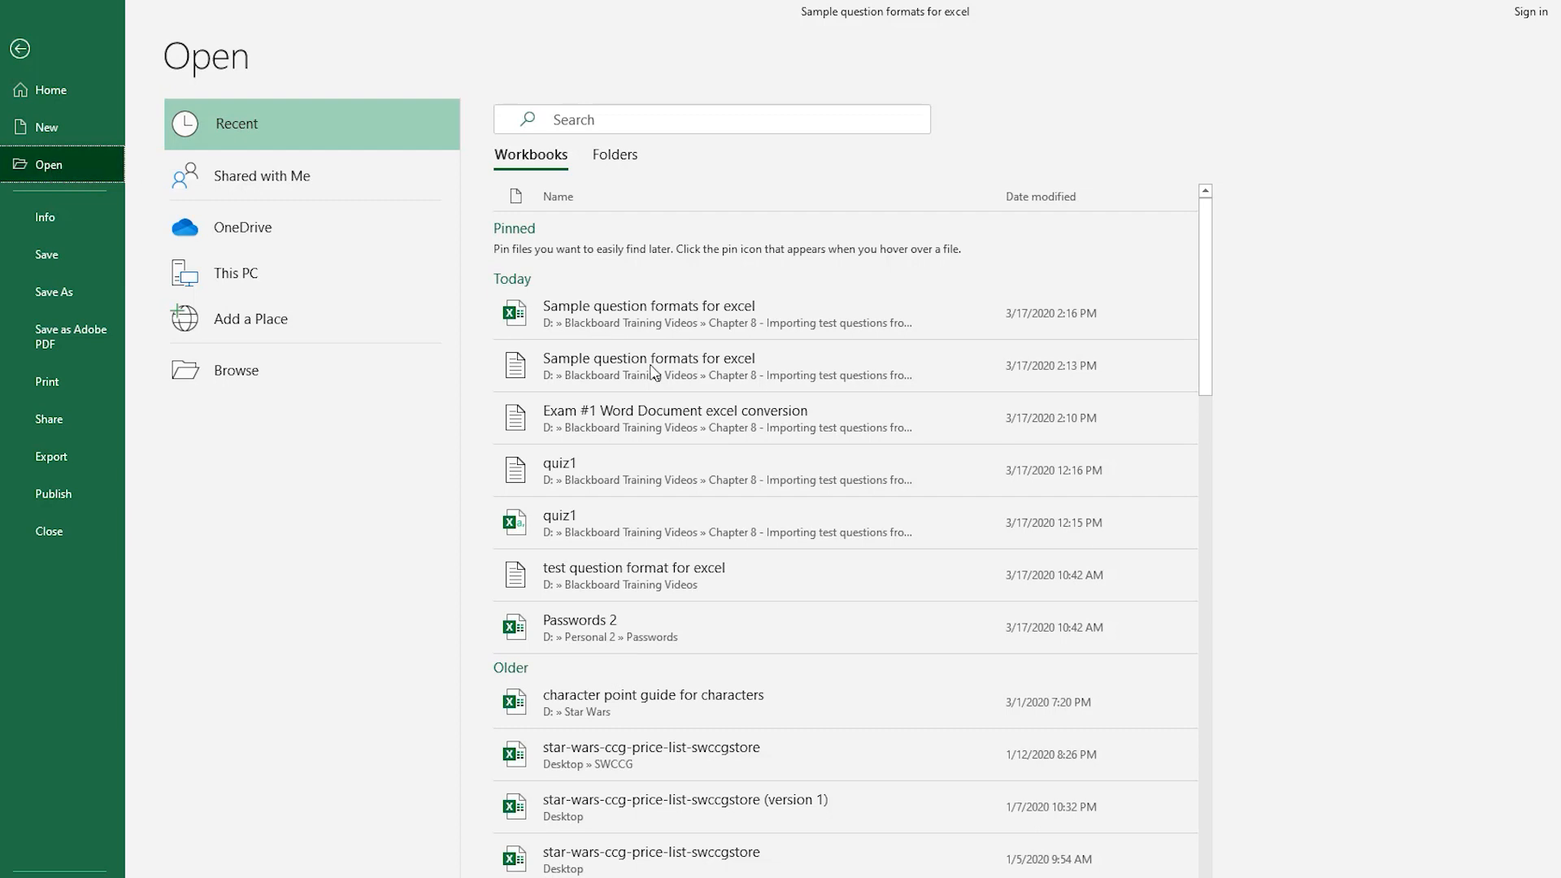
click(626, 158)
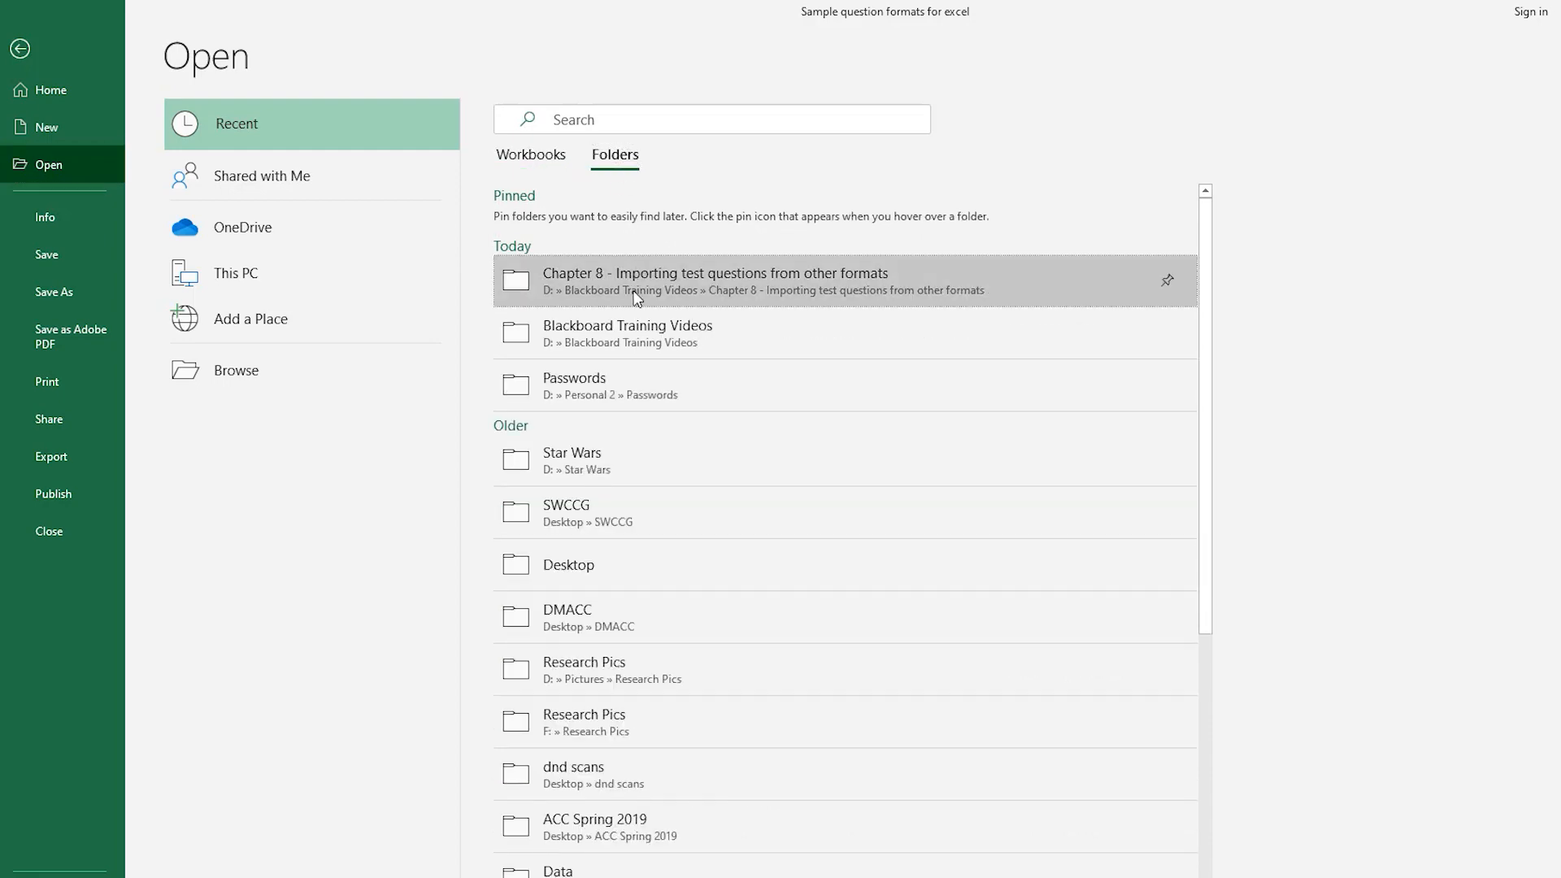
click(601, 276)
click(565, 106)
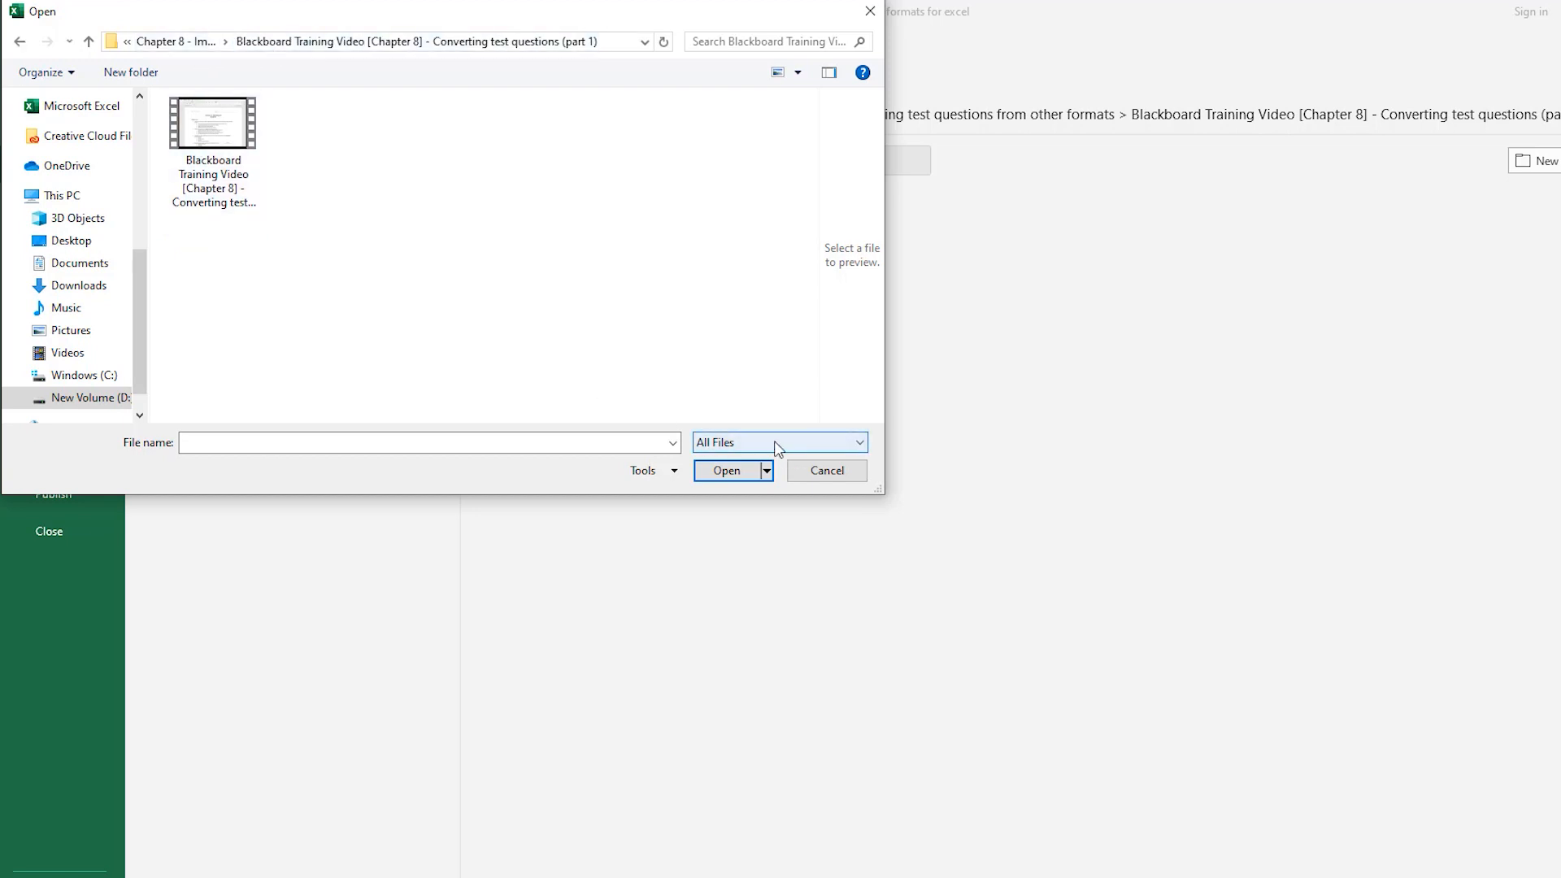
click(197, 42)
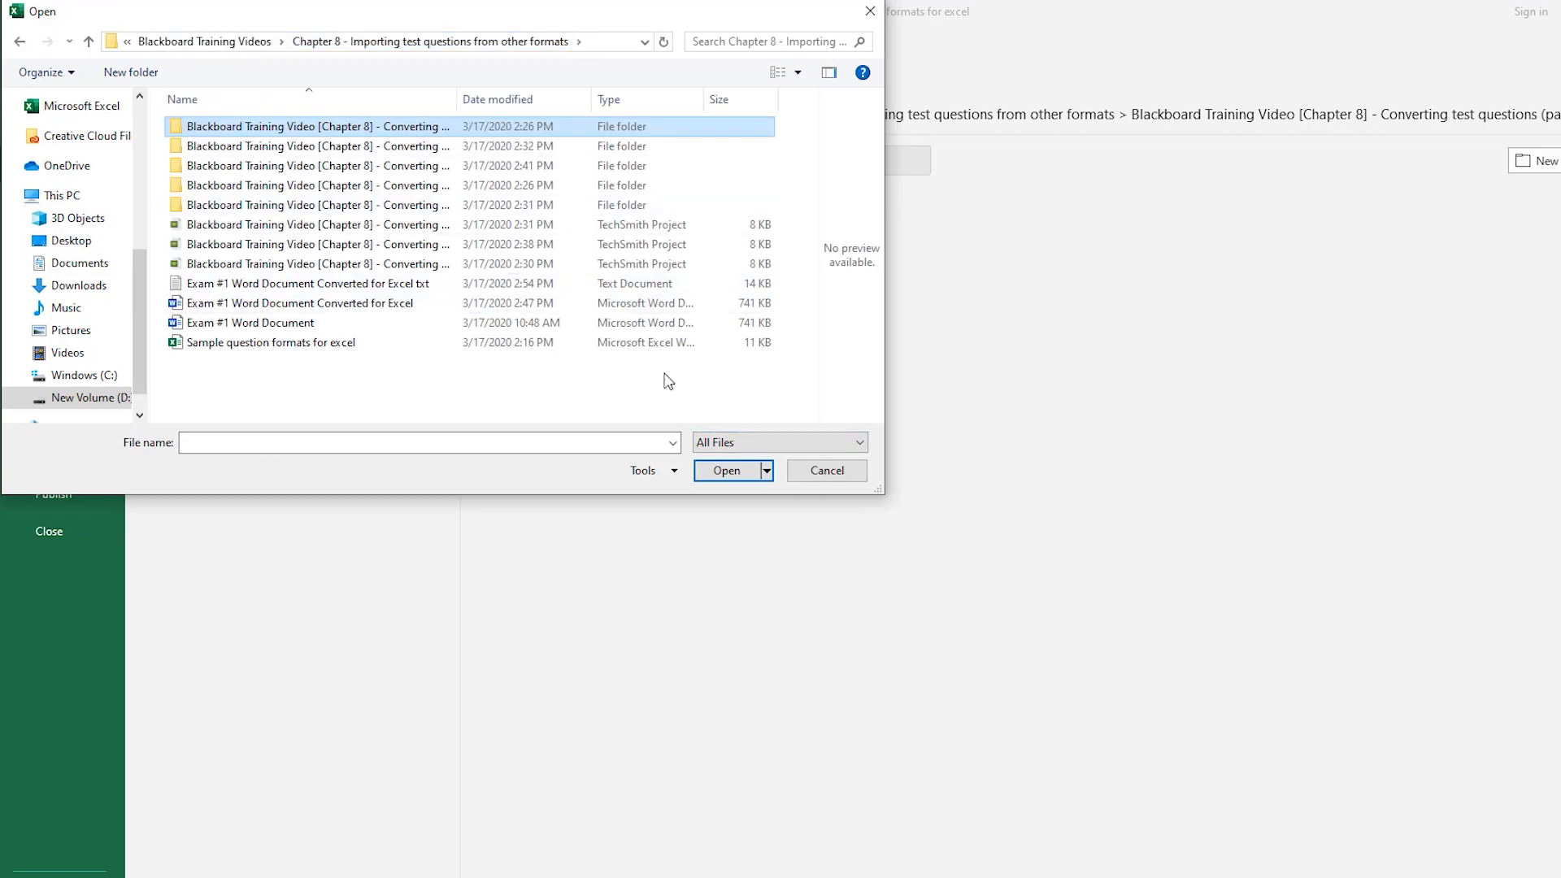
Step: Import the text file "Exam #1 Word Document Converted for Excel txt" as tab-delimited data and widen the columns to fit their text
click(242, 286)
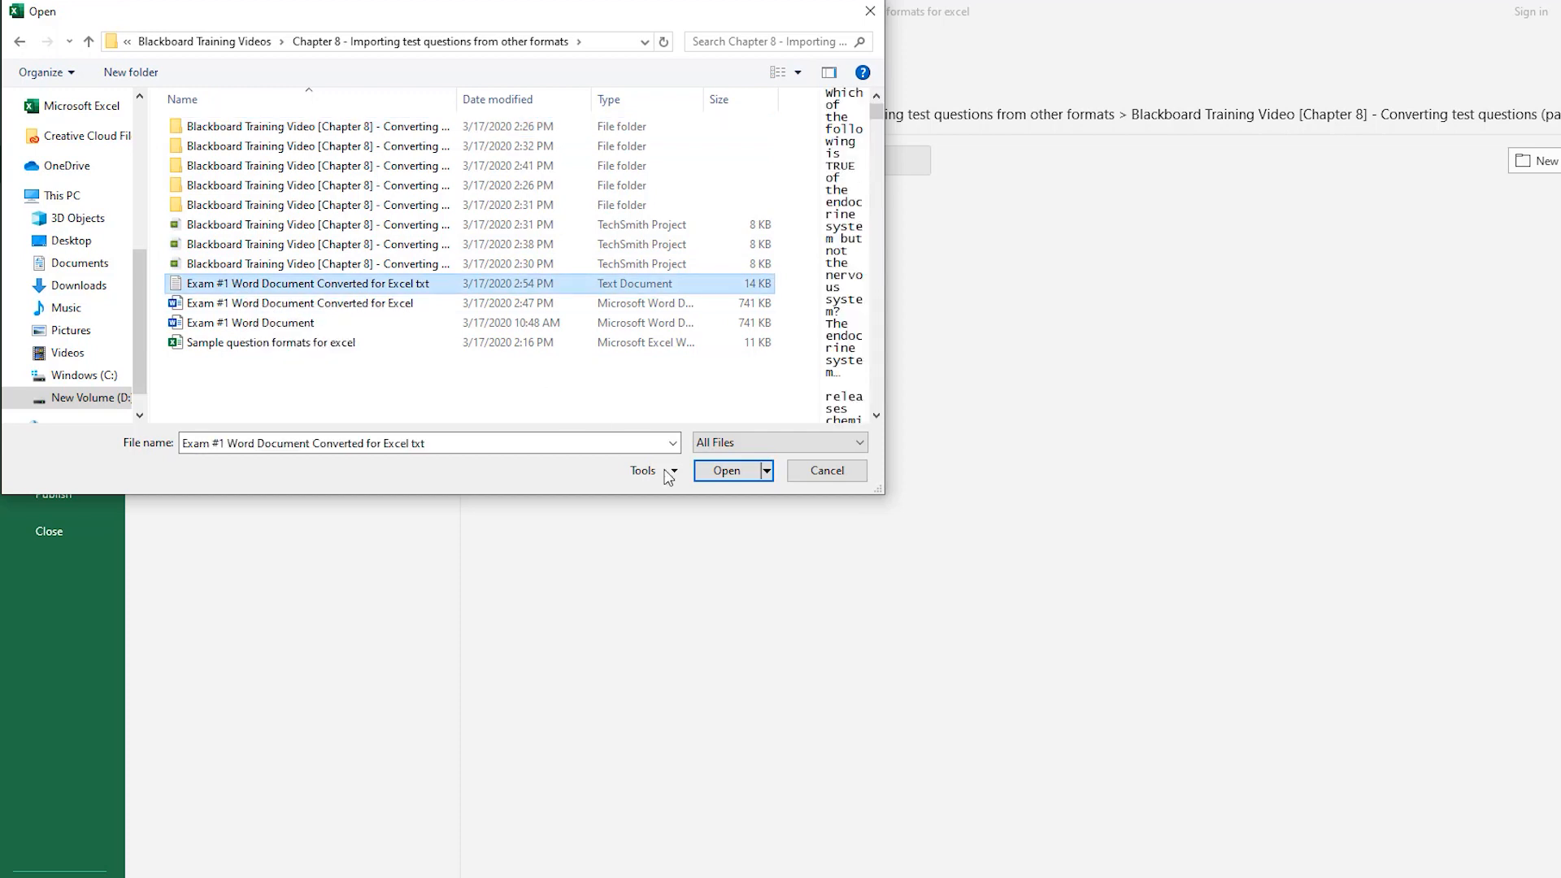
click(720, 475)
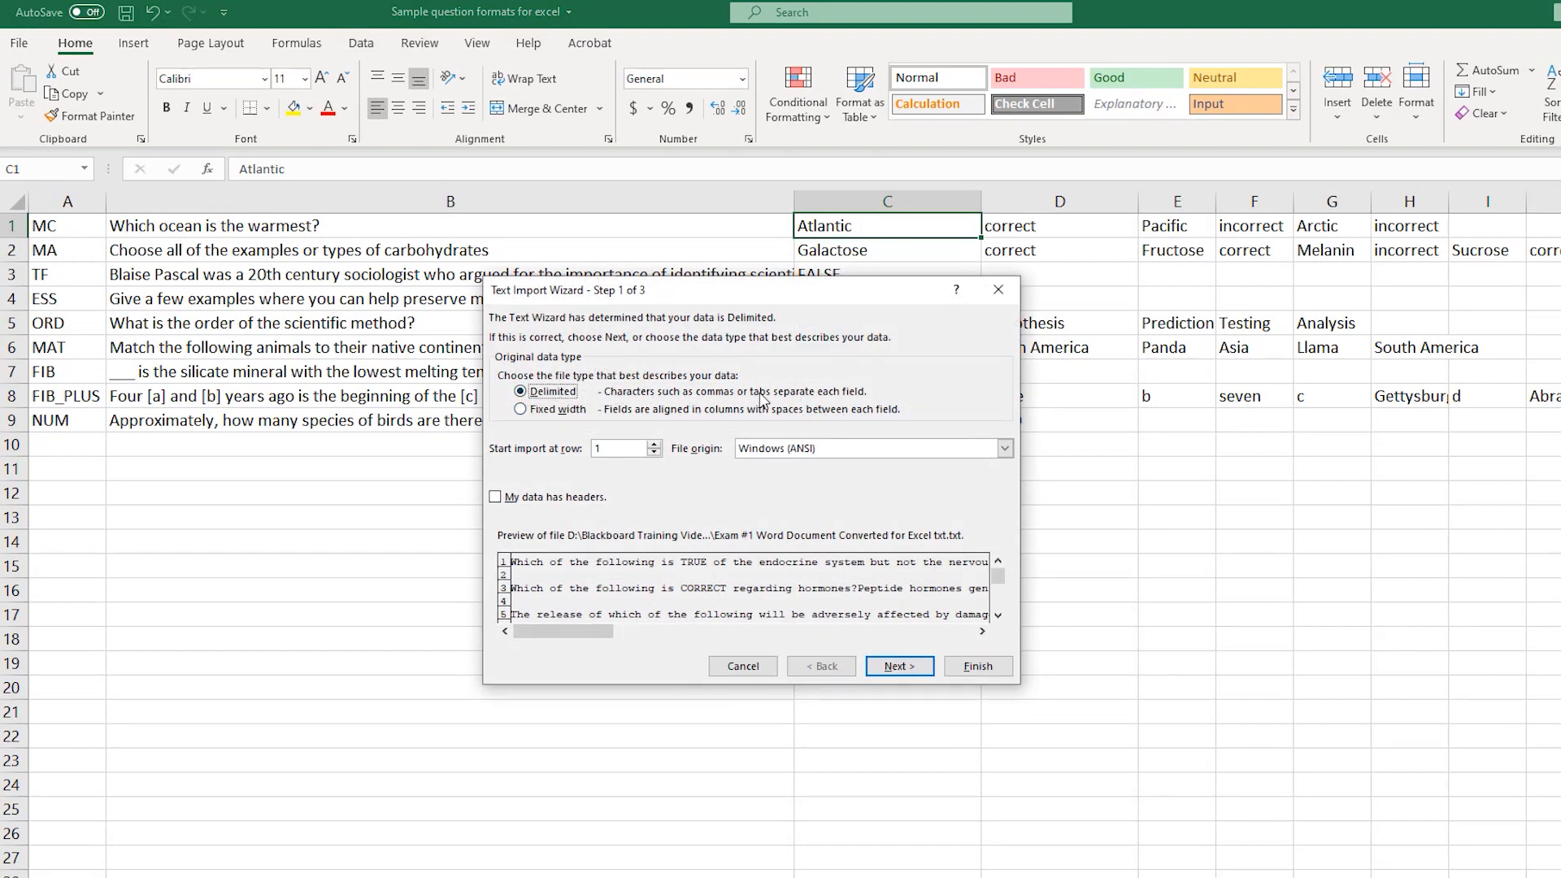
click(901, 666)
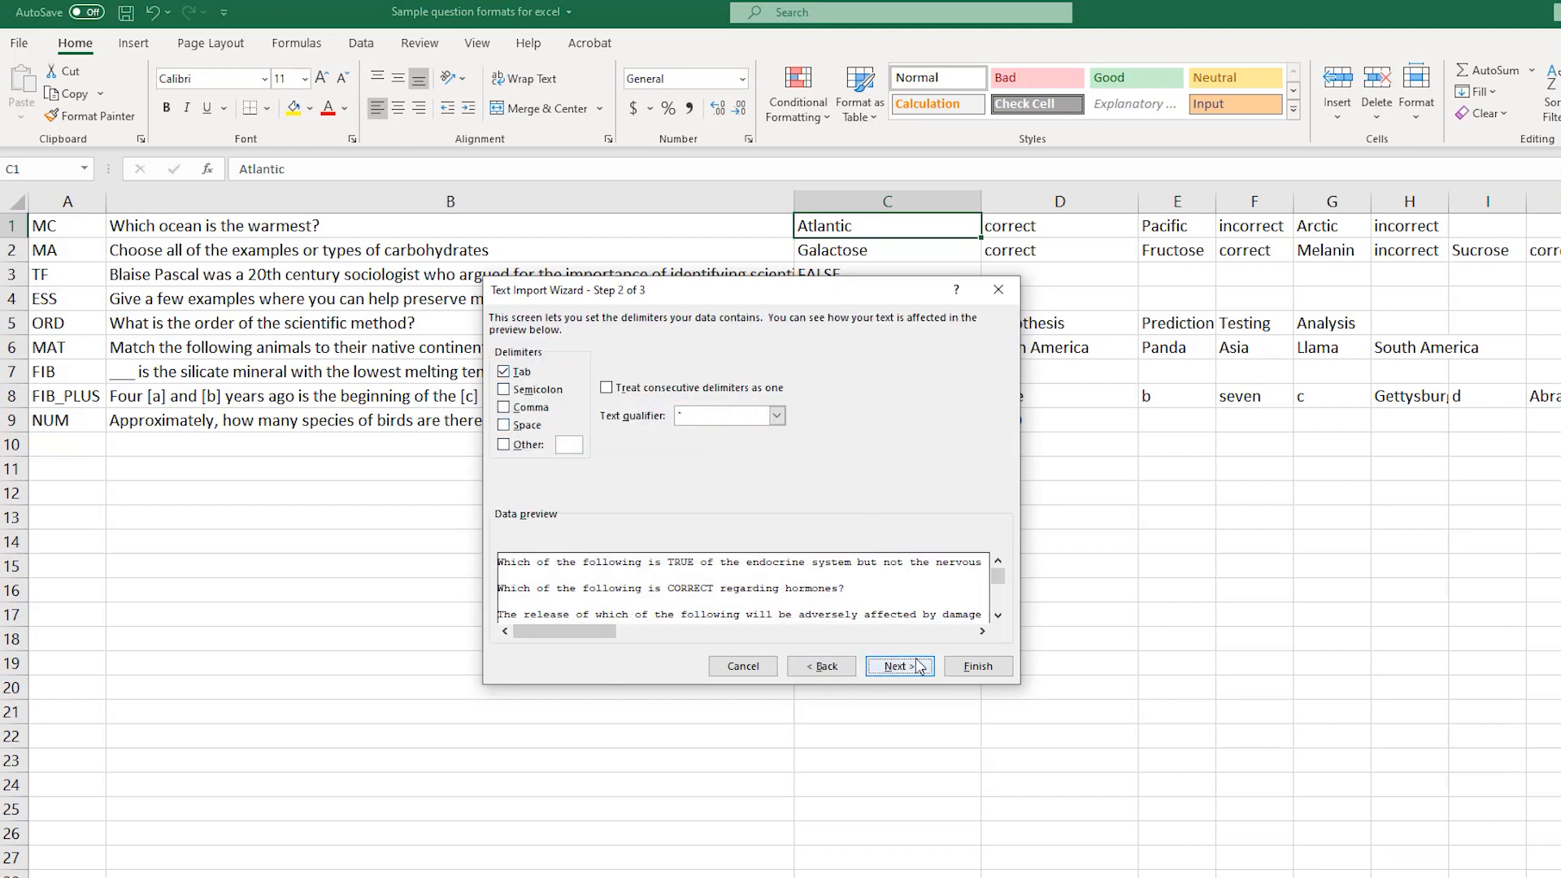
click(979, 666)
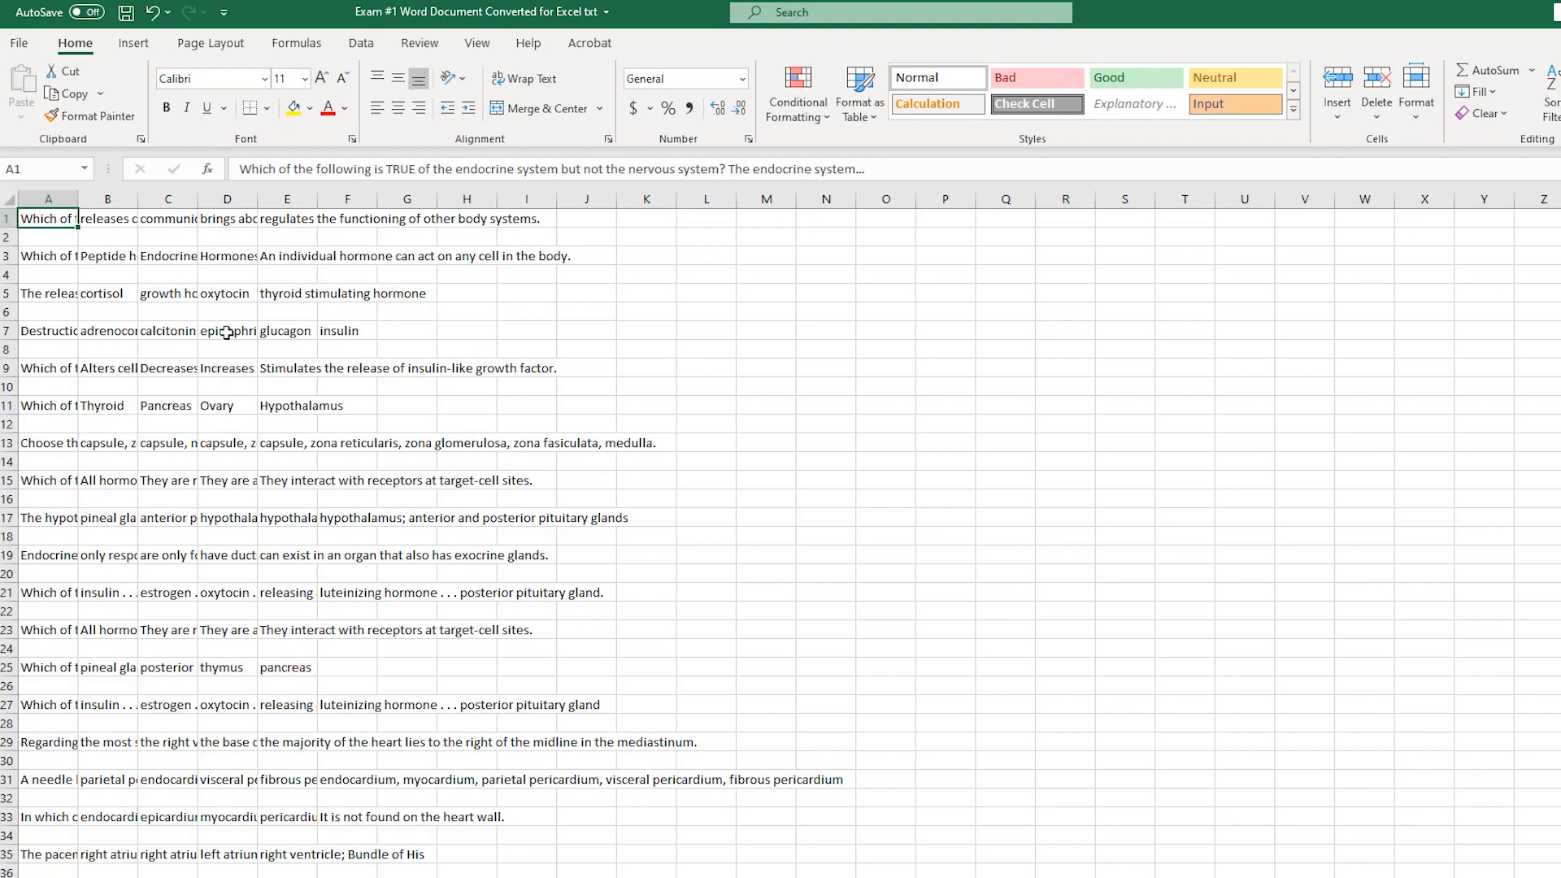
drag(78, 199, 1560, 198)
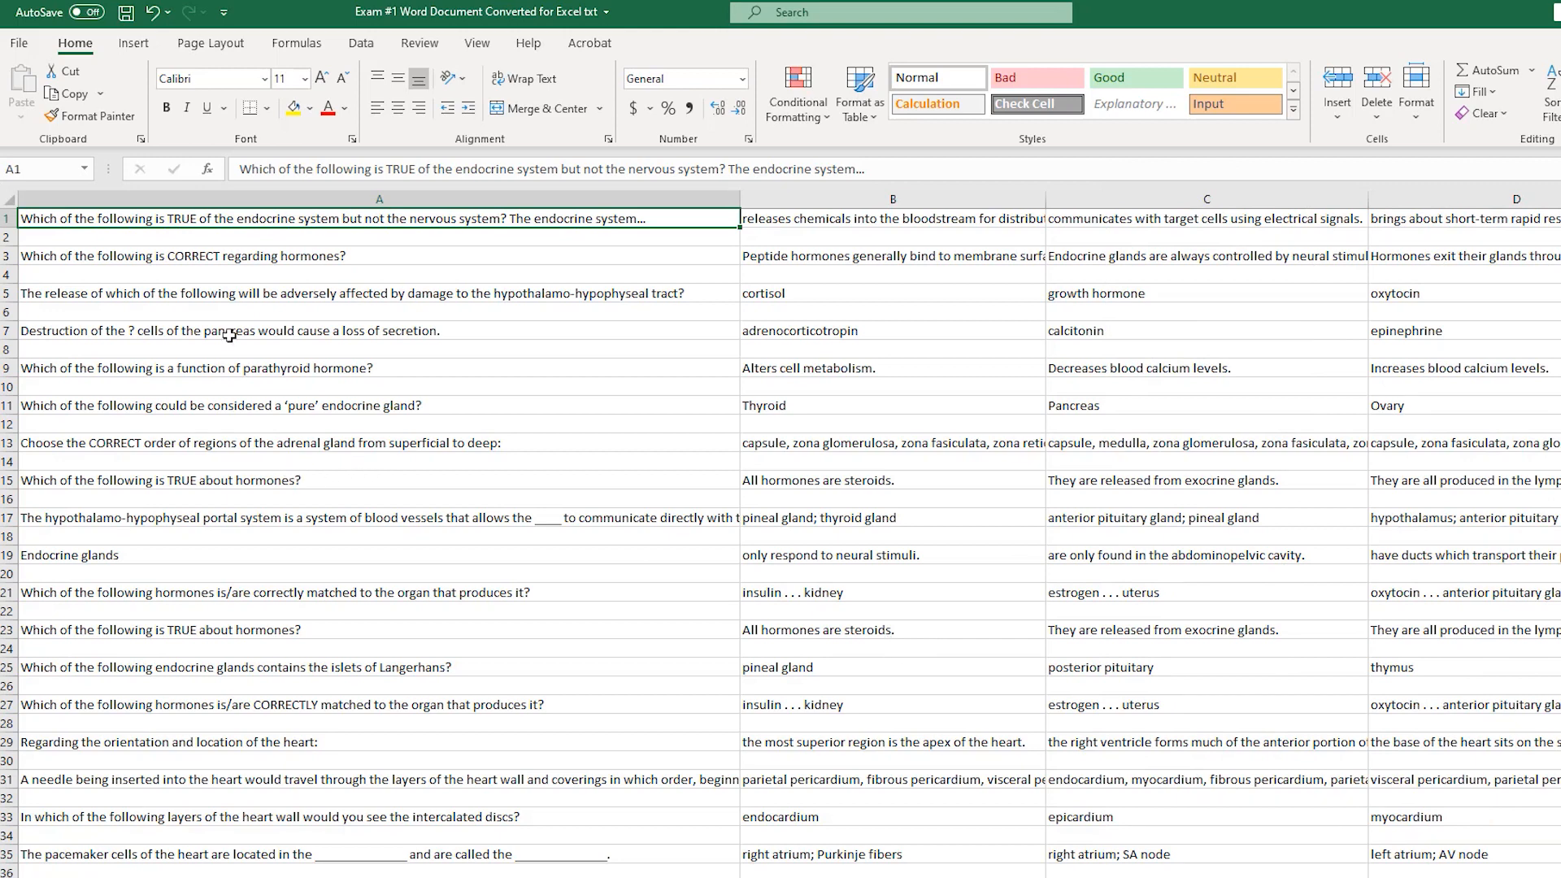
click(130, 195)
right_click(130, 196)
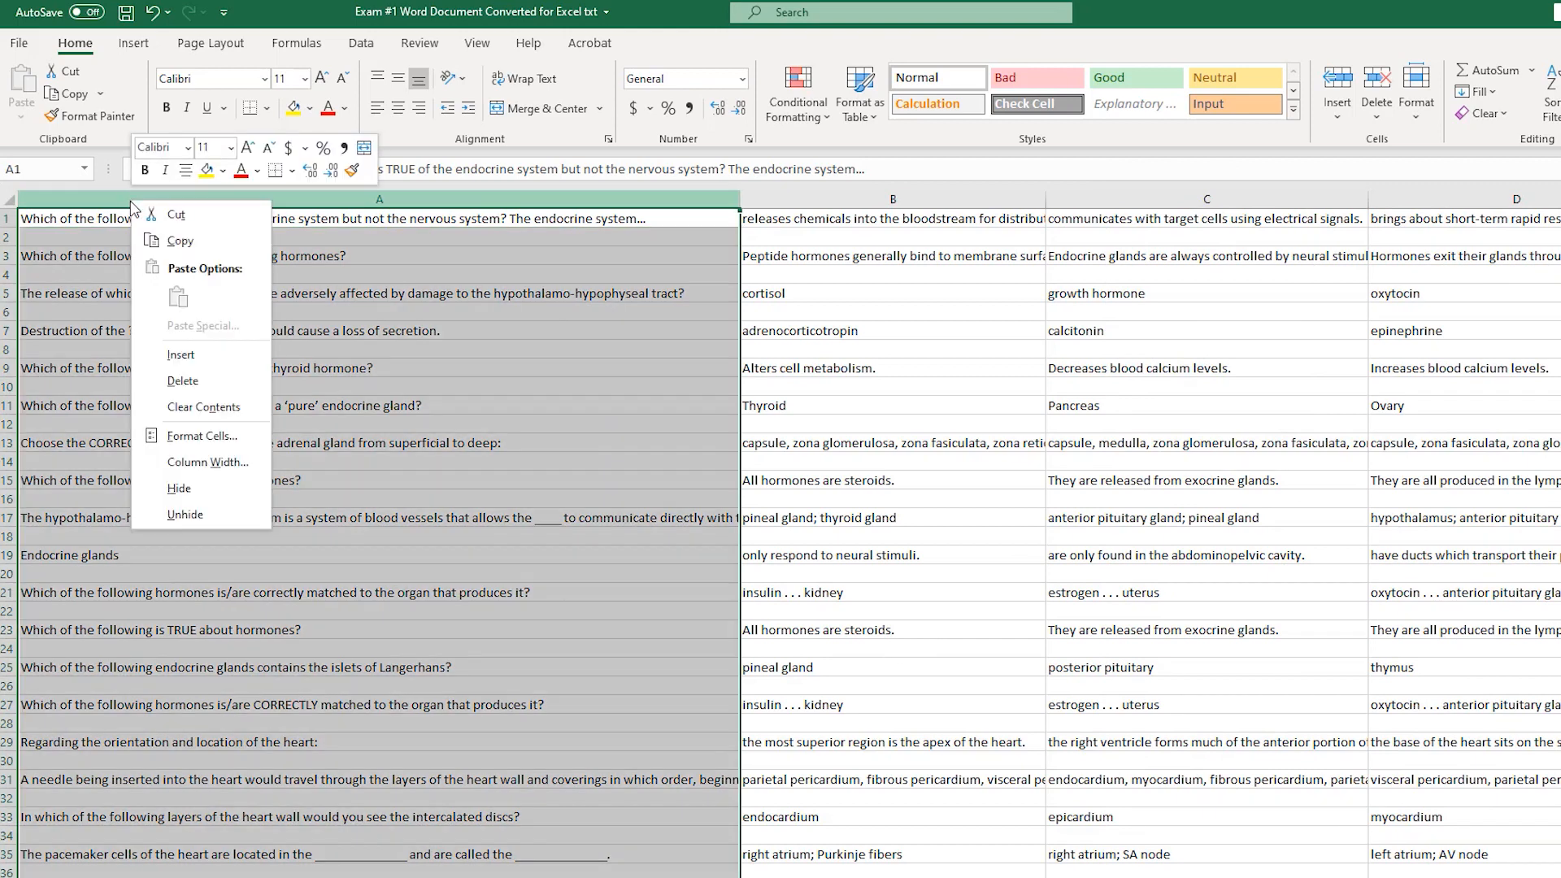
click(33, 200)
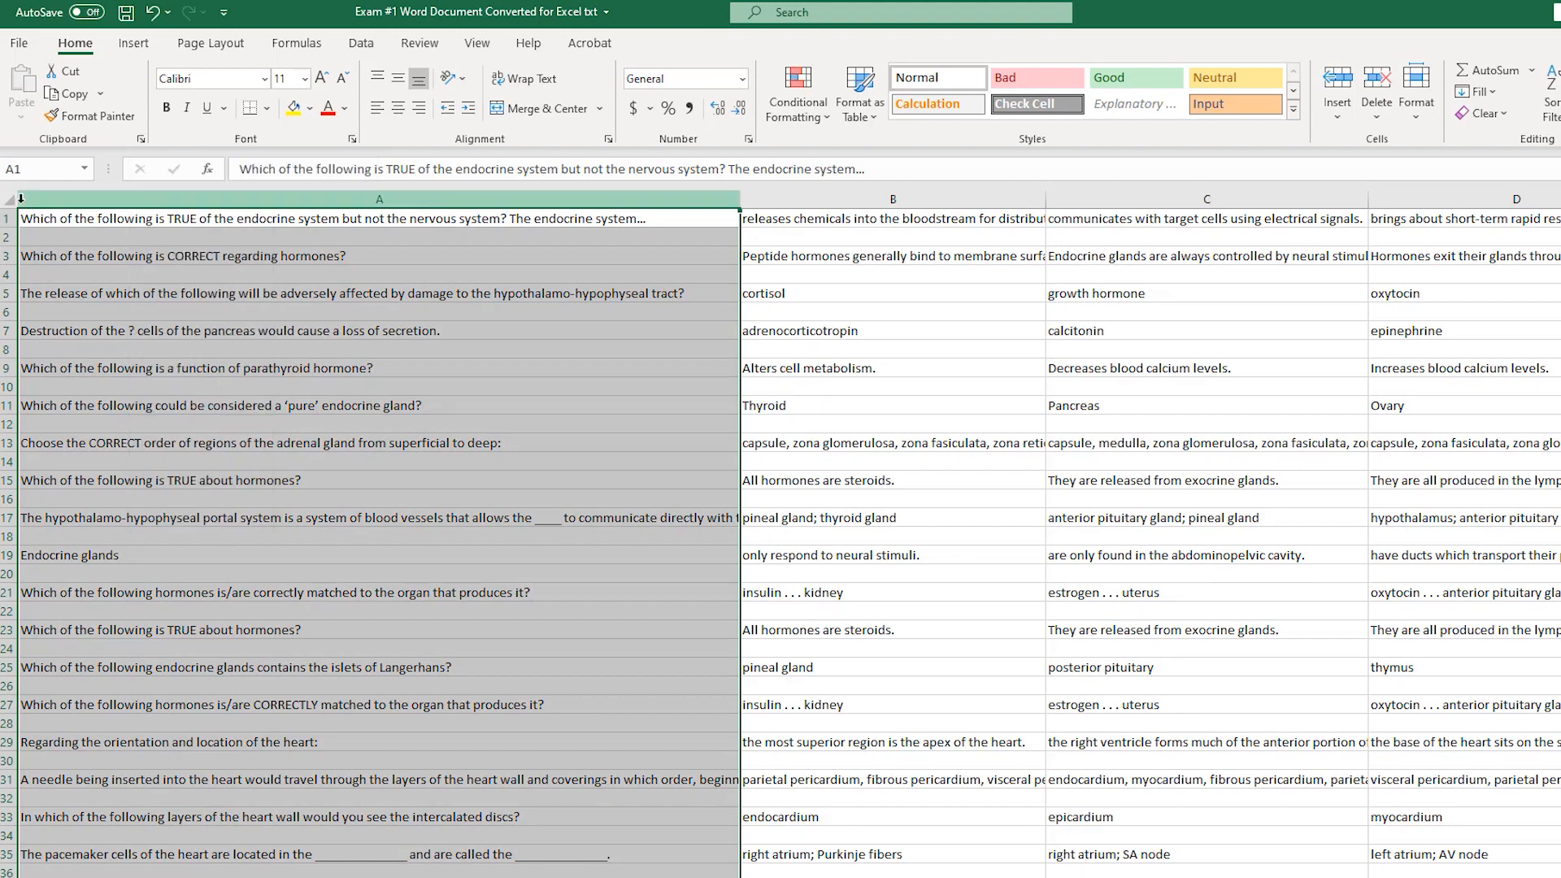
key(Down)
key(Down)
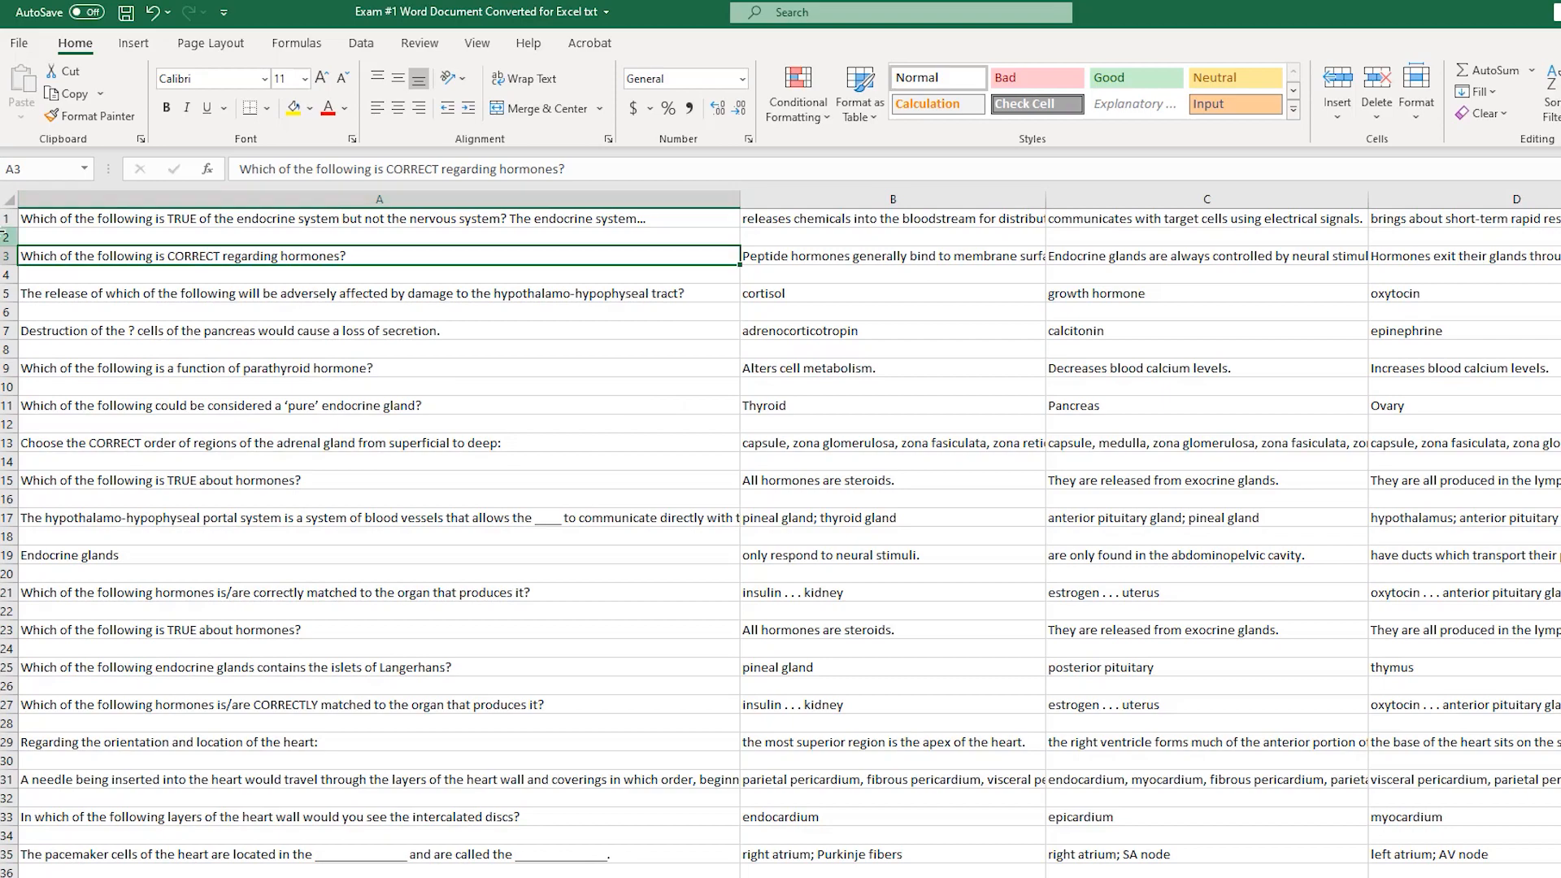
Step: Sort all the imported question rows from A to Z by column A to remove the blank rows between them, and check the list
click(8, 199)
scroll(8, 666, down, 20)
scroll(781, 542, down, 5)
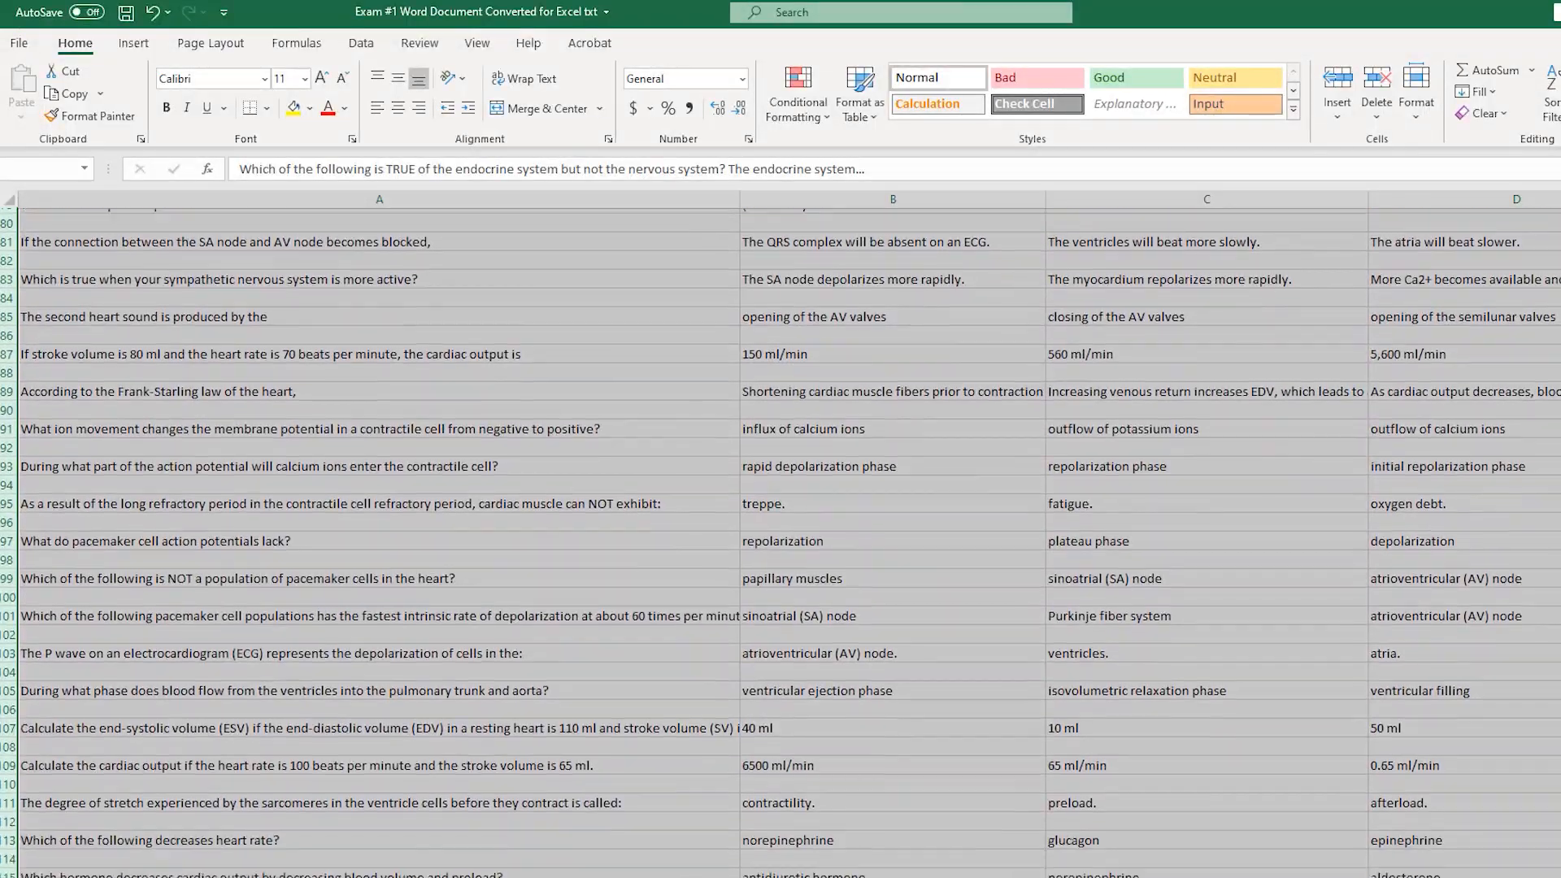
drag(32, 877, 50, 779)
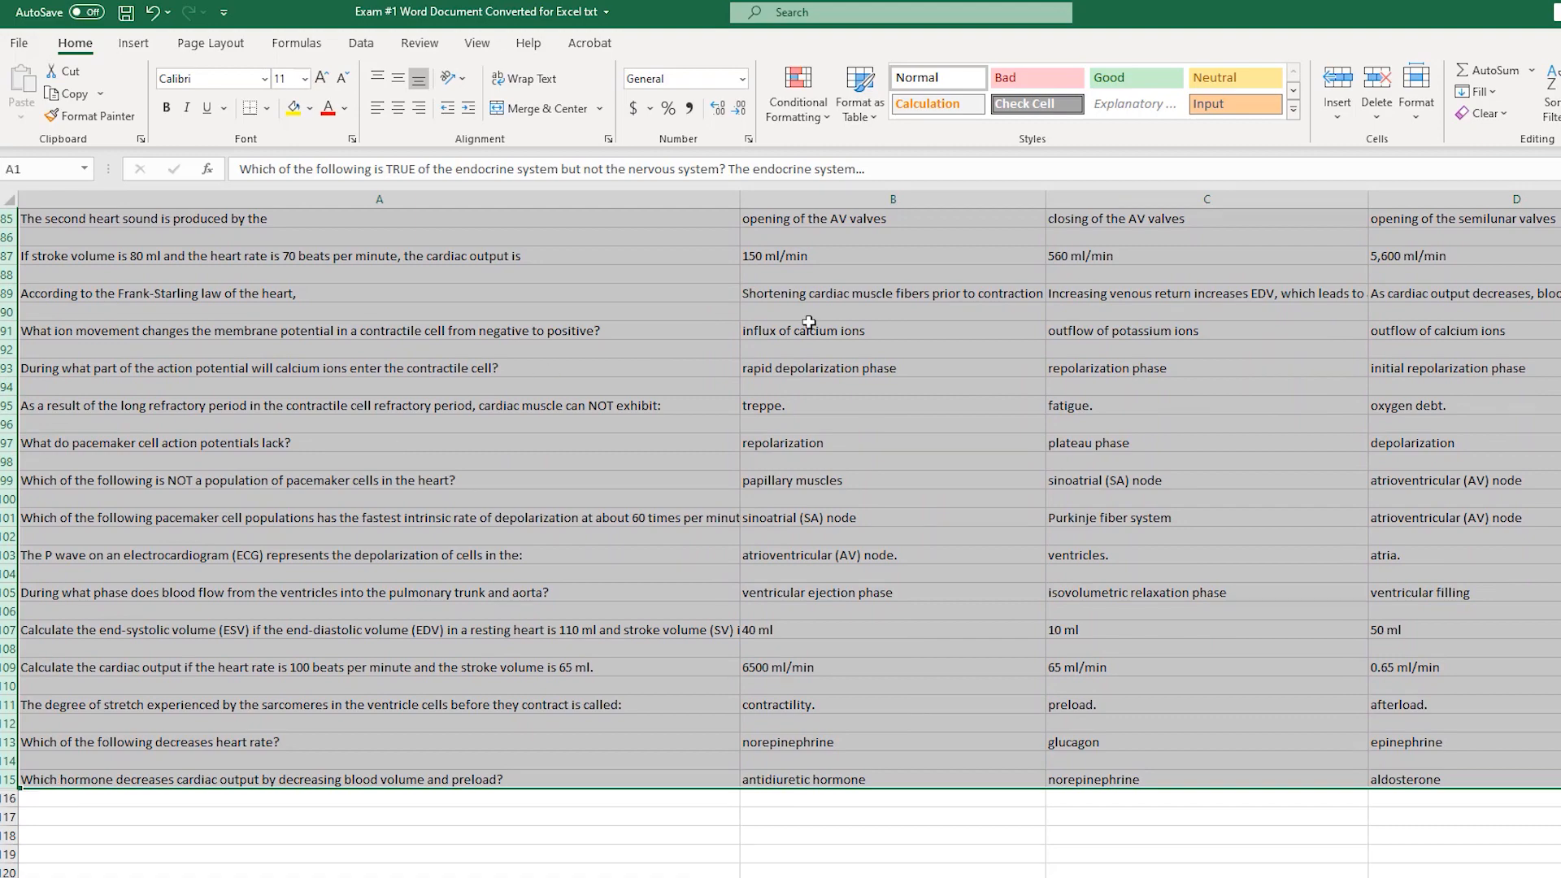
scroll(366, 487, up, 20)
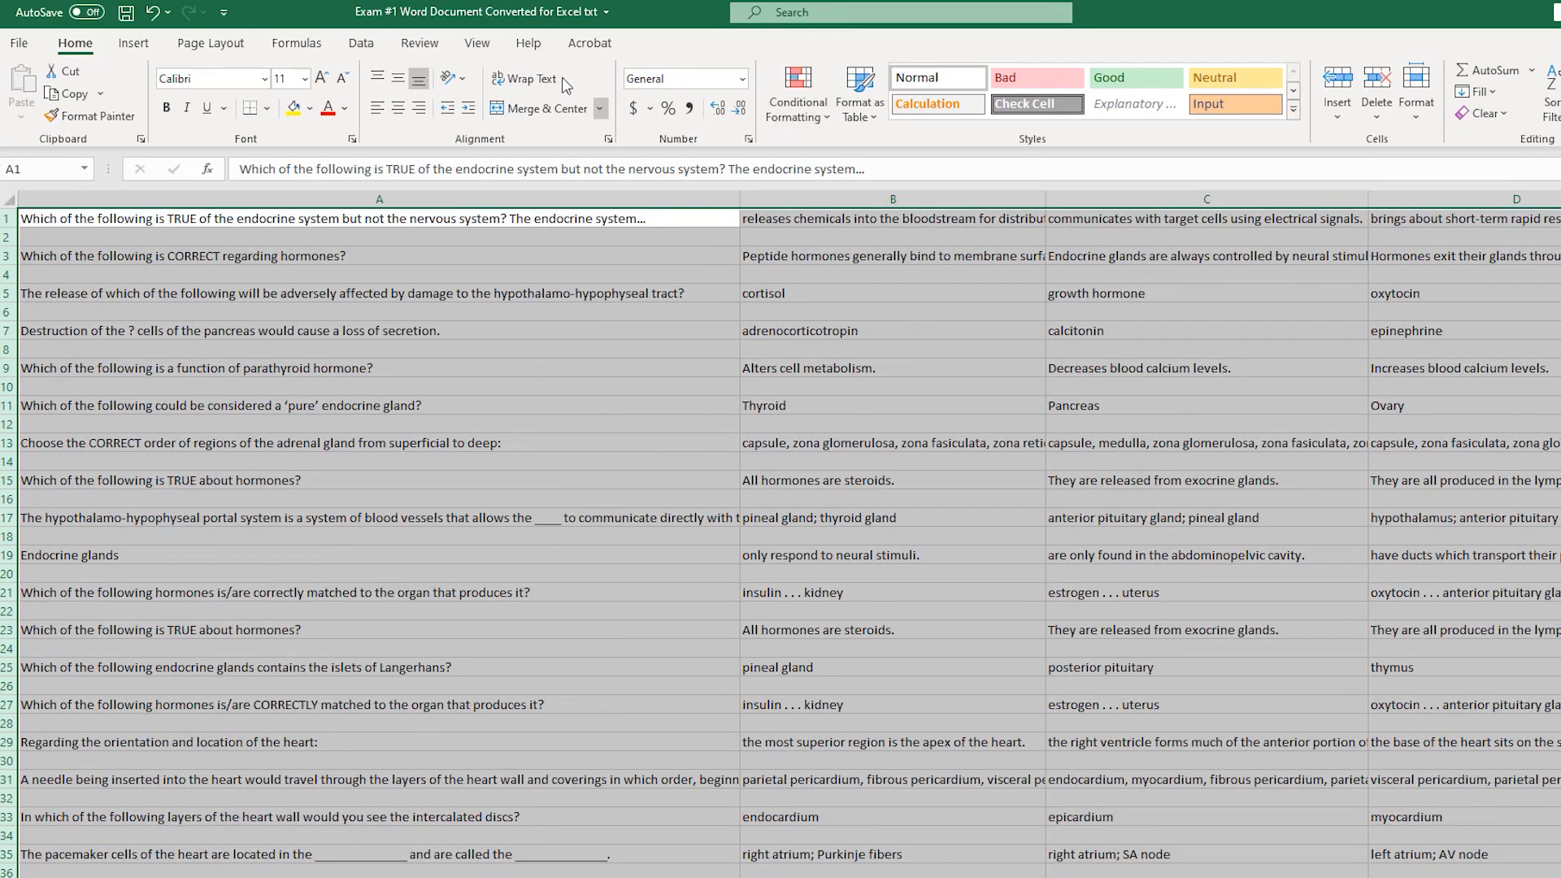
click(361, 43)
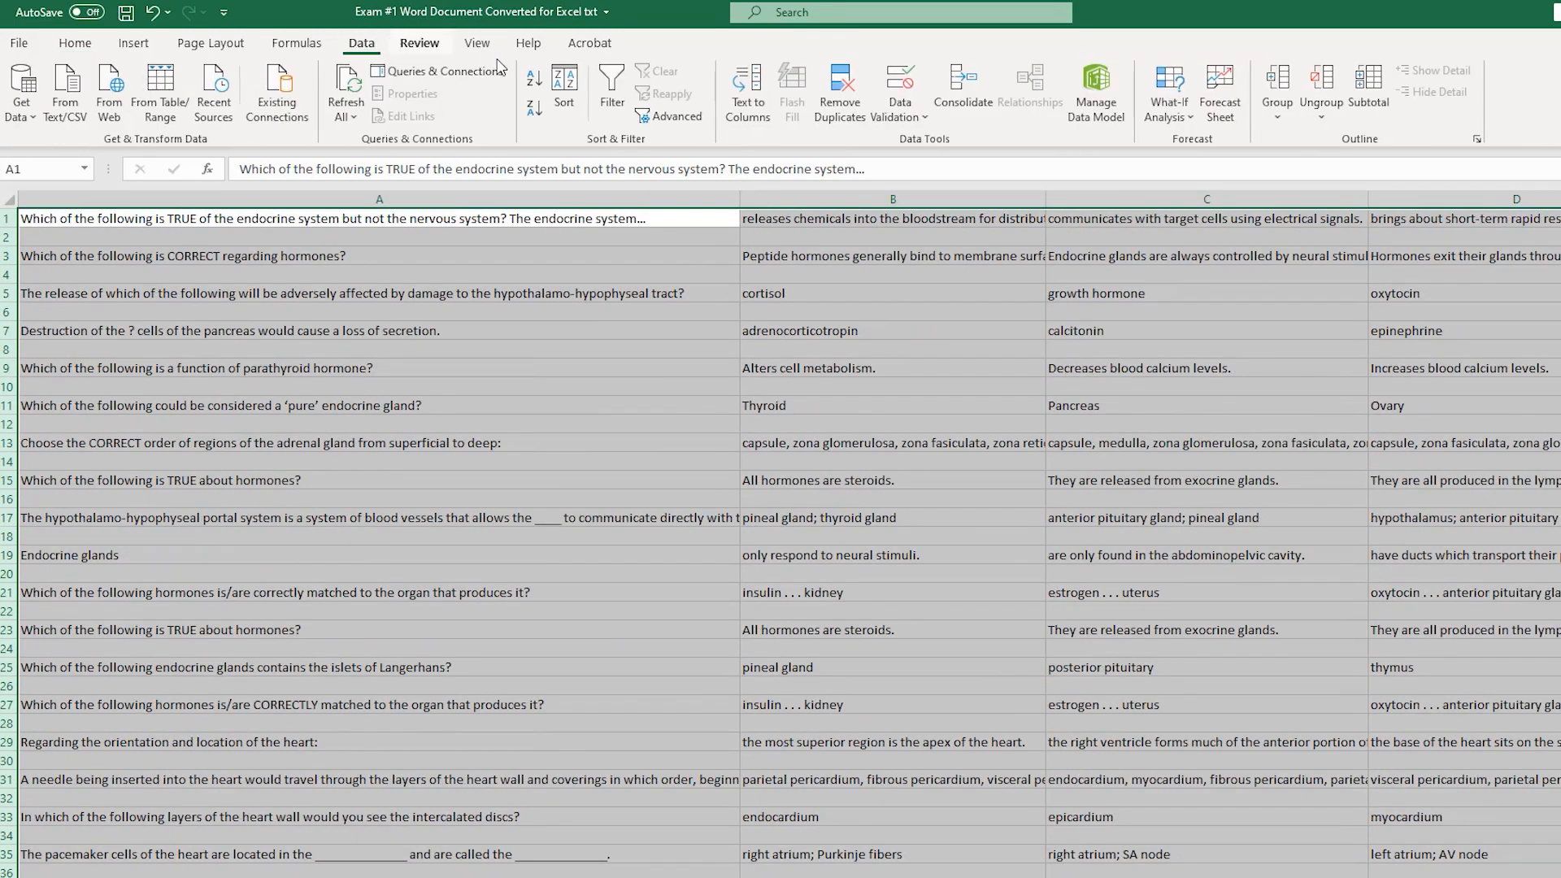
click(534, 78)
click(407, 405)
scroll(483, 509, down, 12)
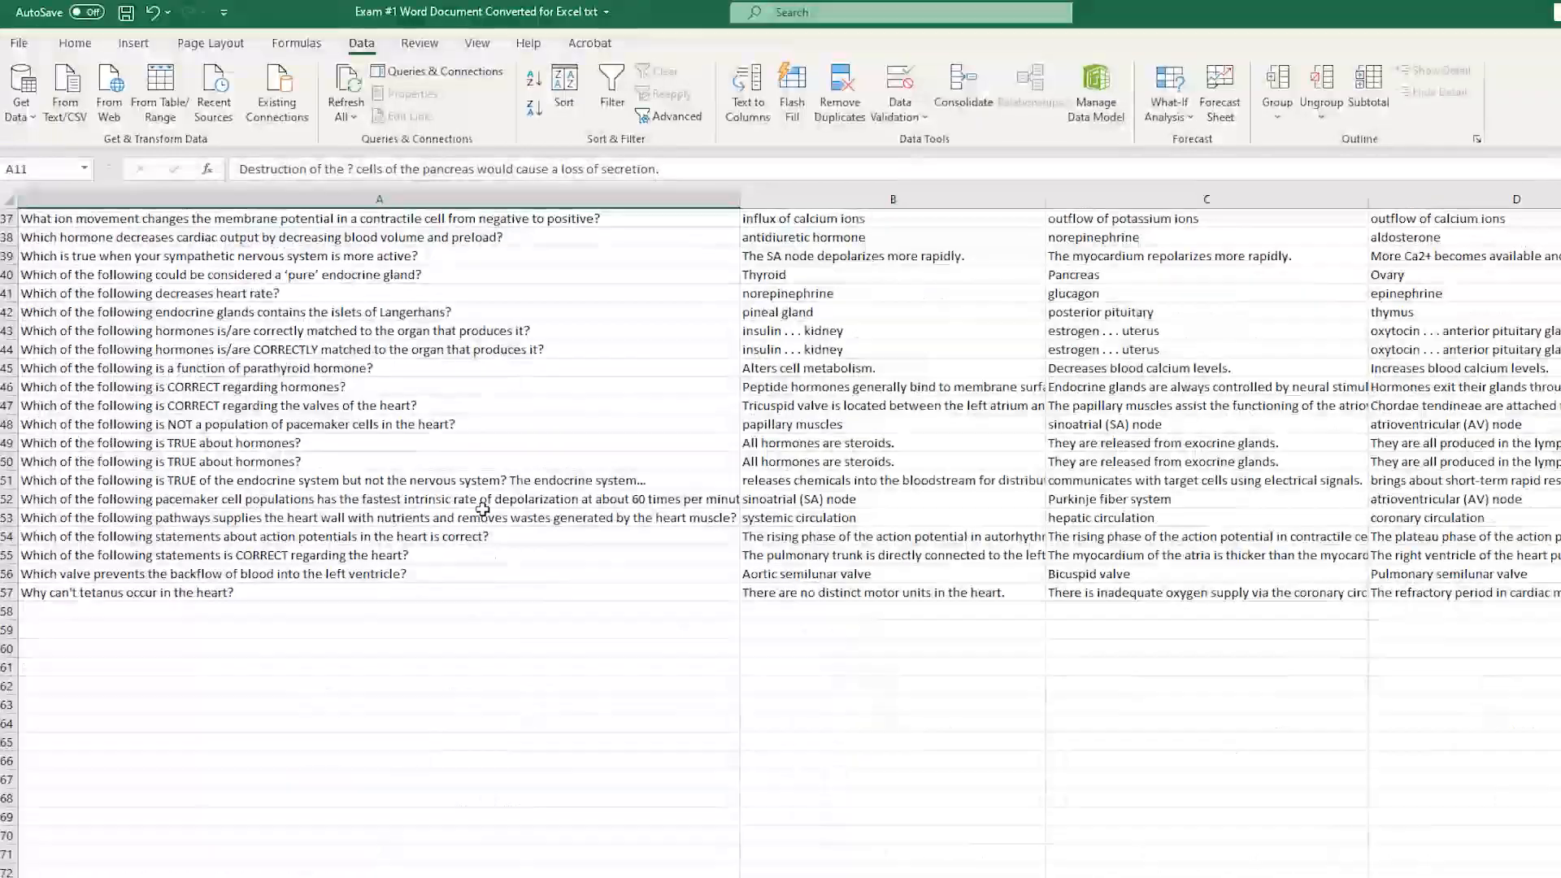
scroll(219, 606, up, 12)
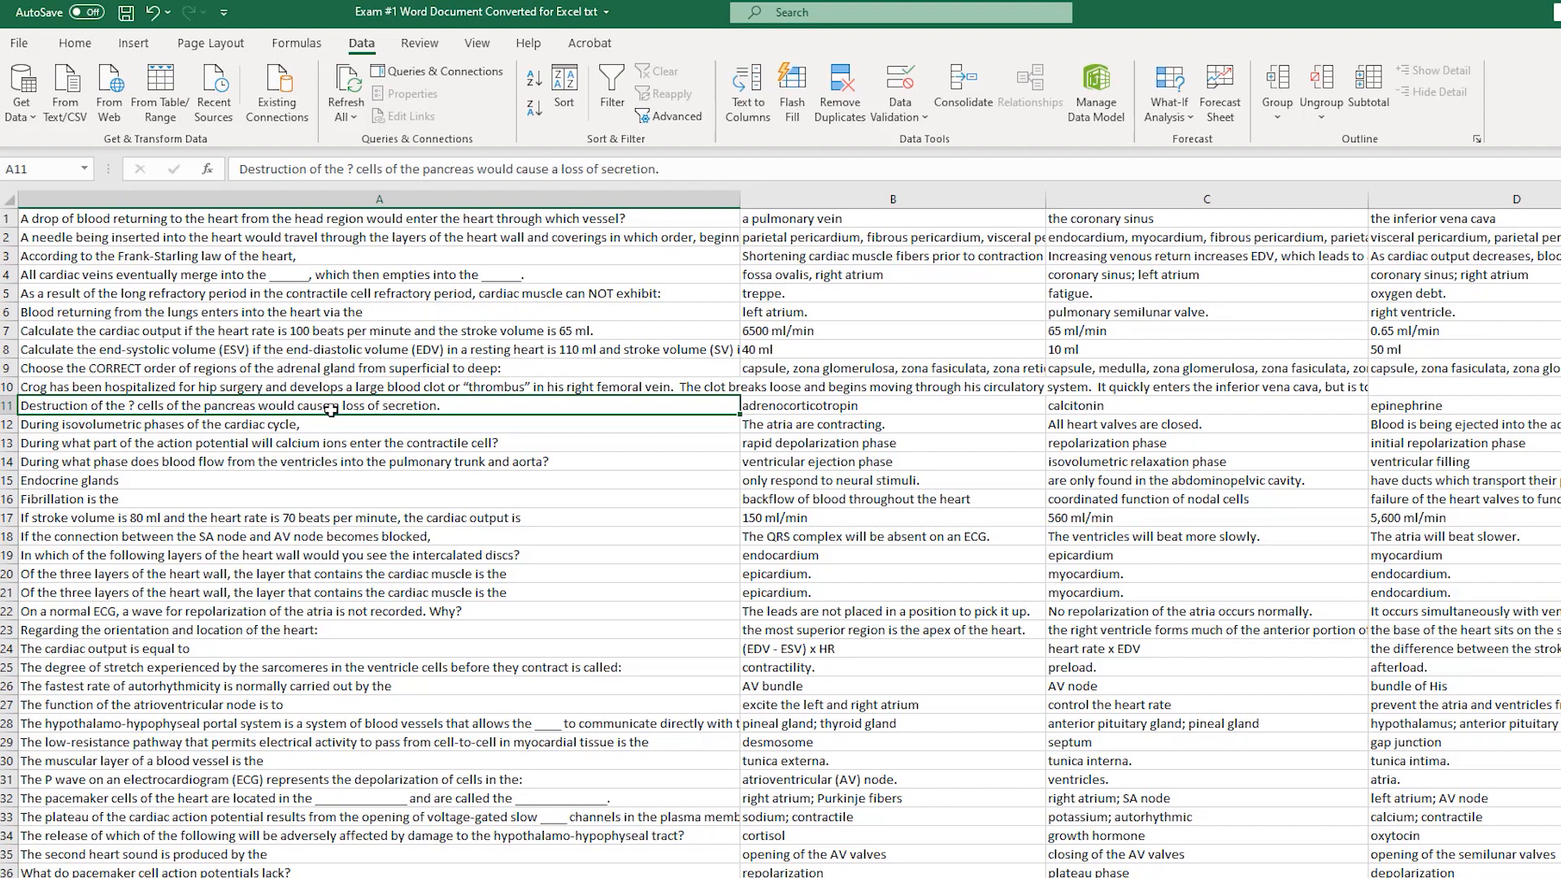
click(409, 351)
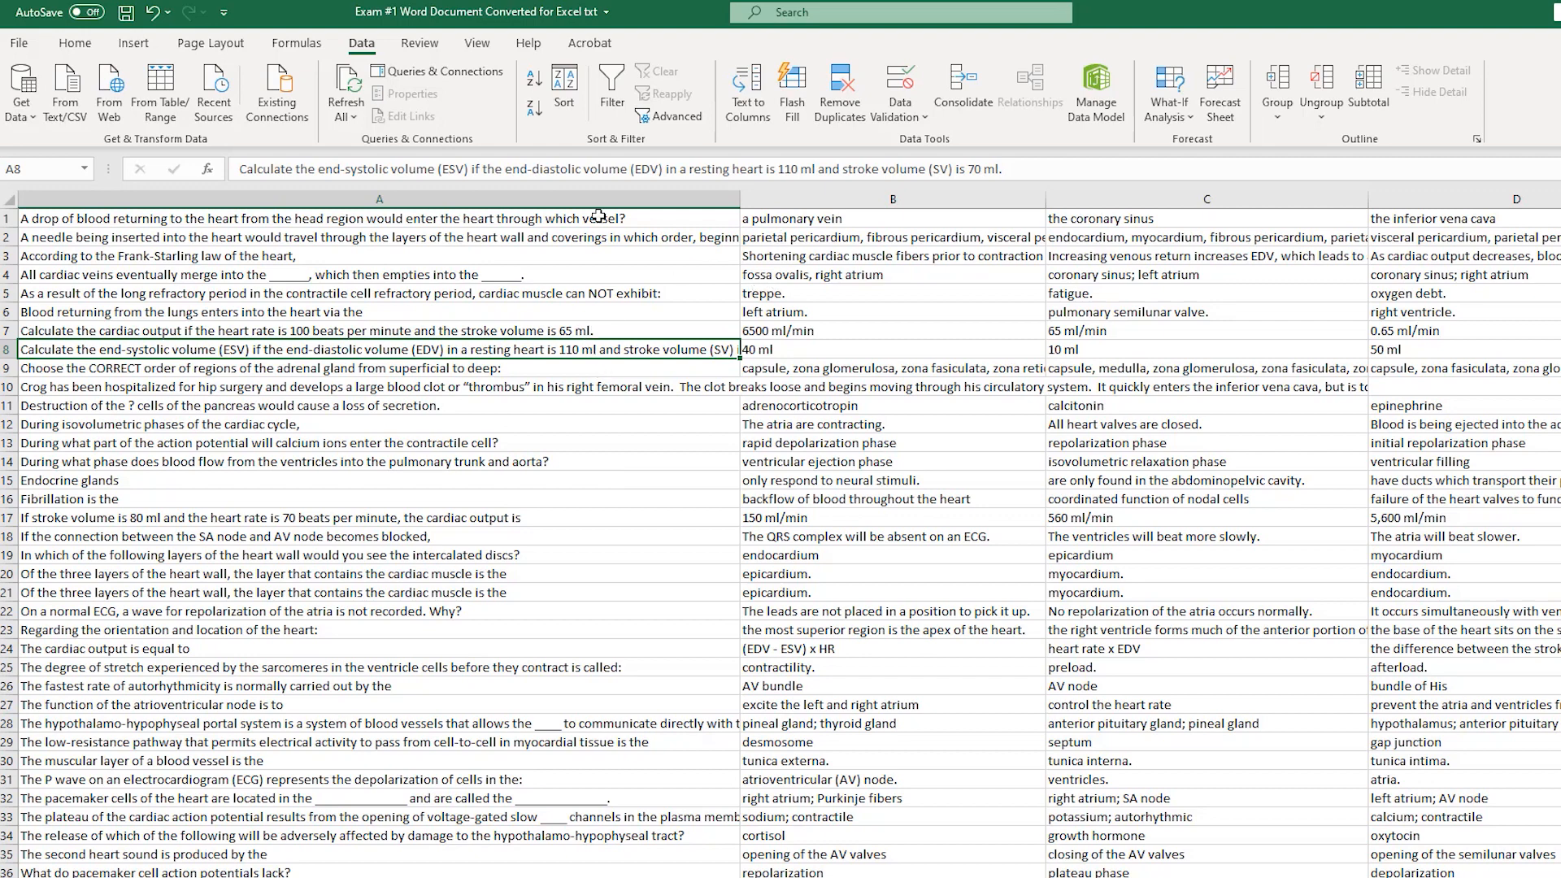
Step: Insert a blank column before the question text in column A
click(127, 193)
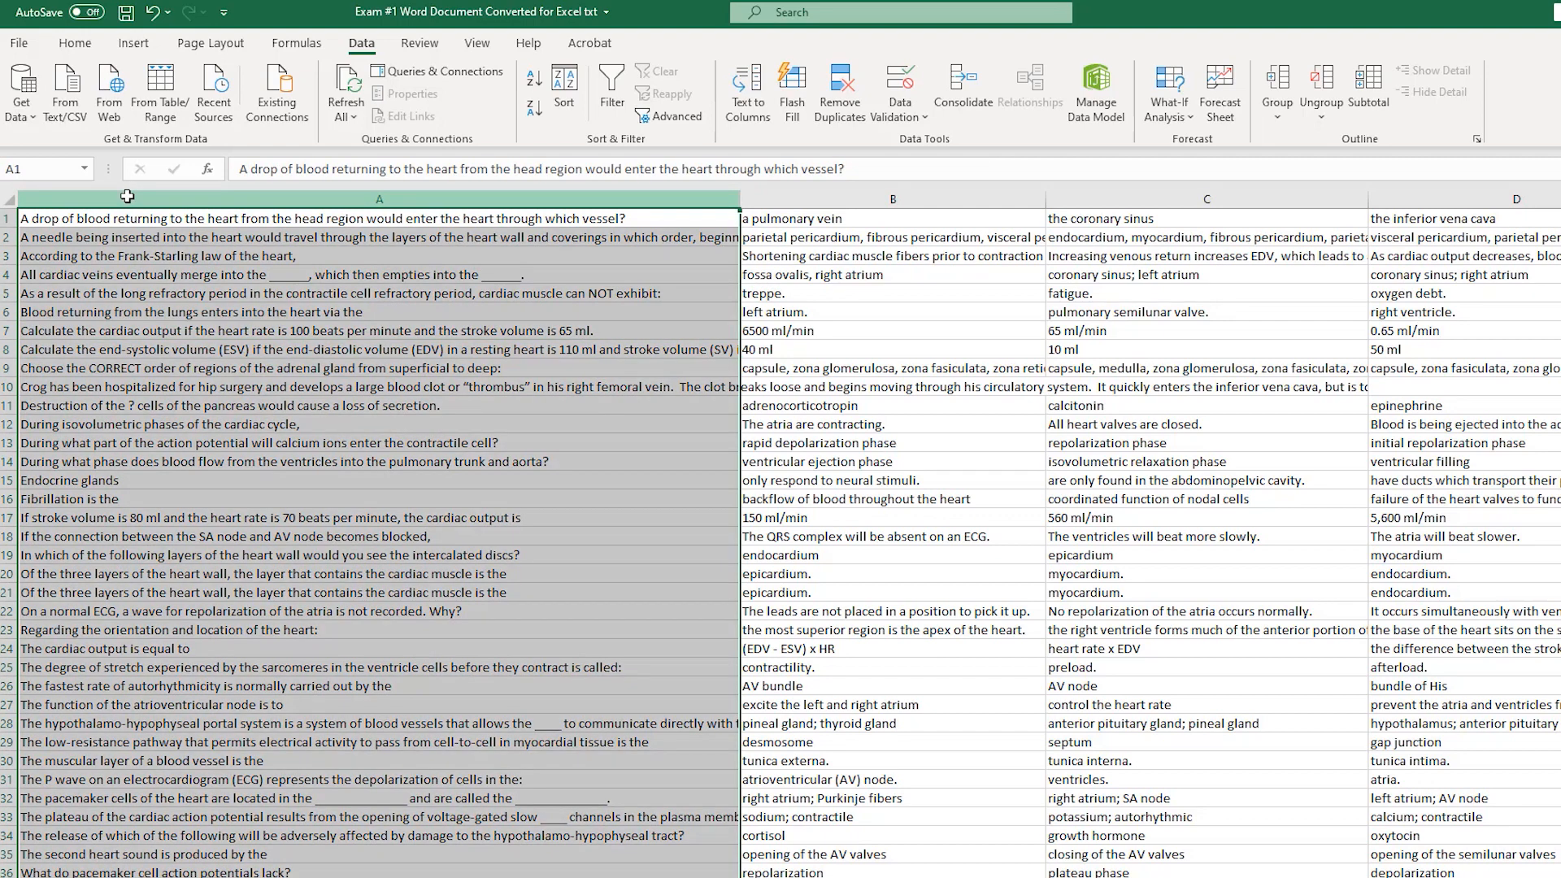
right_click(128, 200)
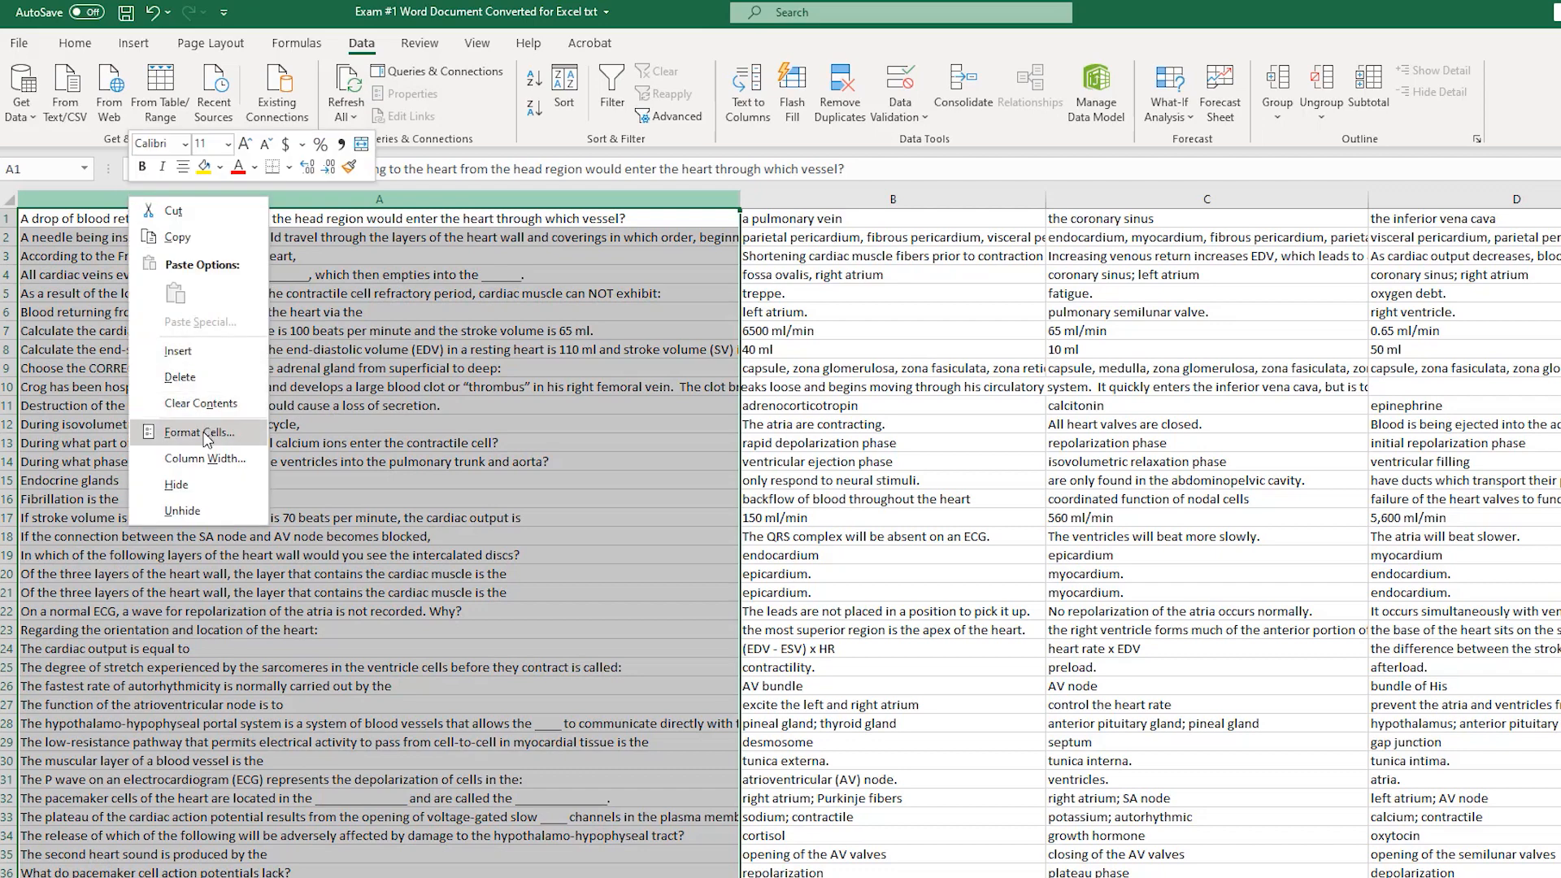
click(178, 350)
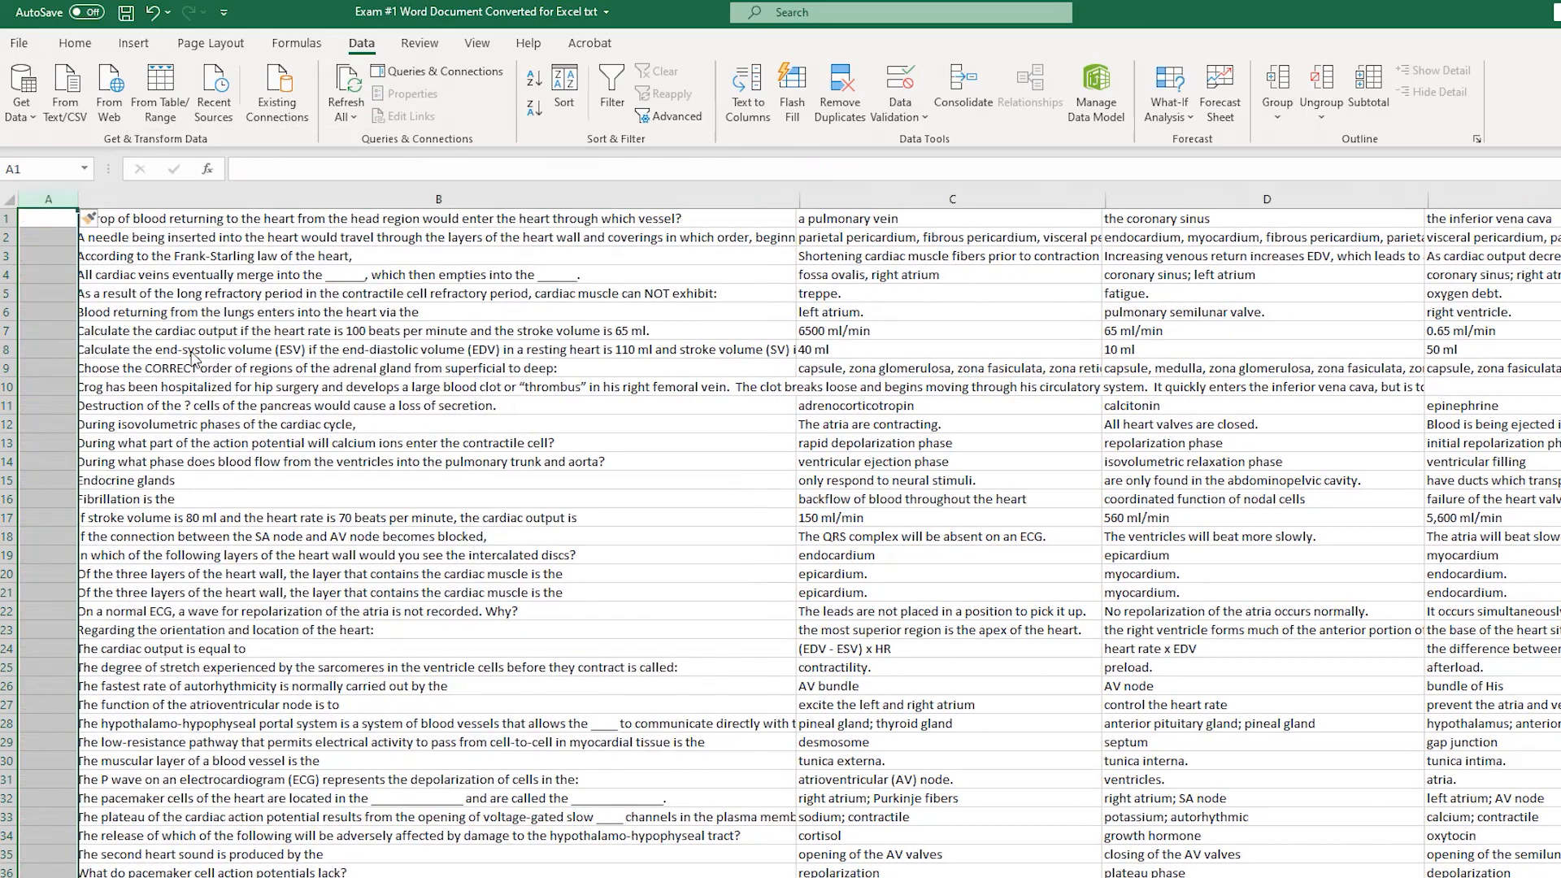
Step: Enter MC in cell A1 and fill it down column A for all question rows
click(47, 221)
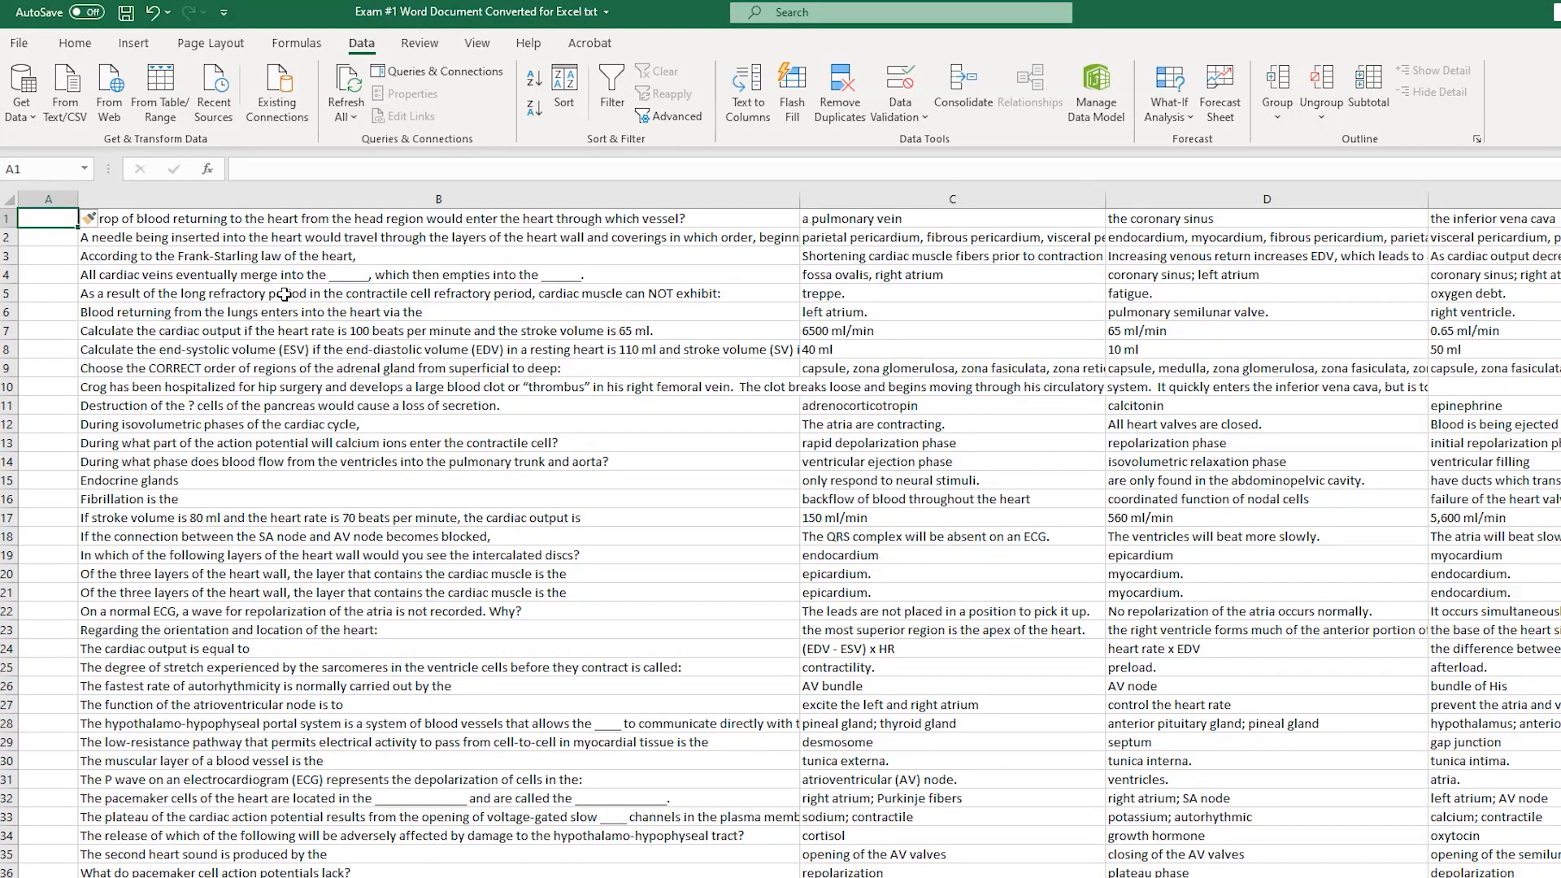
text(MC)
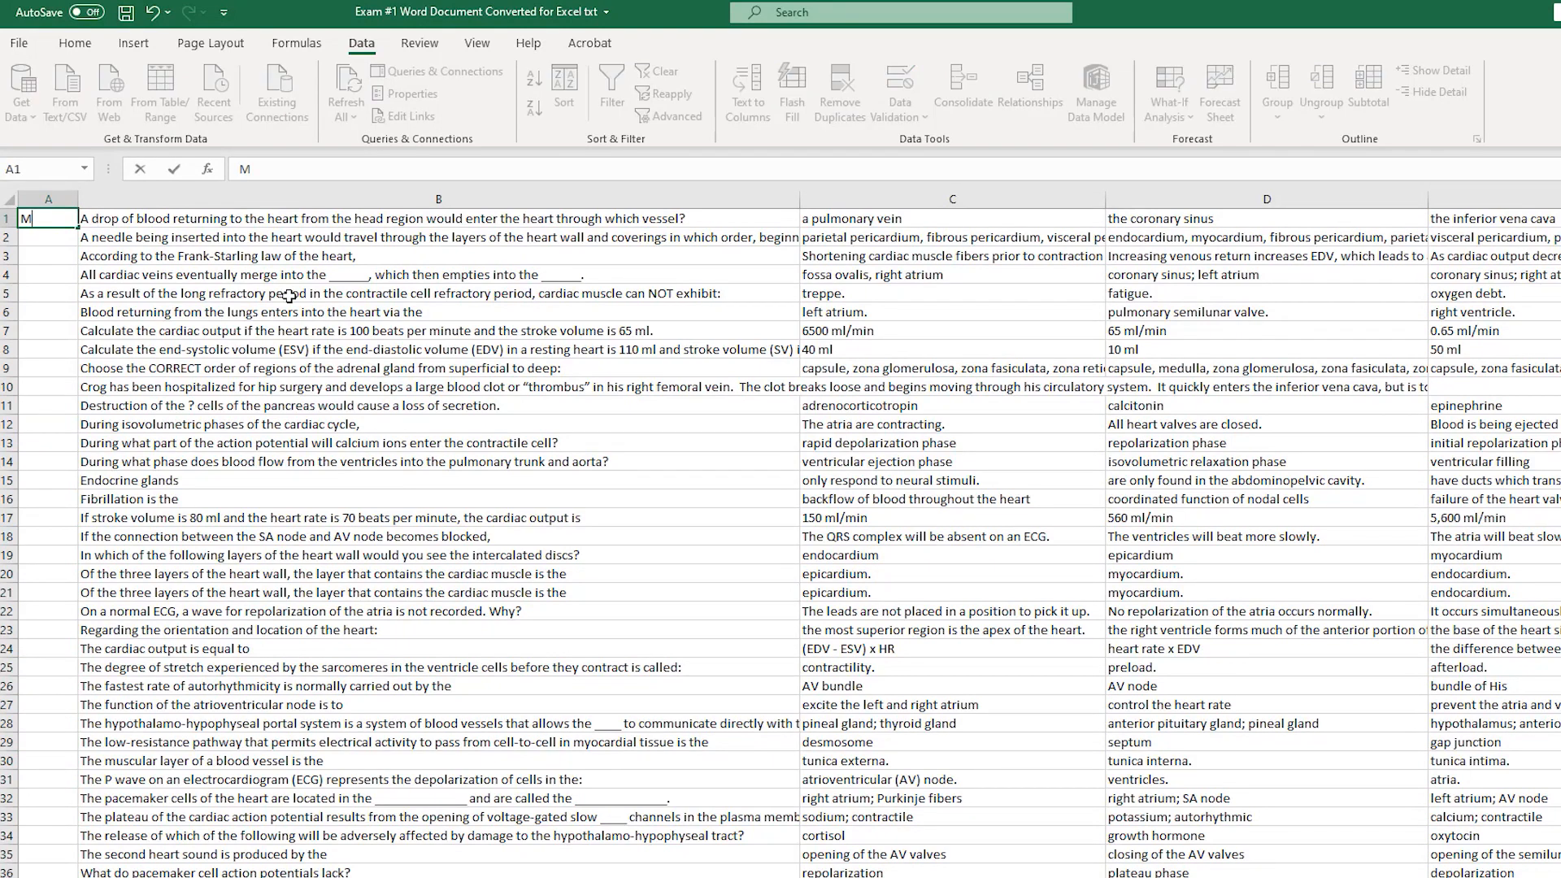
click(48, 248)
click(57, 225)
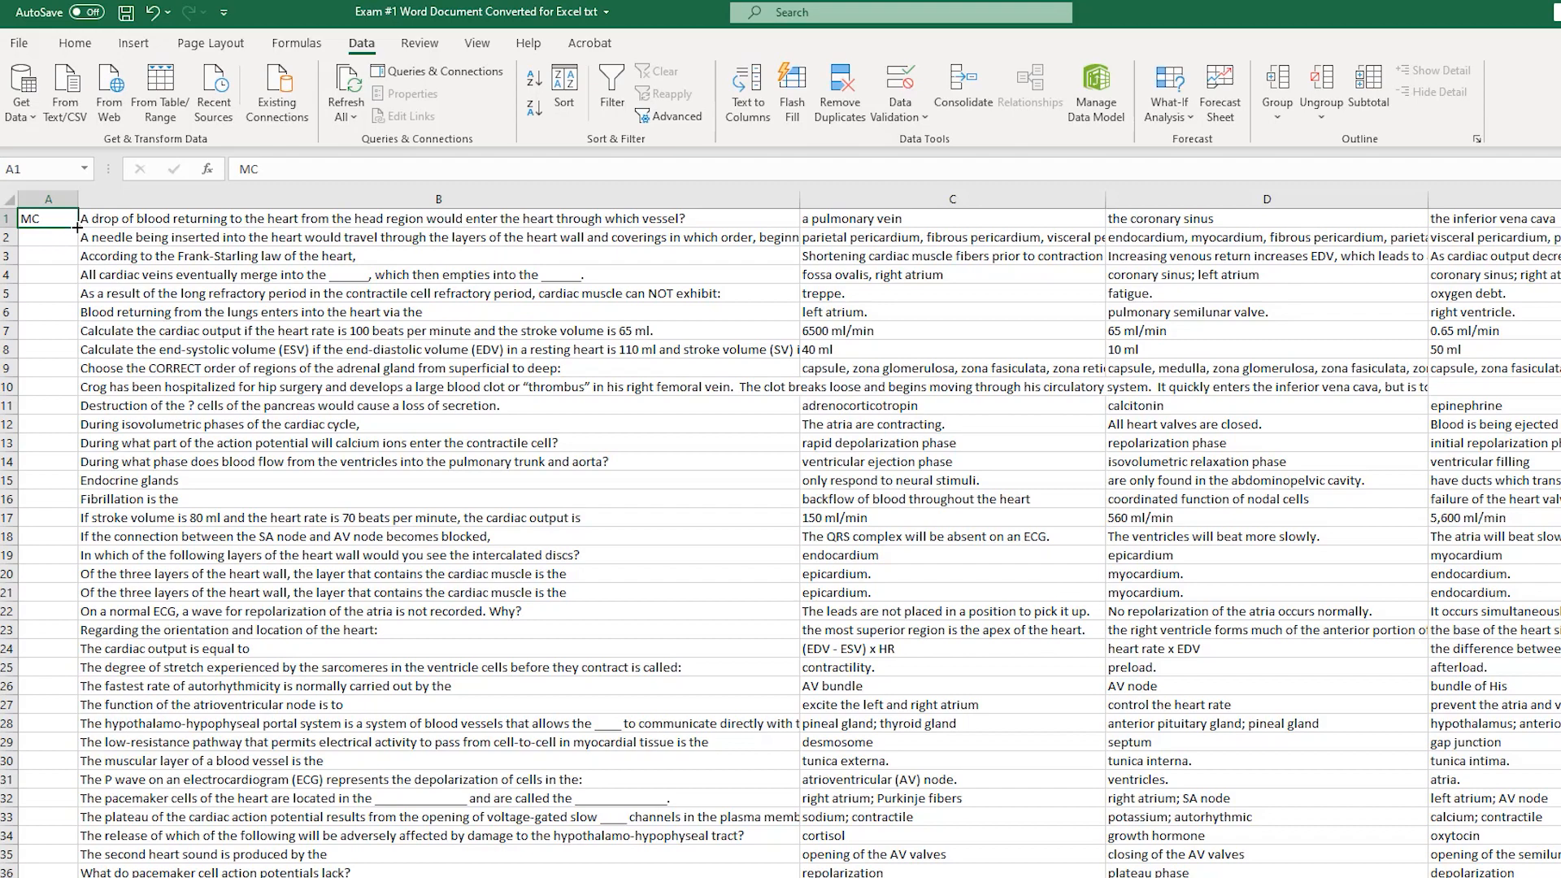
drag(77, 231, 81, 874)
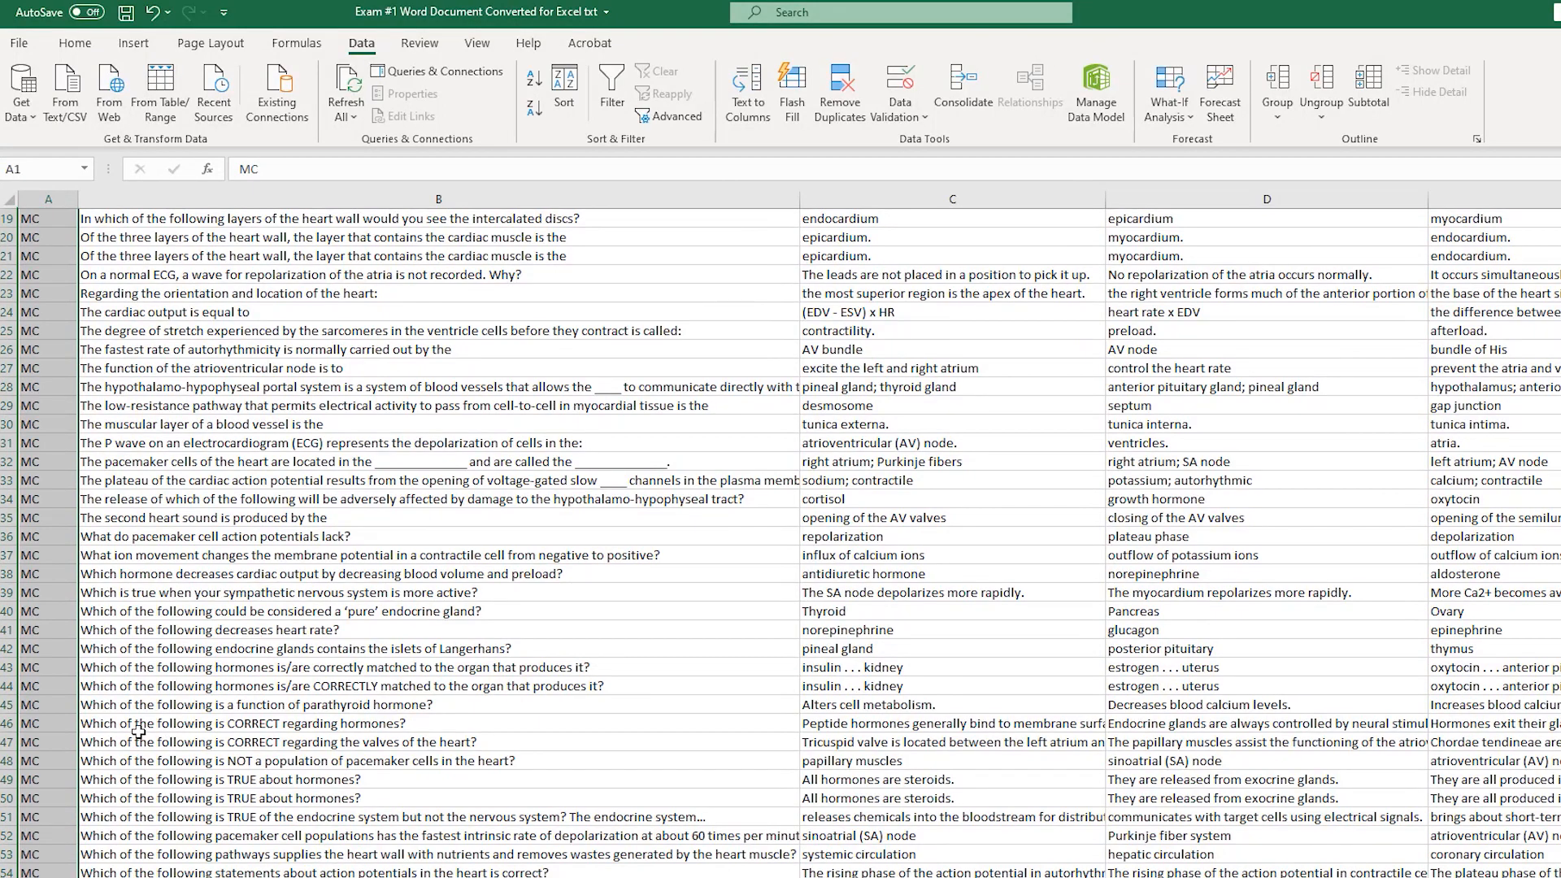
scroll(163, 727, up, 6)
click(458, 532)
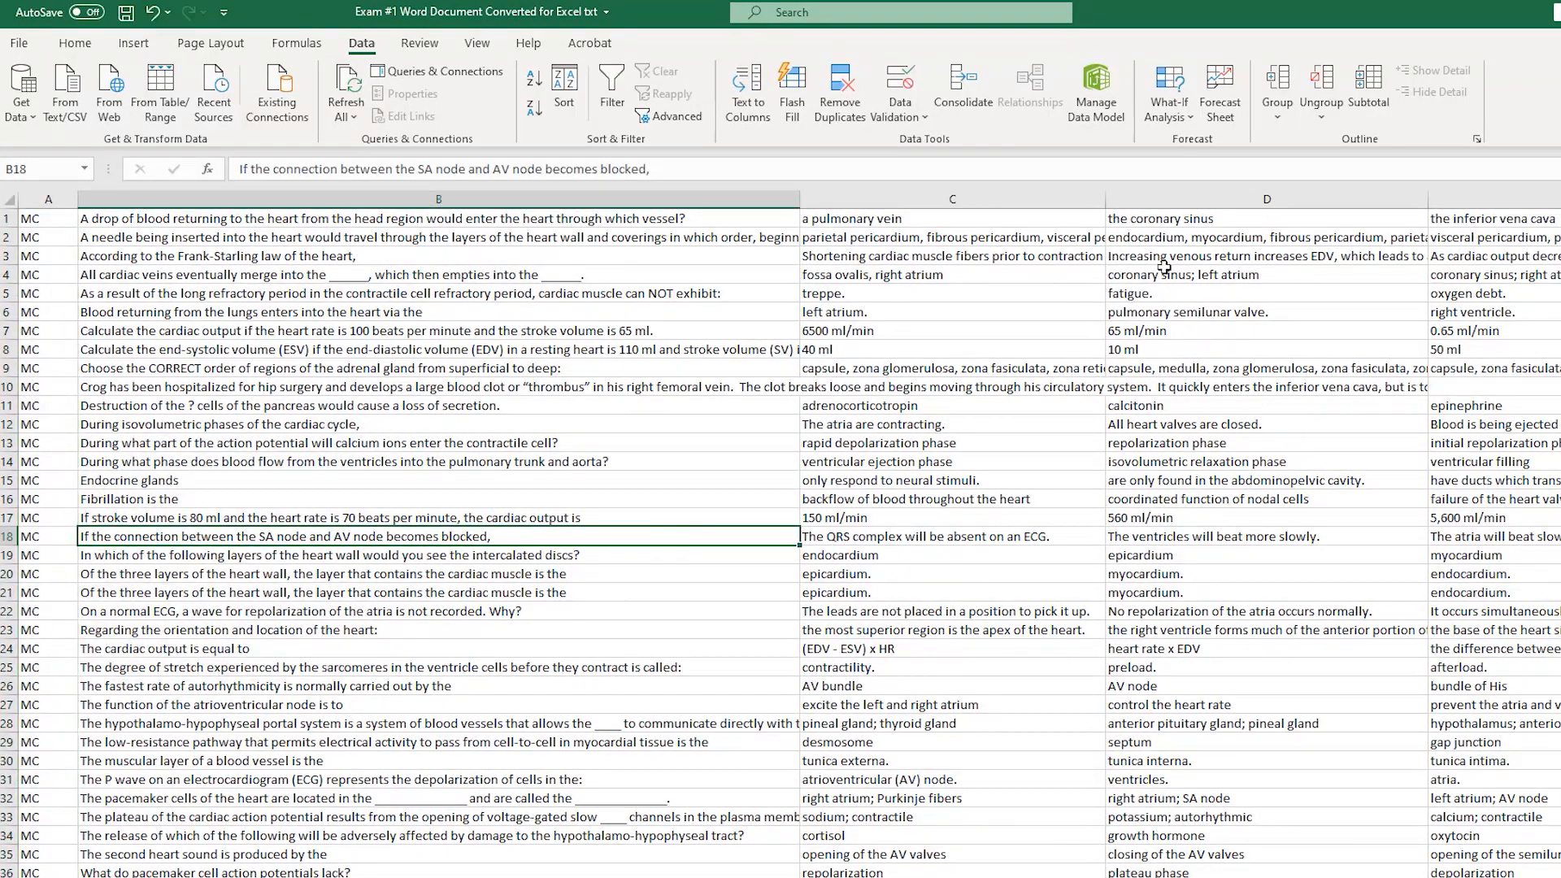
Step: Insert blank columns D and F, directly after the first and second answer choice columns
click(1183, 199)
right_click(1182, 203)
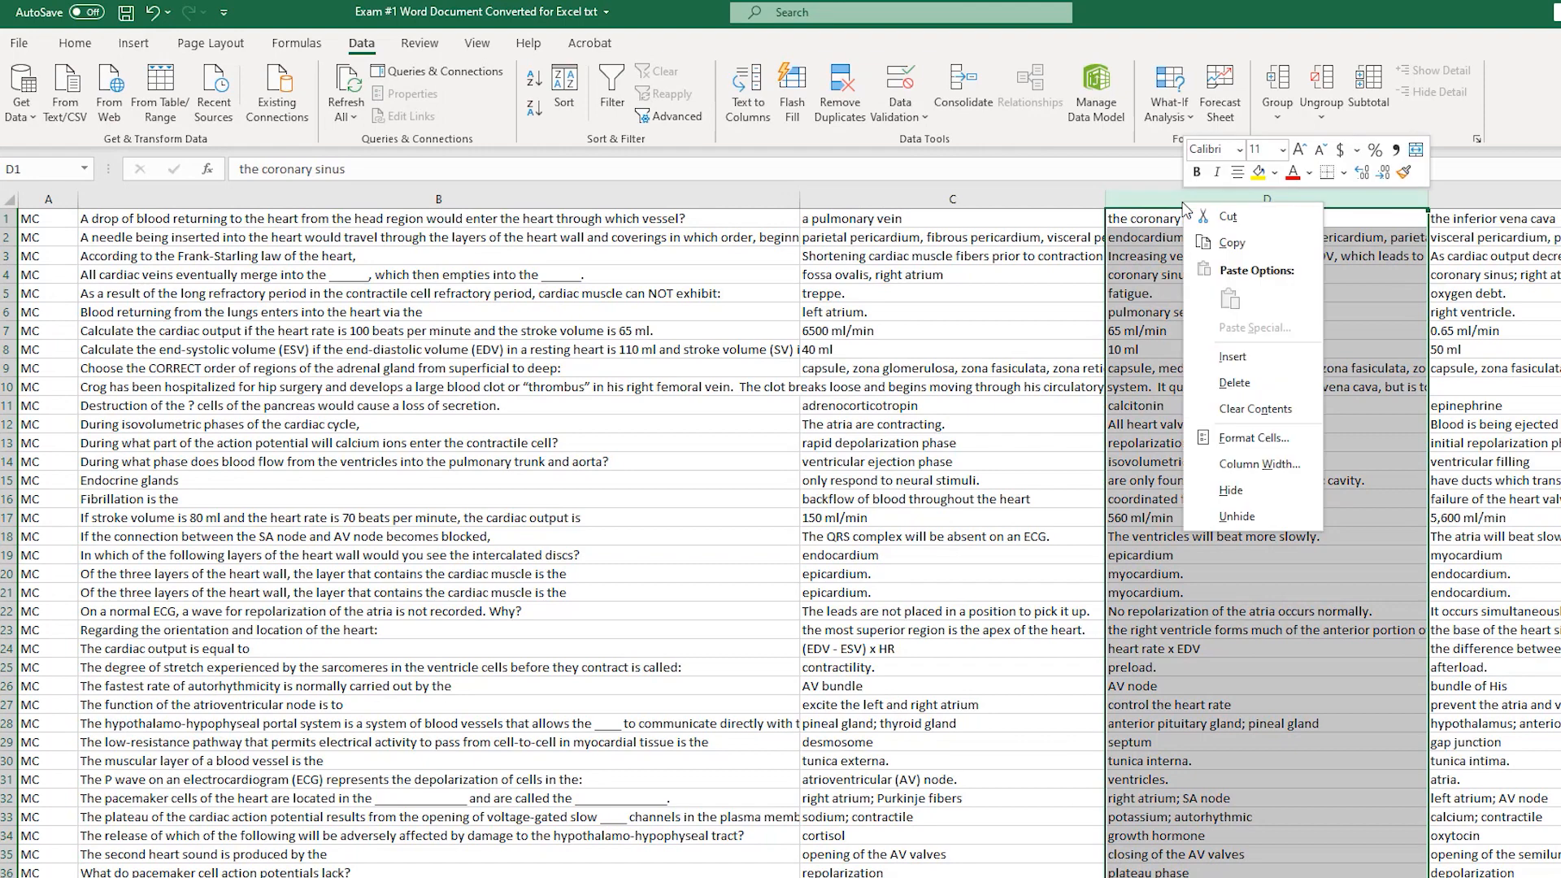
click(1232, 358)
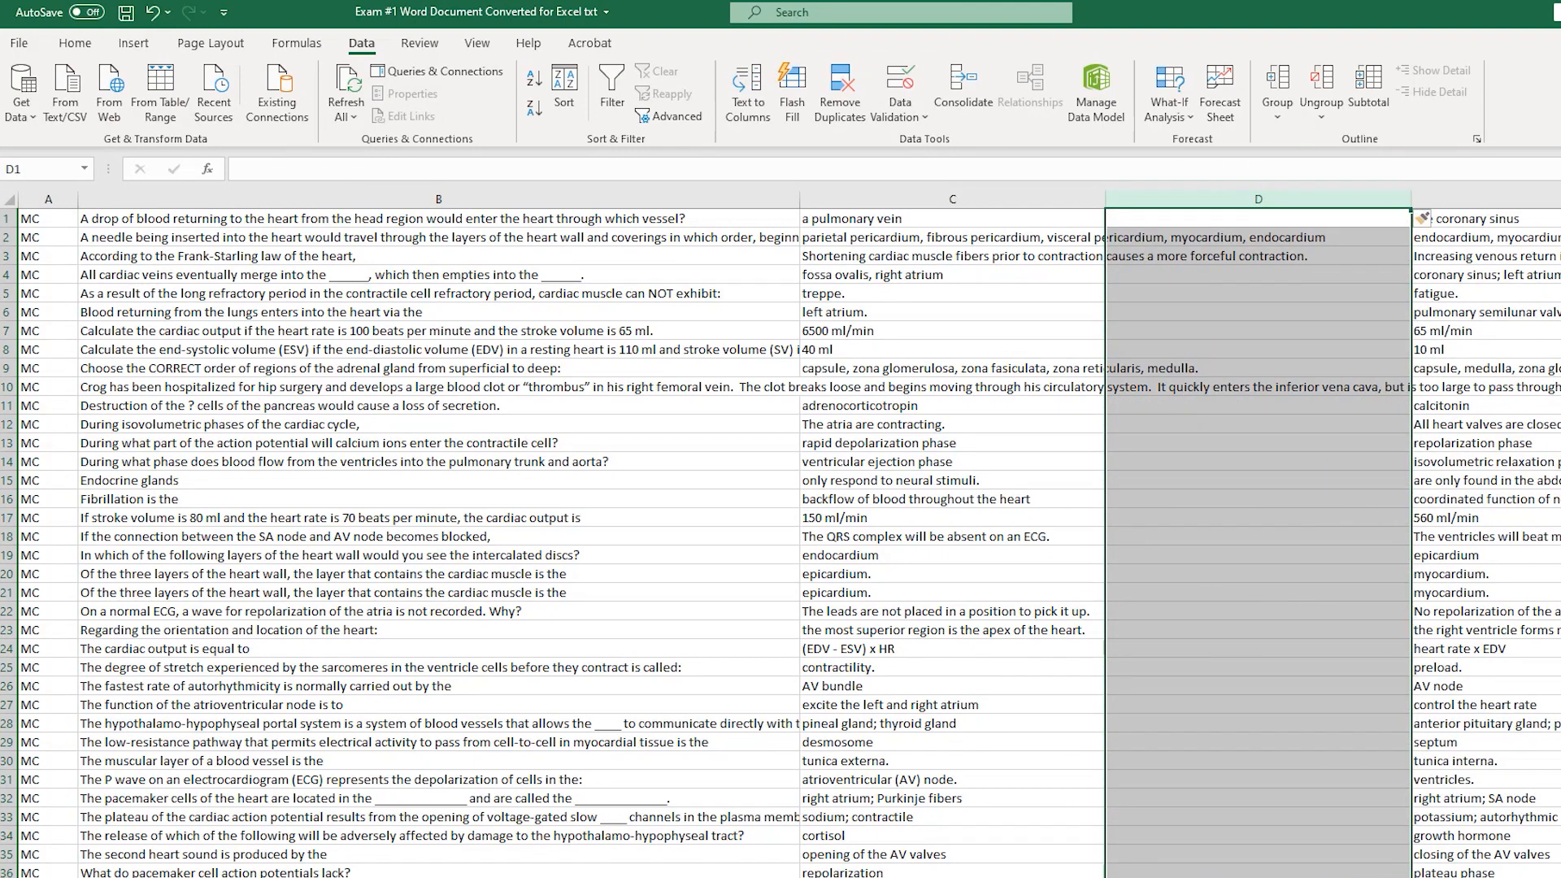
scroll(1073, 264, right, 2)
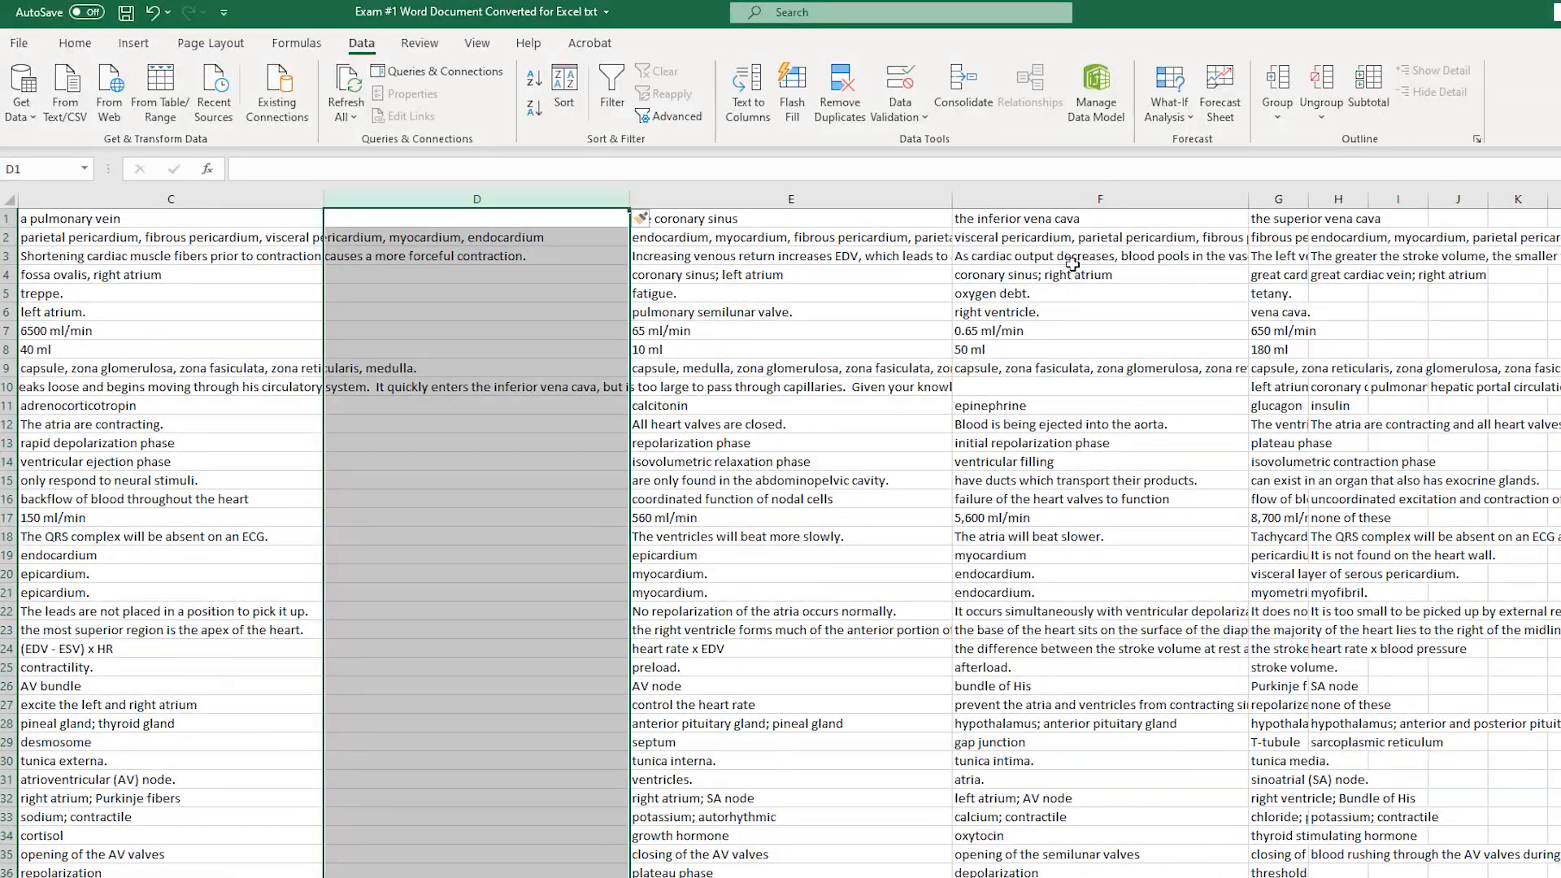
click(1073, 200)
right_click(1069, 202)
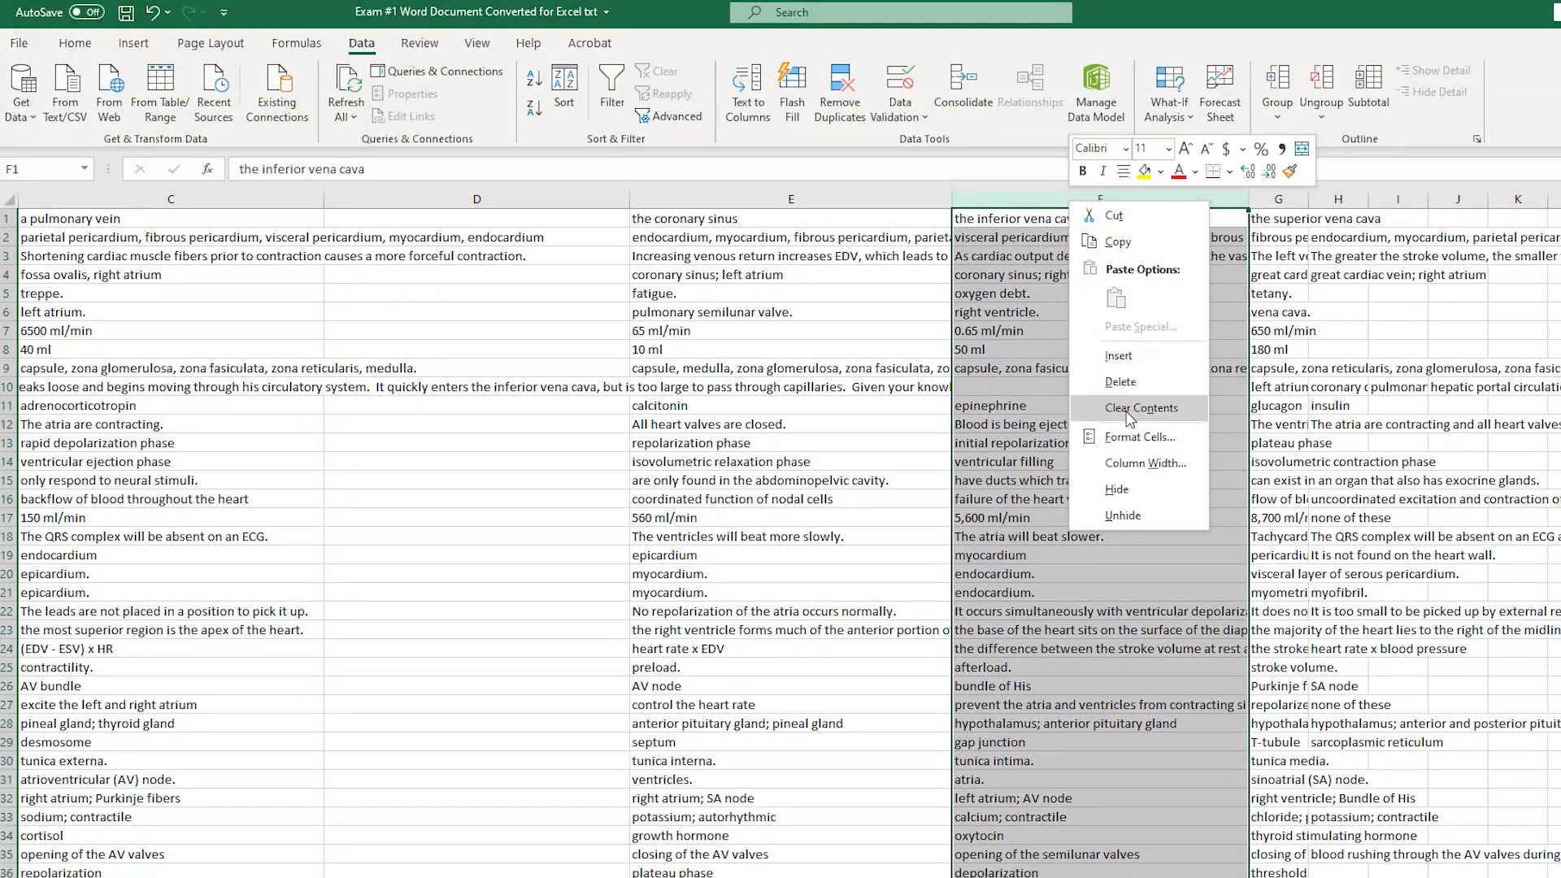
click(1118, 356)
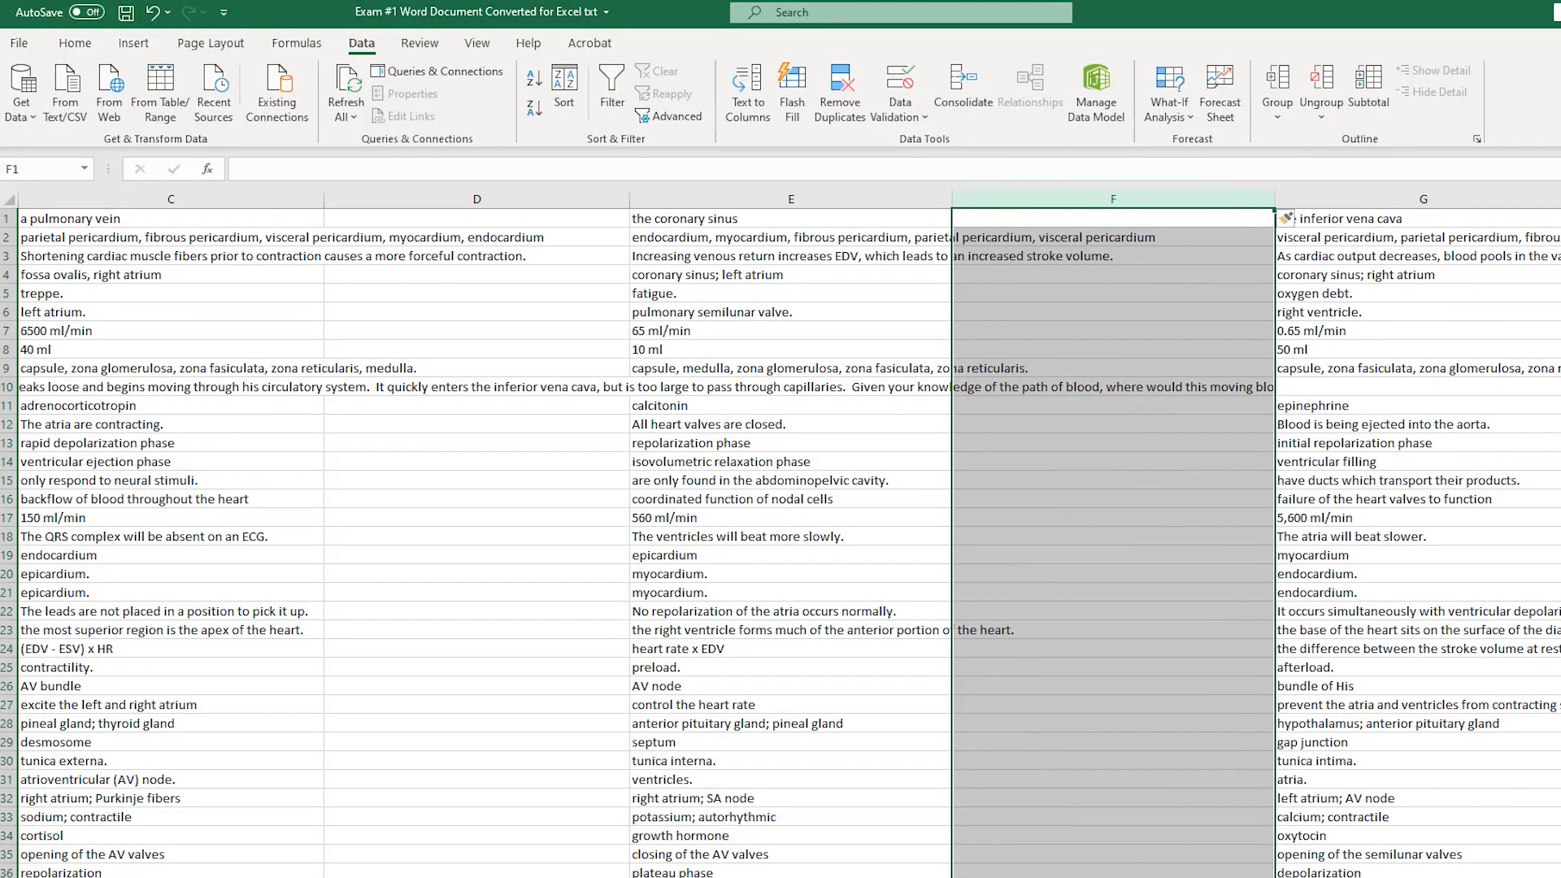
Step: Insert a blank column H directly after the third answer choice column
click(1560, 218)
click(1560, 200)
right_click(1560, 200)
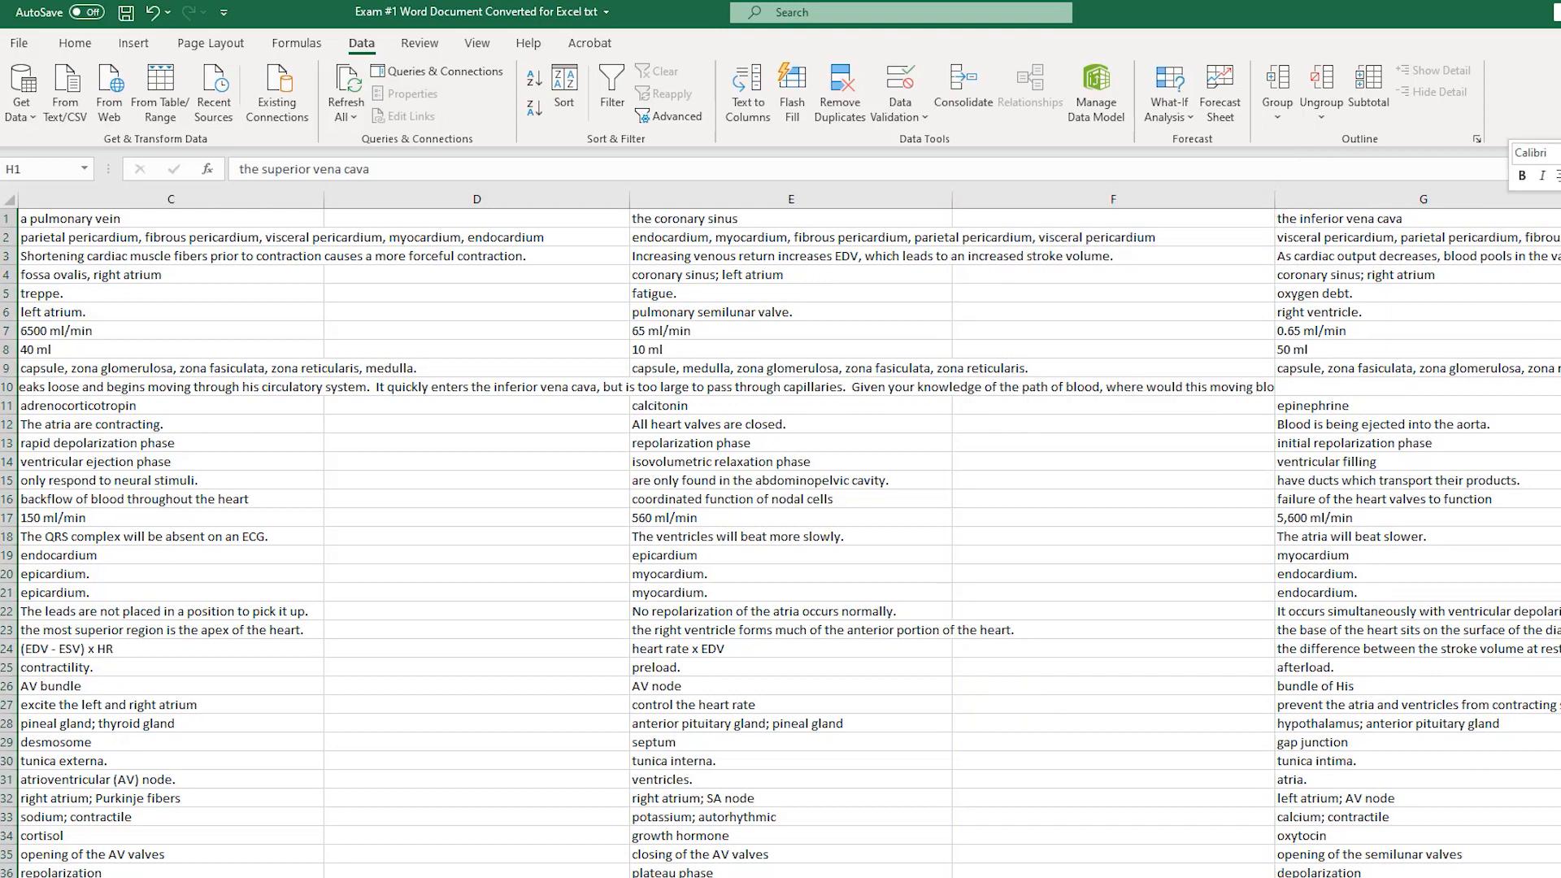
click(1560, 355)
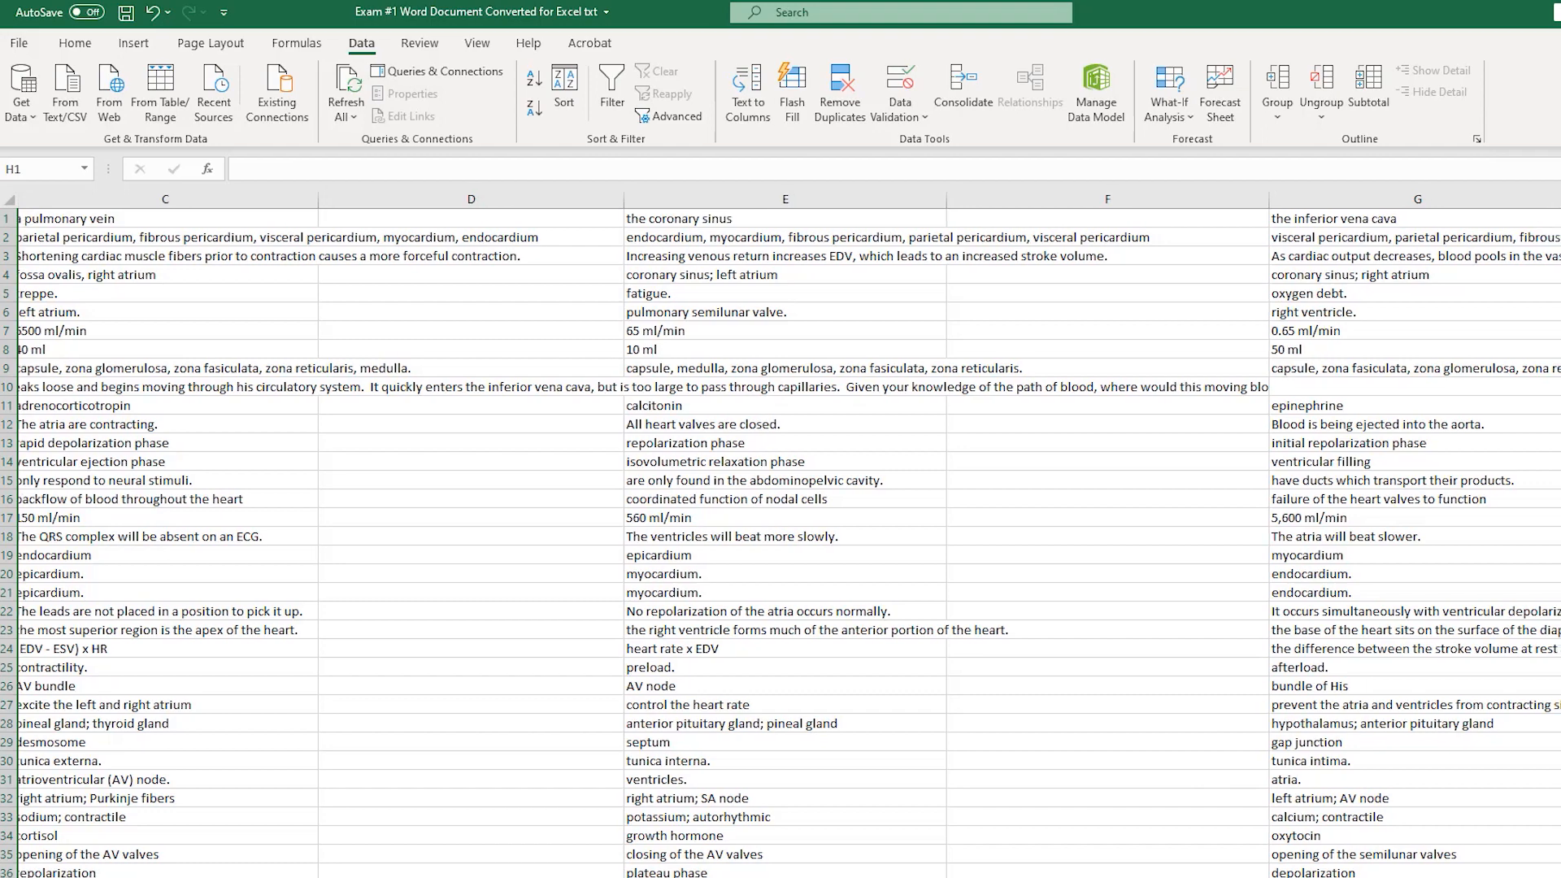
Step: Widen column I with the fourth answer choices and insert a blank column J directly after it
scroll(780, 537, right, 2)
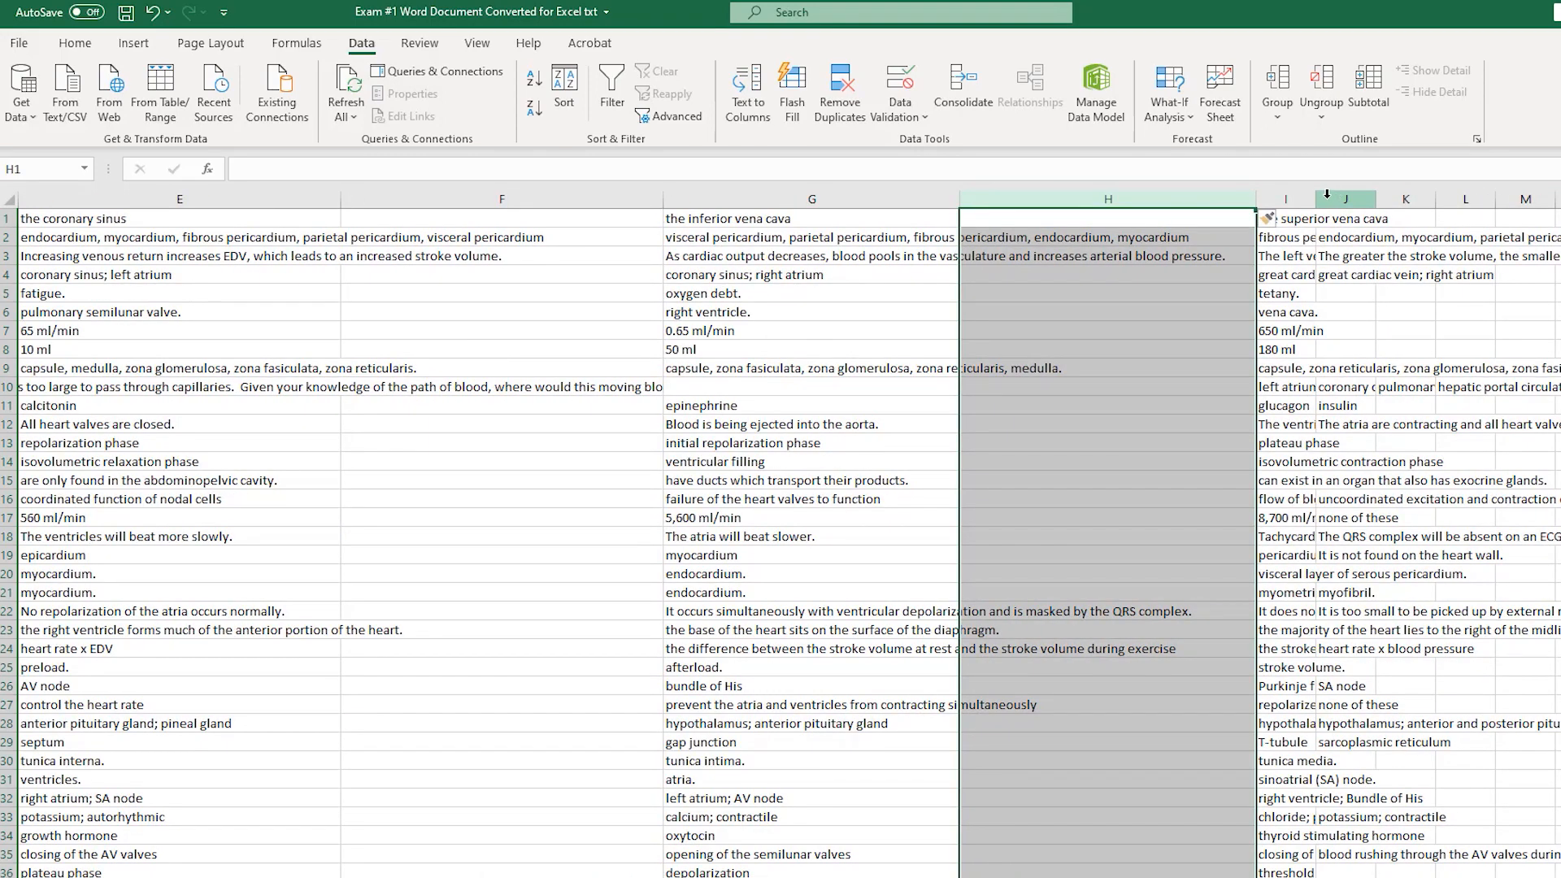
drag(1315, 199, 1560, 199)
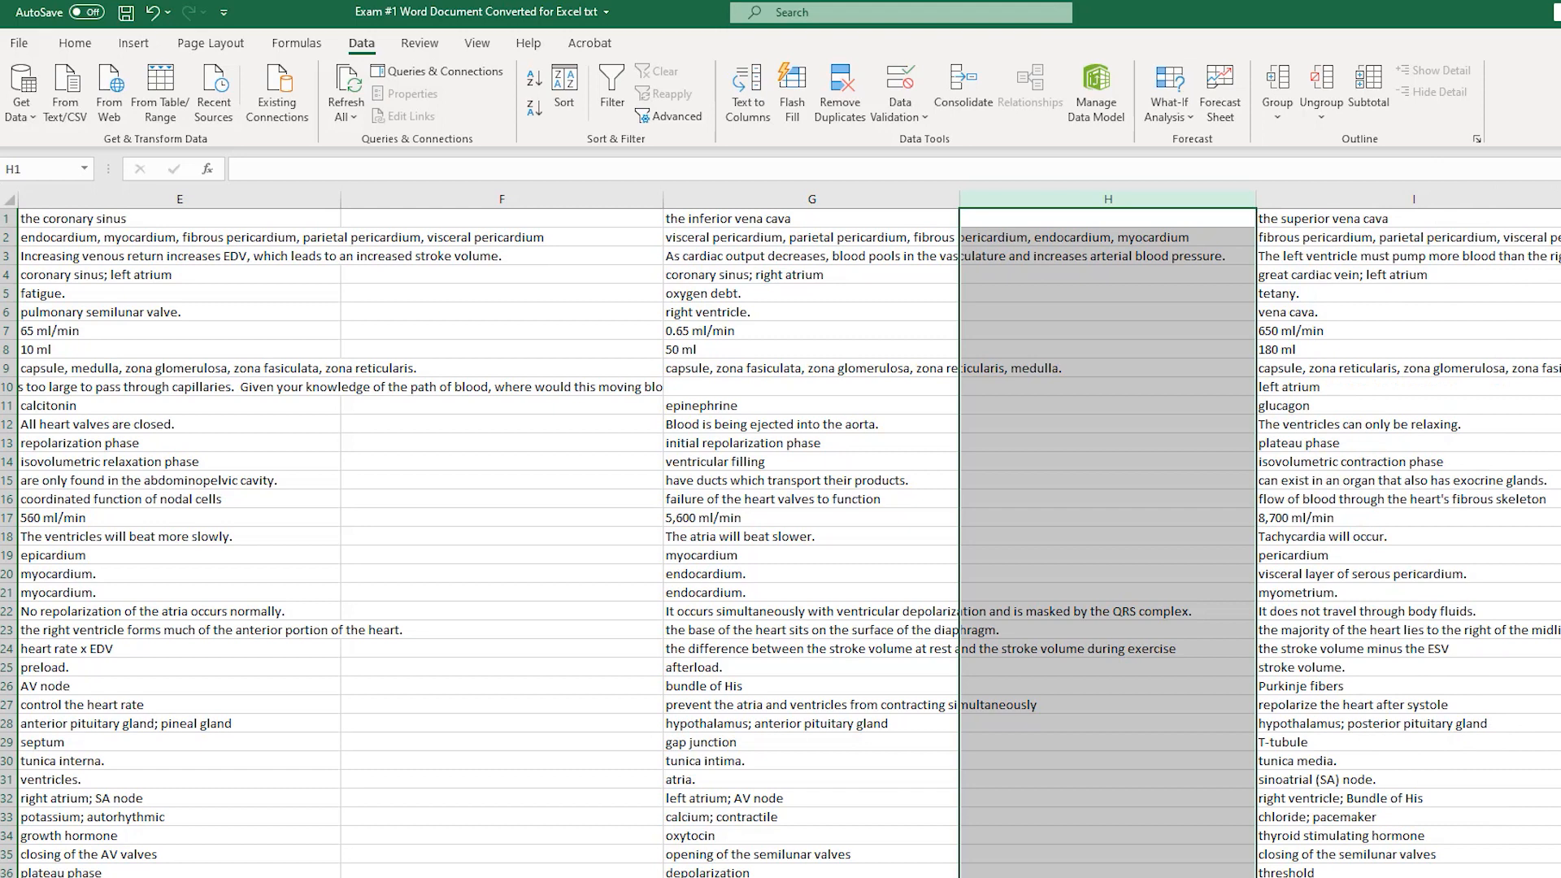
click(1514, 198)
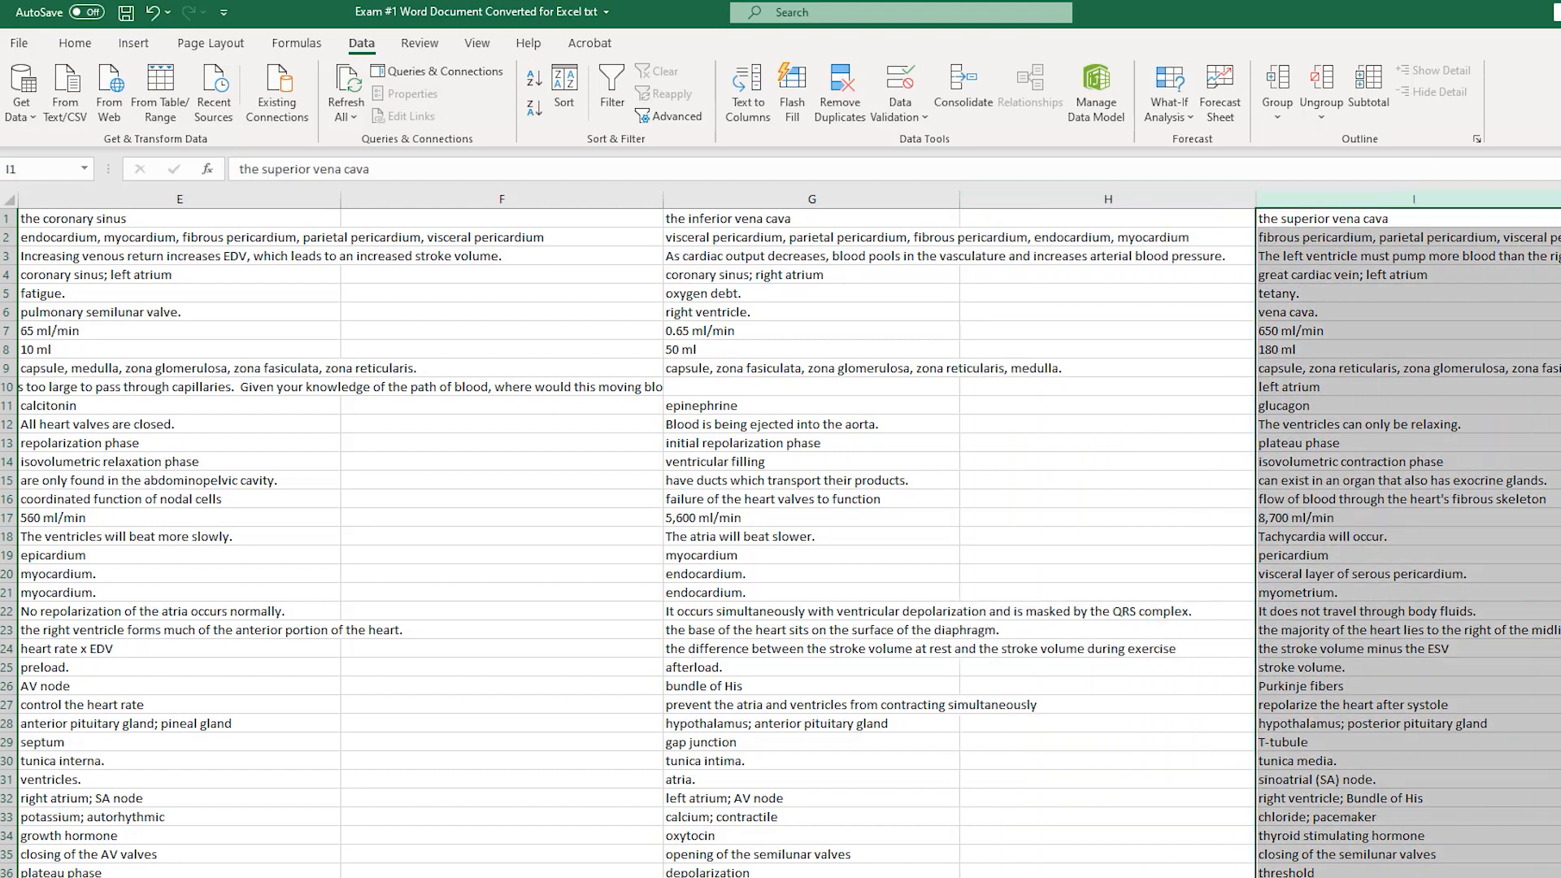
right_click(1560, 199)
click(1560, 350)
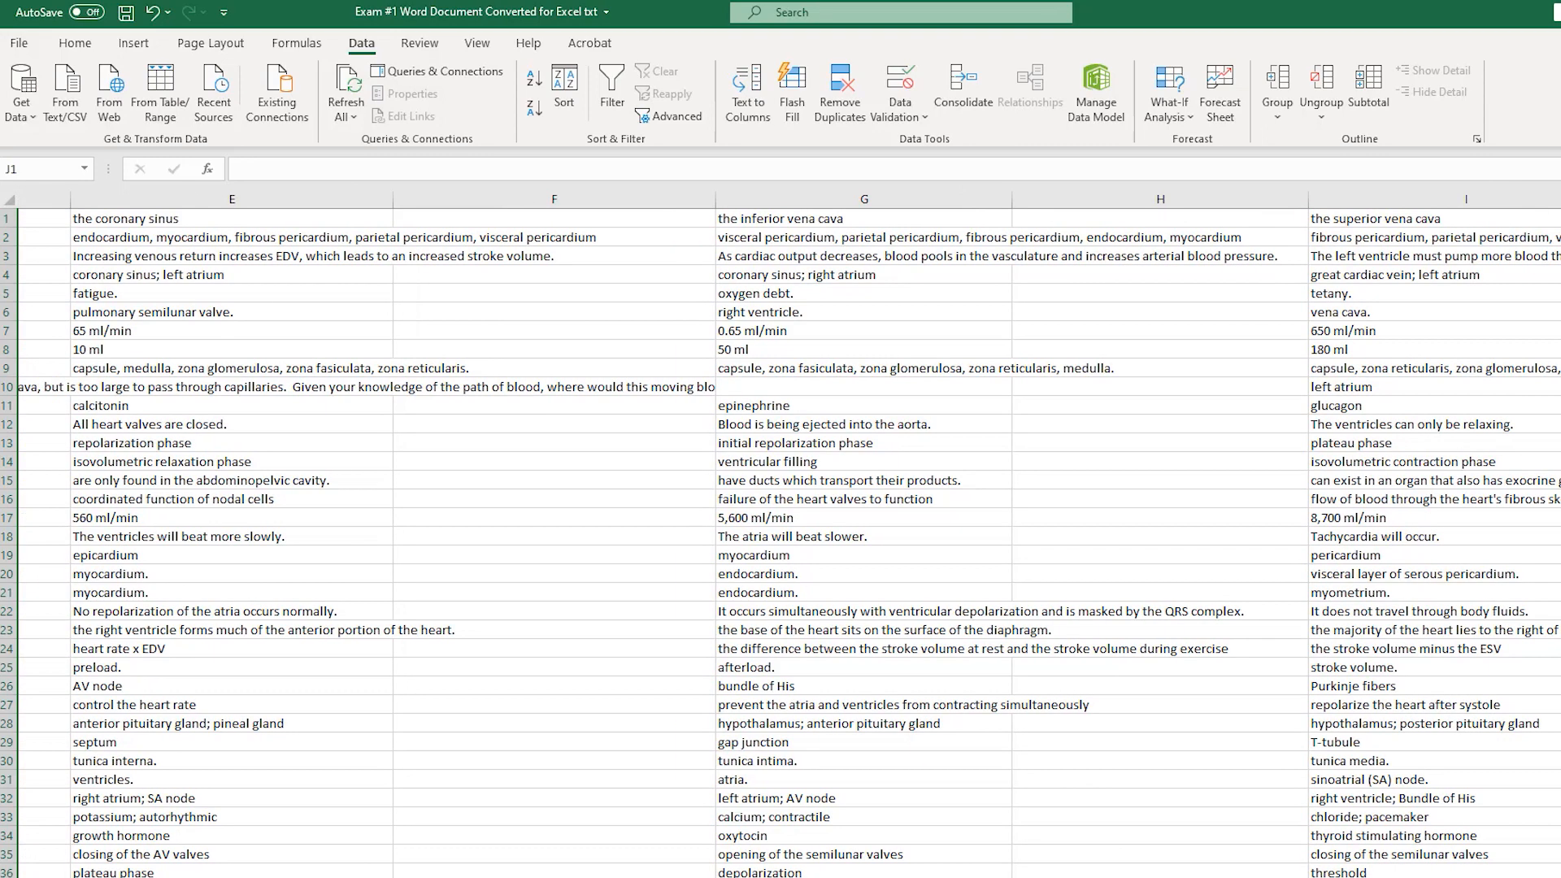
Step: Enter "incorrect" in cell D1 and fill it down column D for all question rows
scroll(780, 536, left, 2)
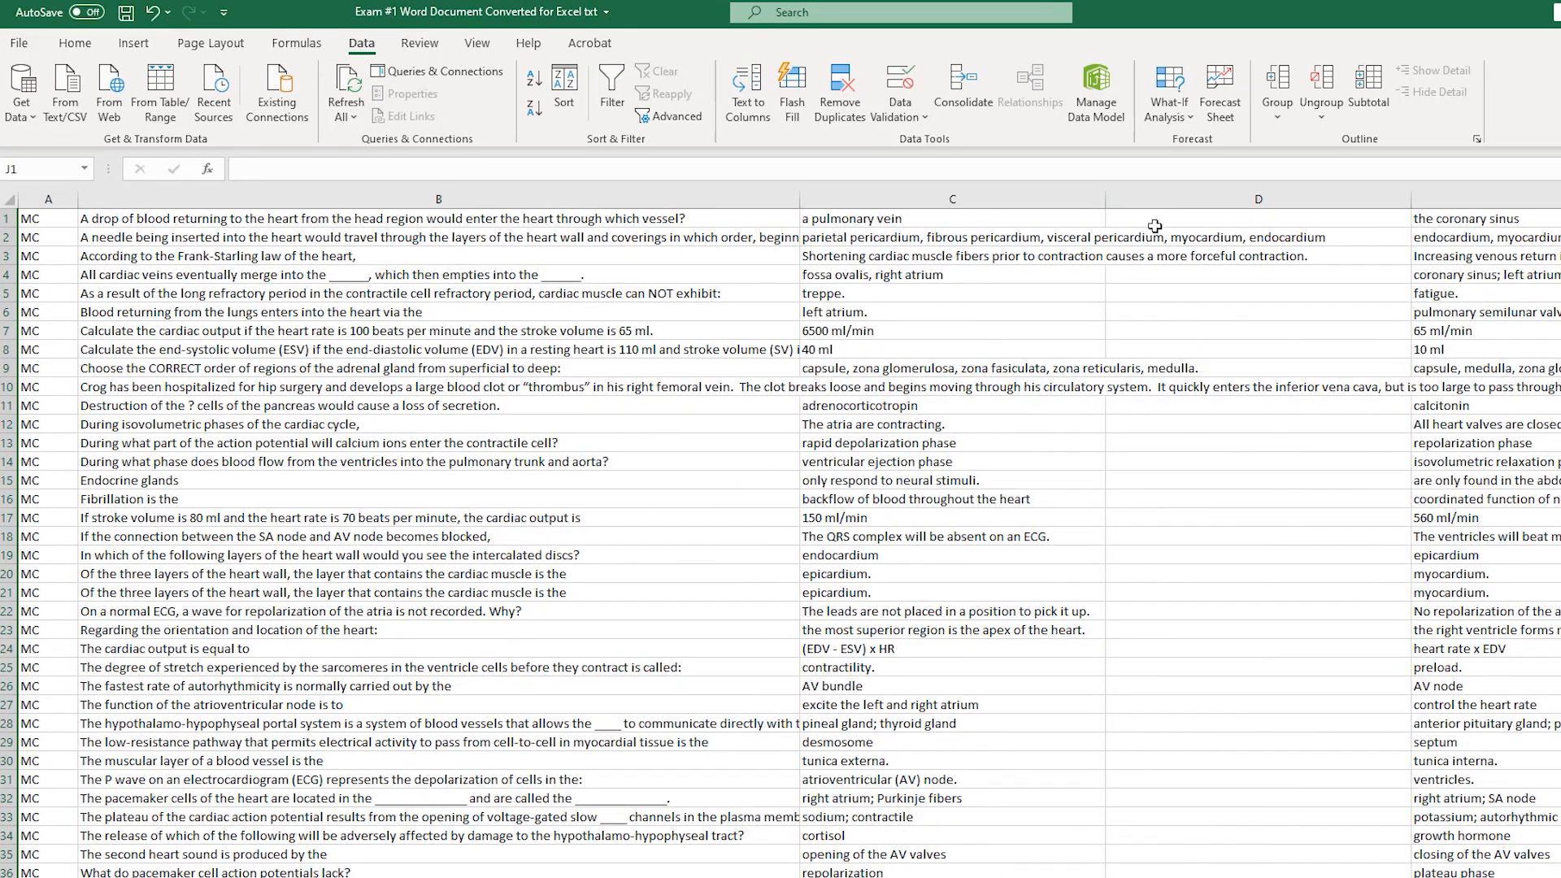
click(1154, 226)
text(incorrect)
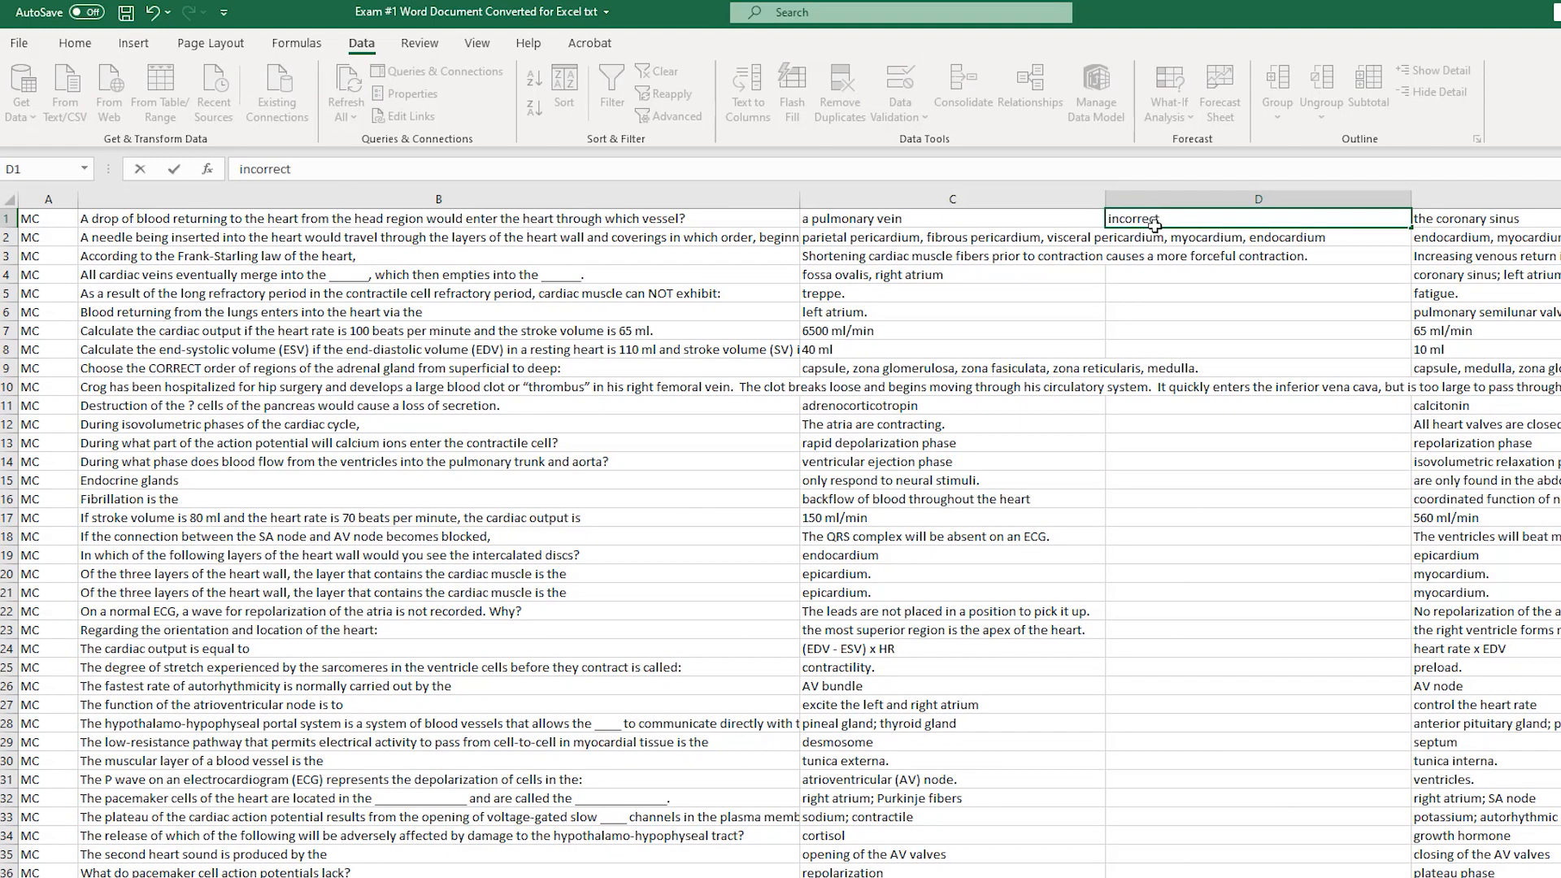
click(1213, 273)
click(1346, 217)
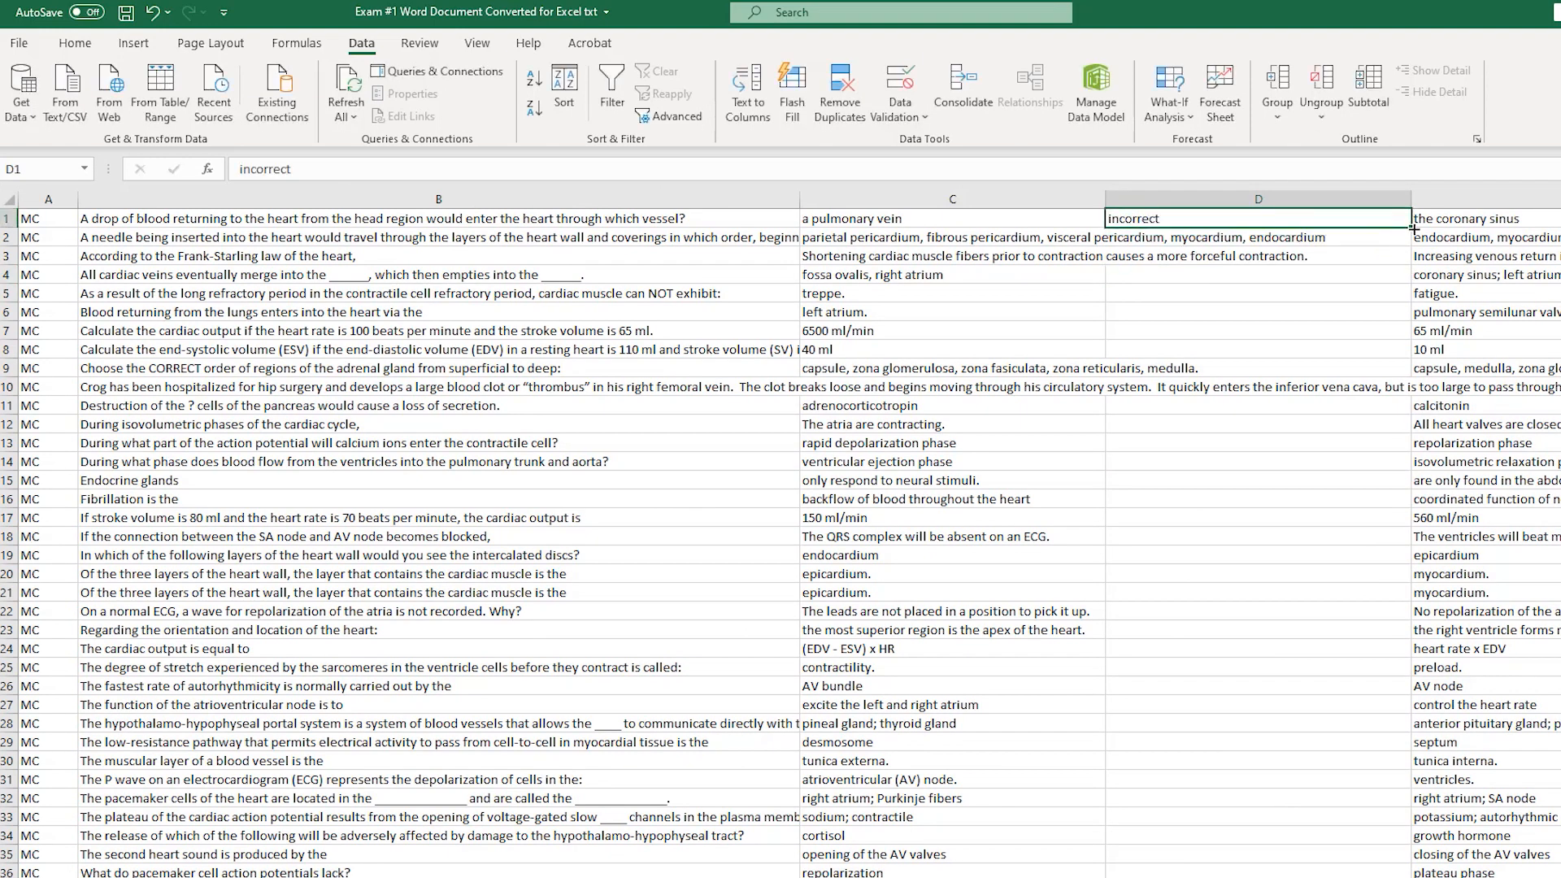
drag(1414, 228, 1372, 876)
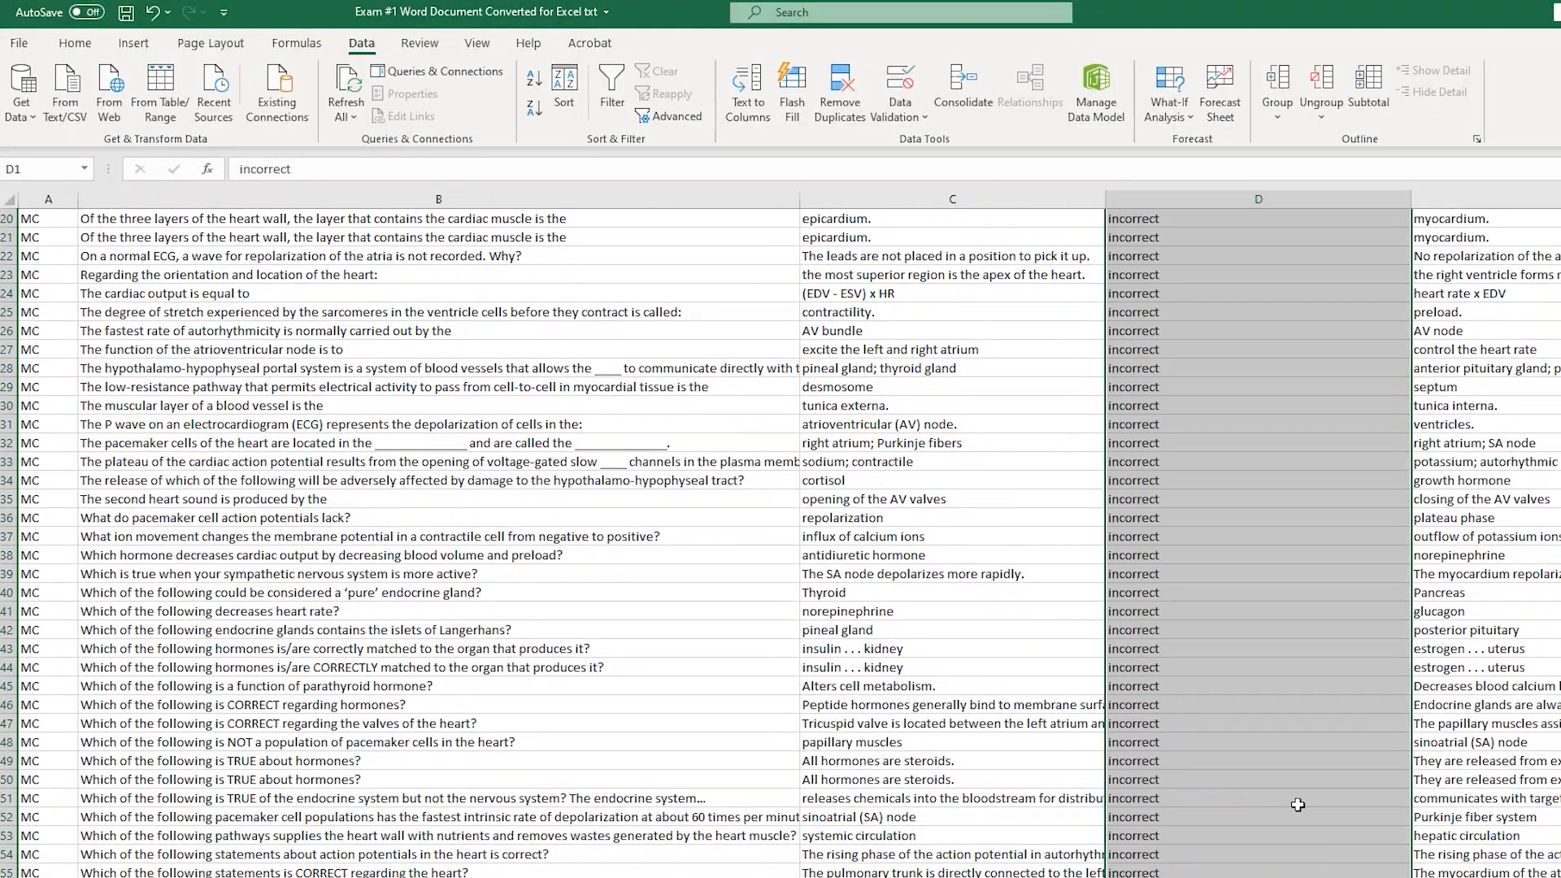
click(1299, 801)
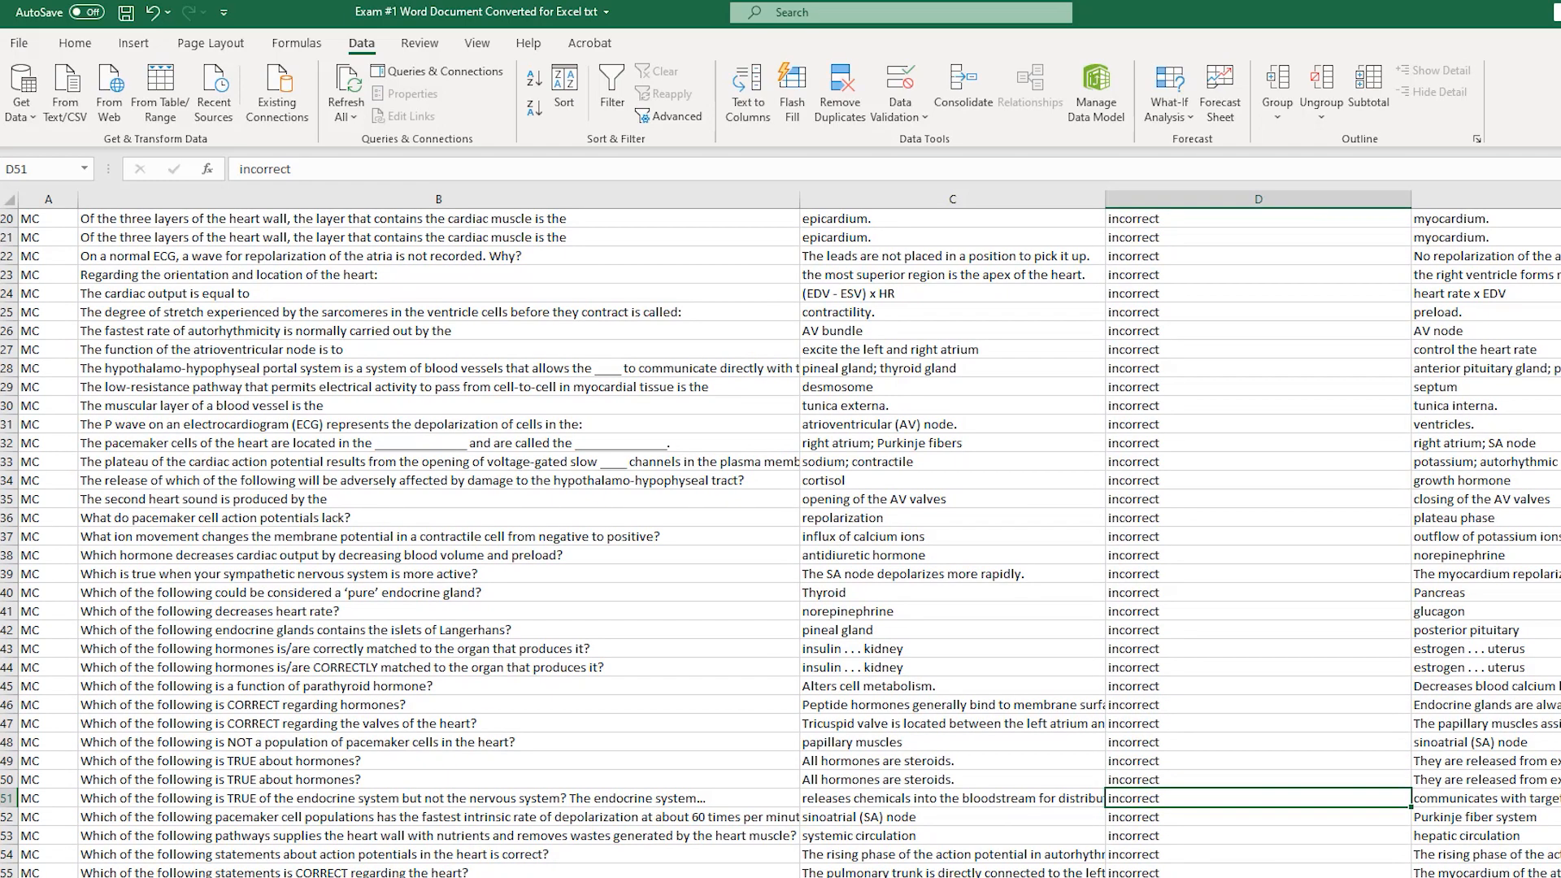
Step: Enter "incorrect" in cell F1 and fill it down column F for all question rows
scroll(1313, 586, right, 4)
scroll(1313, 587, up, 6)
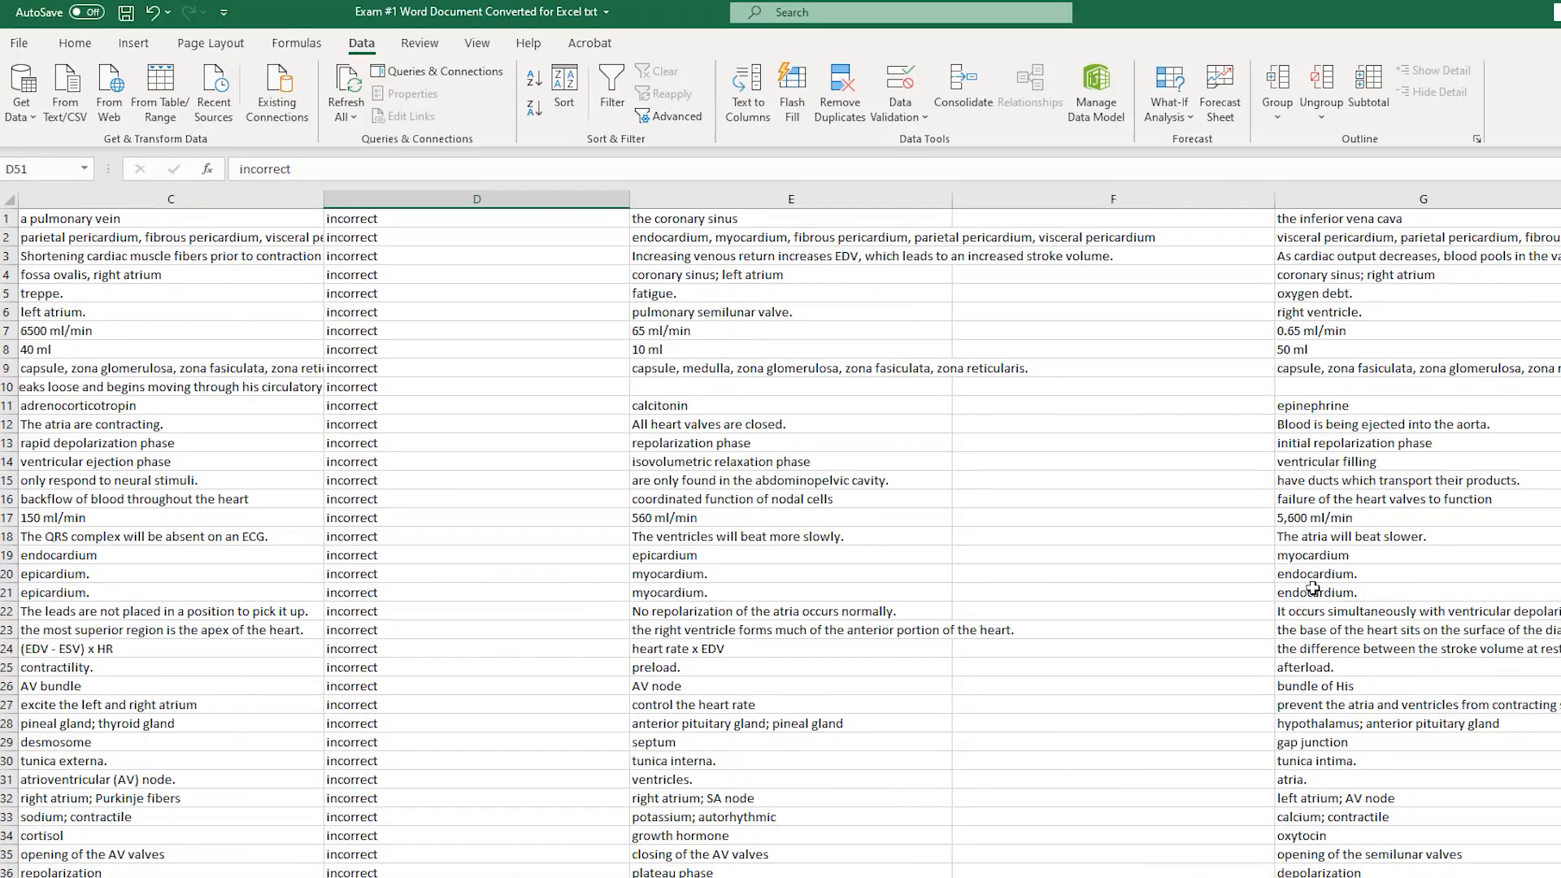
click(1024, 232)
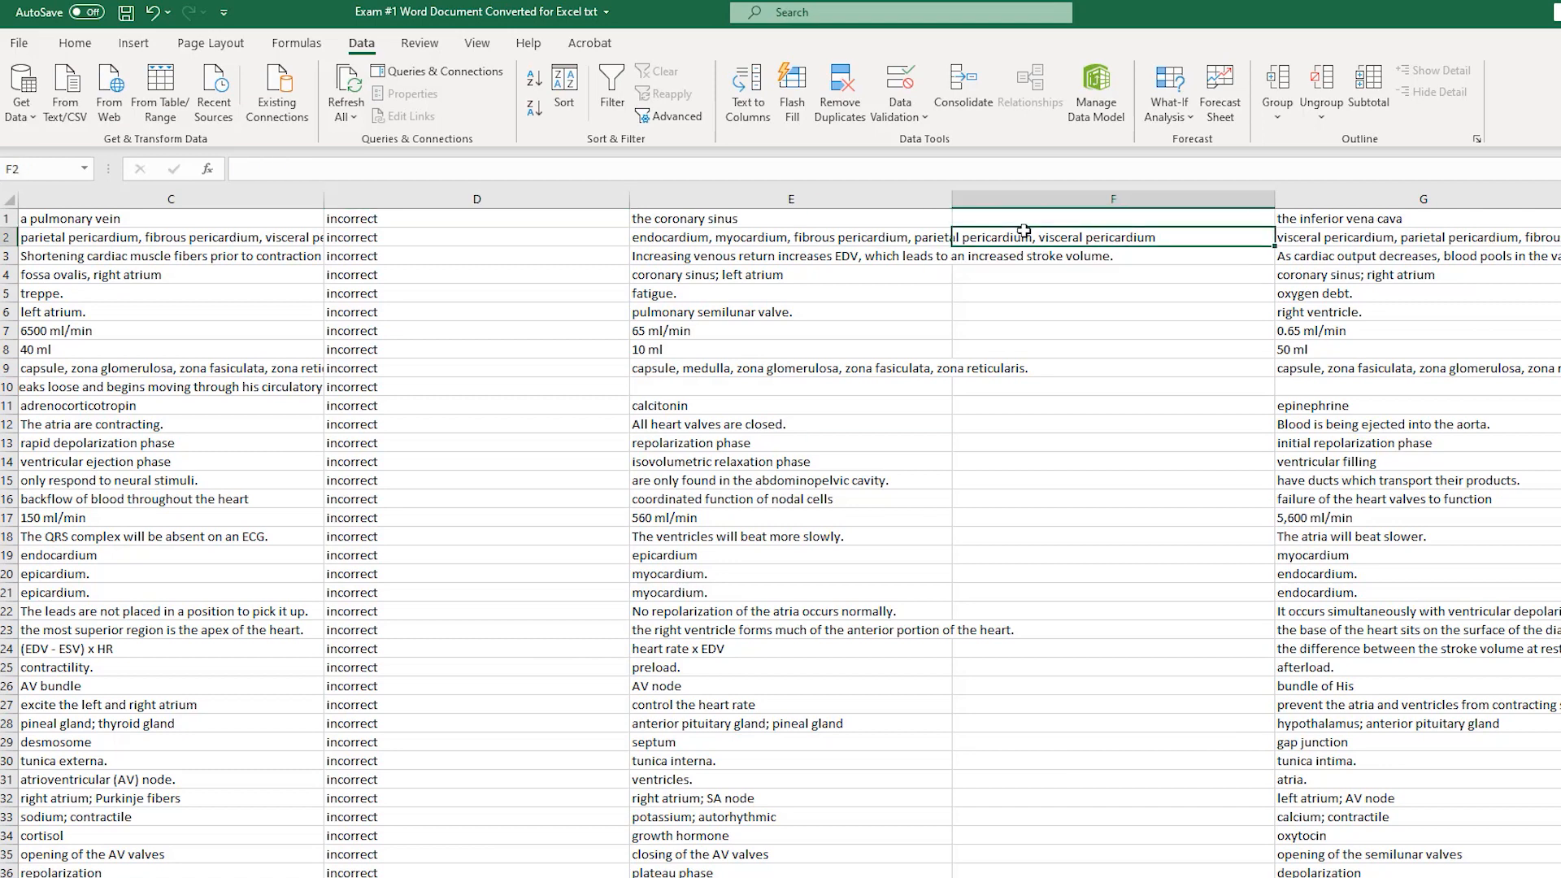
click(1028, 217)
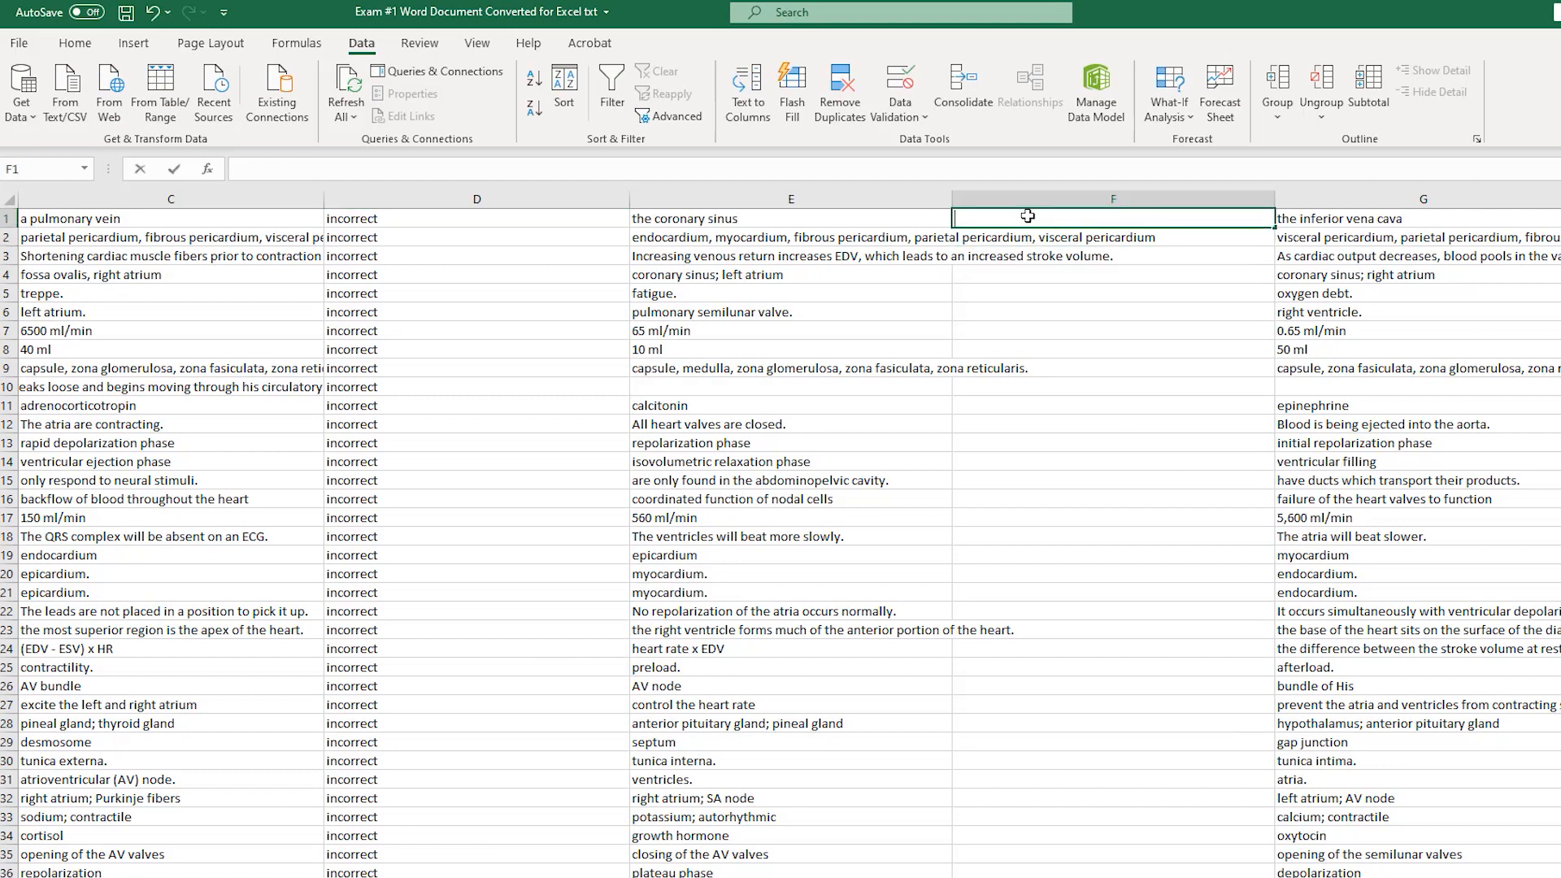
text(incorrect)
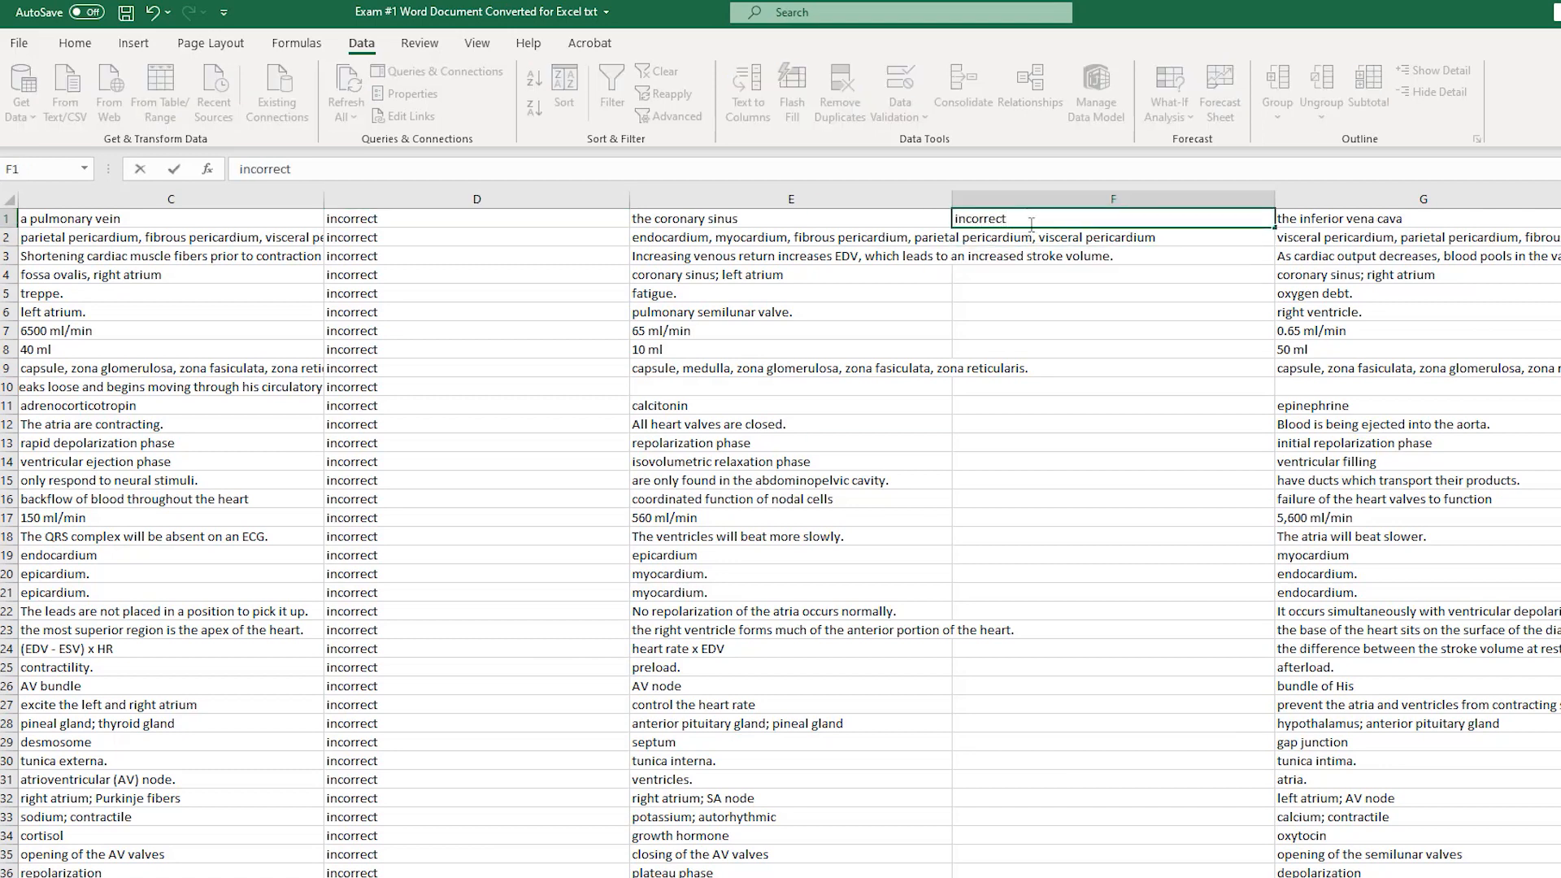
click(1035, 270)
click(1070, 218)
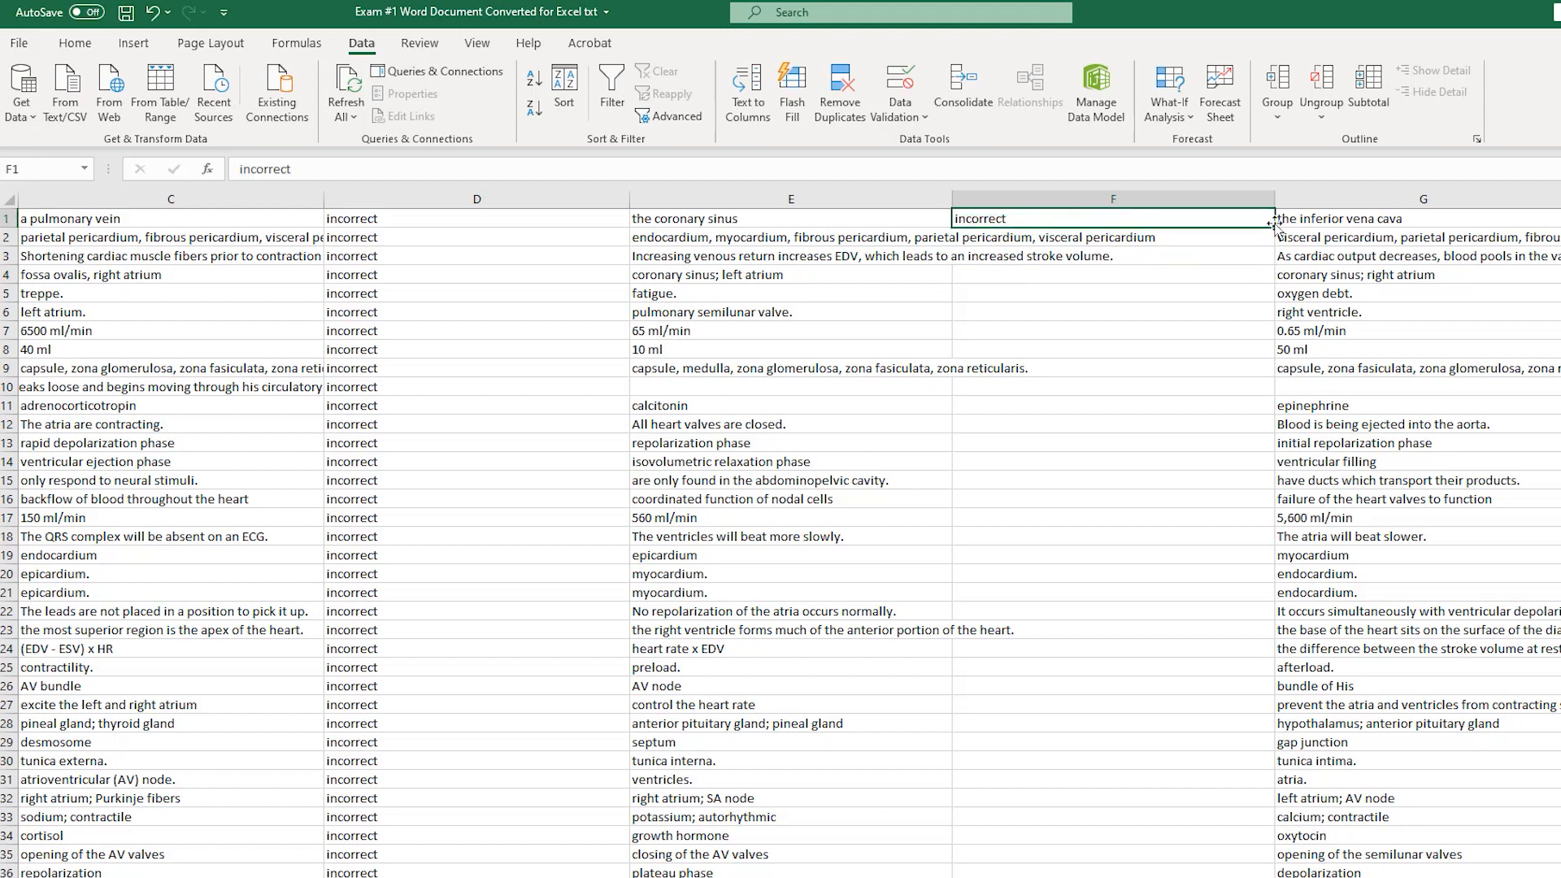
drag(1275, 228, 1273, 875)
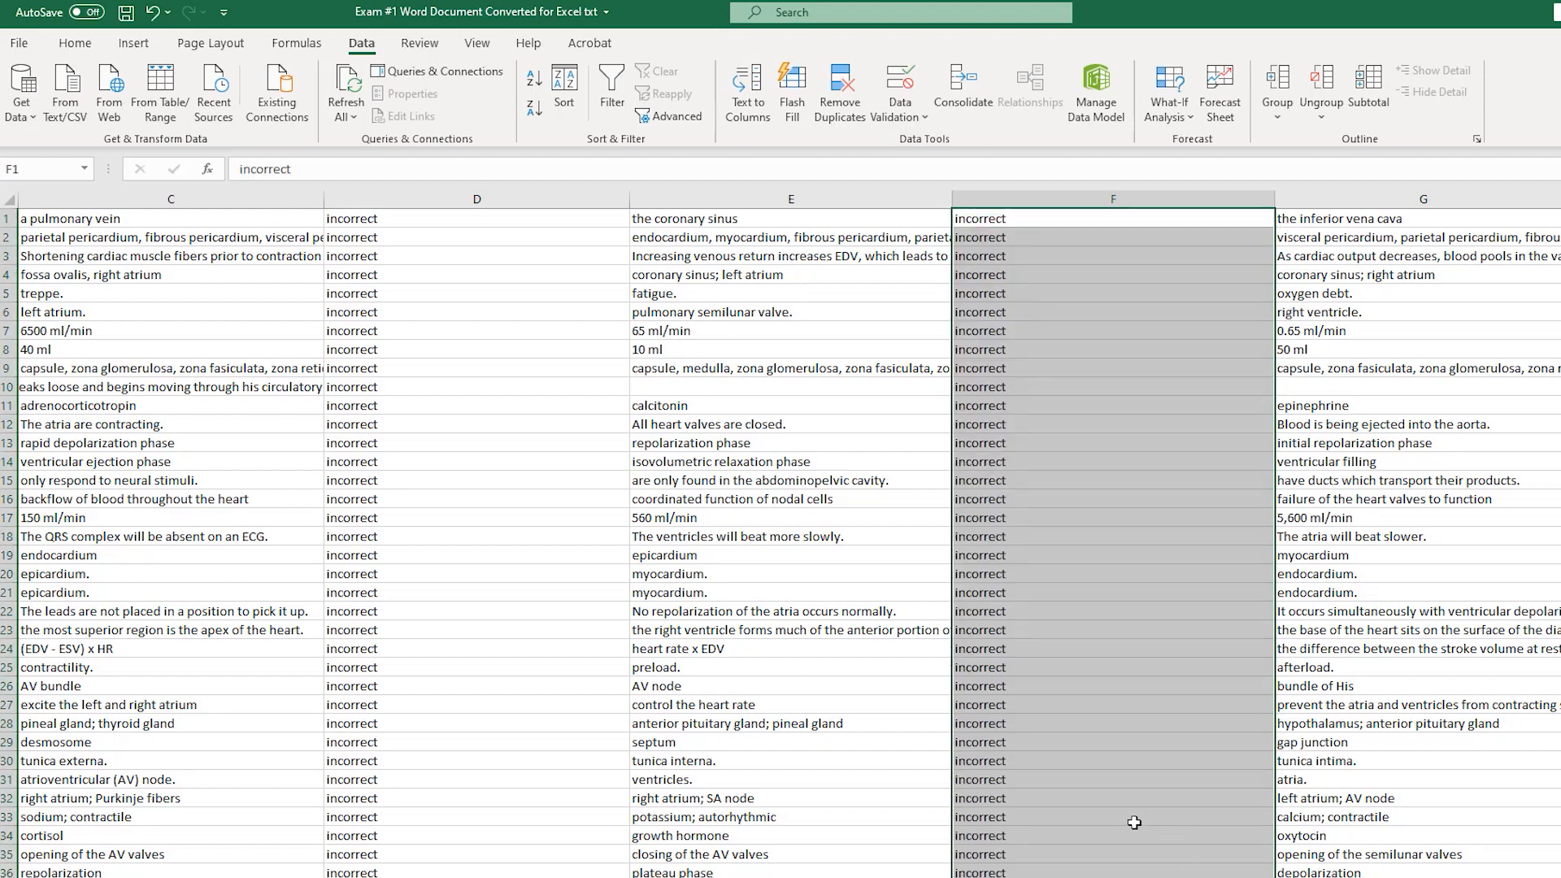
Step: Copy the filled "incorrect" cells of column F into columns H and J, starting at row 1
key(ctrl+c)
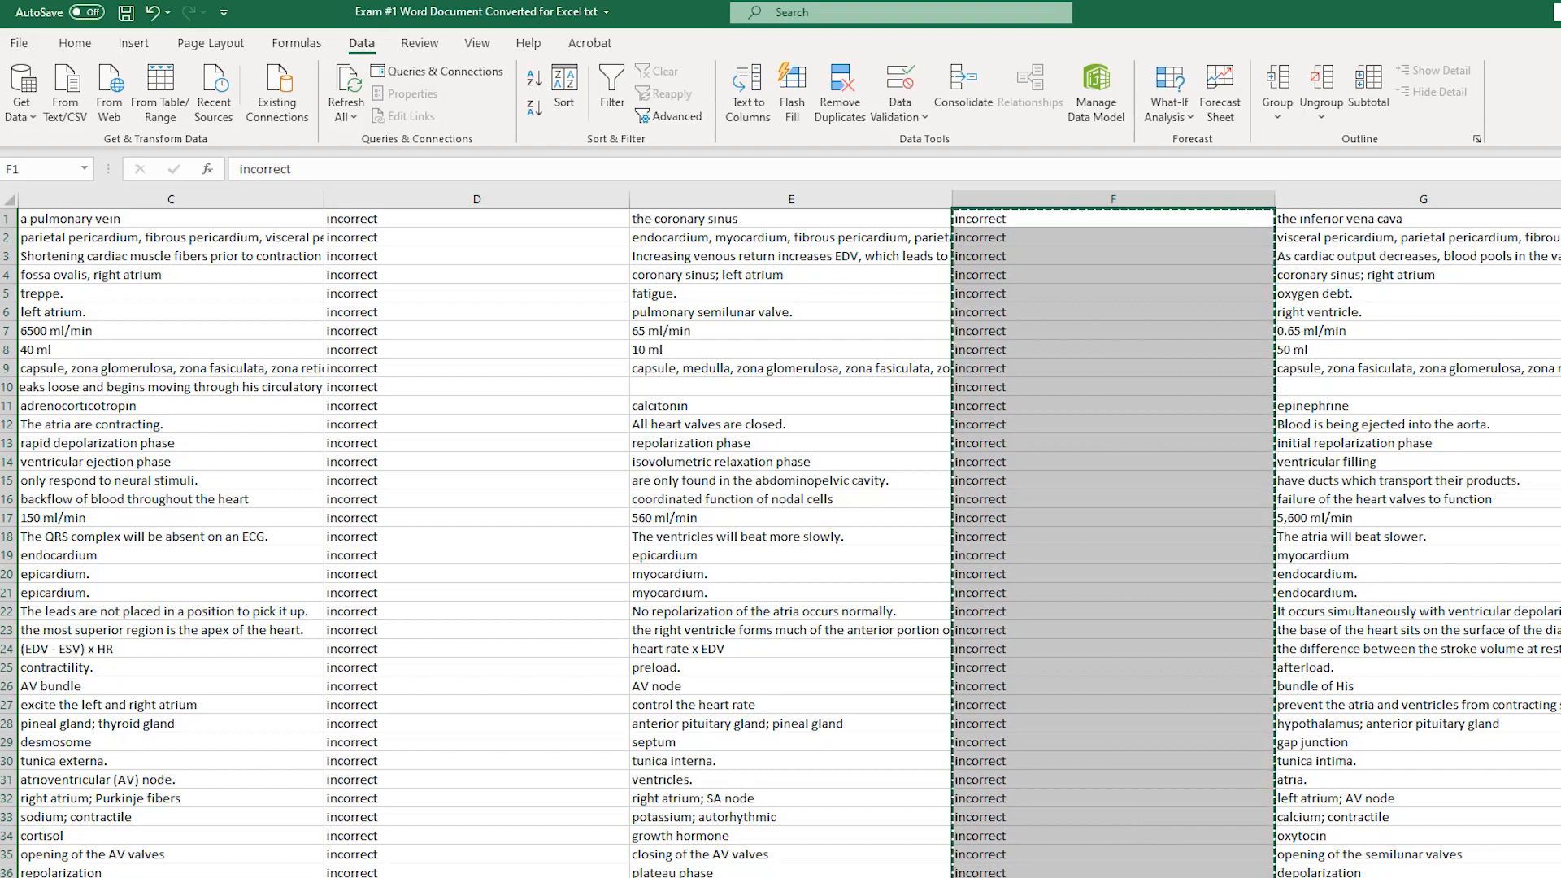
click(1560, 218)
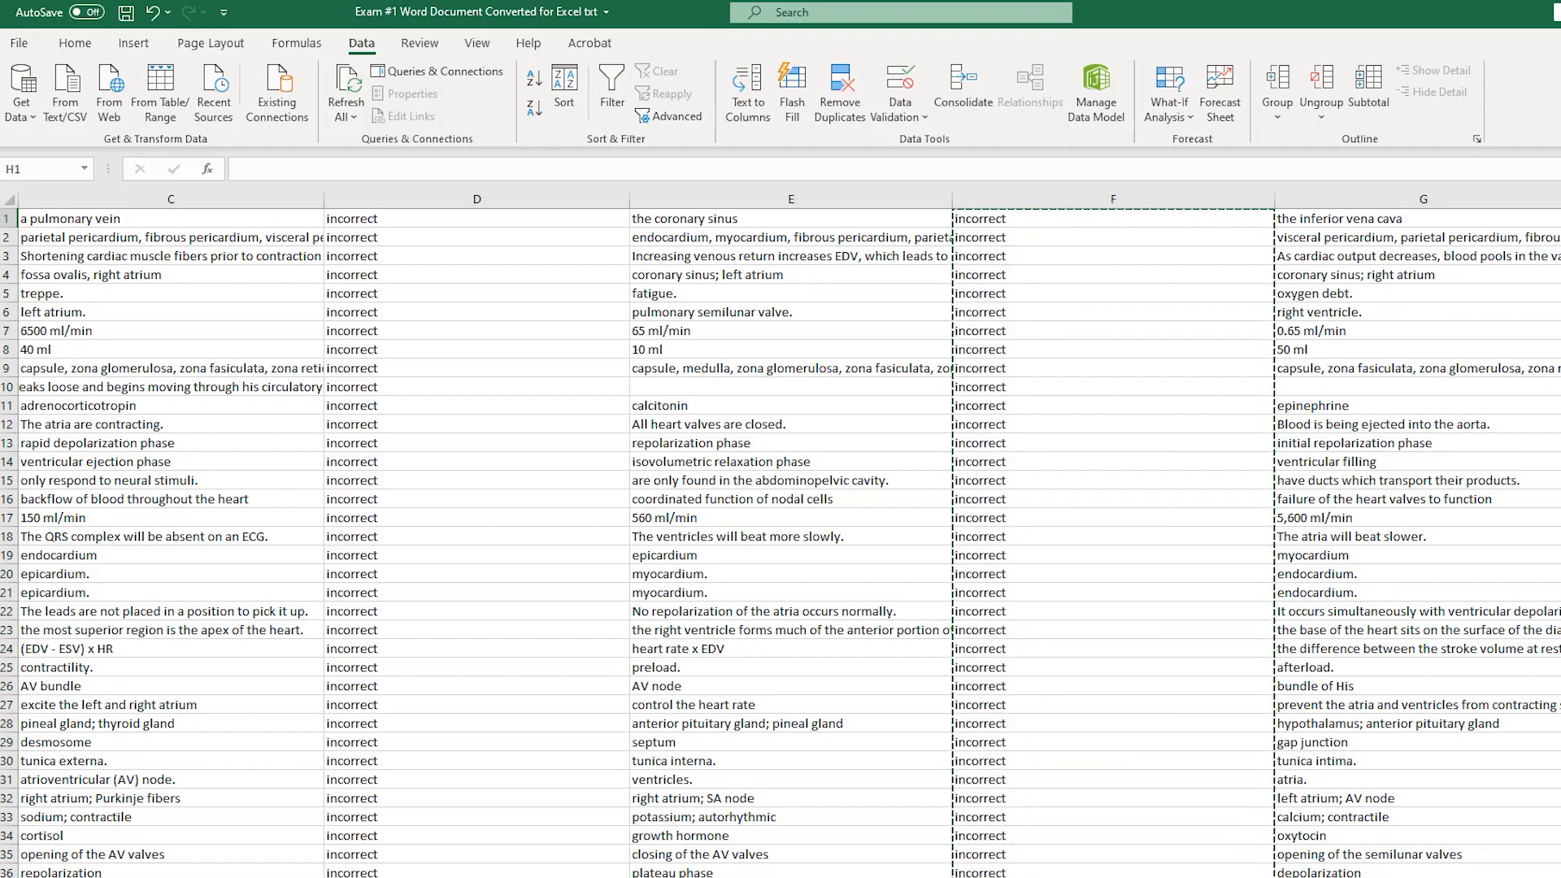
key(ctrl+v)
click(1346, 218)
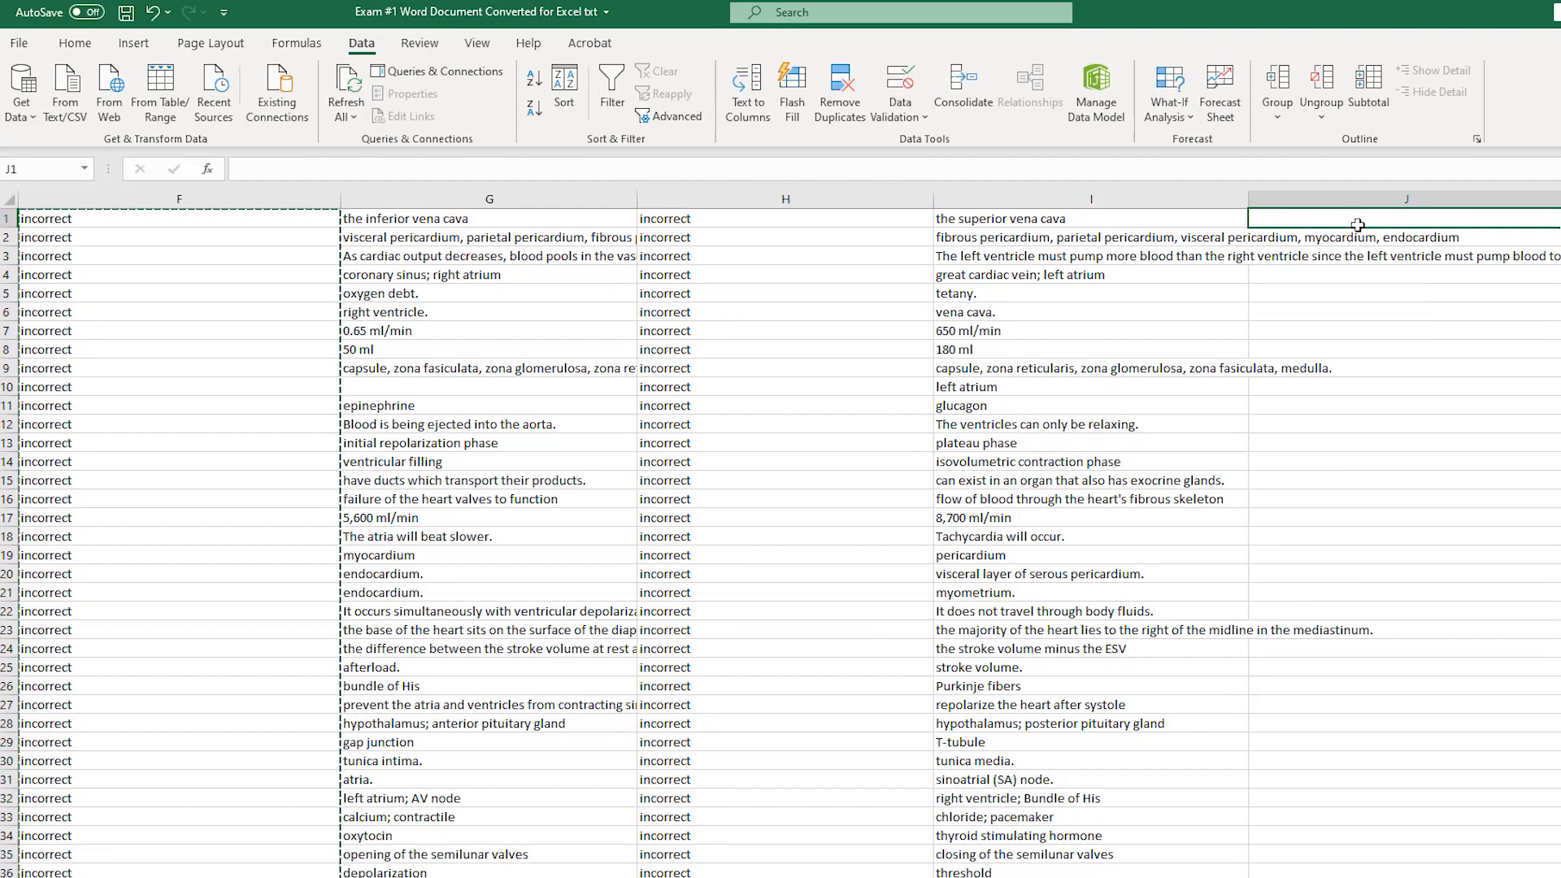
key(ctrl+v)
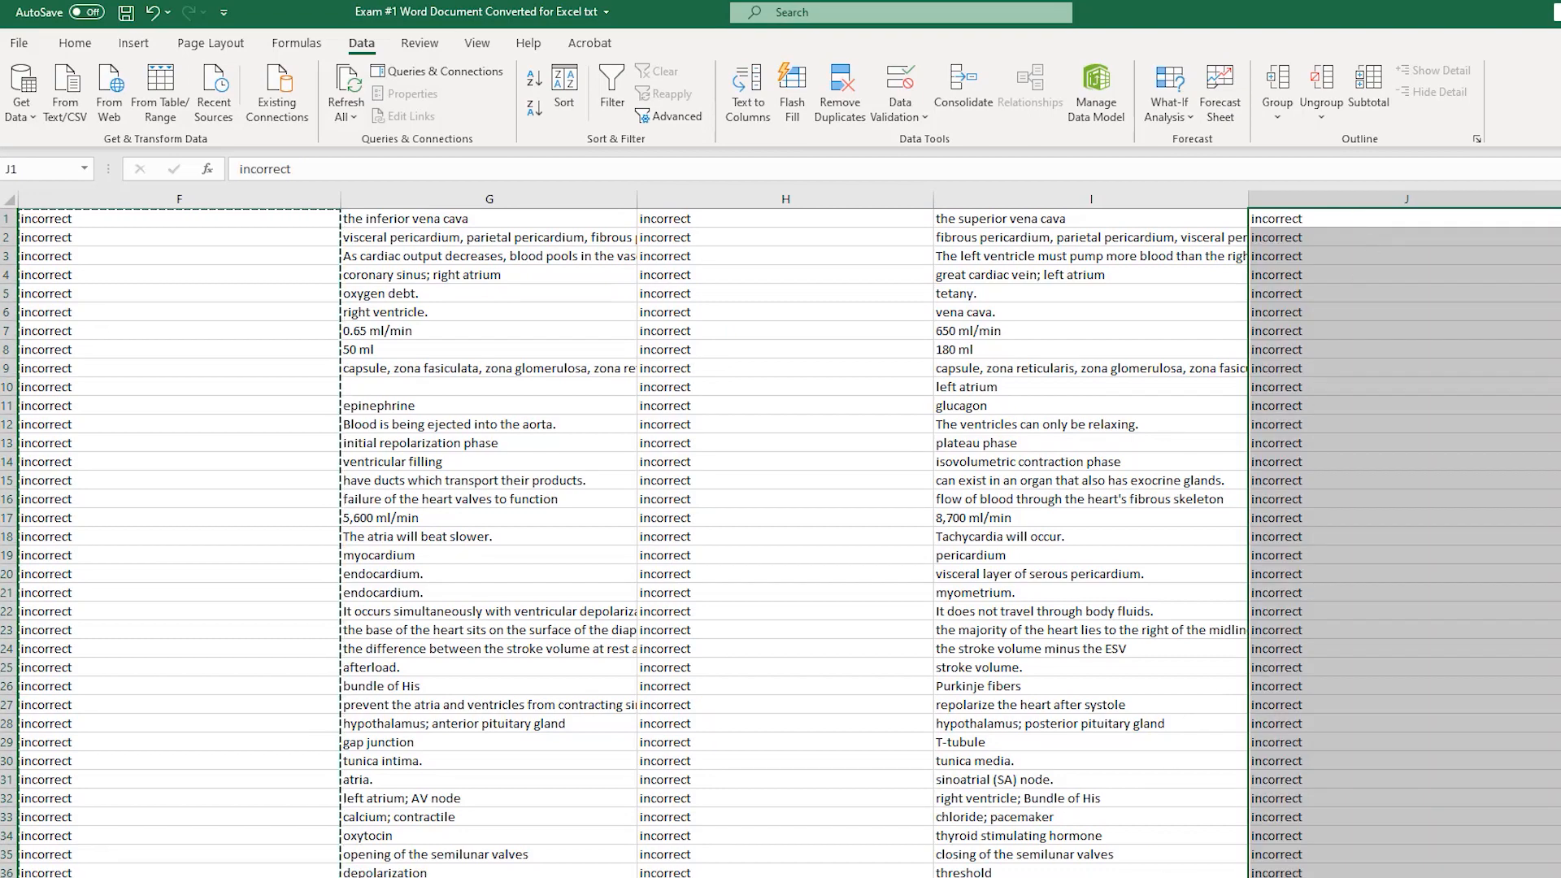
Step: Widen column K with the fifth answer choices and insert a blank column L directly after it
scroll(1341, 306, right, 1)
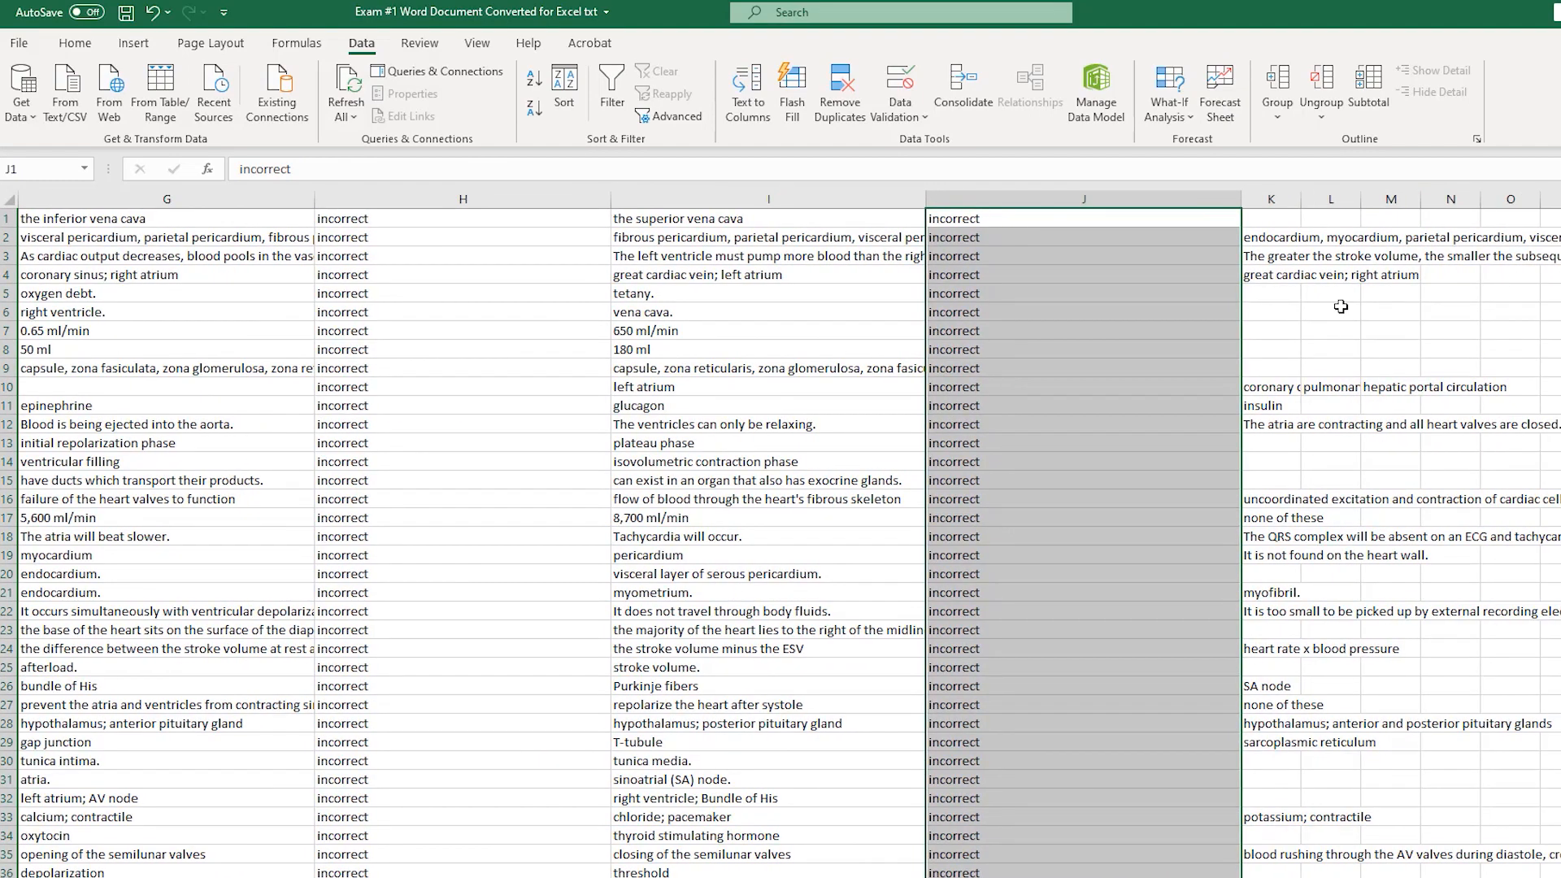
click(1315, 219)
drag(1301, 199, 1504, 207)
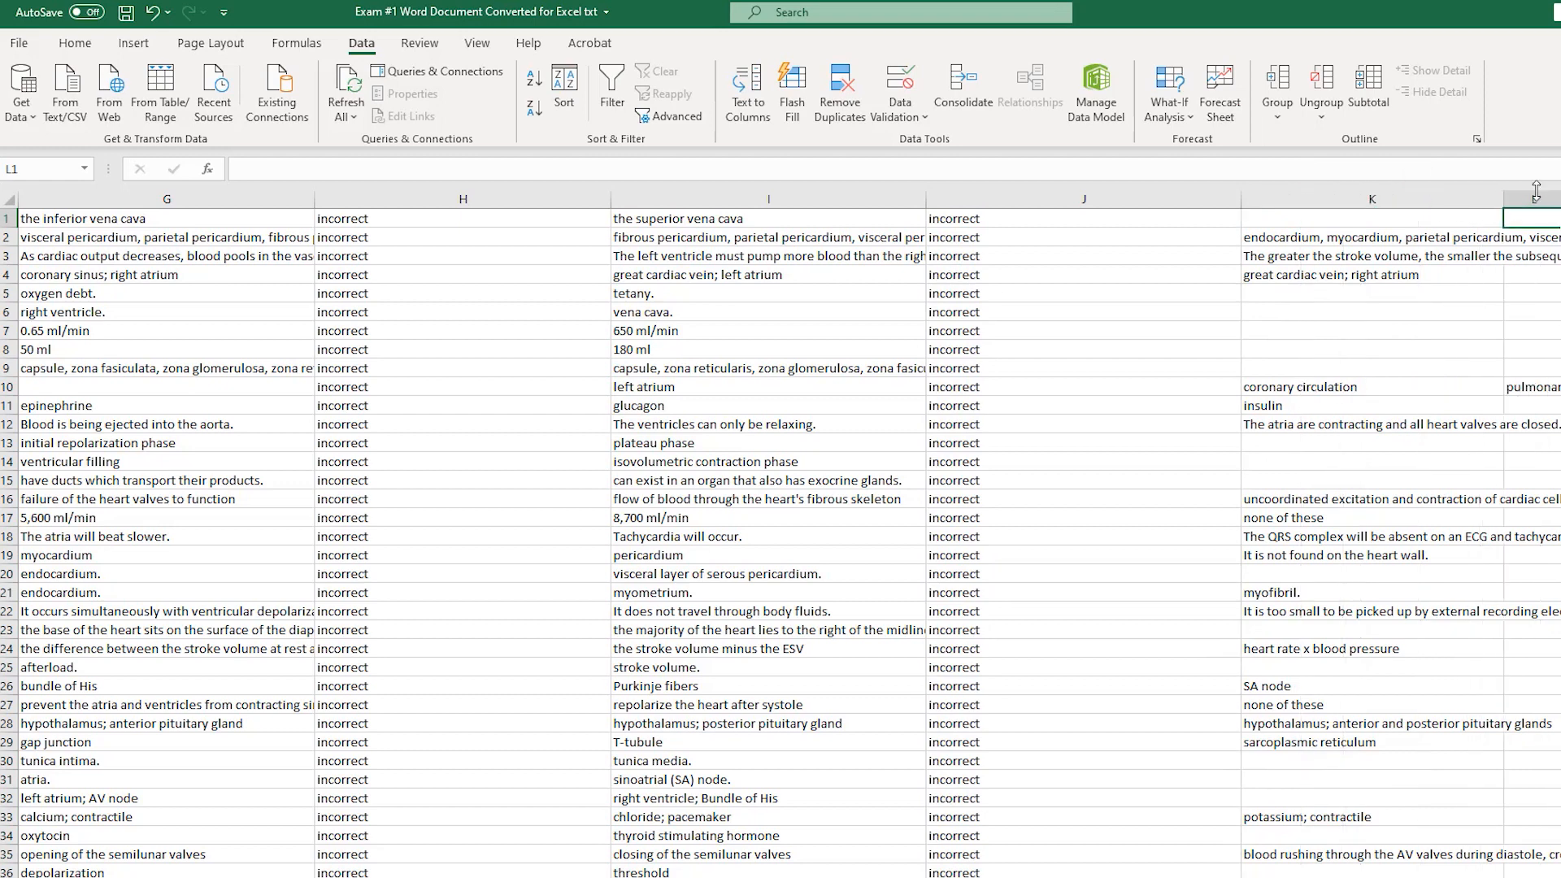
click(1537, 195)
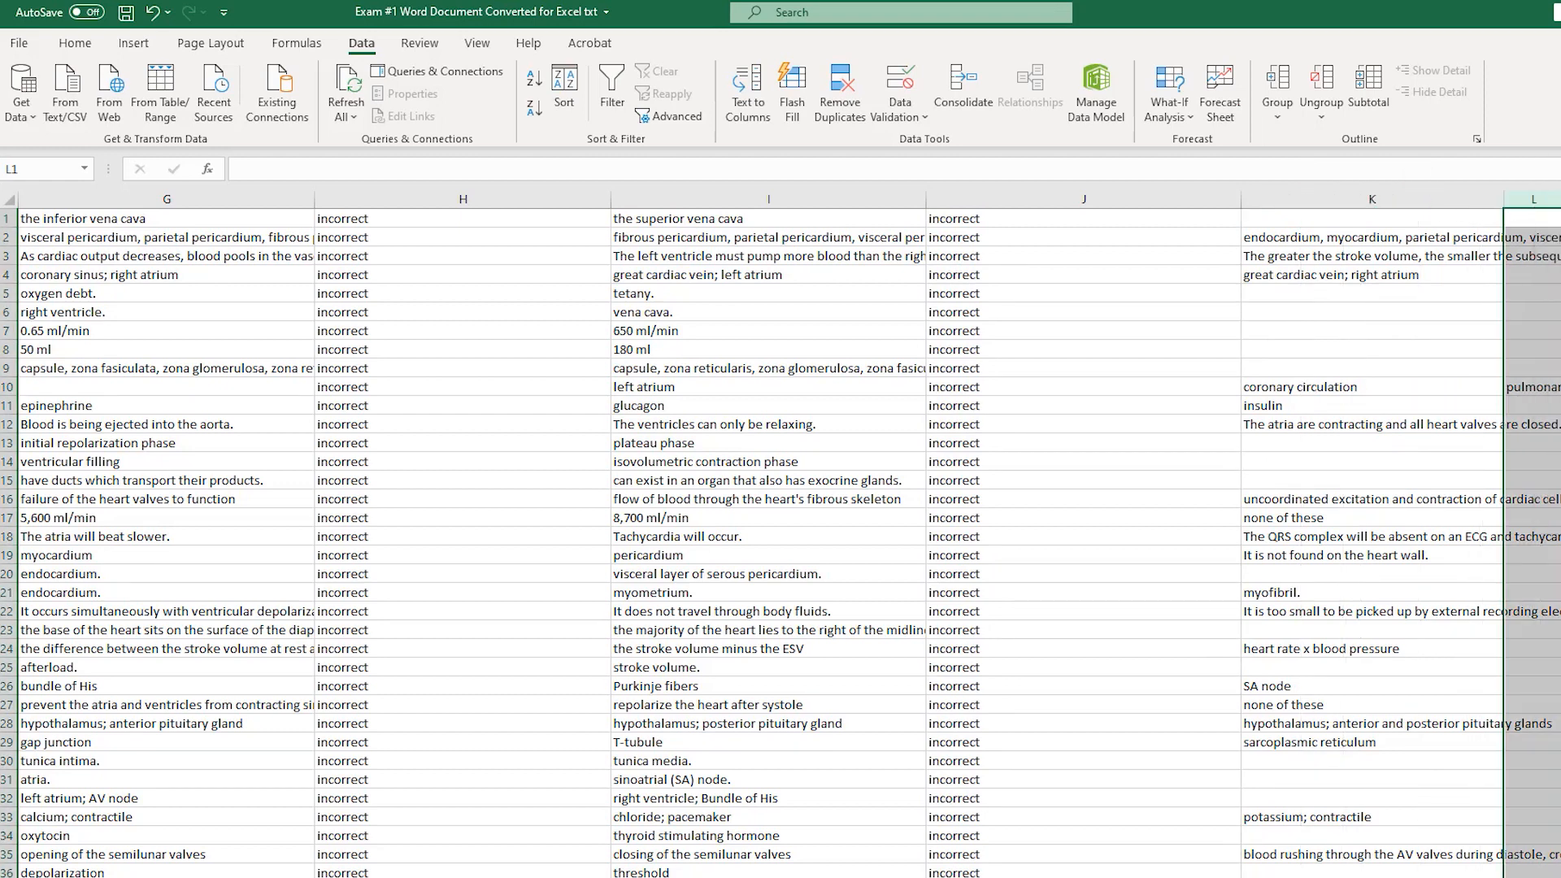
key(ctrl+shift+plus)
click(1546, 220)
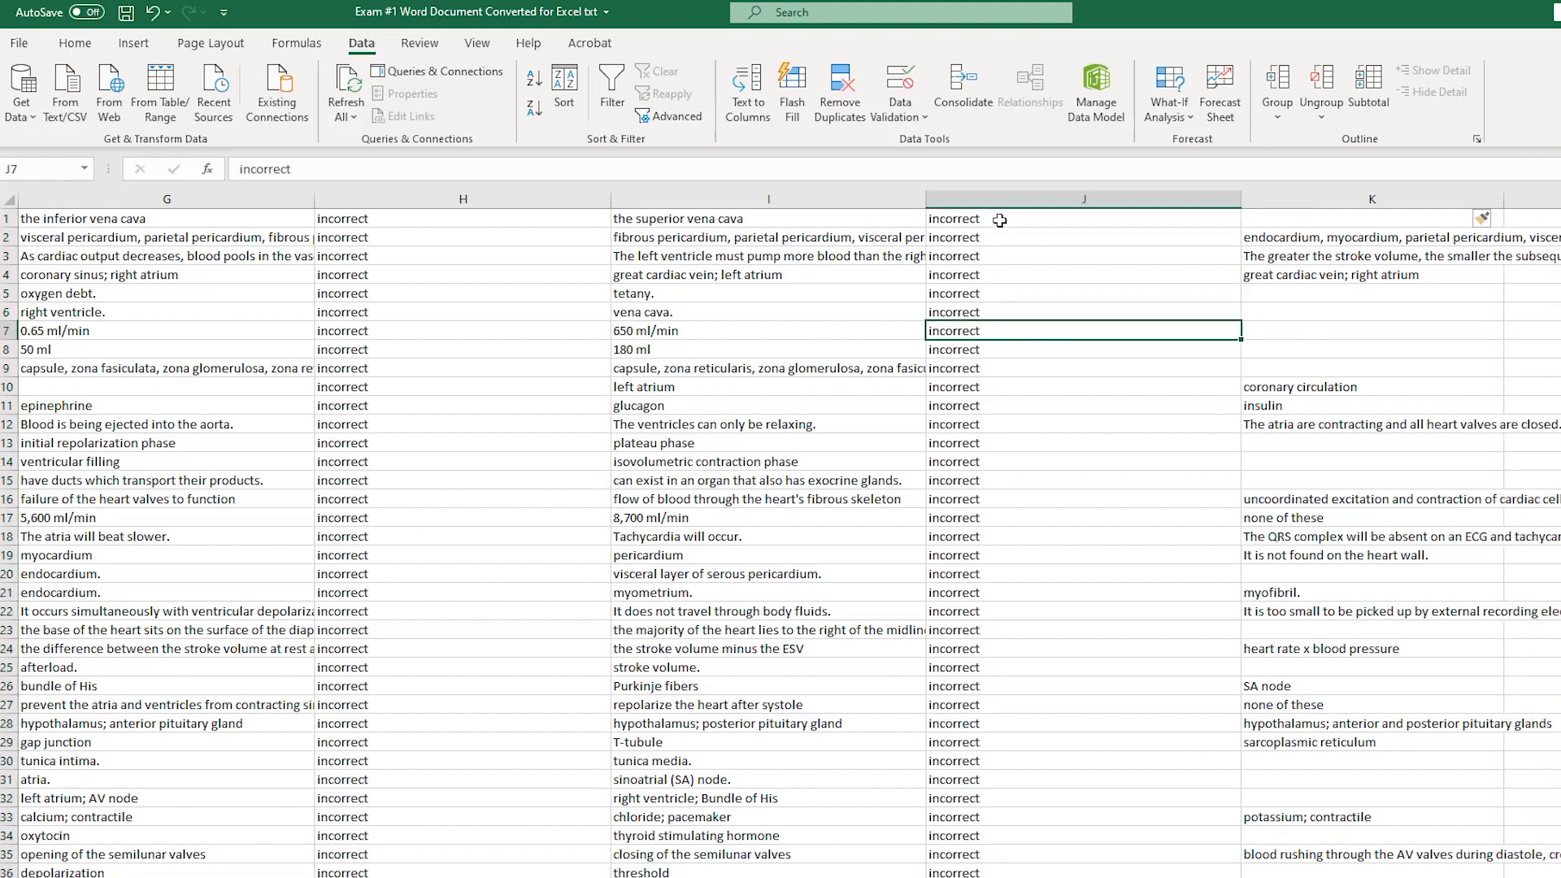
Step: Copy the filled "incorrect" cells of column J into the blank column L, starting at row 1
drag(1000, 220, 1006, 667)
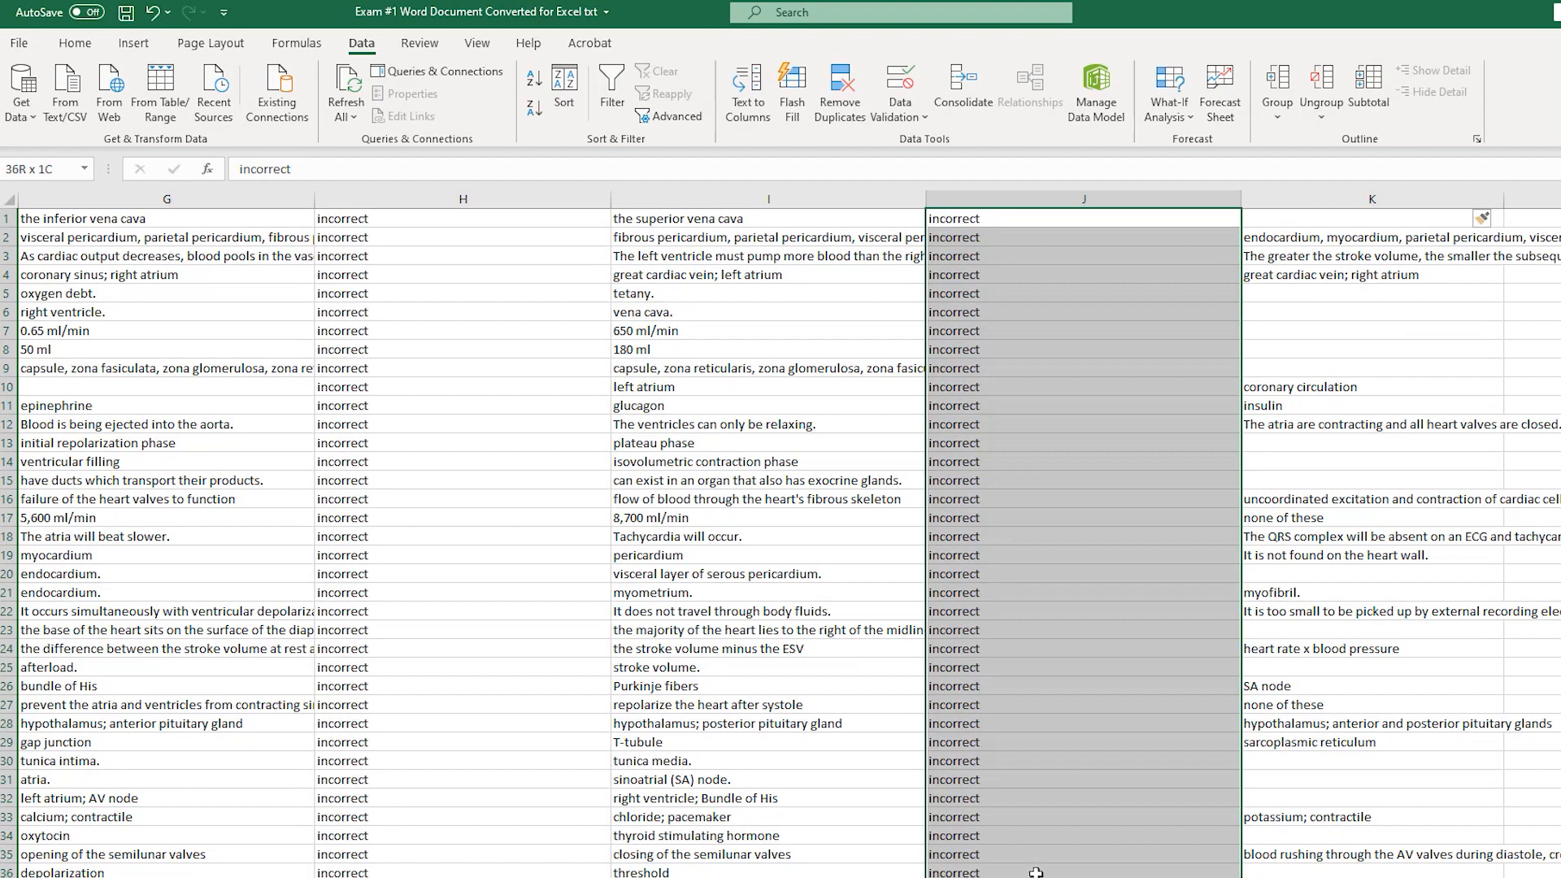
key(ctrl+c)
click(1487, 220)
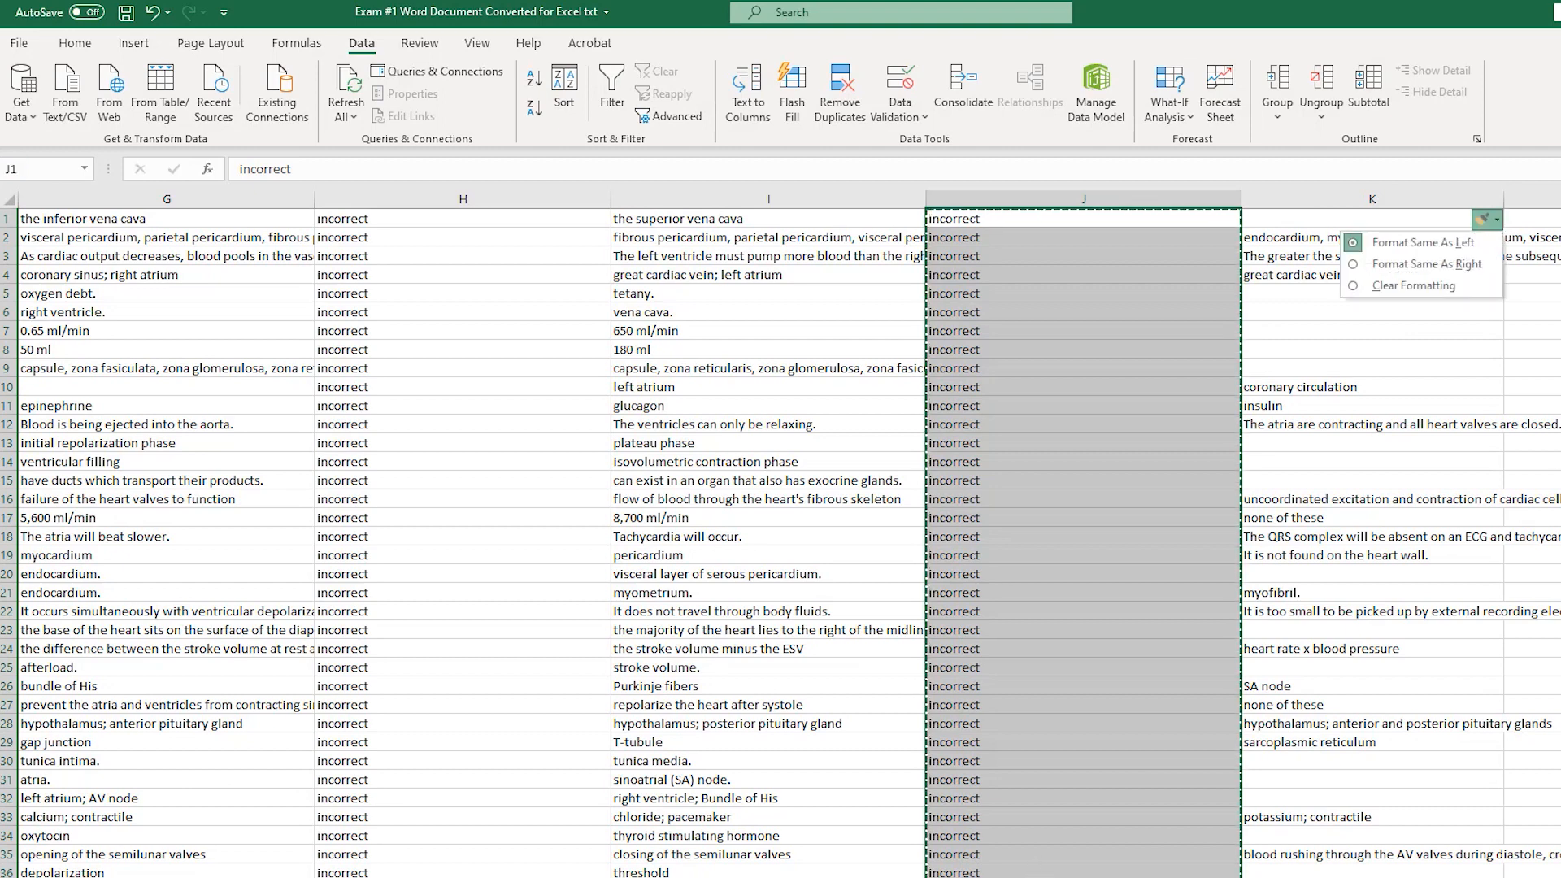
click(1556, 227)
key(ctrl+v)
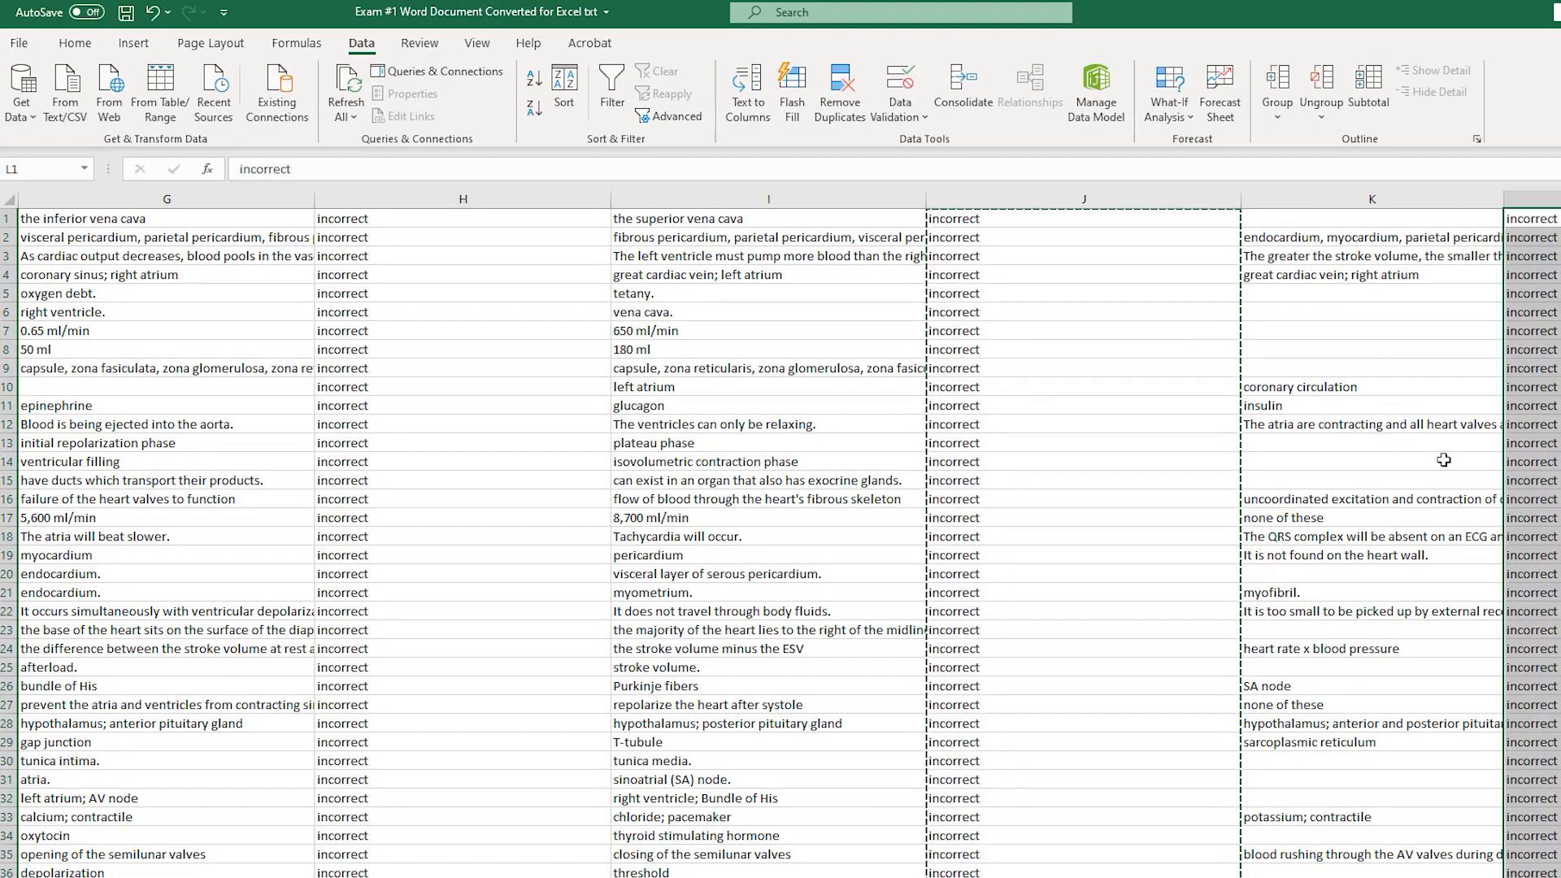
scroll(780, 537, right, 1)
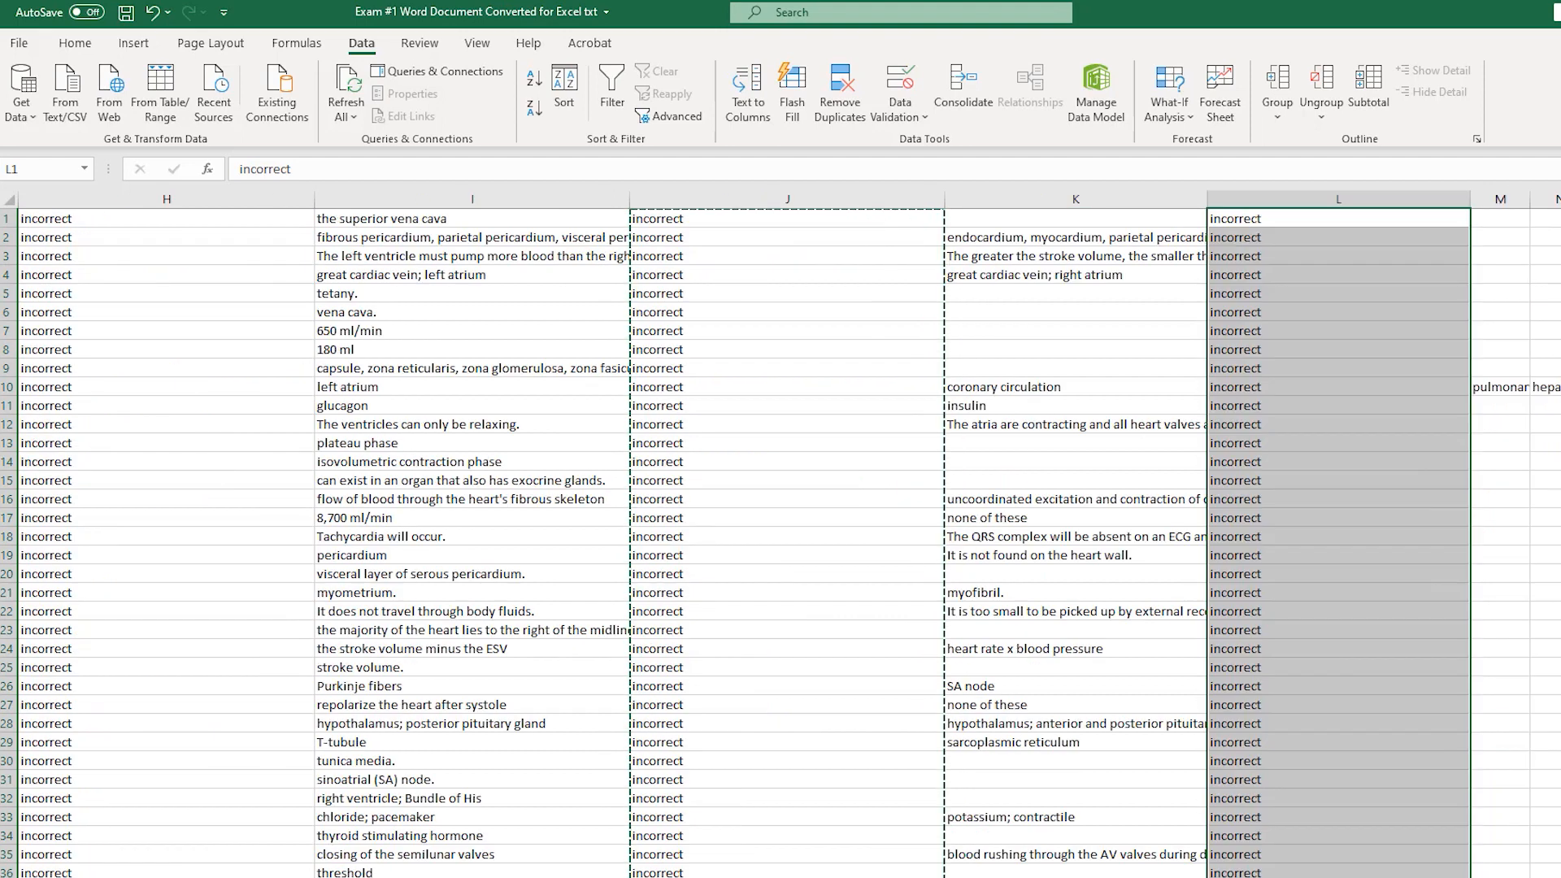
Step: Enter "incorrect" in cell N10, beside the extra answer choice in column M
click(1549, 200)
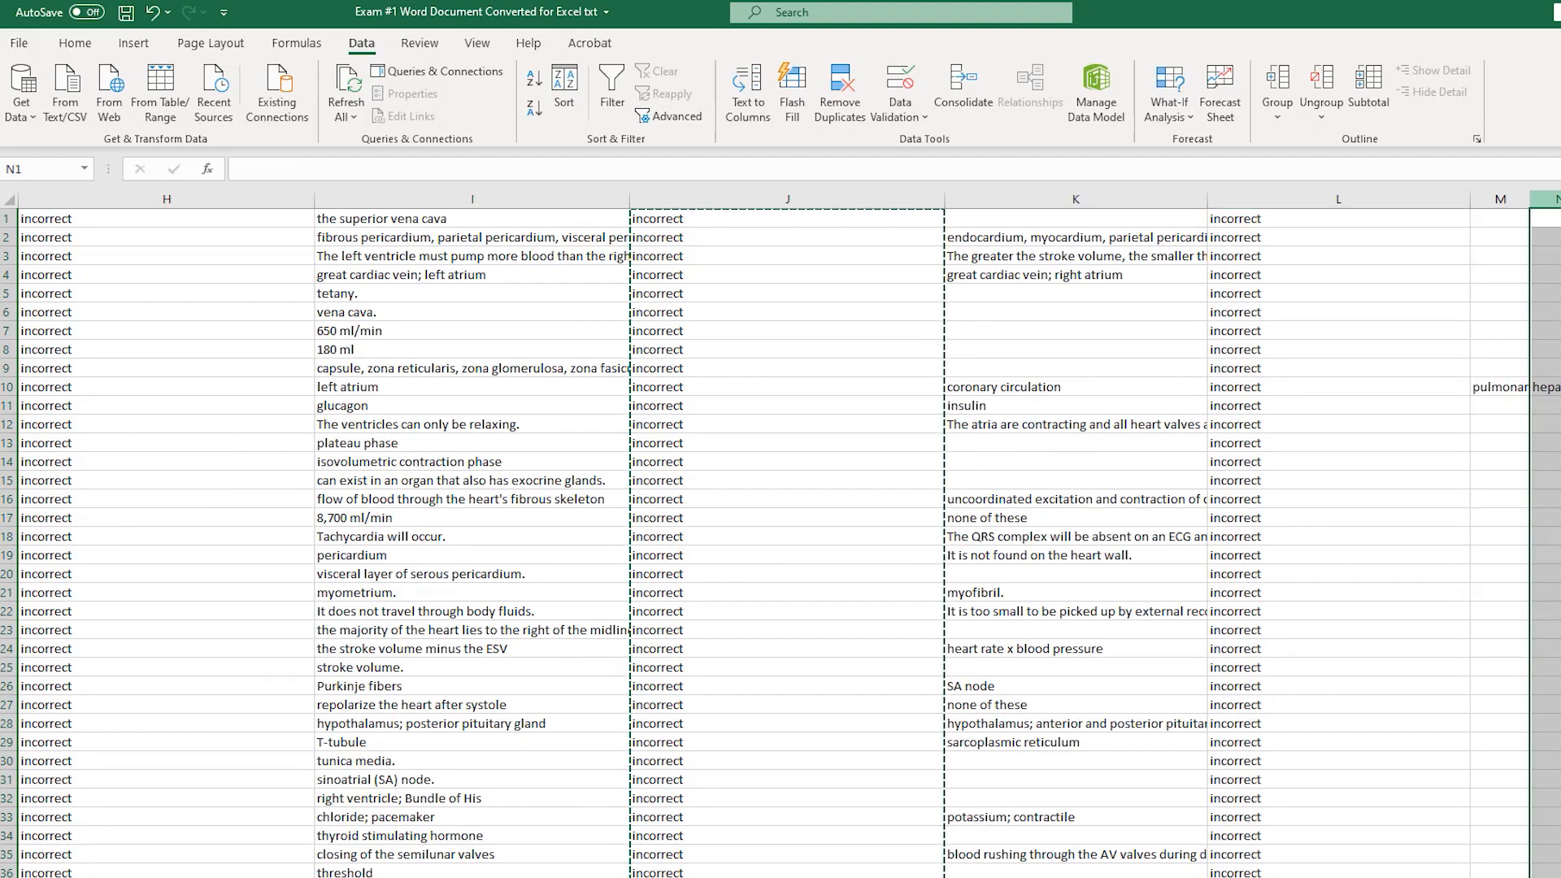
click(1556, 405)
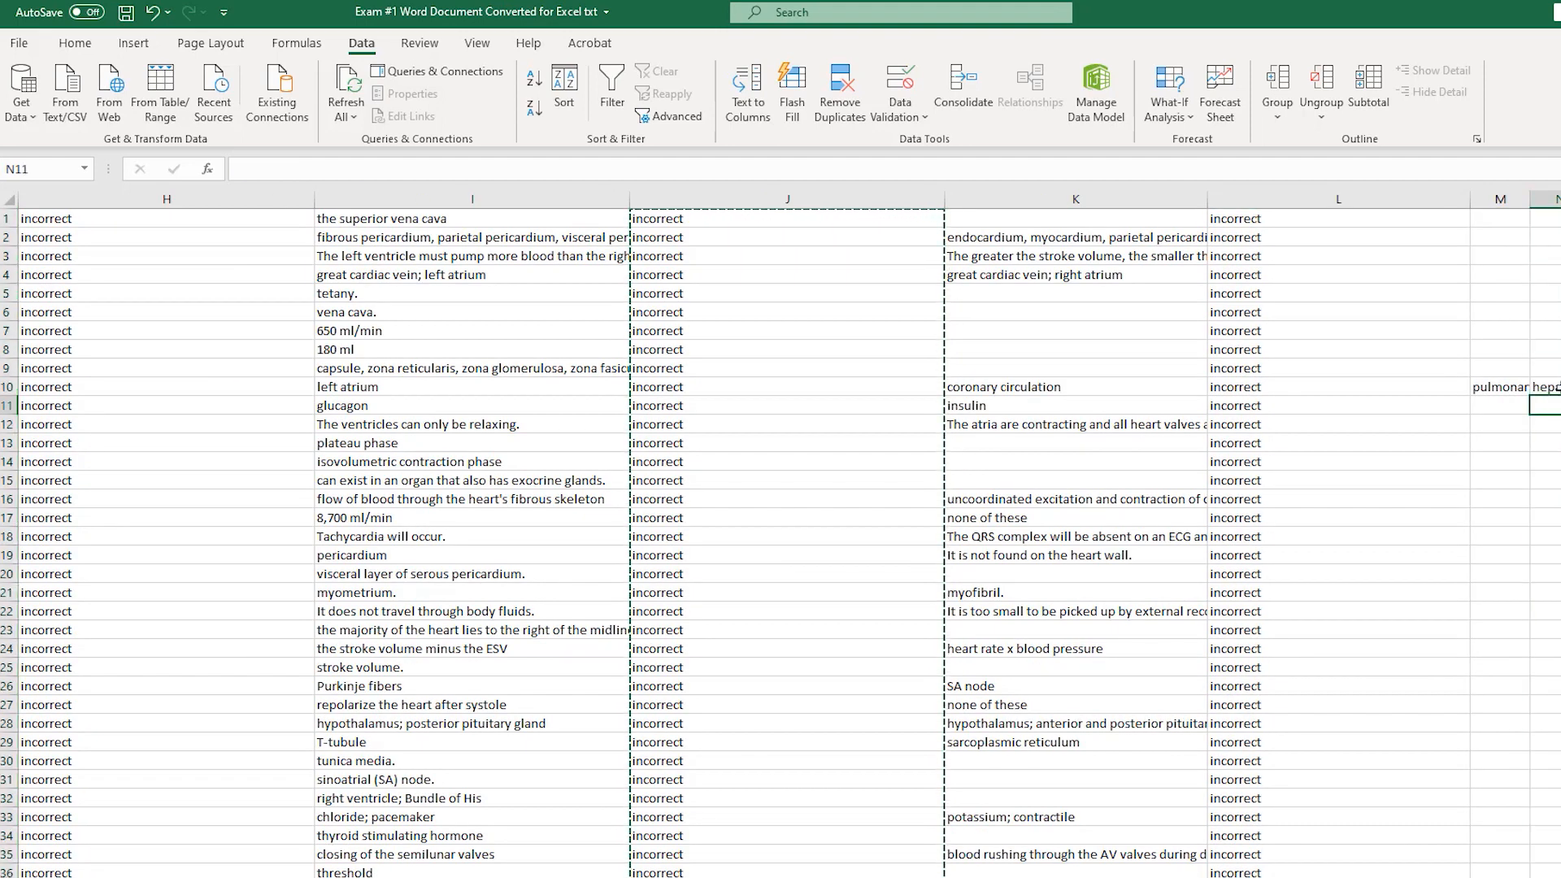
click(1557, 387)
text(incorrect)
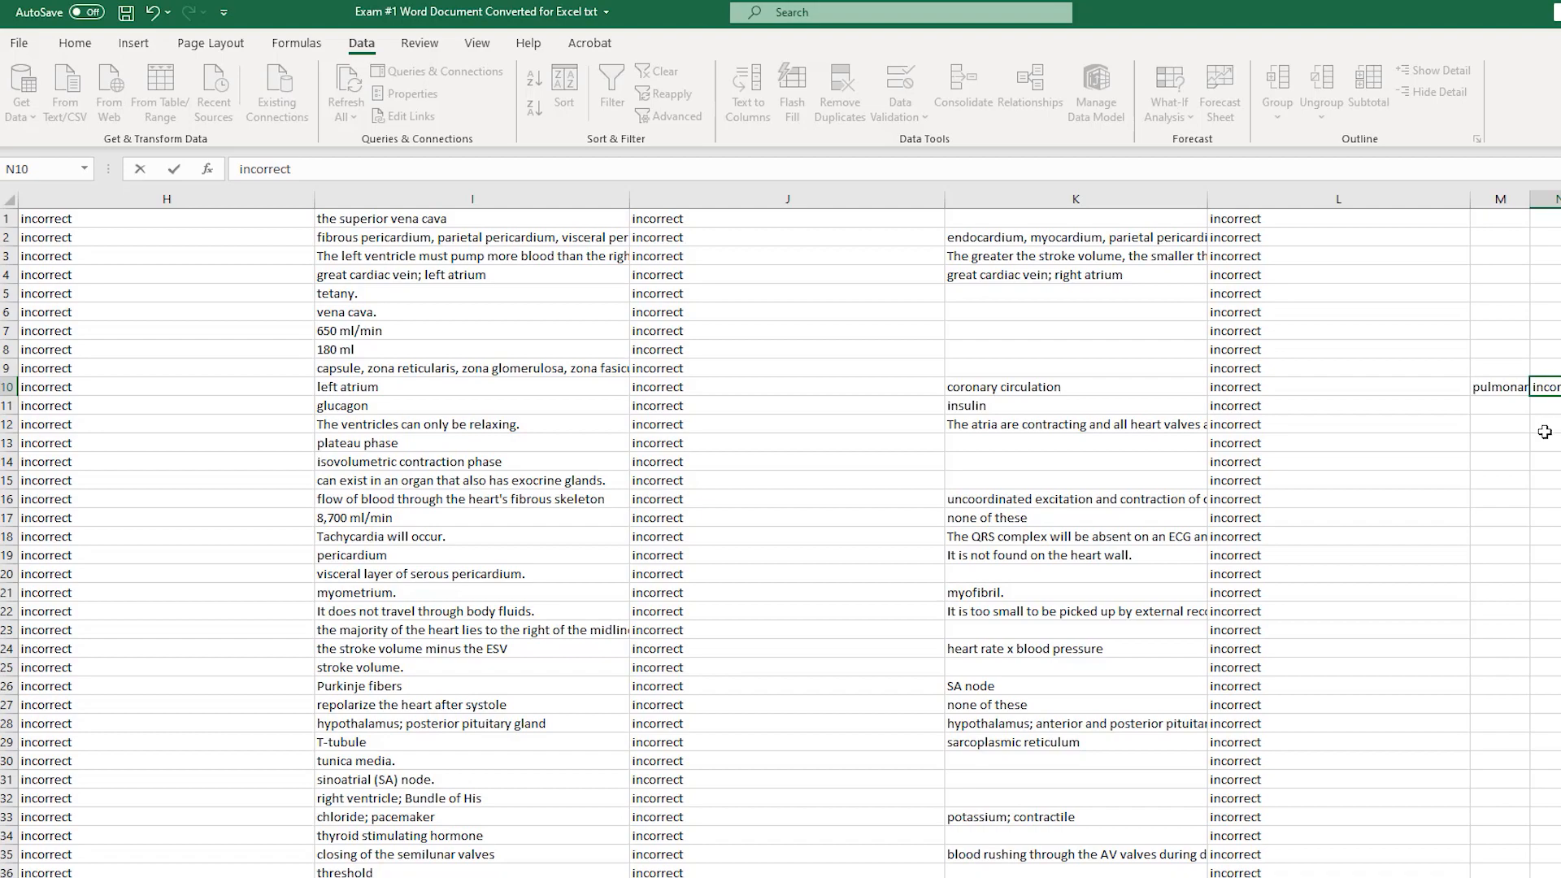
Step: Clear the contents of rows 81 to 93, including the stray question in row 85 below the main list
scroll(1544, 431, down, 20)
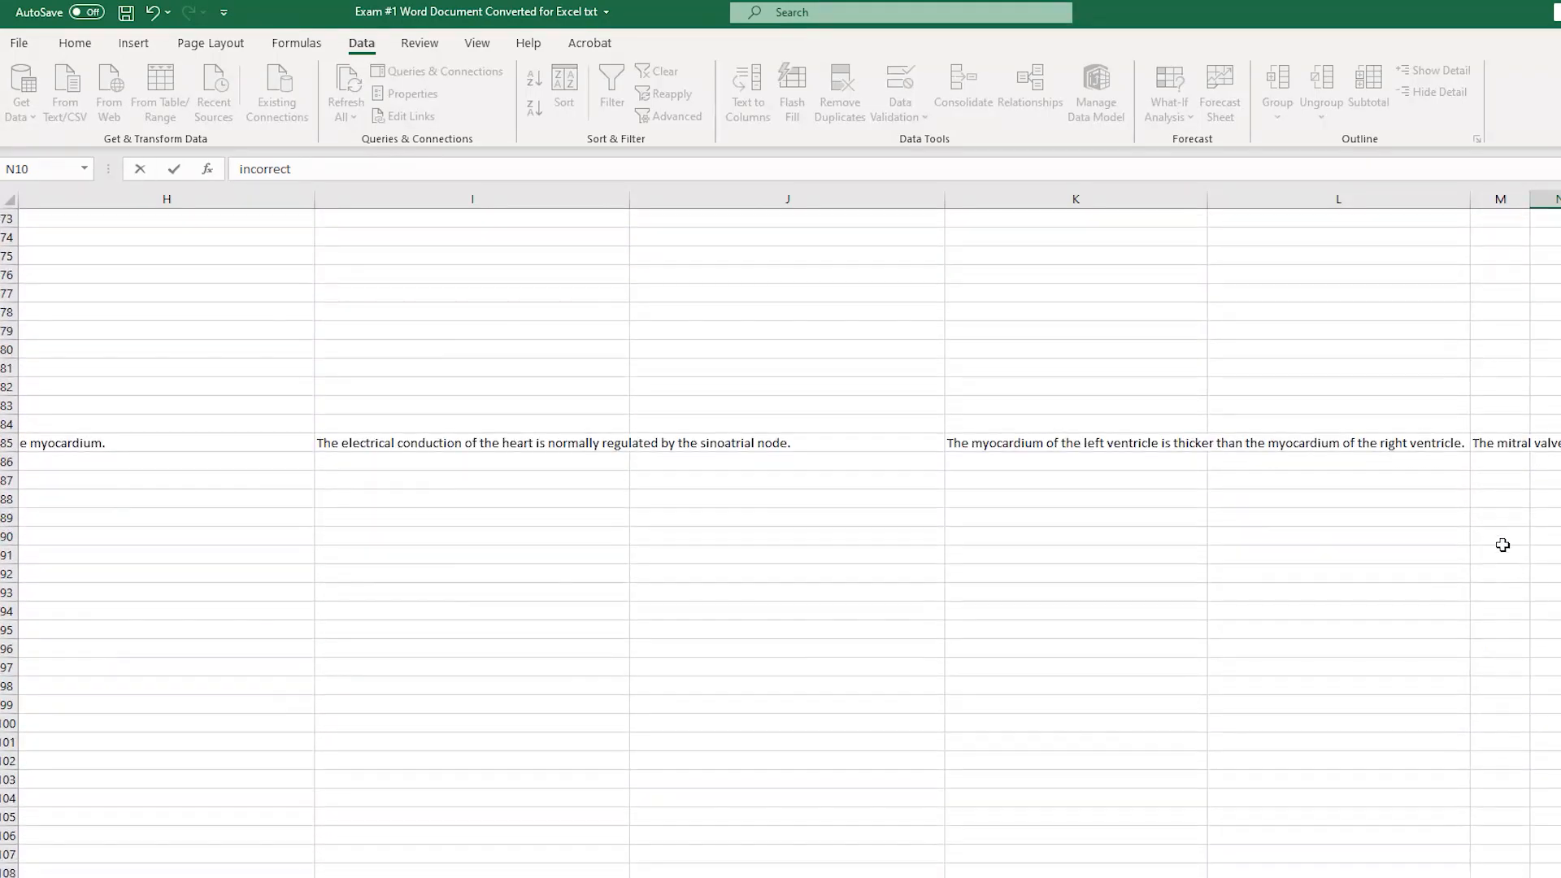
scroll(780, 534, left, 10)
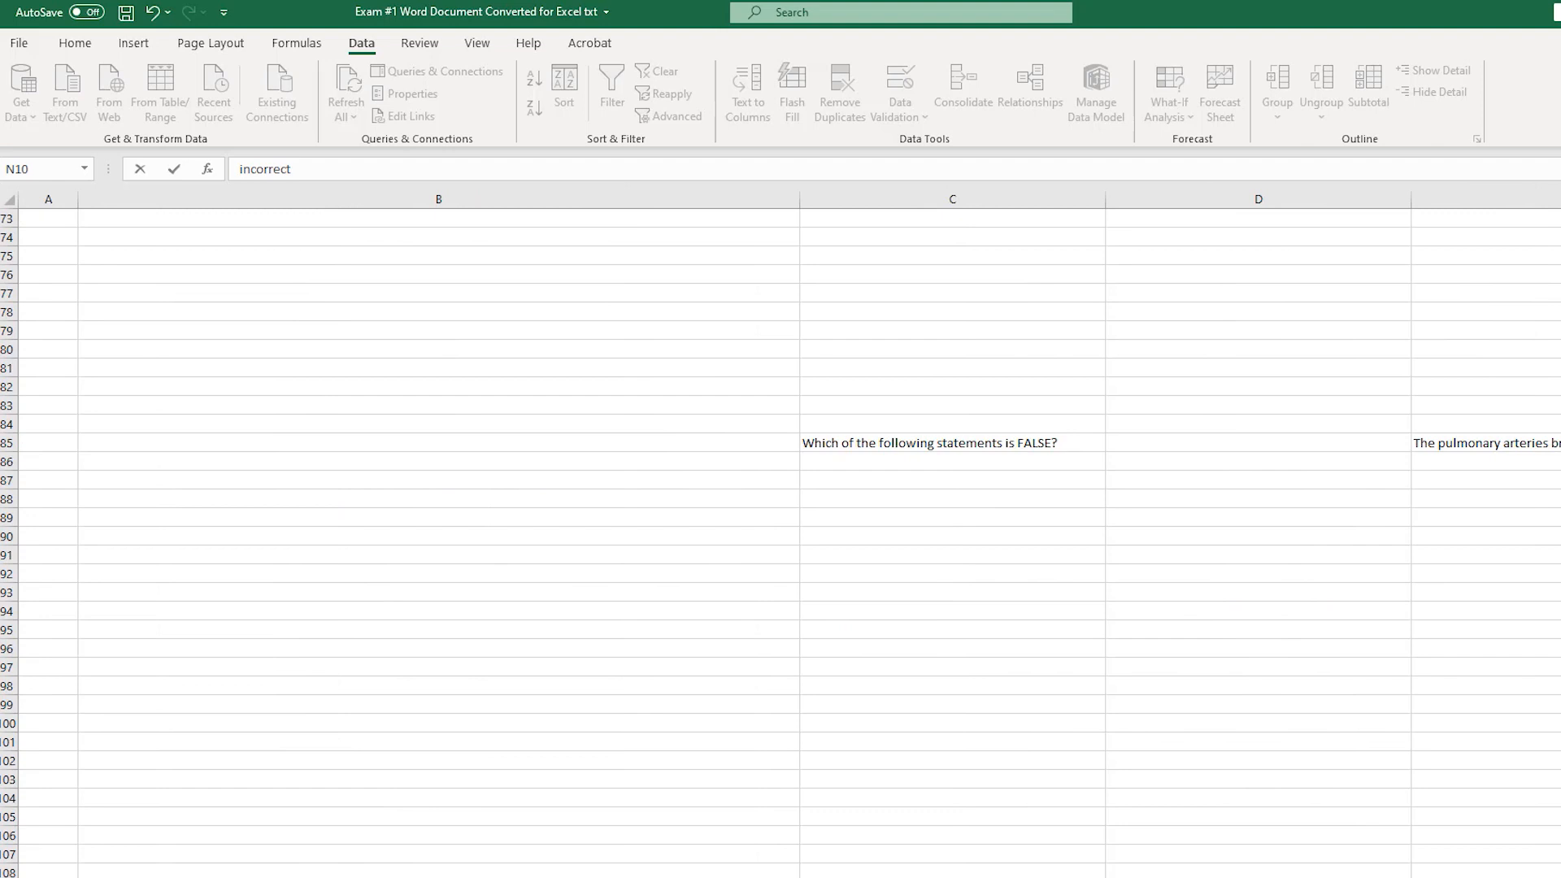
scroll(780, 534, right, 3)
scroll(781, 534, left, 3)
drag(9, 368, 43, 599)
key(Delete)
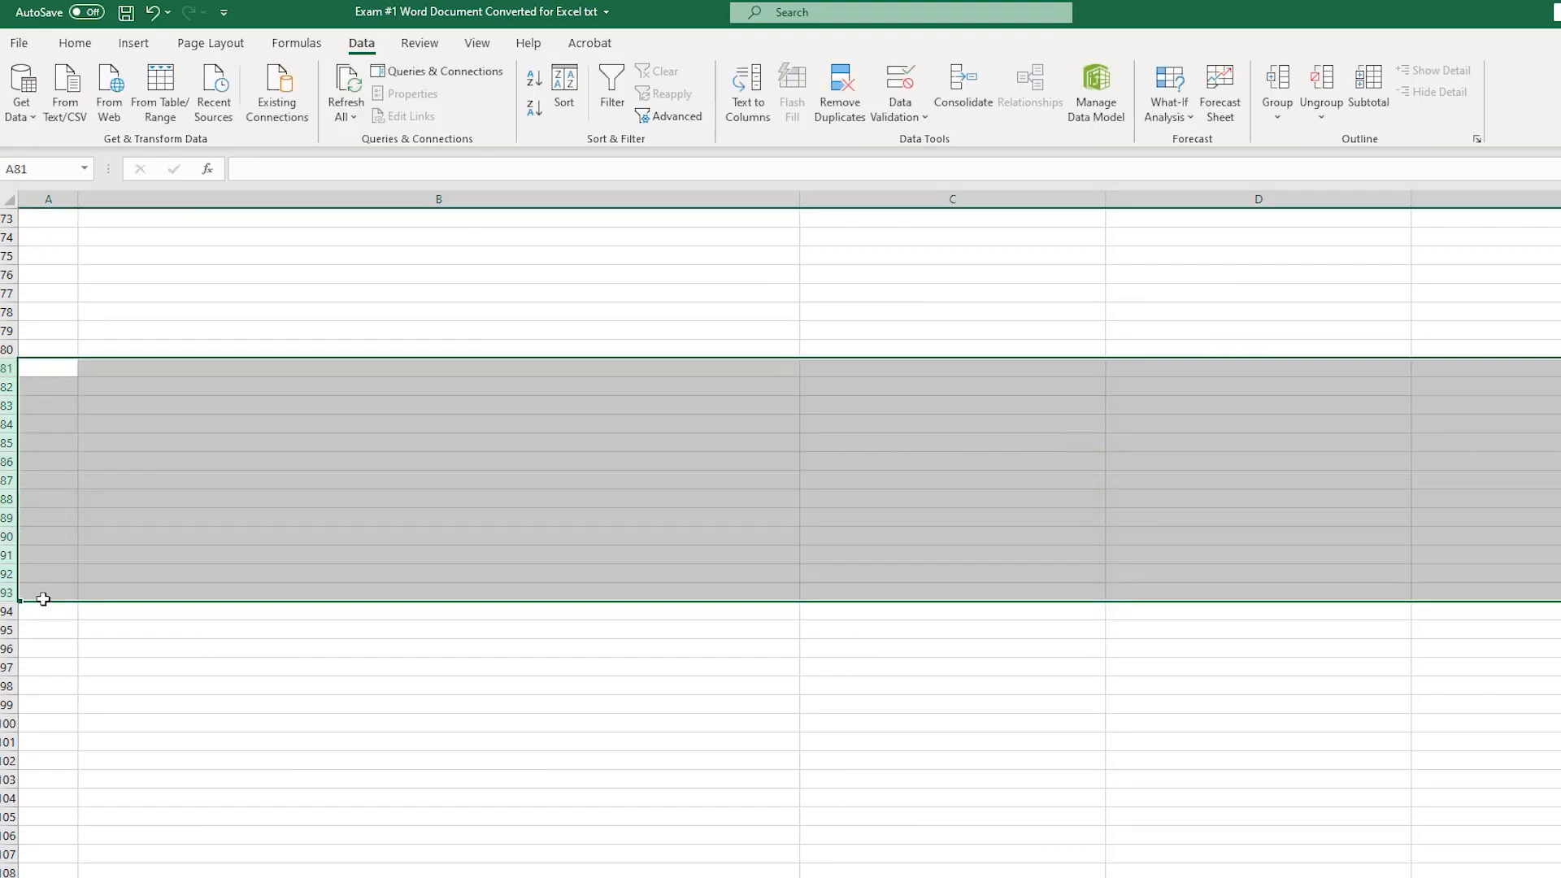
Step: Clear the contents of rows 7 to 59, keeping only the first six questions
scroll(143, 601, up, 20)
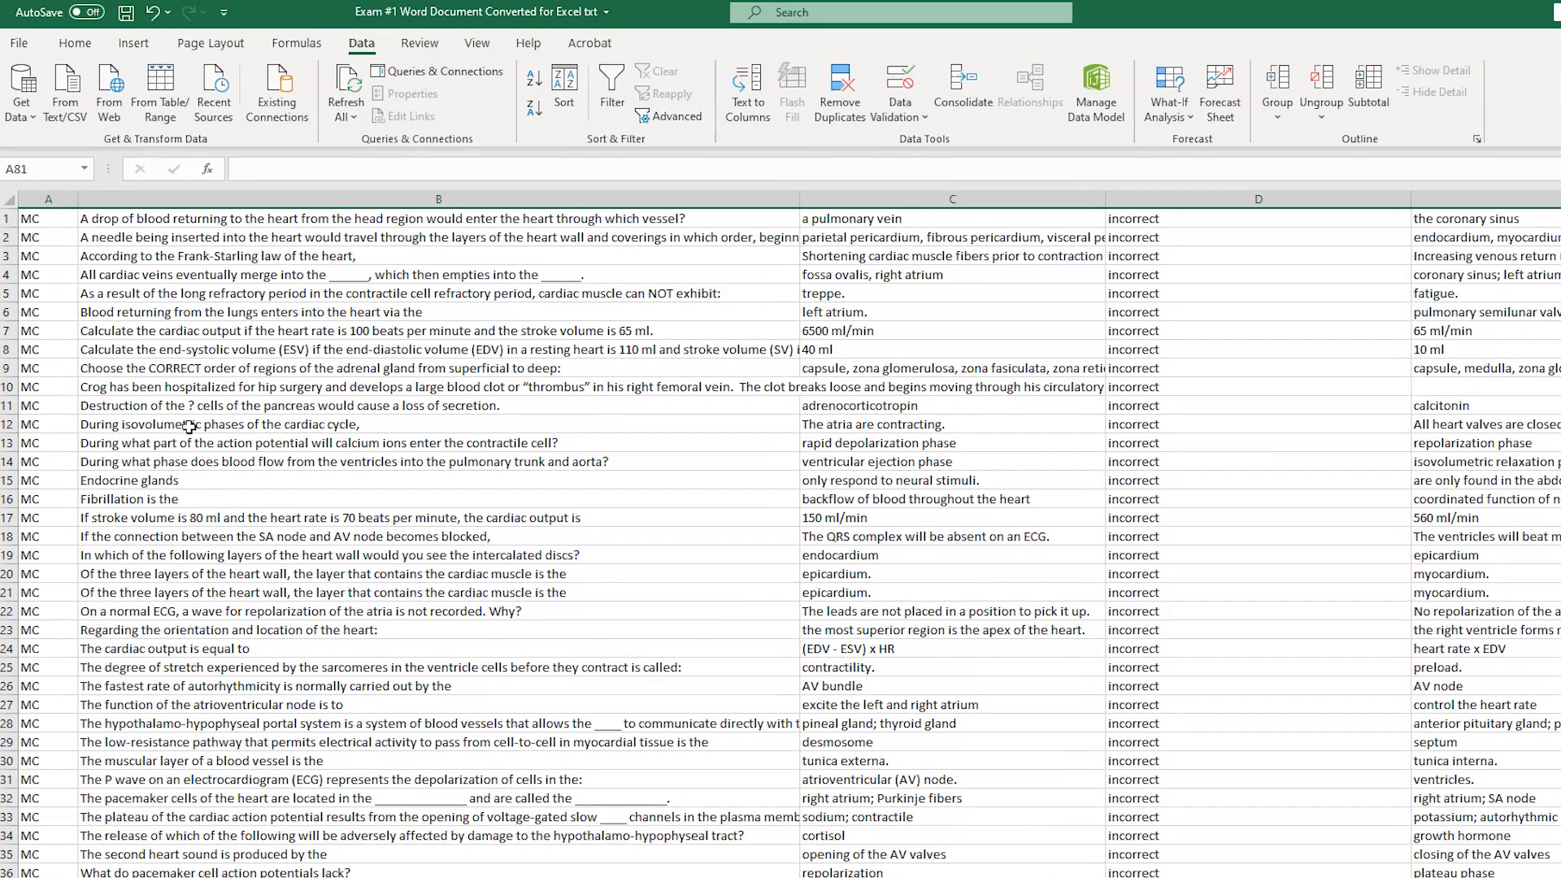
click(347, 305)
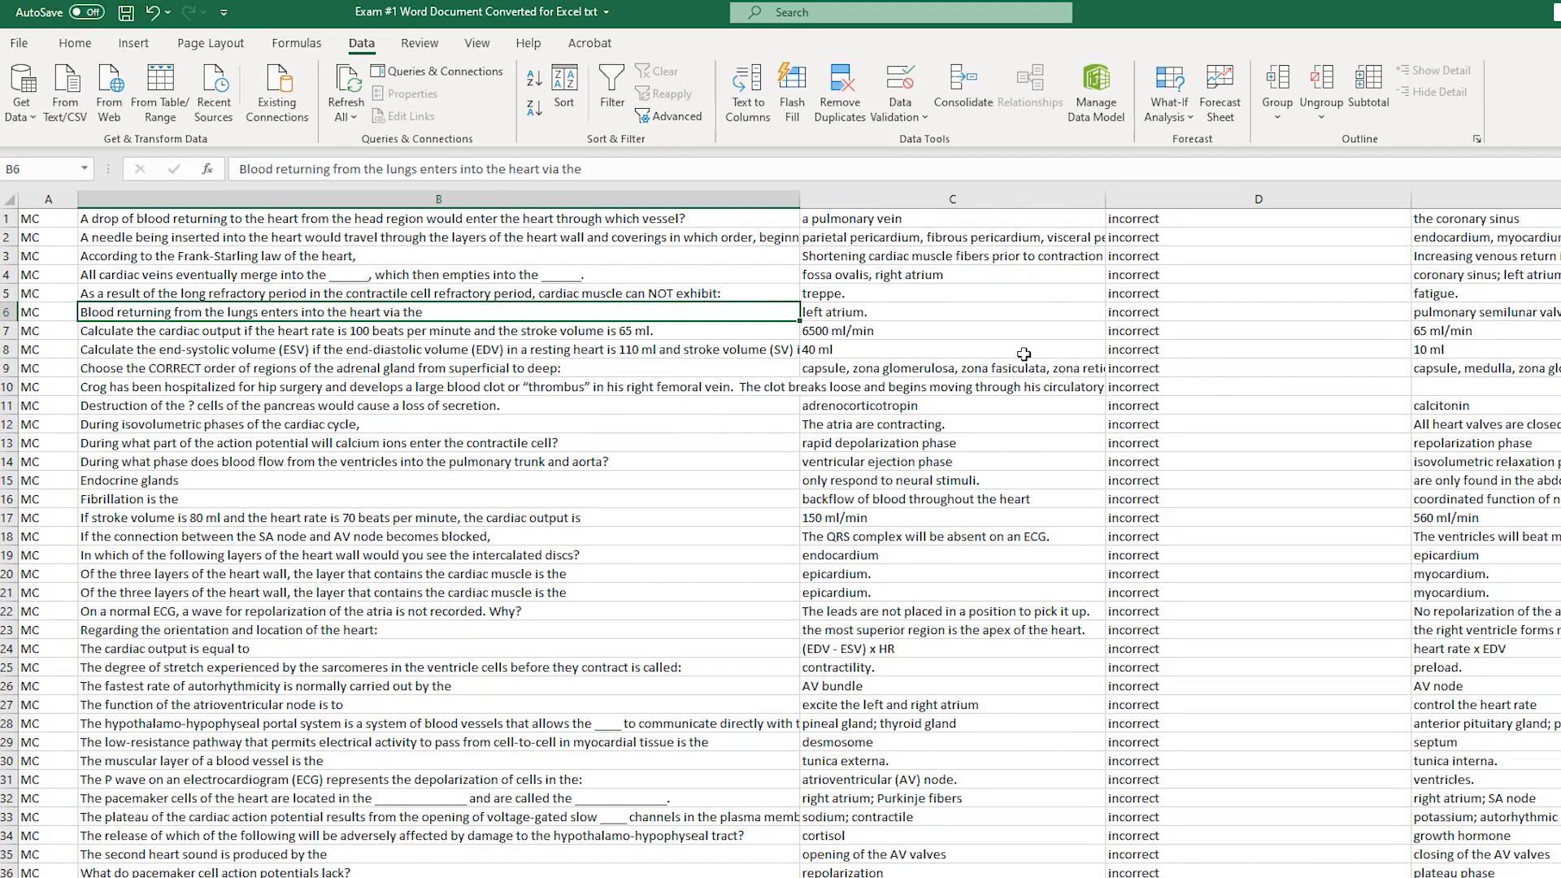
scroll(780, 534, right, 10)
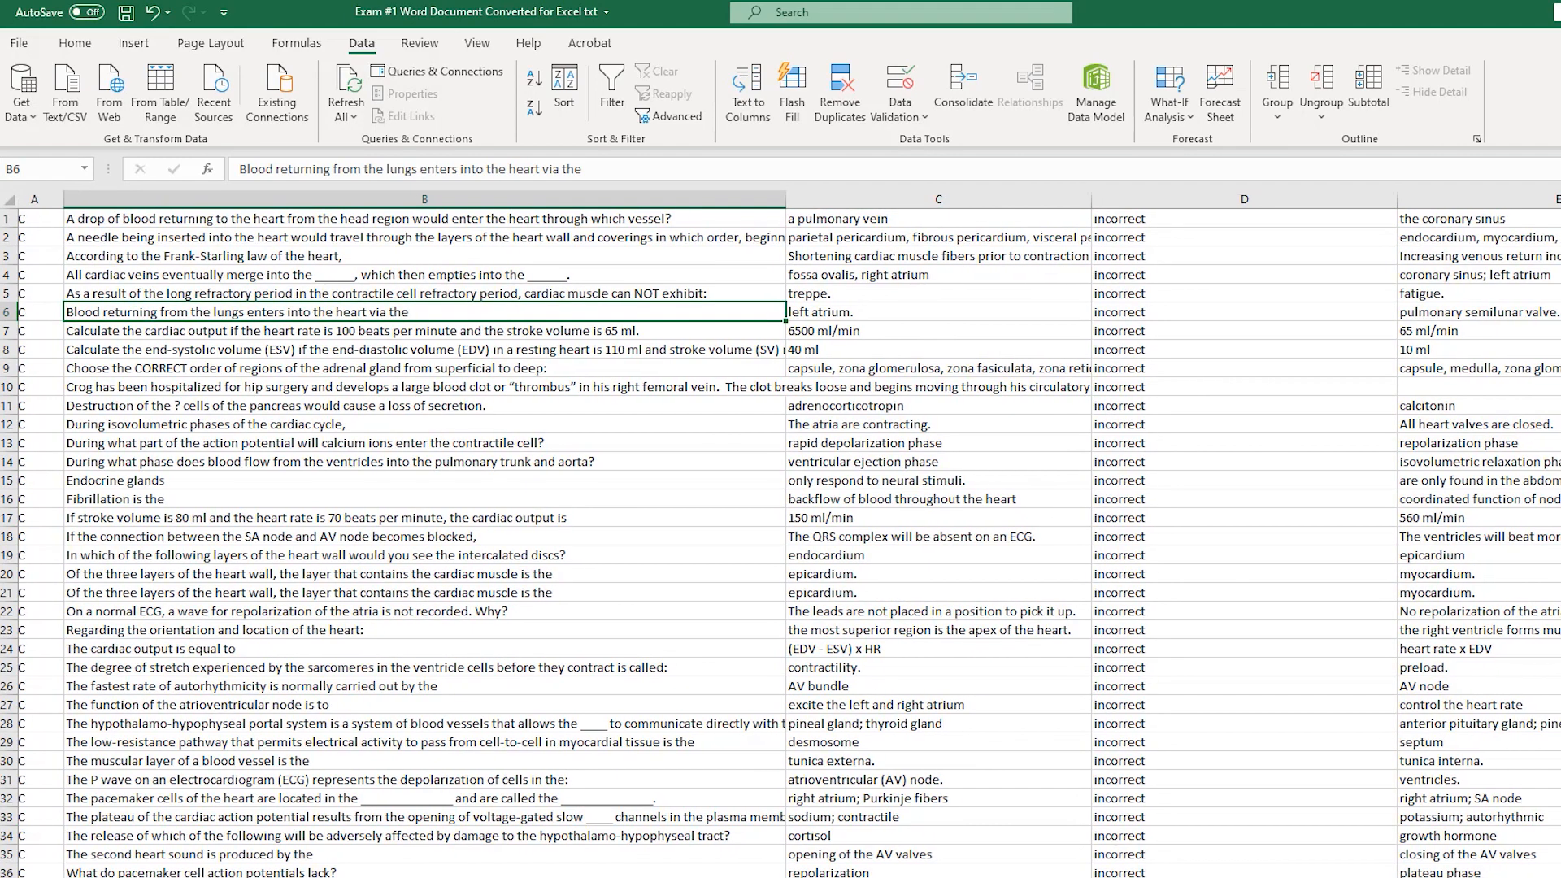
scroll(780, 534, left, 10)
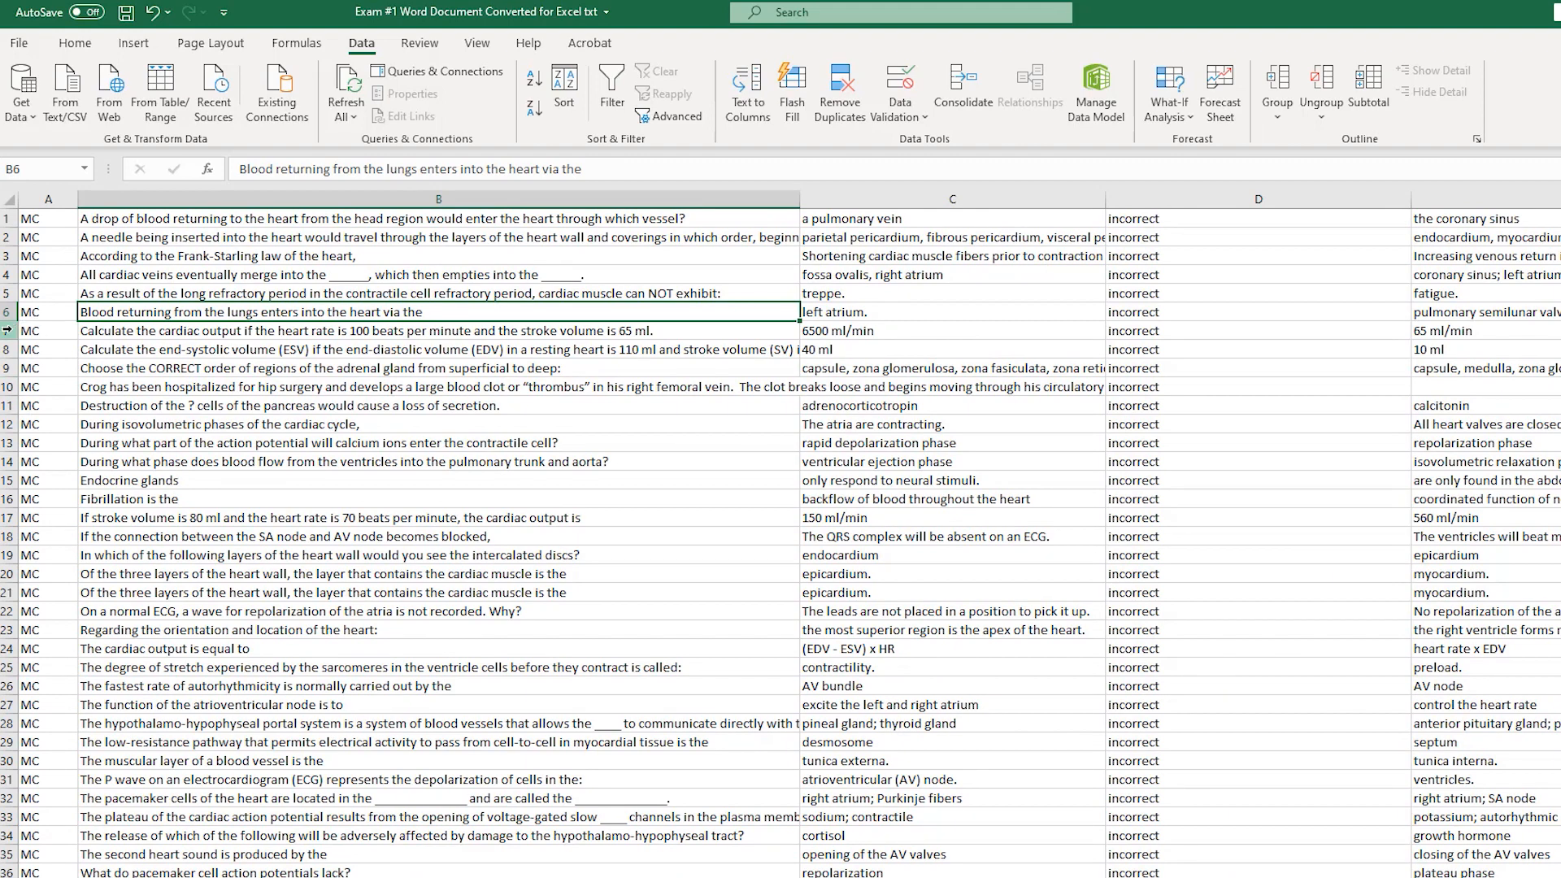
mouse_move(7, 331)
mouse_down()
mouse_move(6, 873)
mouse_move(7, 854)
mouse_move(177, 852)
mouse_up()
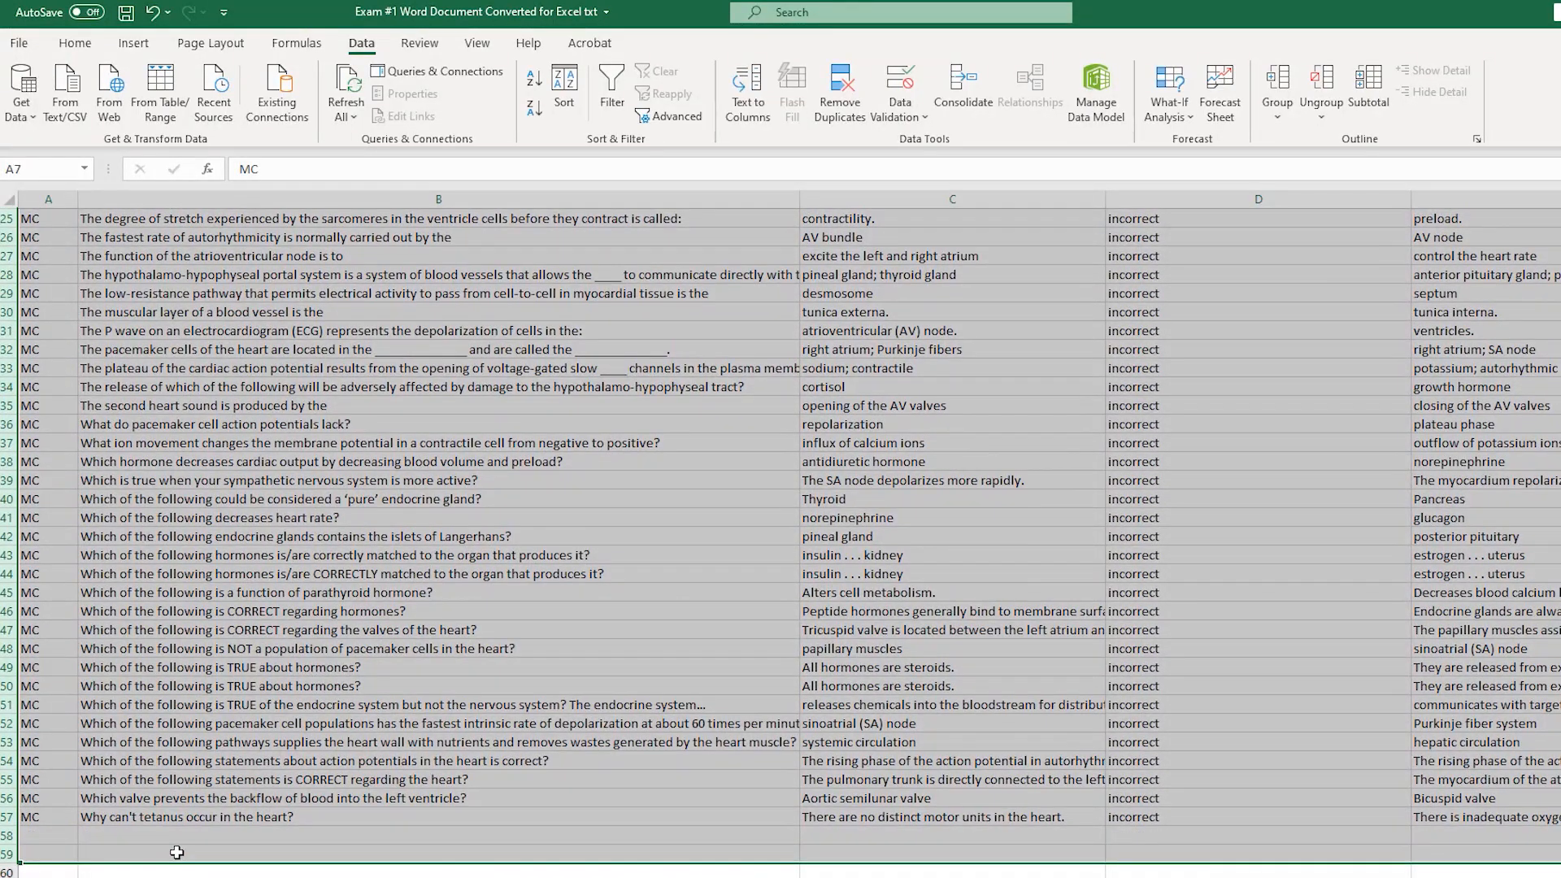
key(Delete)
scroll(212, 837, up, 8)
click(999, 234)
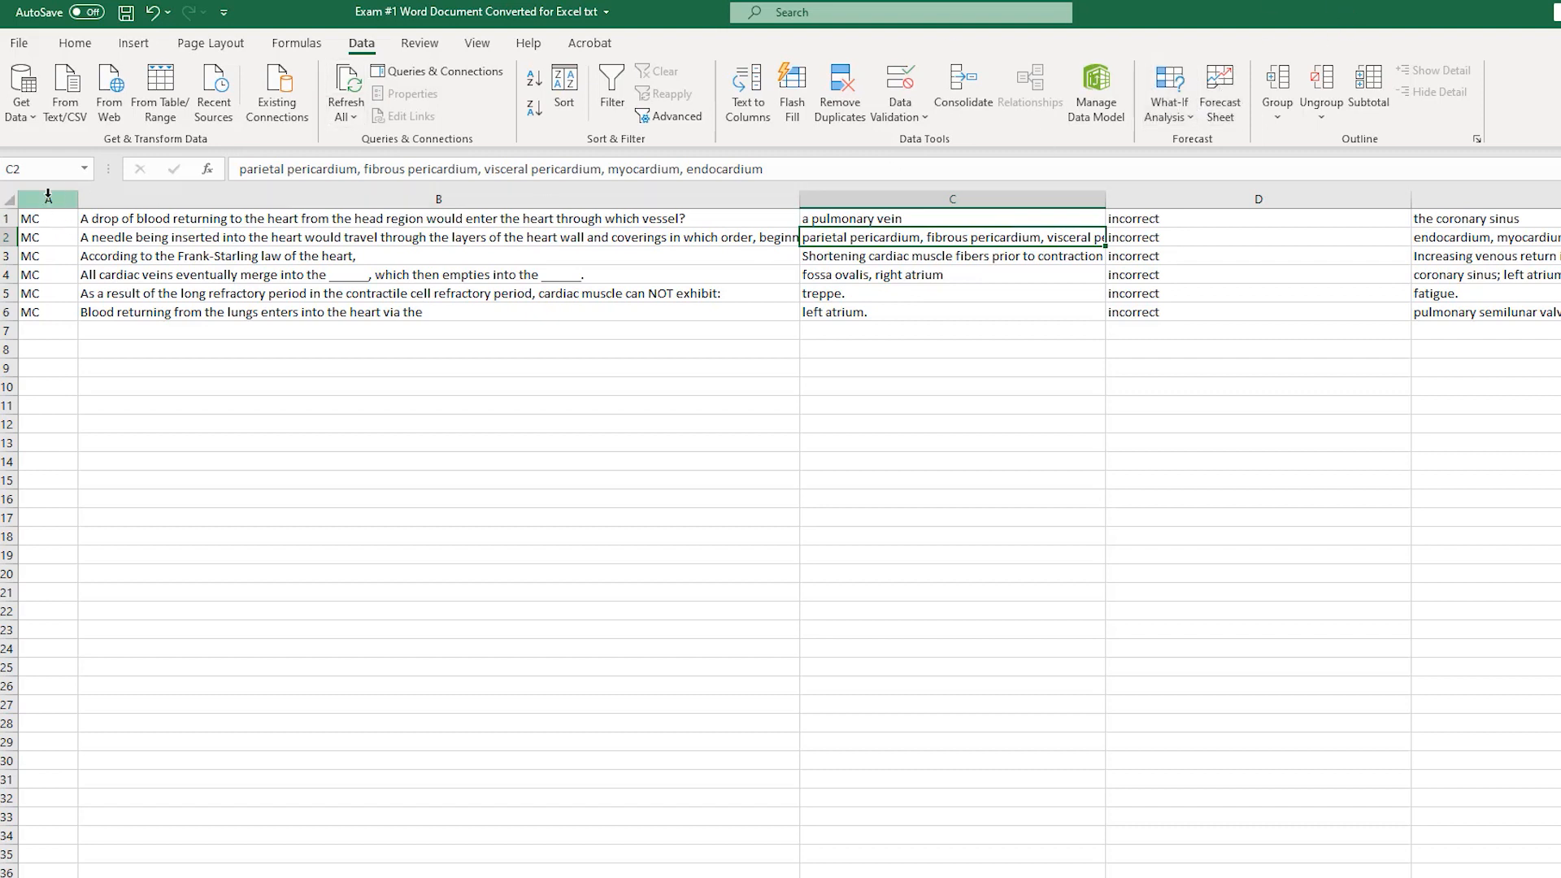
Step: Add a conditional formatting rule to the whole sheet giving cells equal to "incorrect" Light Red Fill with Dark Red Text
click(7, 200)
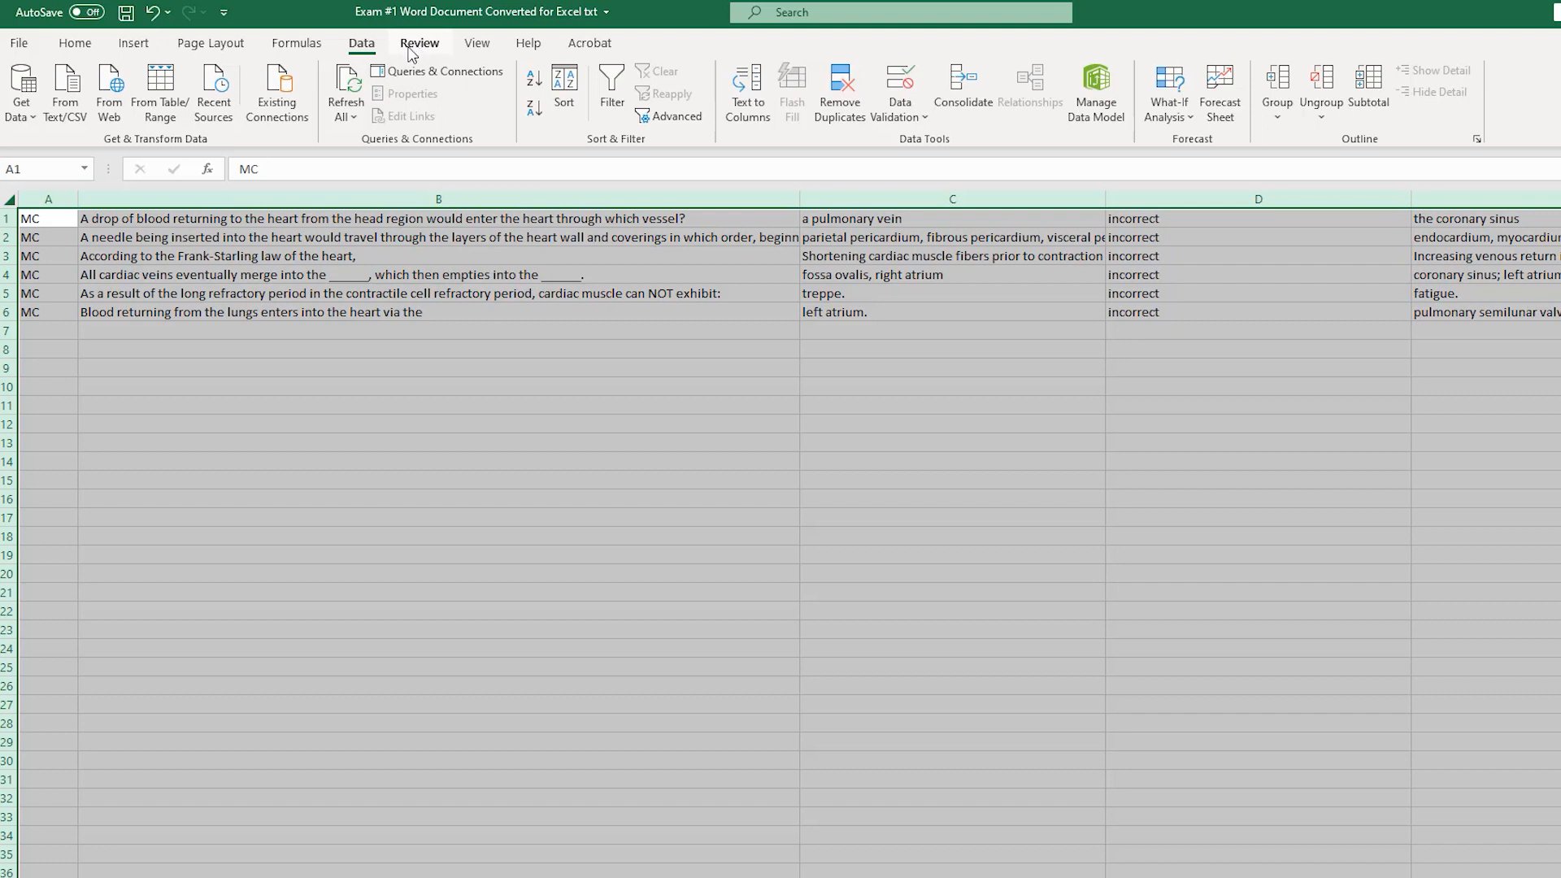
click(77, 48)
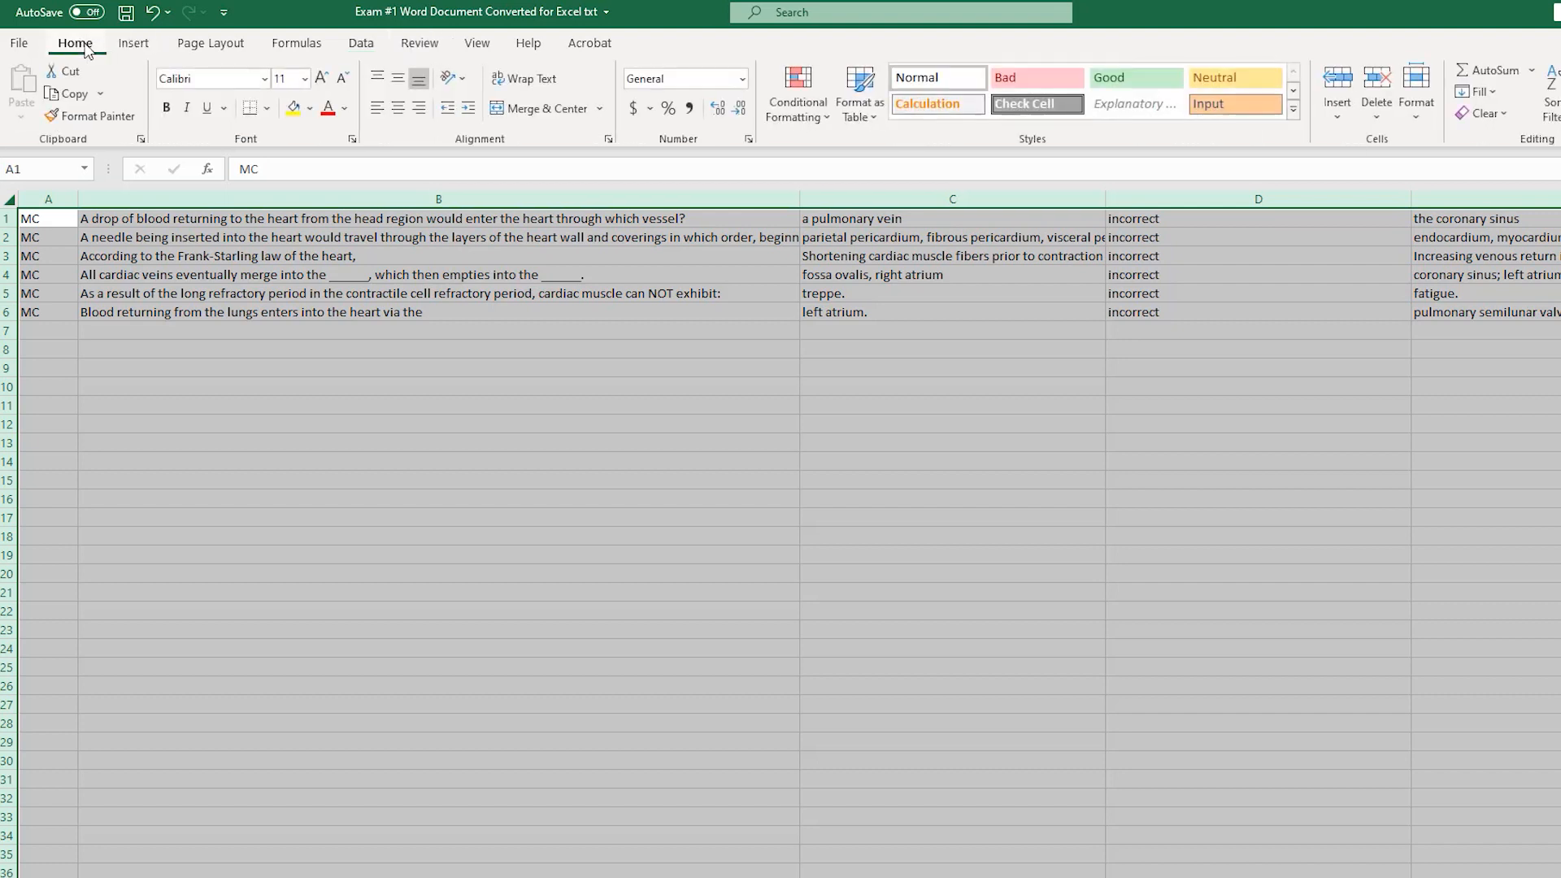
click(816, 115)
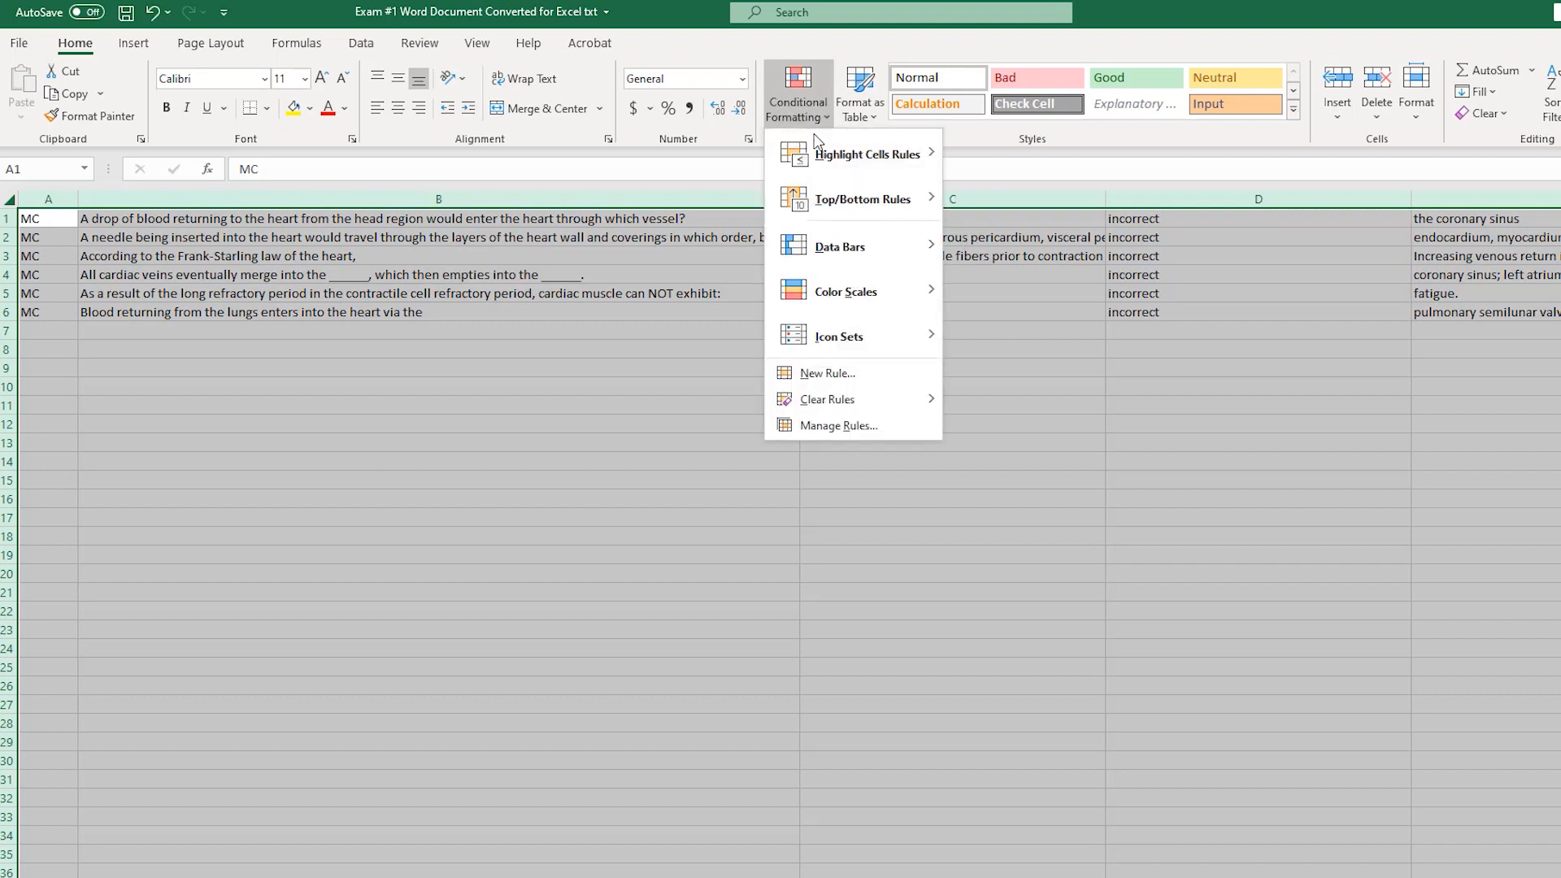
mouse_move(815, 139)
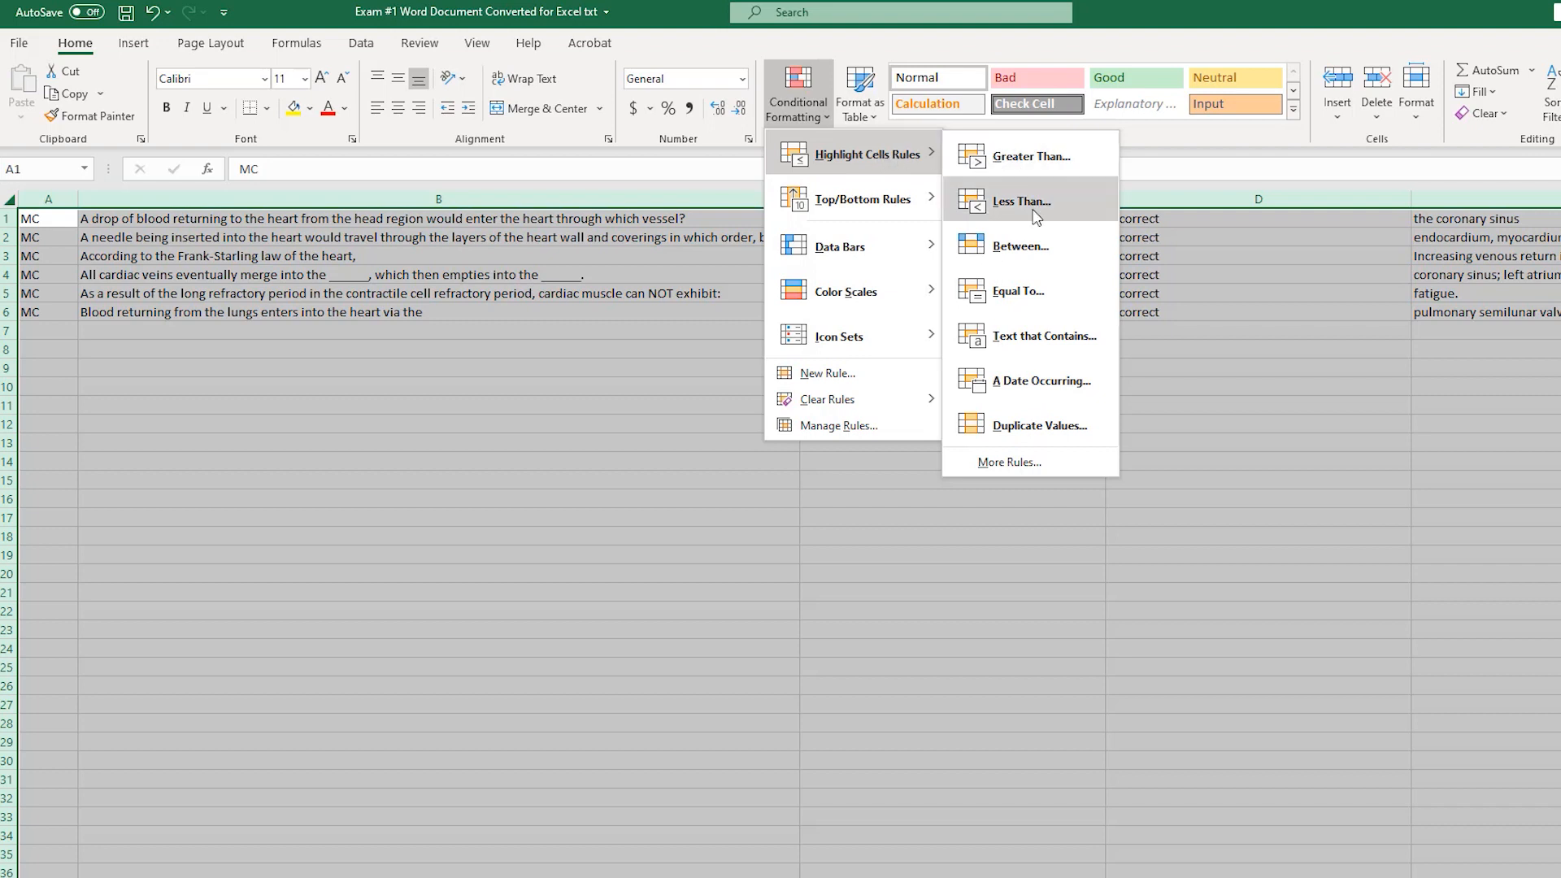
click(1031, 293)
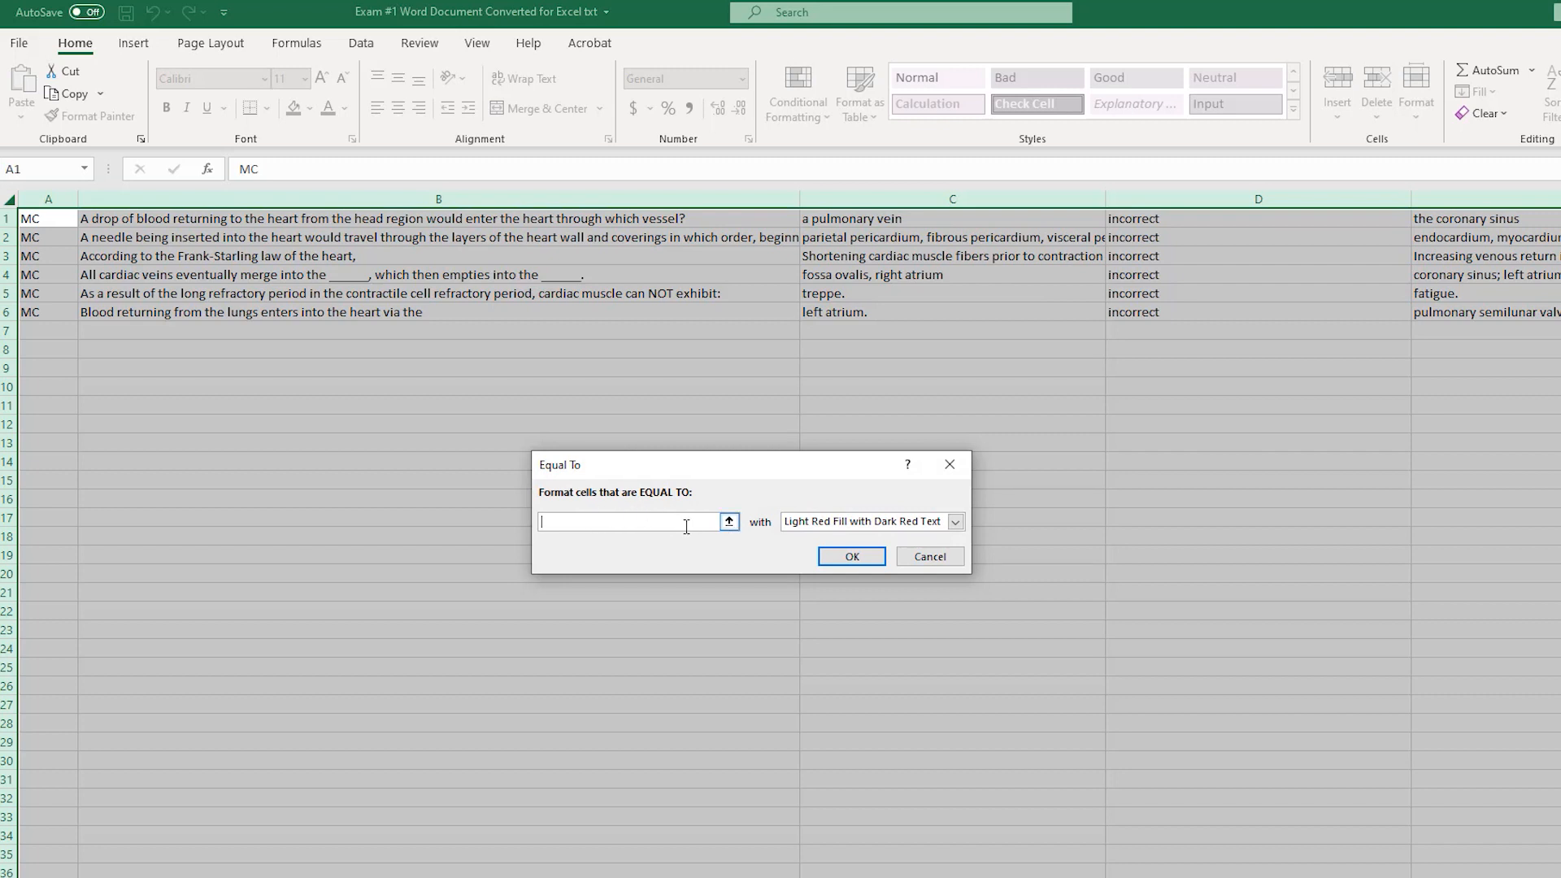
text(incorrect)
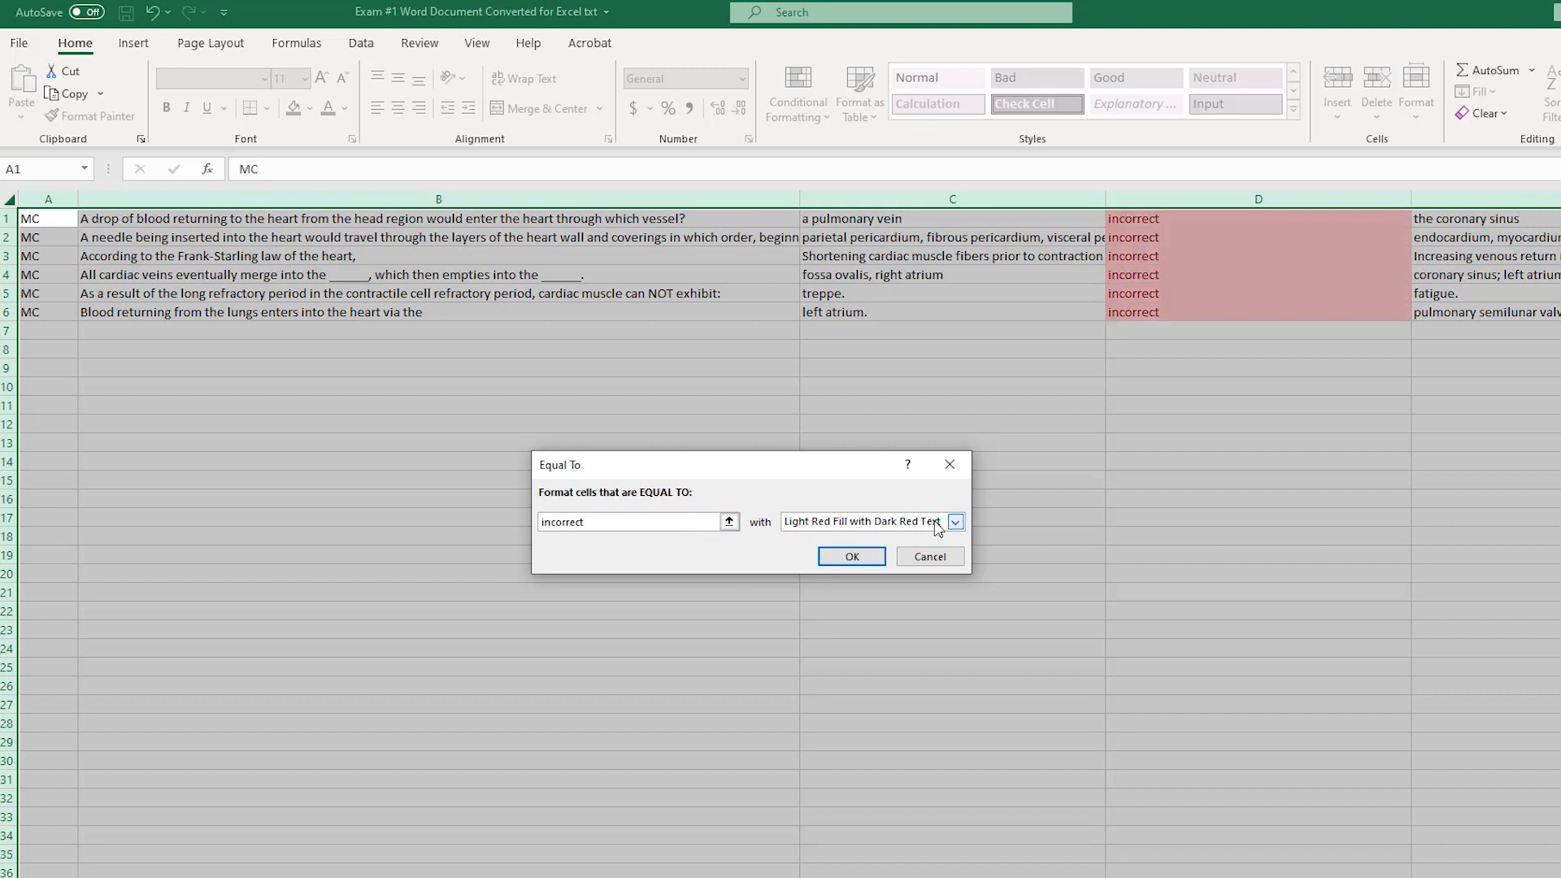
click(852, 556)
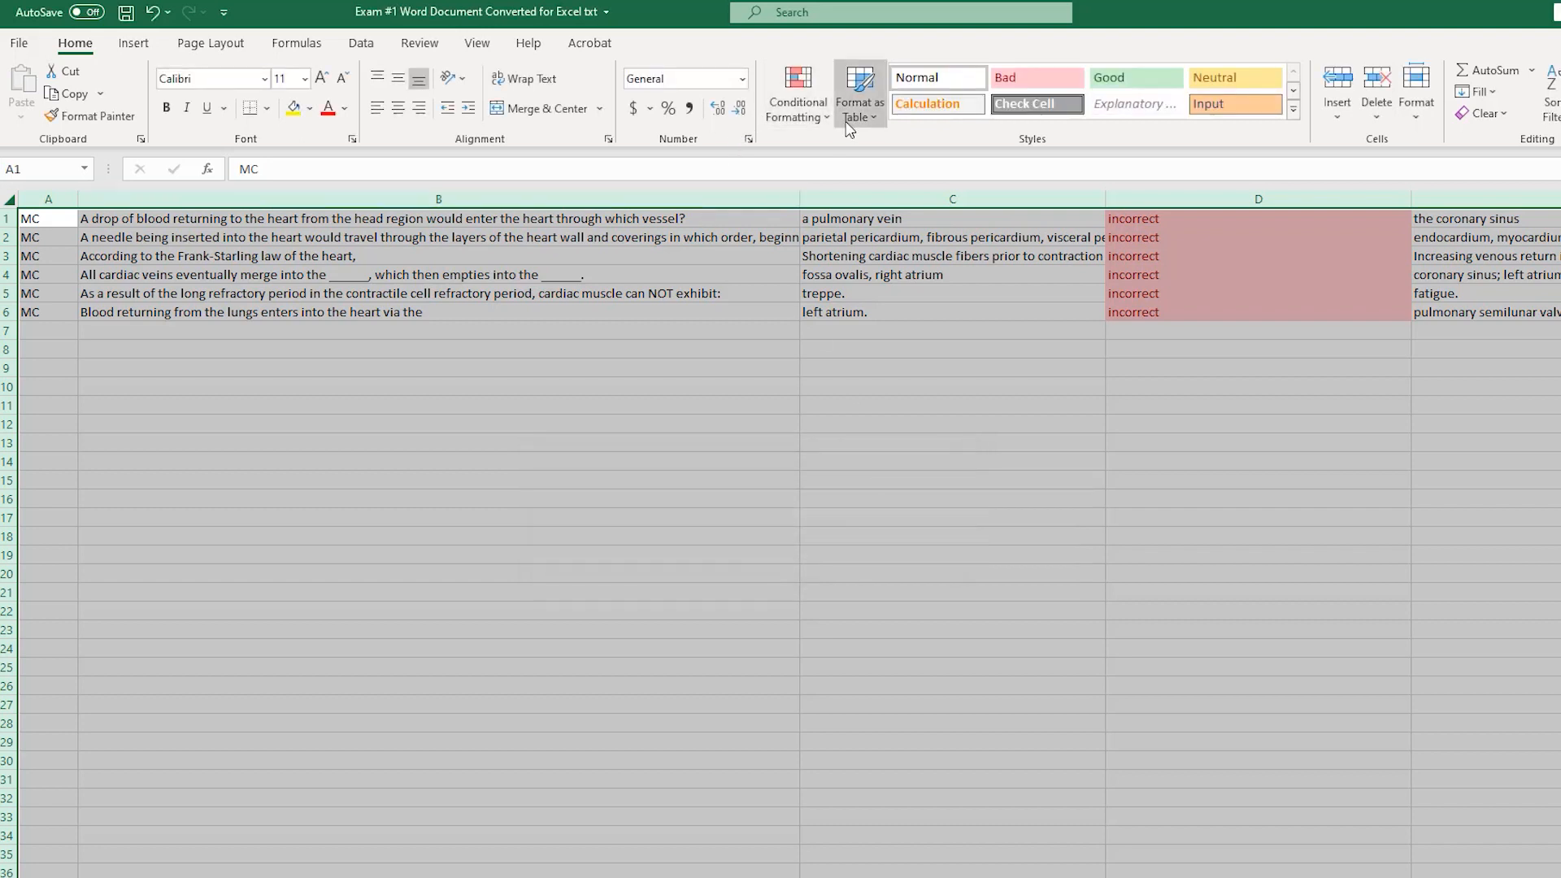
Step: Add a conditional formatting rule to the whole sheet giving cells equal to "correct" Green Fill with Dark Green Text
click(797, 93)
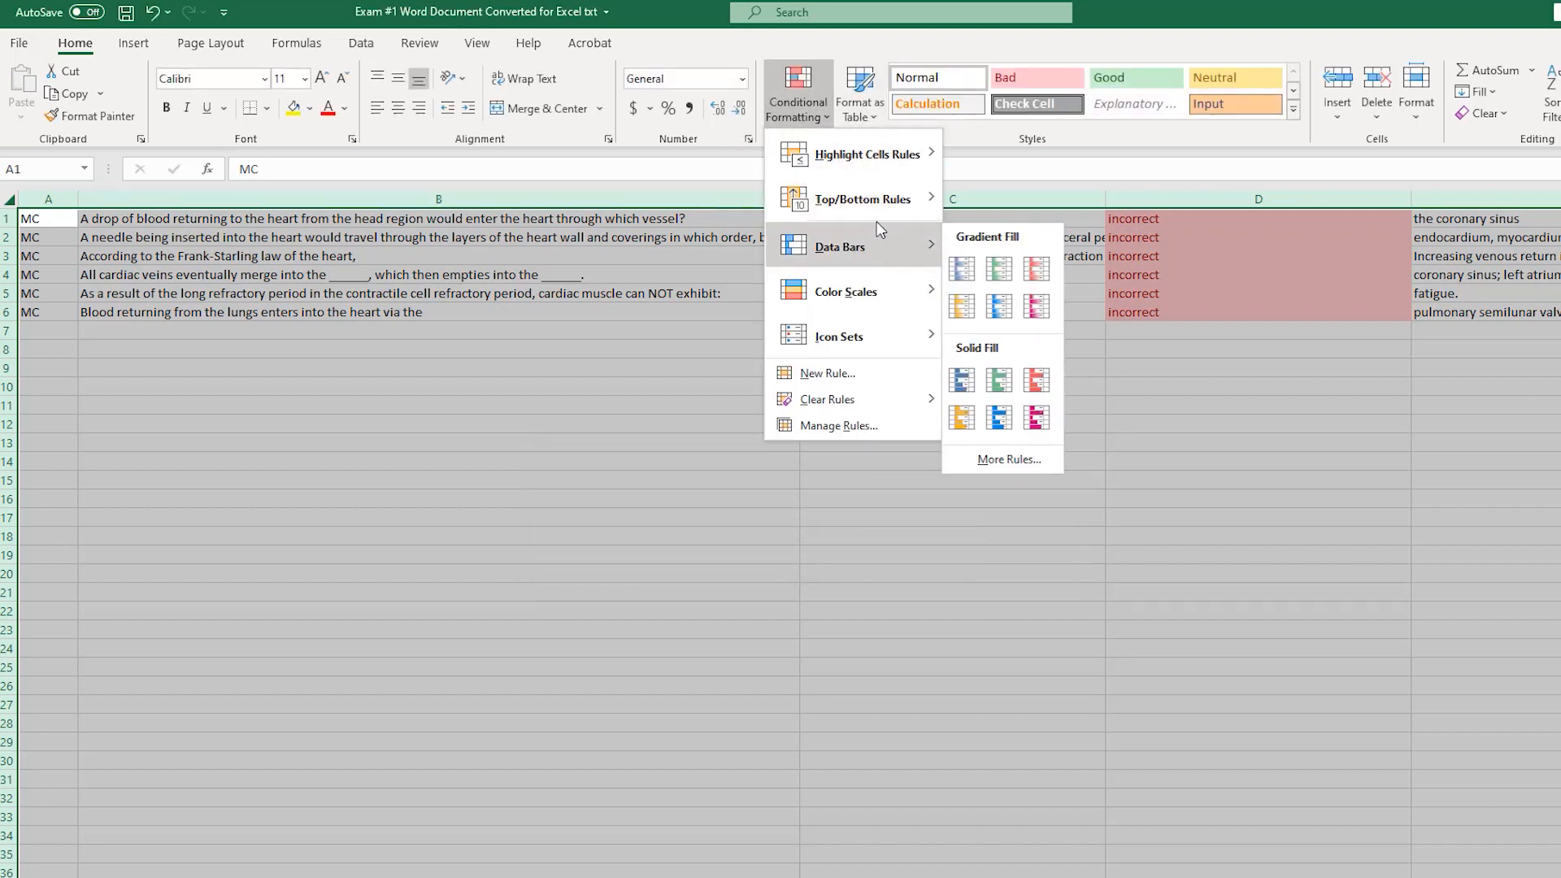
mouse_move(914, 154)
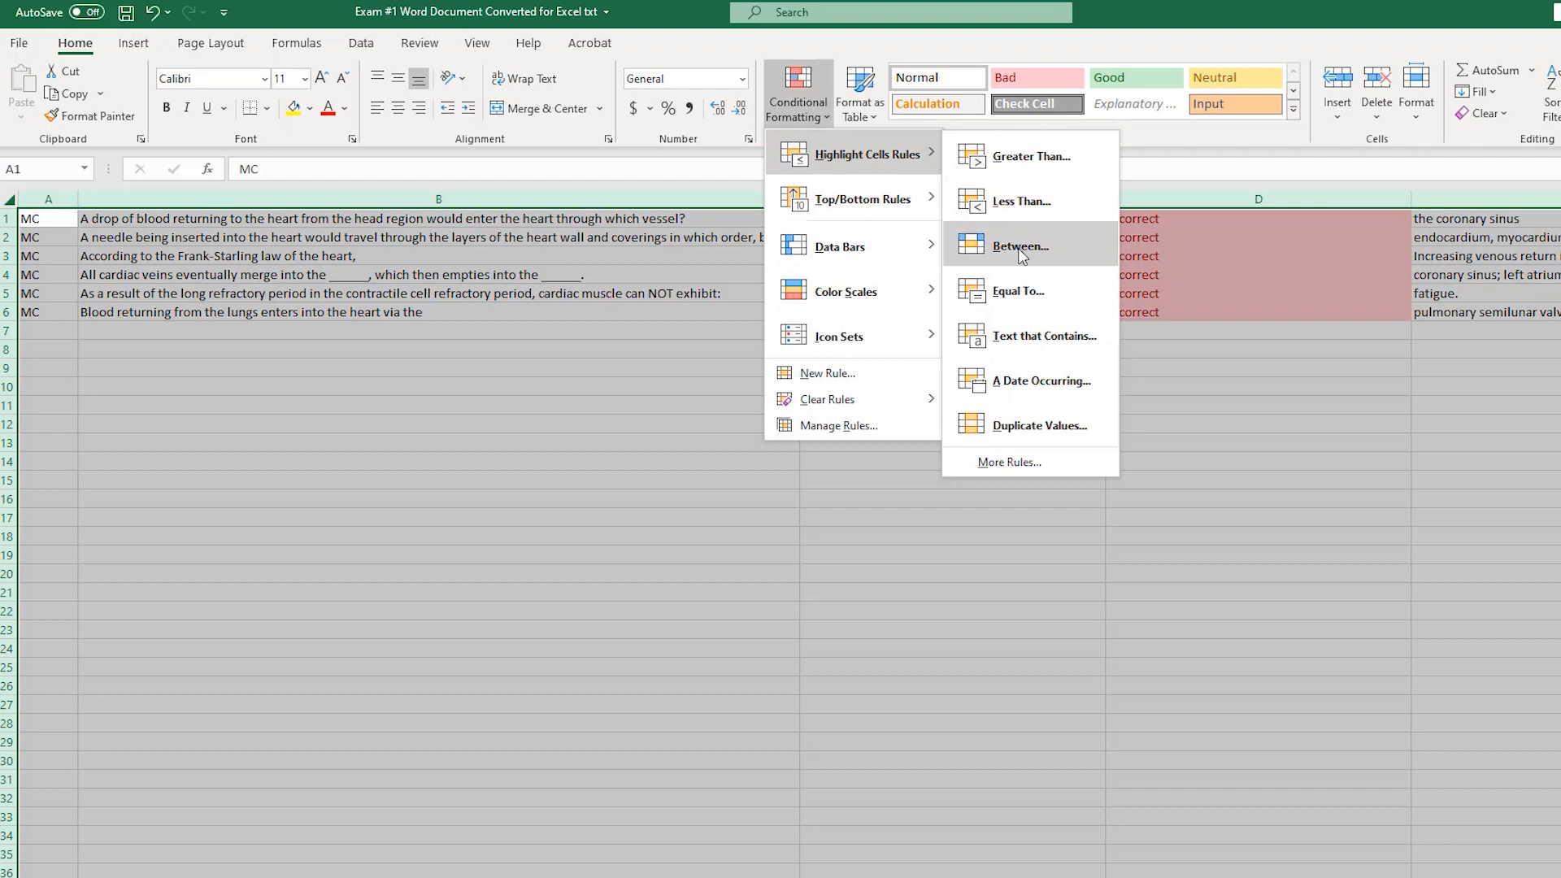
click(1019, 291)
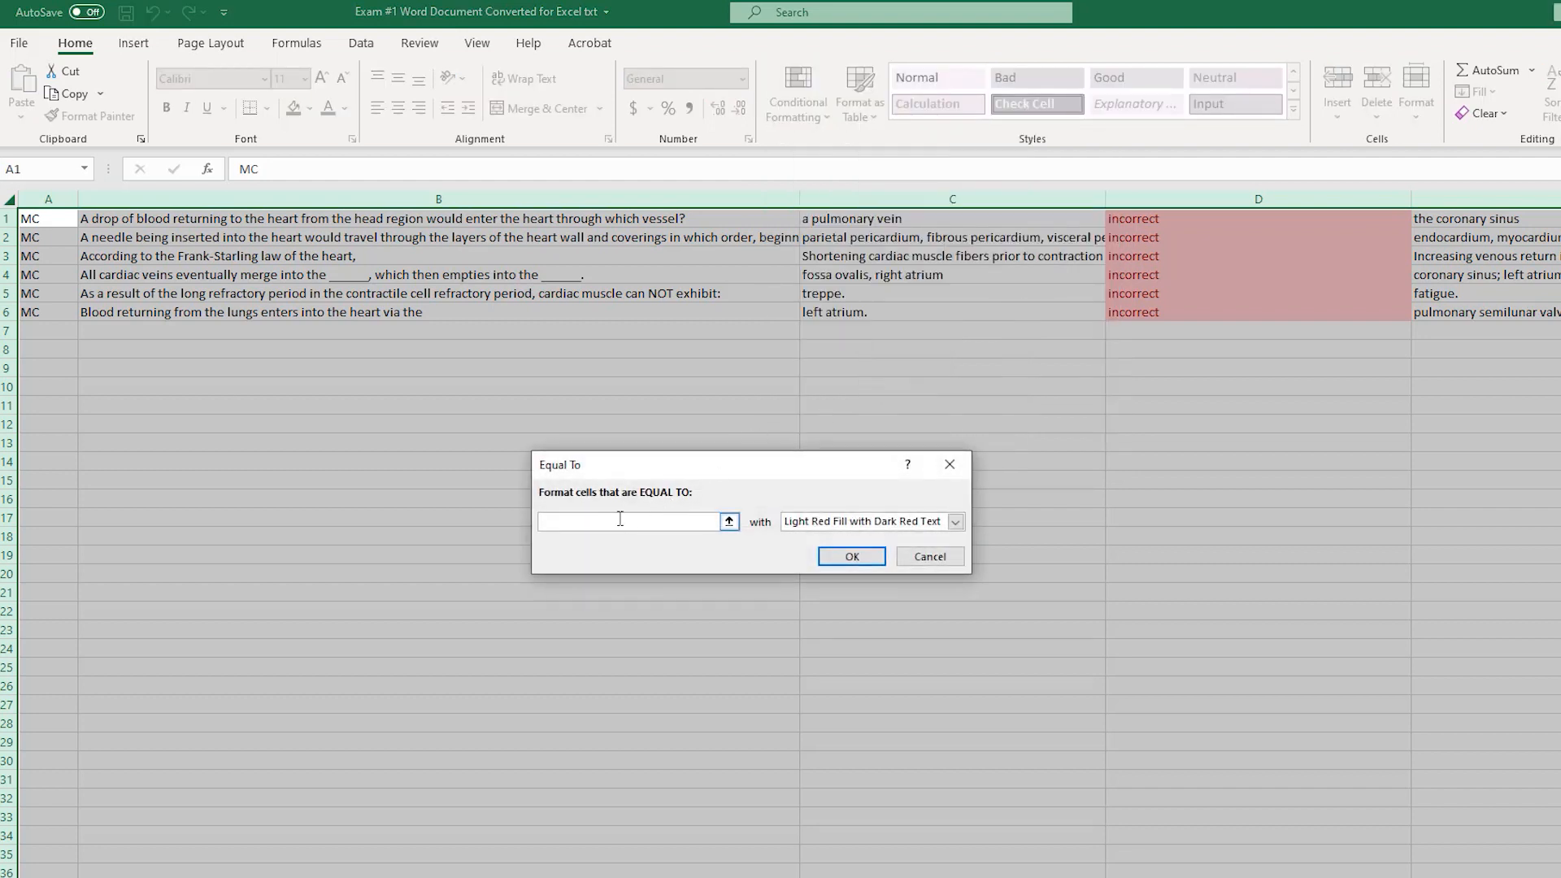
text(correct)
click(955, 521)
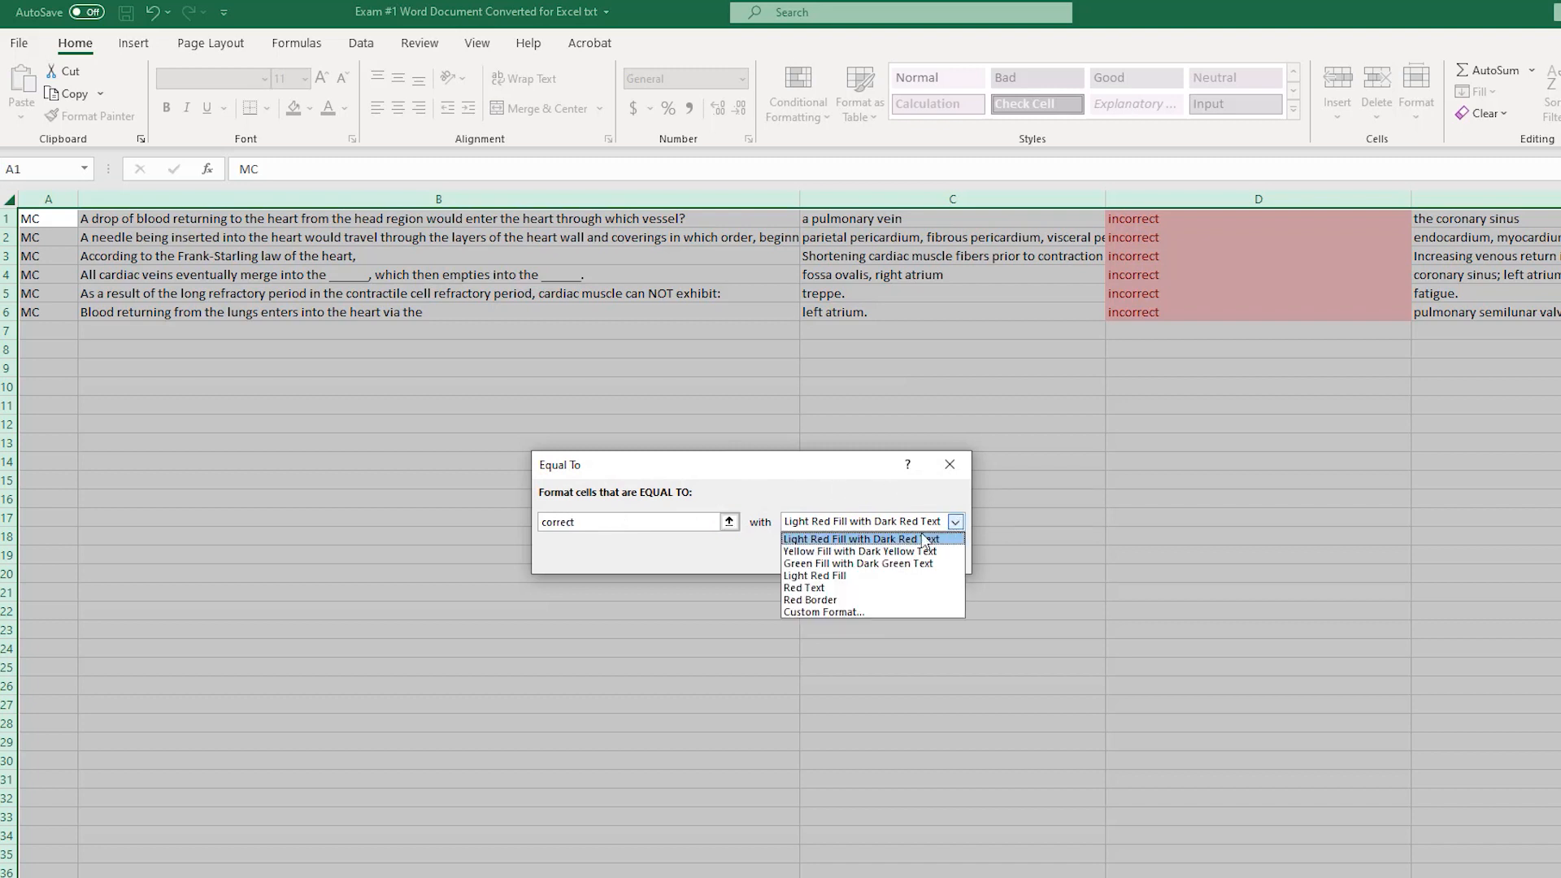
click(859, 563)
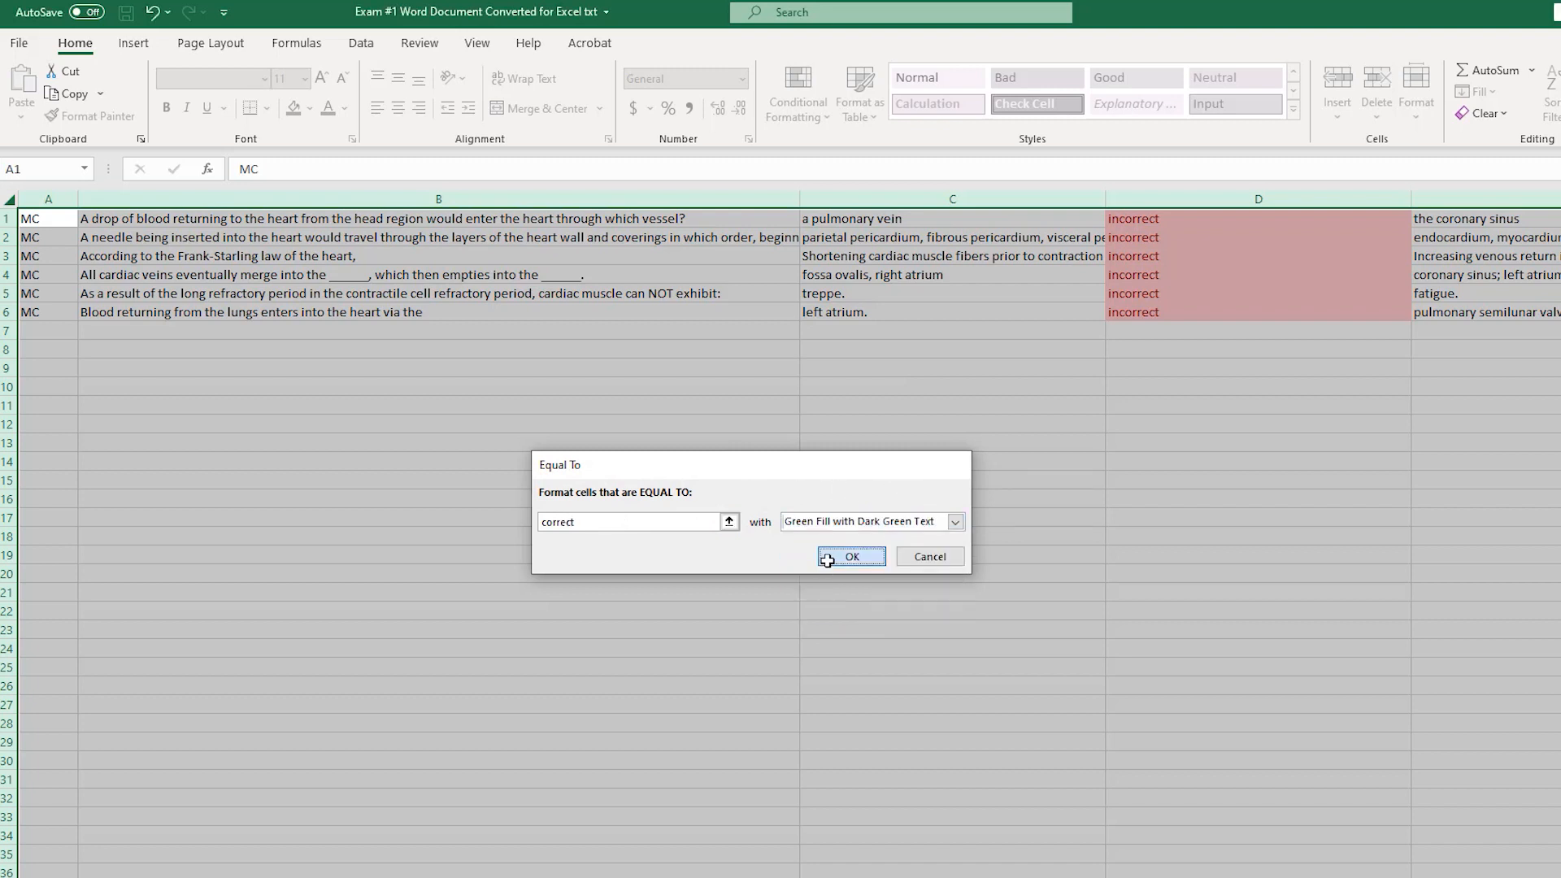
click(827, 560)
click(972, 499)
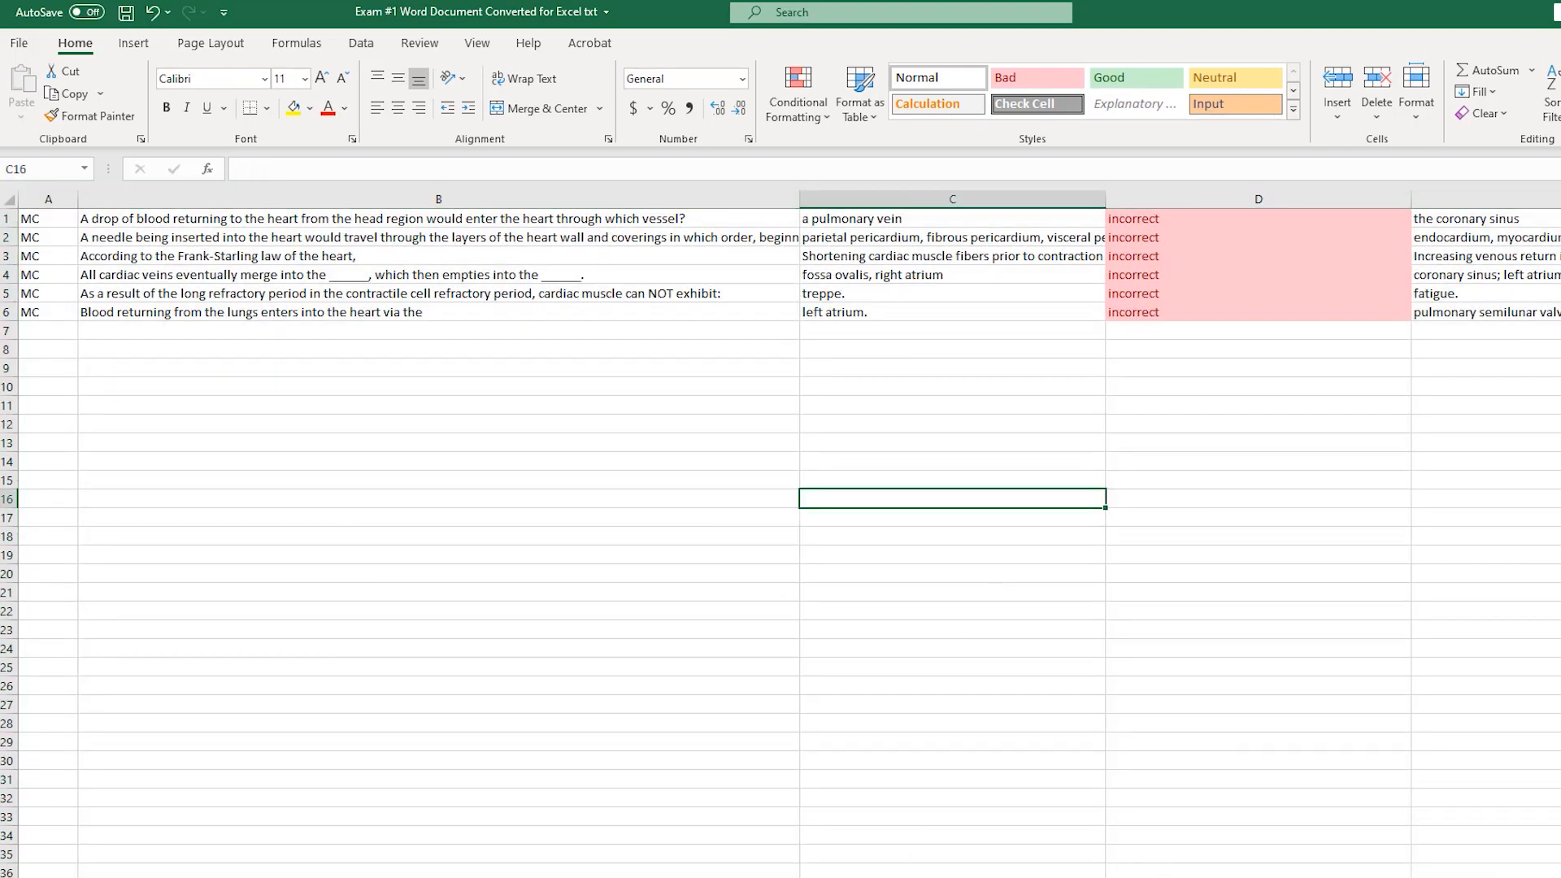
scroll(789, 534, right, 10)
scroll(790, 535, left, 9)
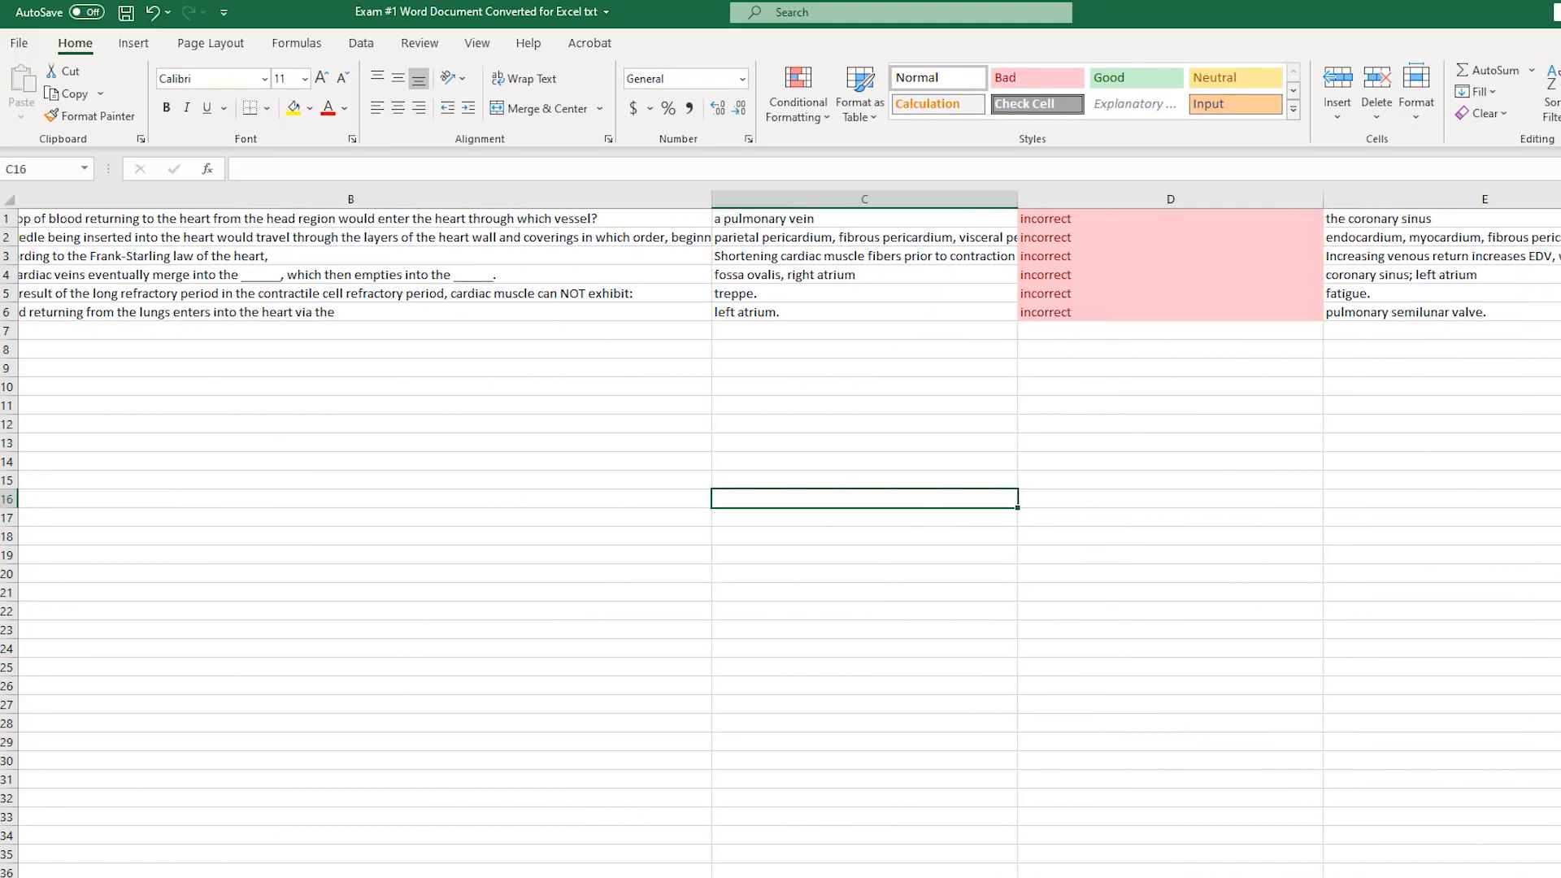
Step: Mark "the superior vena cava" as the right answer to the first question by entering "correct" in cell J1
scroll(790, 534, right, 1)
scroll(1223, 425, left, 1)
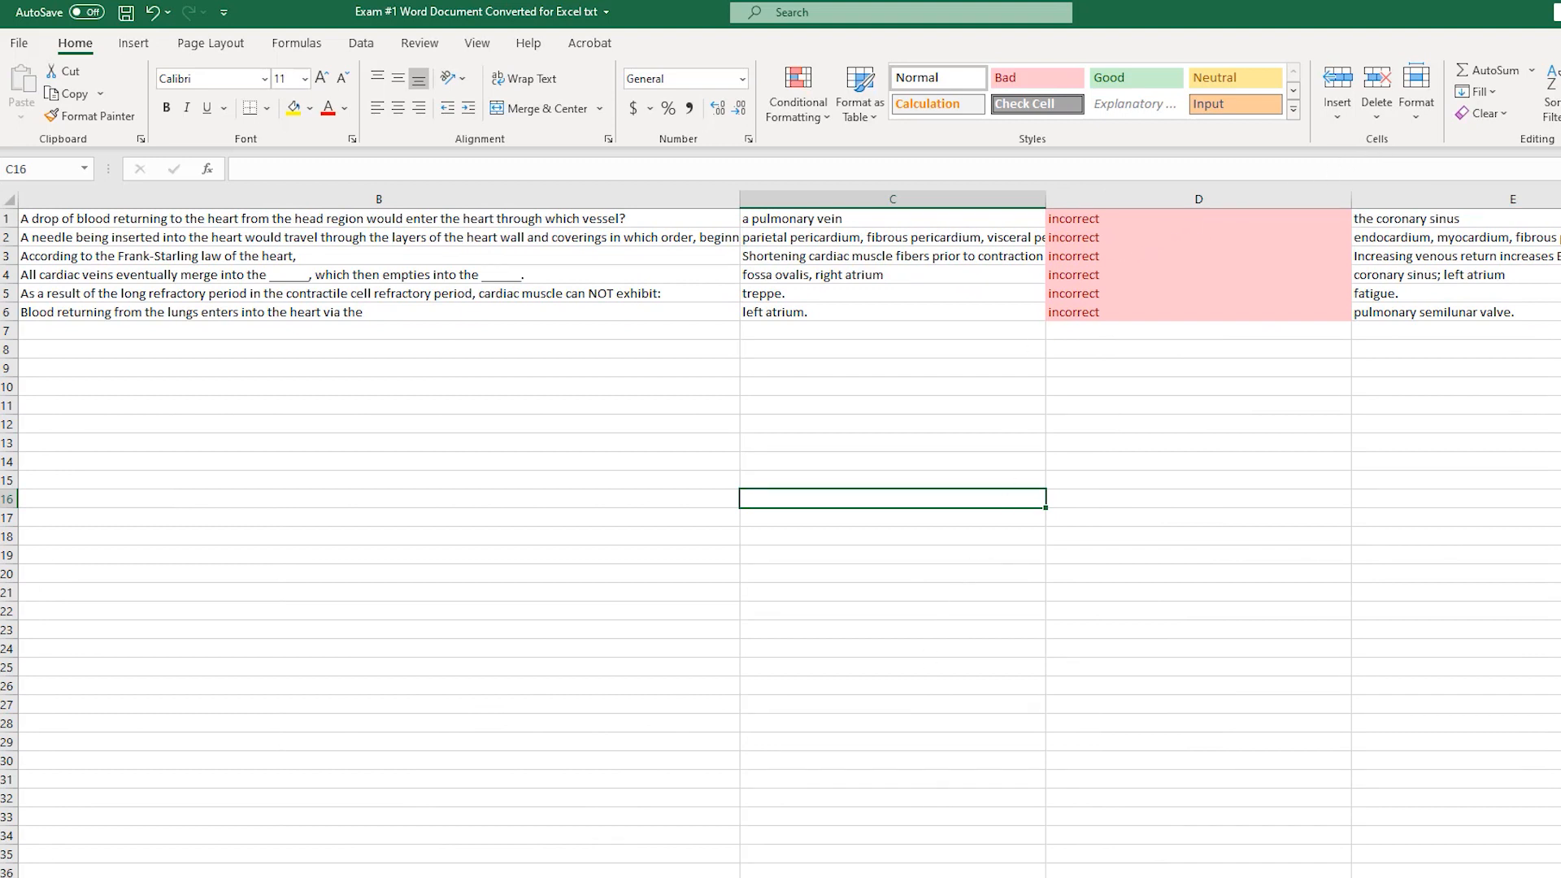
scroll(790, 534, left, 1)
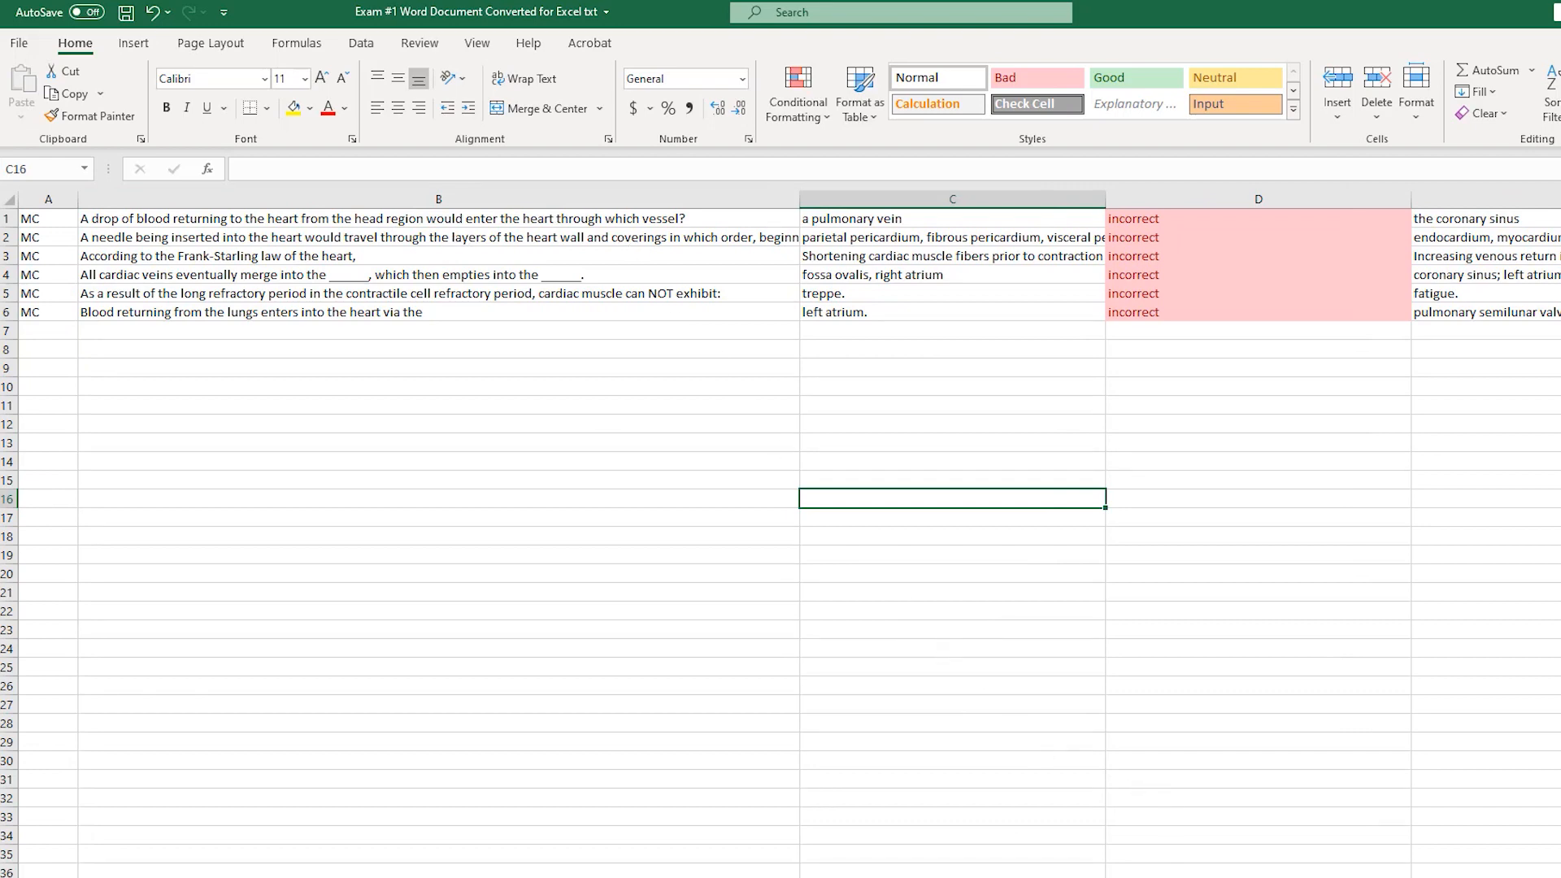
scroll(788, 534, right, 10)
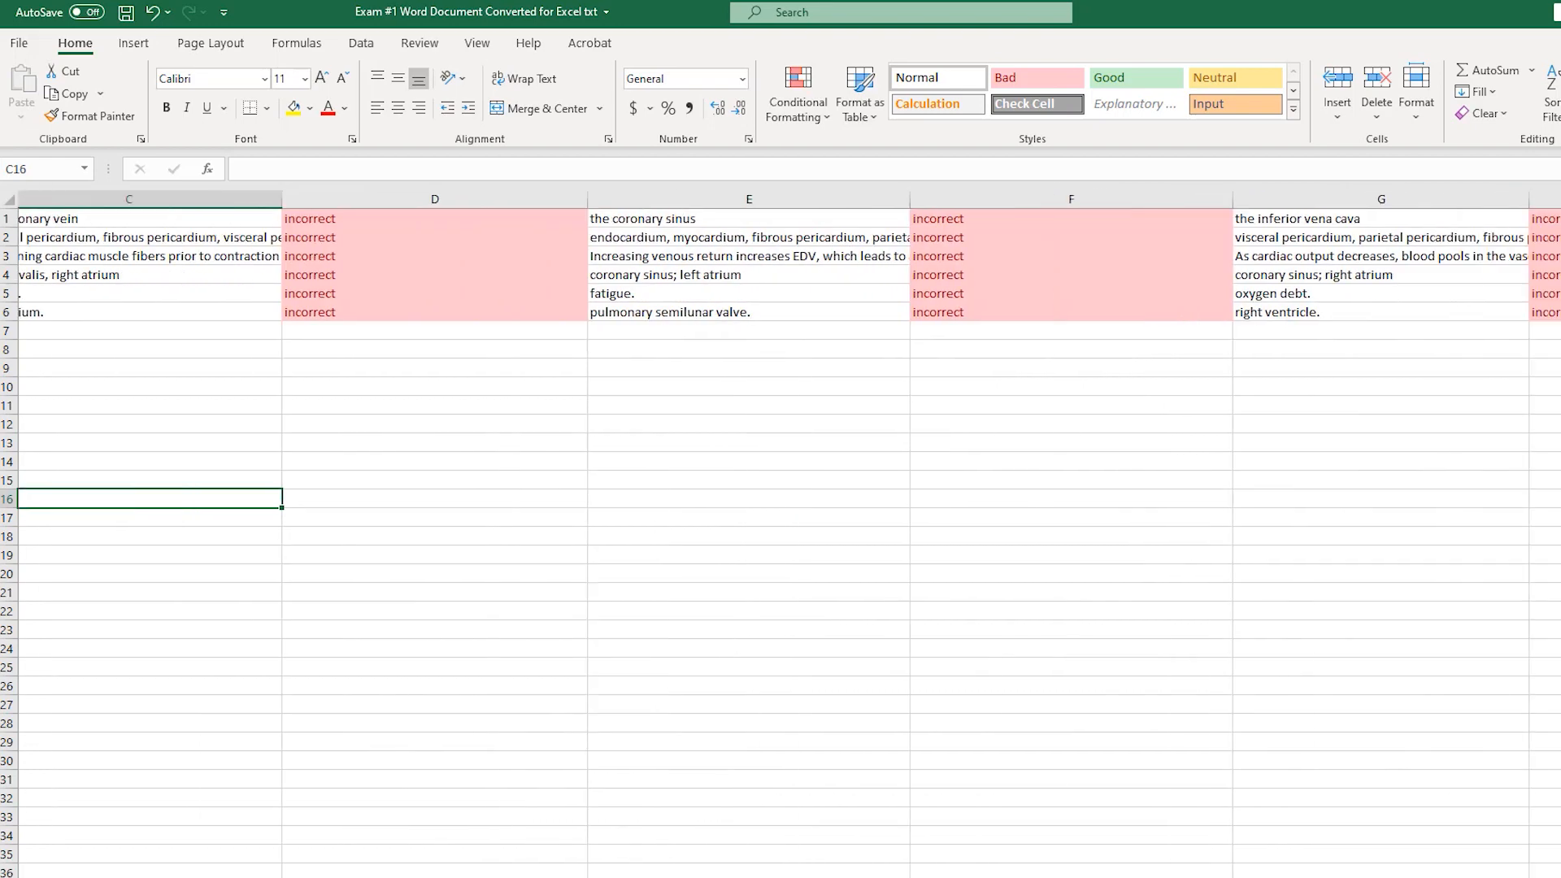
scroll(1328, 443, right, 6)
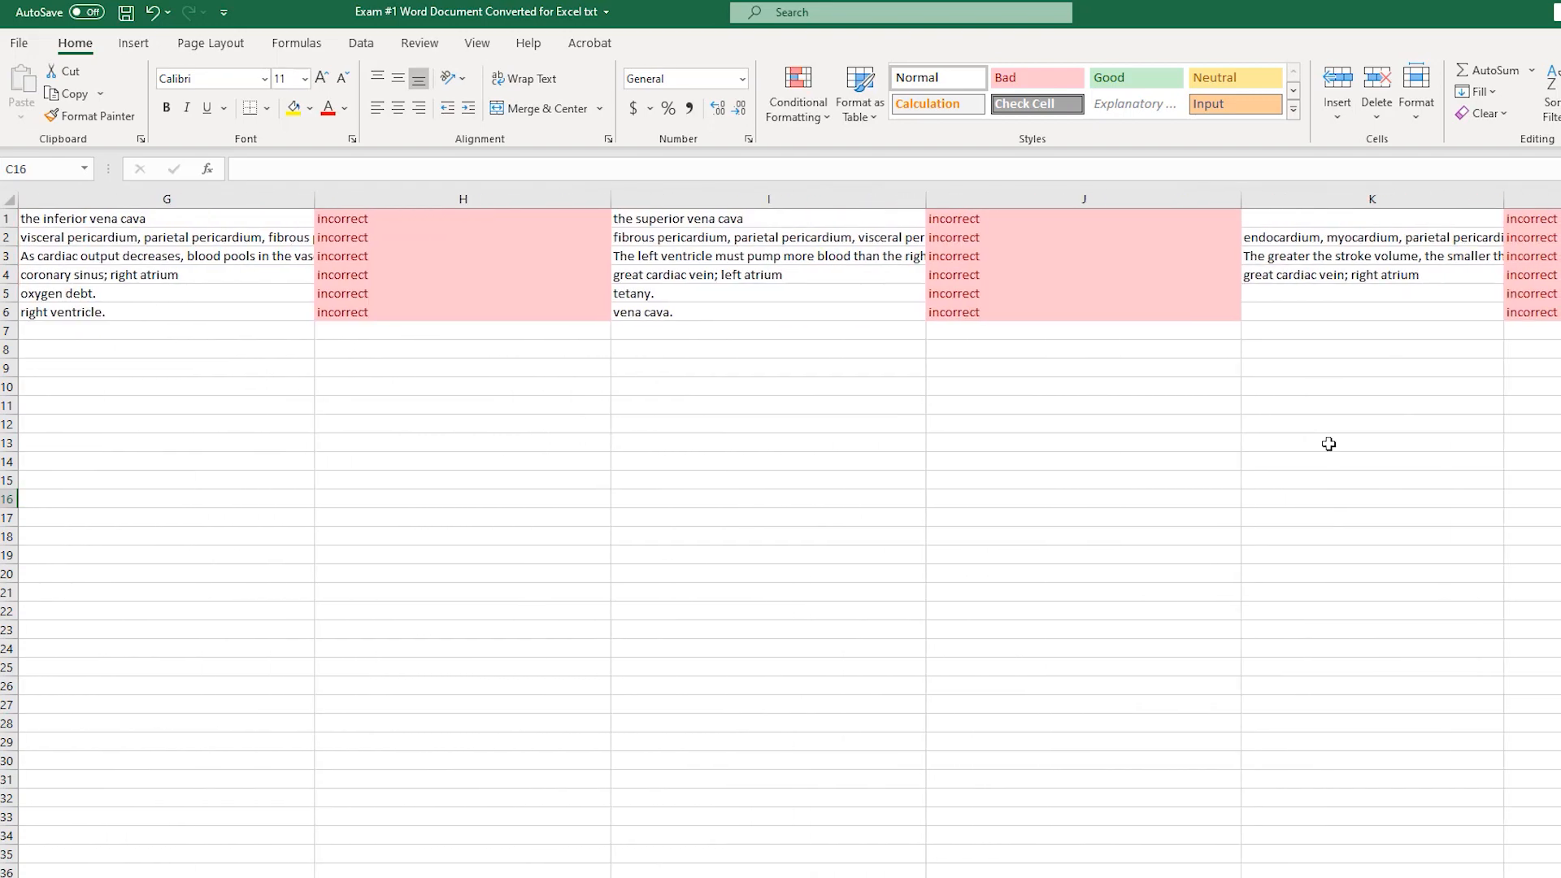
click(976, 217)
text(corre)
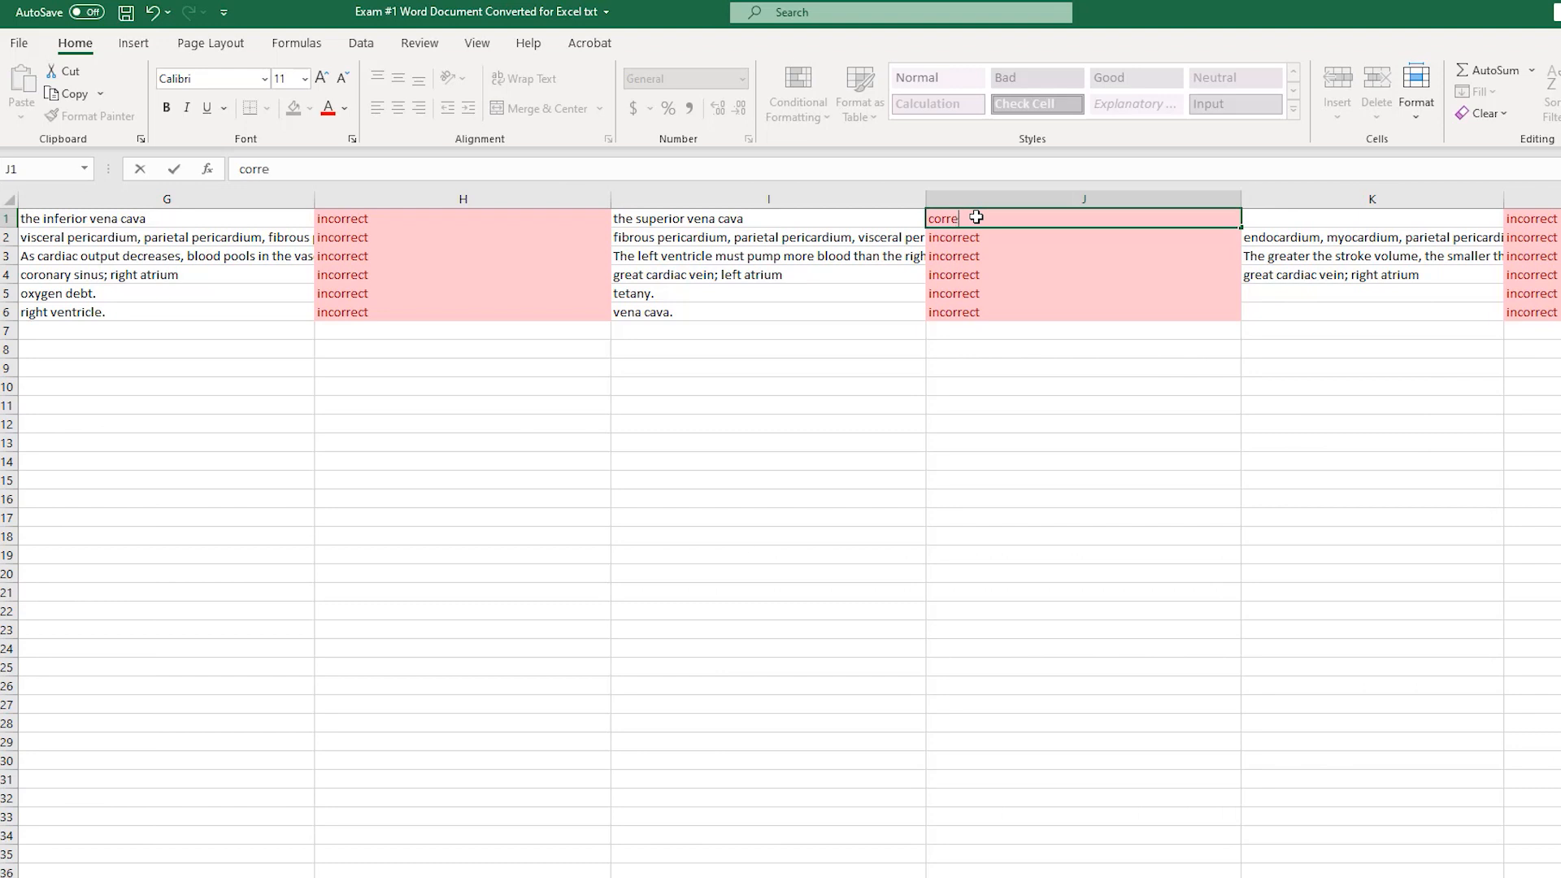
text(ct)
key(Return)
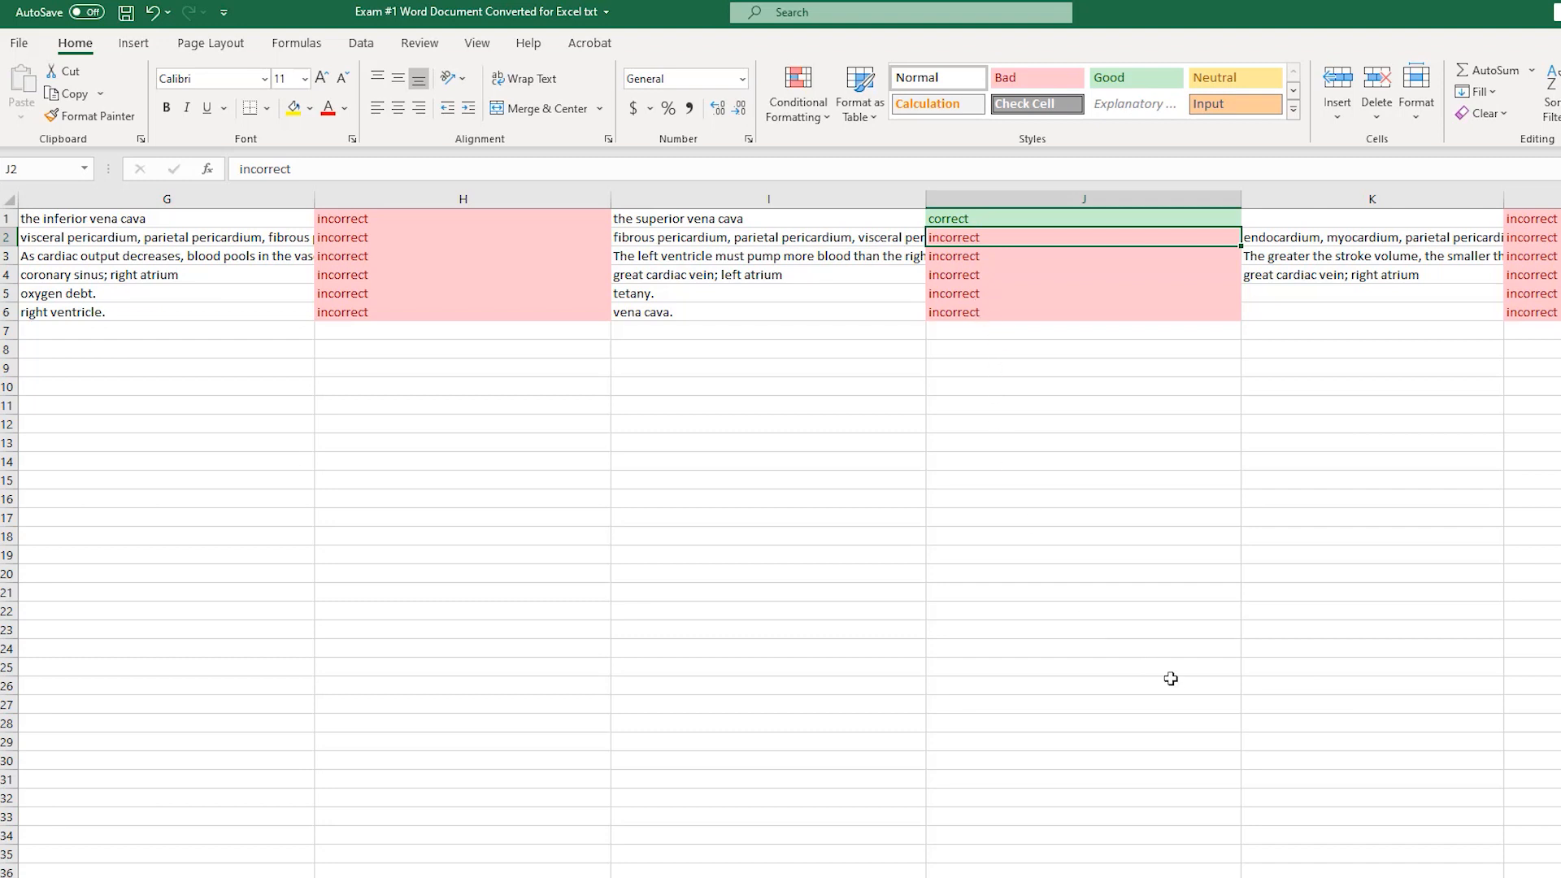
Step: Narrow the correct/incorrect columns H, J, L and F to roughly the width of their text
drag(610, 200, 399, 203)
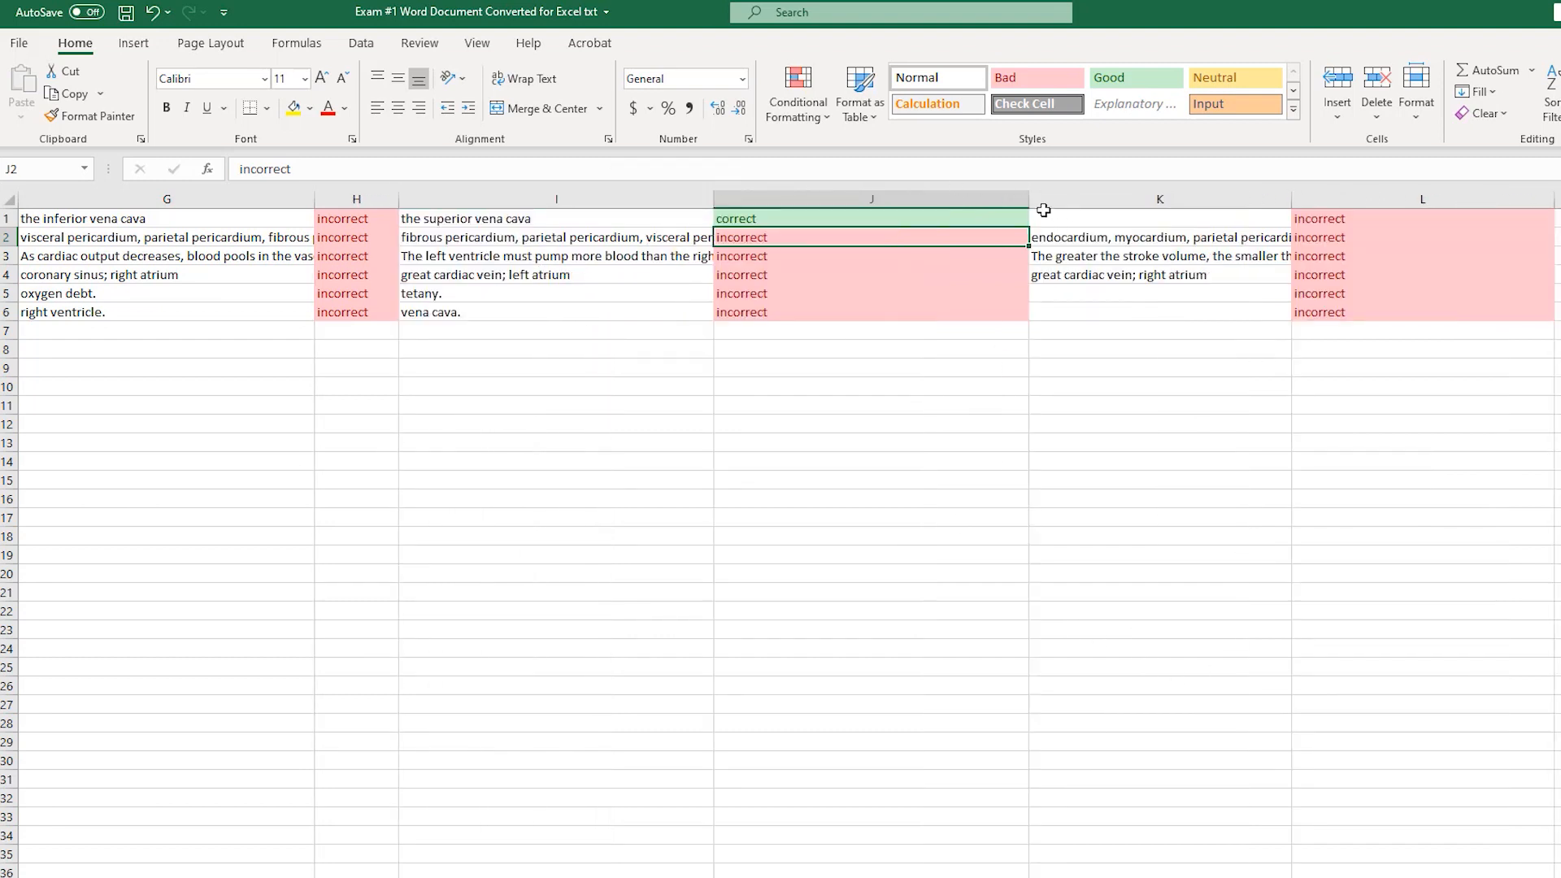
drag(1028, 197, 776, 199)
drag(1303, 199, 1116, 200)
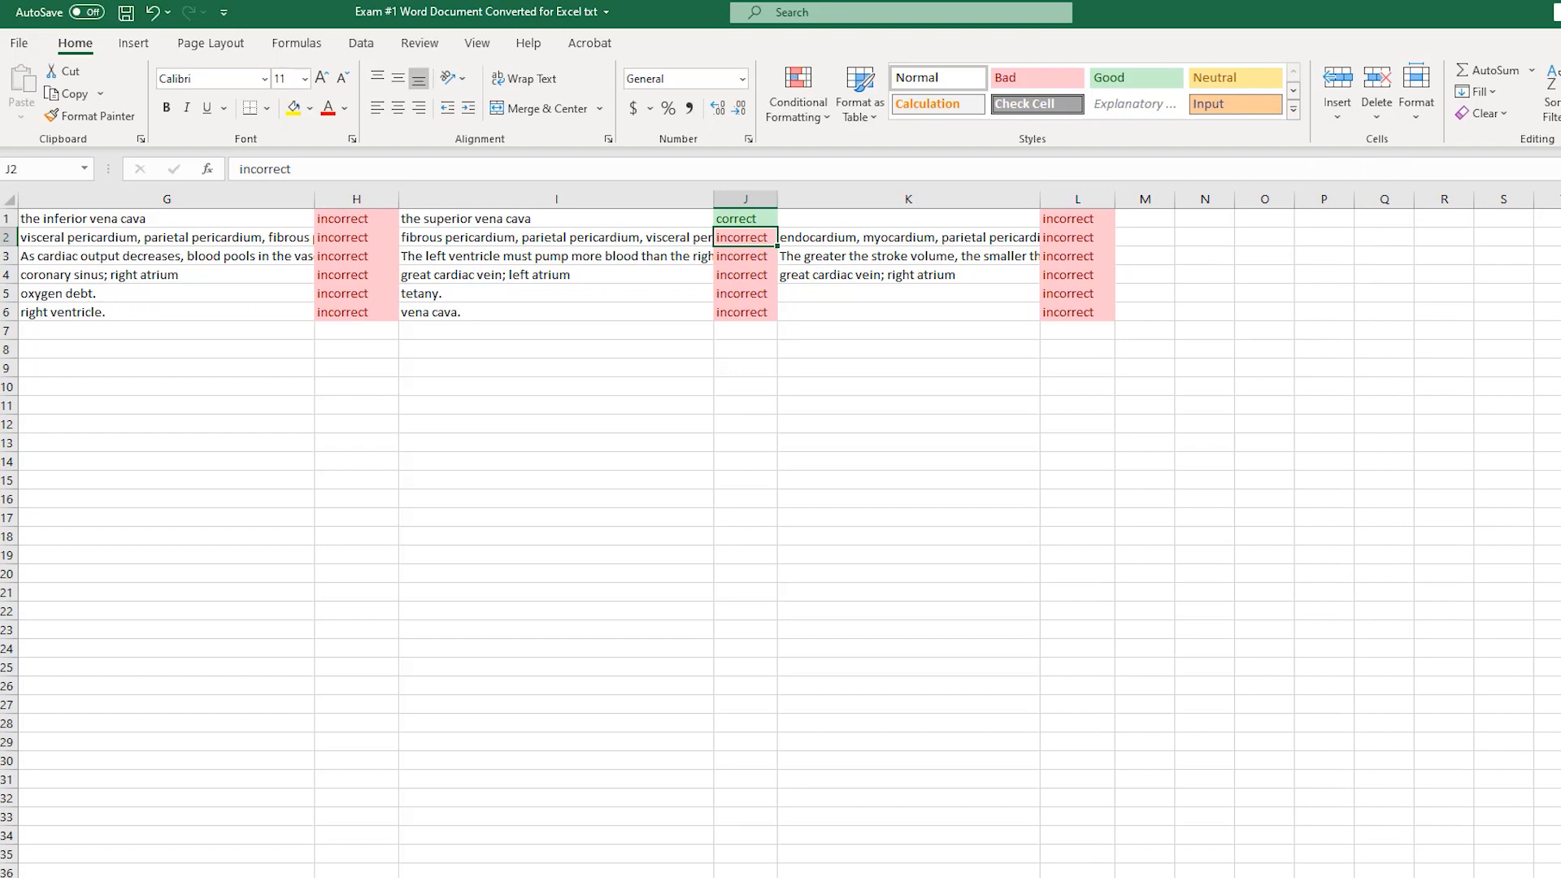
scroll(1195, 450, left, 4)
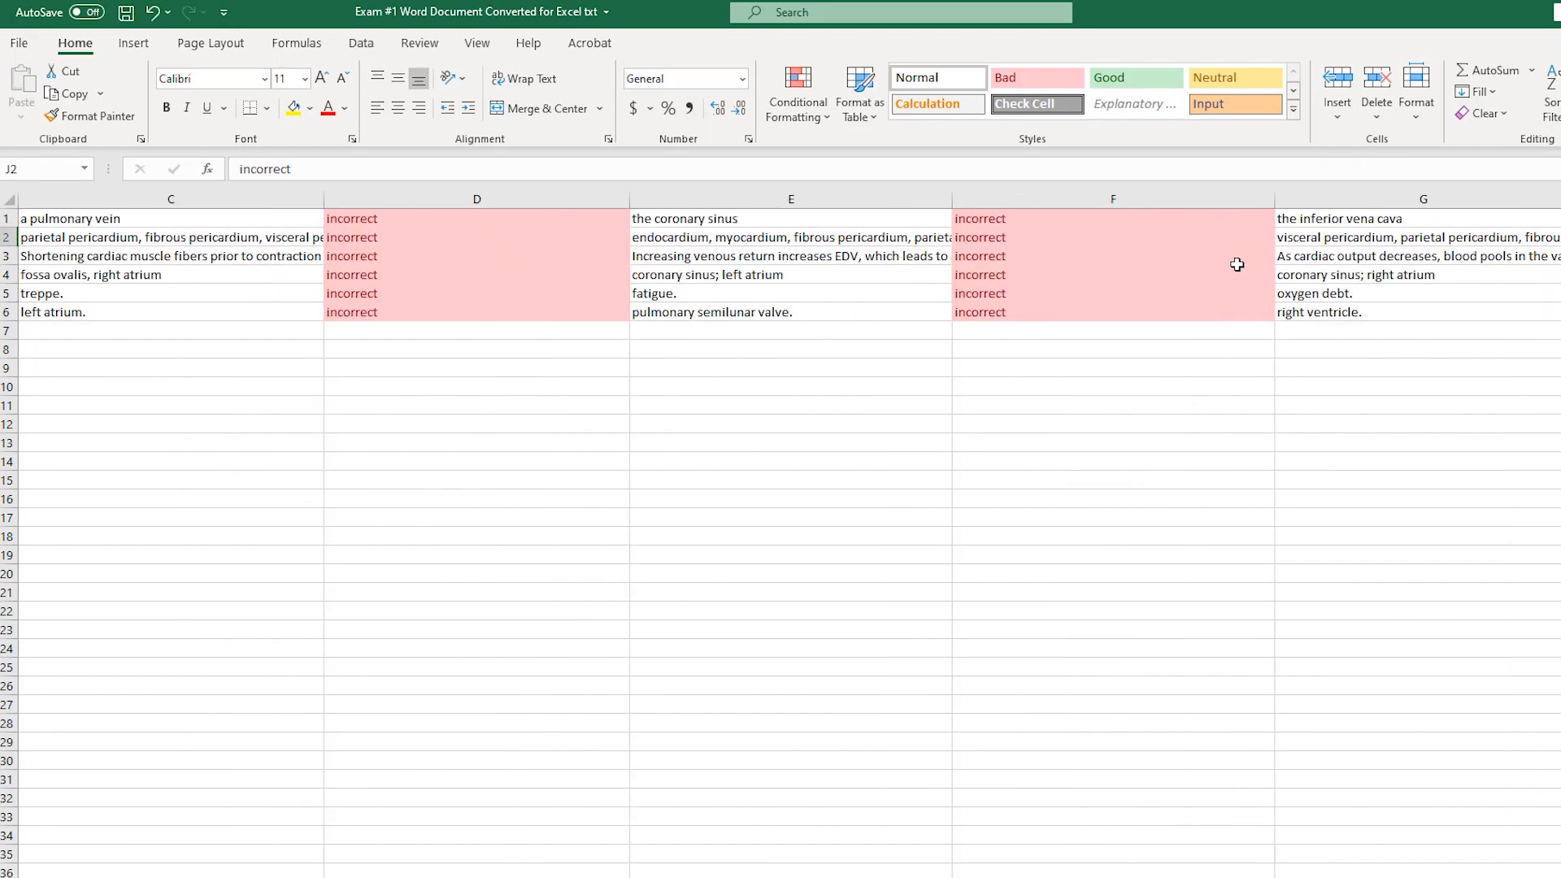
drag(1274, 199, 1032, 198)
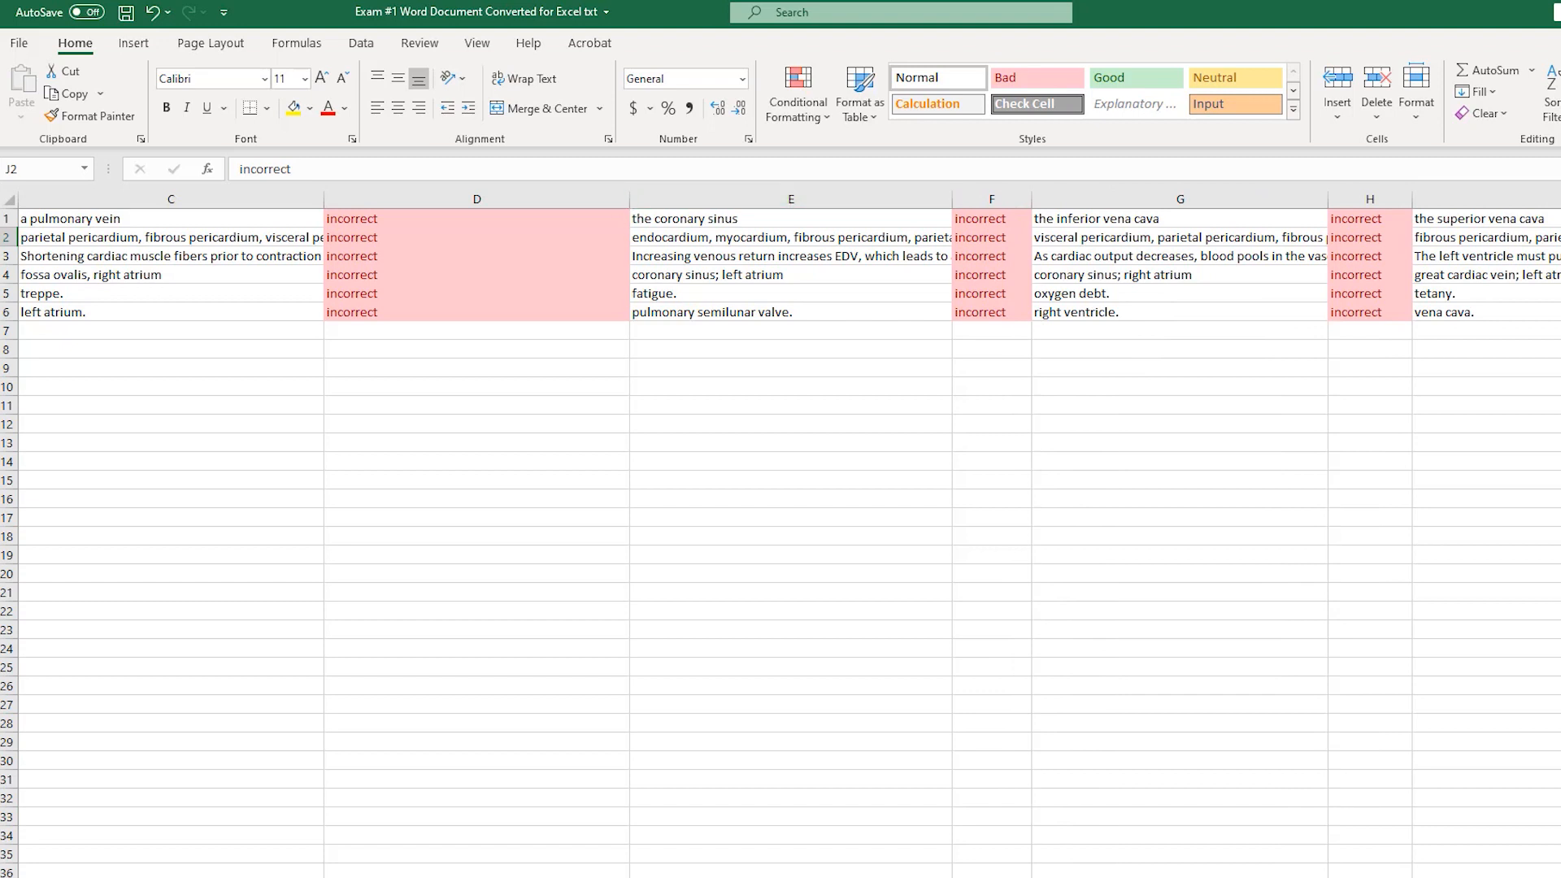
key(F10)
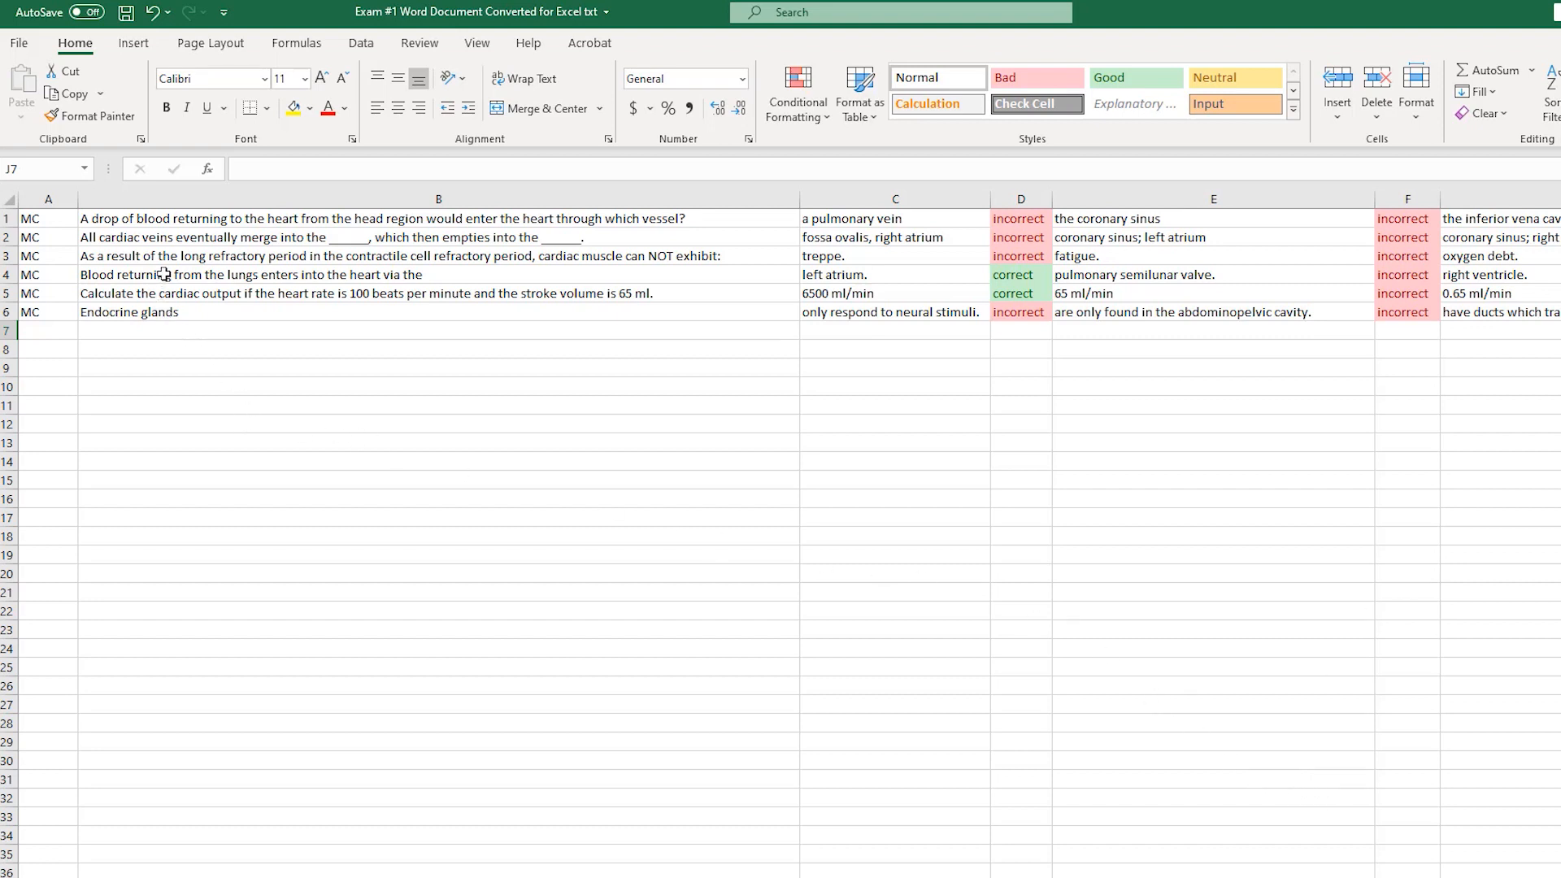
click(58, 222)
drag(59, 237, 81, 317)
click(90, 386)
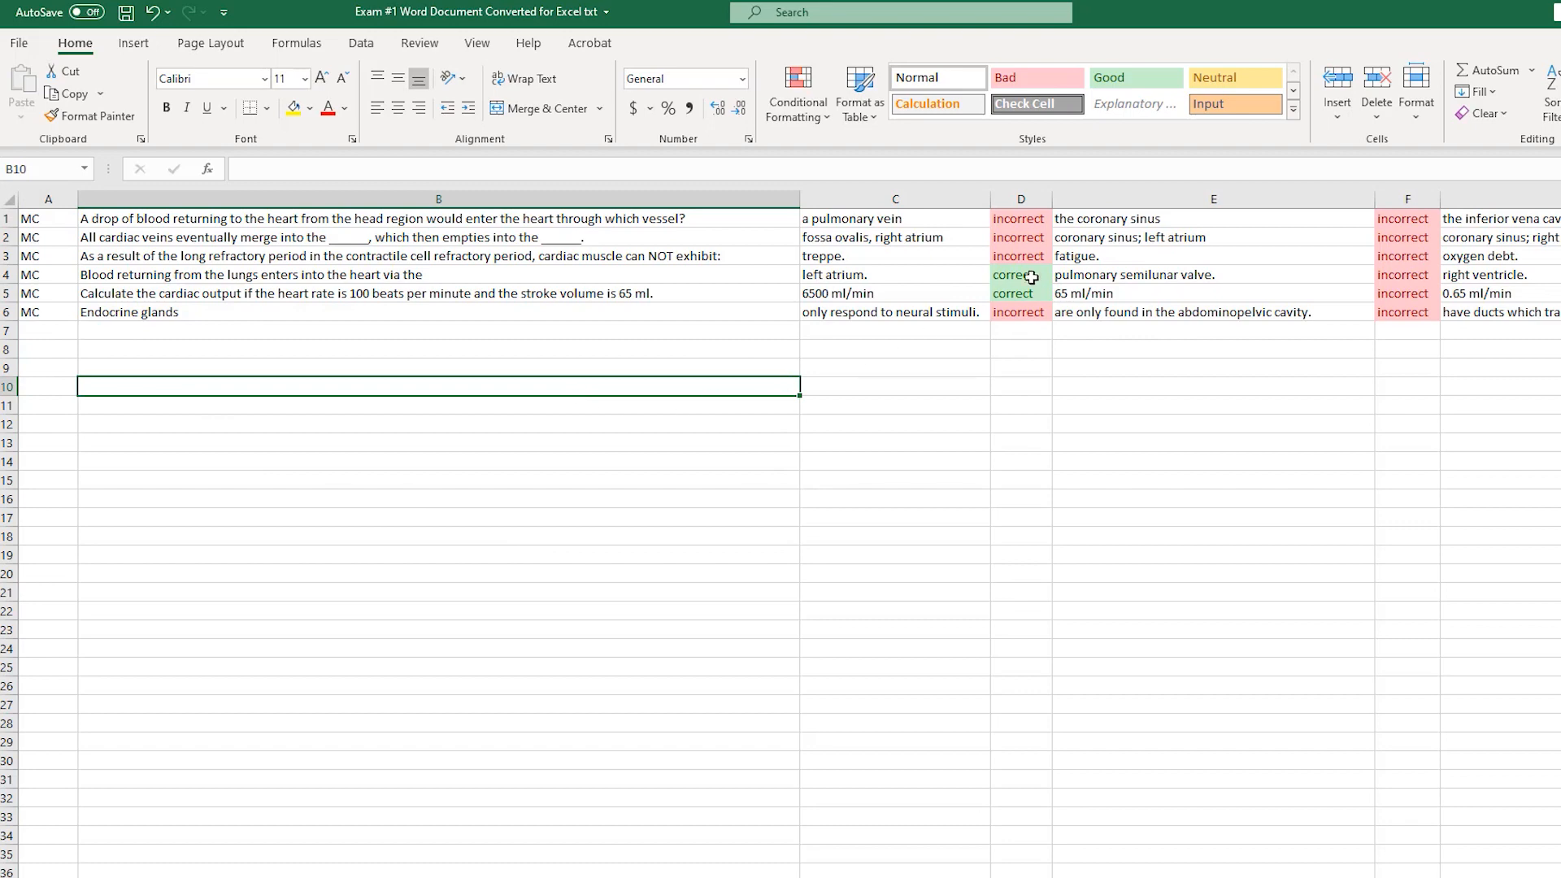
Step: Save the sheet as the tab-delimited text file "Exam #1 Word Document Converted for Excel txt", replacing the existing file
click(19, 44)
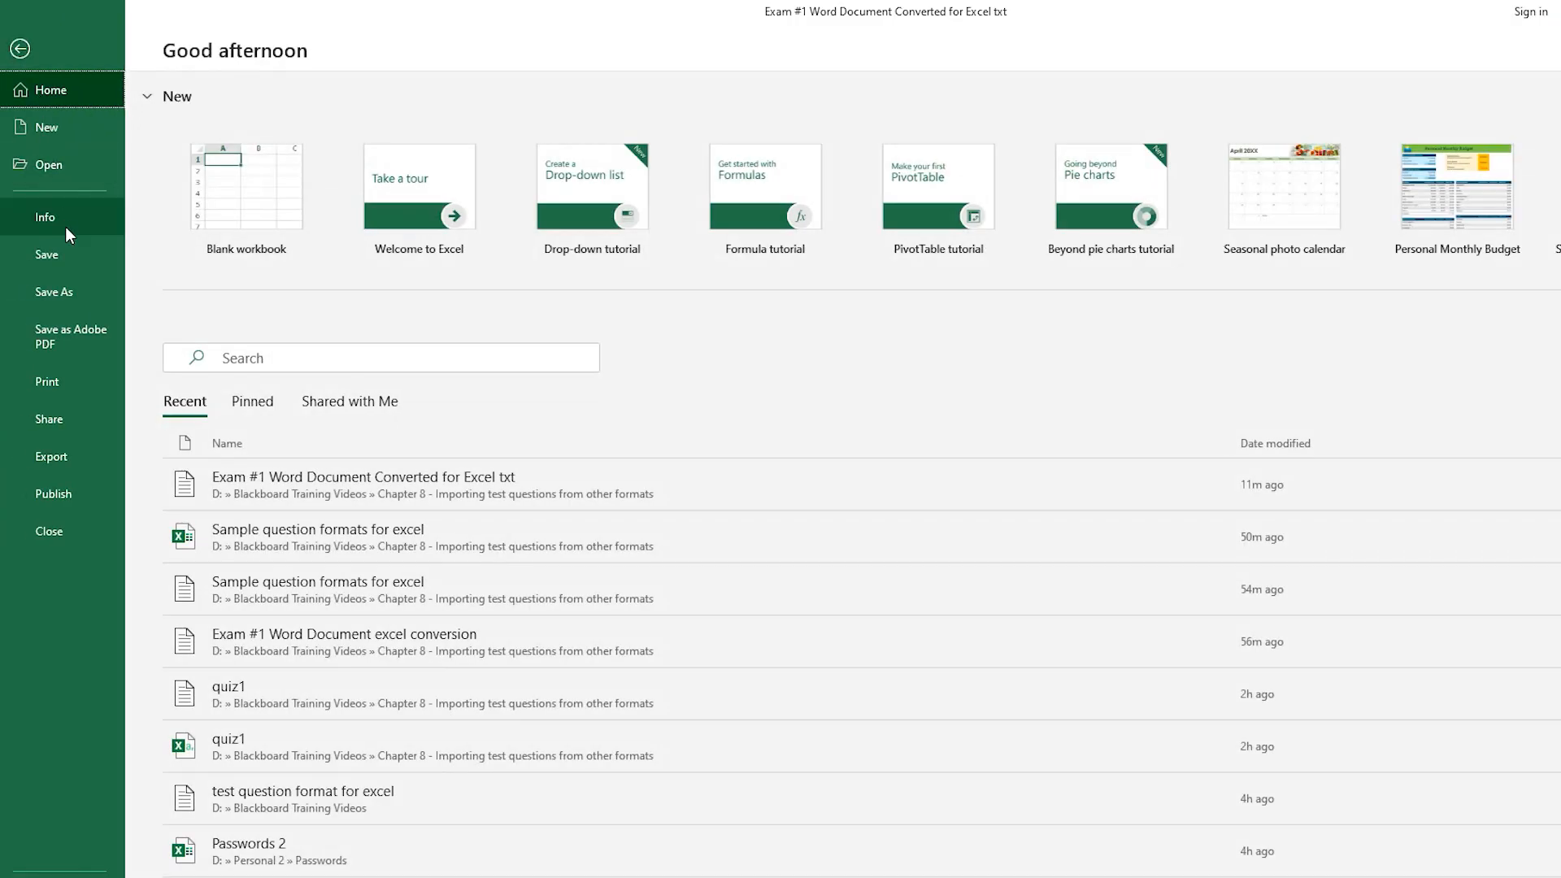
click(70, 291)
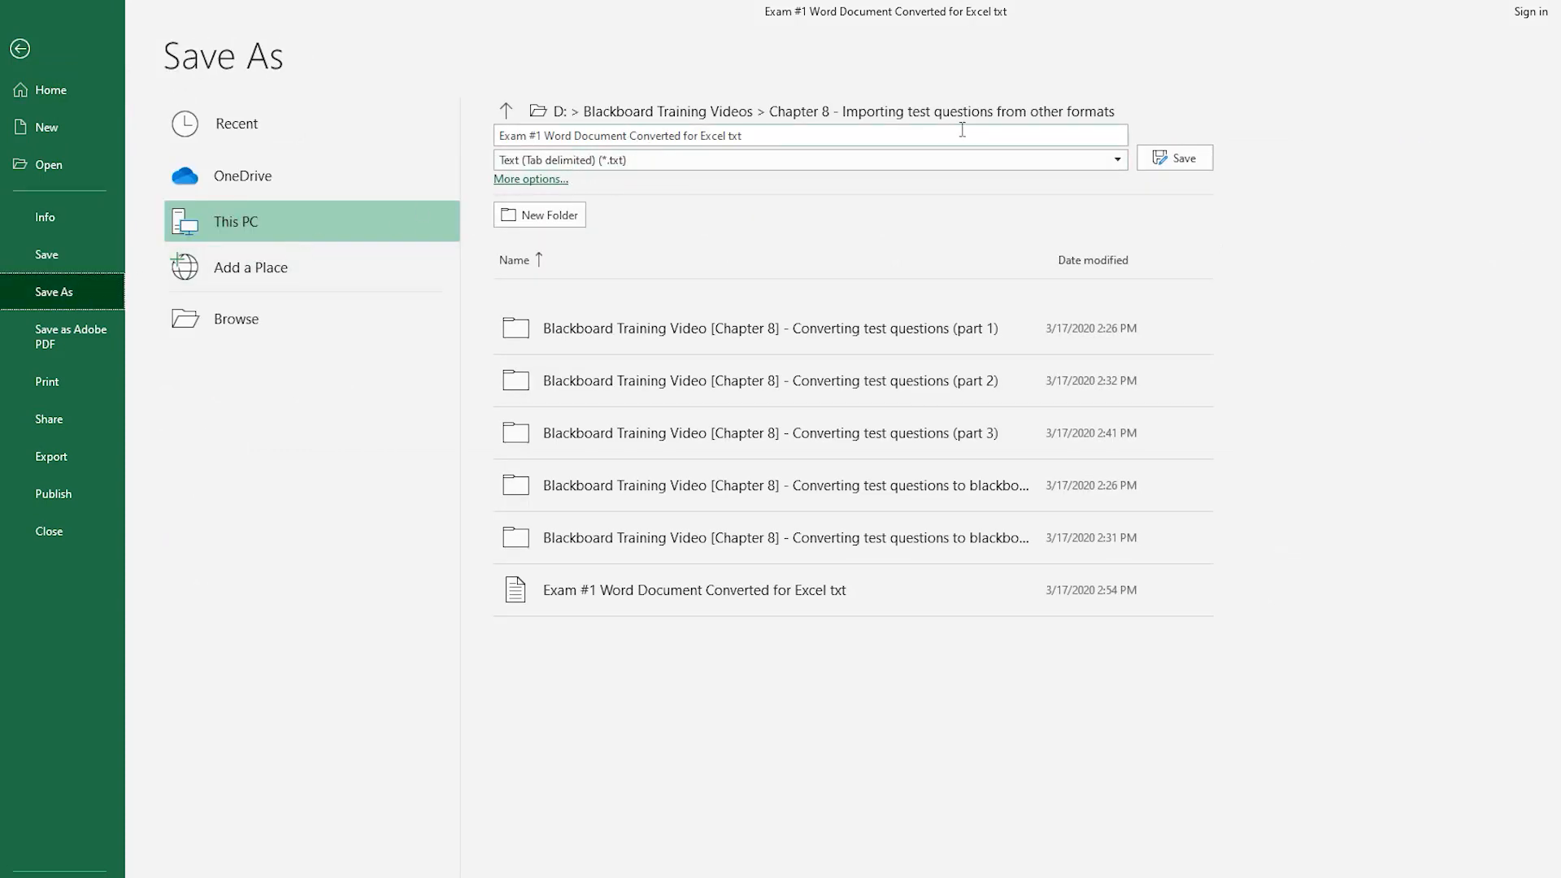
click(1192, 168)
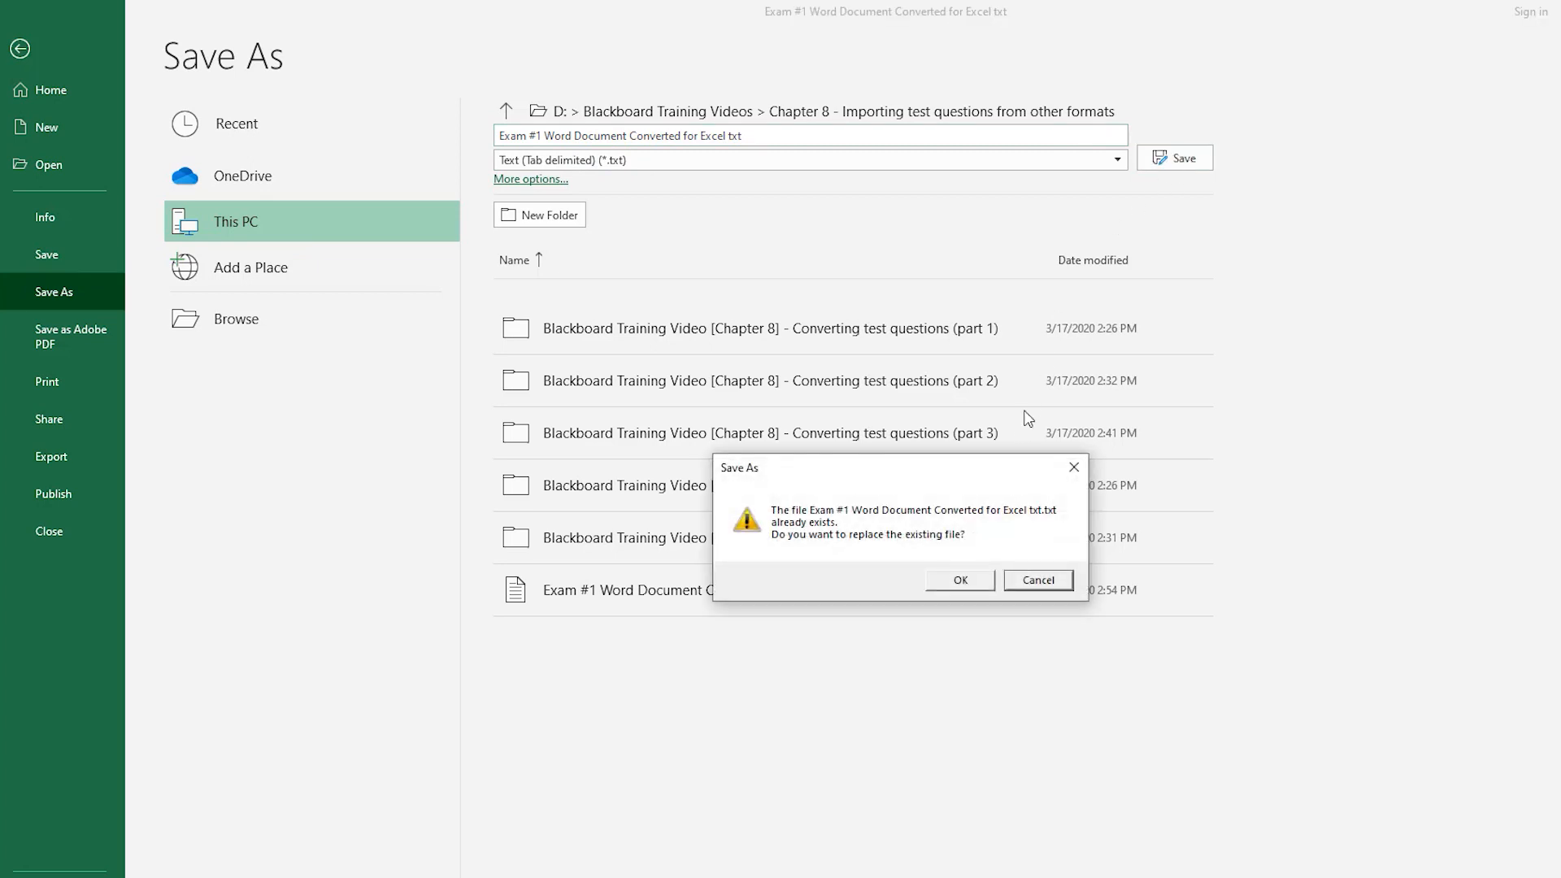
click(972, 584)
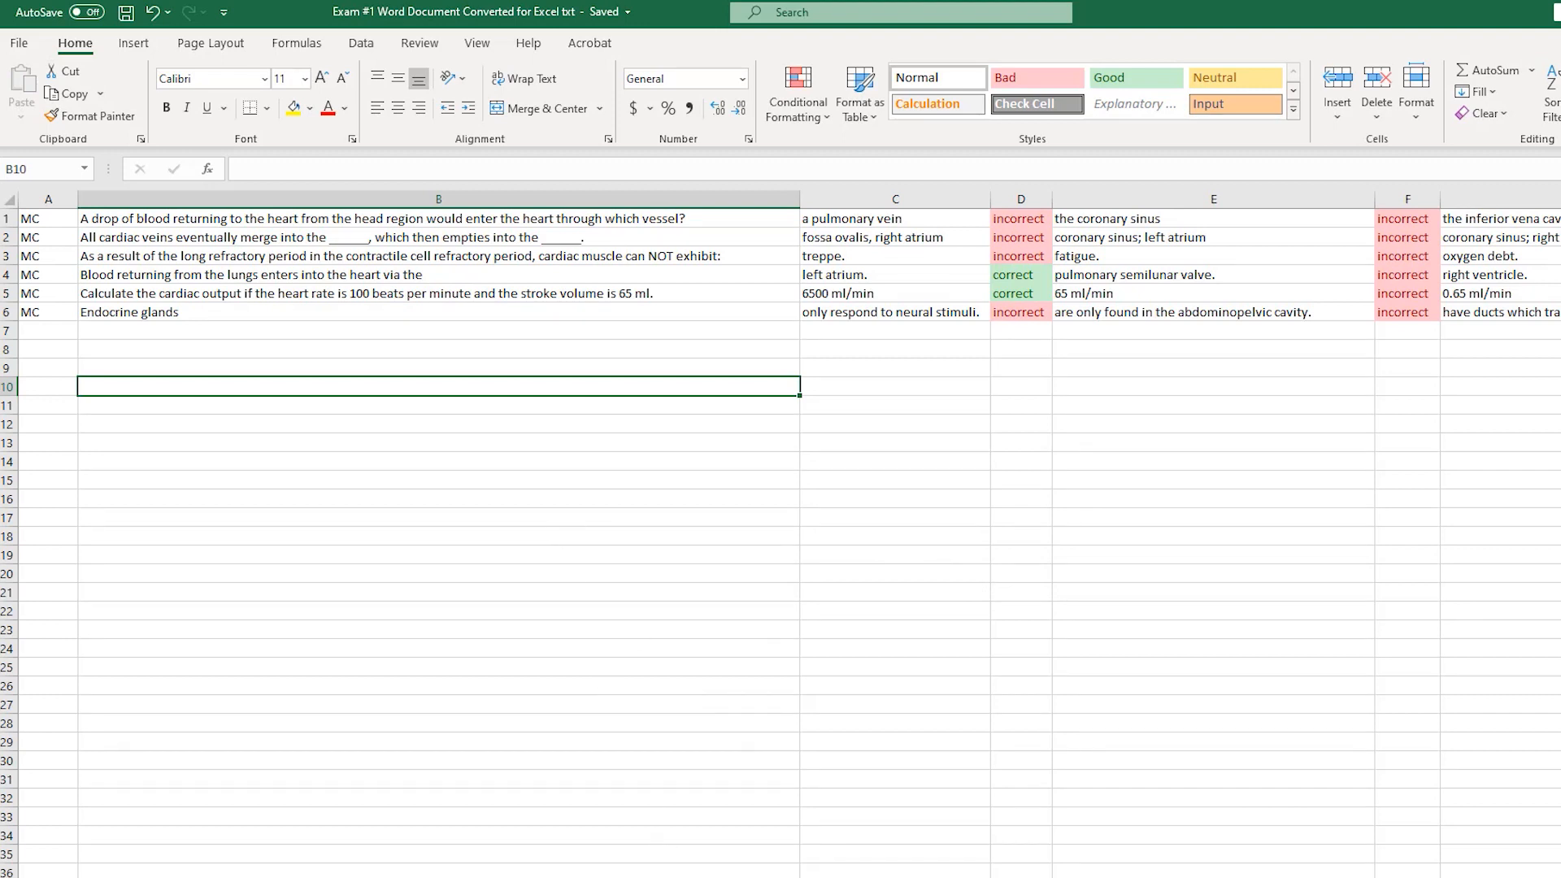
Step: Switch to the Blackboard course in the browser and open its Tests, Surveys, and Pools page
click(668, 876)
click(143, 11)
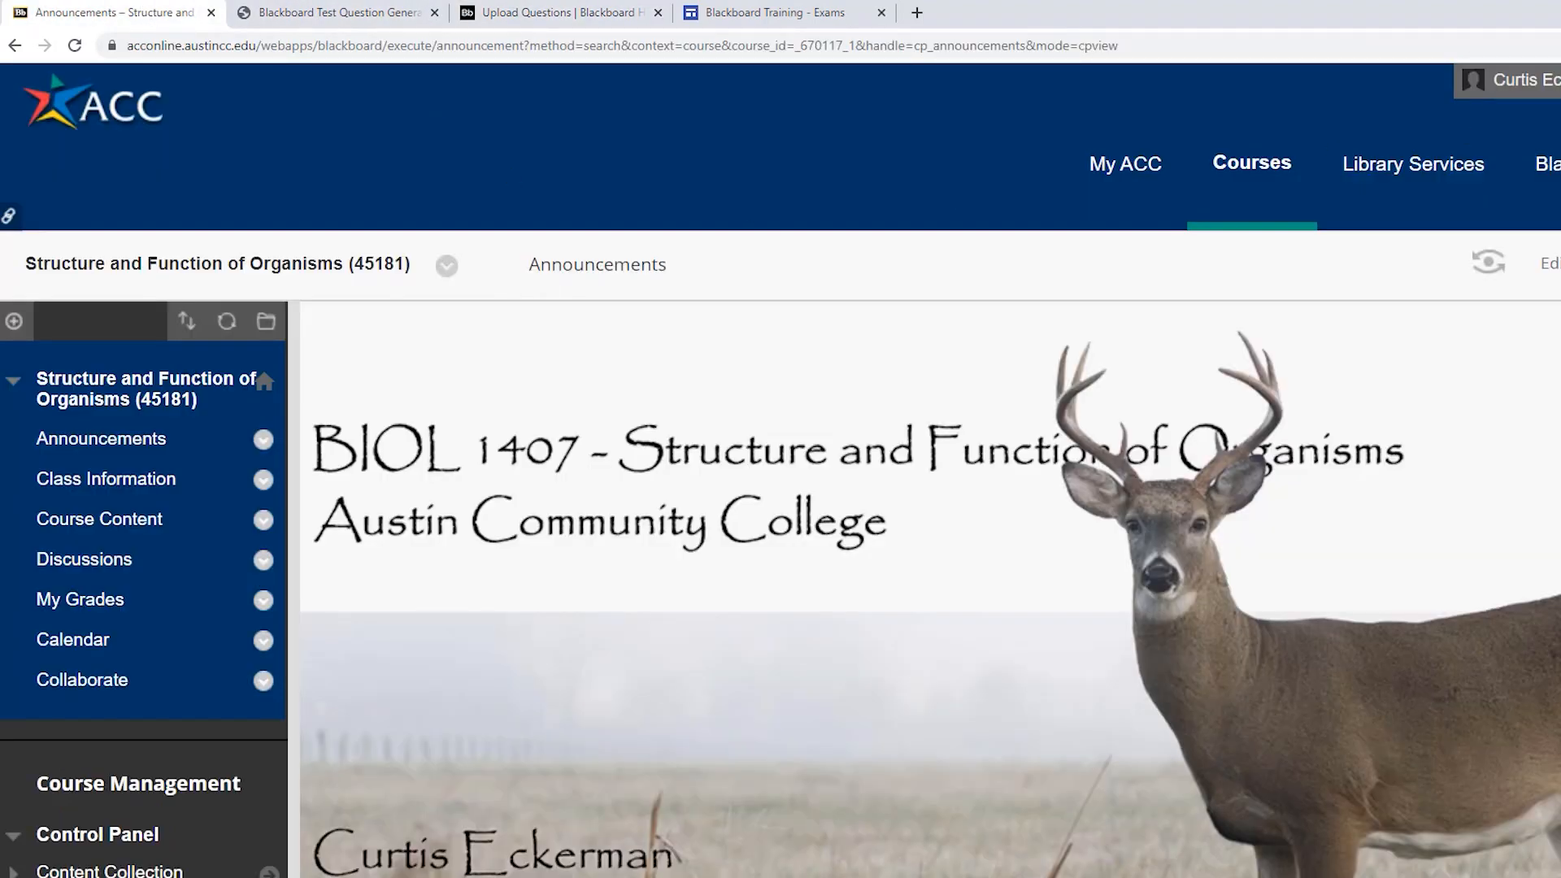
scroll(813, 487, down, 7)
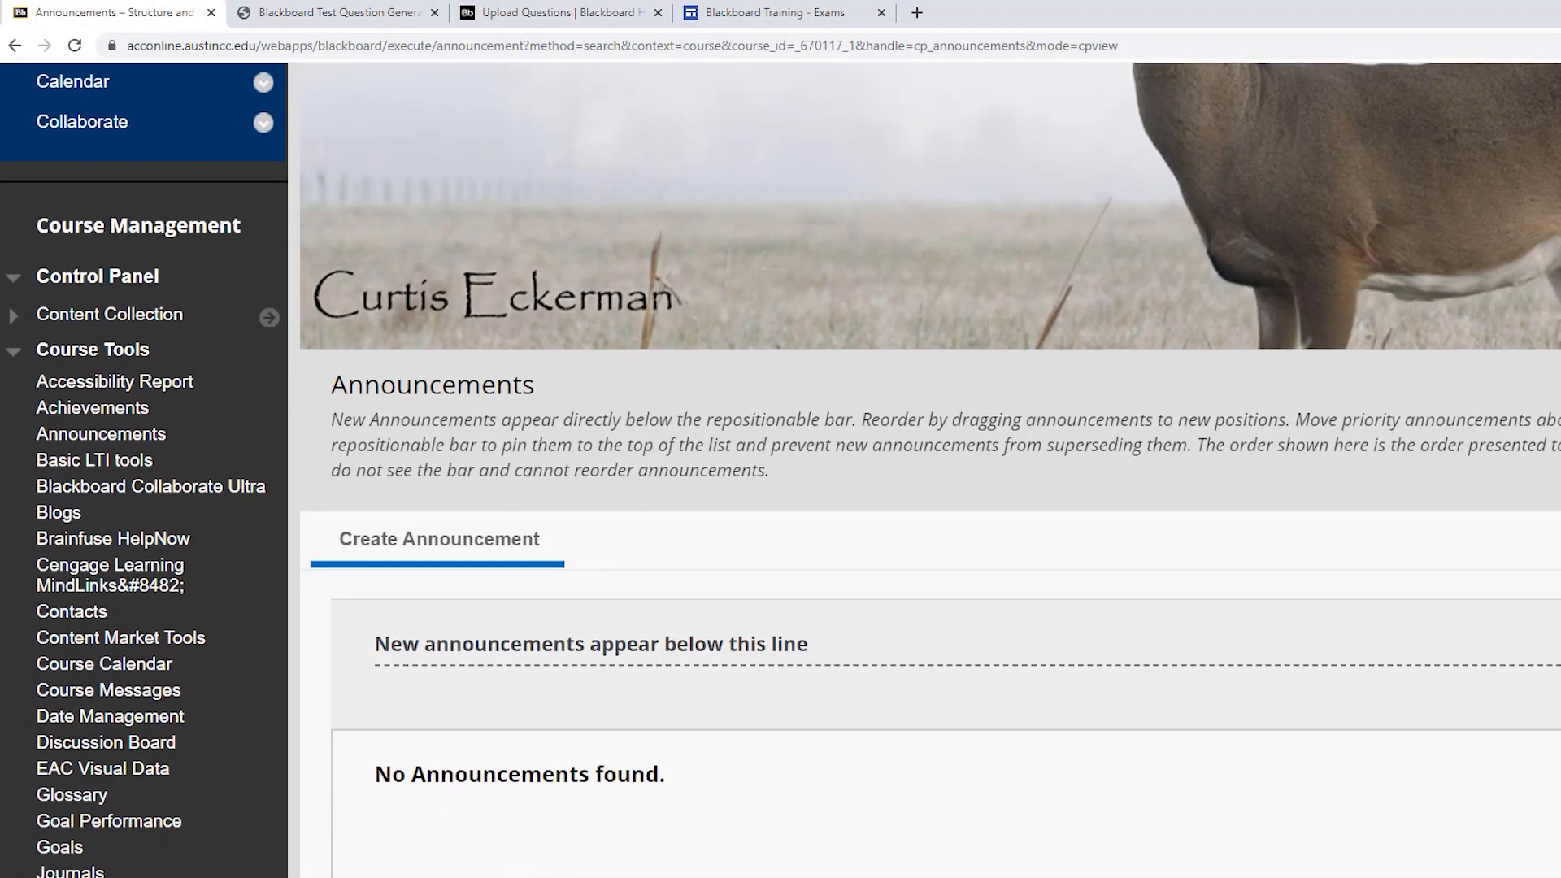
scroll(927, 488, down, 4)
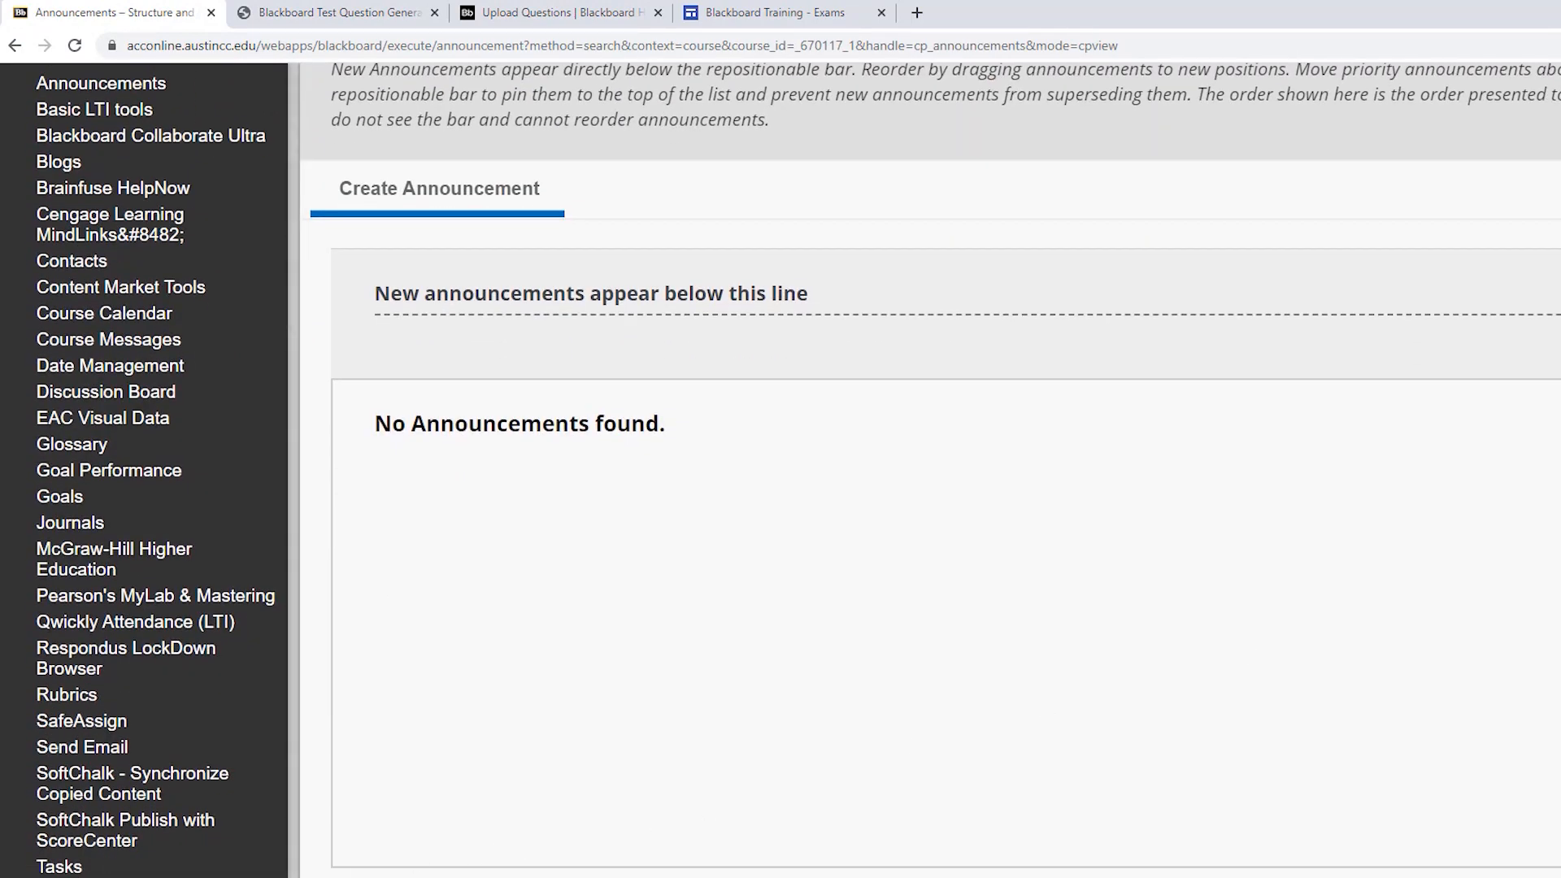
click(135, 877)
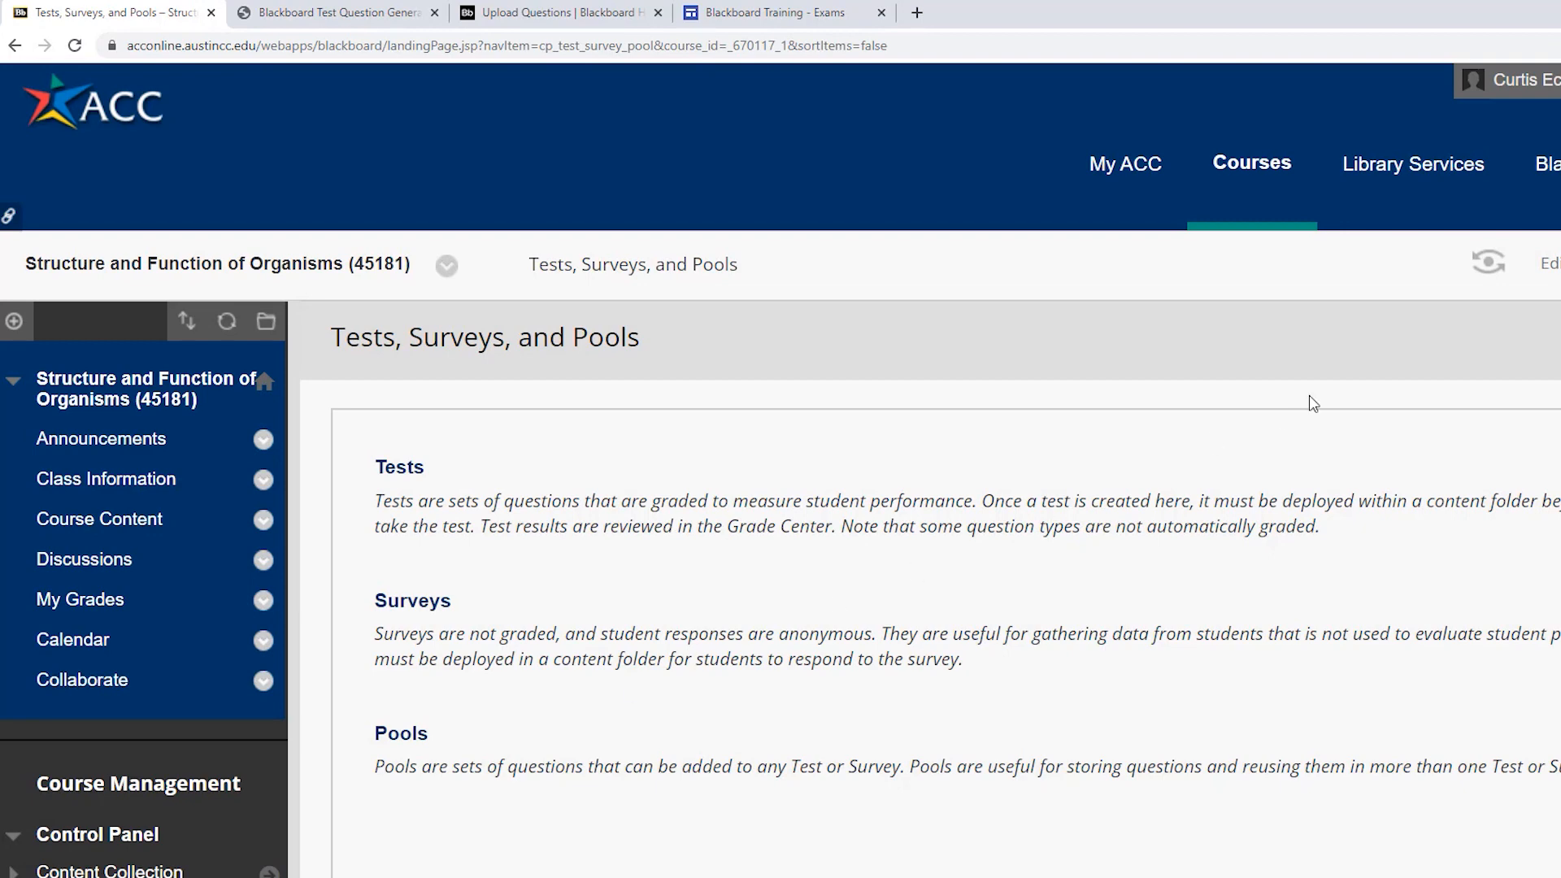
Step: Open the Module 4 Exam Pool for editing from the course's question pools
scroll(781, 487, down, 2)
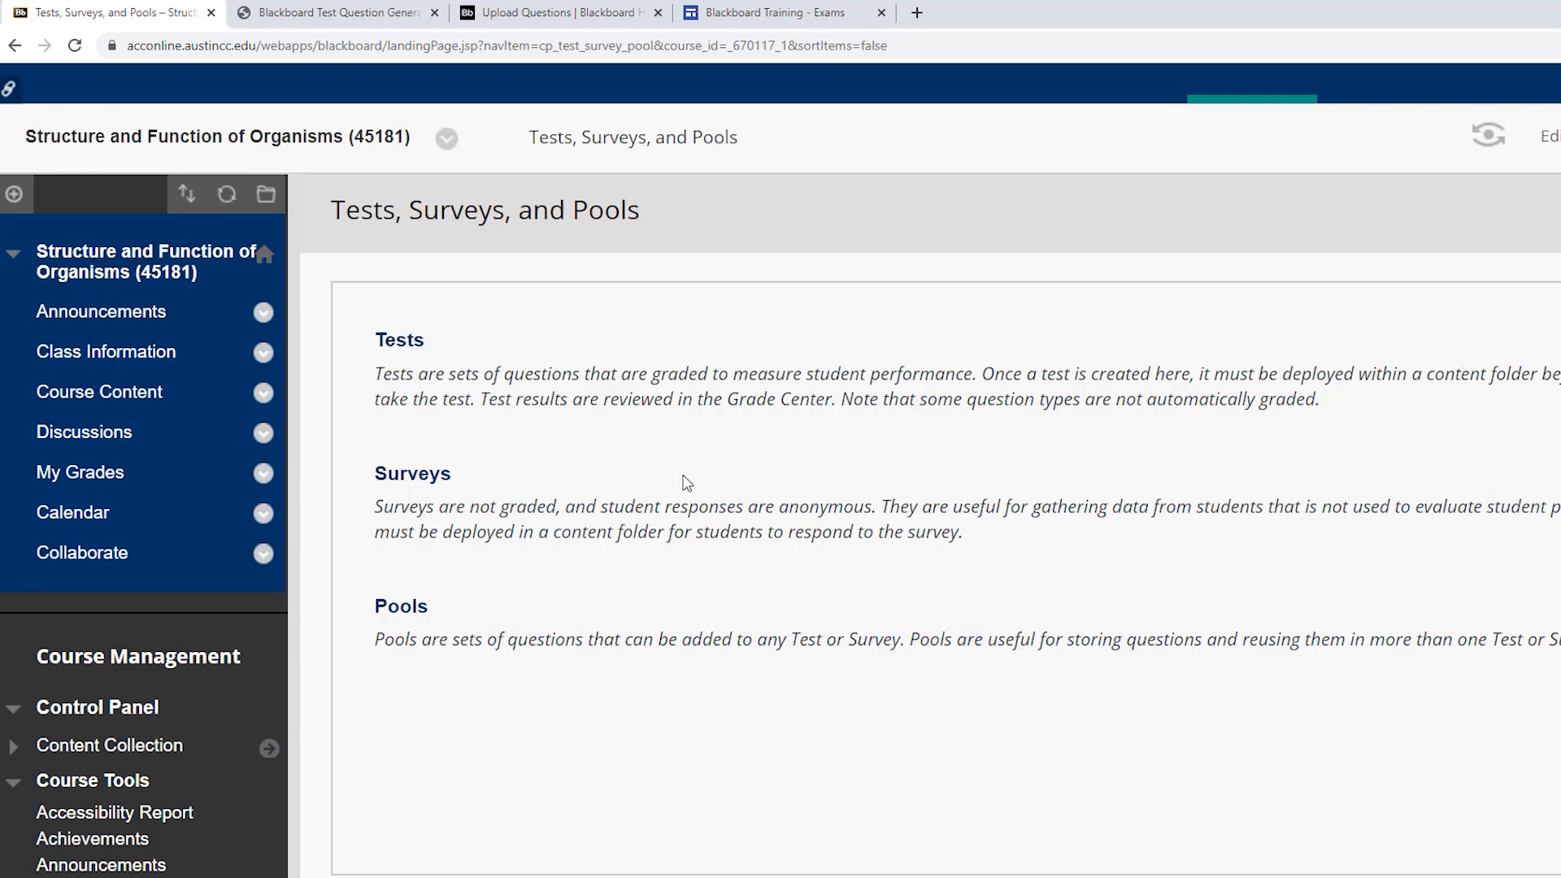
click(398, 608)
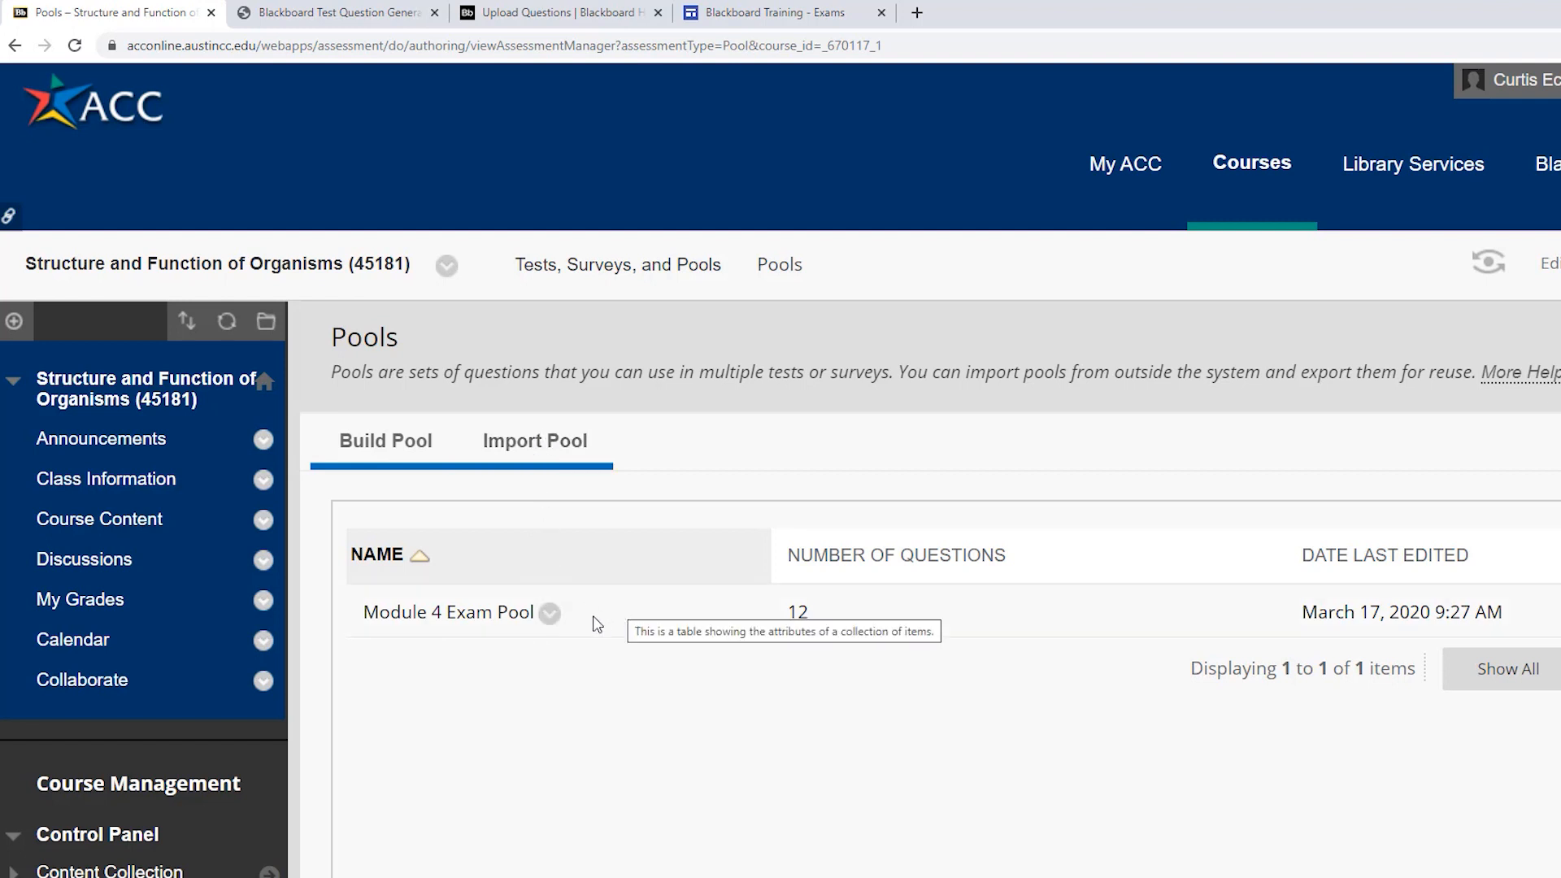
click(550, 614)
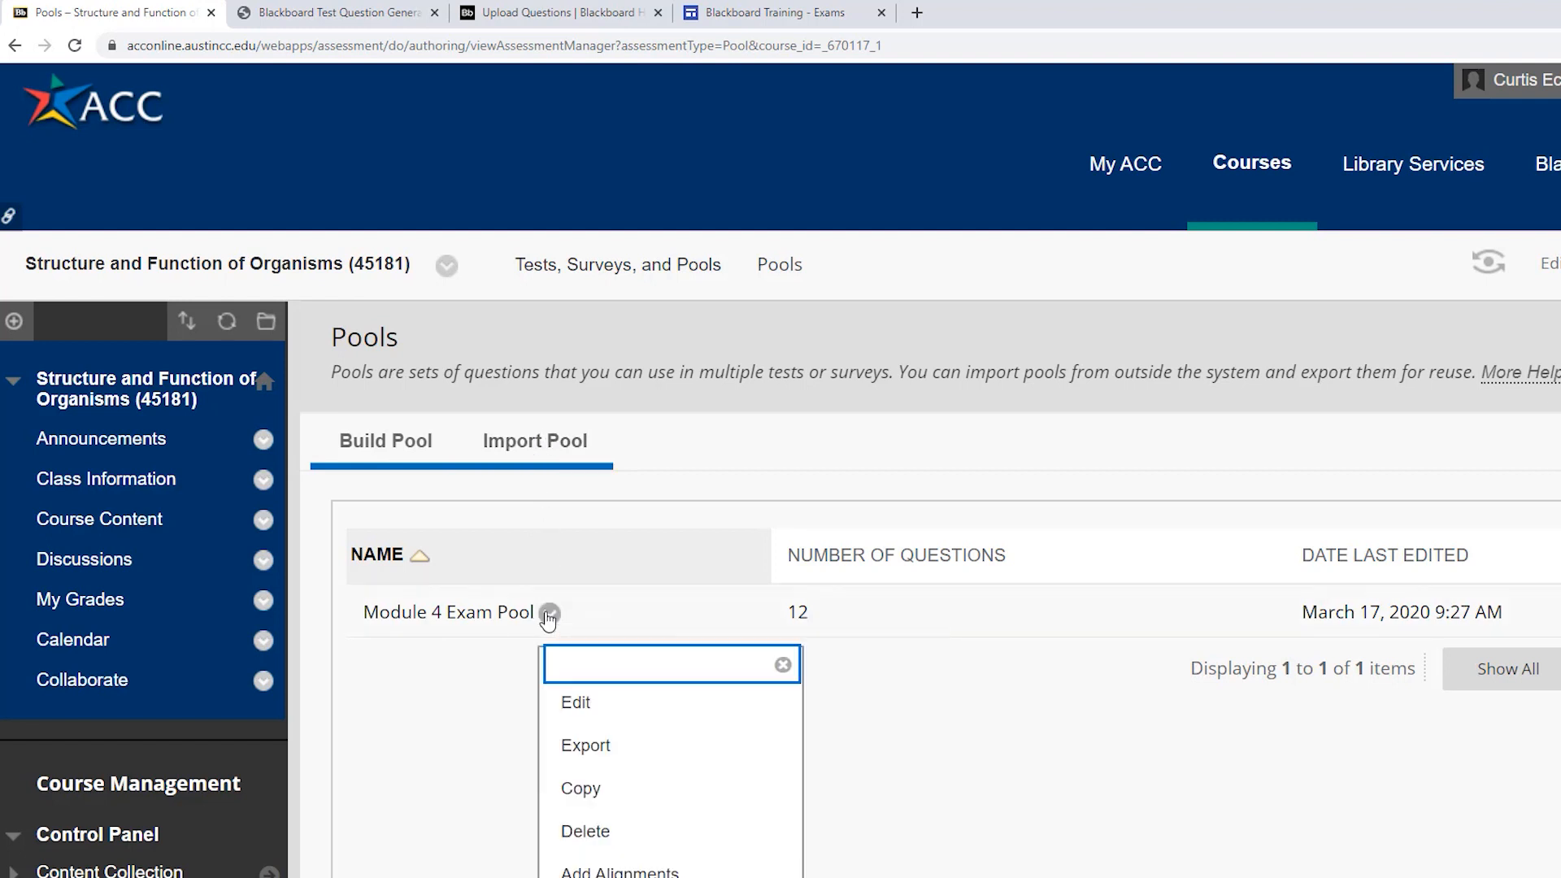
click(576, 703)
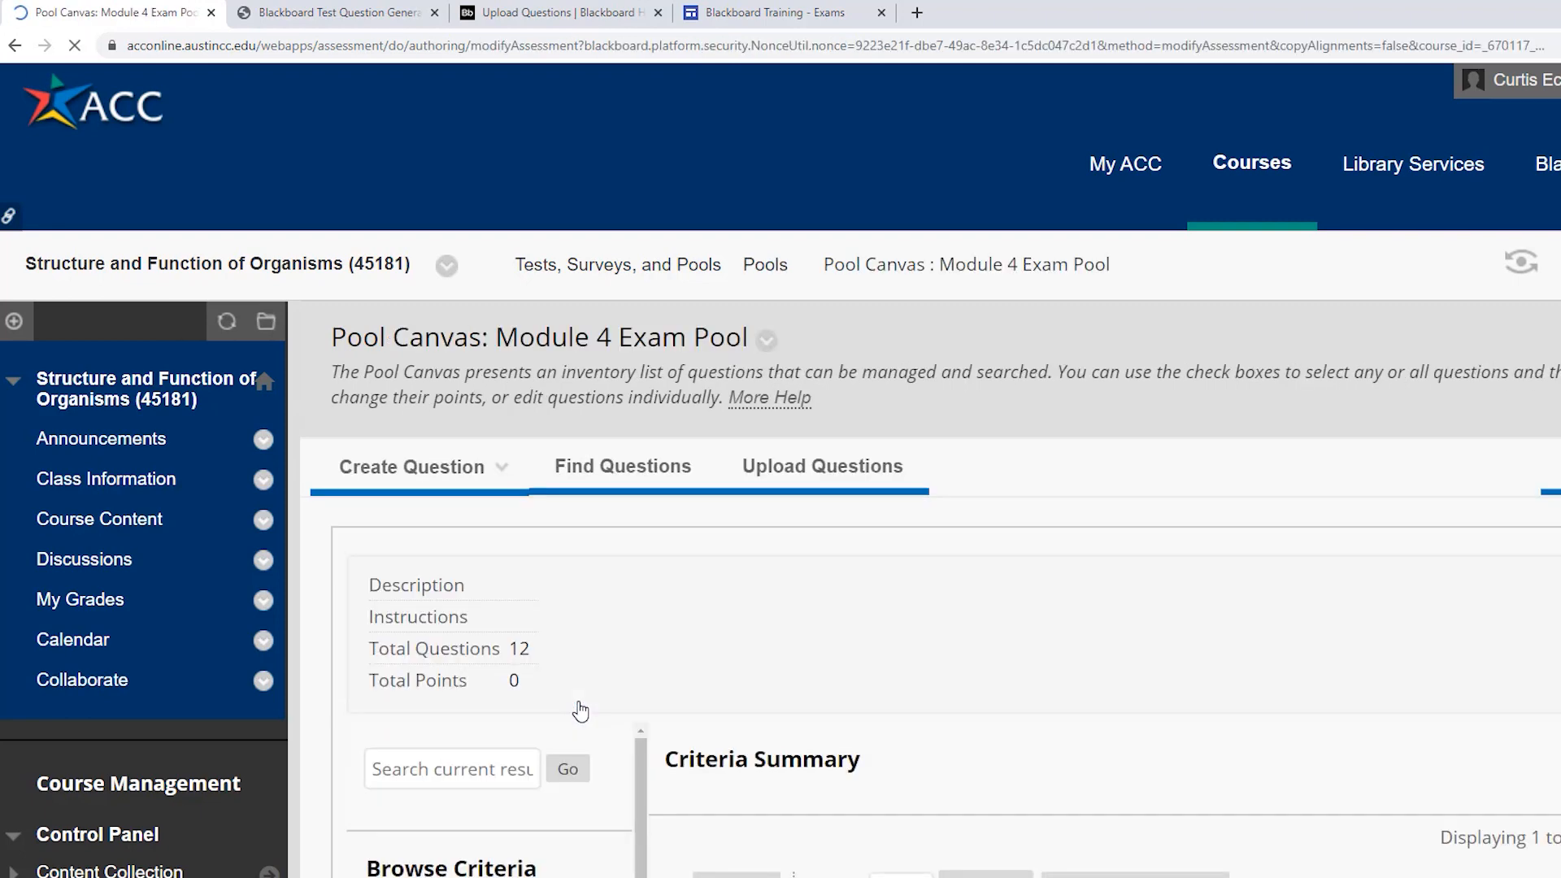
Step: Upload the questions from the text file "Exam #1 Word Document Converted for Excel txt" into the Module 4 Exam Pool
scroll(848, 260, down, 2)
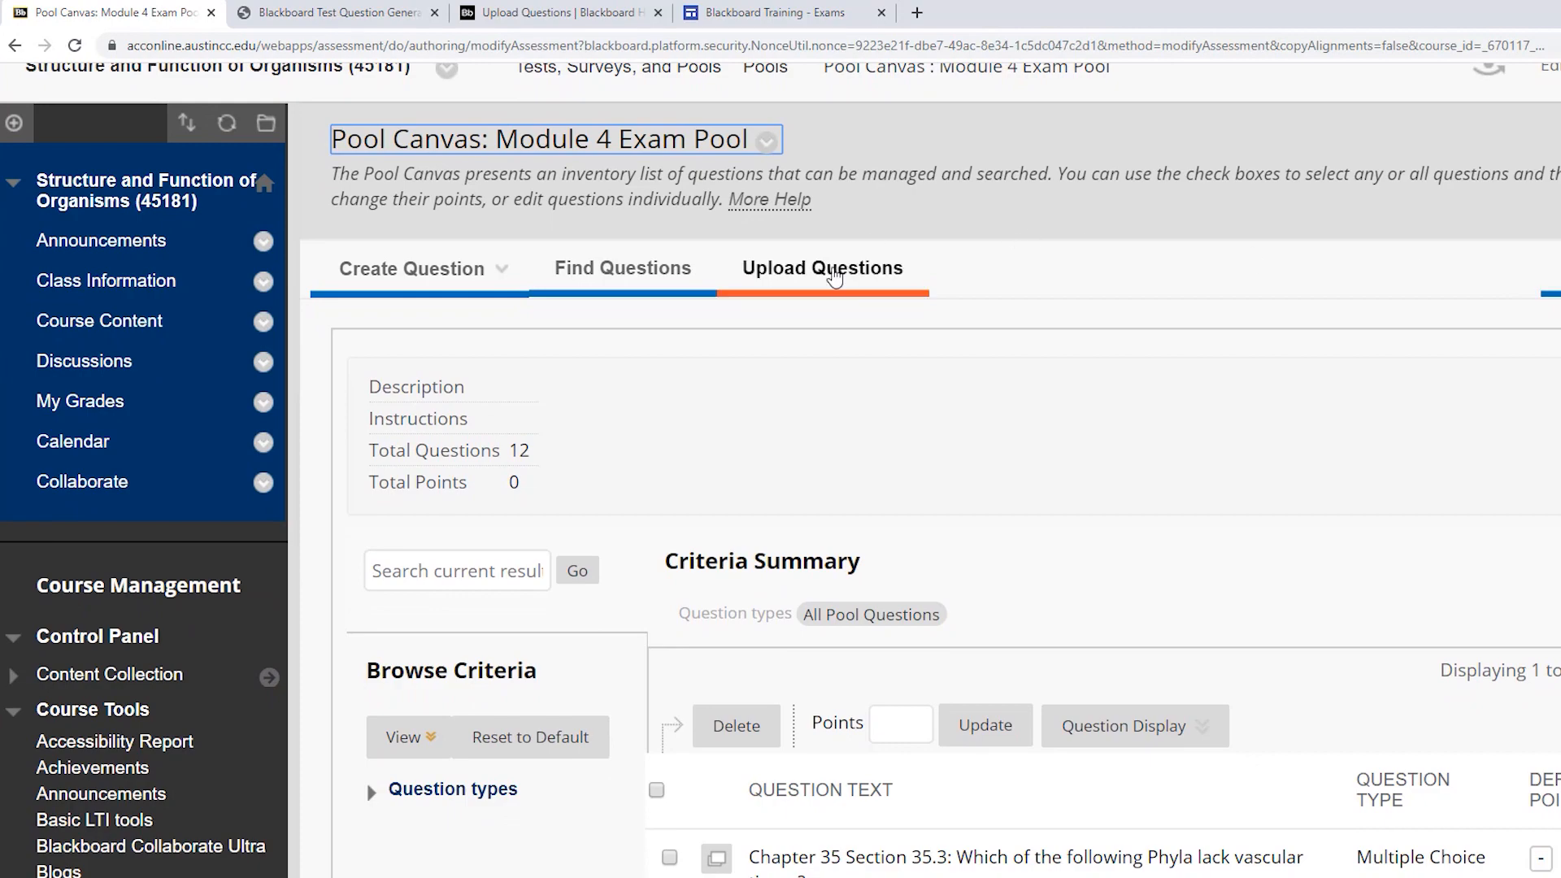
scroll(780, 469, down, 6)
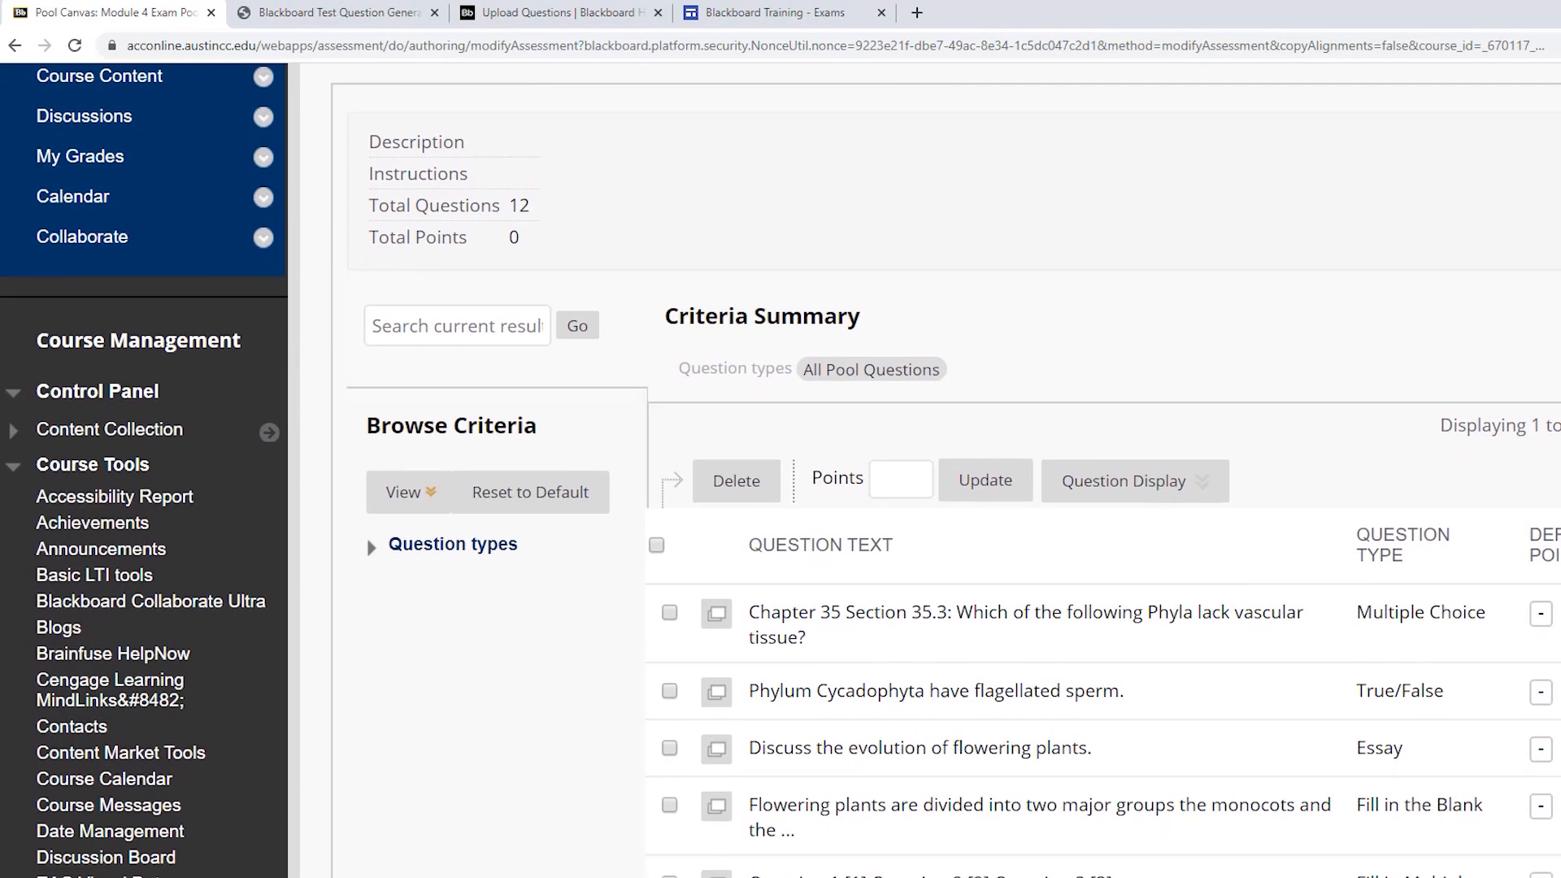
scroll(1027, 228, up, 5)
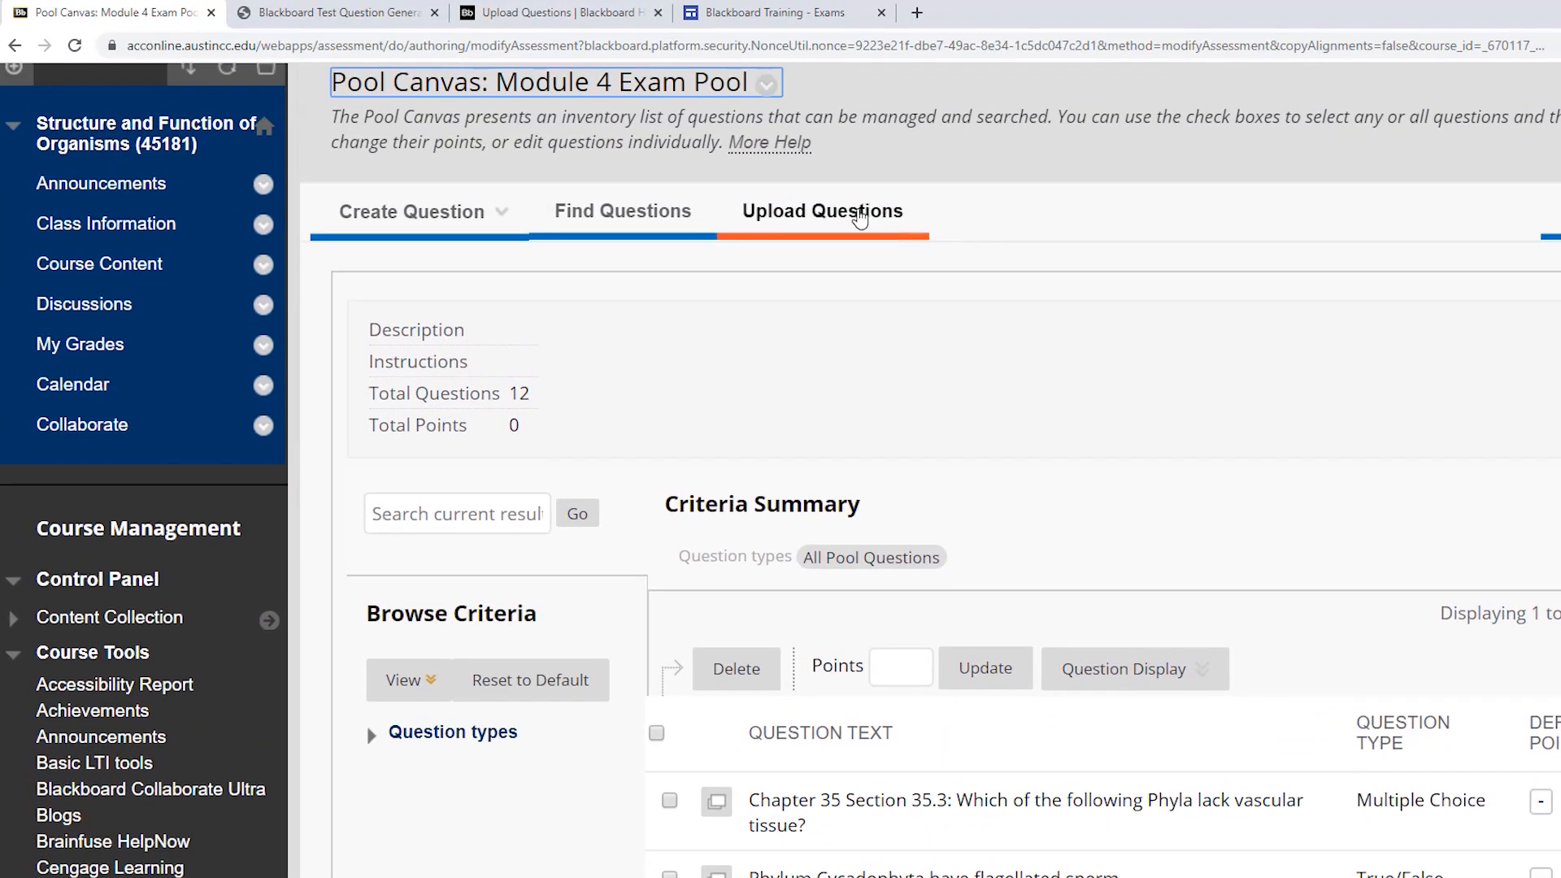
click(841, 213)
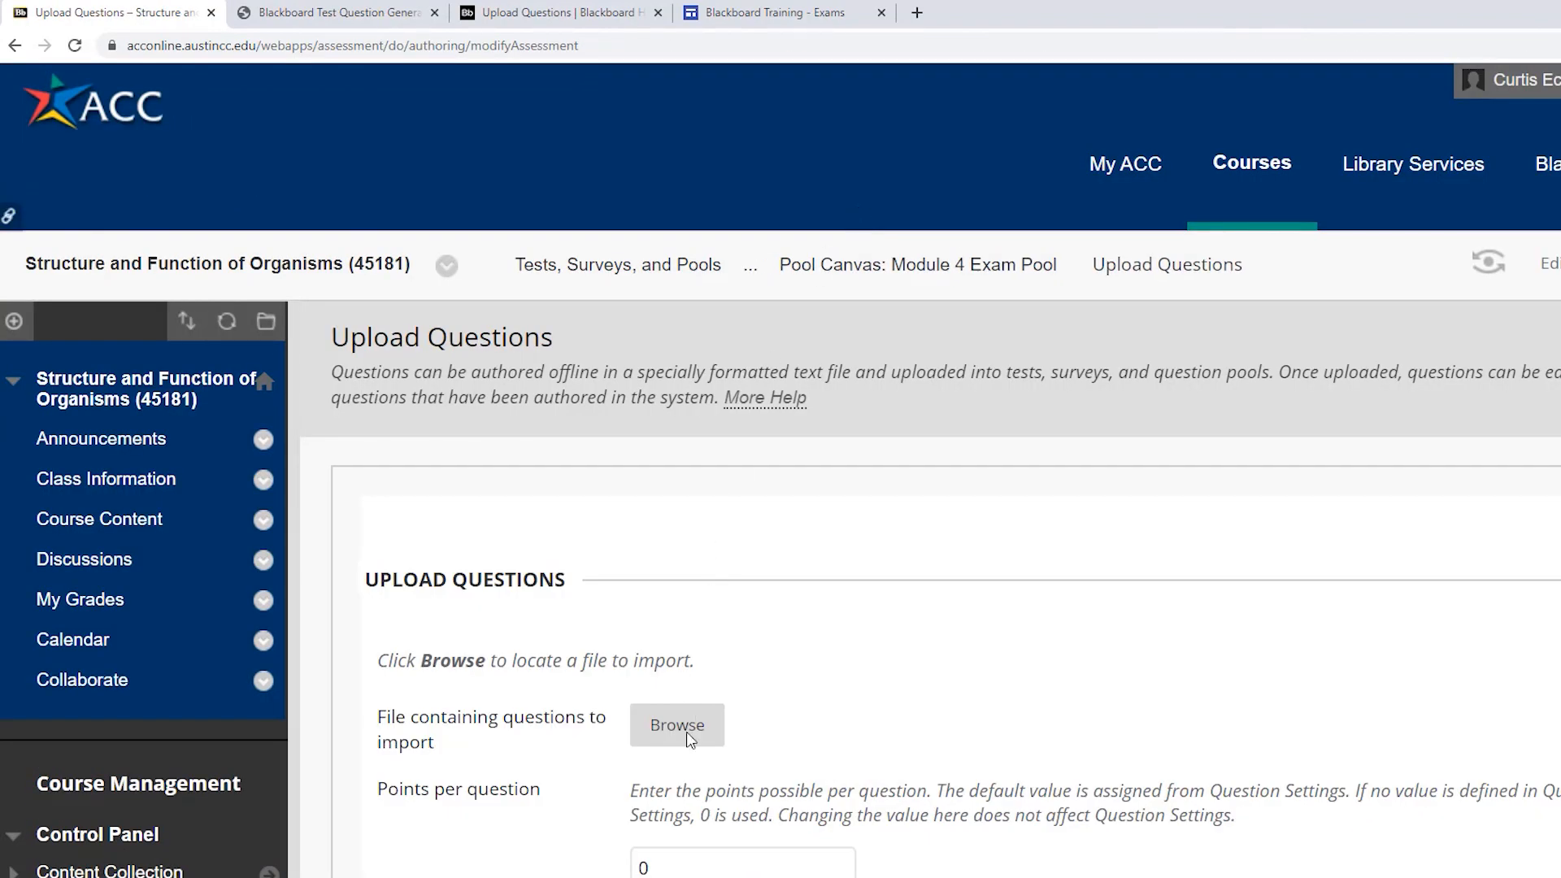
click(688, 736)
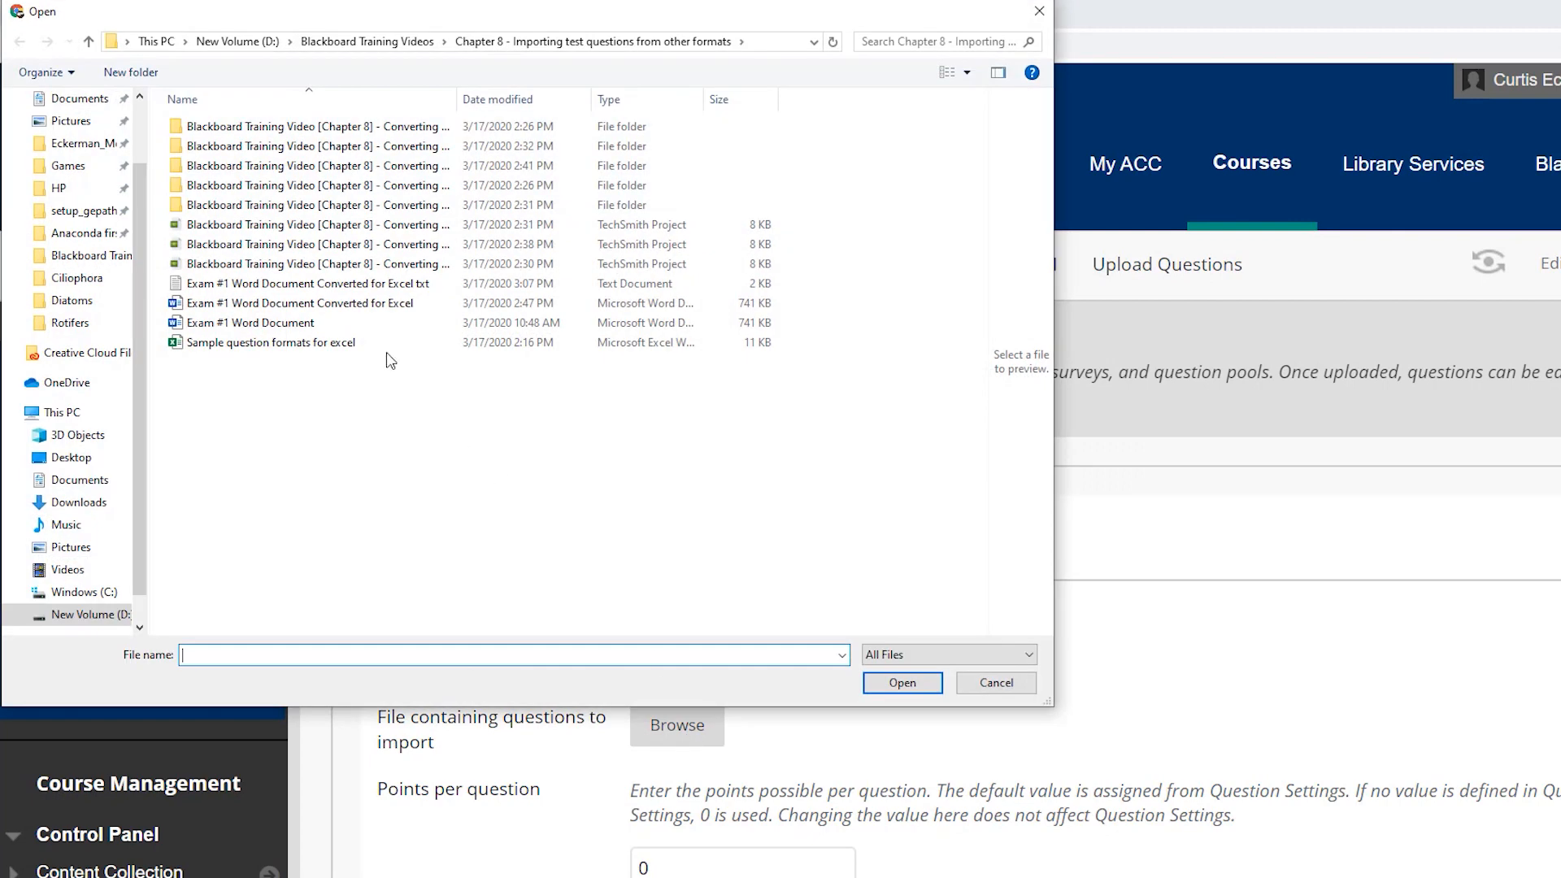
click(290, 287)
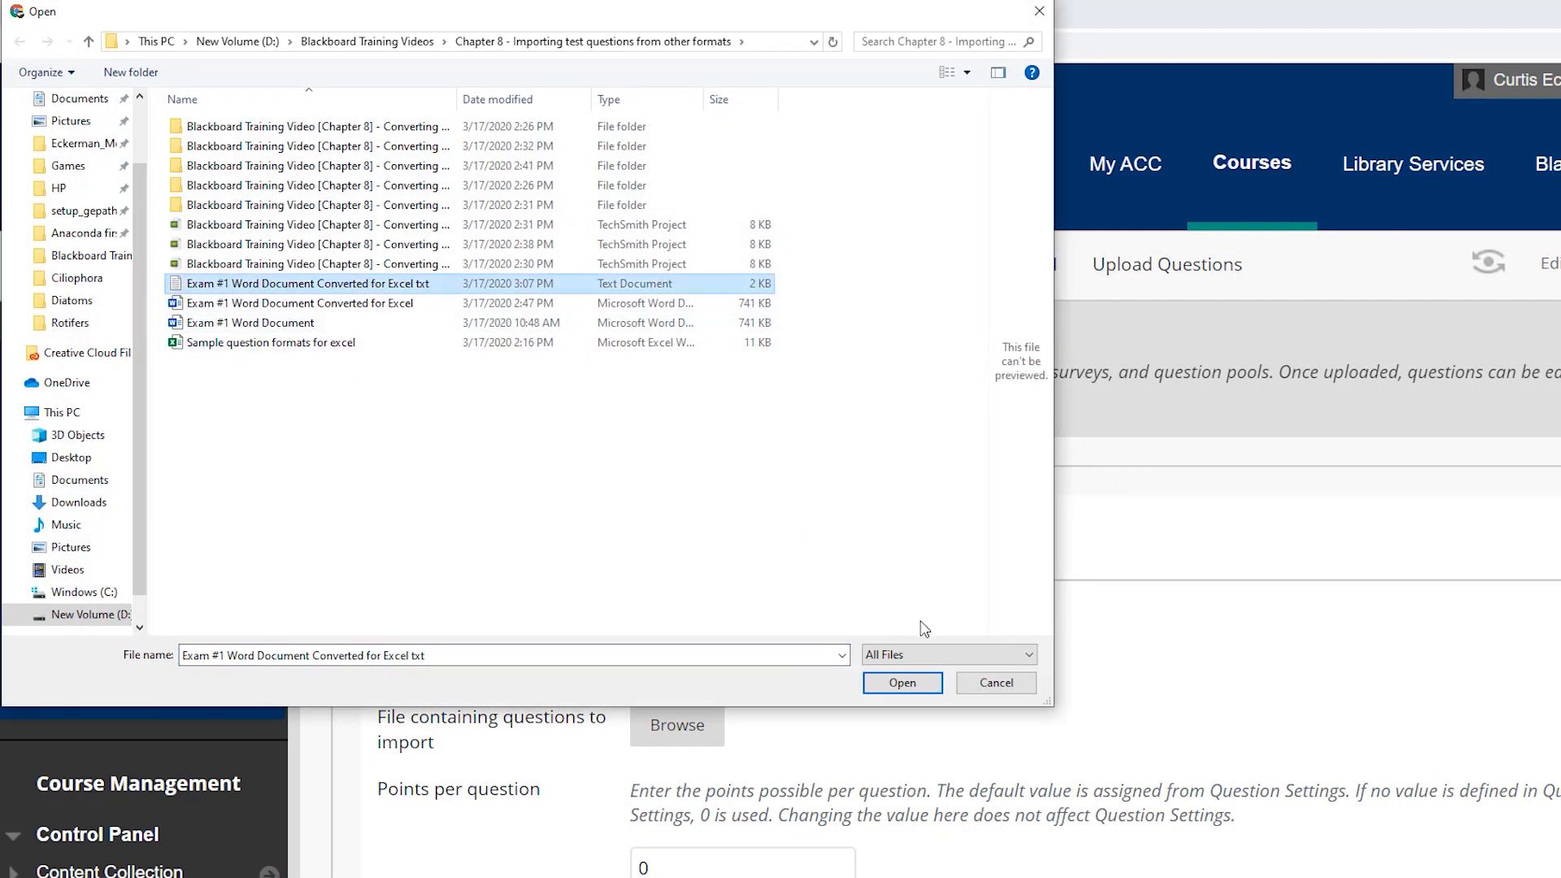
click(909, 683)
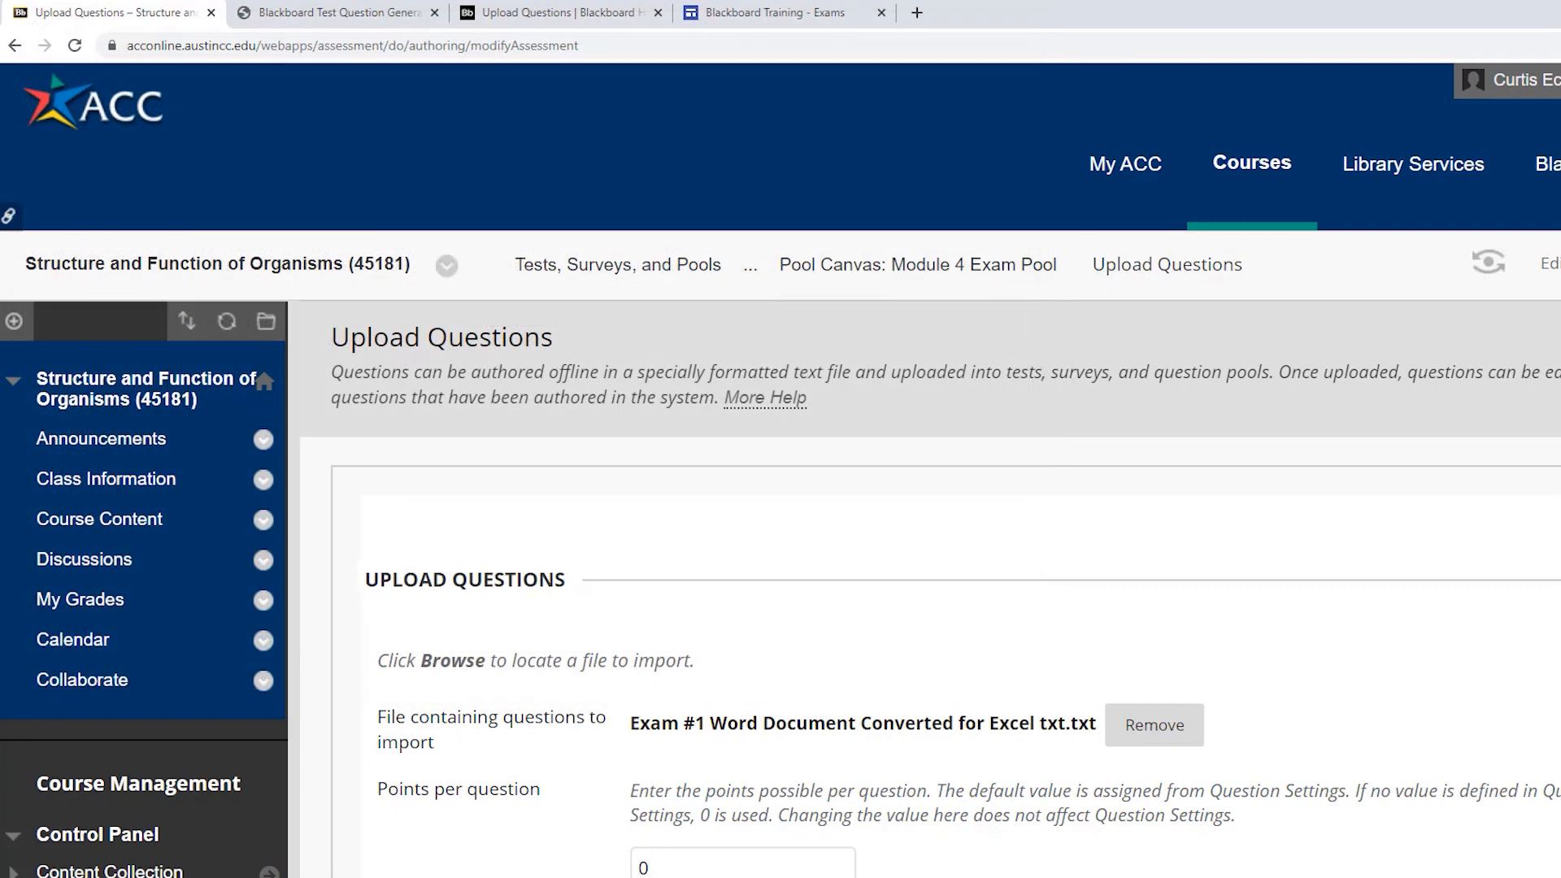
scroll(924, 469, down, 5)
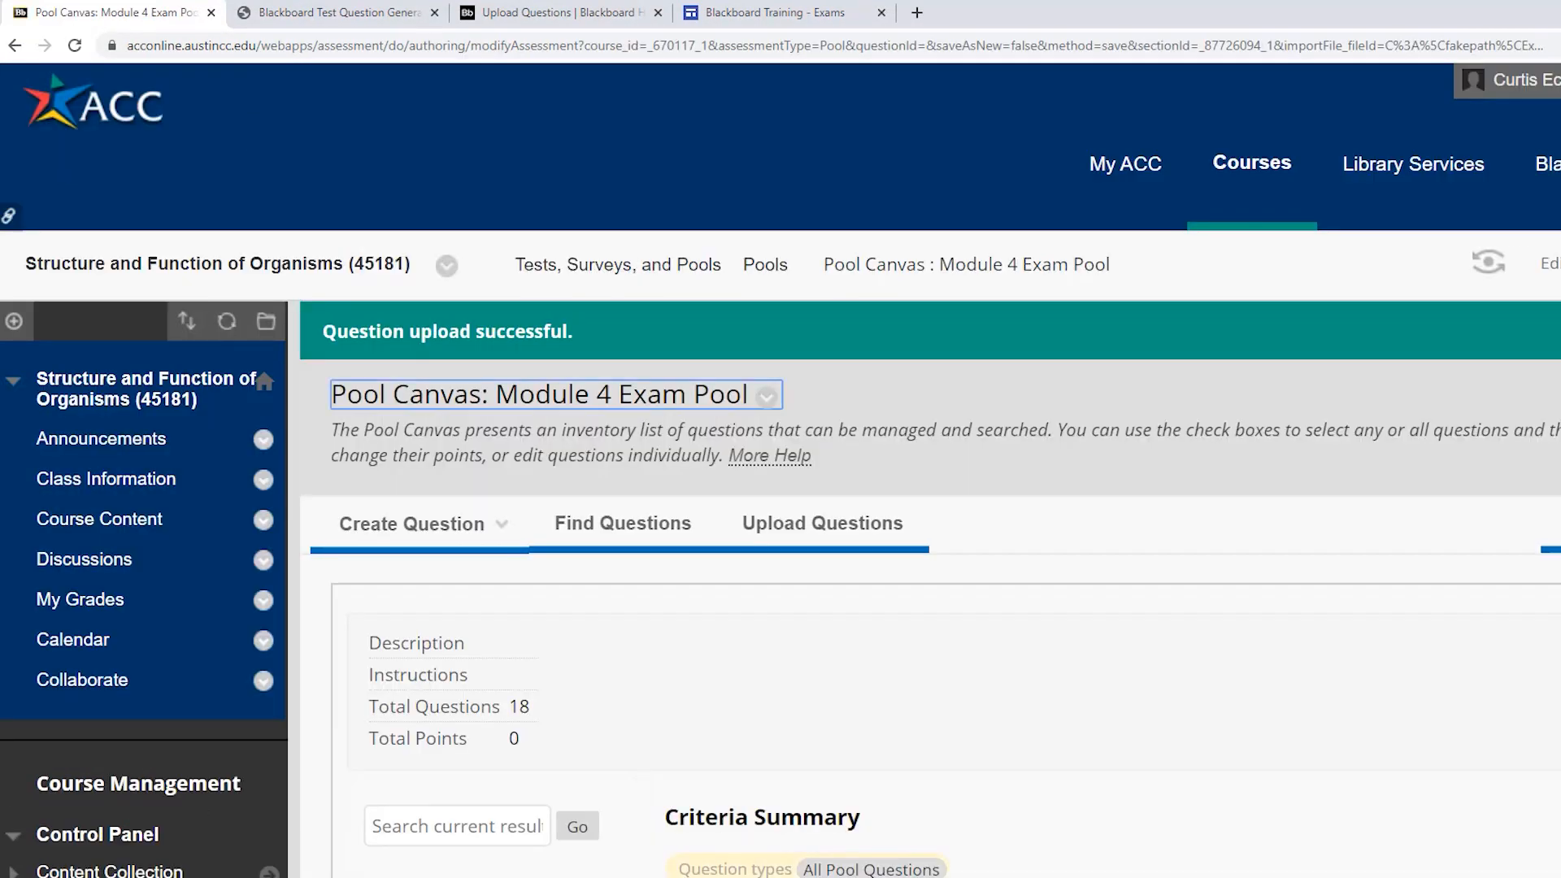
Step: Check the pool's question list for the newly uploaded multiple-choice questions
scroll(924, 469, down, 15)
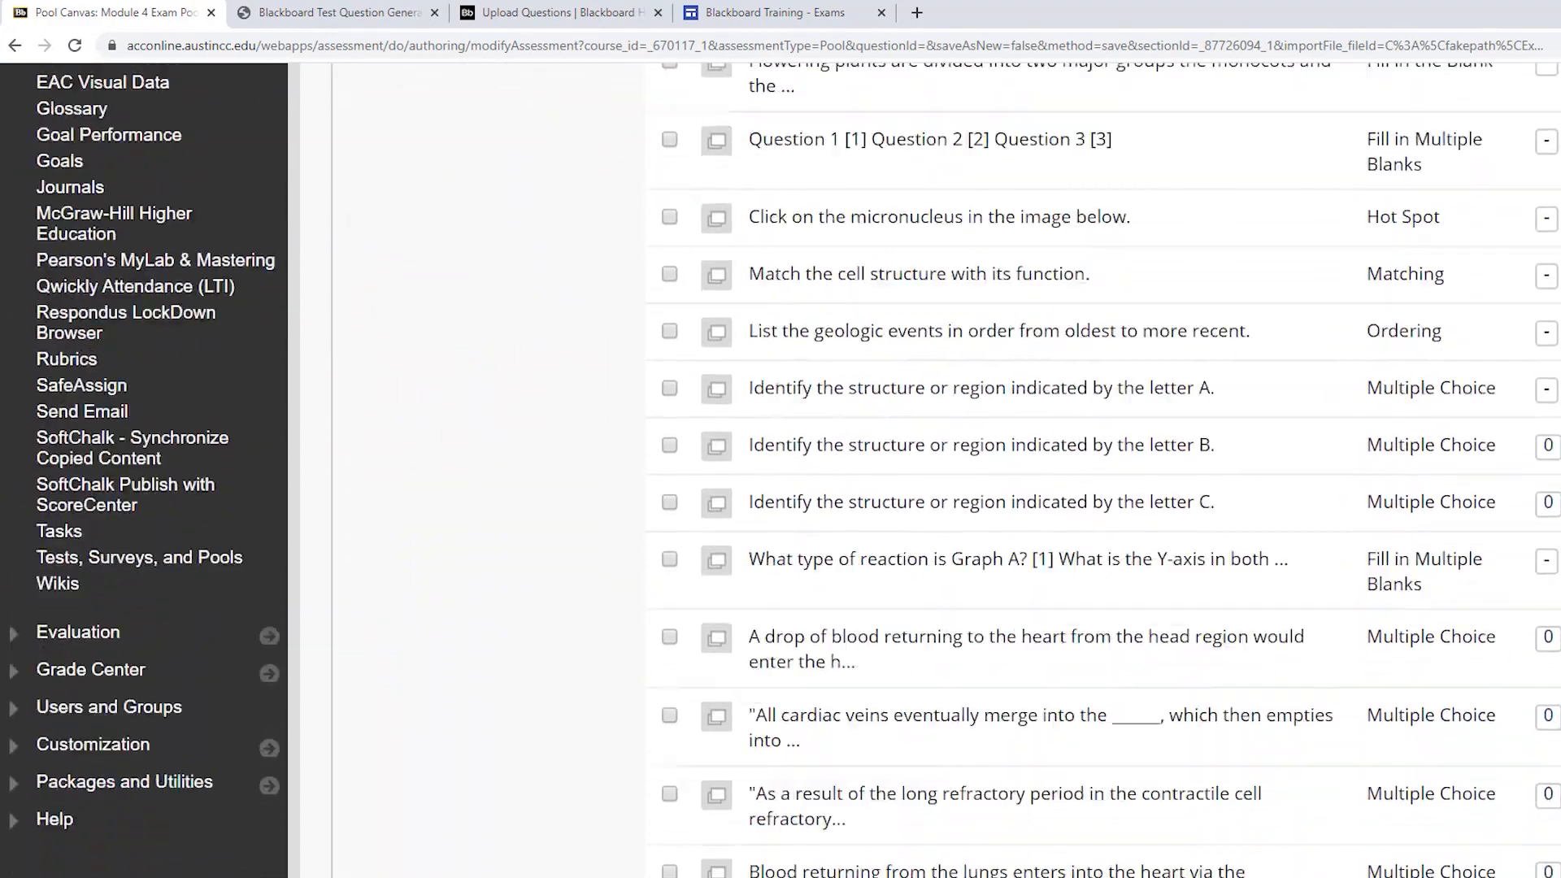
scroll(924, 469, down, 4)
scroll(924, 469, up, 12)
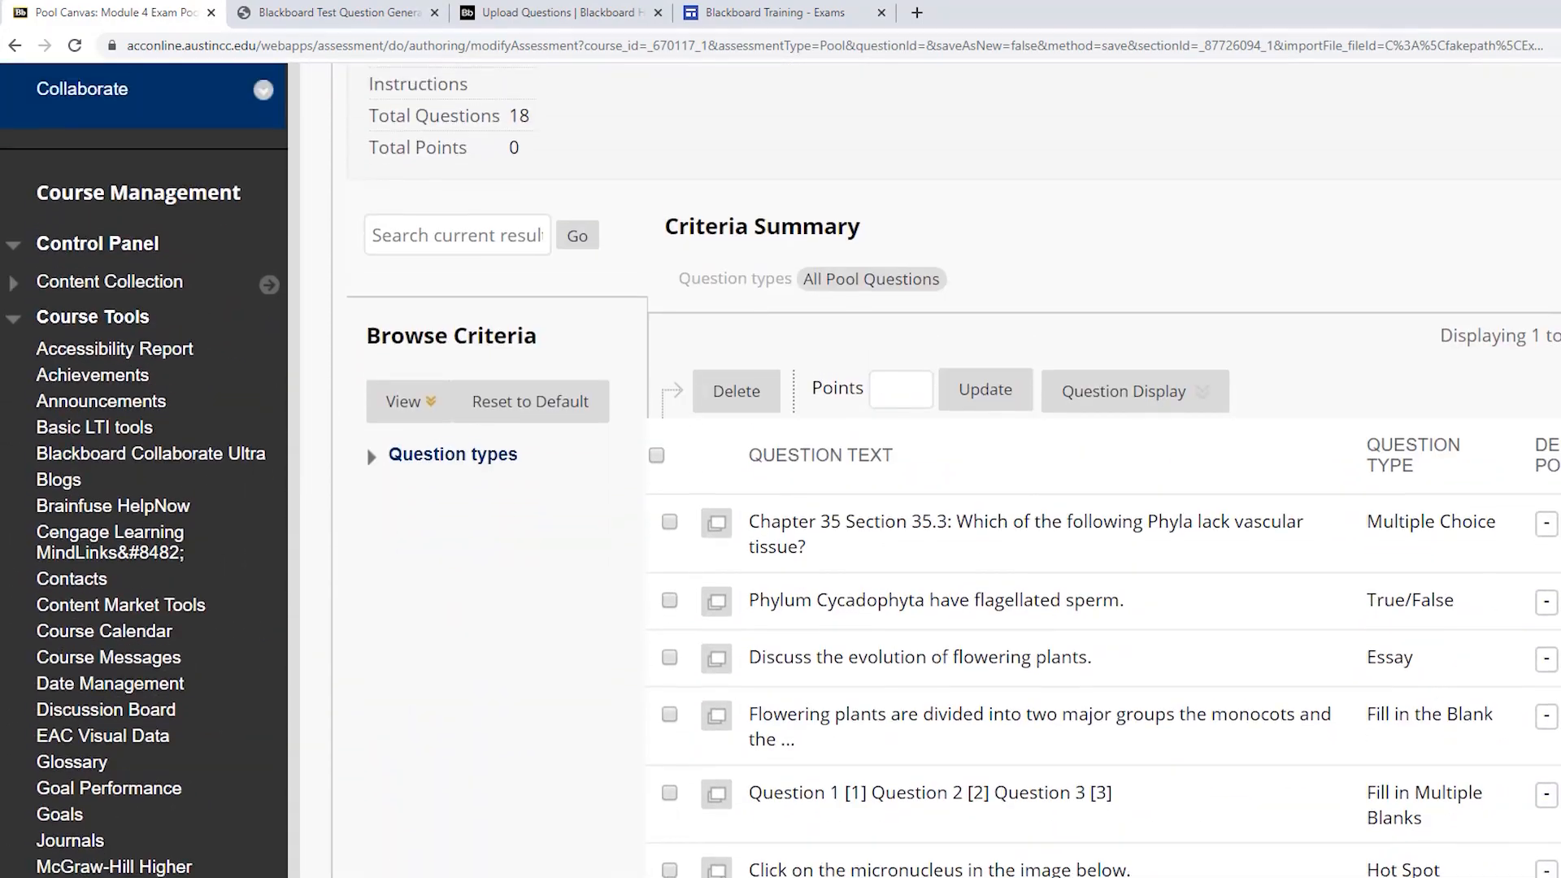
scroll(924, 469, down, 9)
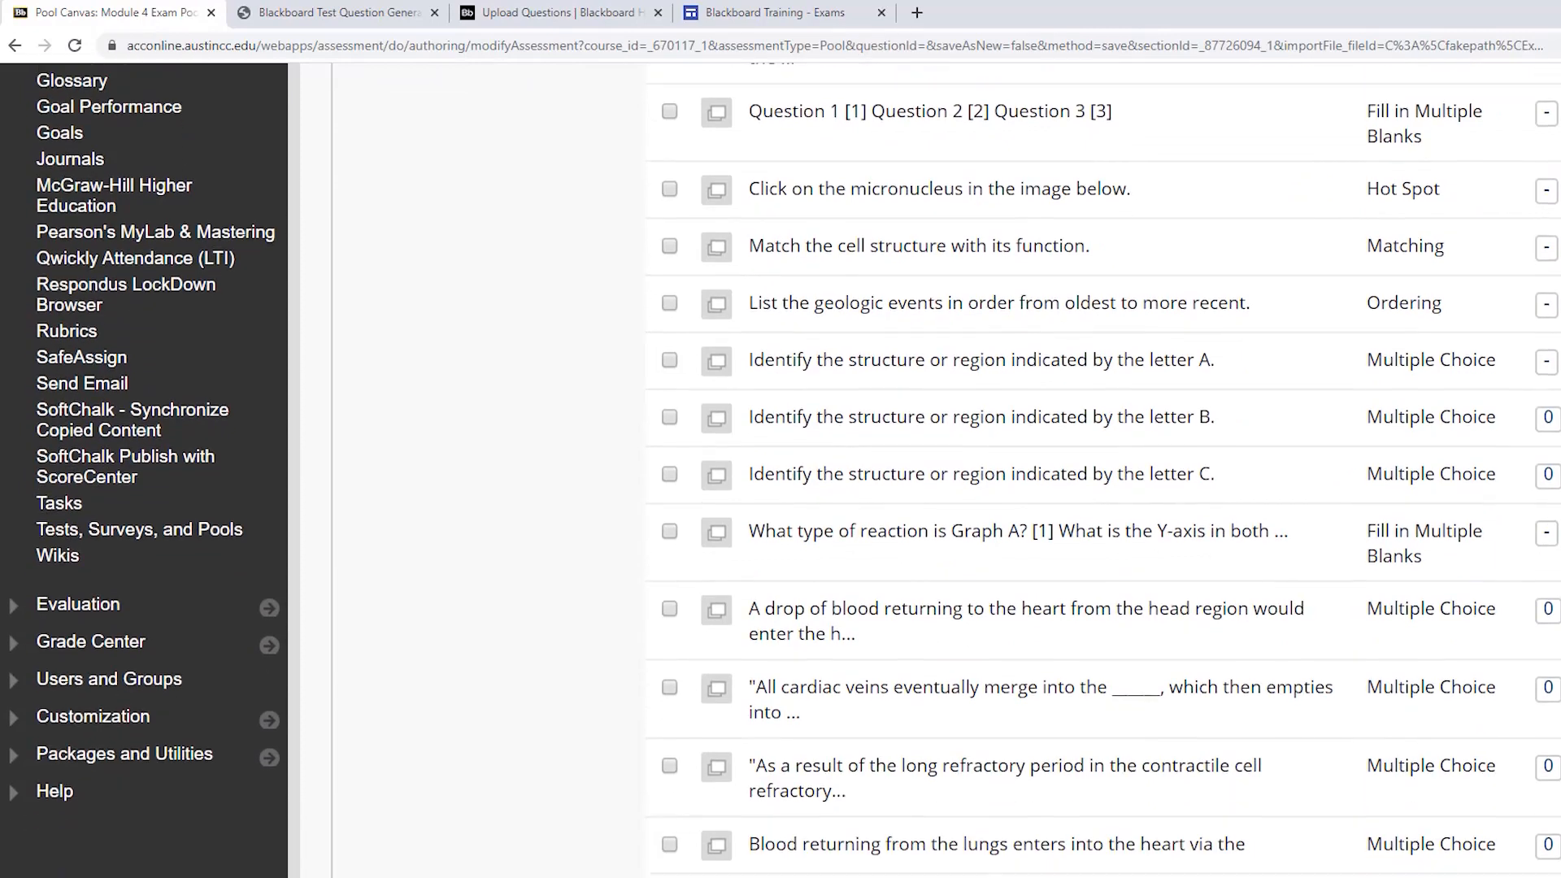
Step: Check the details of the uploaded "A drop of blood returning to the heart" and "All cardiac veins" questions in the pool
scroll(924, 469, down, 2)
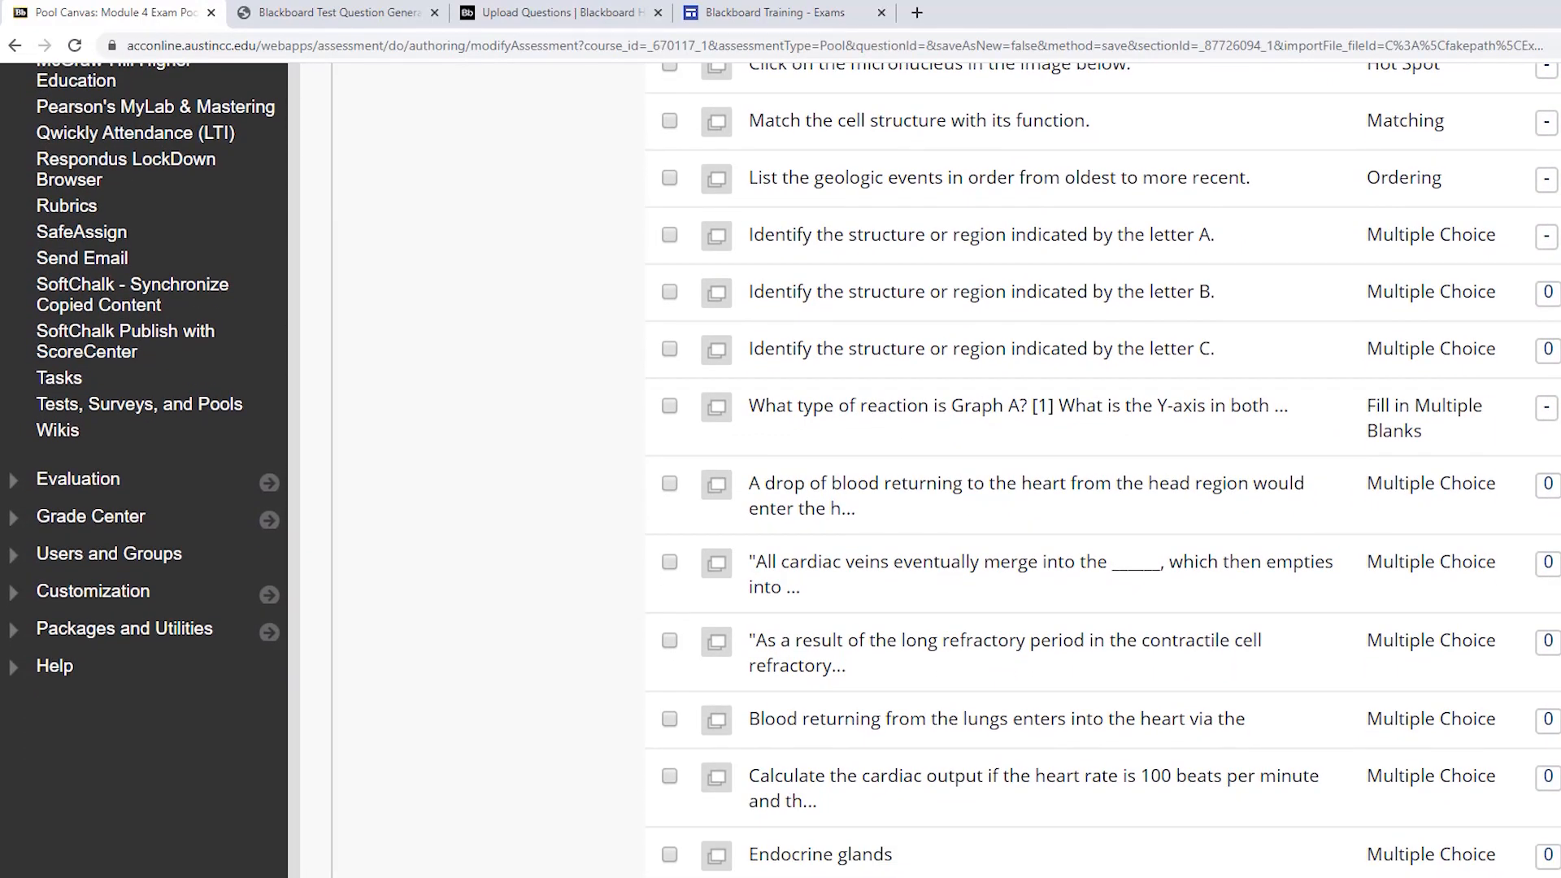
click(716, 481)
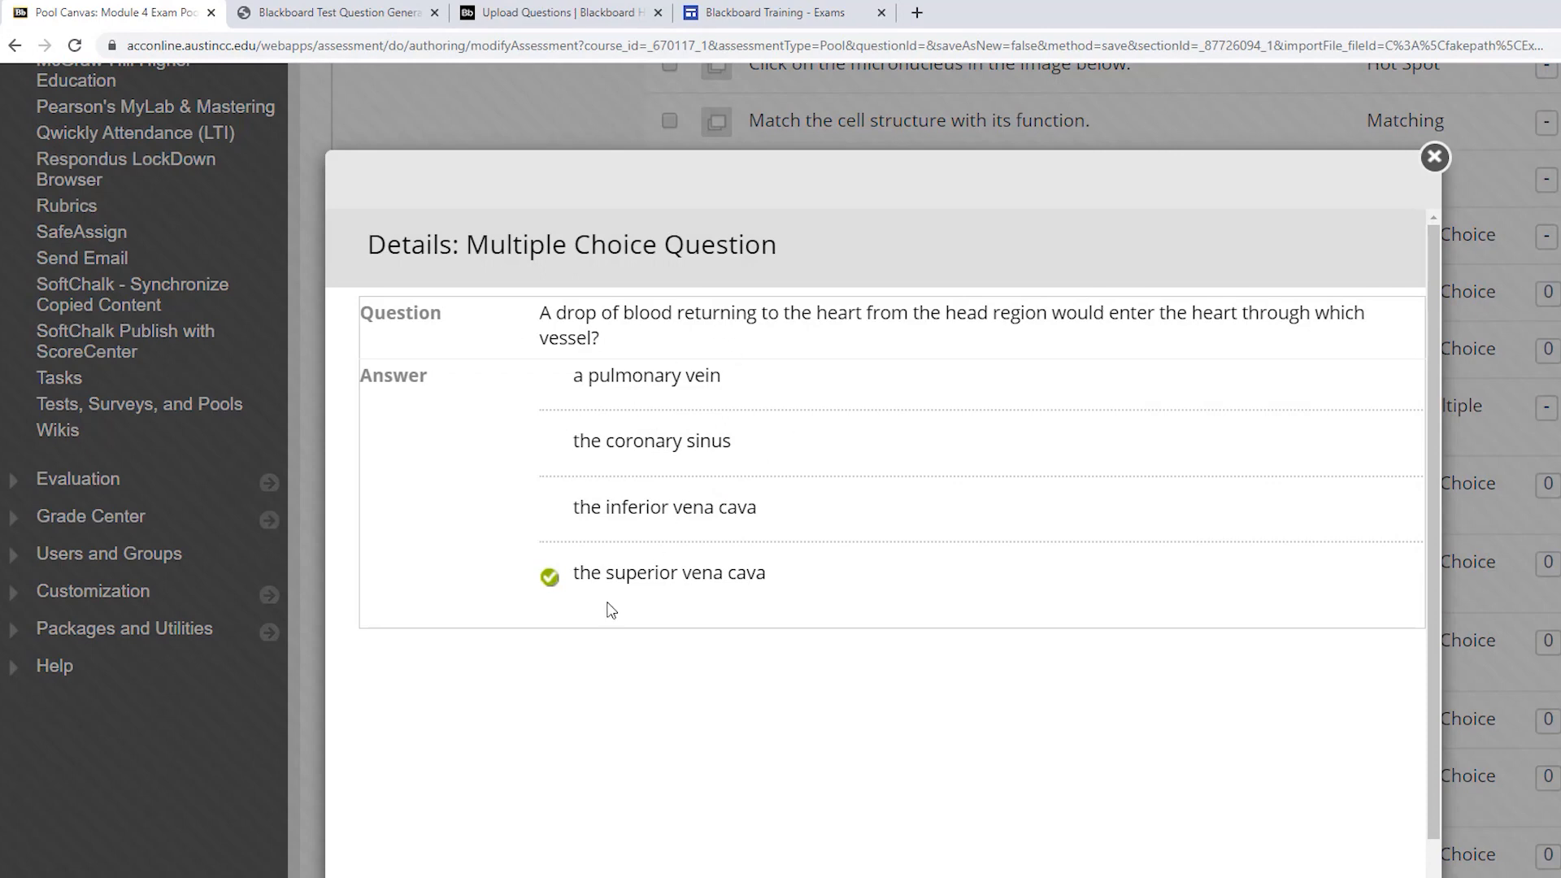
click(1434, 157)
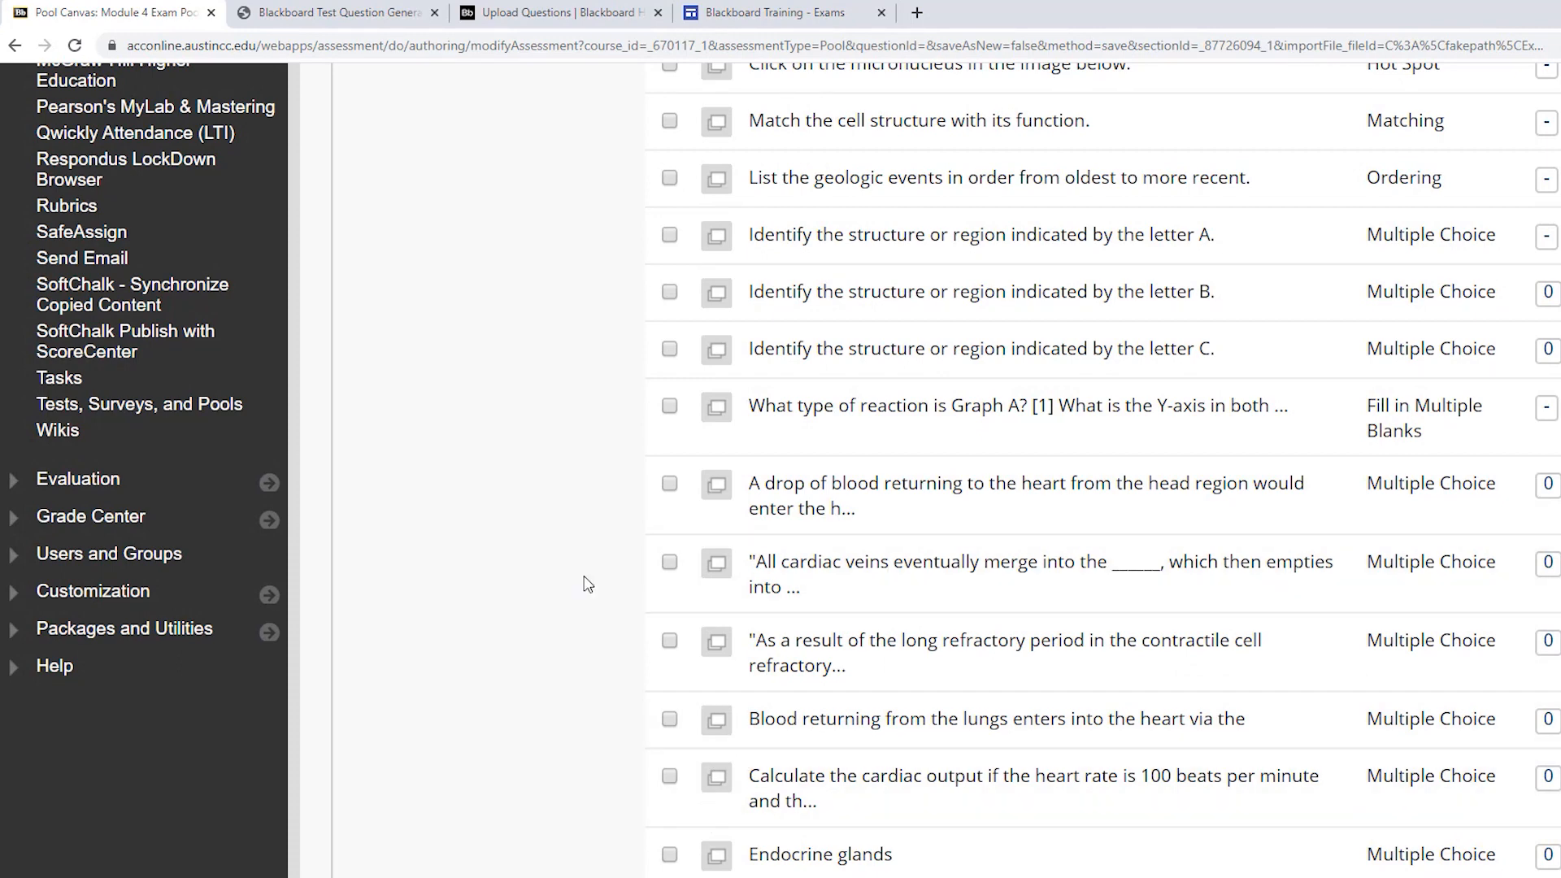
click(717, 566)
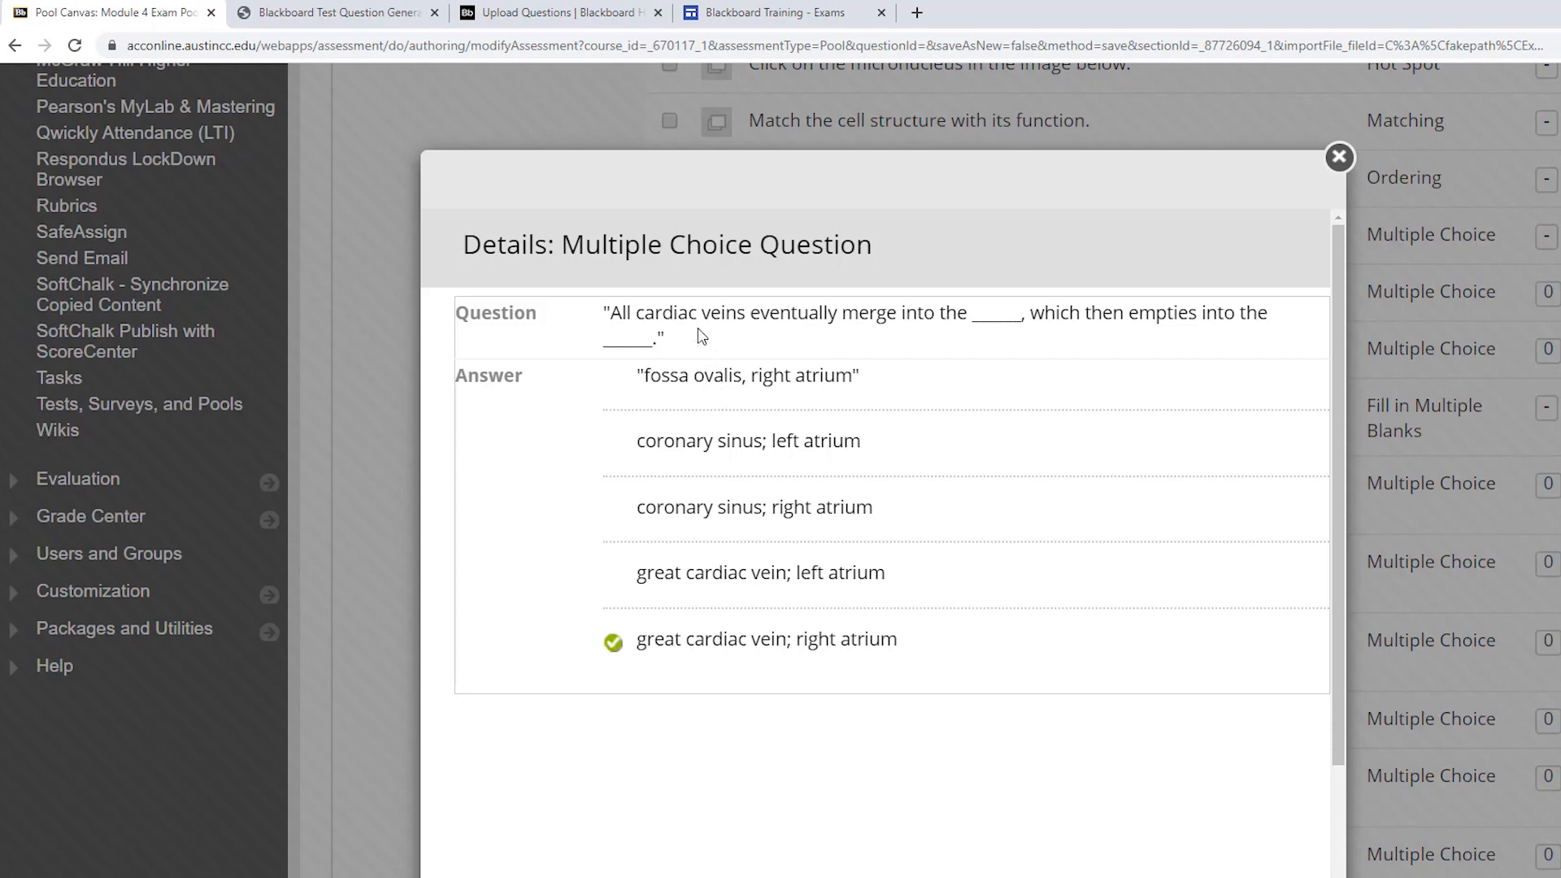
click(1337, 157)
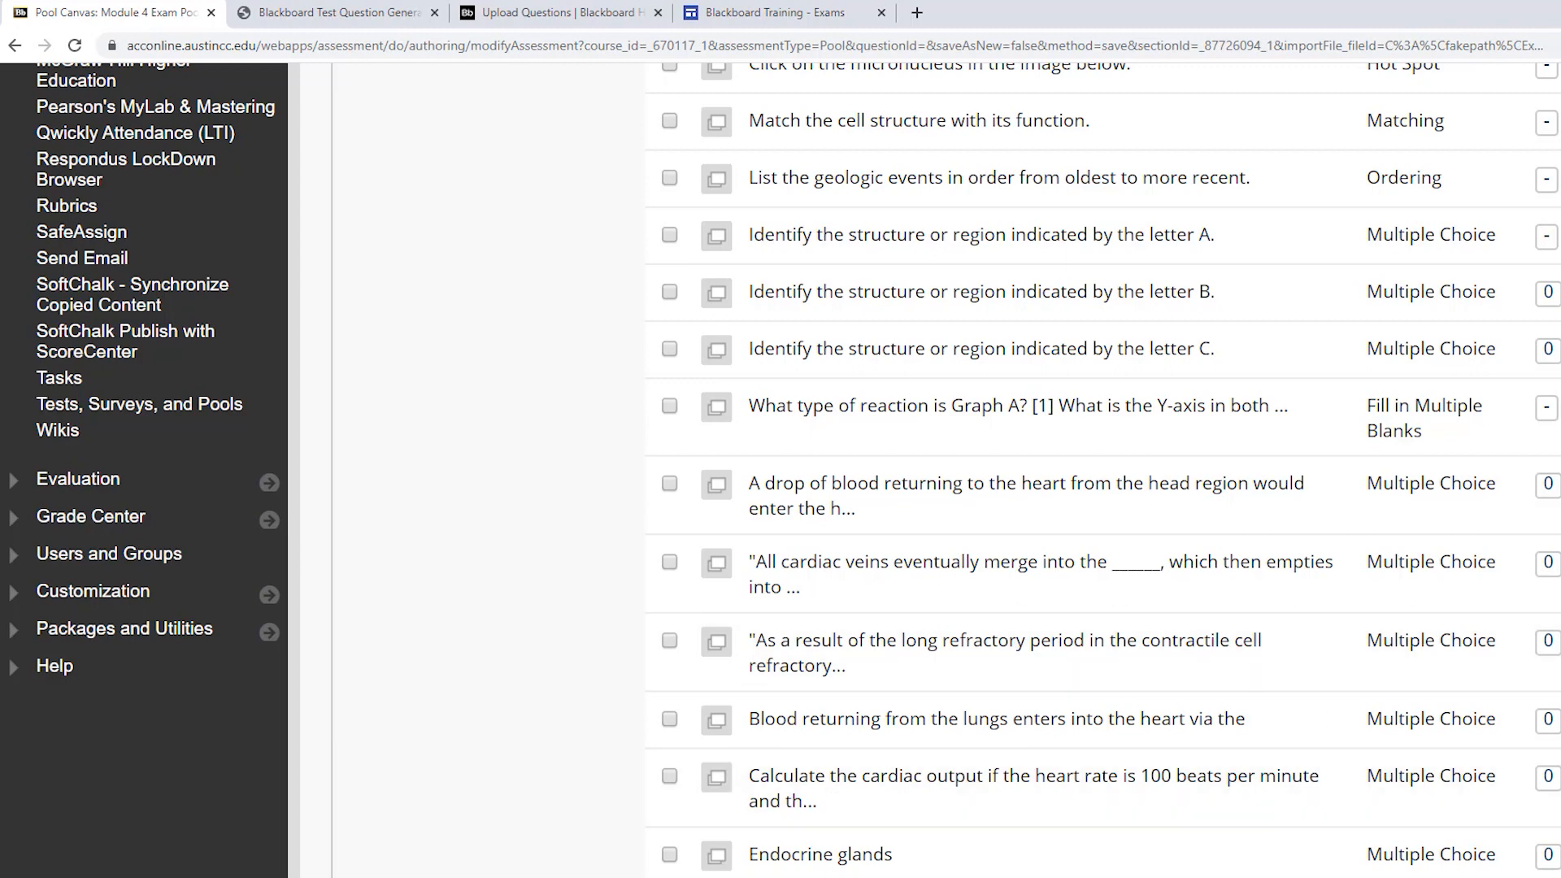
Step: Switch to the Exam #1 Word Document Converted for Excel txt workbook in Excel and examine the question text in cell B1
click(888, 877)
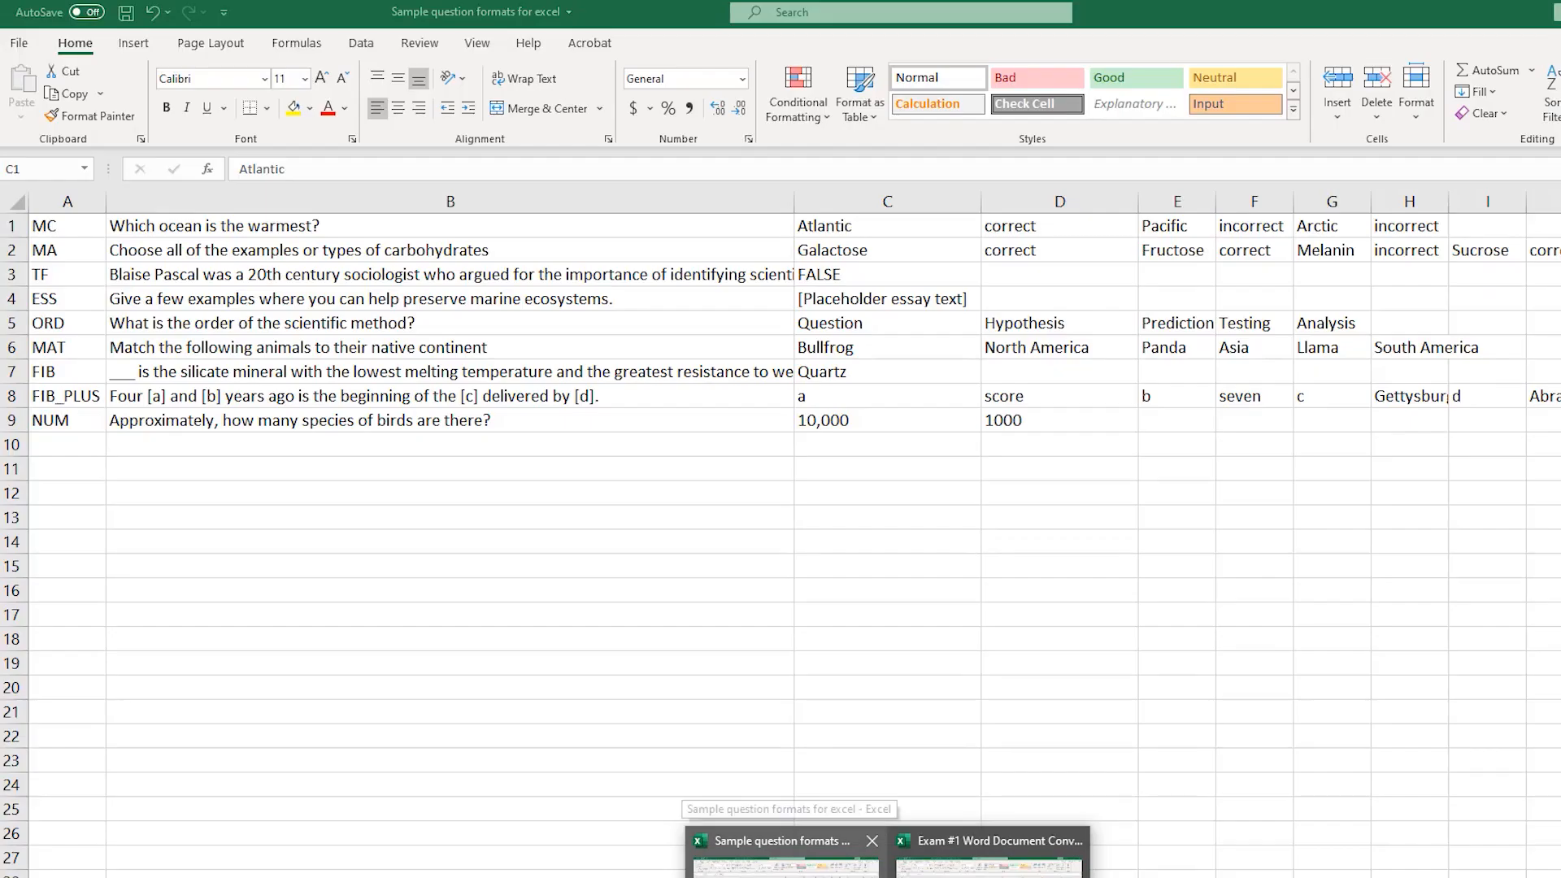
mouse_move(988, 870)
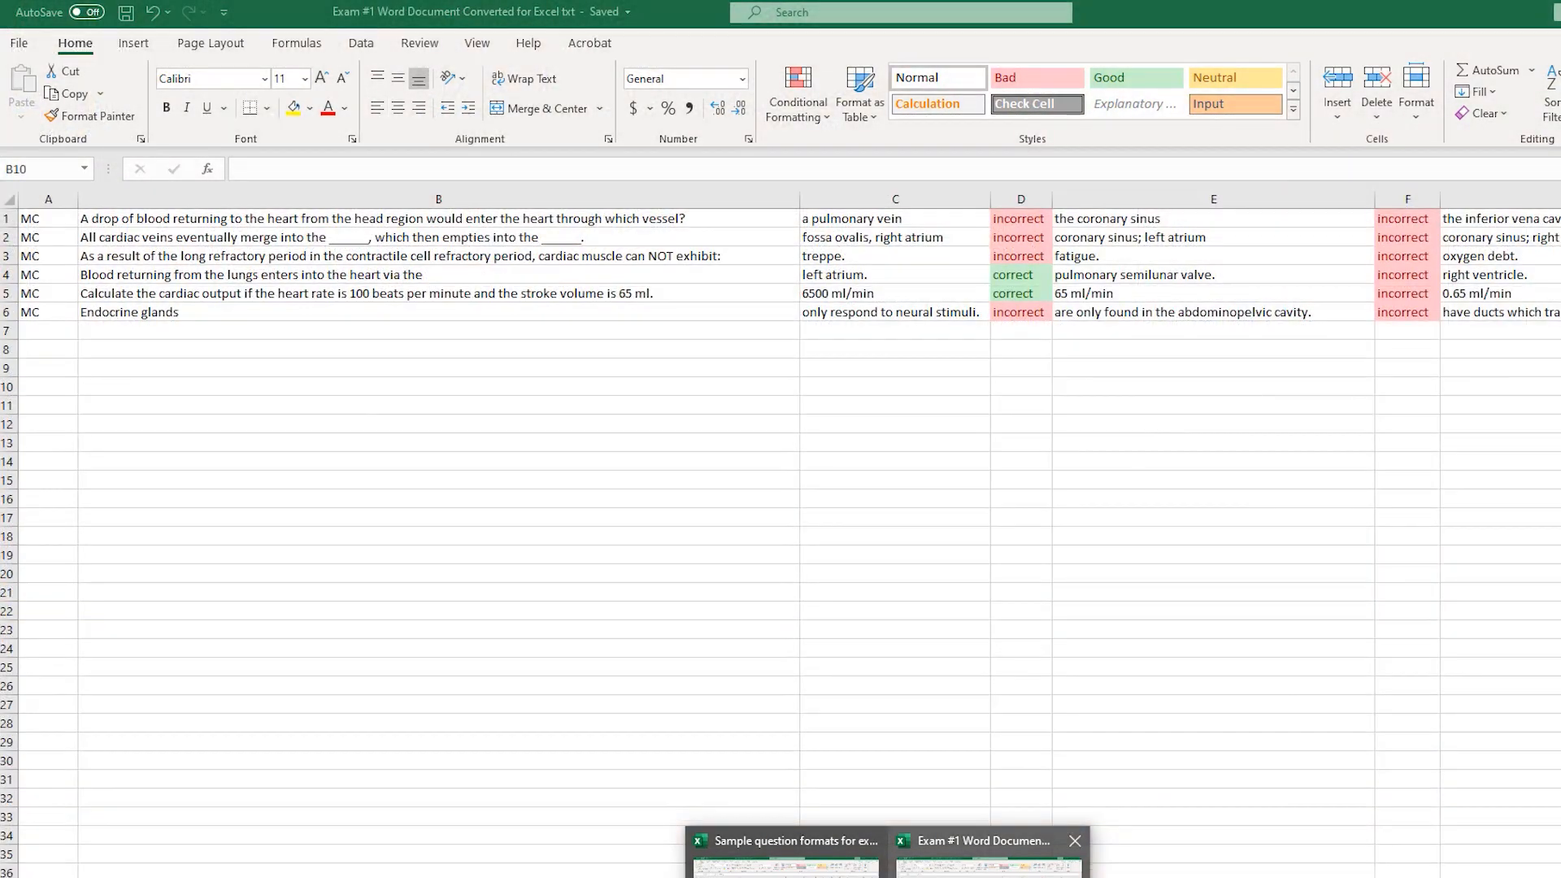
click(988, 864)
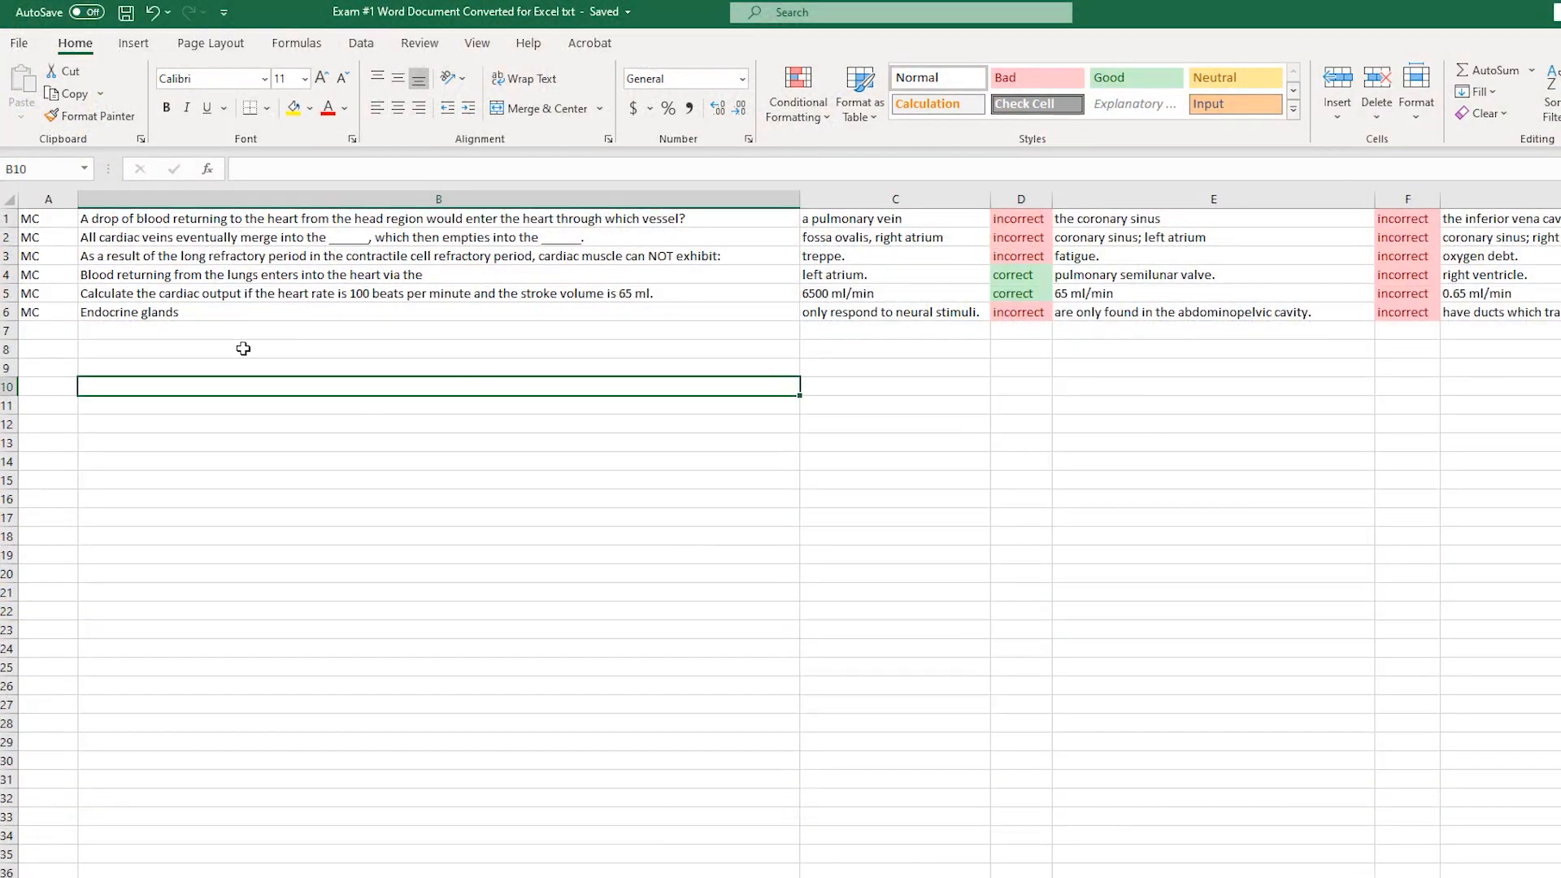
click(561, 234)
click(527, 223)
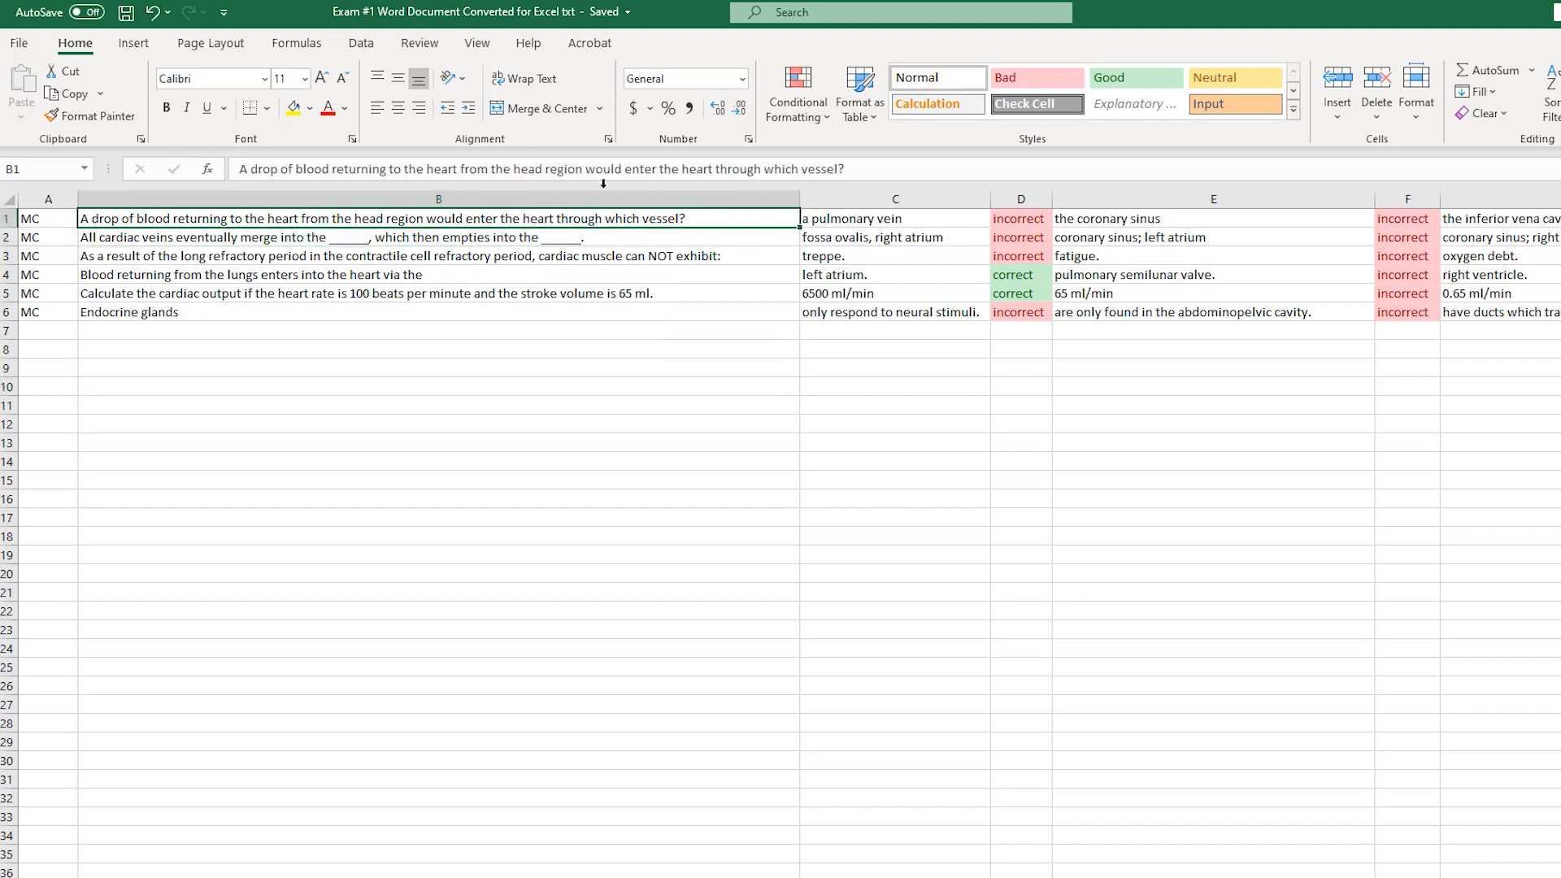
click(871, 166)
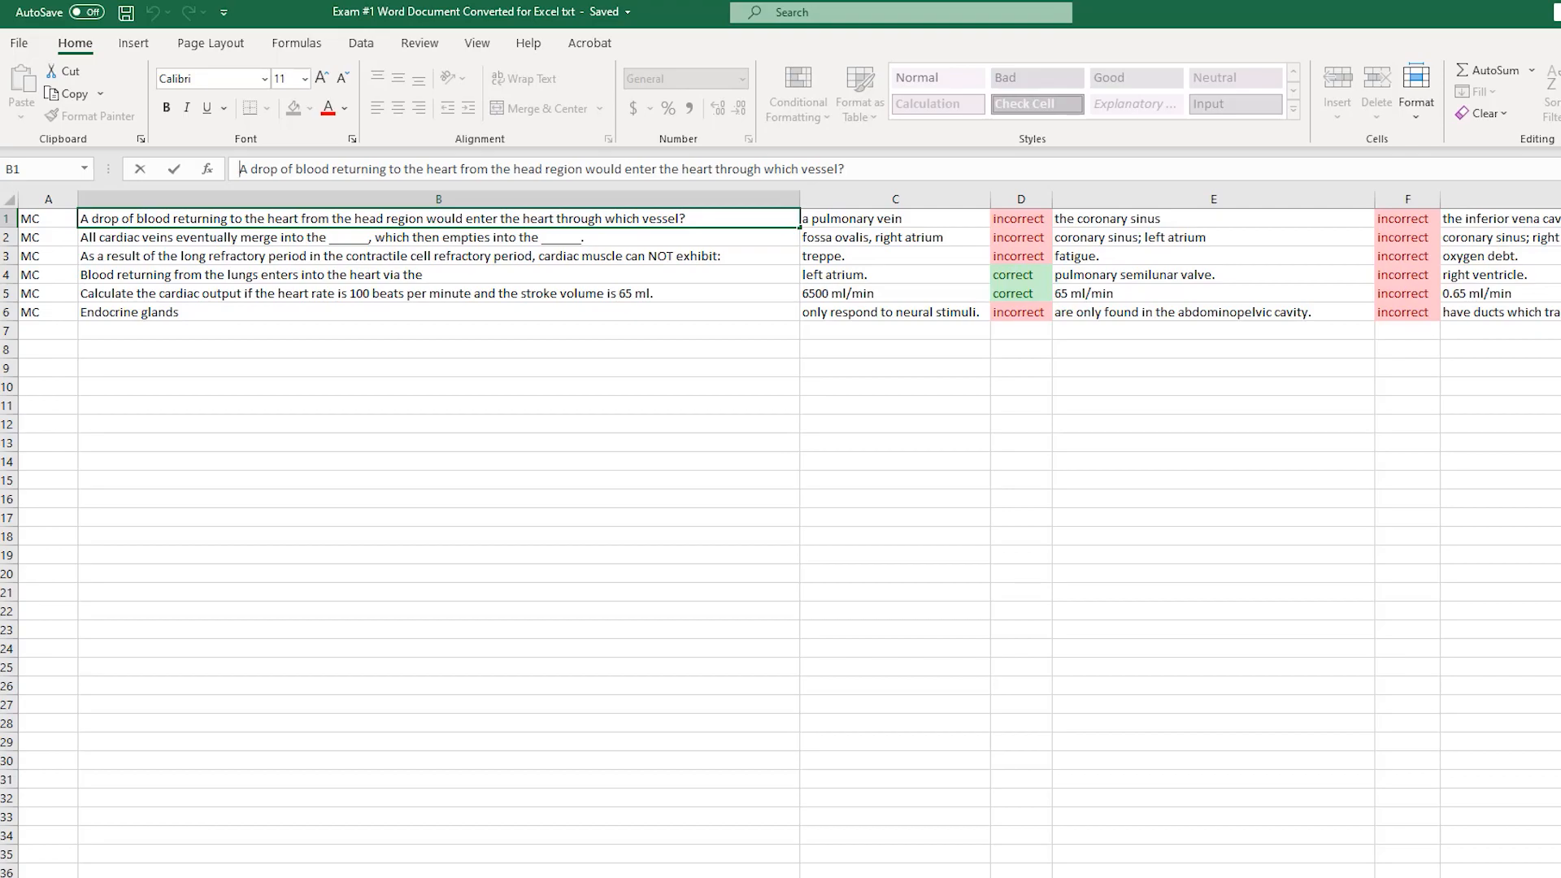
Step: Review the pool's question list in the browser, and return to the Exam #1 workbook in Excel
key(alt+Tab)
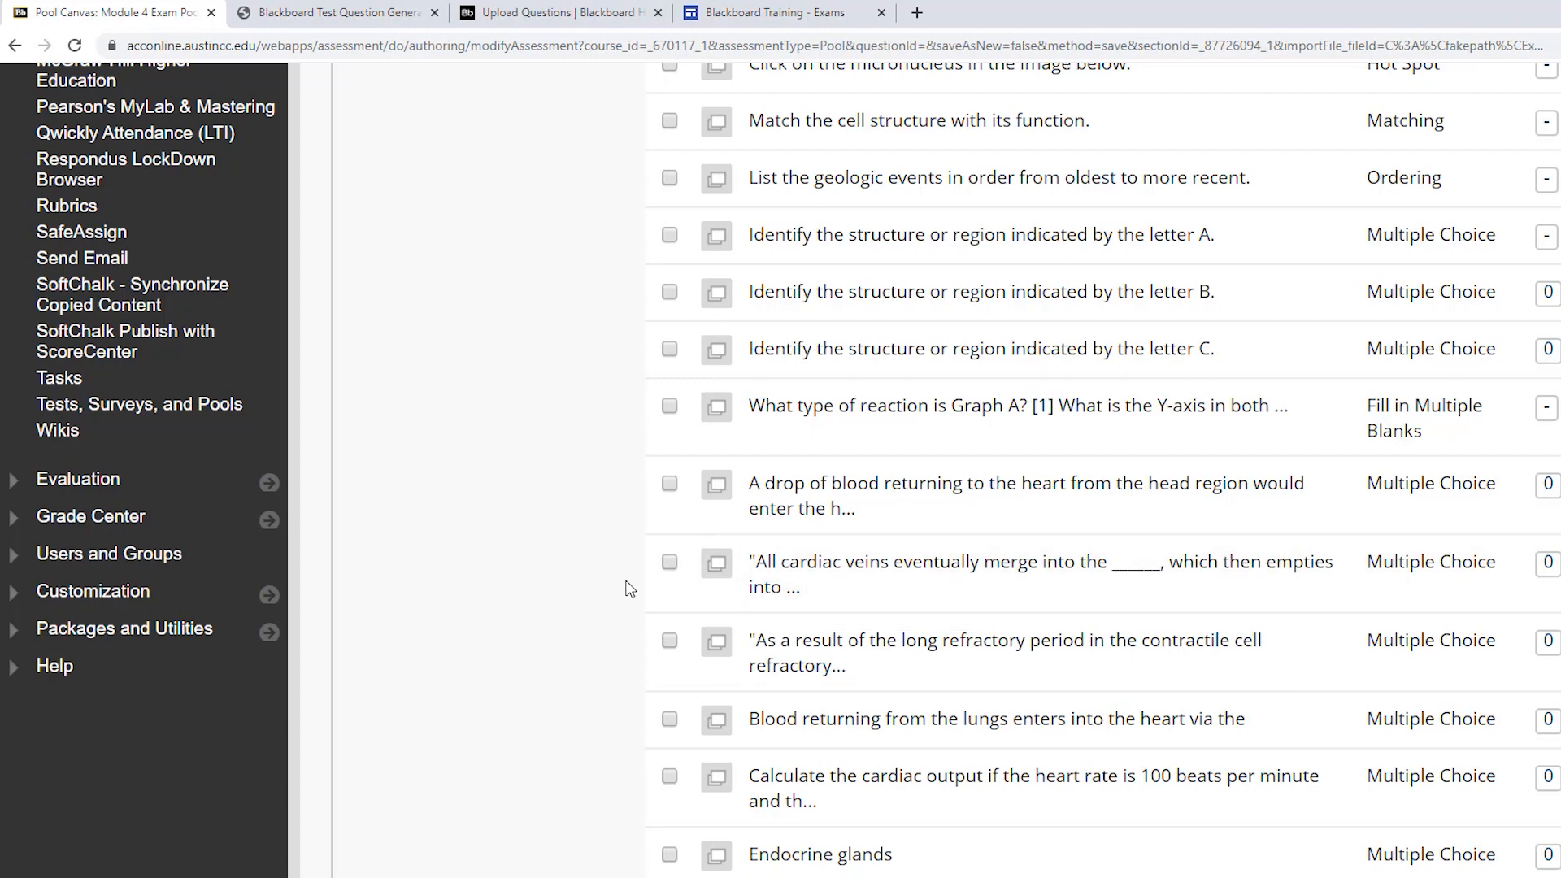
scroll(544, 537, up, 7)
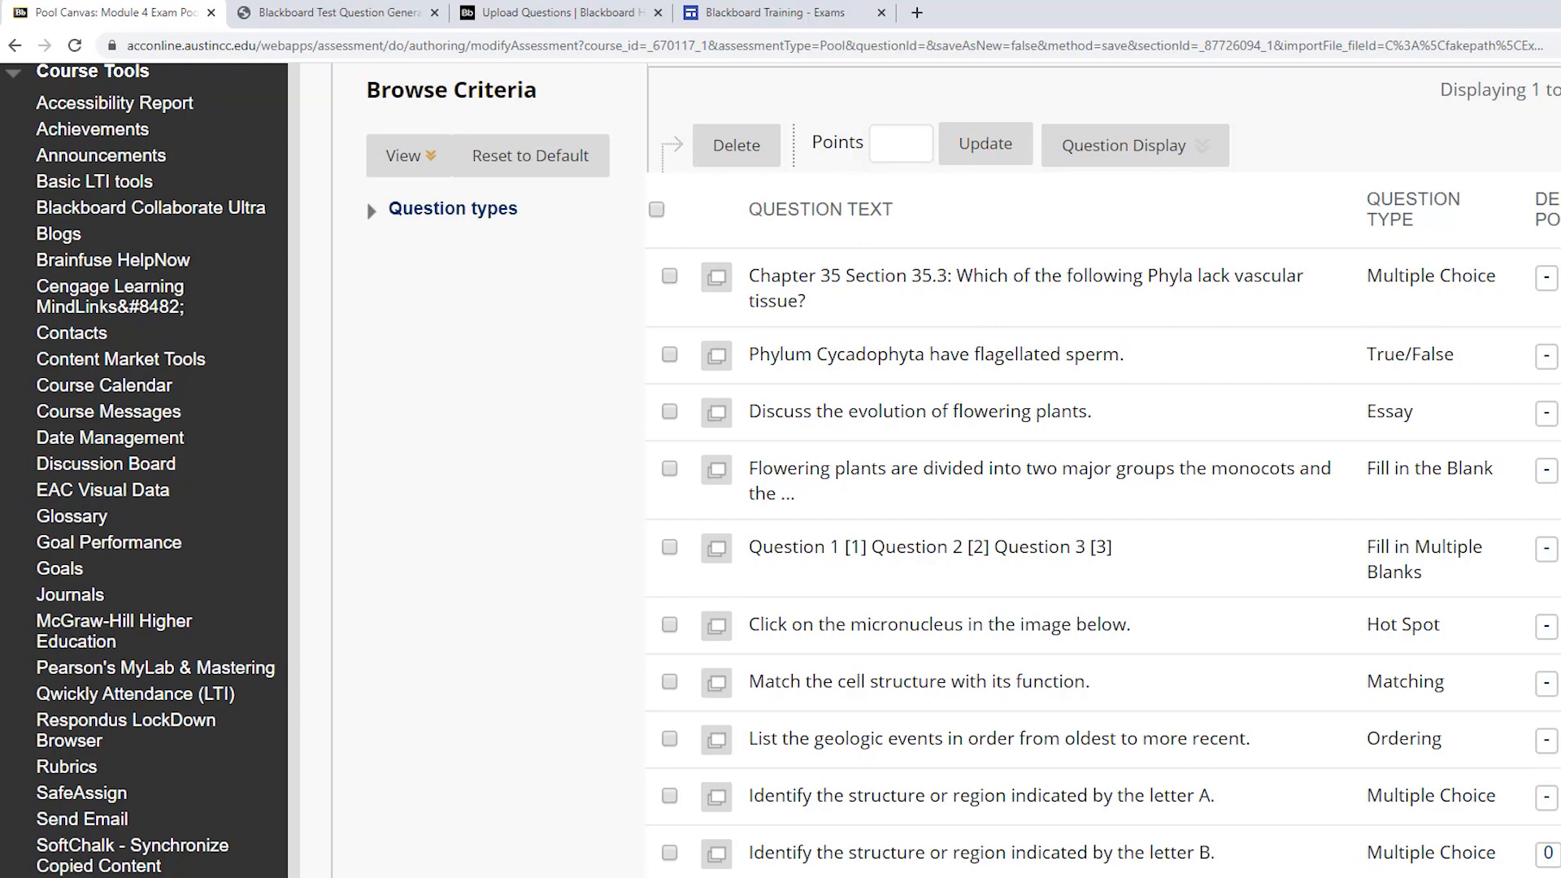
click(888, 877)
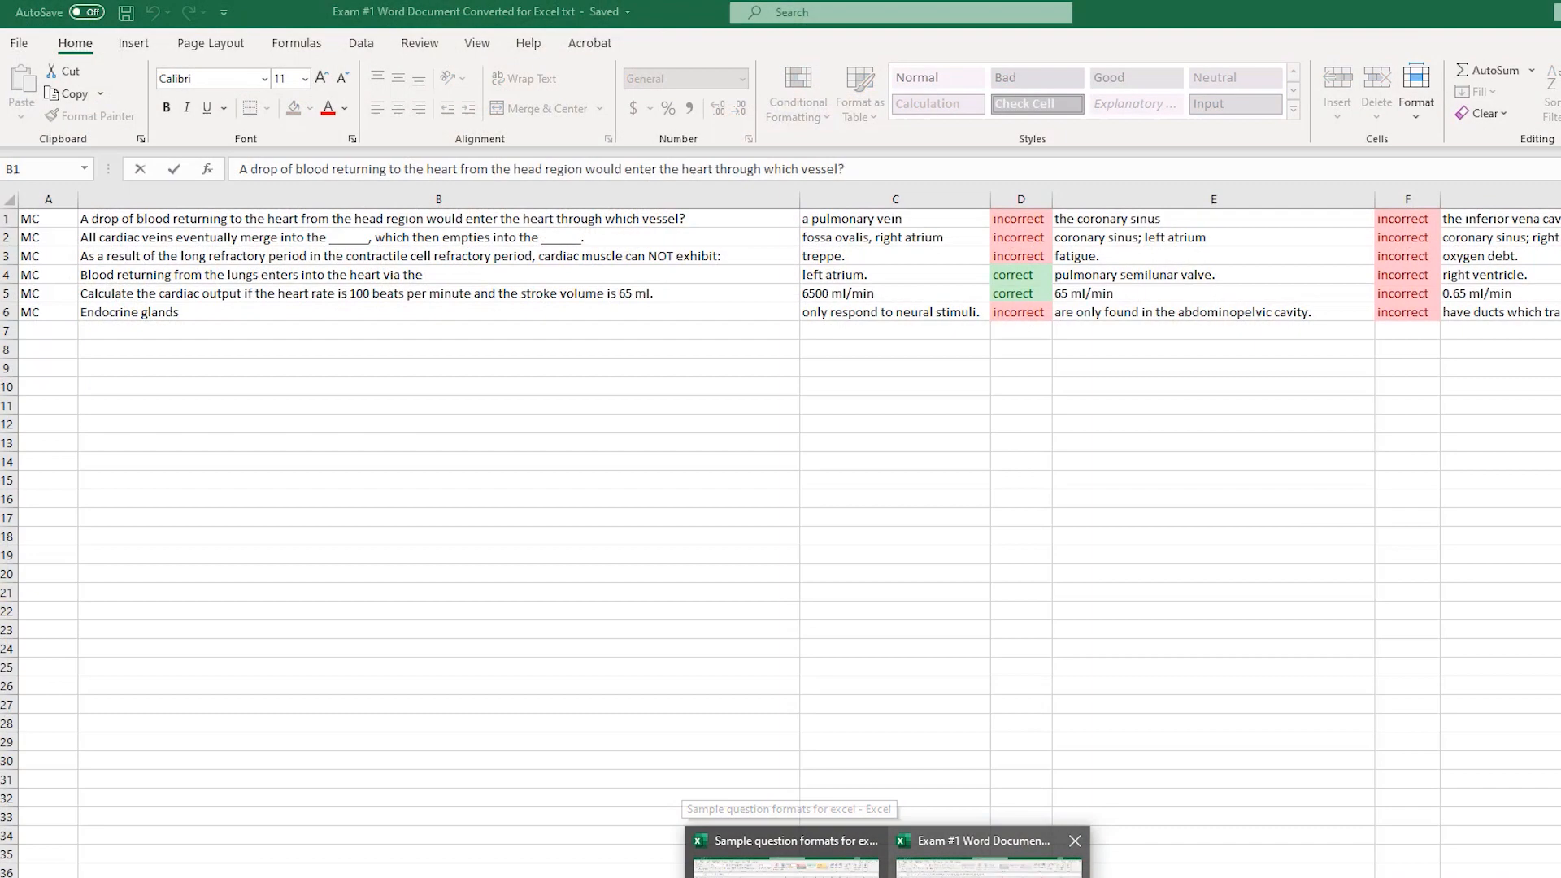
click(988, 858)
click(460, 467)
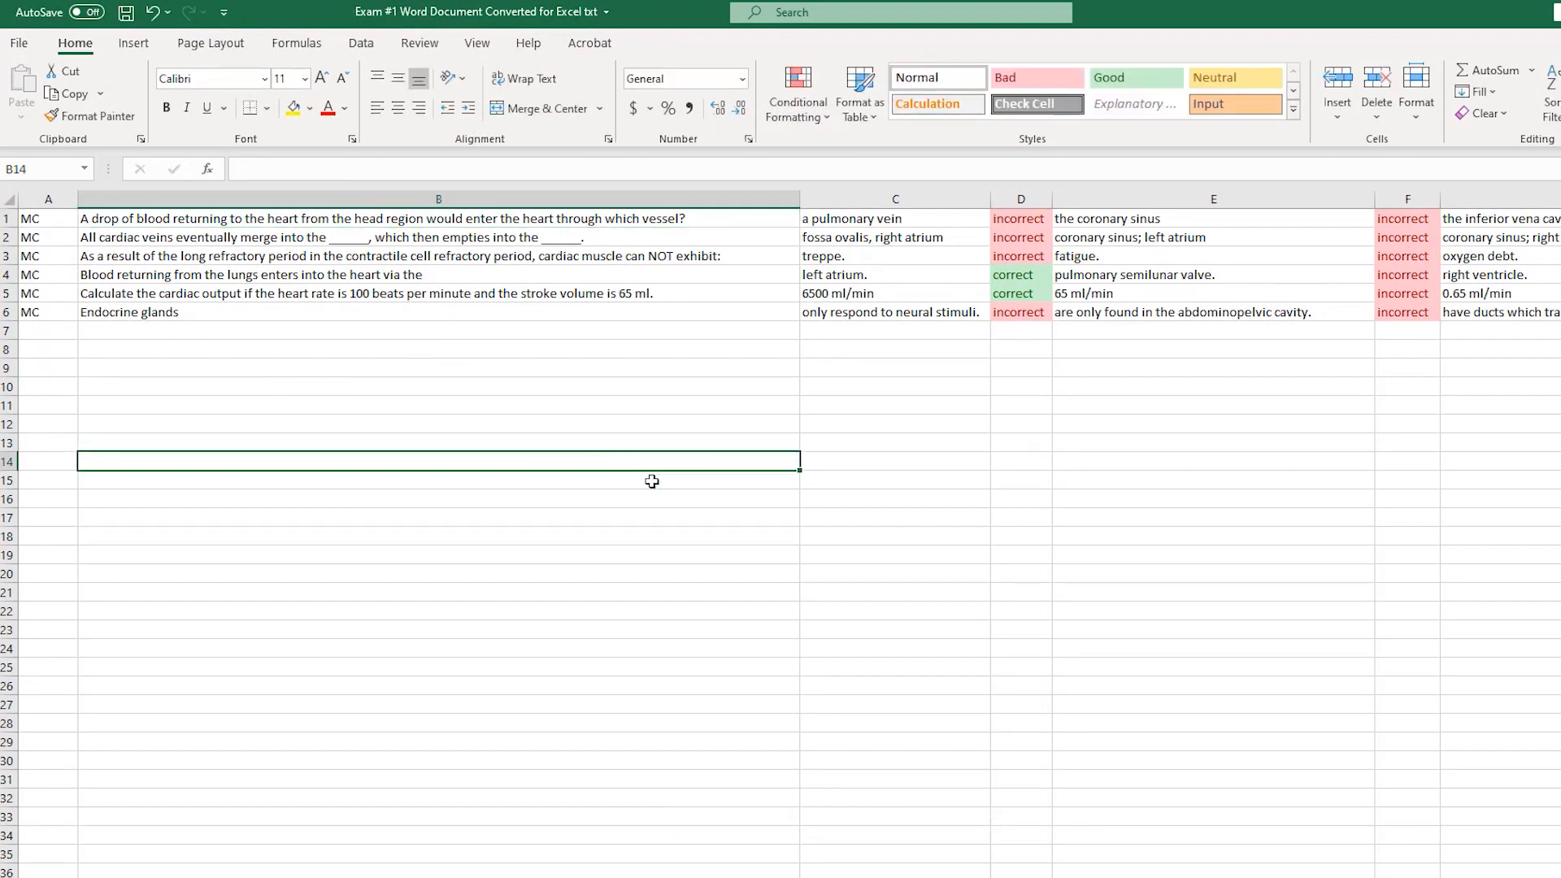
click(922, 315)
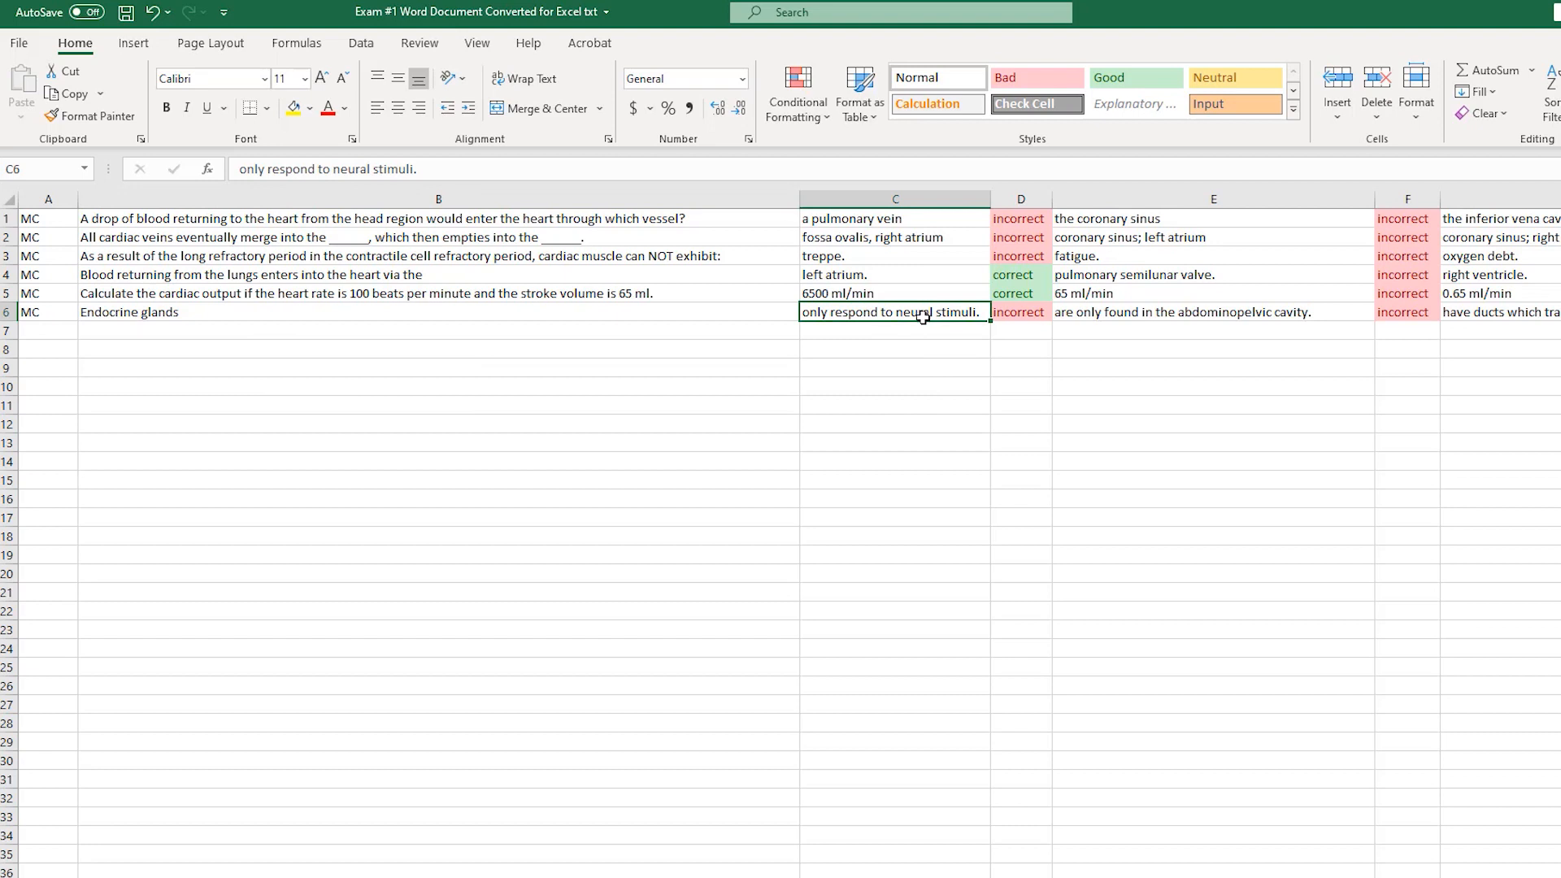
drag(922, 322, 782, 513)
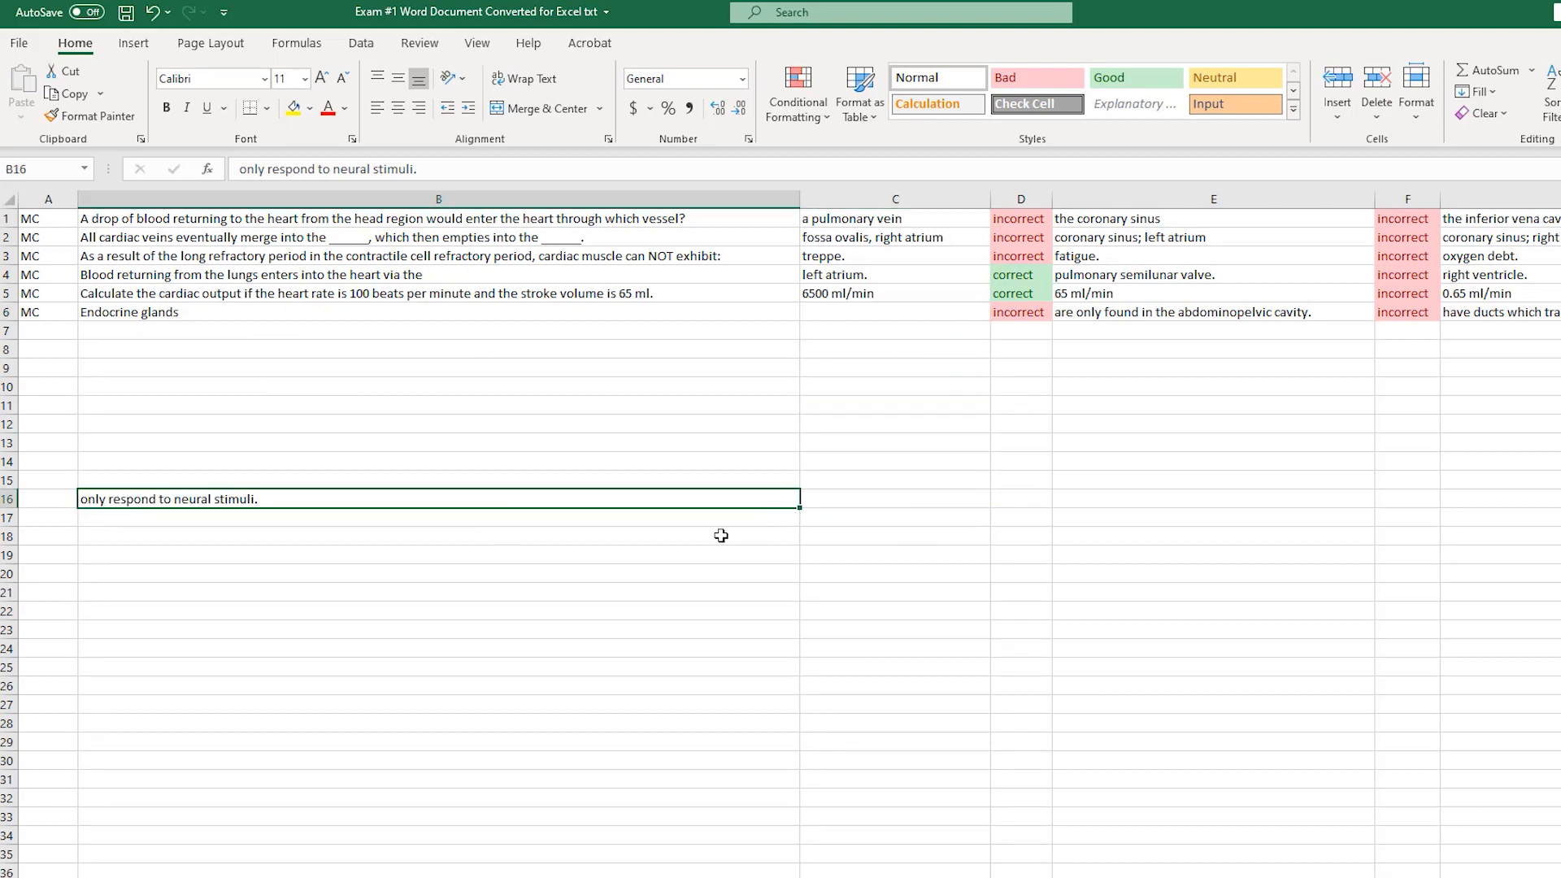
key(ctrl+z)
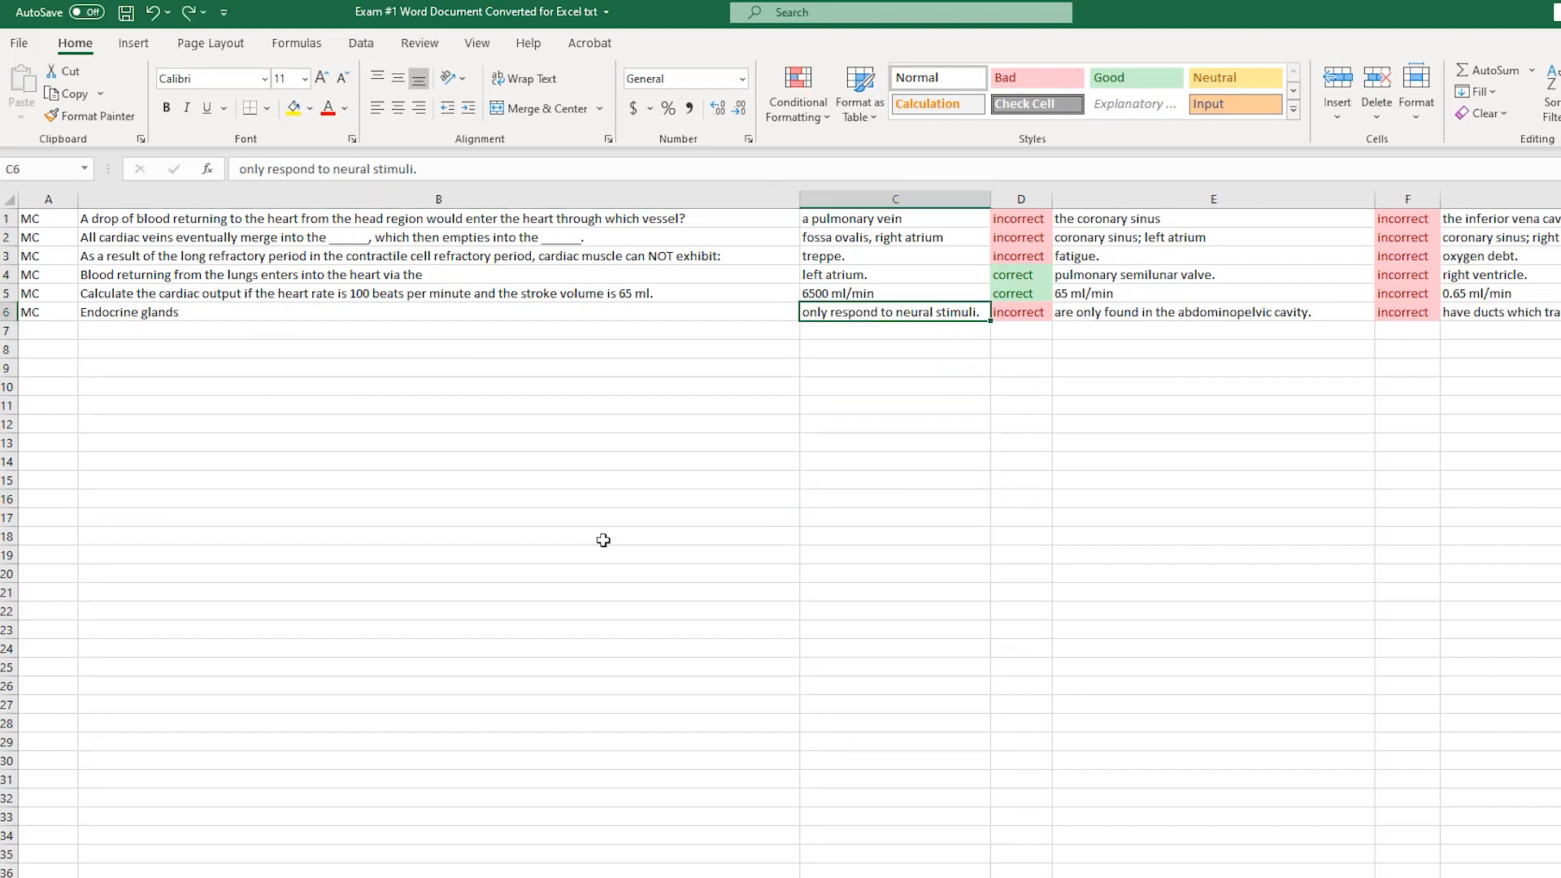
click(771, 504)
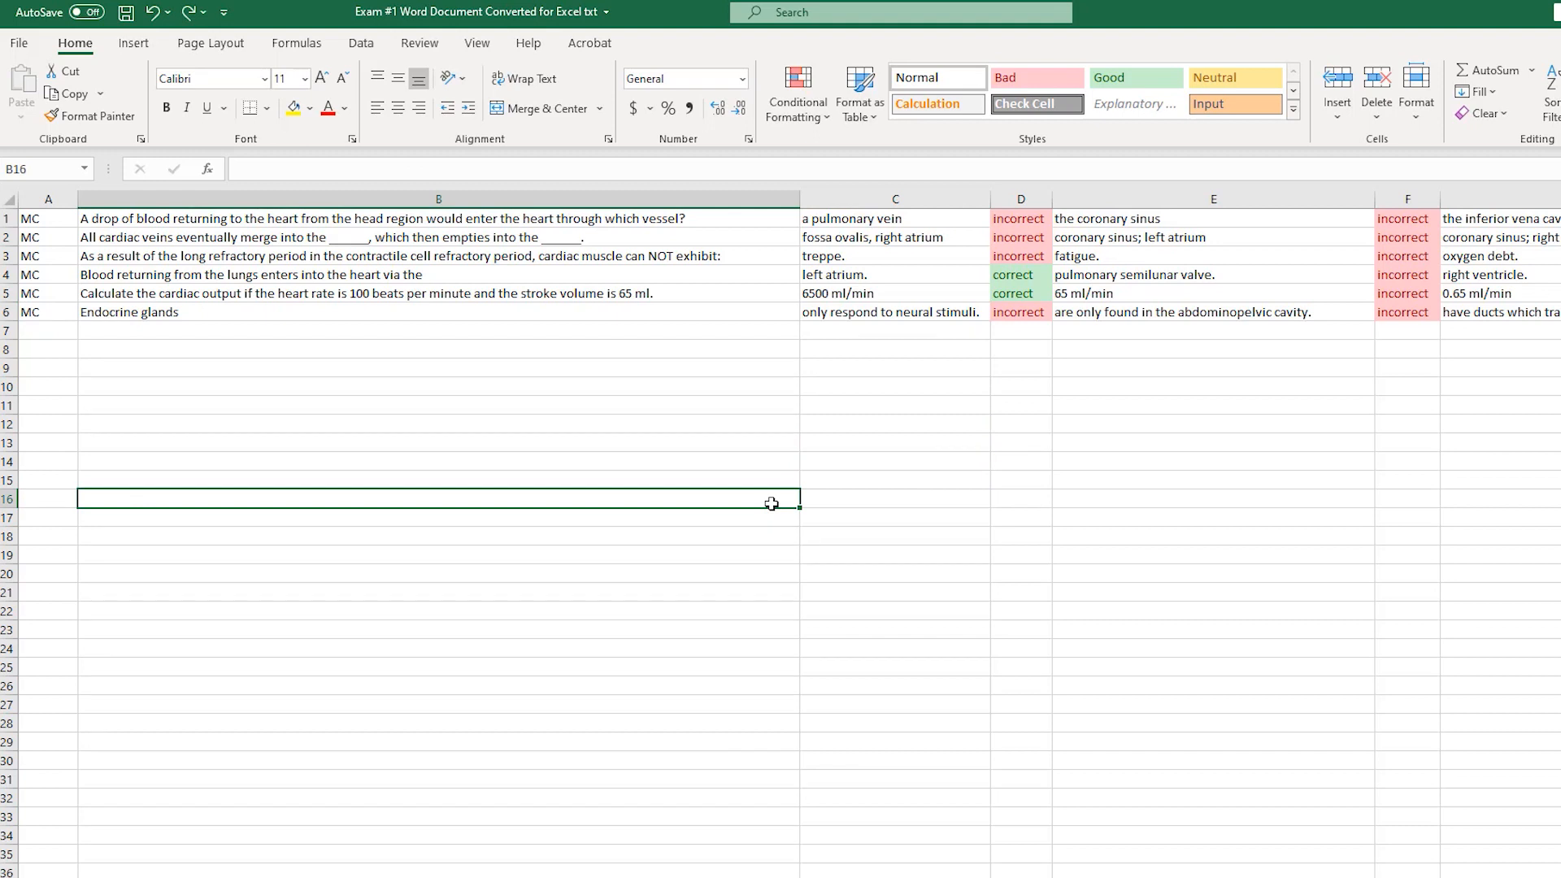
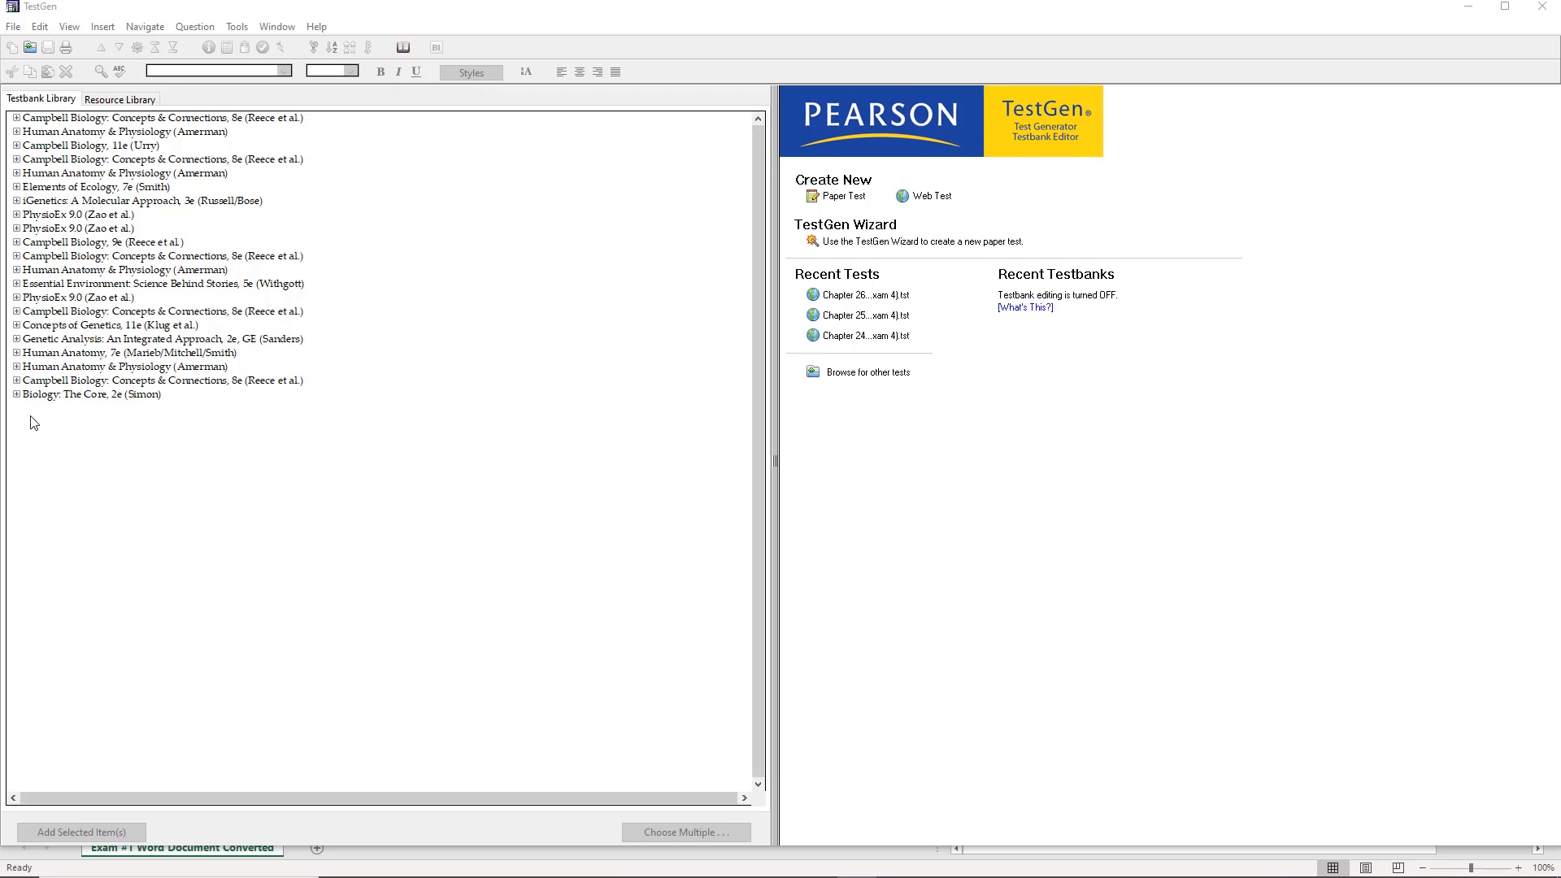
Step: Expand the Campbell Biology, 9e (Reece et al.) testbank to list its chapters
click(17, 257)
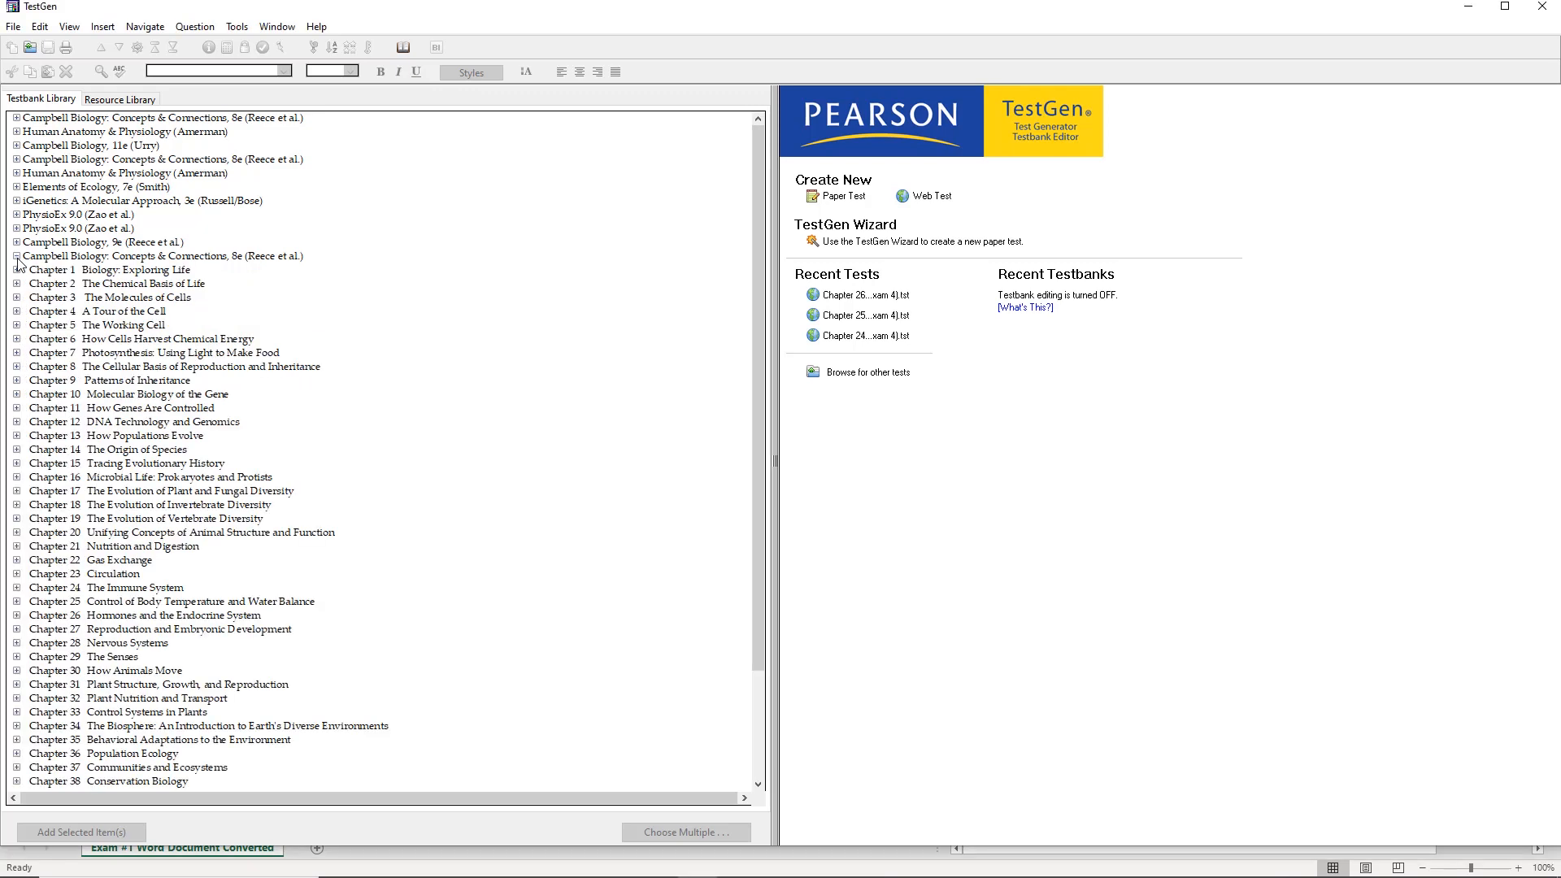
click(17, 257)
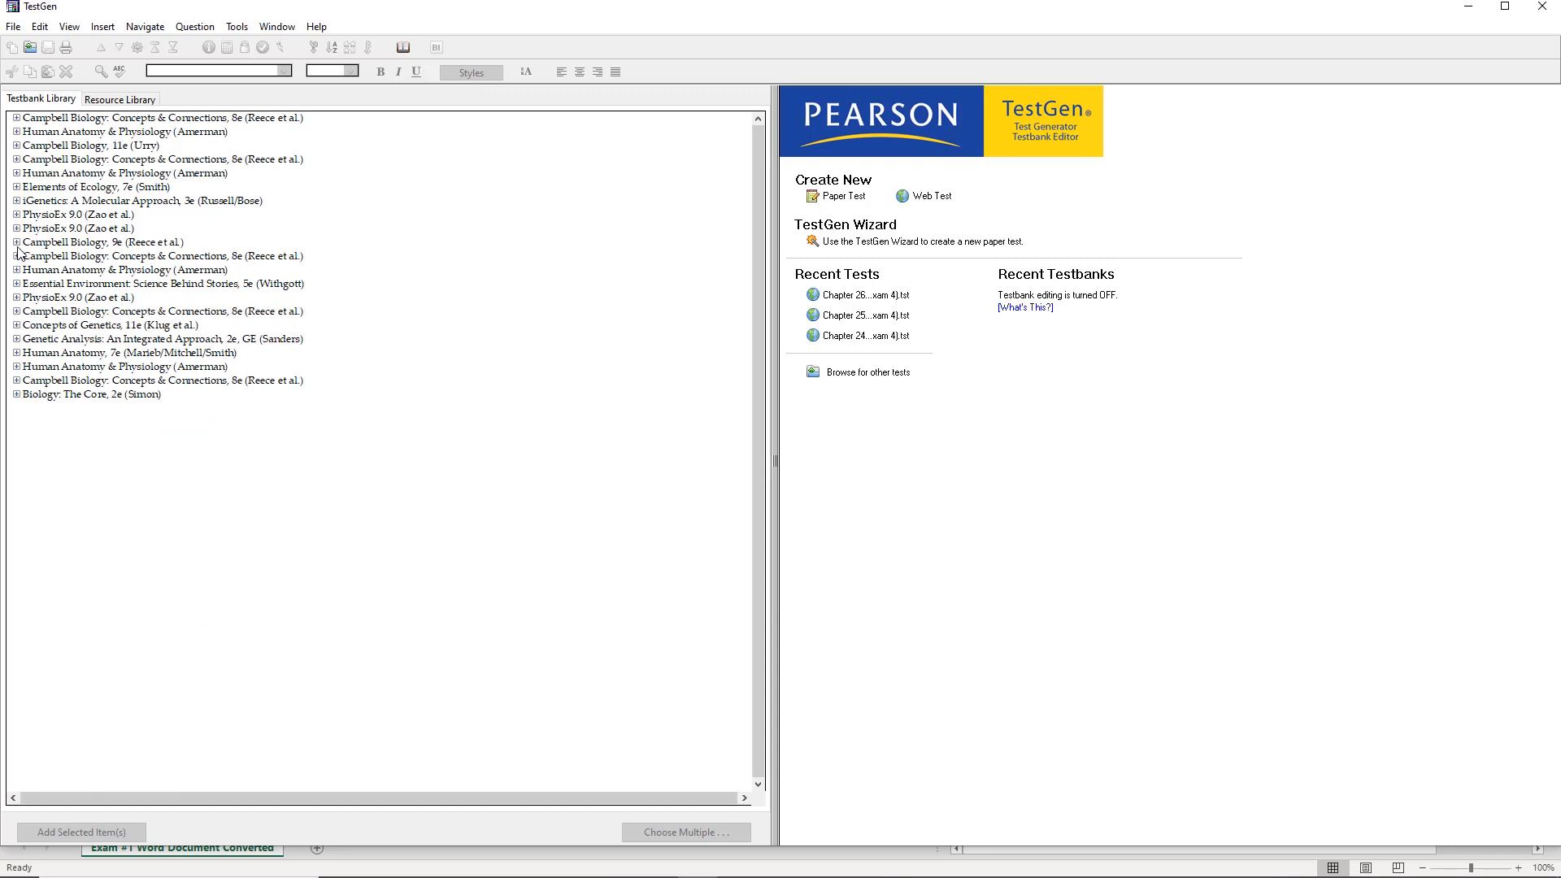
click(16, 243)
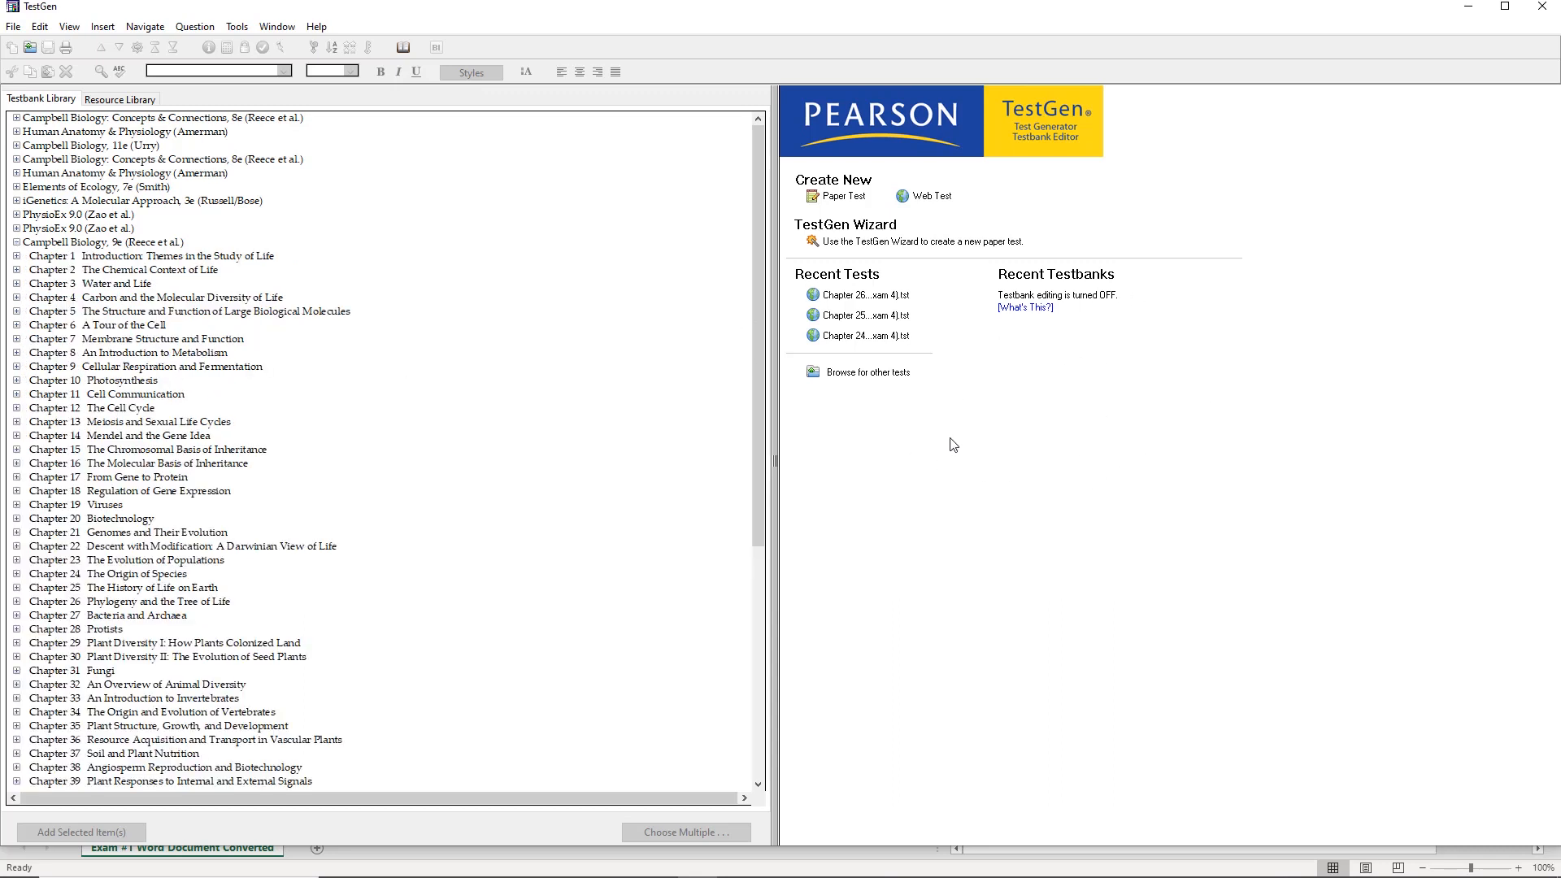
Step: Create a new web test for the Blackboard 6.x-9.x platform
click(918, 201)
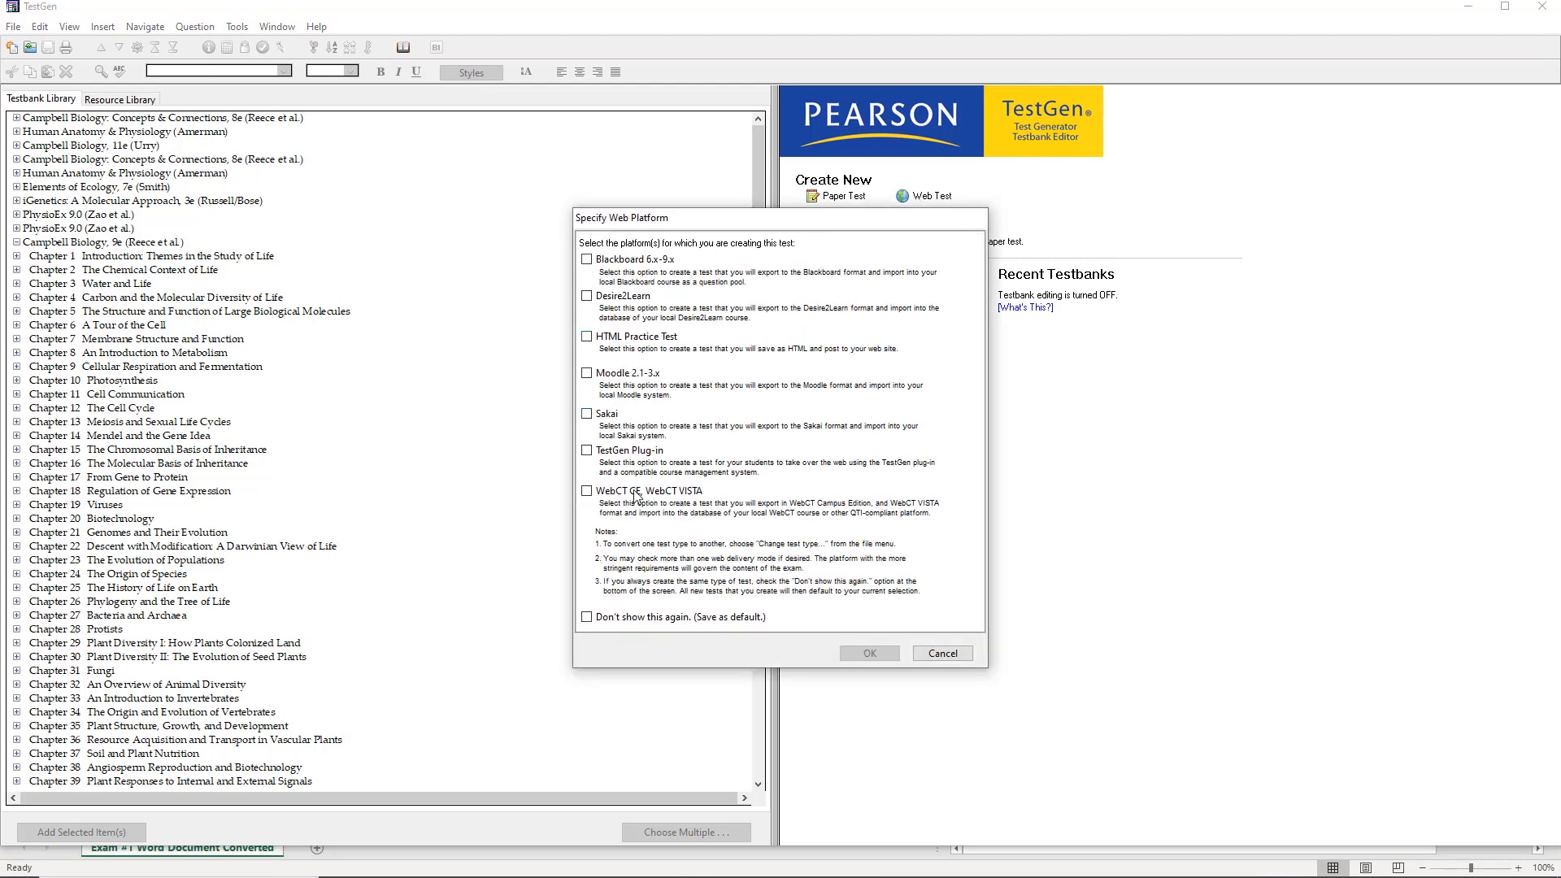
click(588, 261)
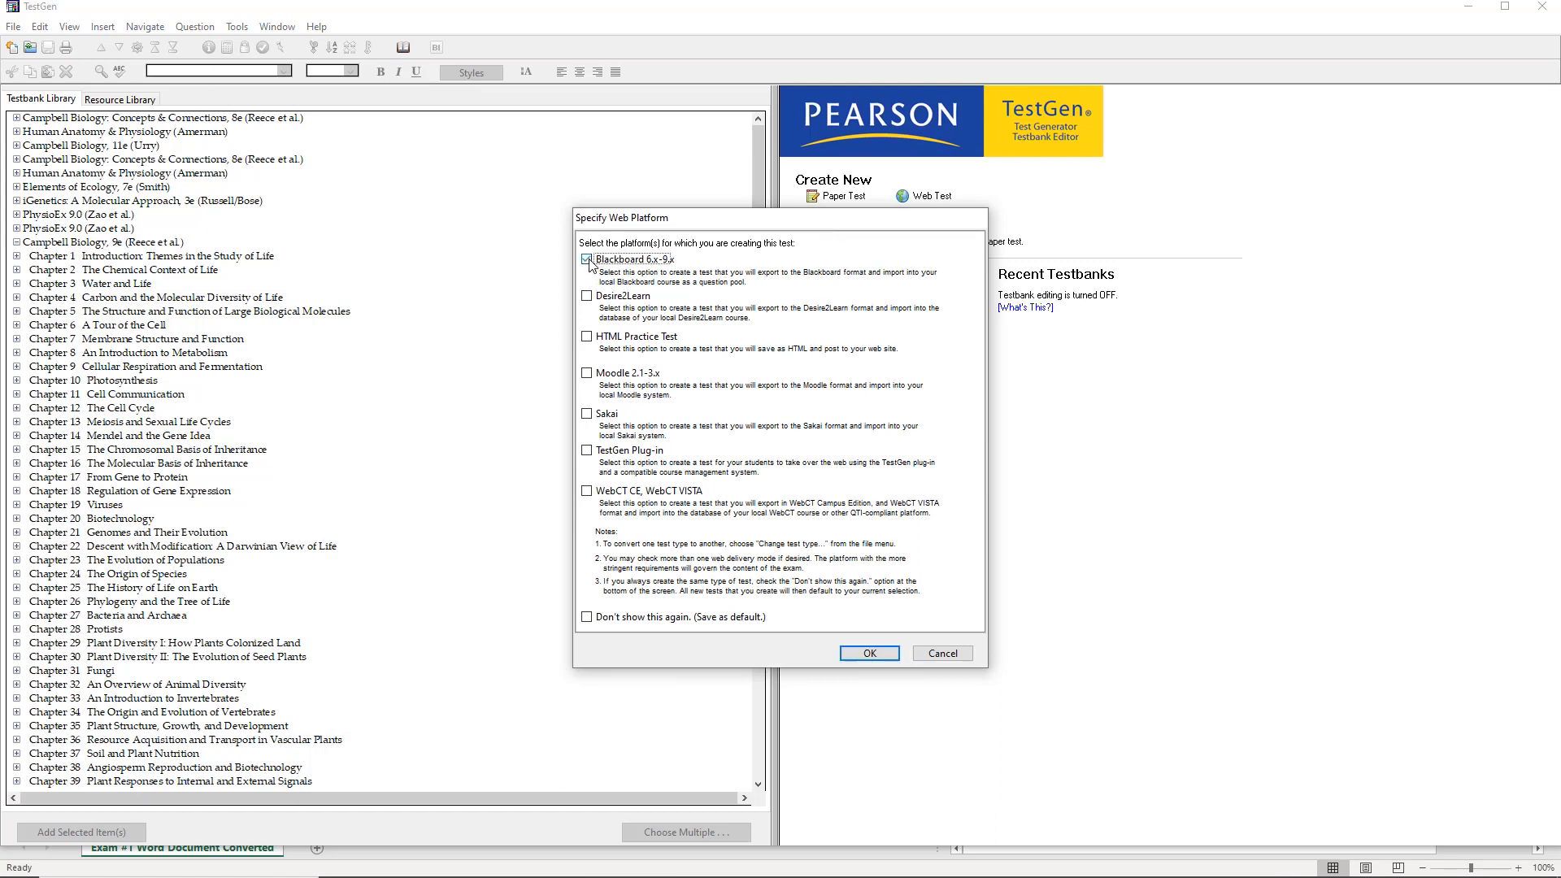
click(871, 655)
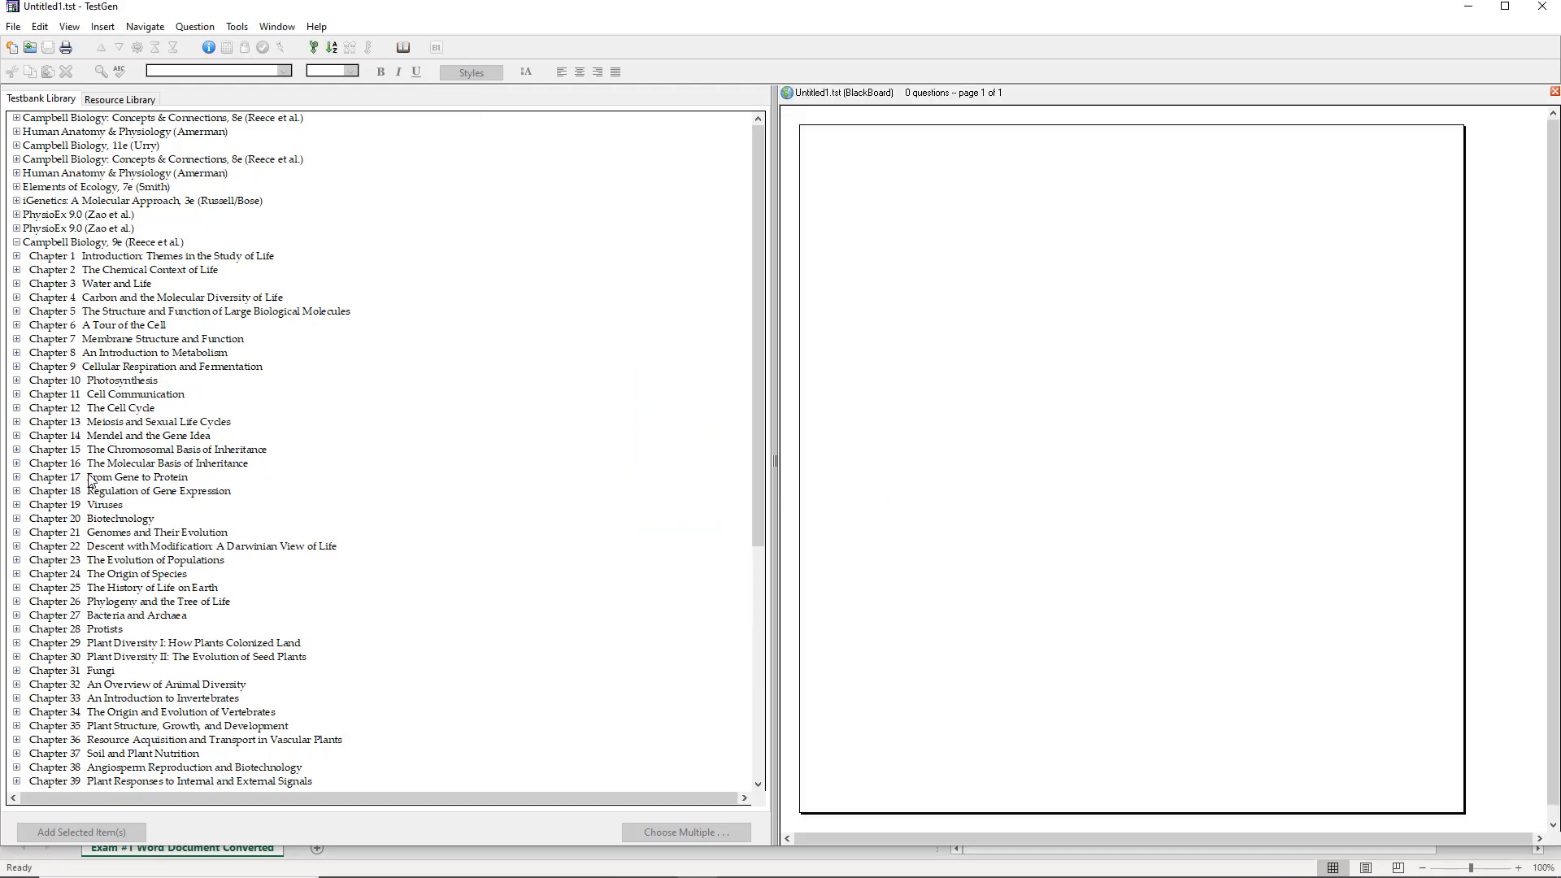
Step: Expand Chapter 35, Plant Structure, Growth, and Development, in the Campbell Biology, 9e testbank
scroll(90, 482, down, 5)
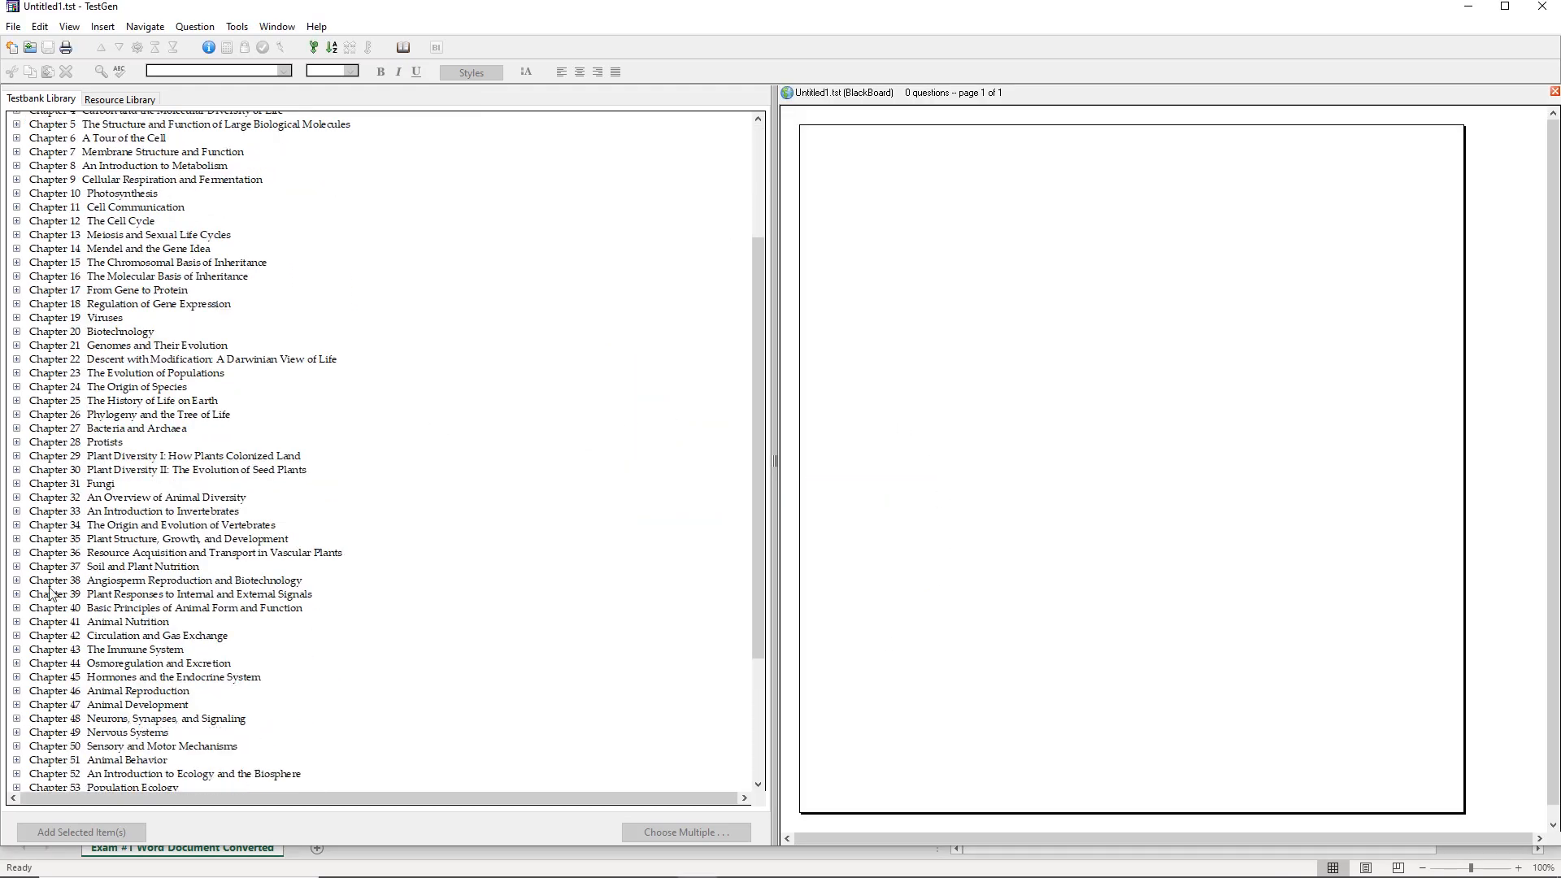
scroll(45, 553, down, 1)
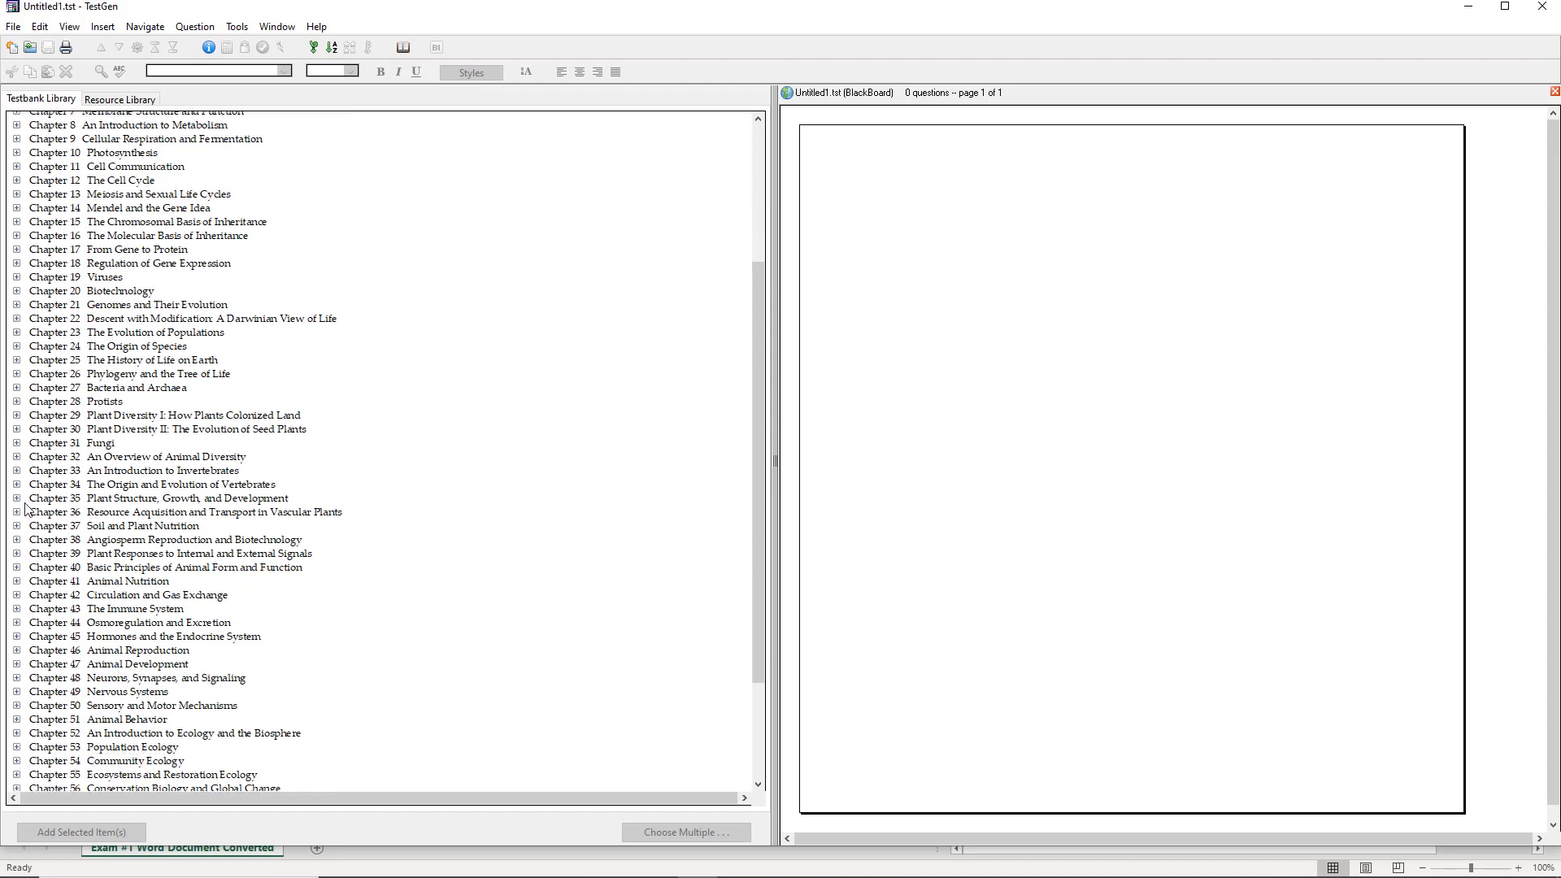
click(18, 498)
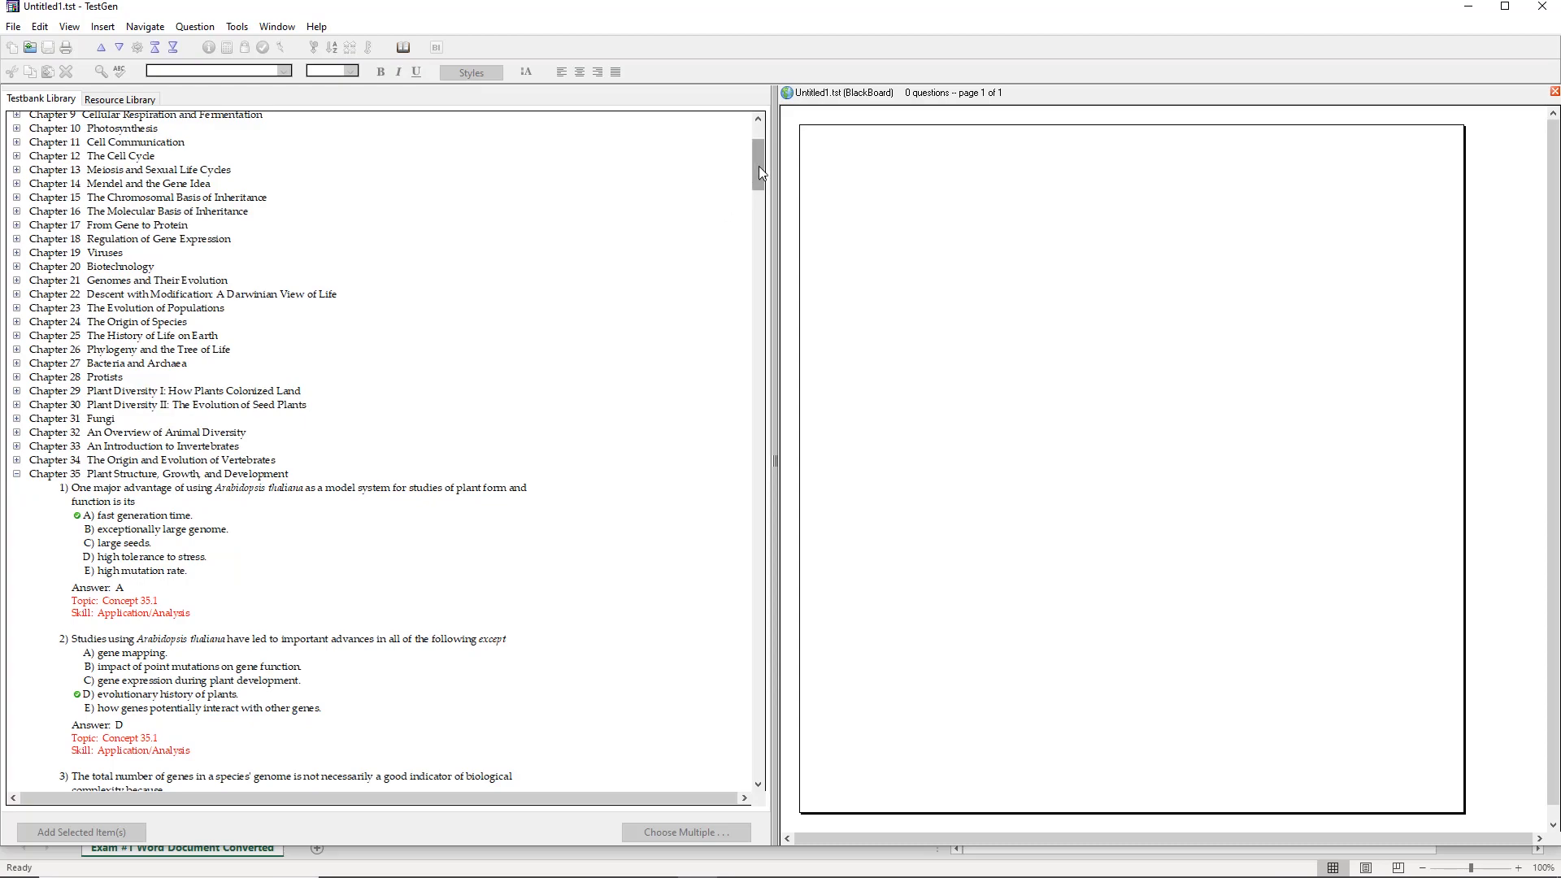
Step: Add question 56 about the monocot stem, together with Figure 35.2, from Chapter 35 to the new test
drag(759, 166, 665, 631)
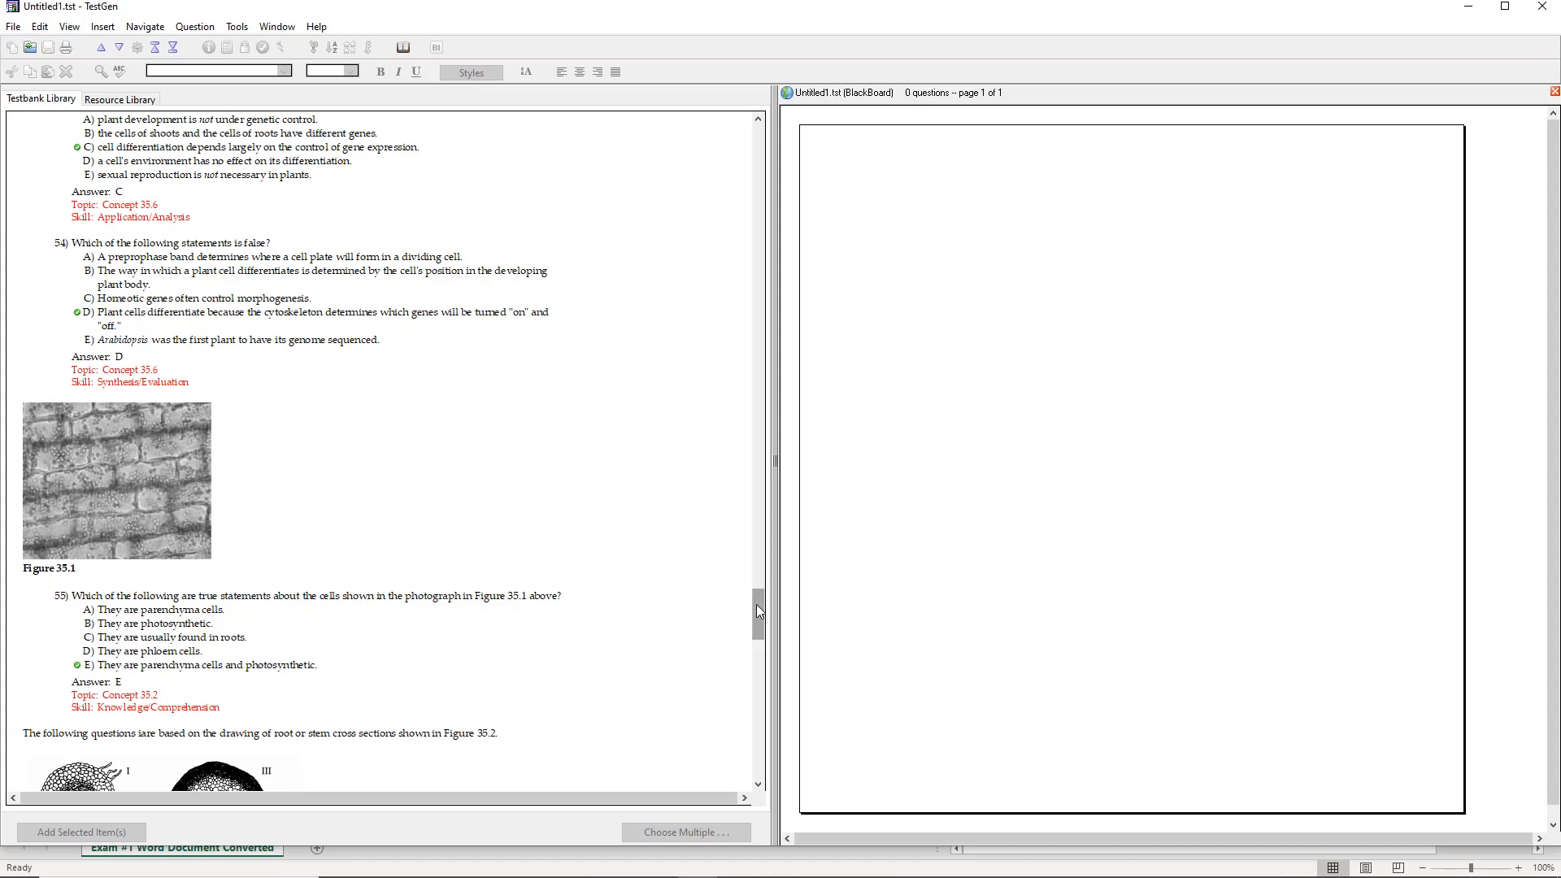
drag(756, 603, 764, 635)
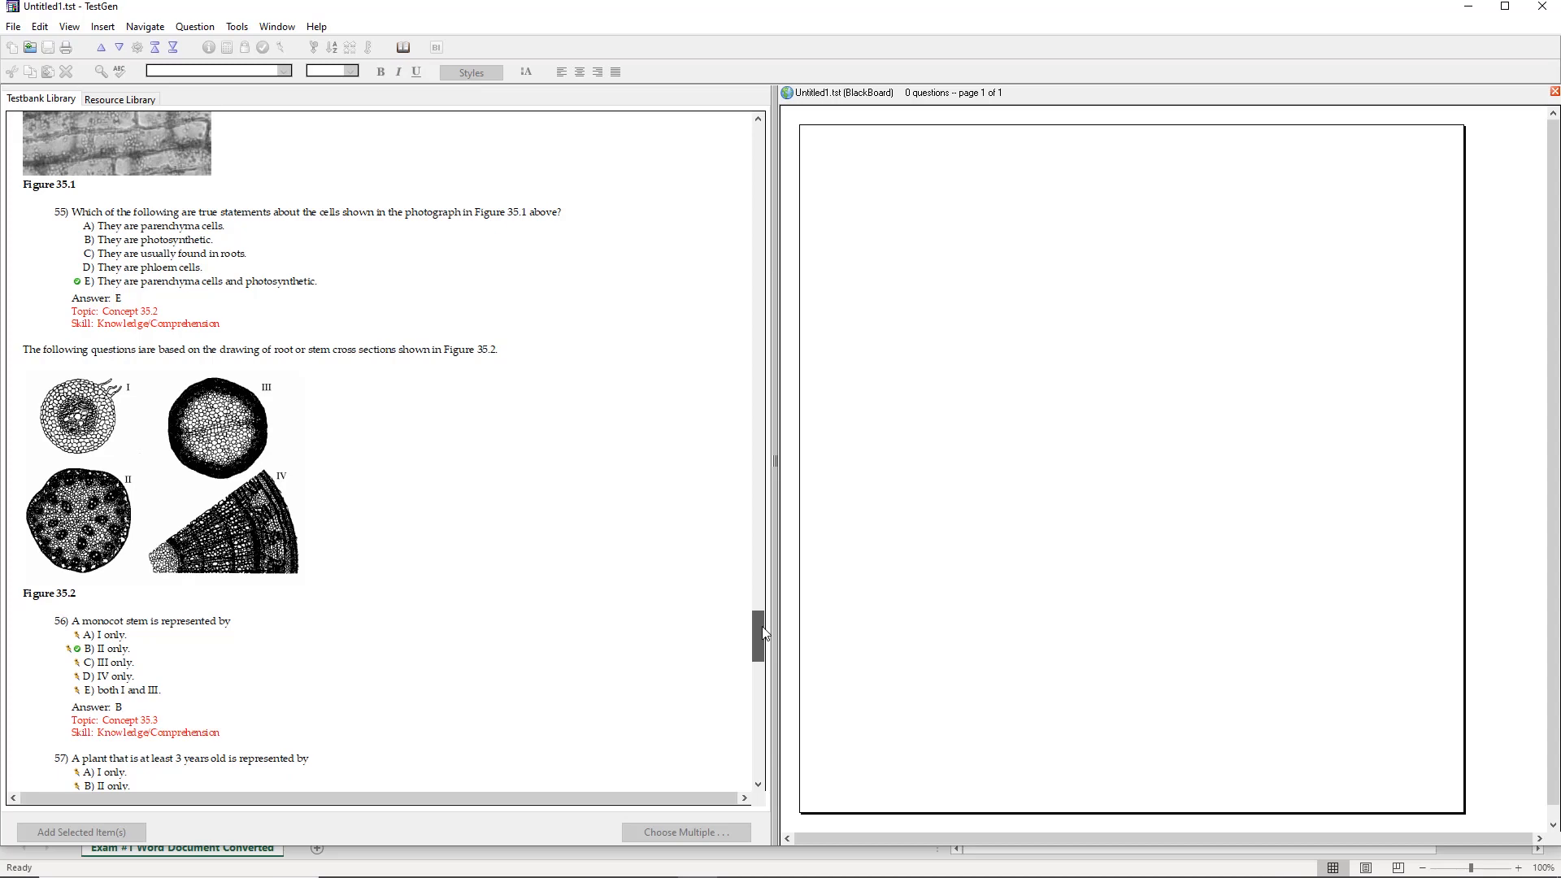
mouse_move(765, 634)
mouse_down()
mouse_move(757, 652)
mouse_move(754, 612)
mouse_move(756, 632)
mouse_up()
click(271, 427)
drag(266, 422, 982, 427)
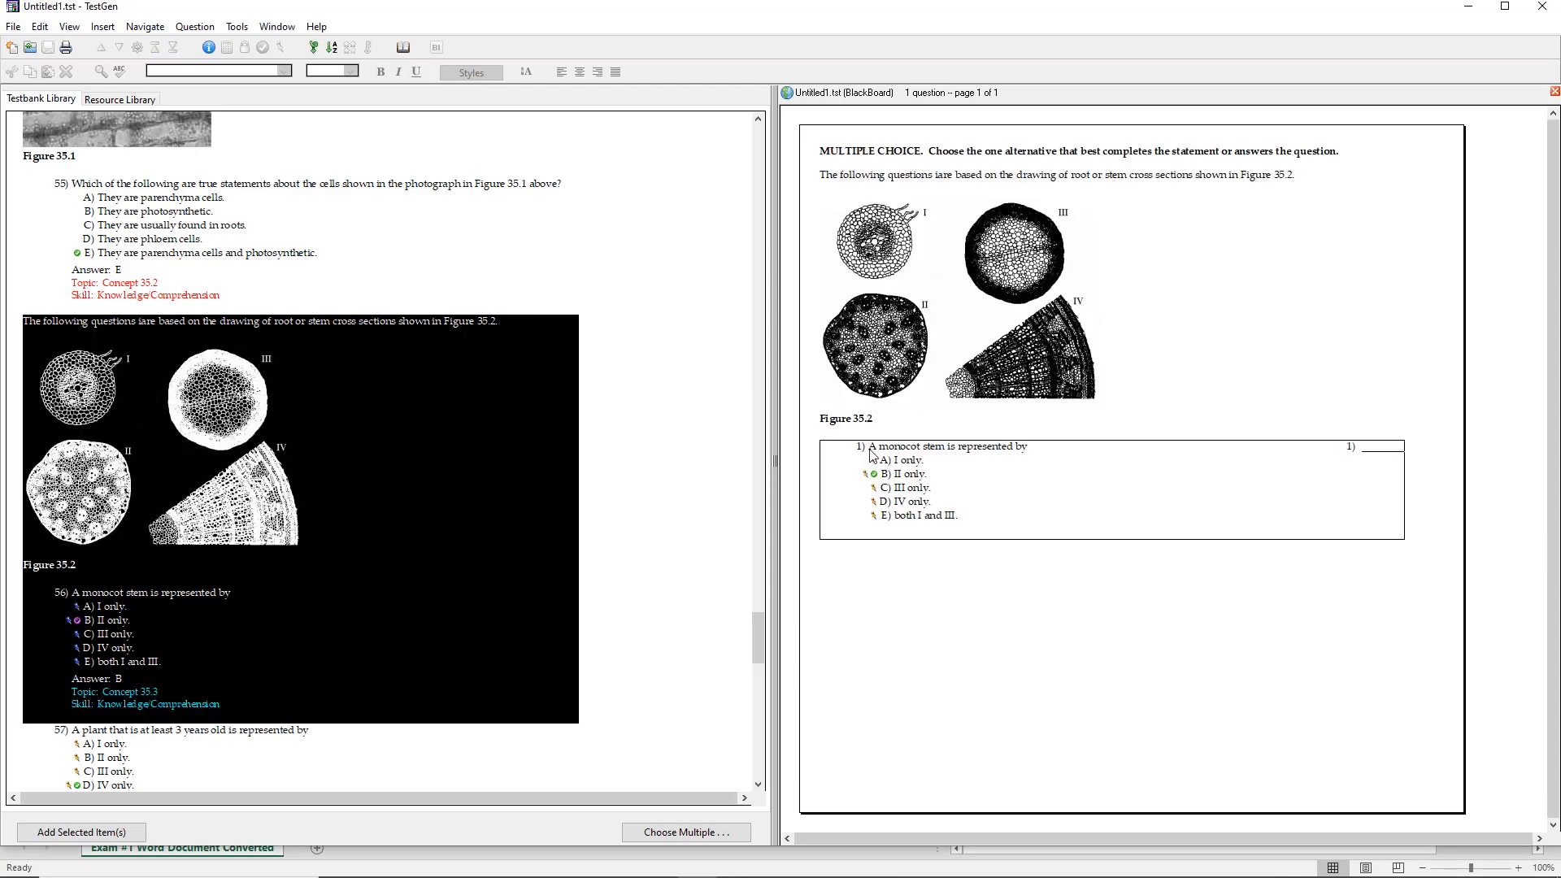
Step: Add the Chapter 35 questions about the cherry tree's removed bark and the cross-section through a root's woody part to the test
drag(757, 626, 760, 673)
drag(250, 402, 897, 591)
drag(757, 675, 767, 736)
drag(230, 420, 929, 727)
Step: Add Chapter 35 questions 24 to 26, on mesophyll cells, meristems and cells retaining the ability to divide, to the test together
drag(751, 739, 352, 303)
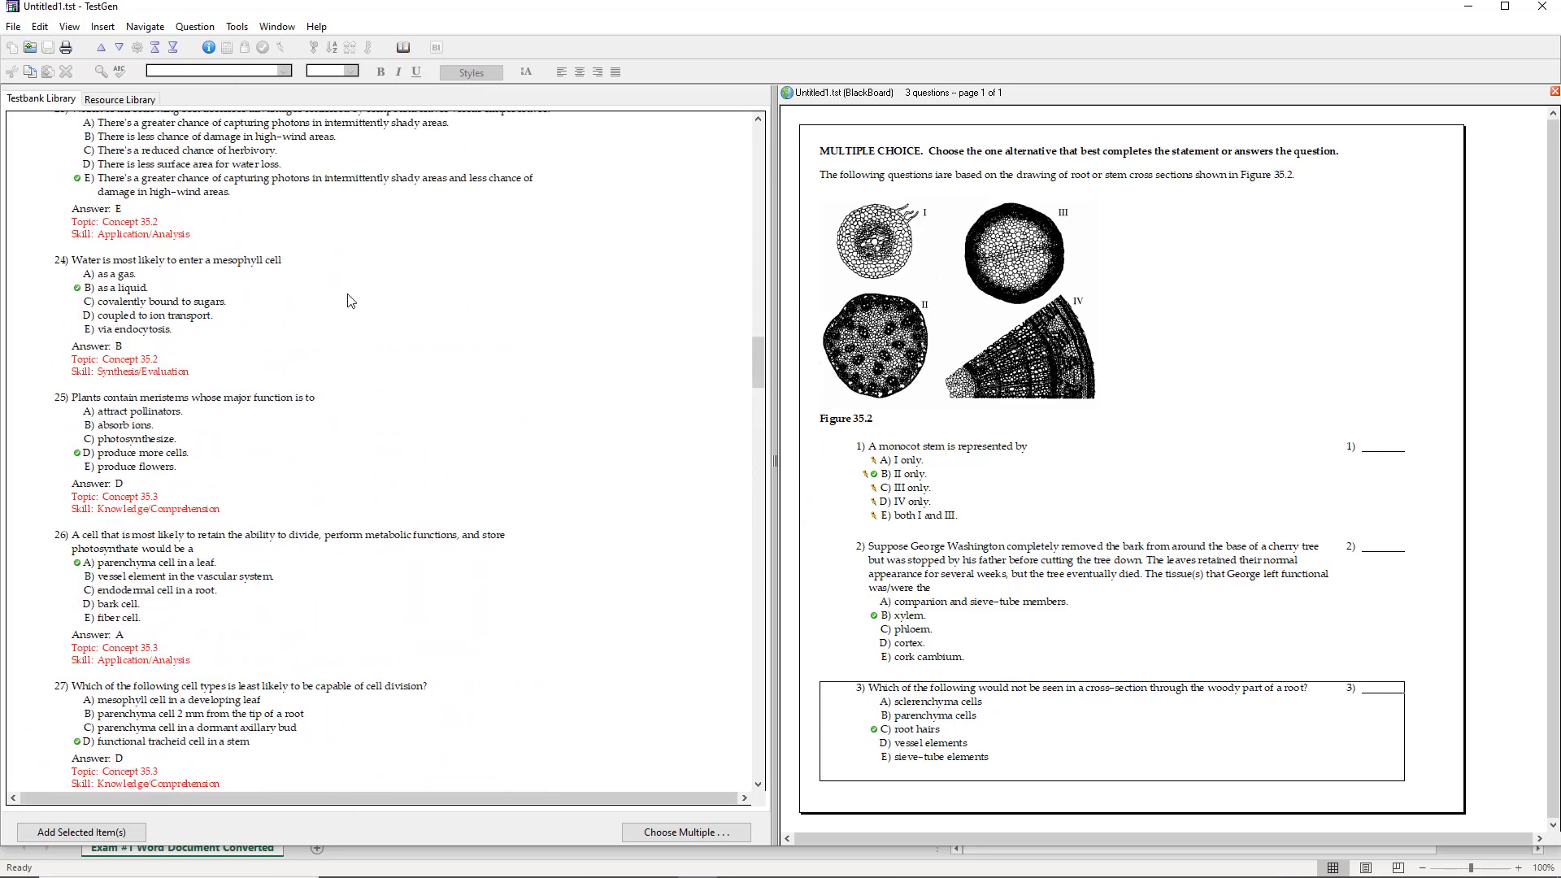
click(208, 316)
shift+click(148, 605)
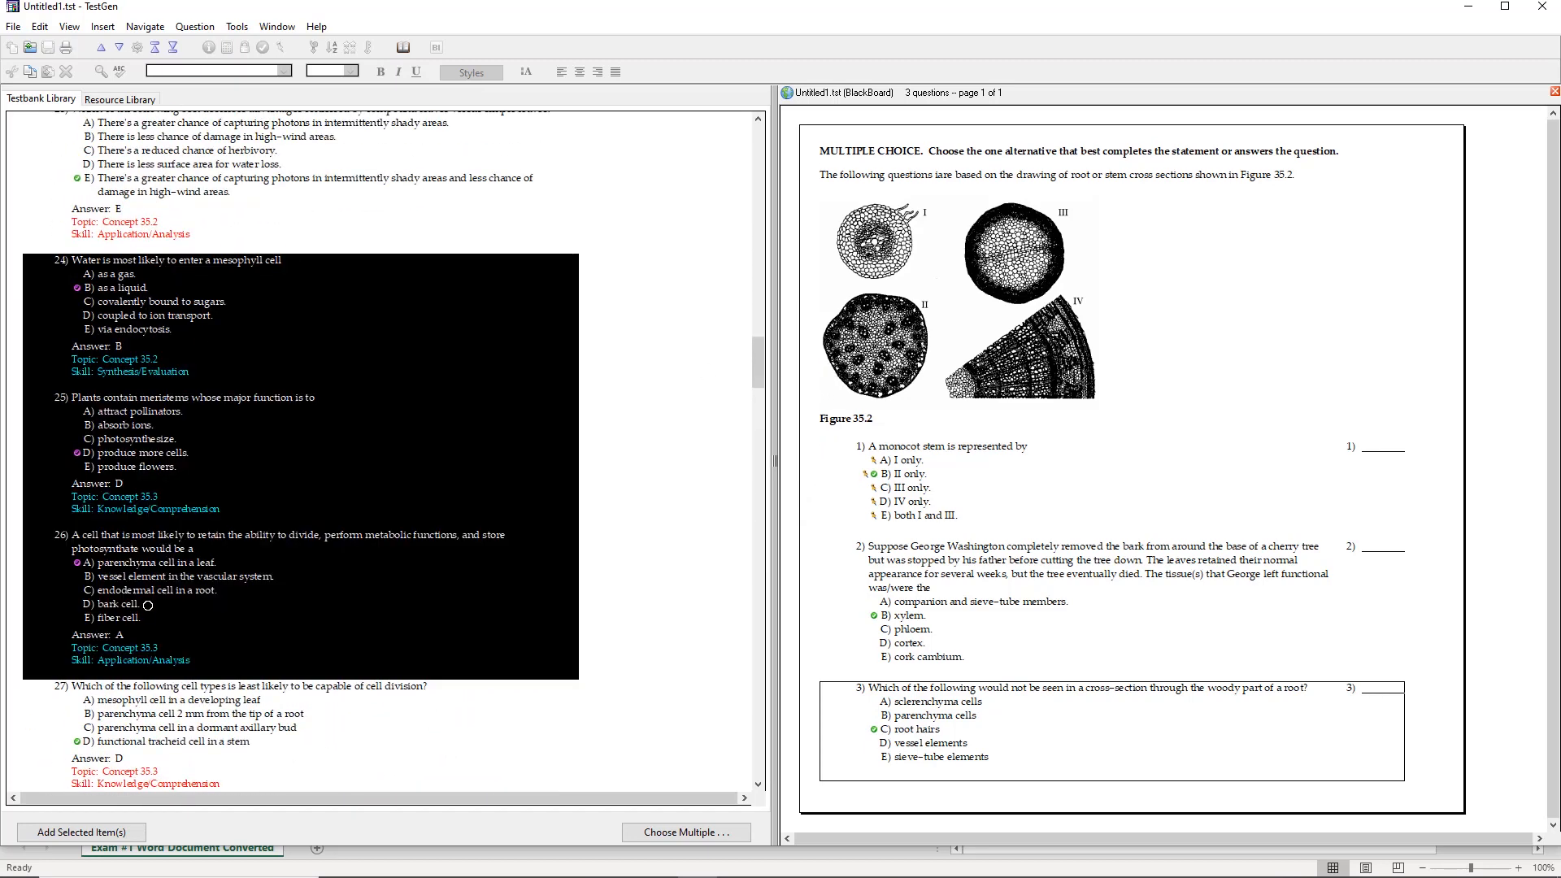
drag(265, 624, 905, 788)
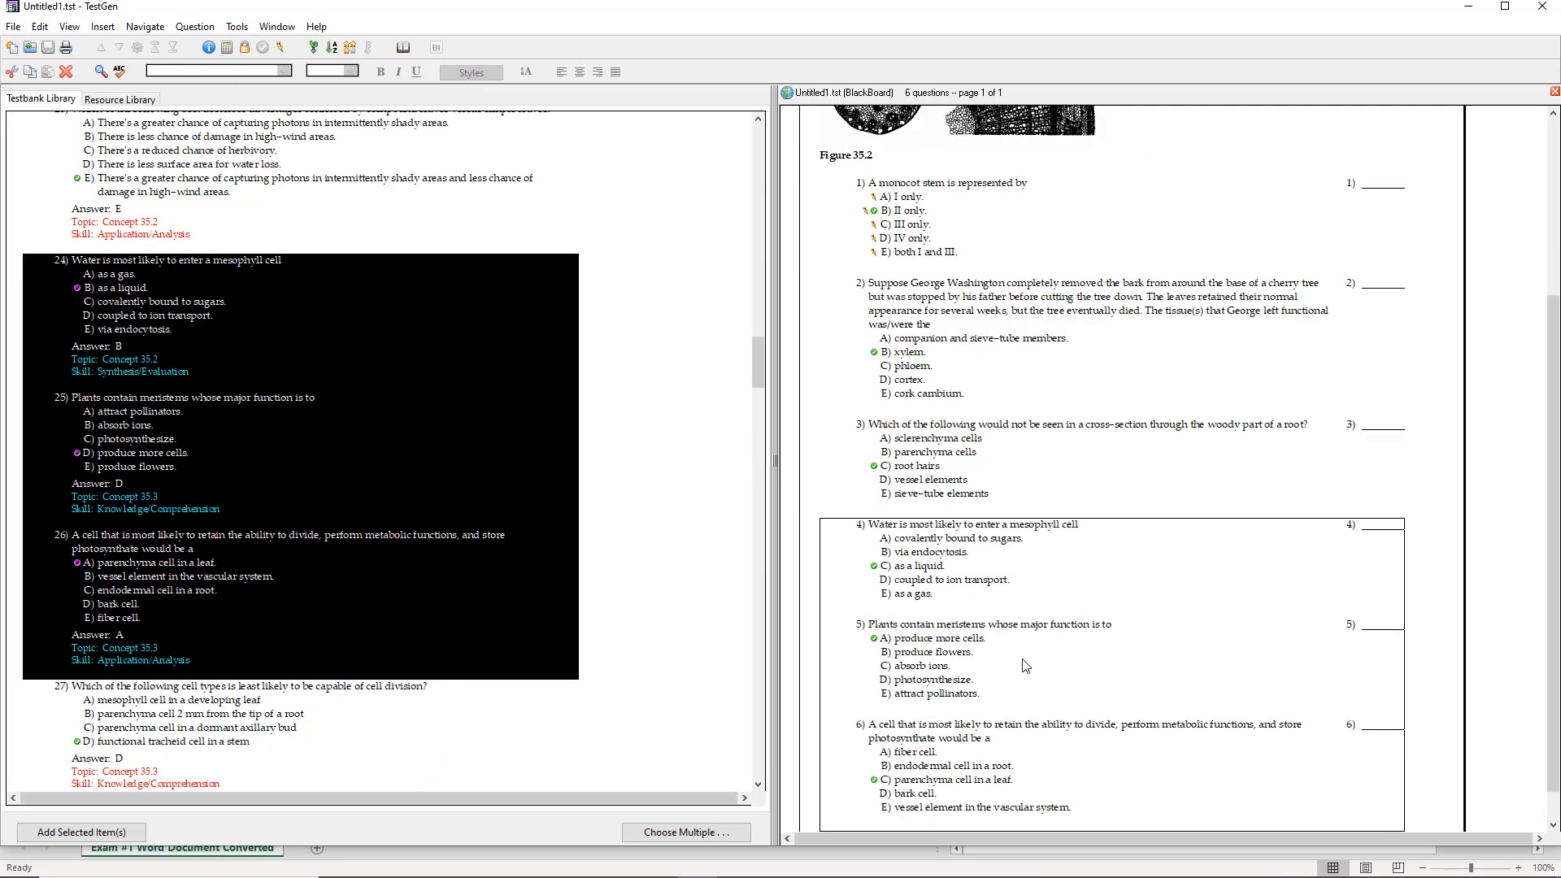
click(1419, 498)
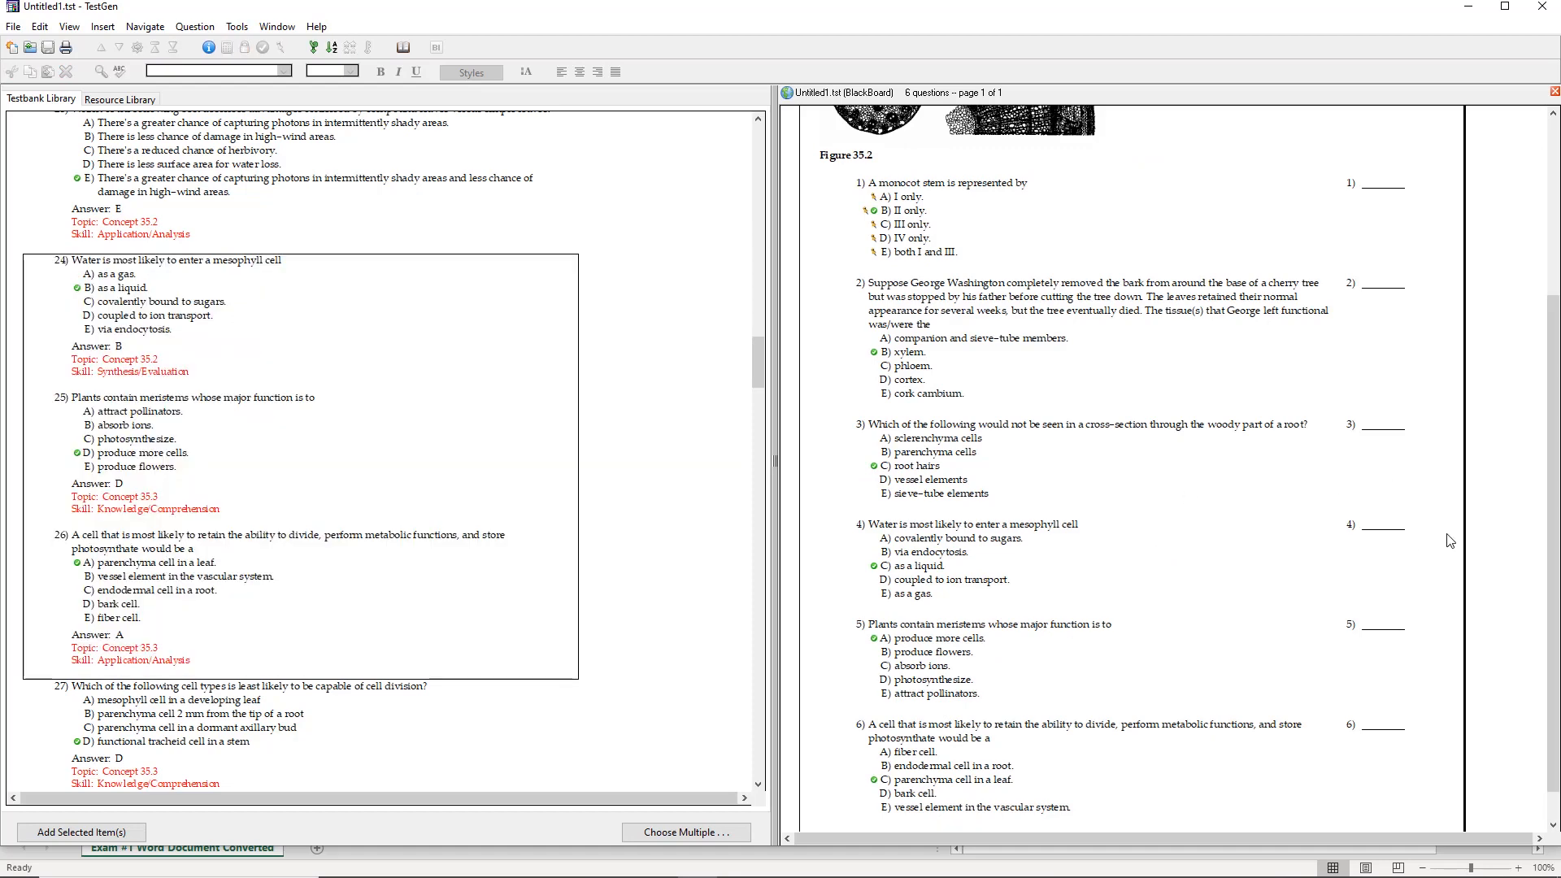
Step: Export the test in Blackboard 6.x-9.x format, with Chapter 35 Exam Pool as both pool name and description
drag(1551, 466, 1556, 270)
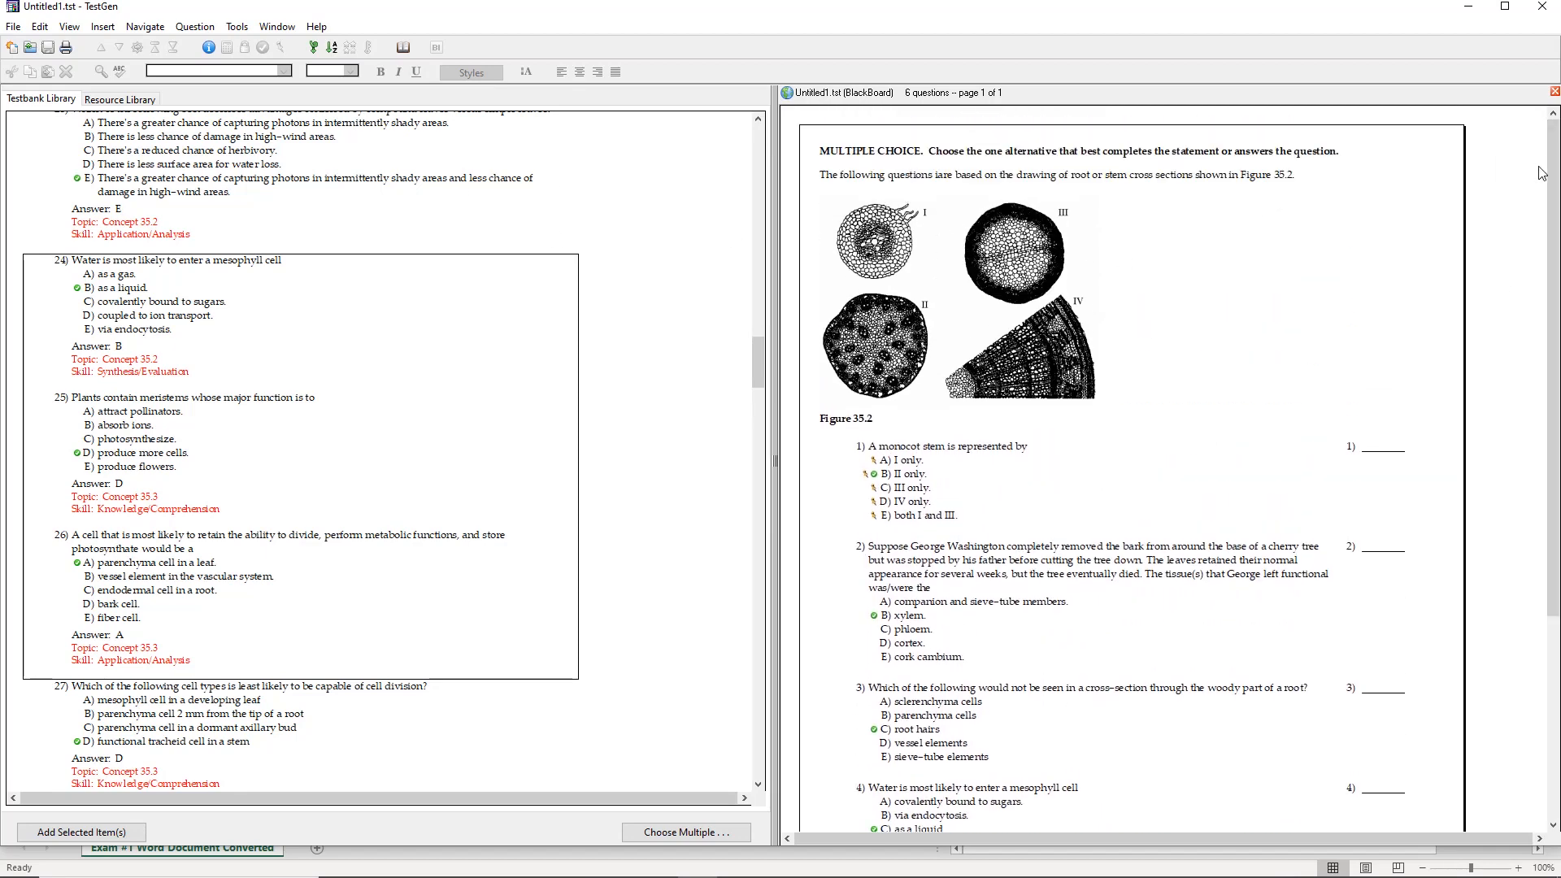
click(15, 27)
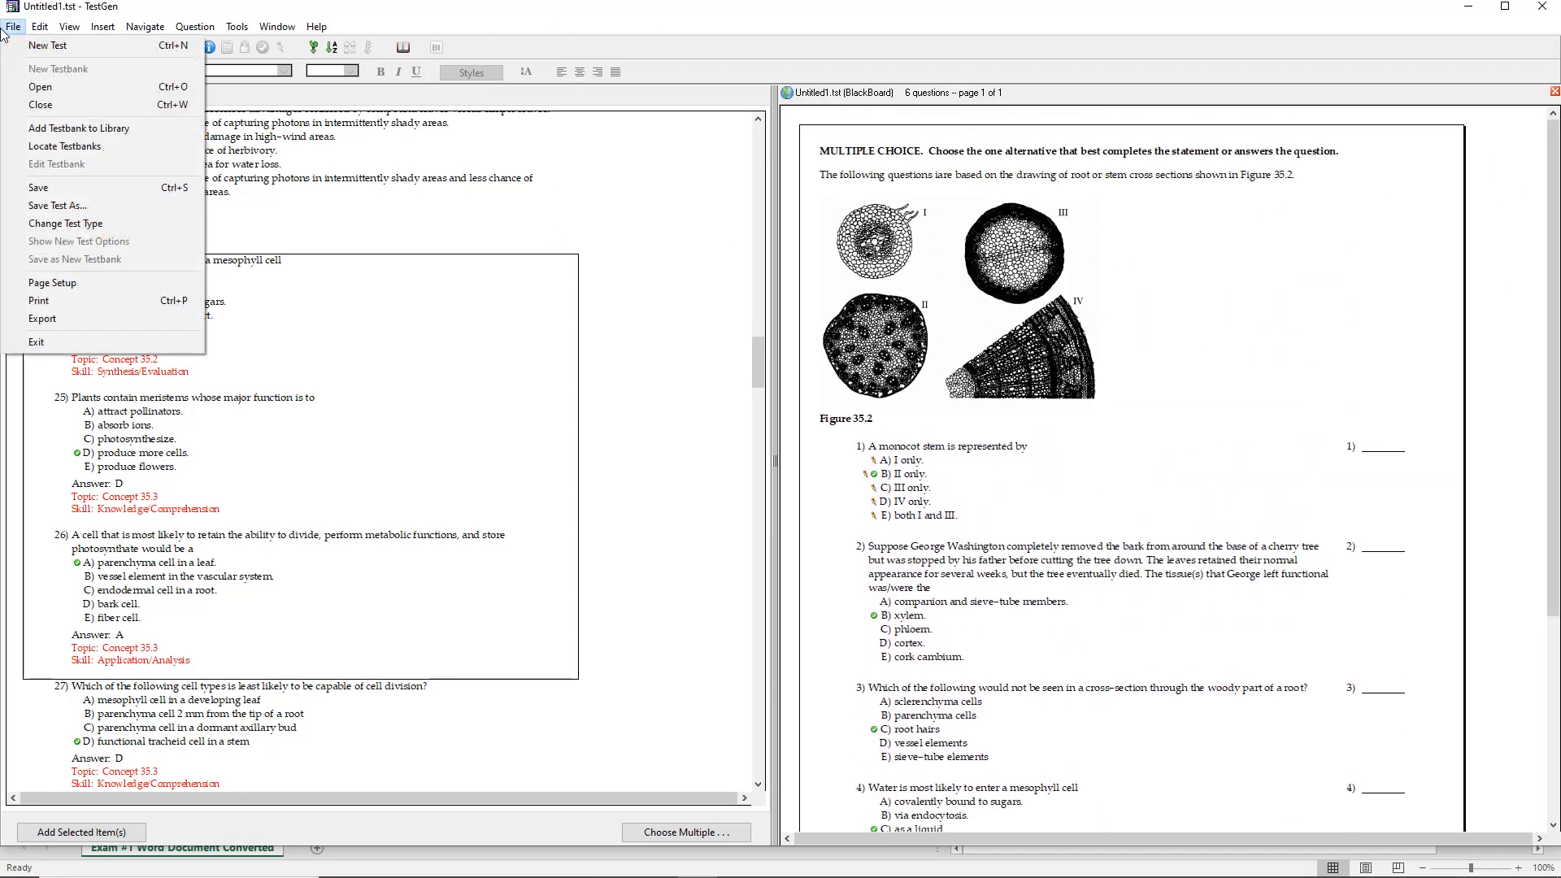
click(61, 319)
click(767, 432)
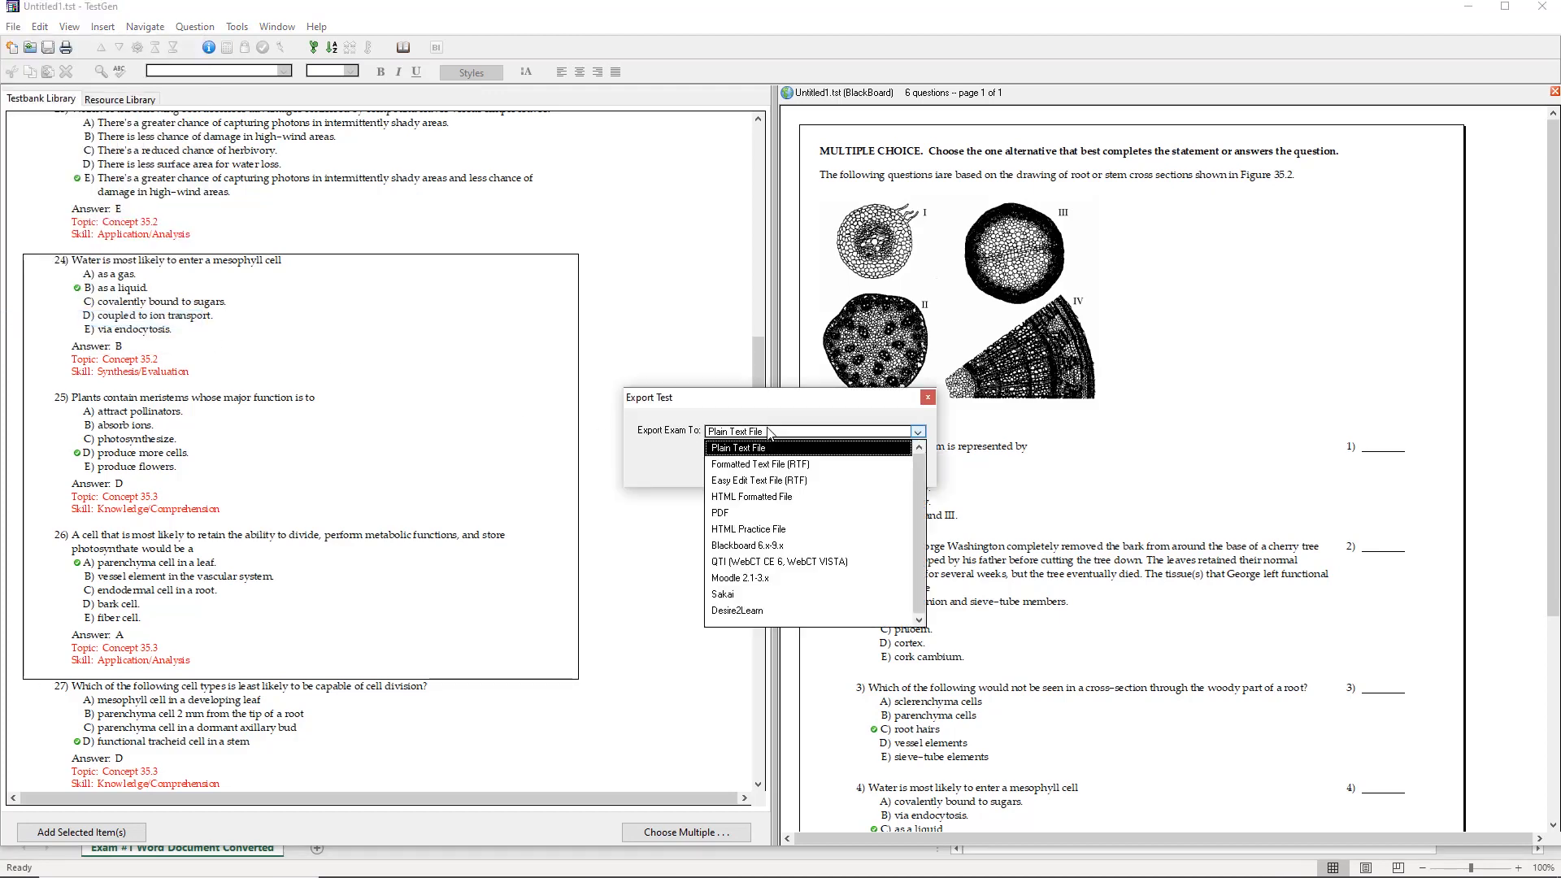
click(744, 548)
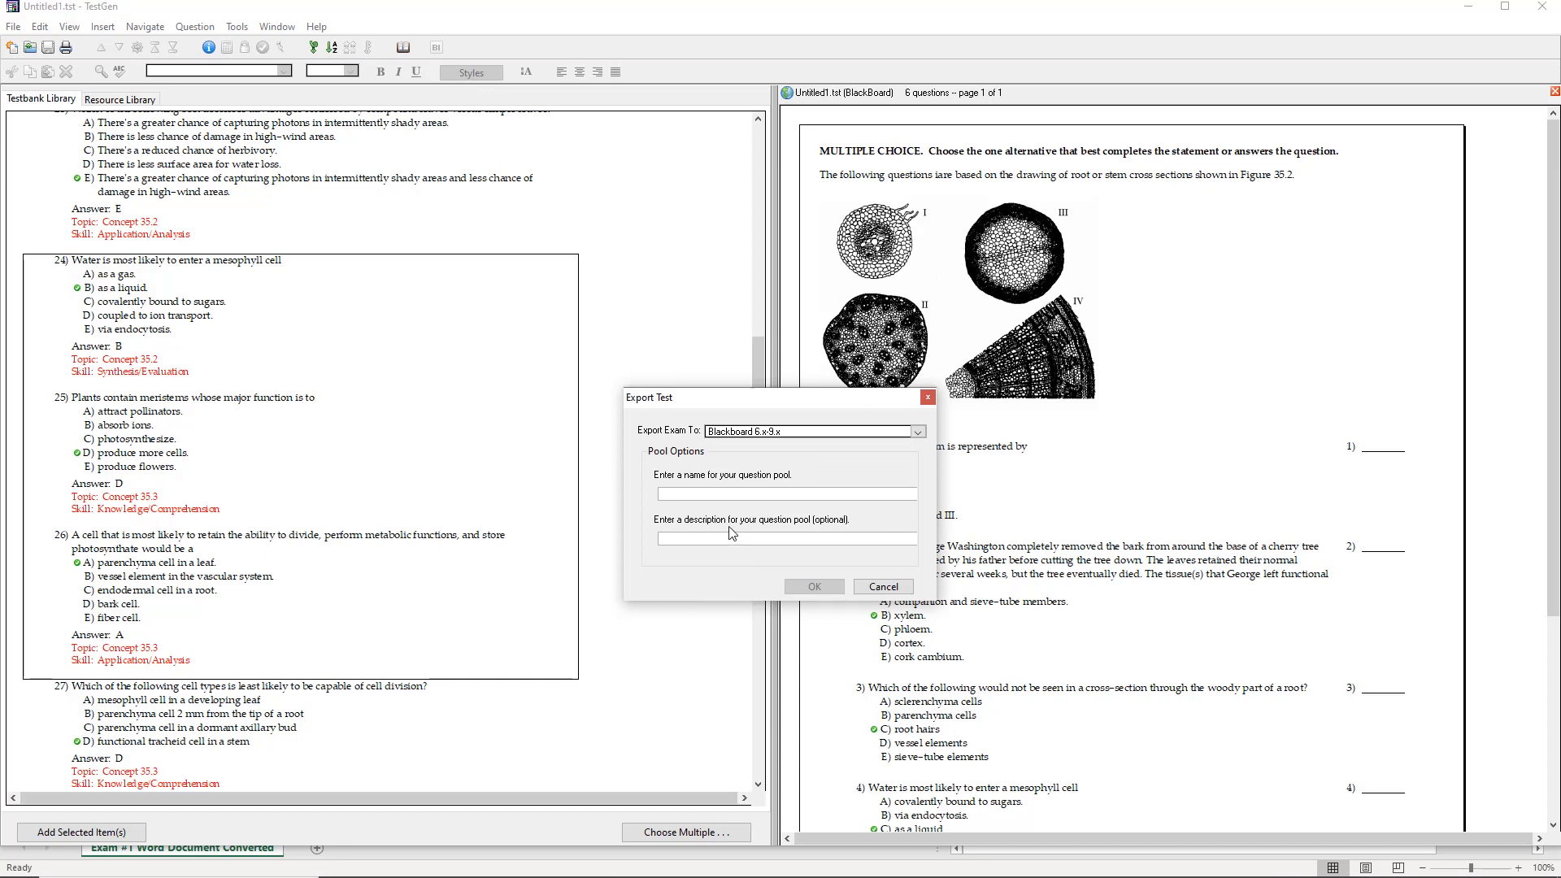
text(Chapter 35 Exam Pool)
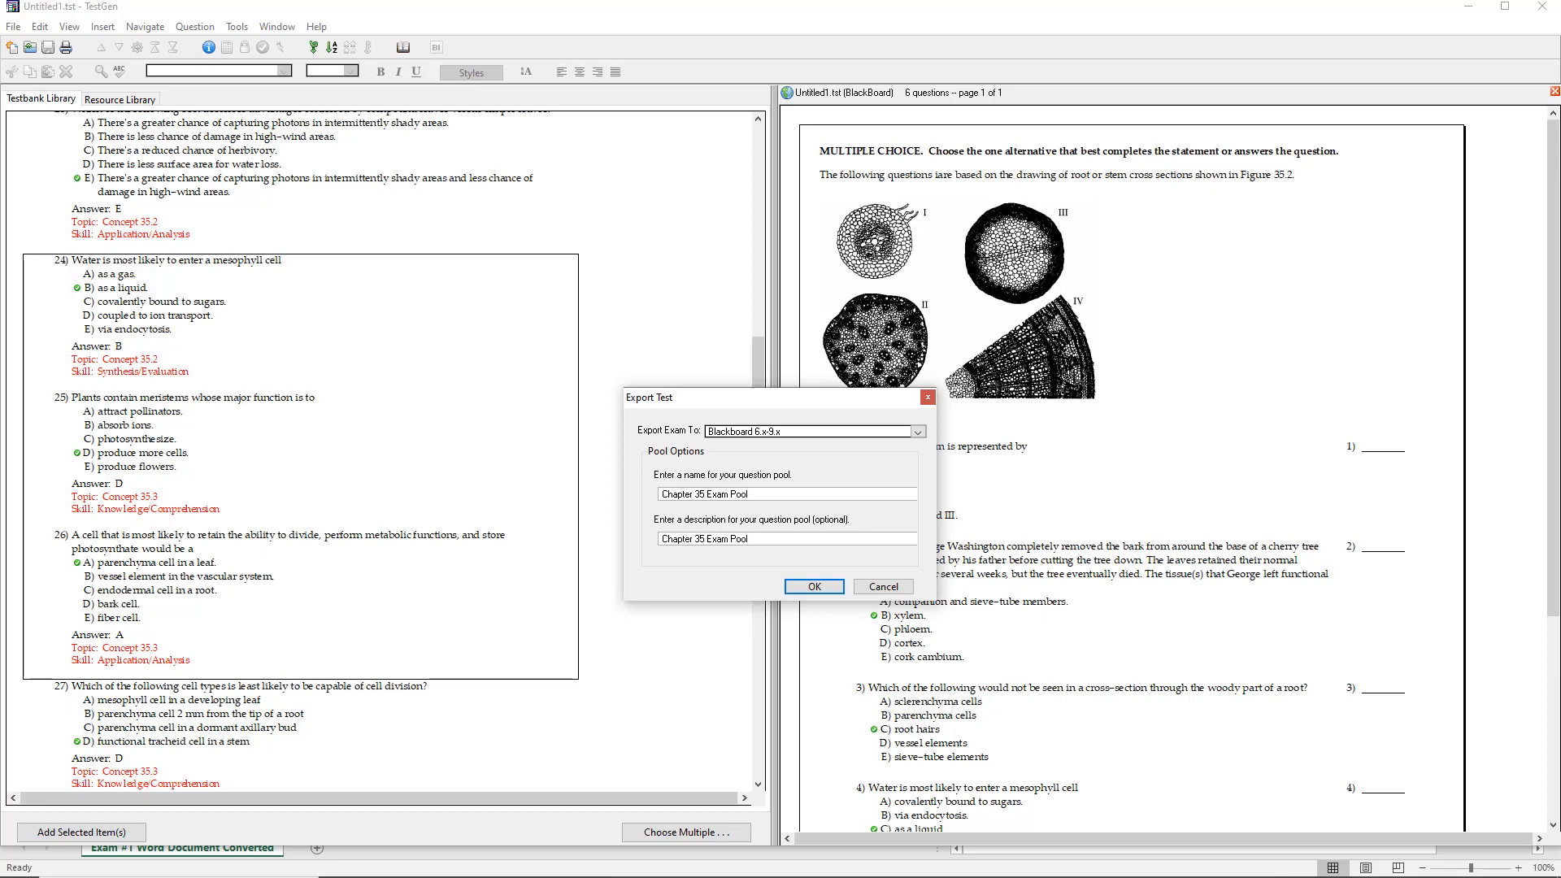
click(814, 586)
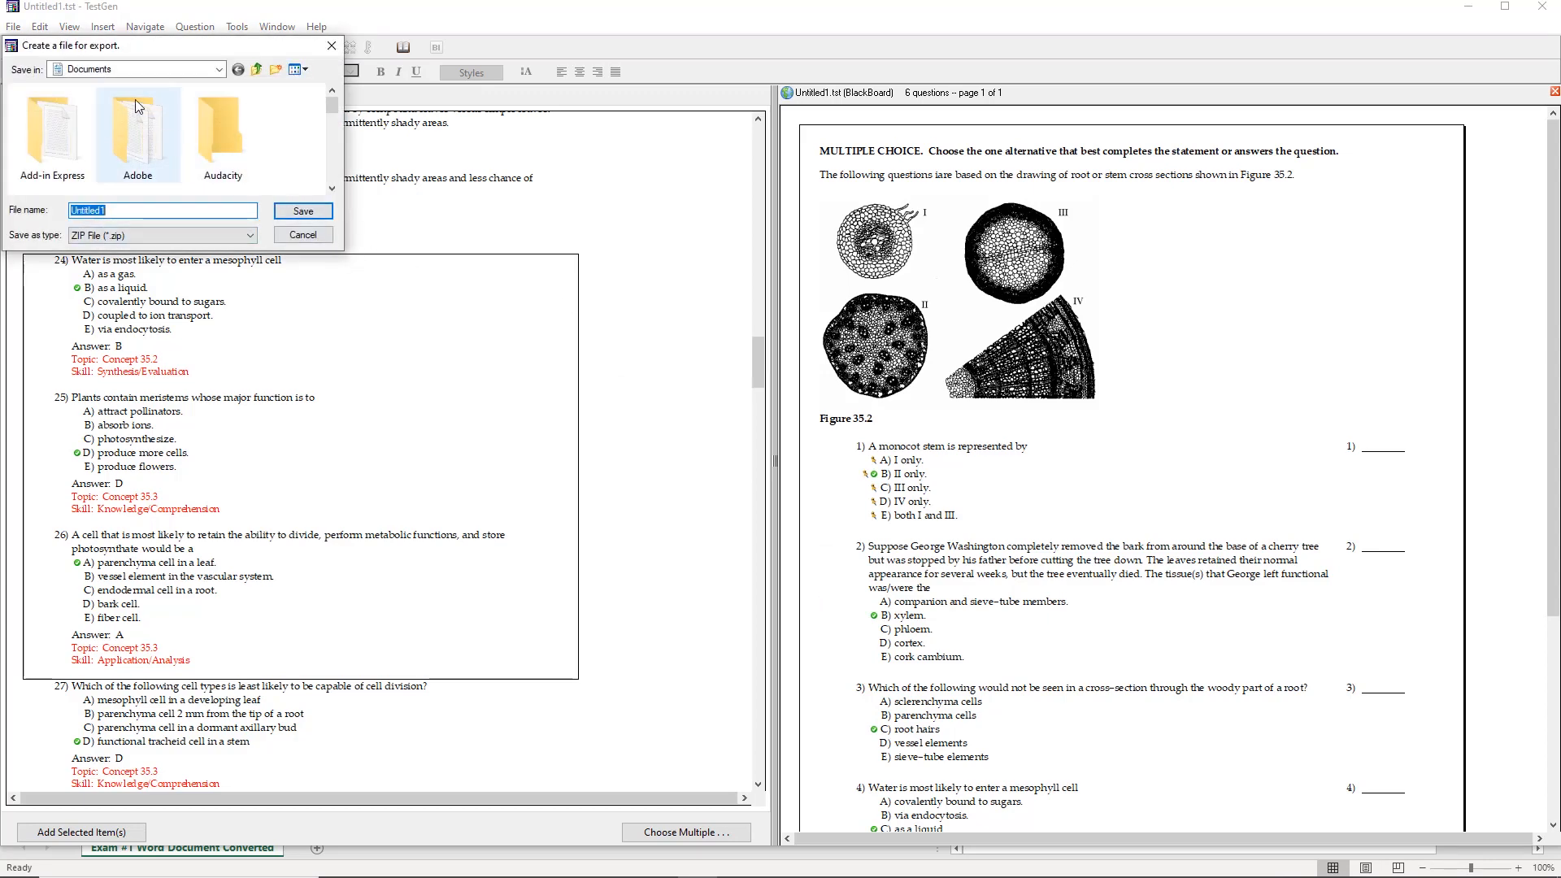
Step: Choose the Chapter 8 - Importing test questions folder within Blackboard Training Videos on New Volume (D:) as the export location
click(166, 71)
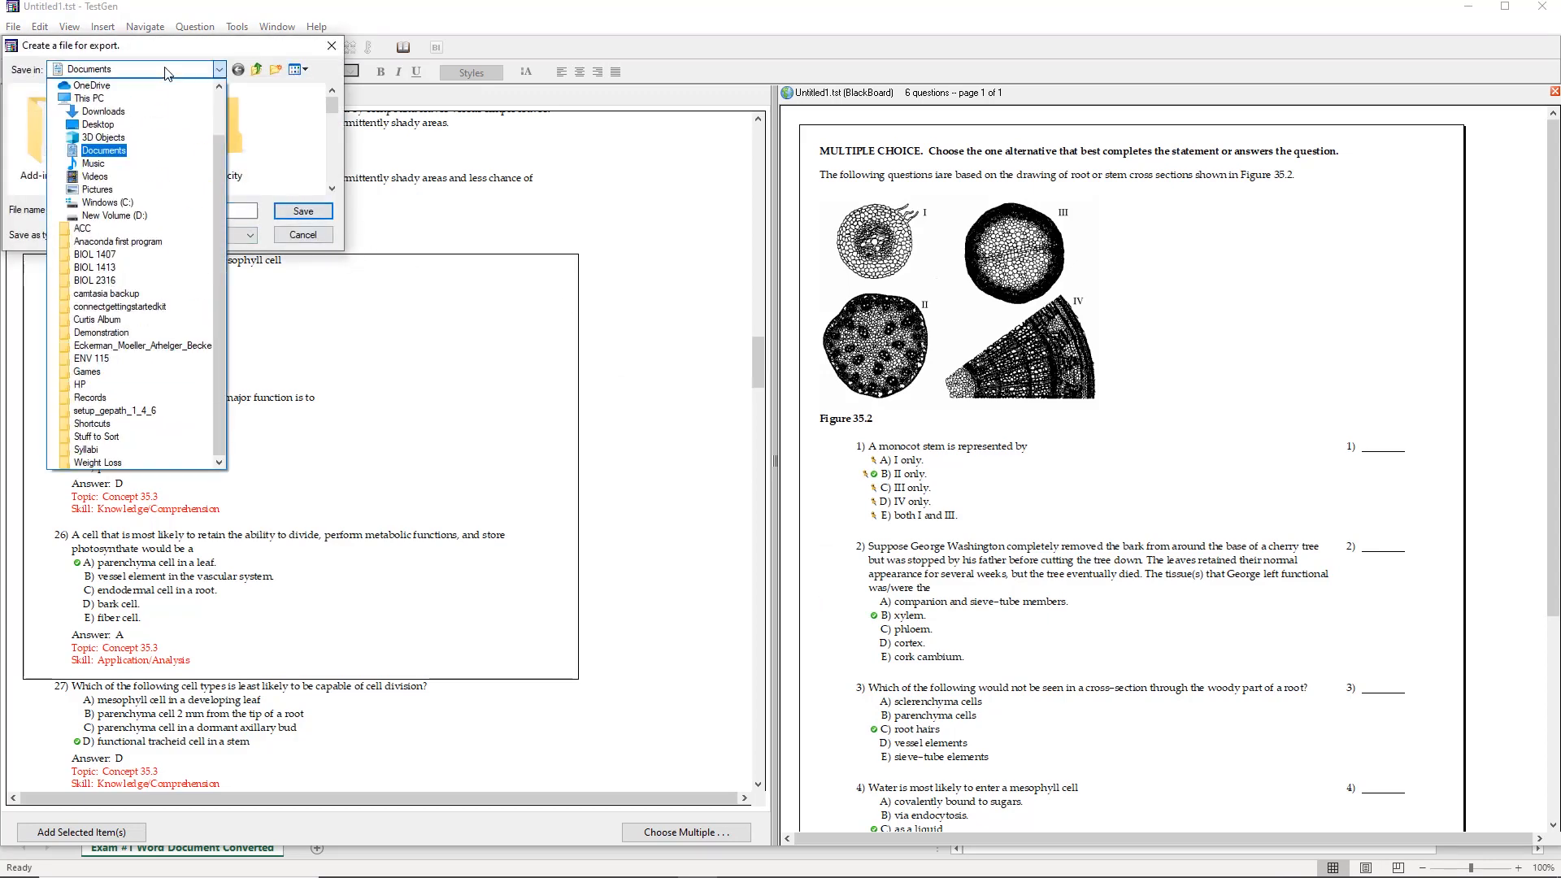
click(97, 213)
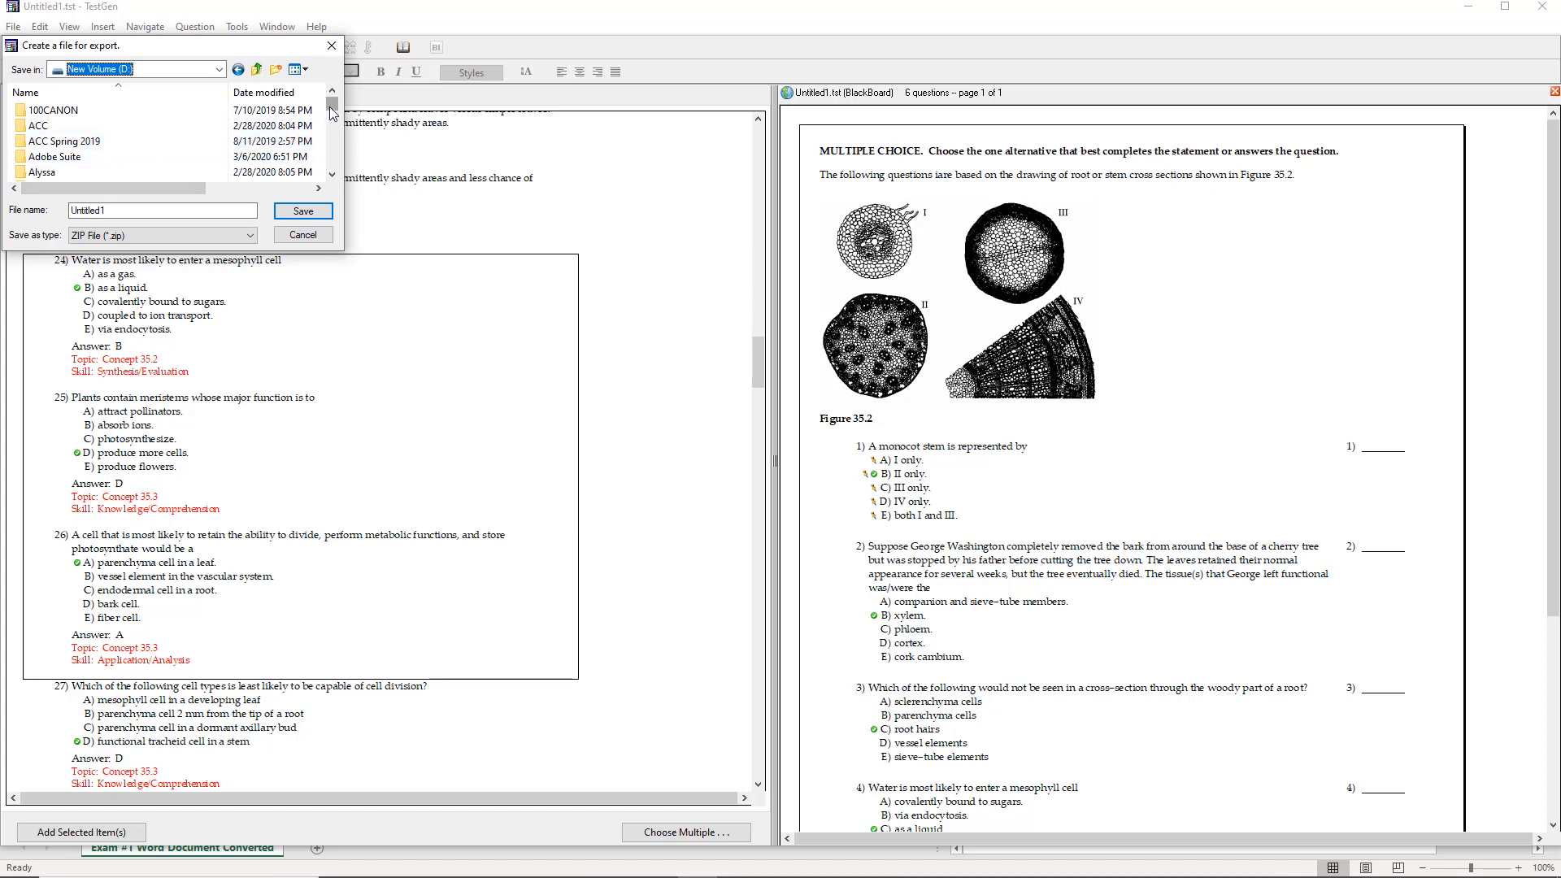
drag(332, 114, 333, 120)
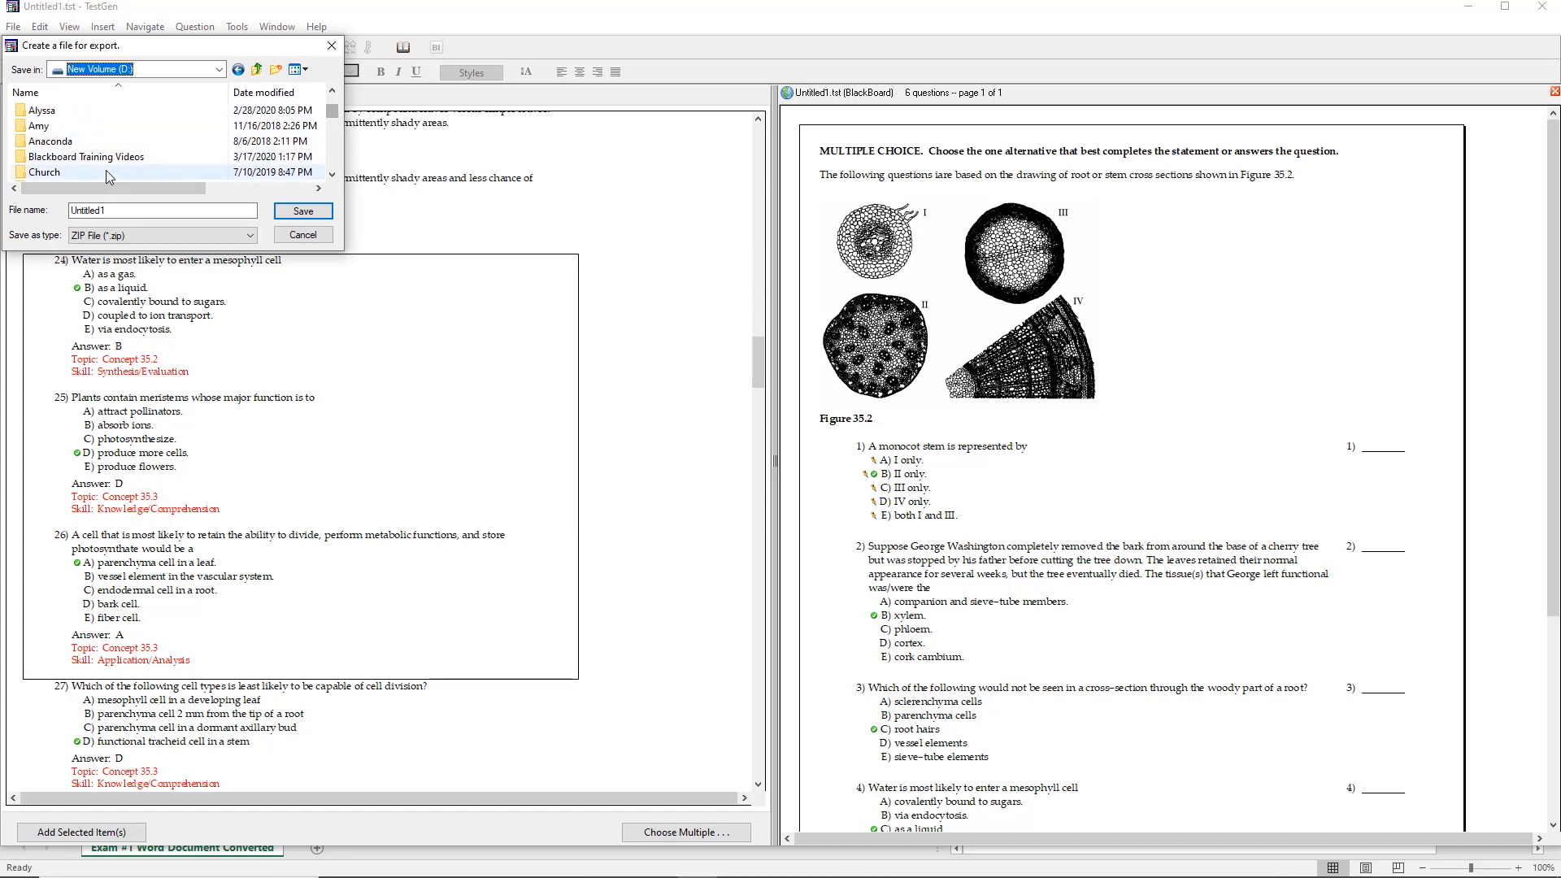
double_click(112, 157)
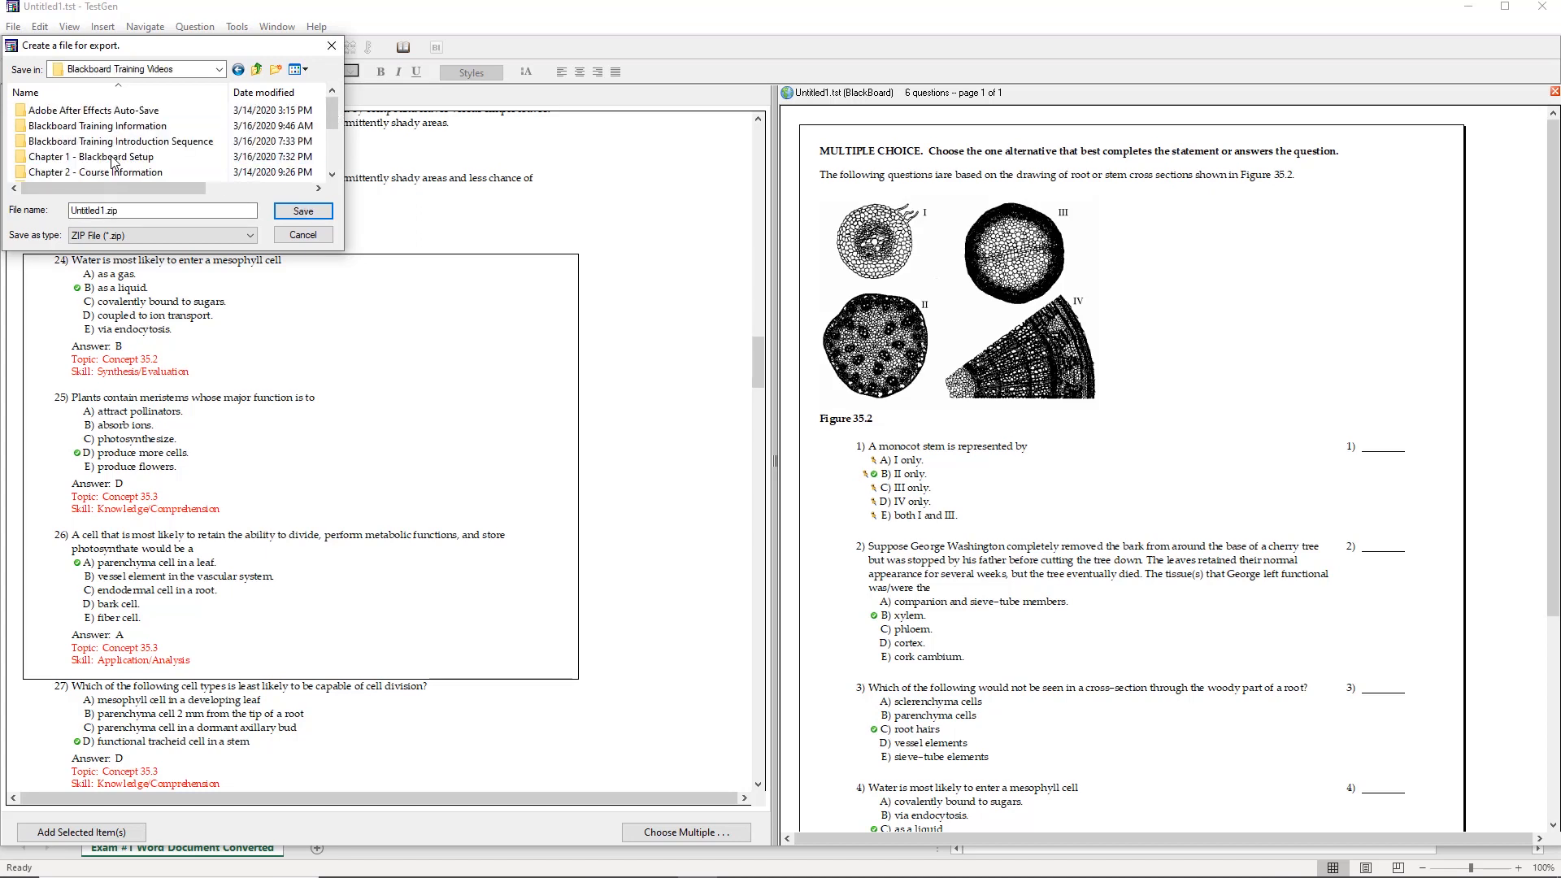
click(333, 174)
click(332, 174)
click(333, 174)
click(333, 174)
click(332, 174)
click(333, 174)
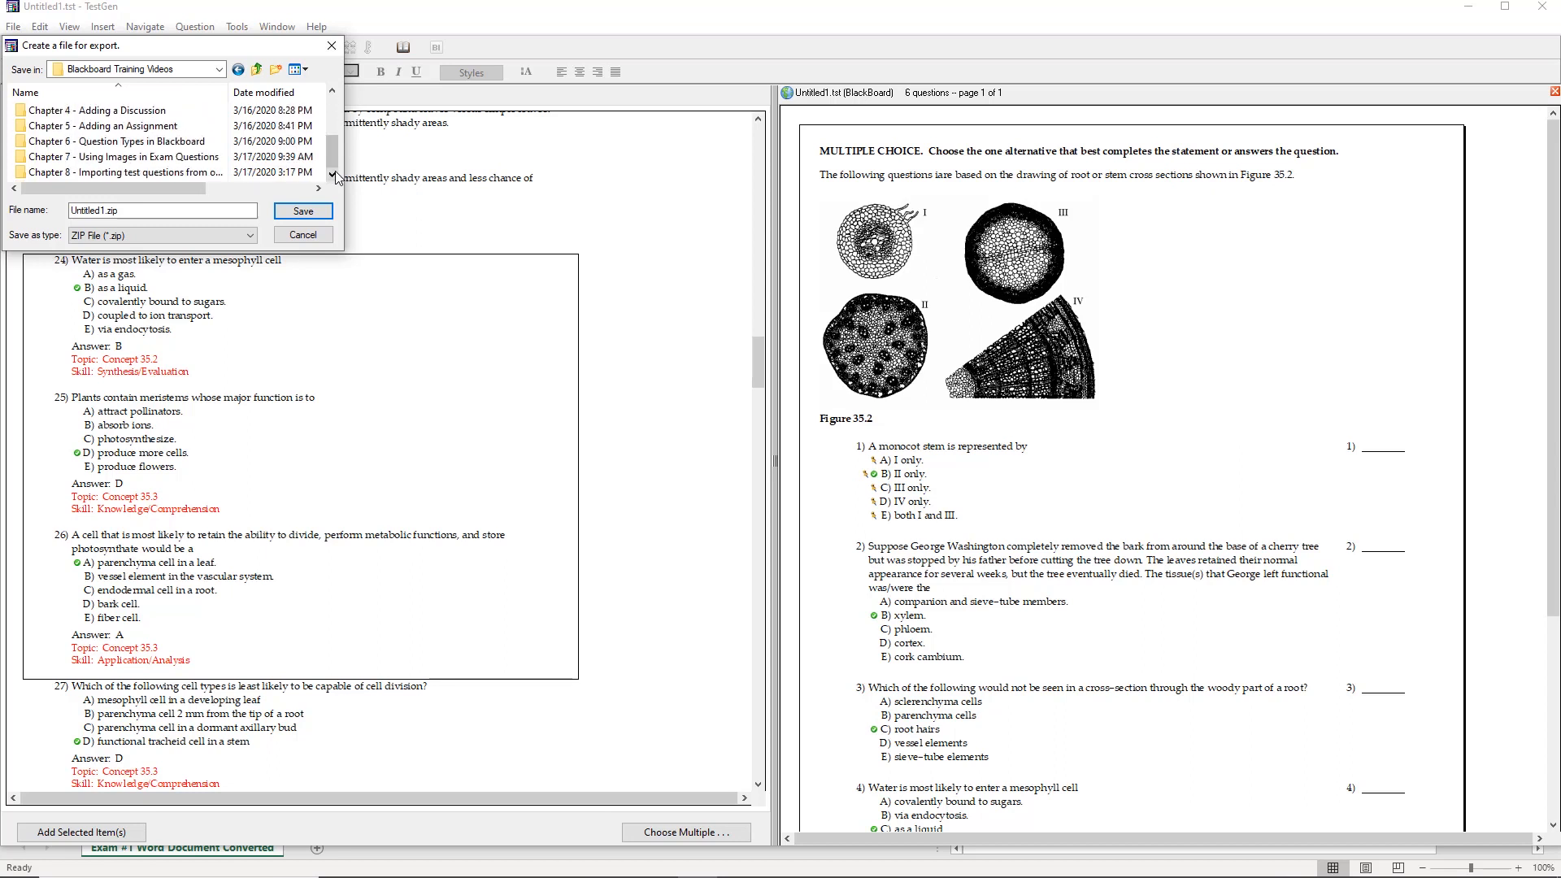
double_click(112, 173)
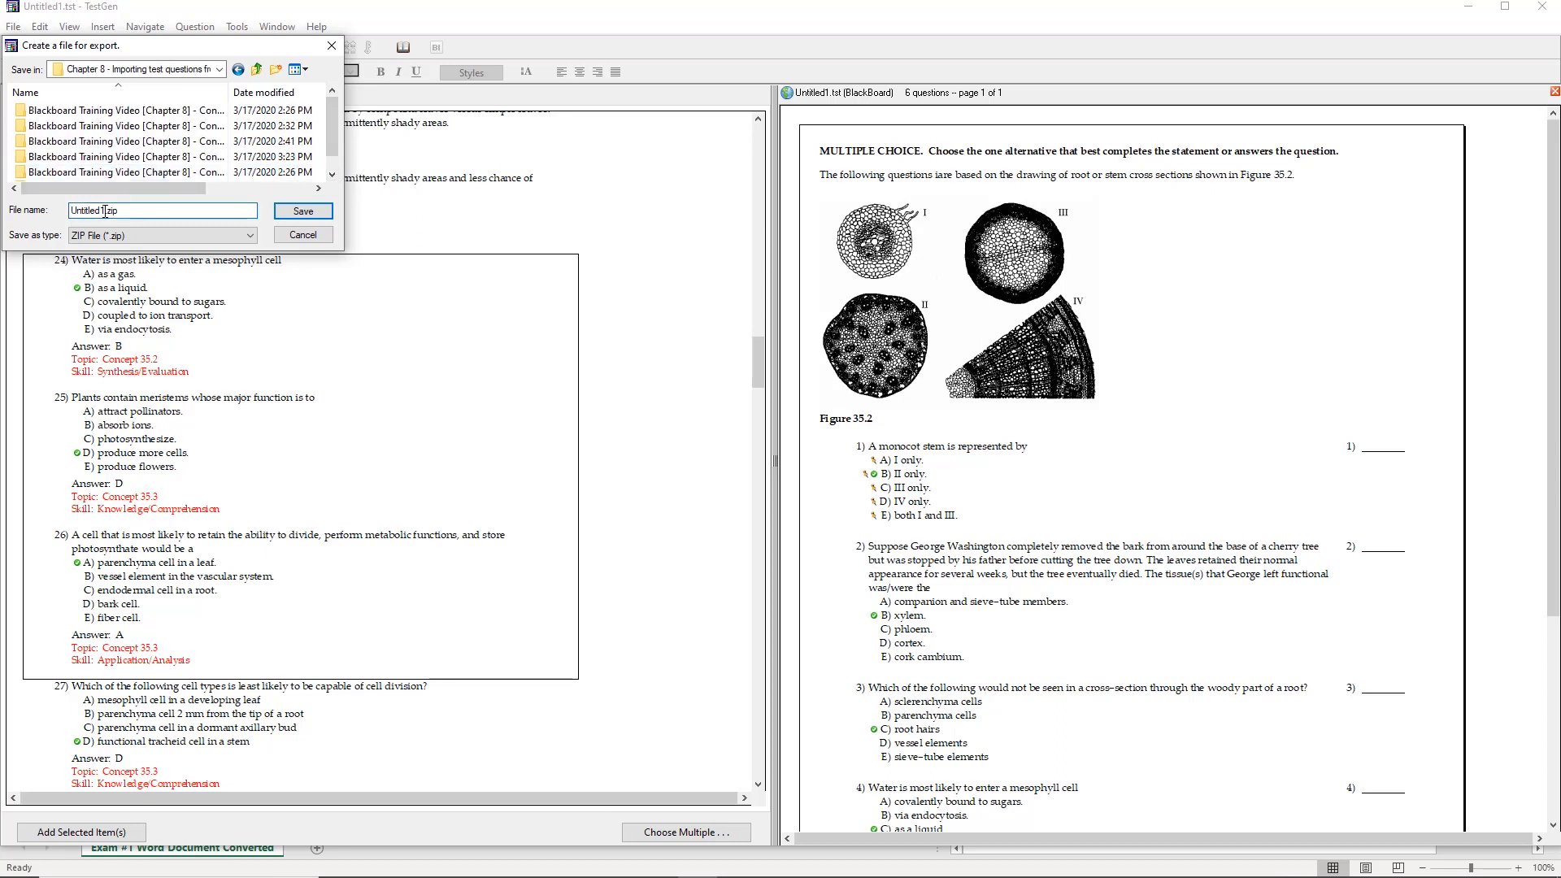
Step: Name the export ZIP file Chapter 35 Exam Pool and save it
double_click(106, 211)
key(Left)
key(Delete)
key(Delete)
key(Delete)
key(Delete)
key(Delete)
text(Chapter 3)
click(299, 211)
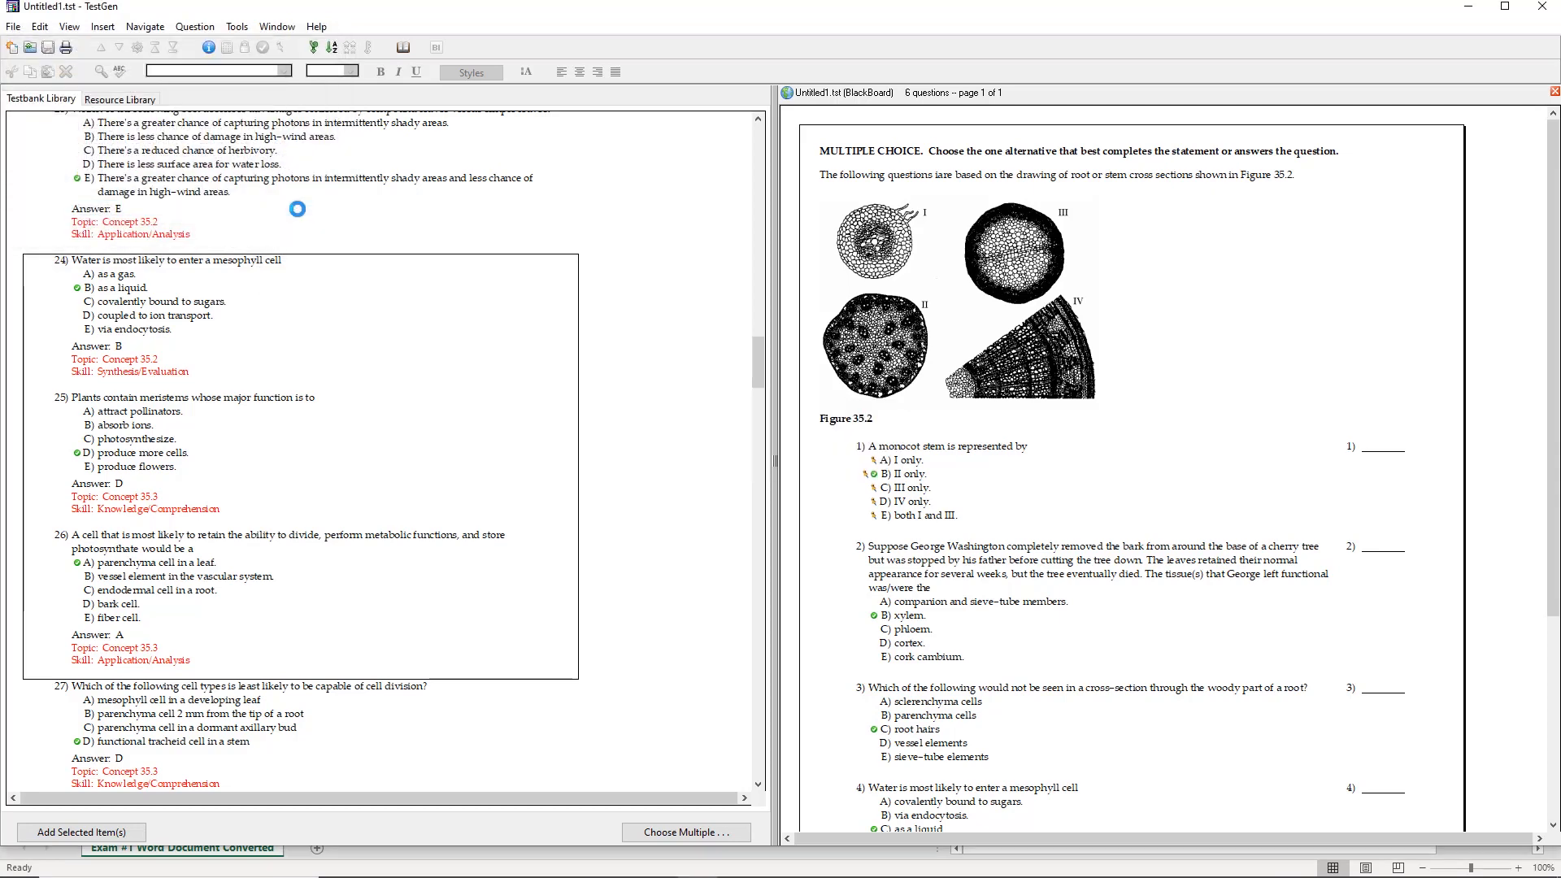
Step: Switch to Blackboard in Chrome, return to the course's Pools list and start a pool import
mouse_move(618, 868)
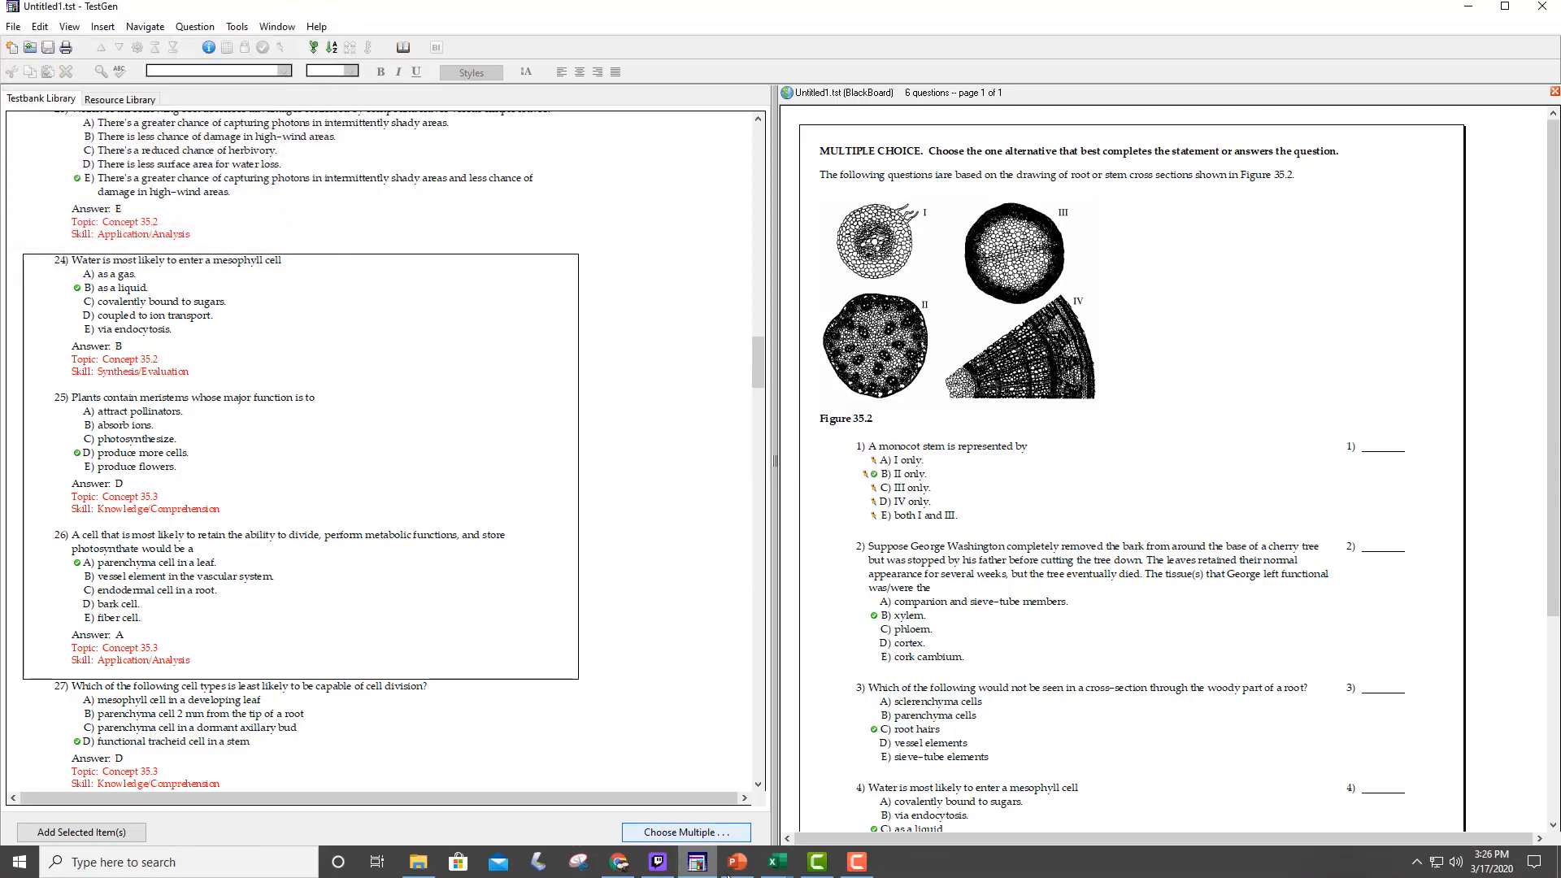
click(619, 868)
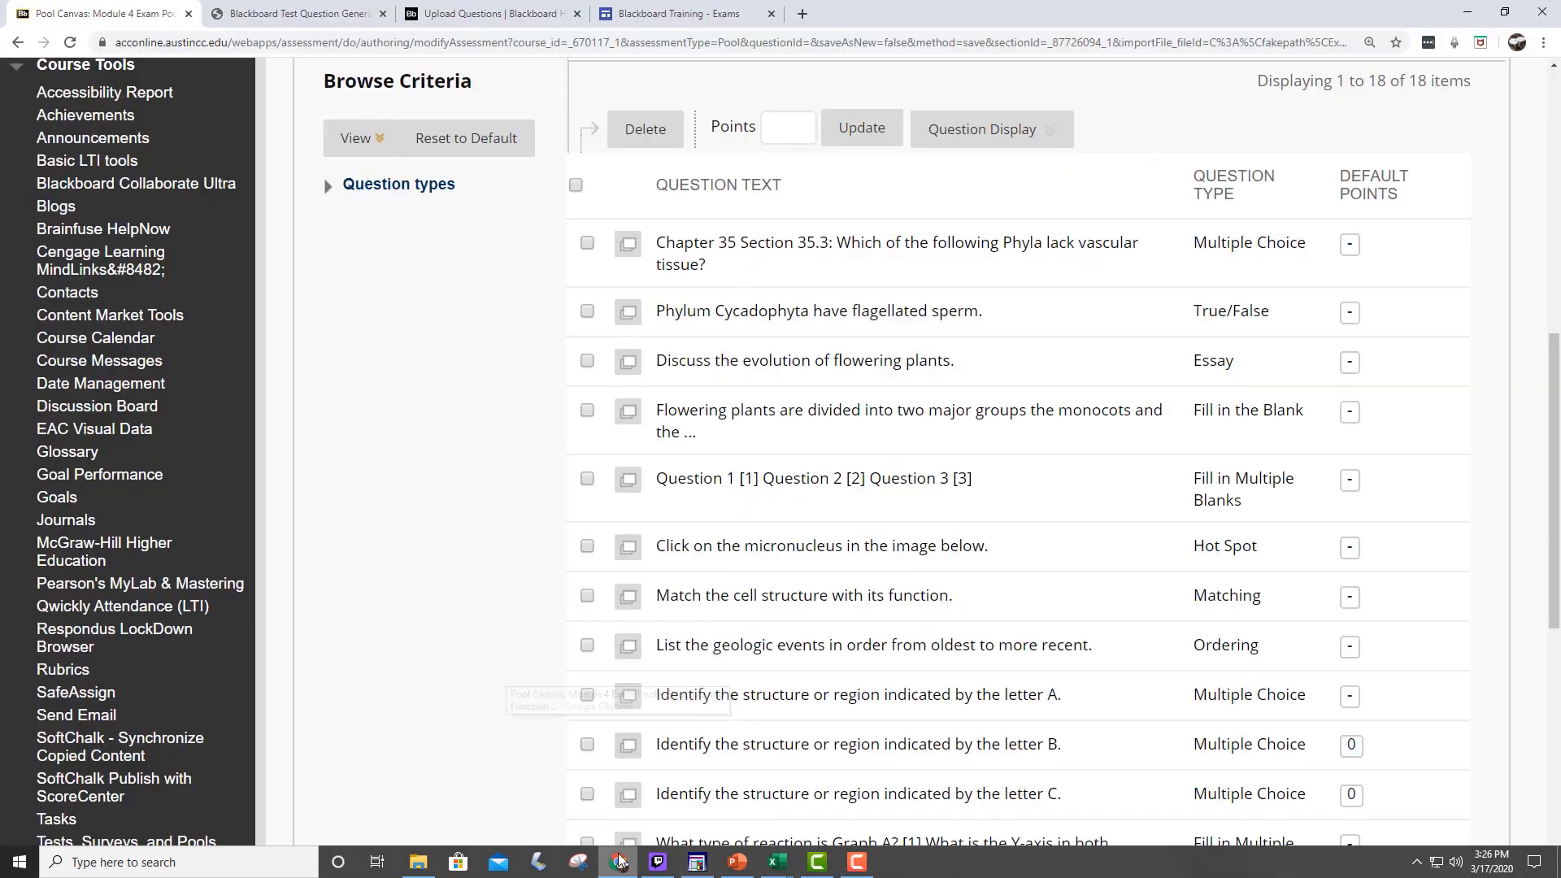
scroll(793, 264, up, 10)
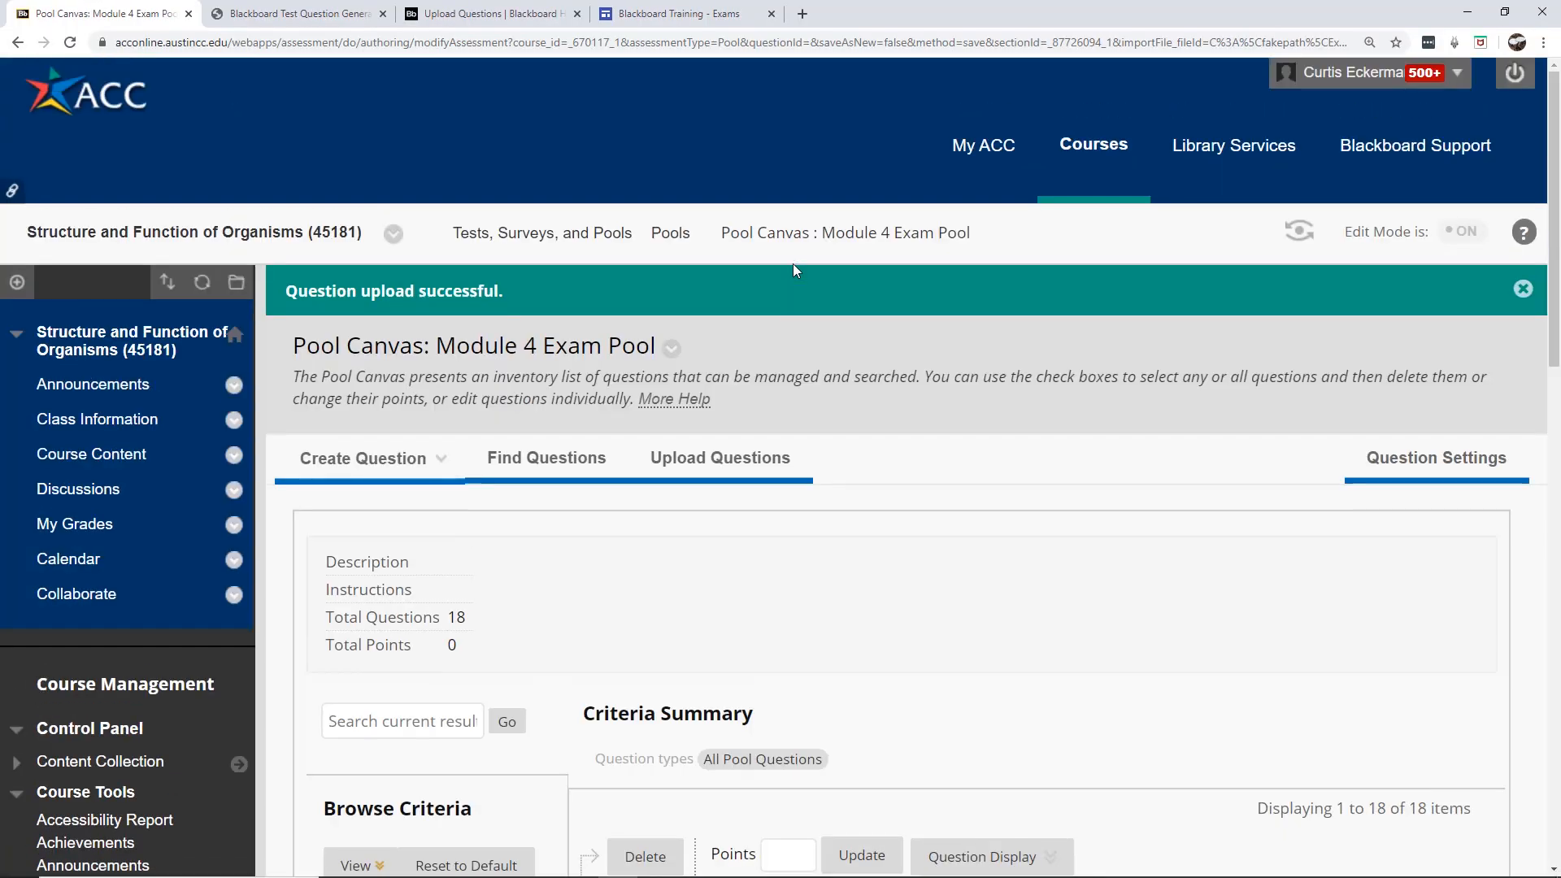
click(663, 244)
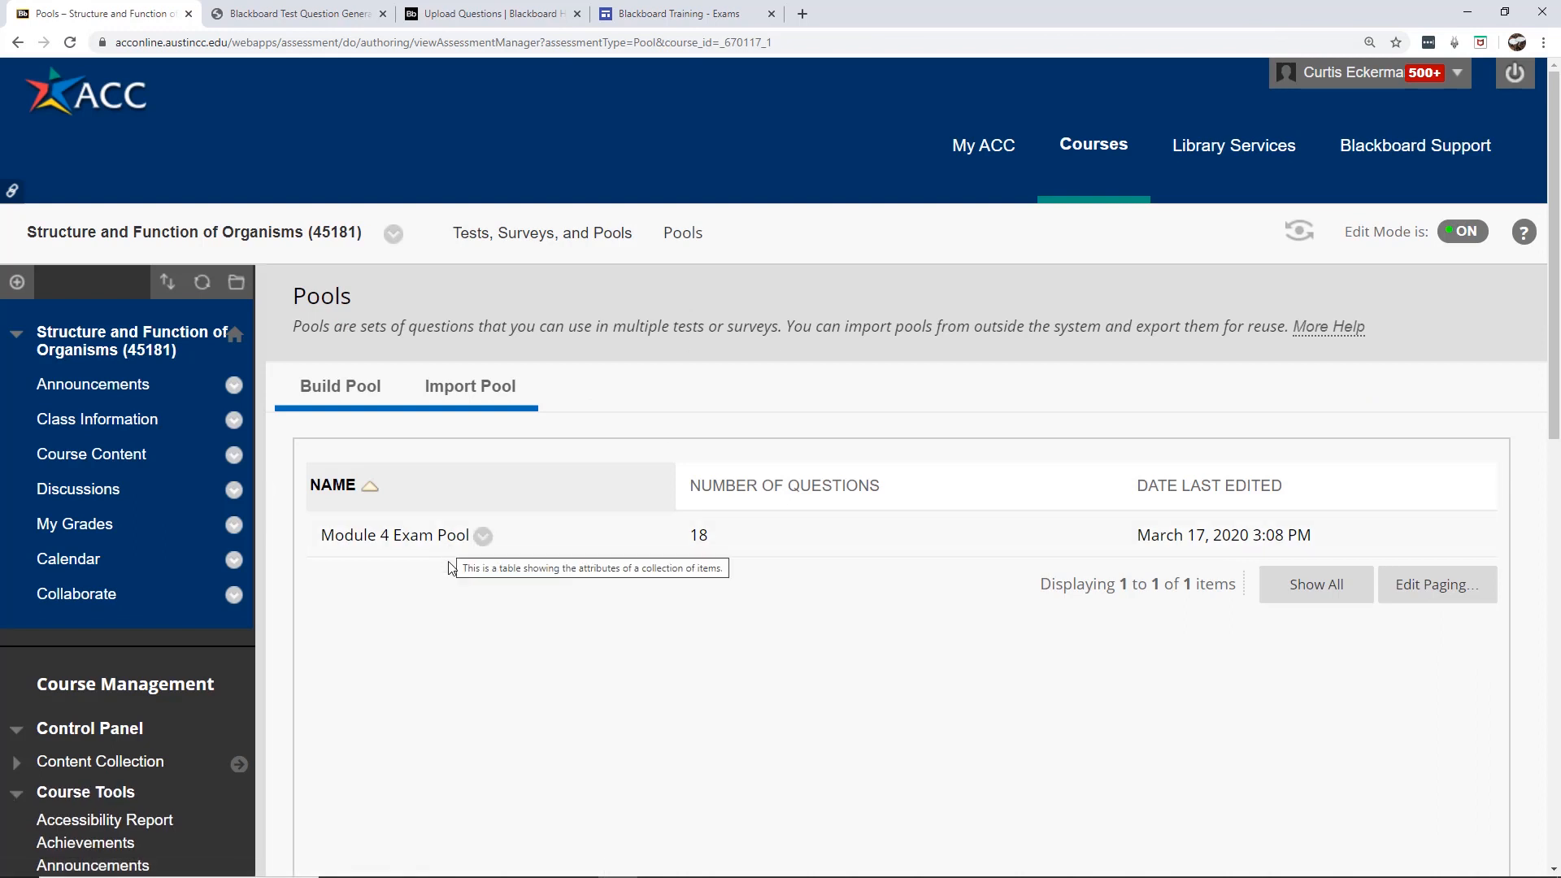
click(471, 390)
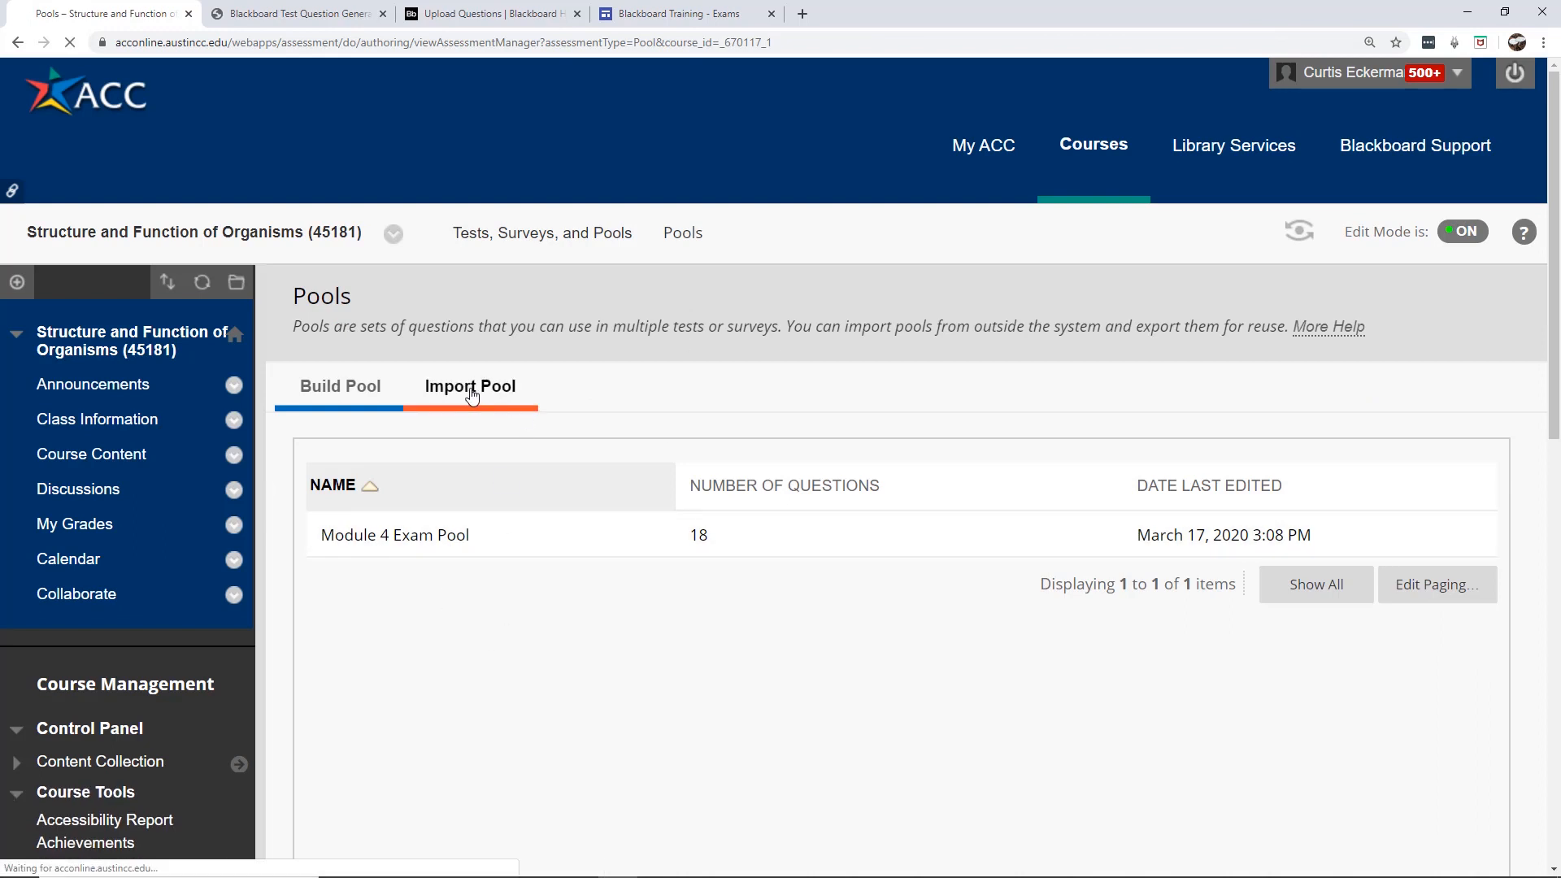
Step: Attach Chapter 35 Exam Pool.zip from the computer, submit the pool import and return to the Pools list
click(673, 637)
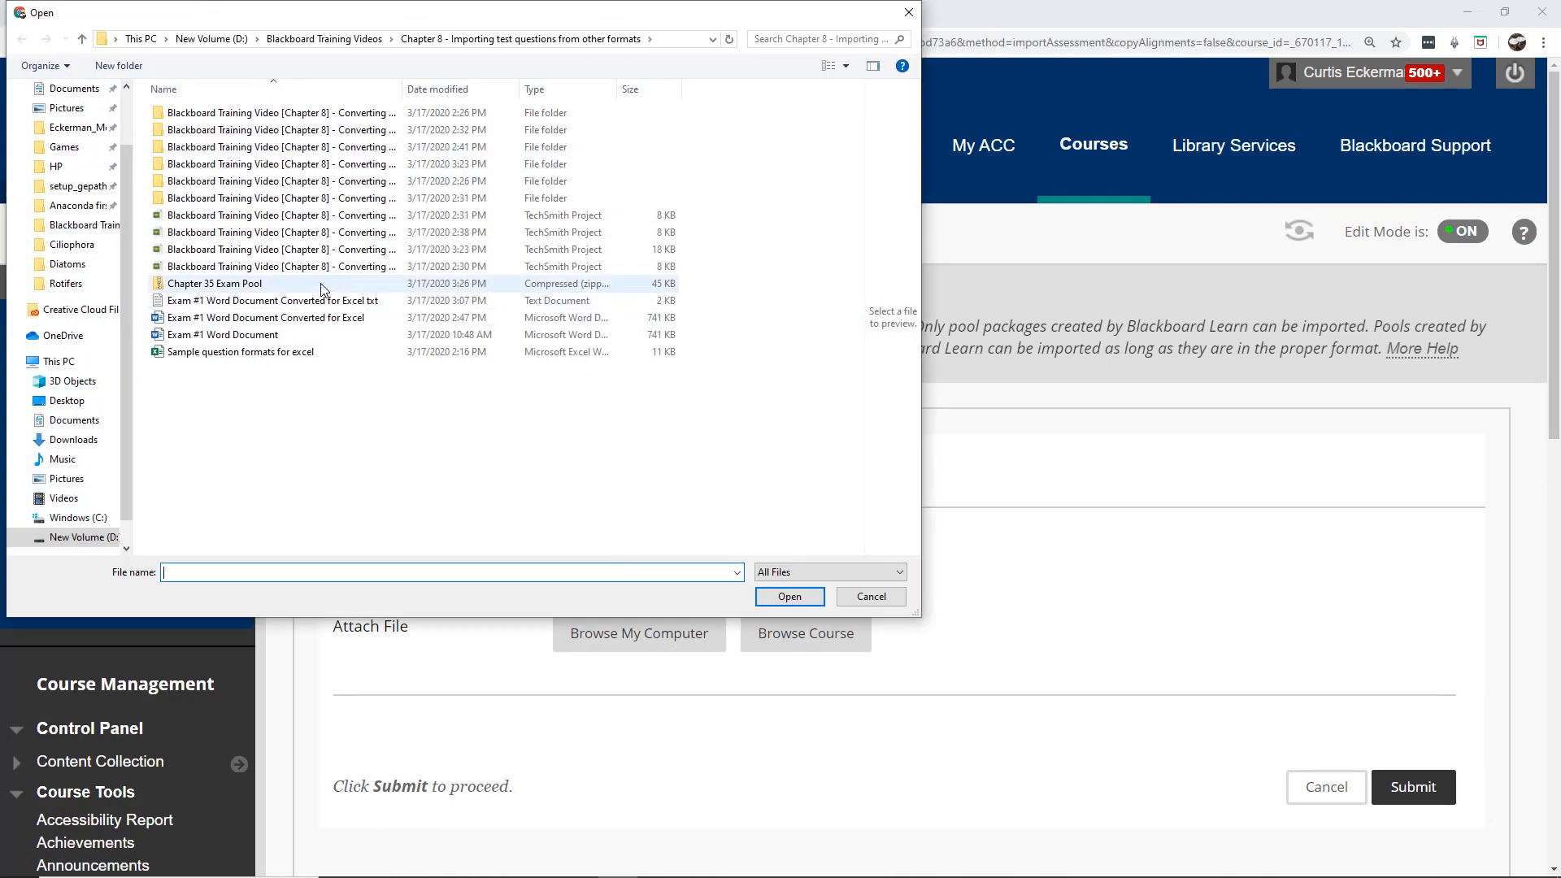
click(195, 289)
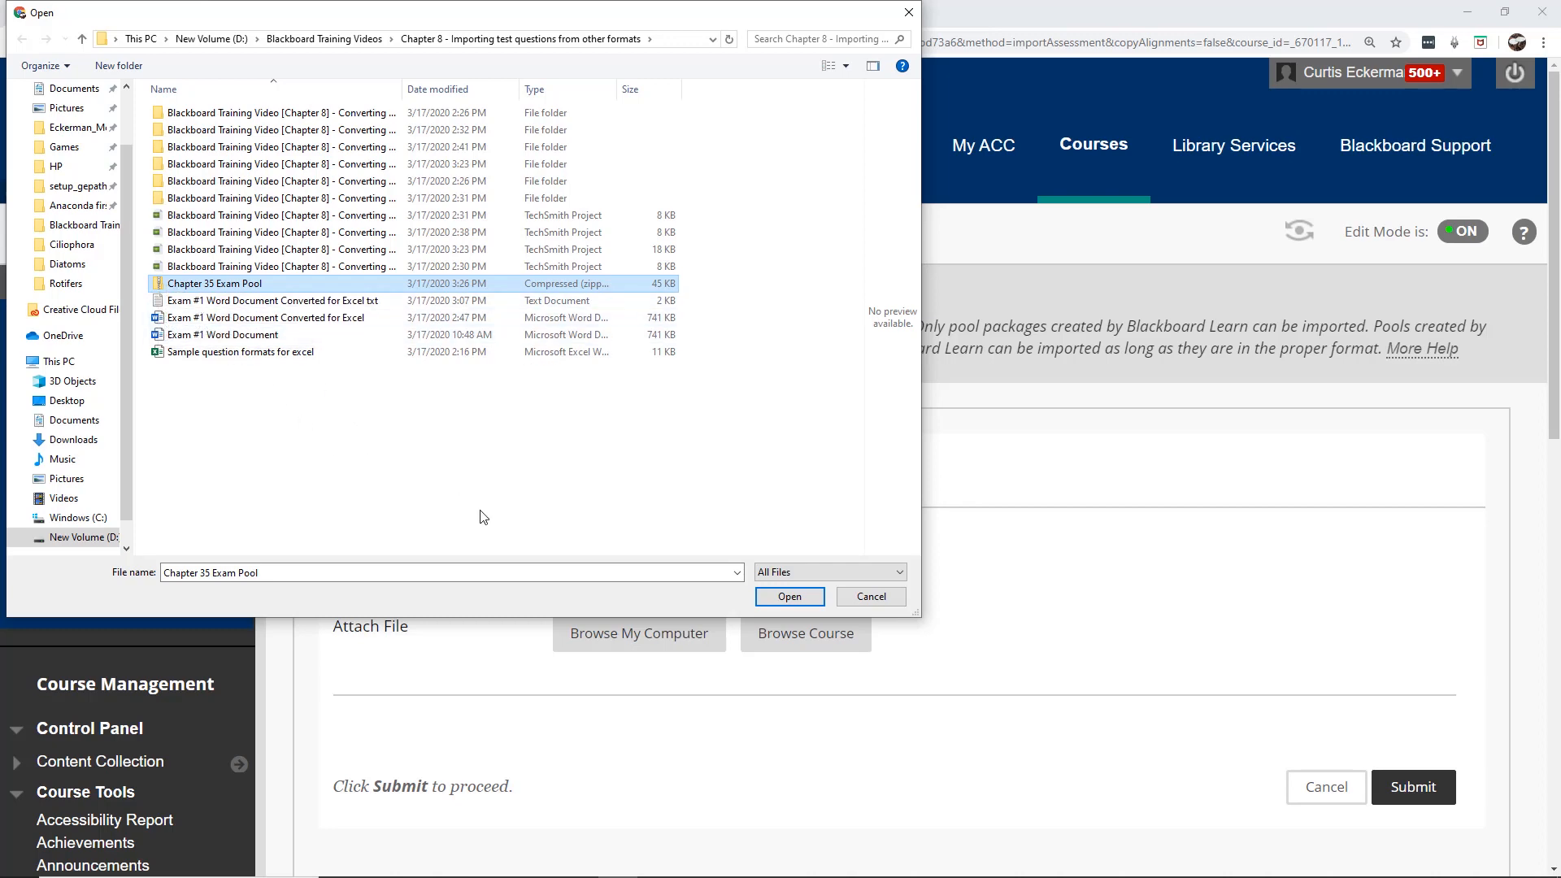
click(782, 597)
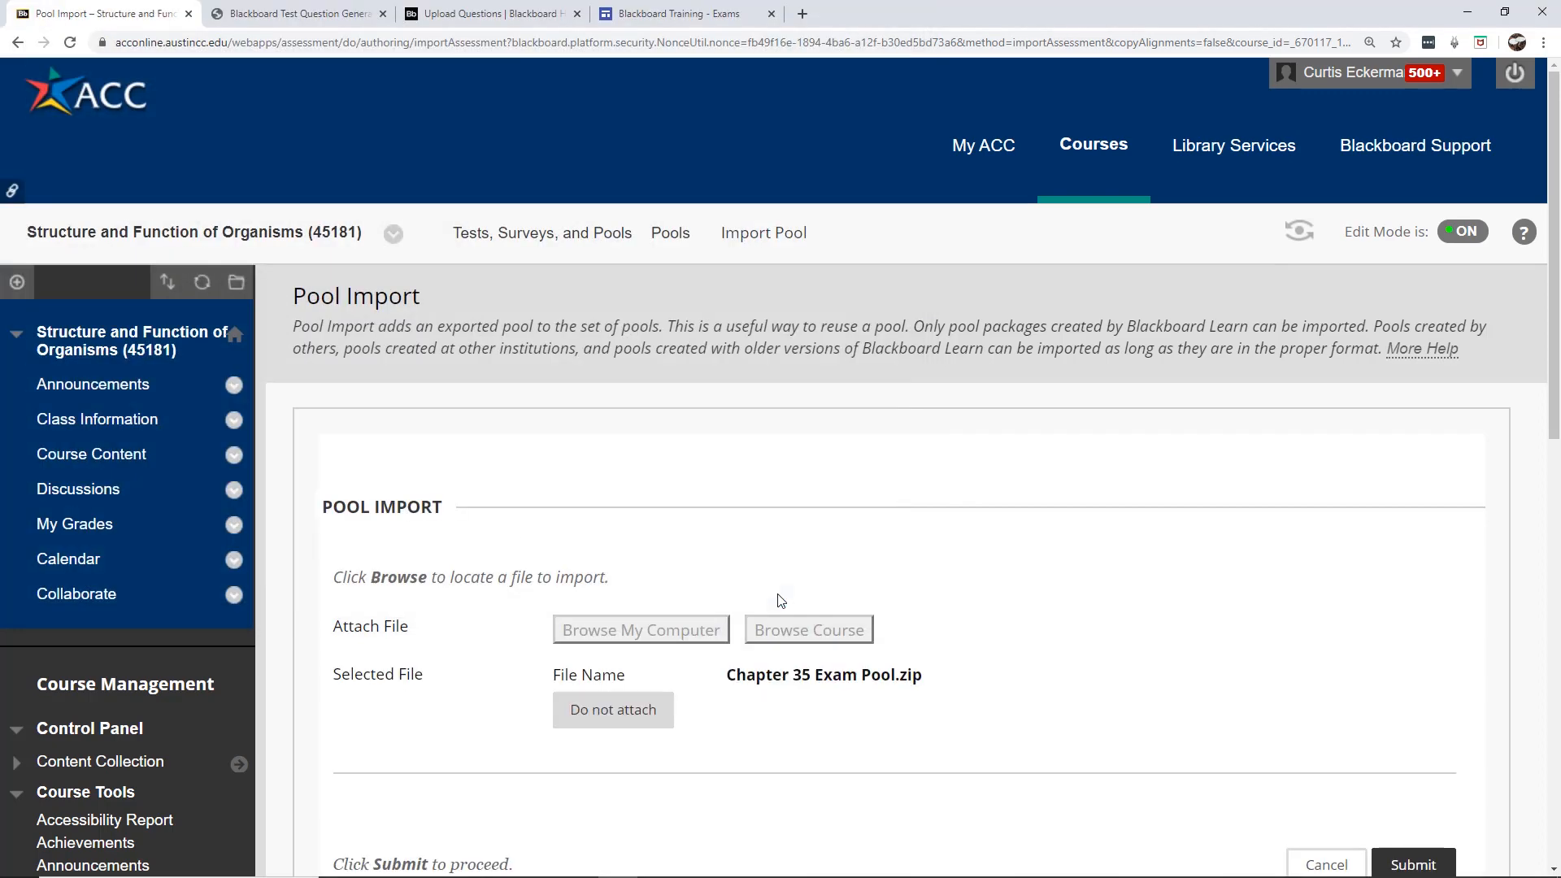
scroll(1158, 607, down, 6)
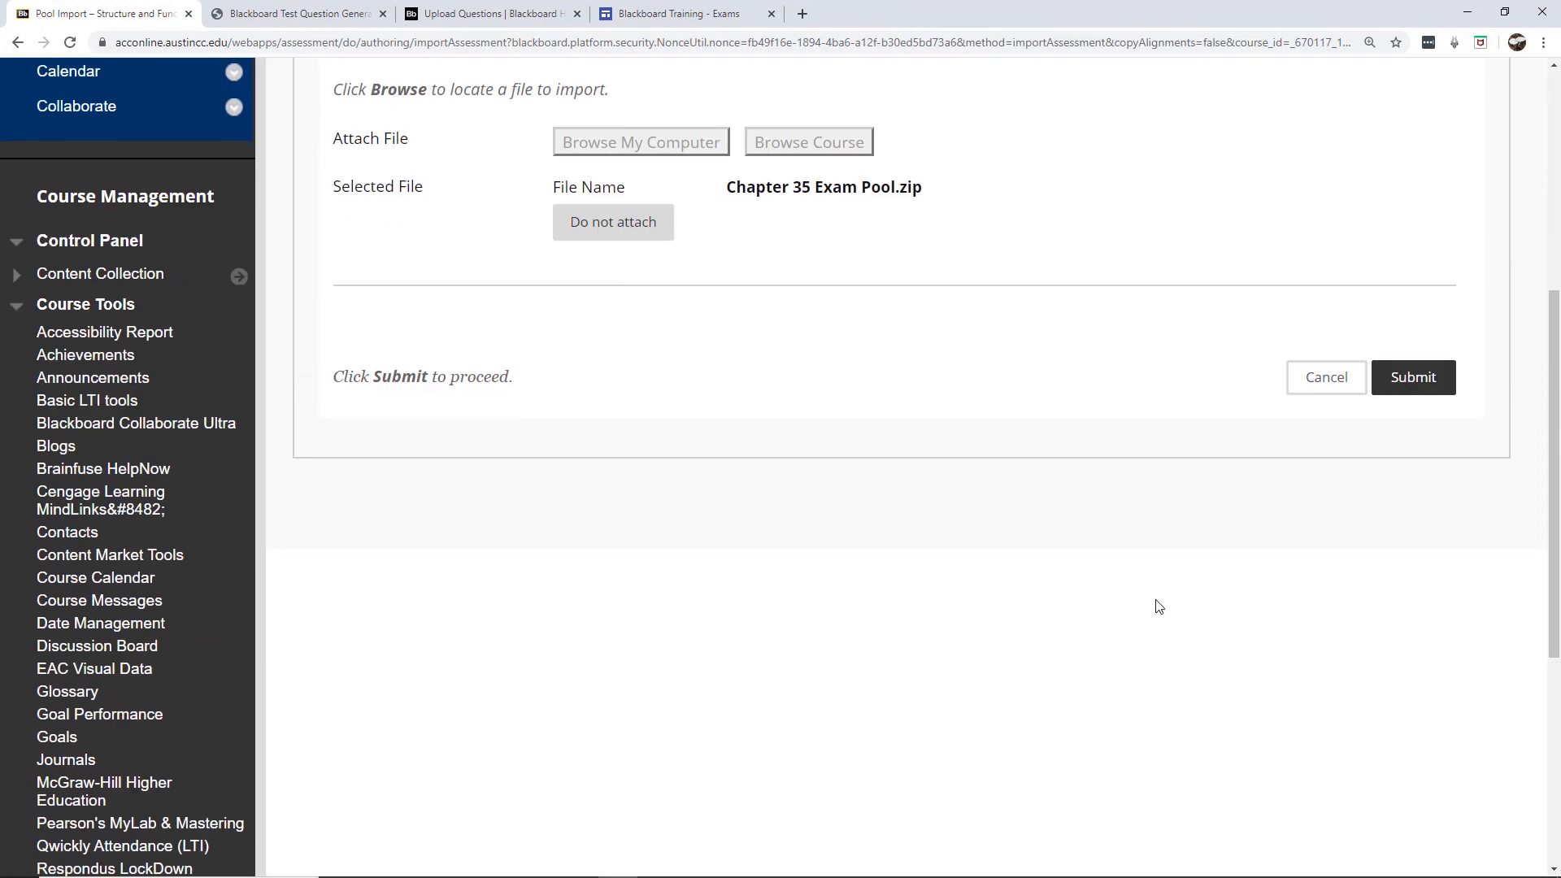
click(1447, 384)
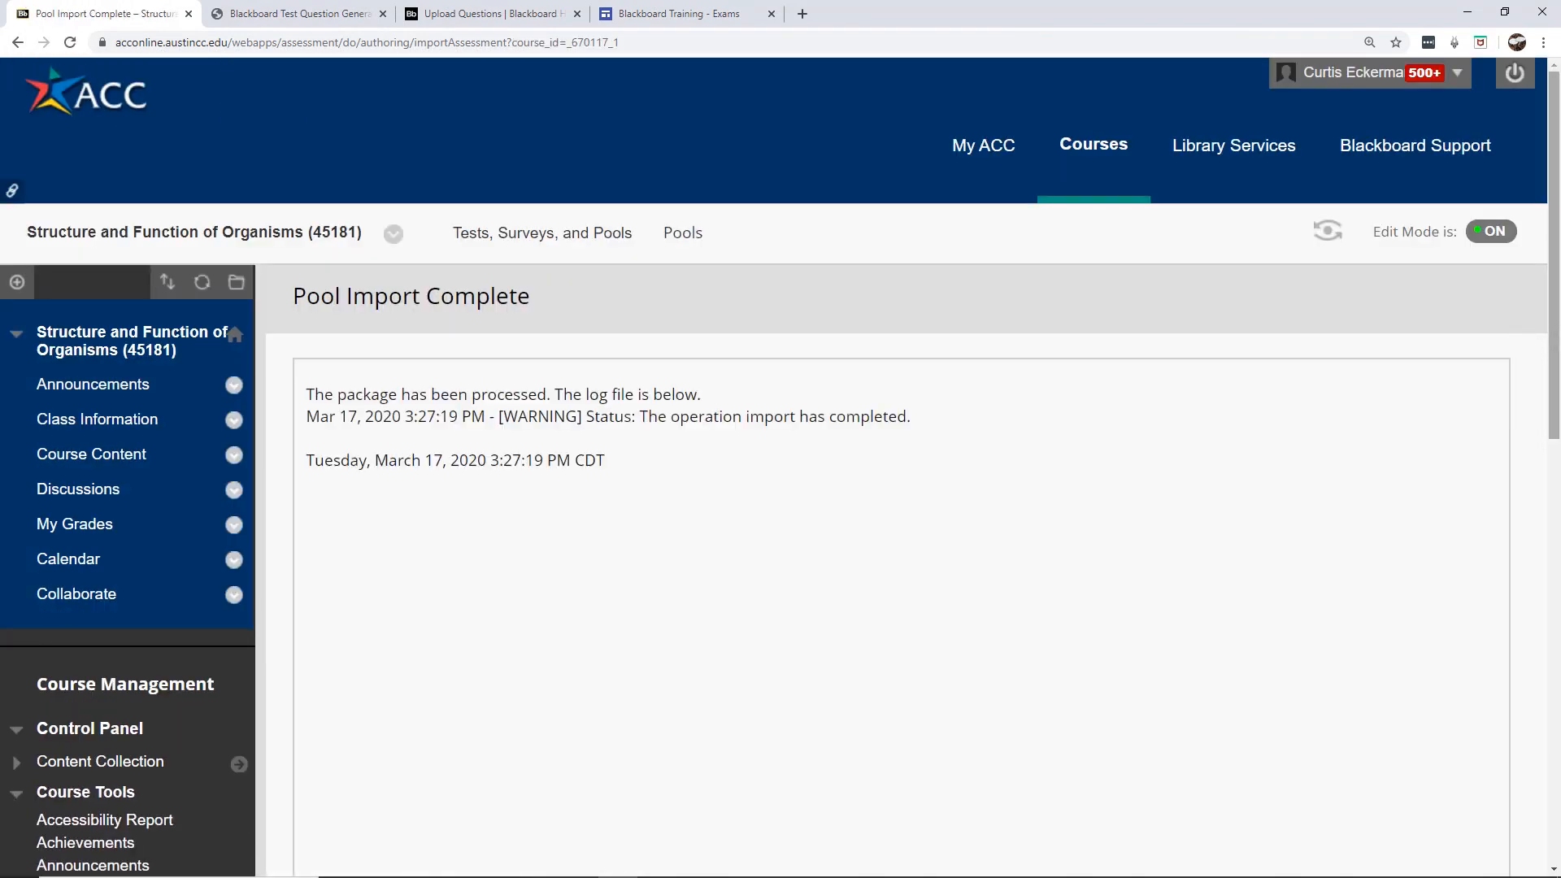
drag(1555, 204, 1555, 343)
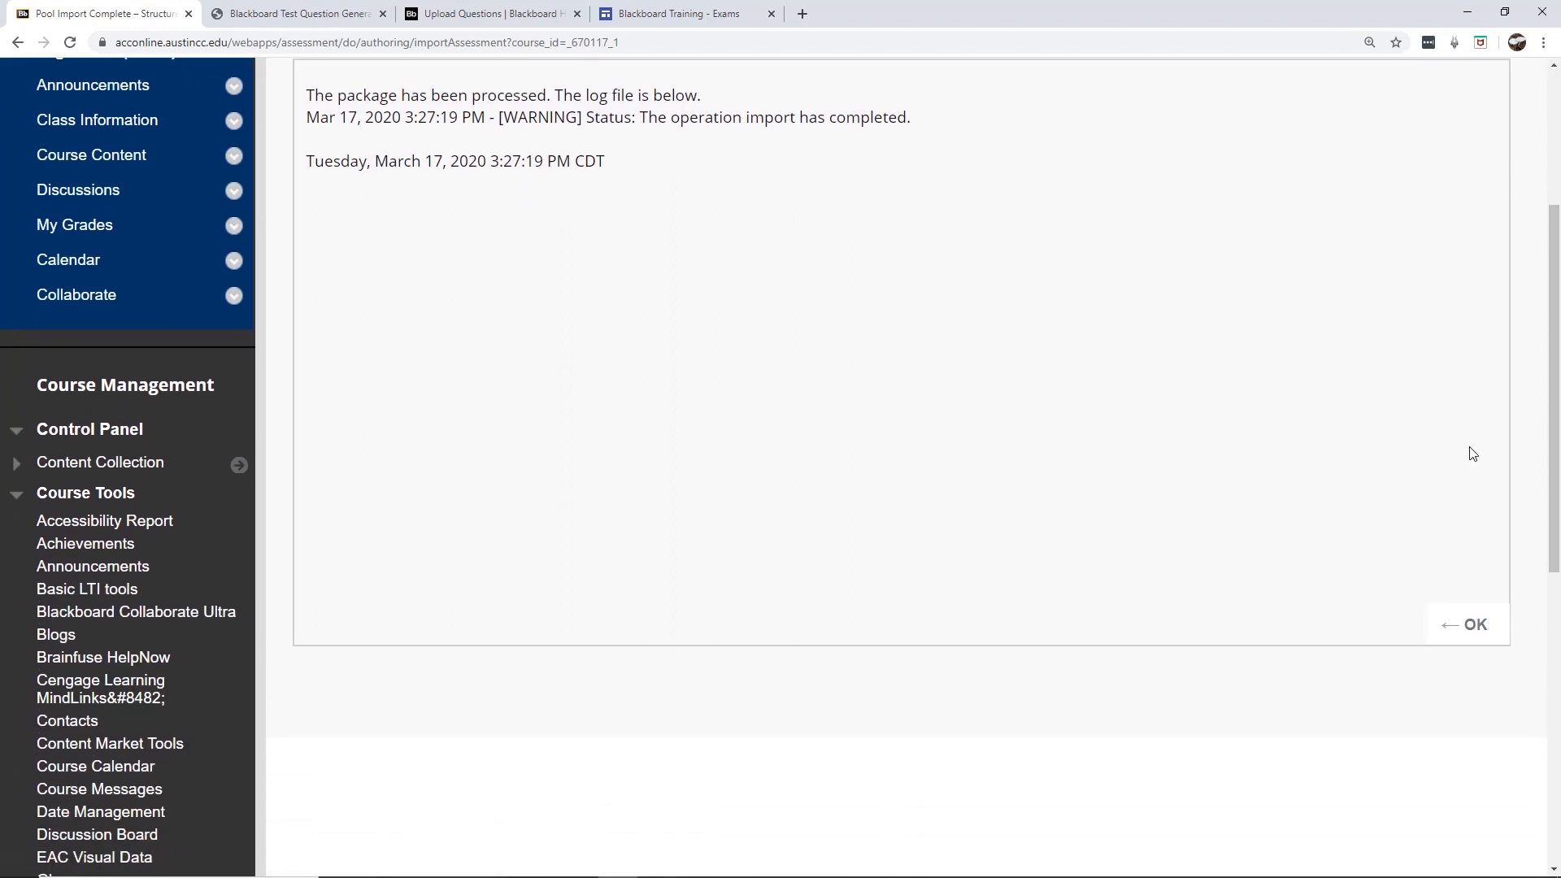
click(1475, 627)
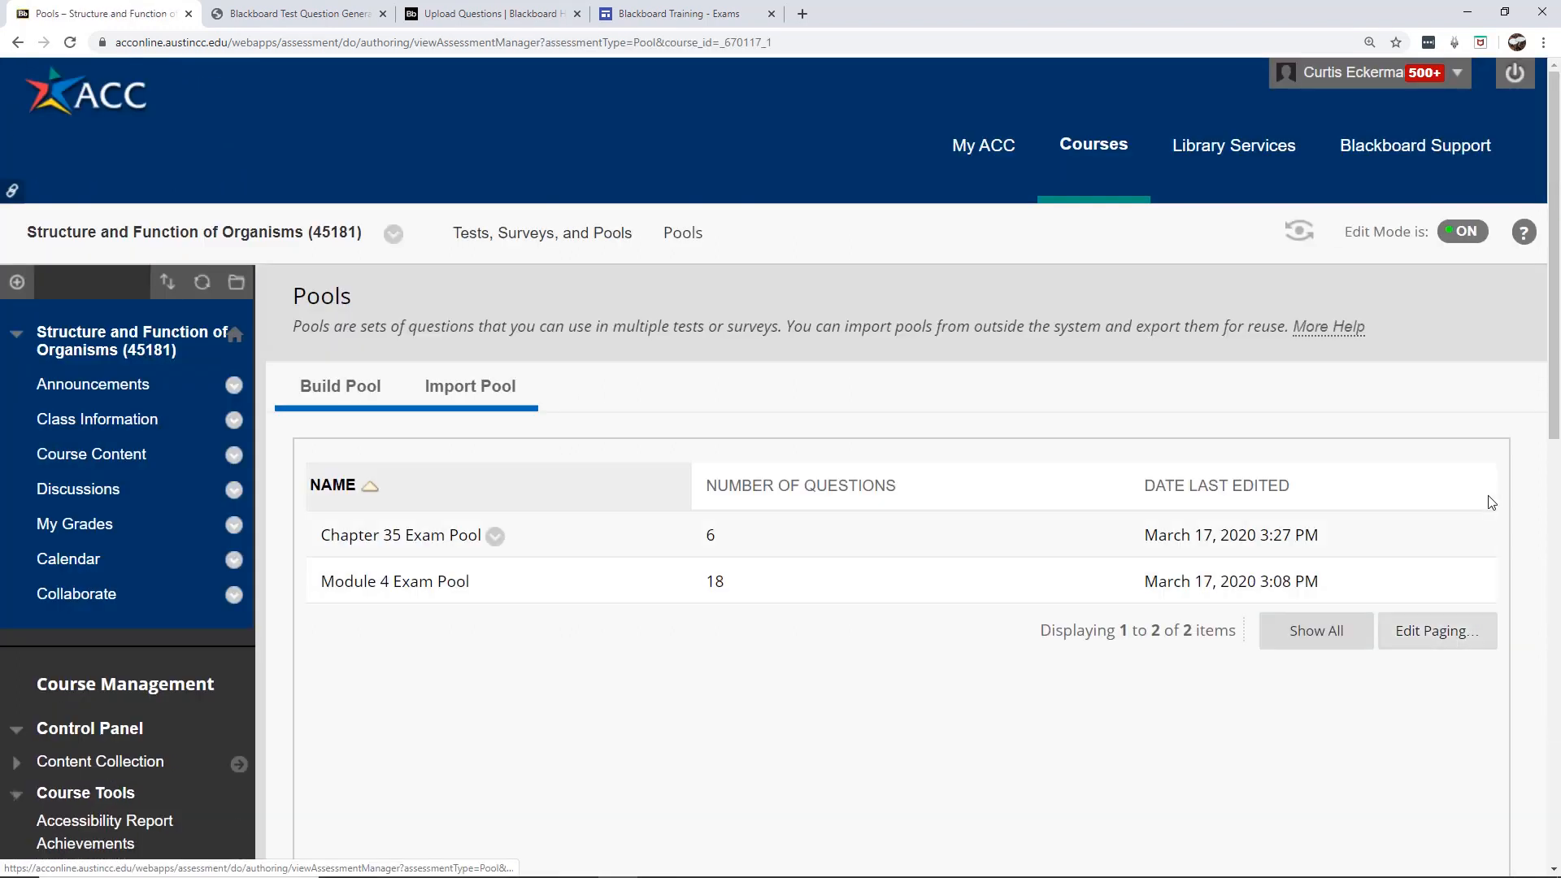
Step: Open the Chapter 35 Exam Pool for editing and view its list of questions
click(495, 538)
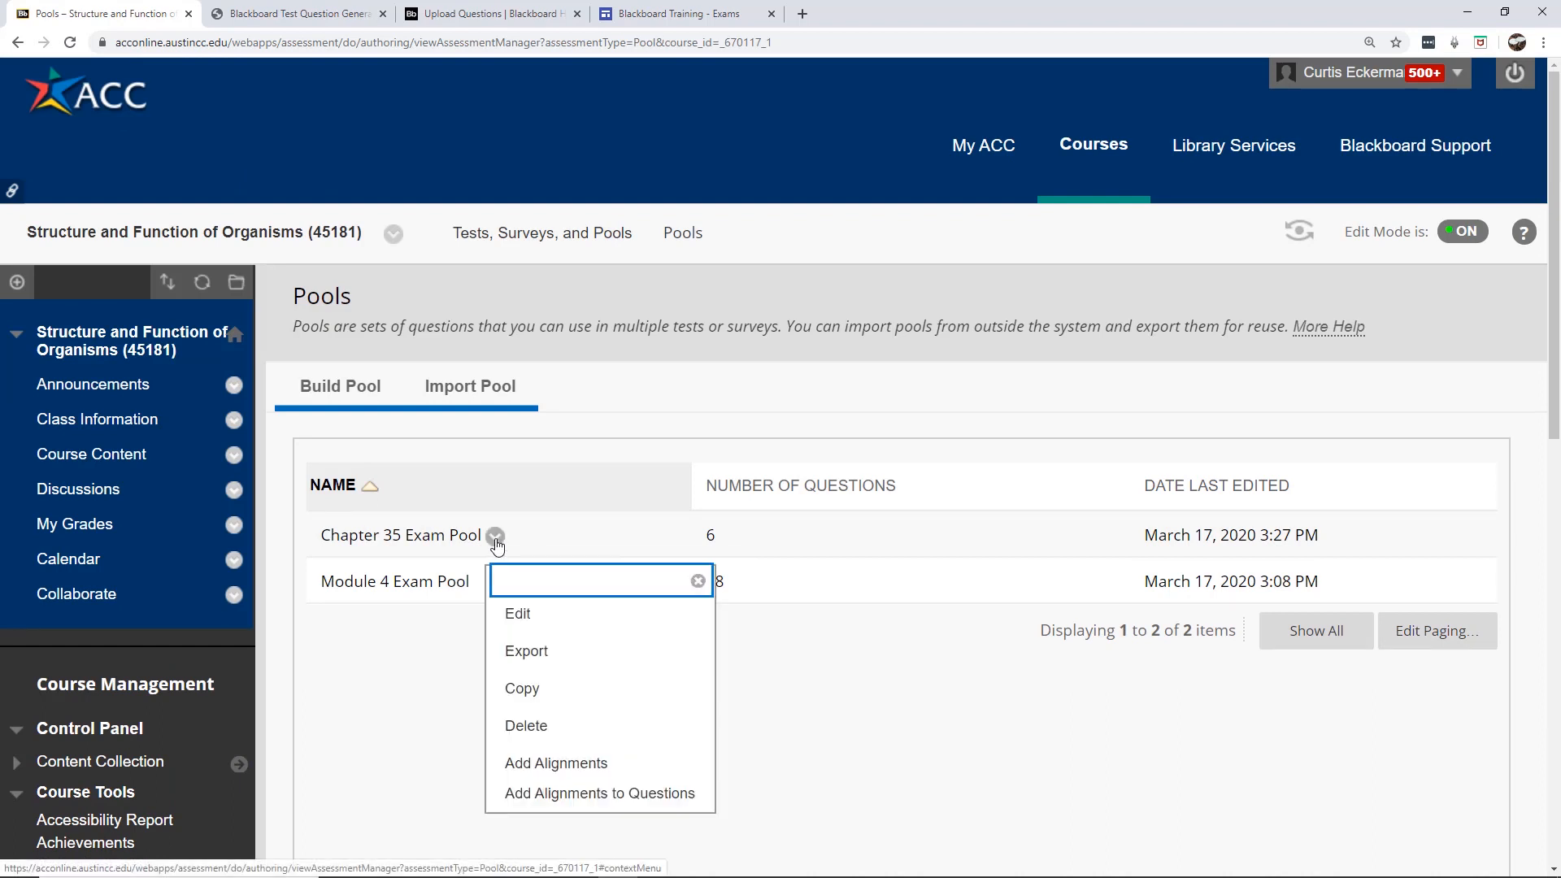
click(513, 616)
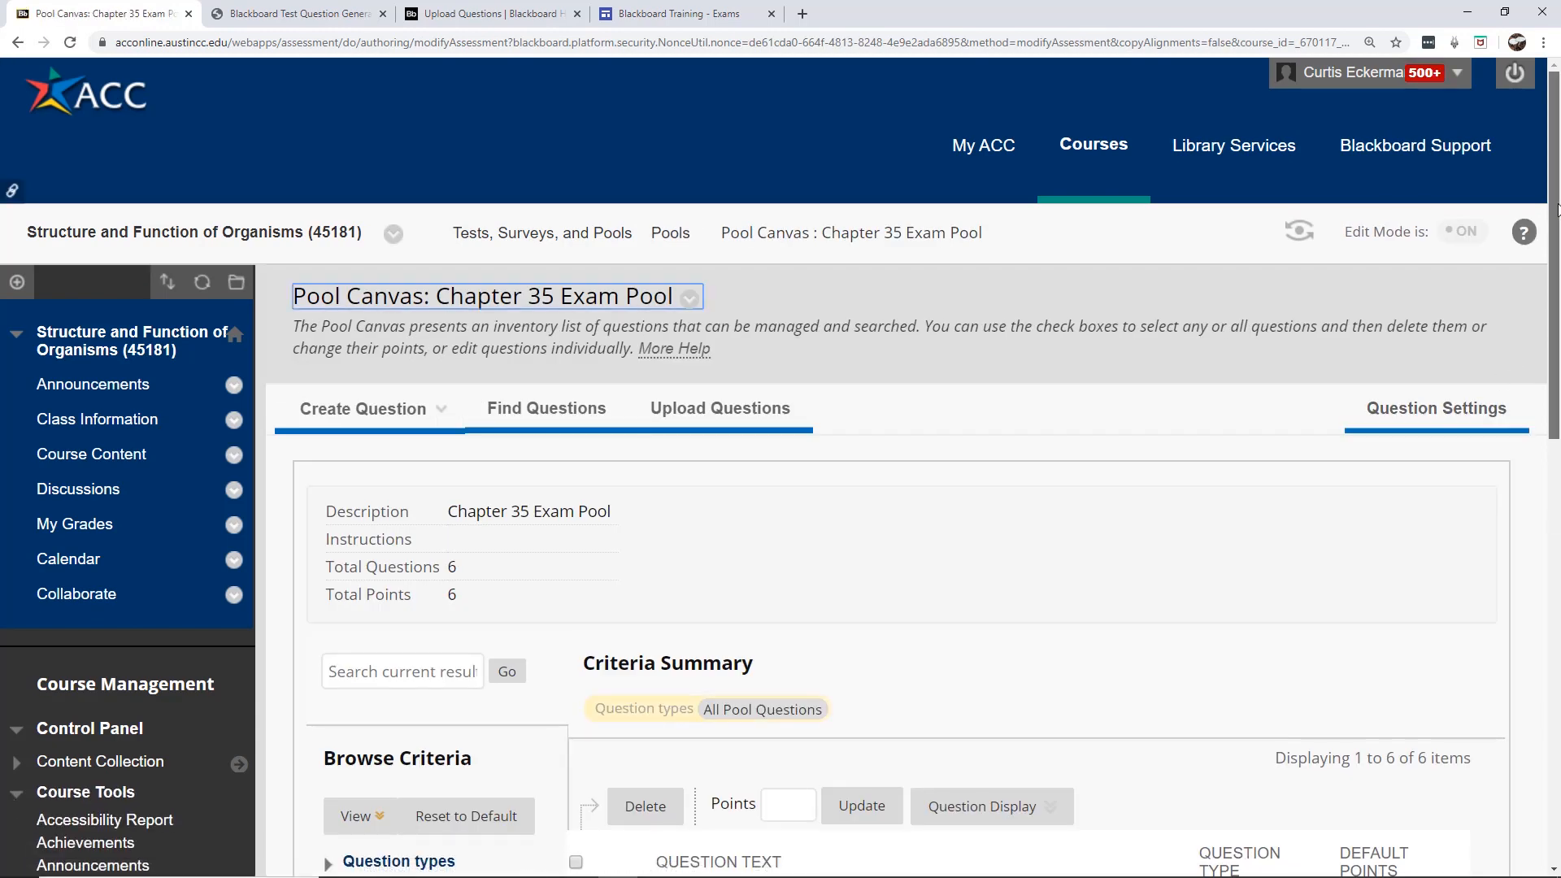
drag(1557, 210, 1557, 457)
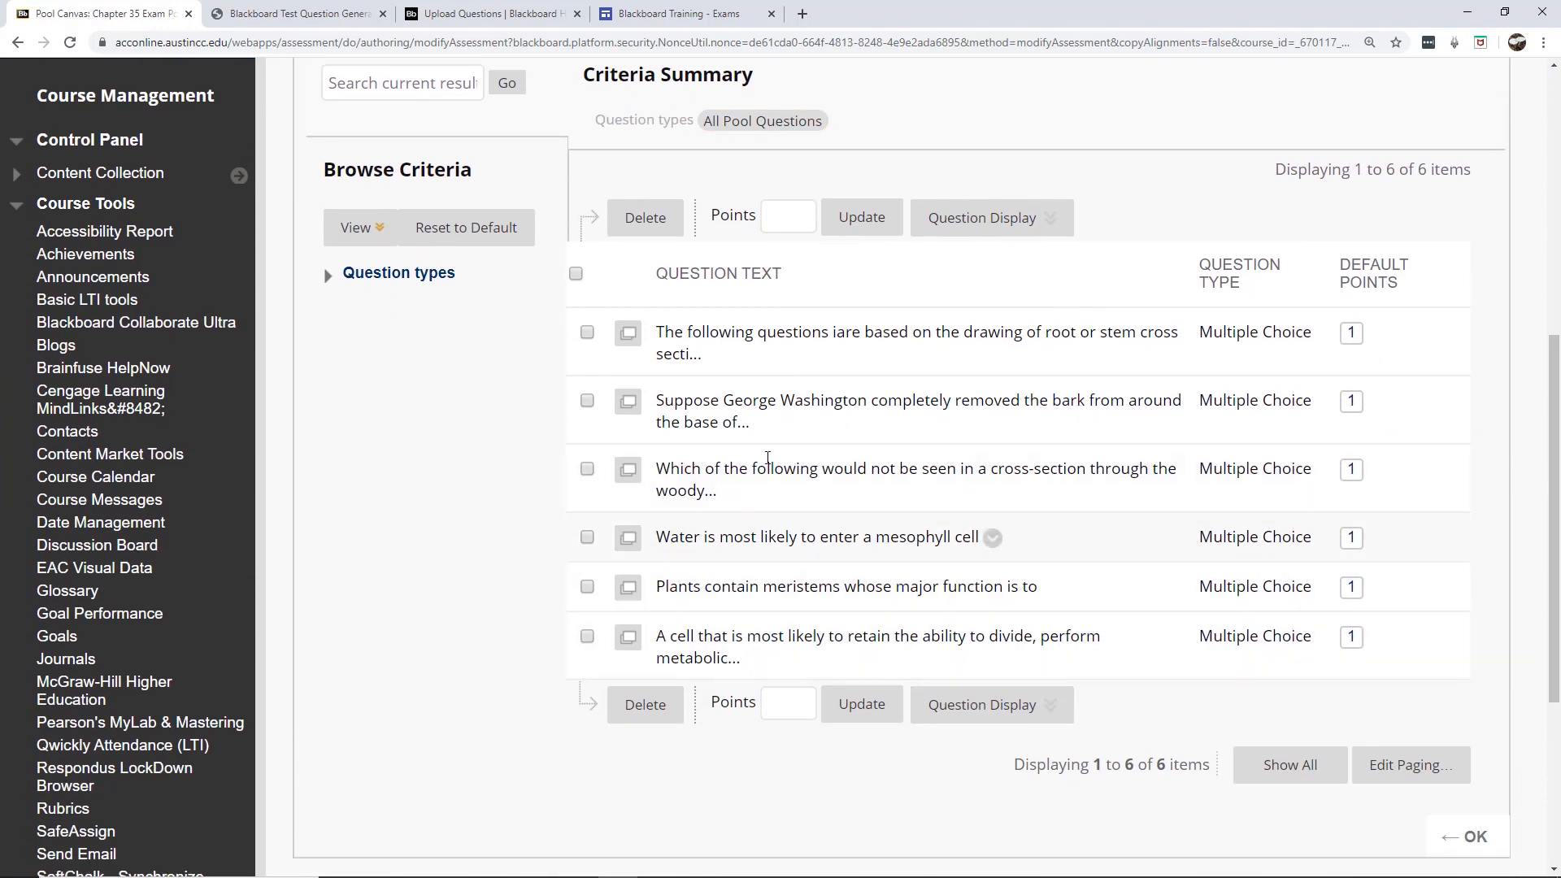
Step: Preview the pool's Figure 35.2 monocot stem question and its cherry tree bark question, checking images and marked answers
click(628, 334)
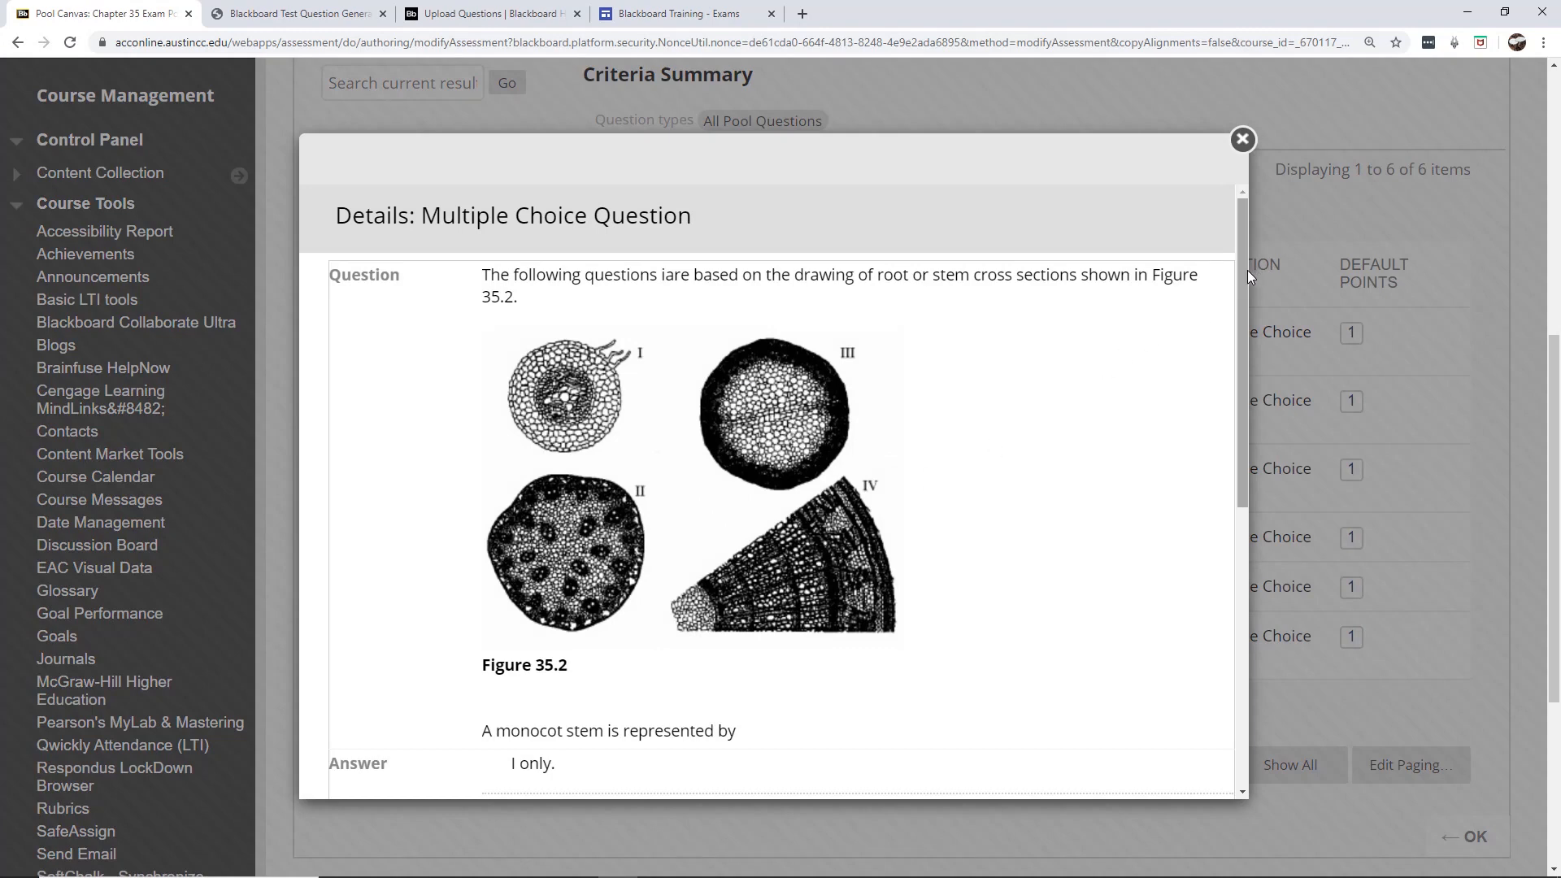
mouse_move(1247, 270)
mouse_down()
mouse_move(1263, 413)
mouse_move(1257, 283)
mouse_up()
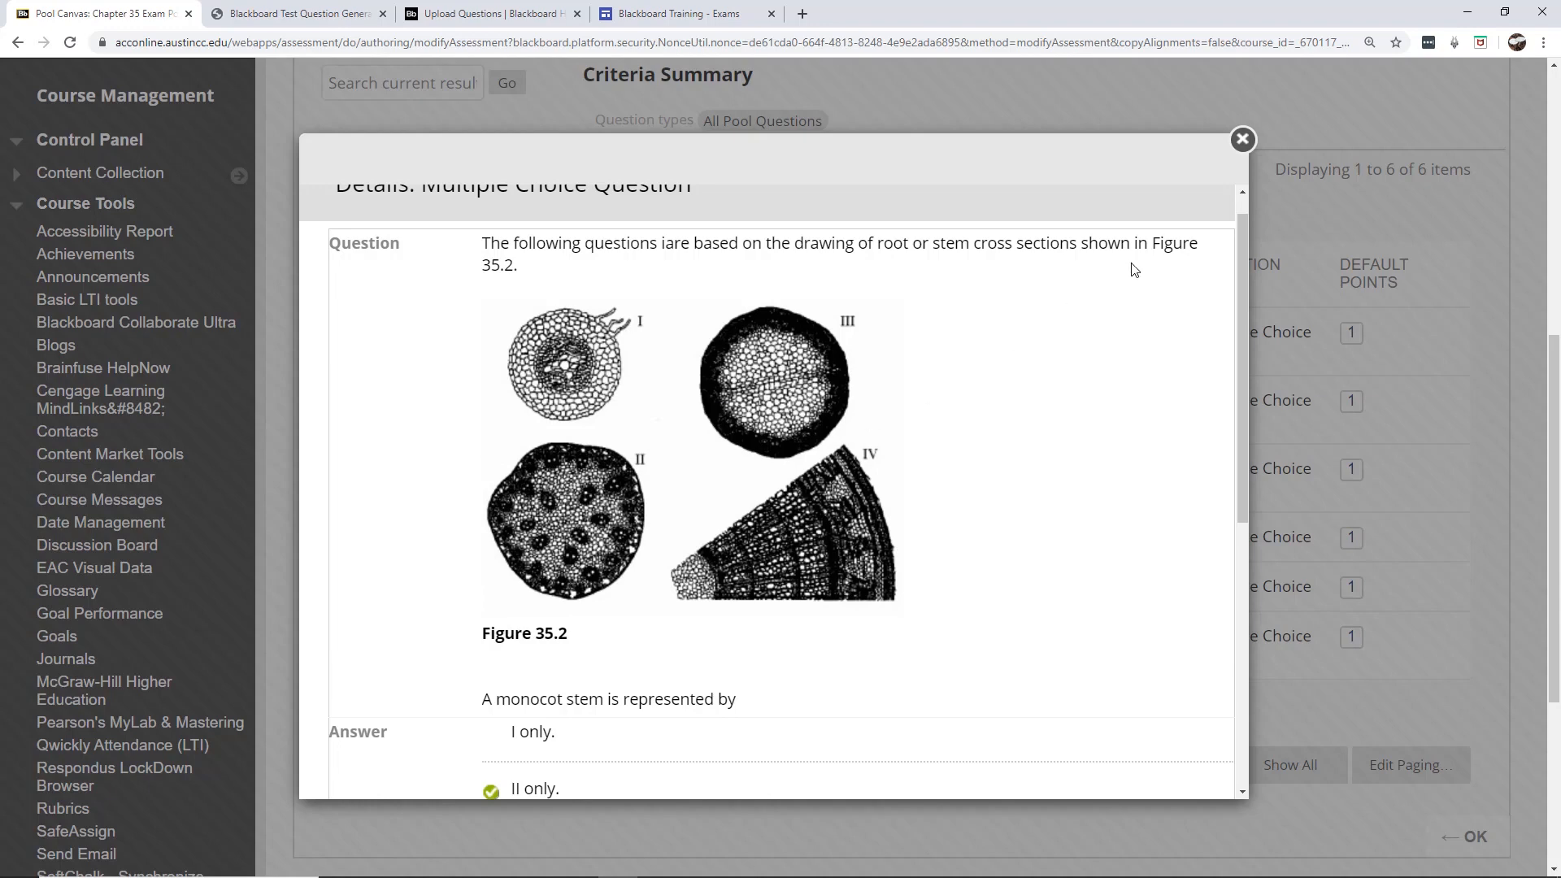
click(1242, 140)
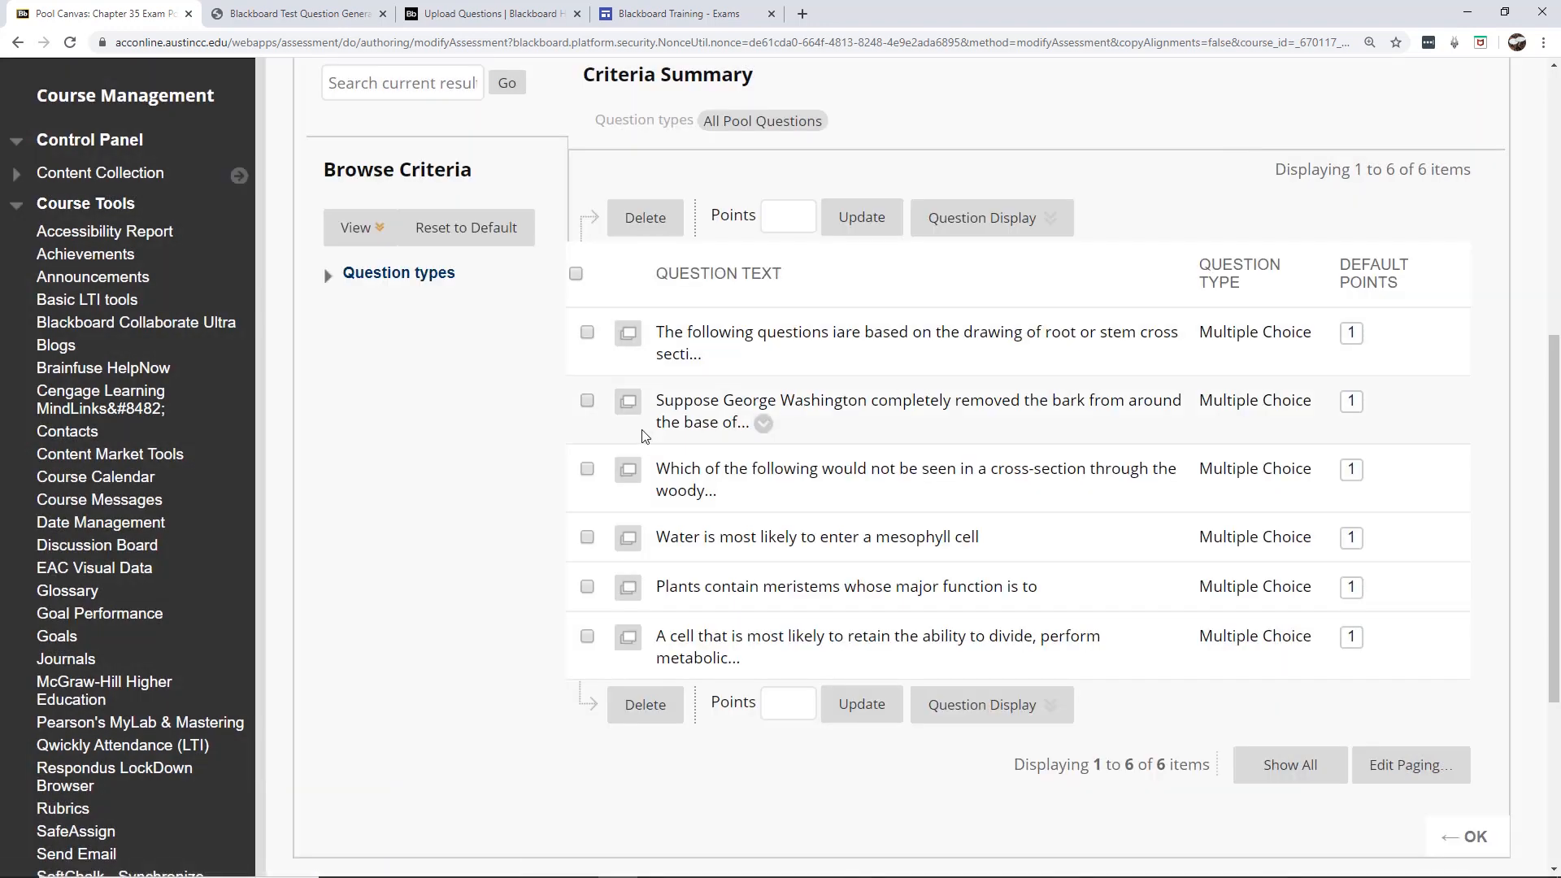
click(628, 403)
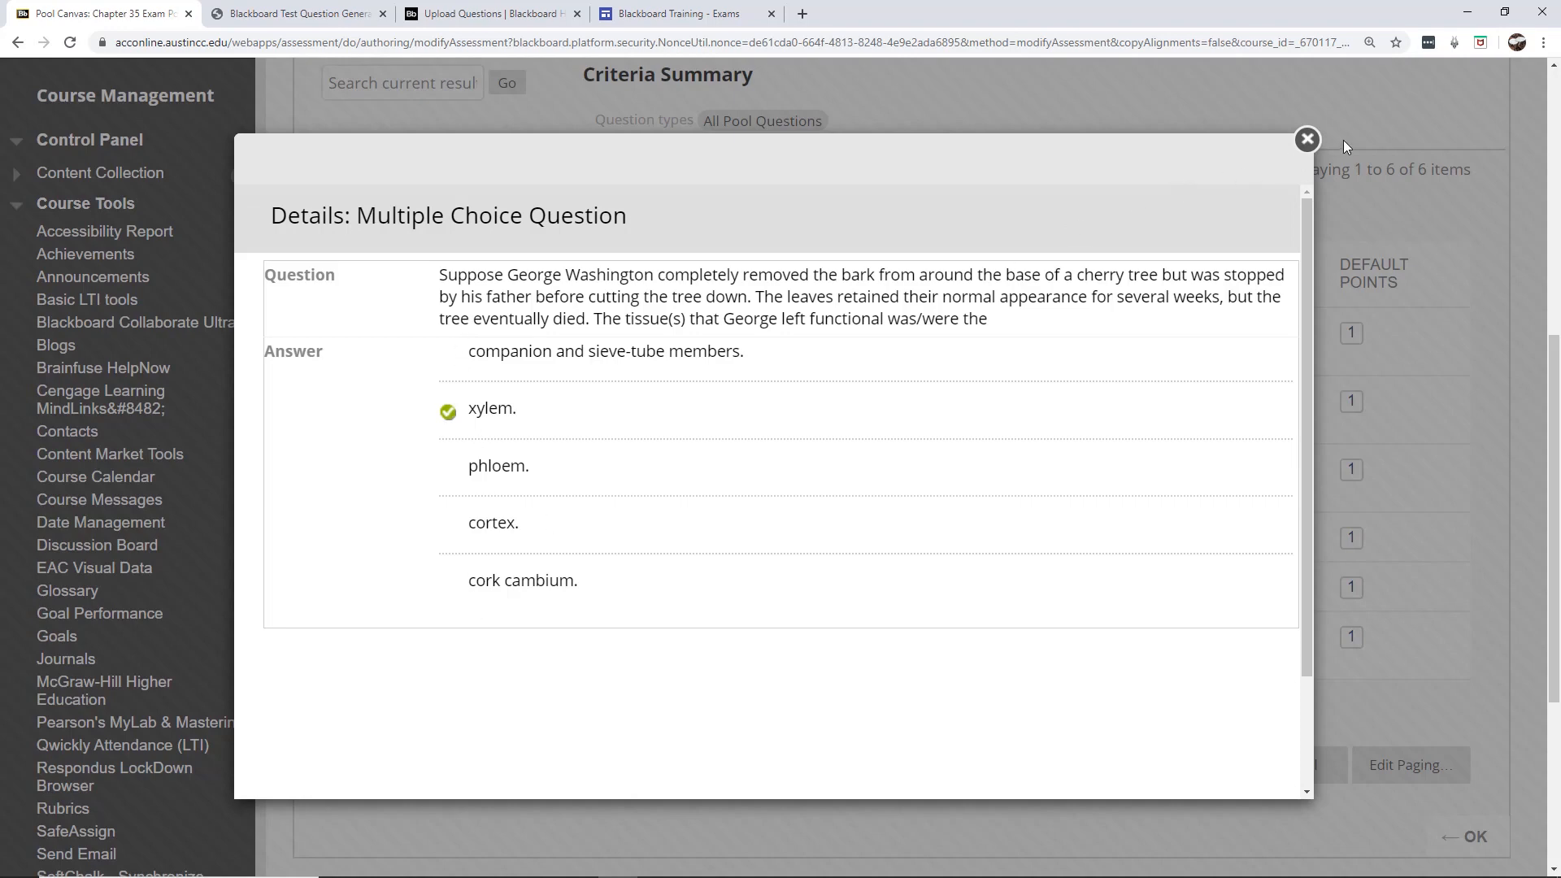
click(1306, 139)
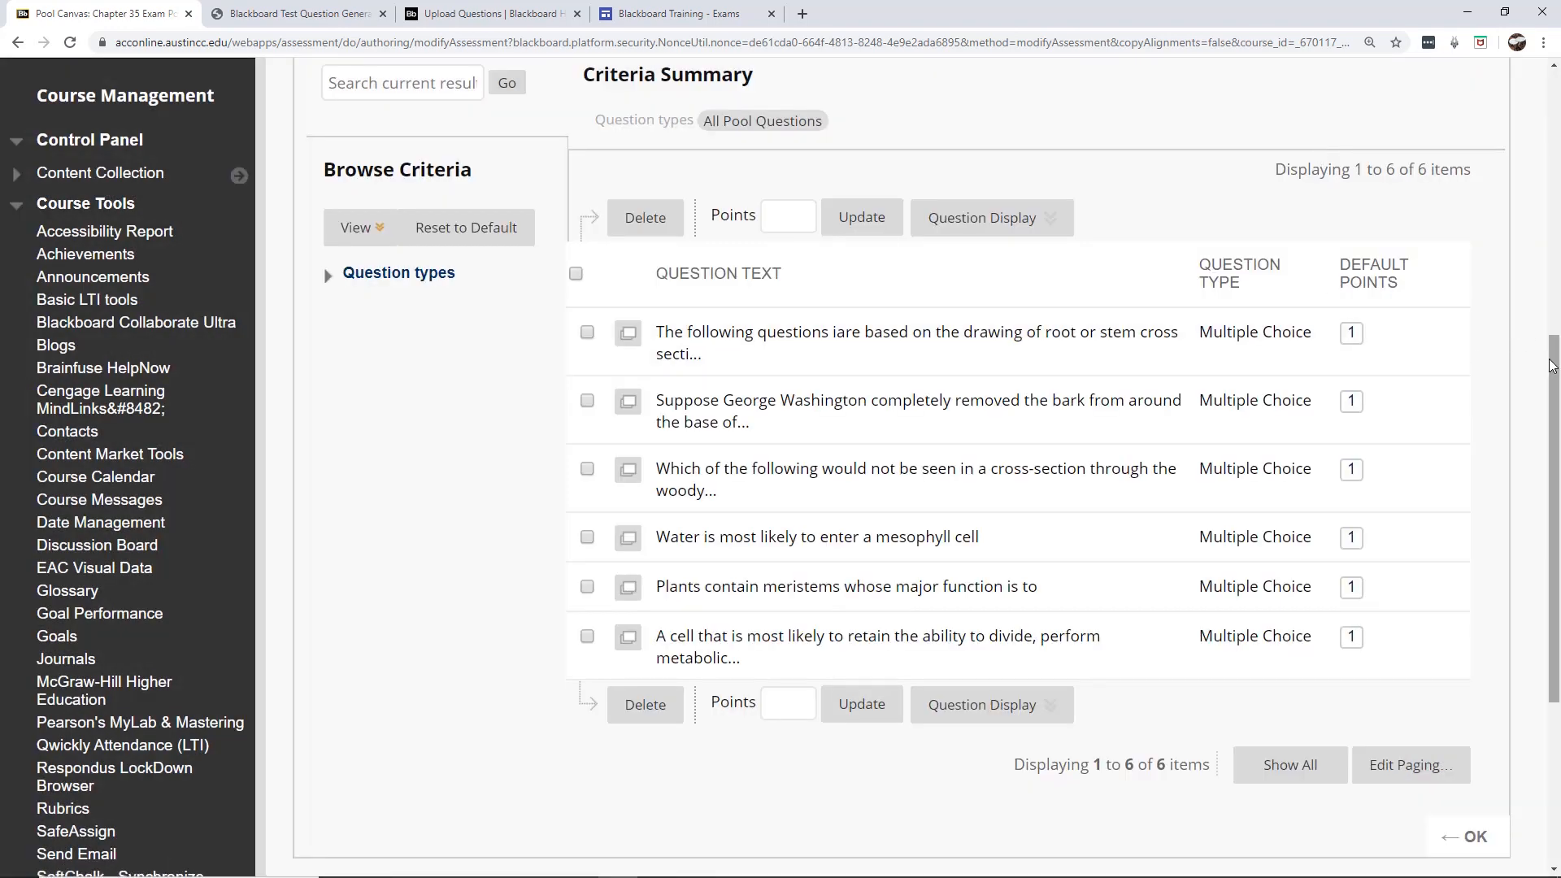
scroll(1551, 366, down, 3)
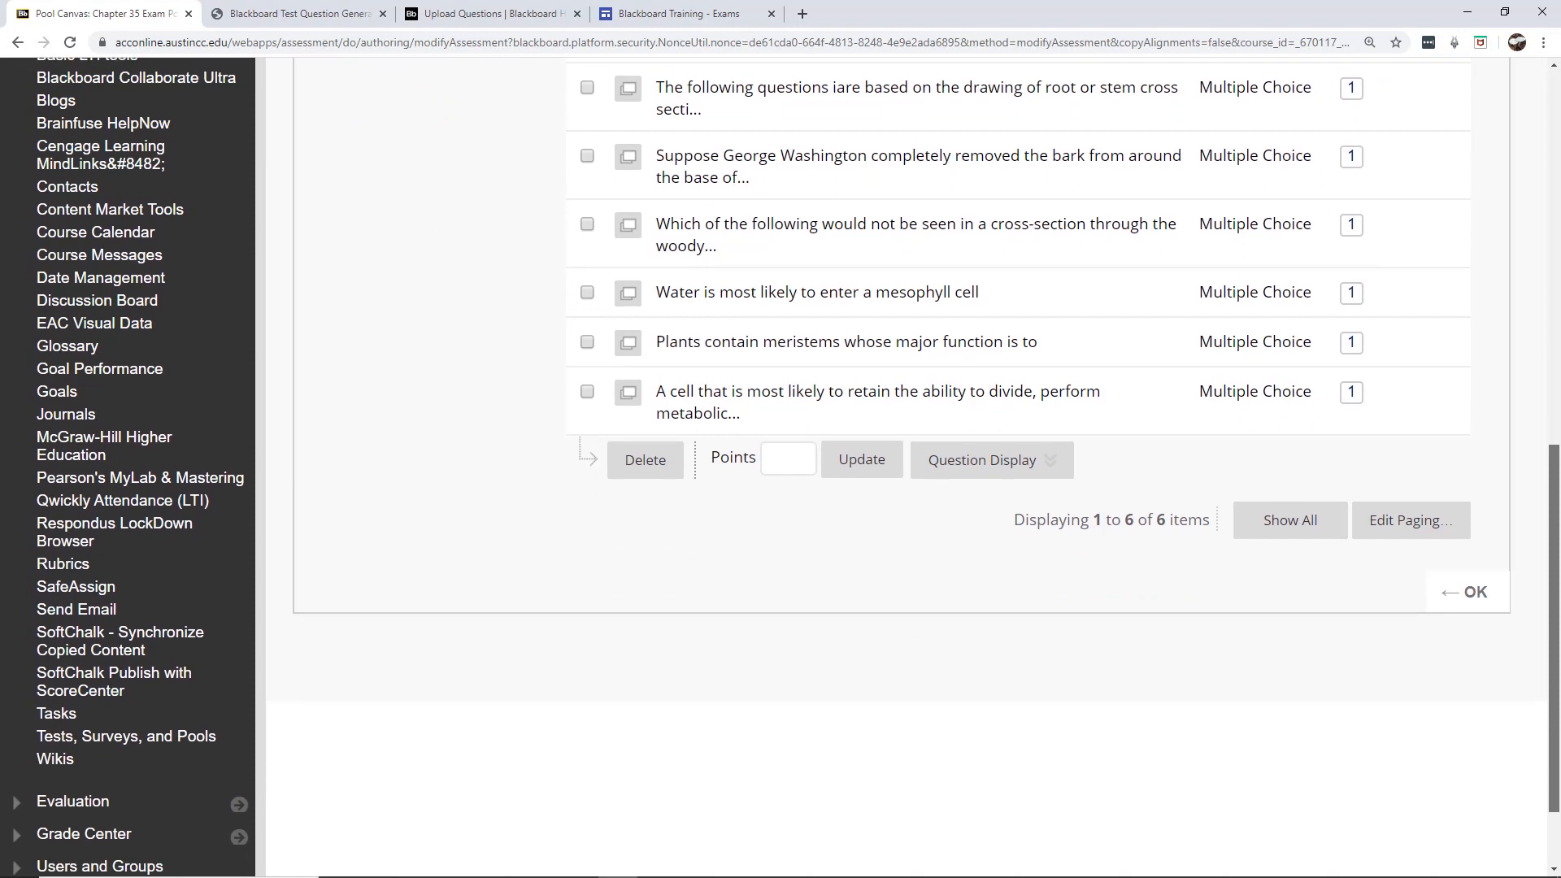
scroll(1551, 411, up, 2)
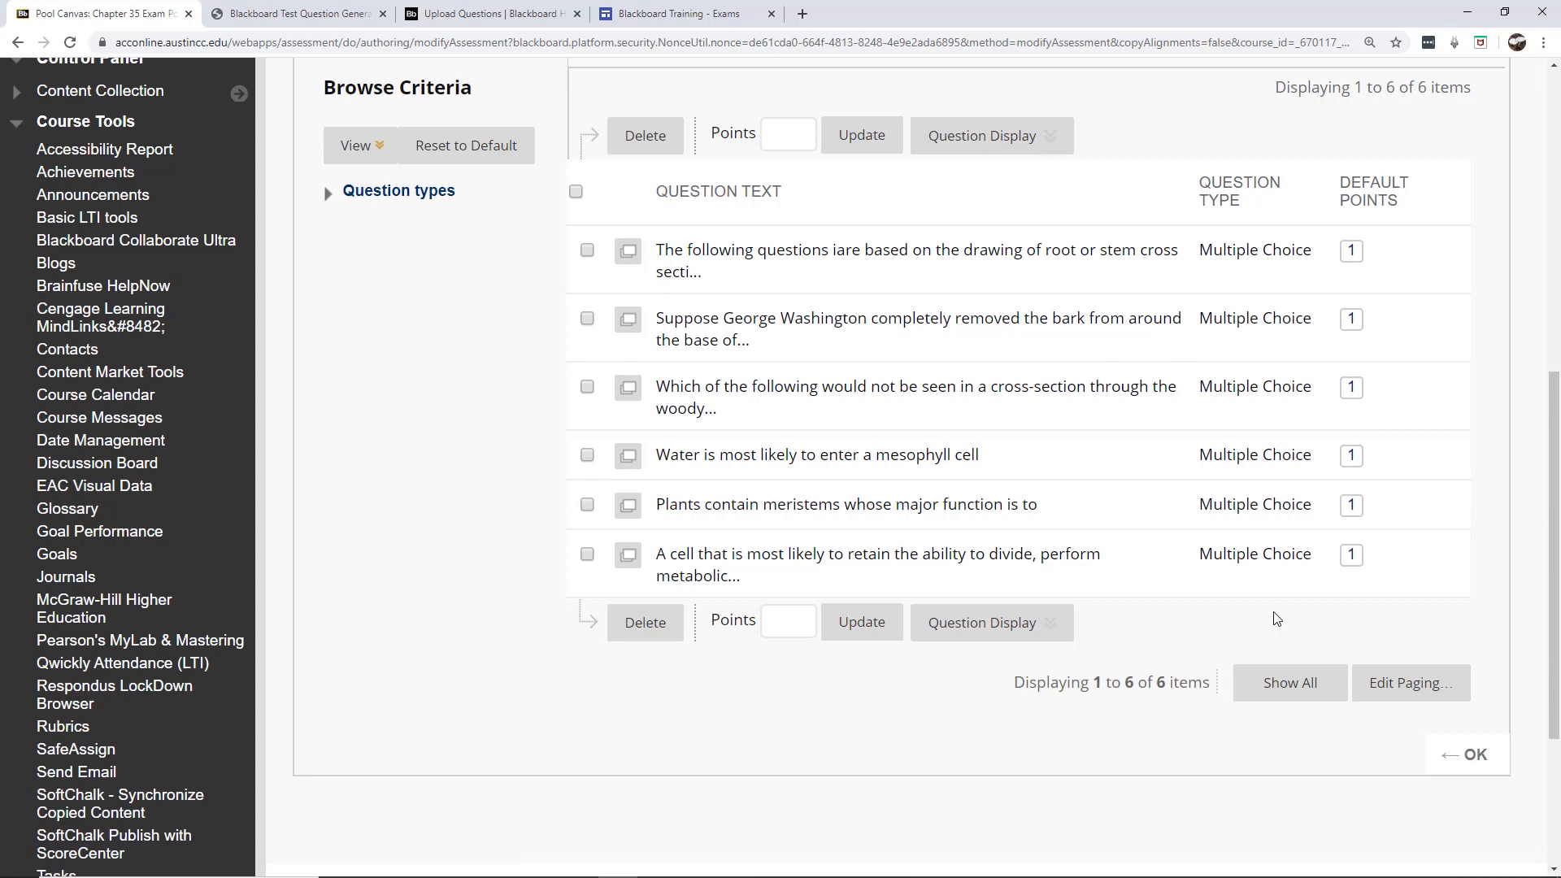
Step: Finish reviewing the Chapter 35 Exam Pool and return to the course's Pools list
click(1486, 756)
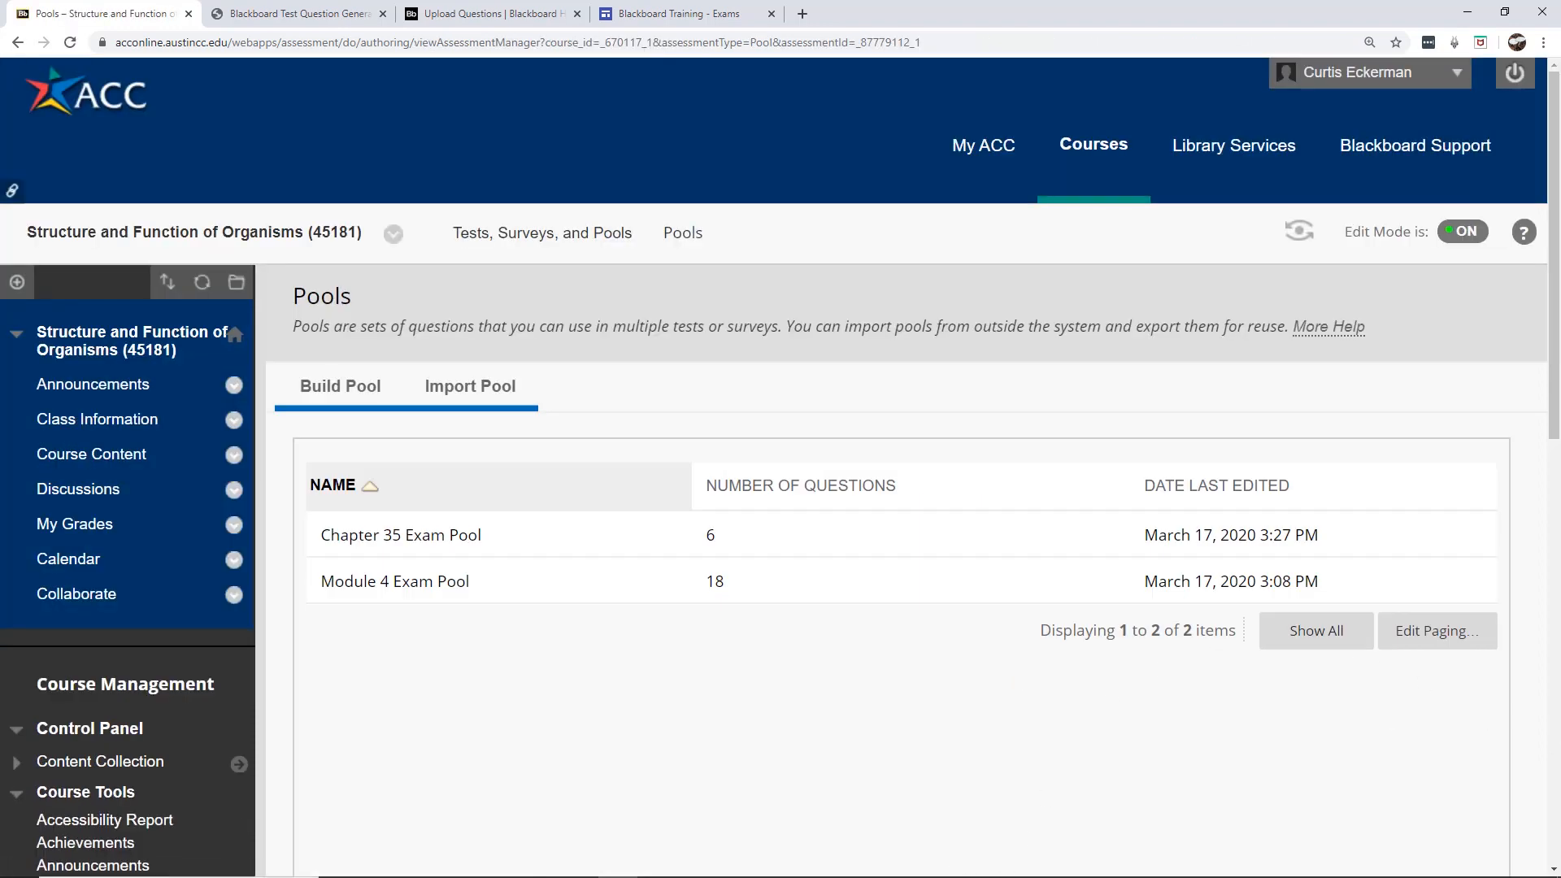
Step: Open Exam #1 Word Document from the training videos folder in File Explorer and hide its formatting marks
mouse_move(856, 877)
mouse_move(679, 872)
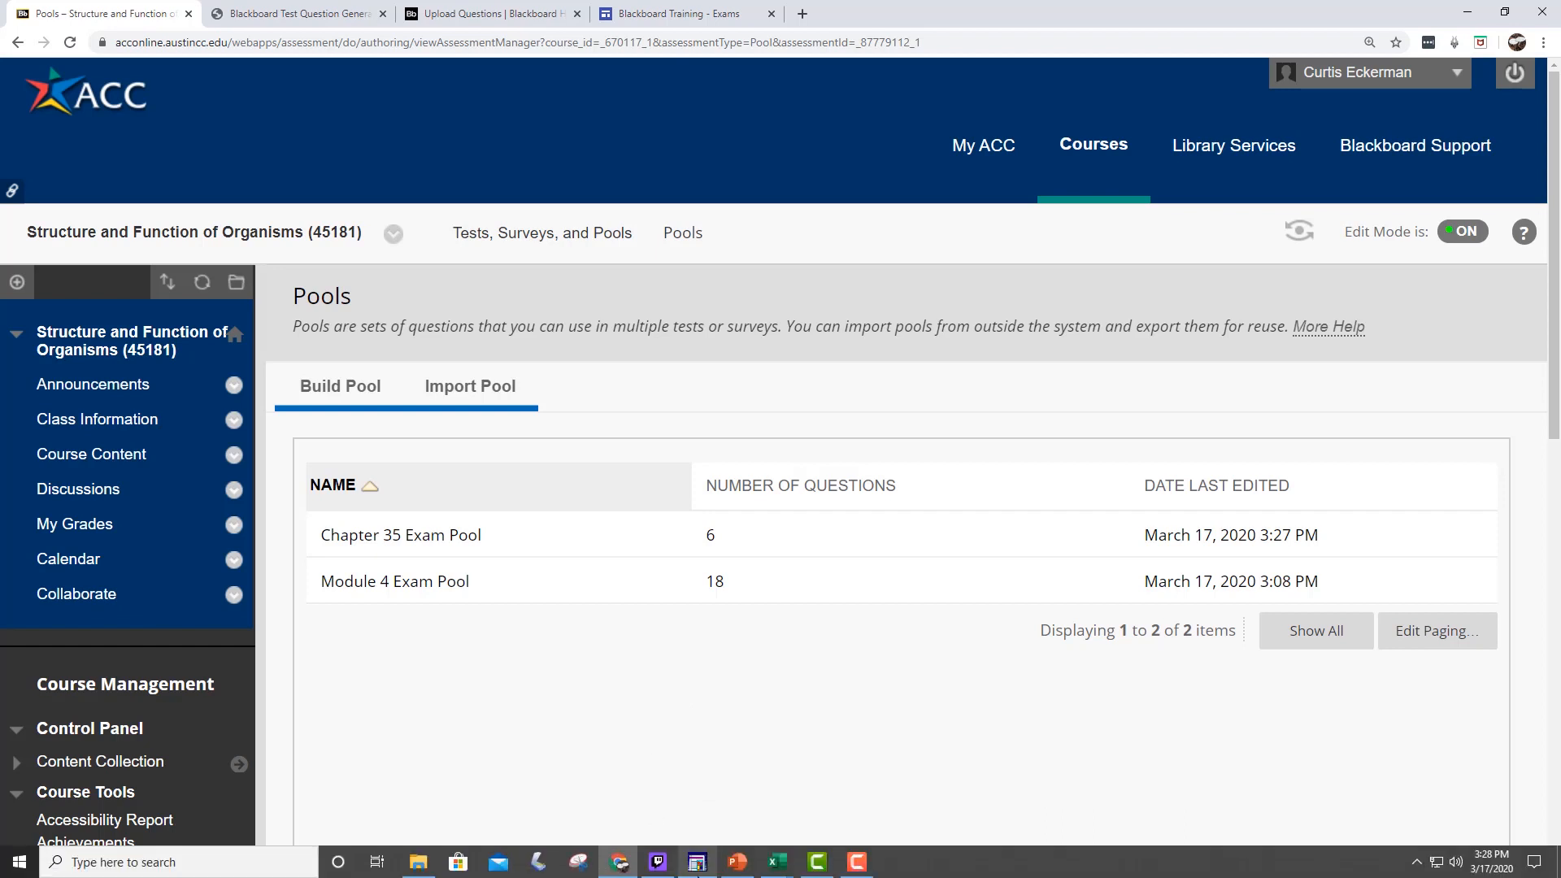
click(418, 861)
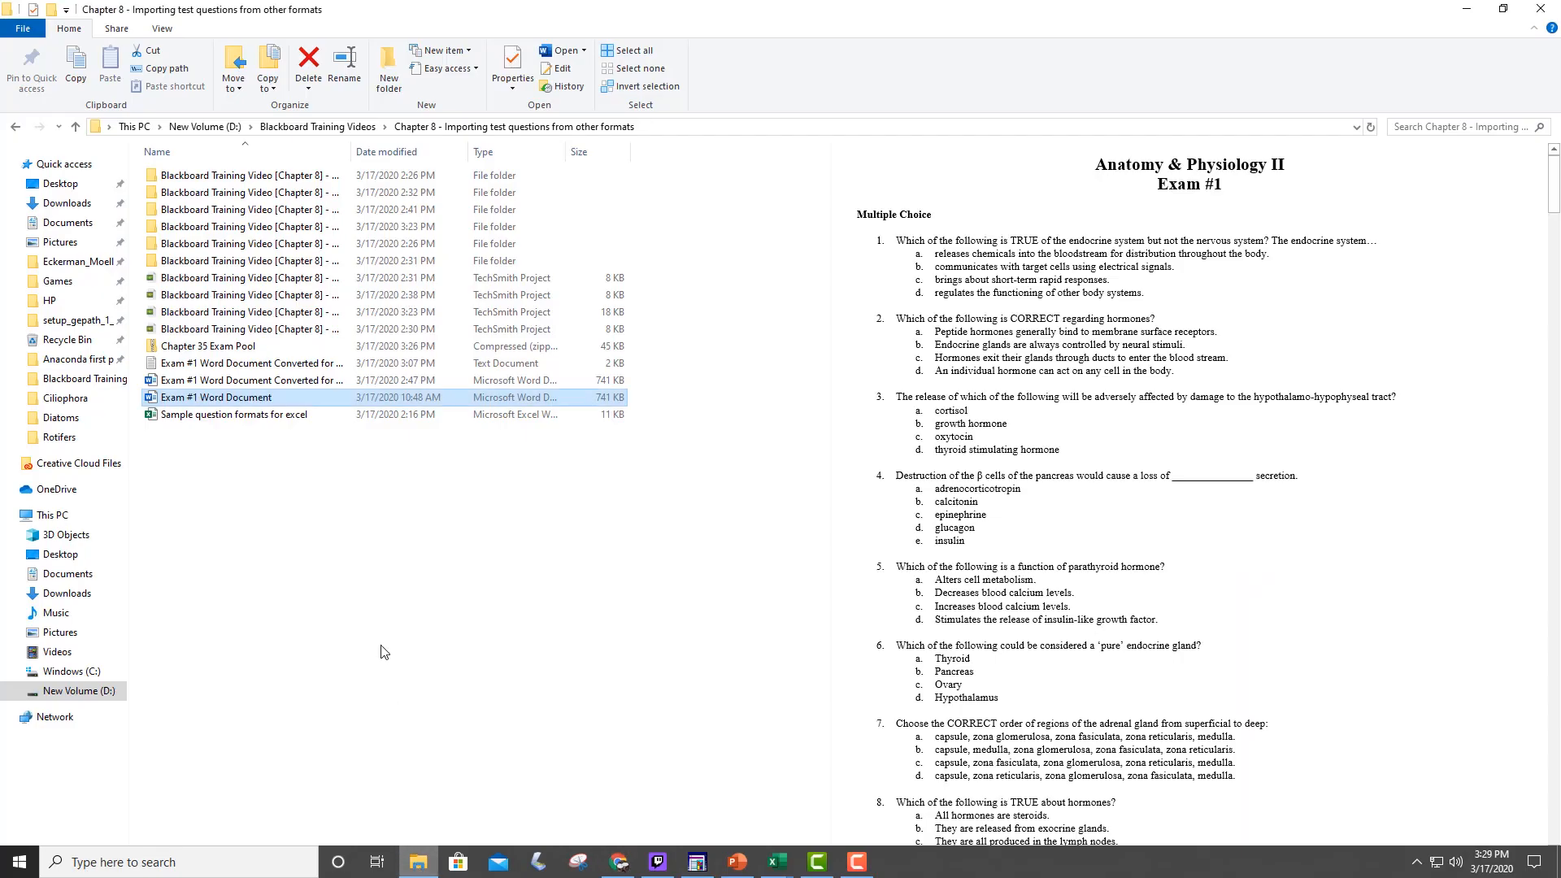
click(249, 400)
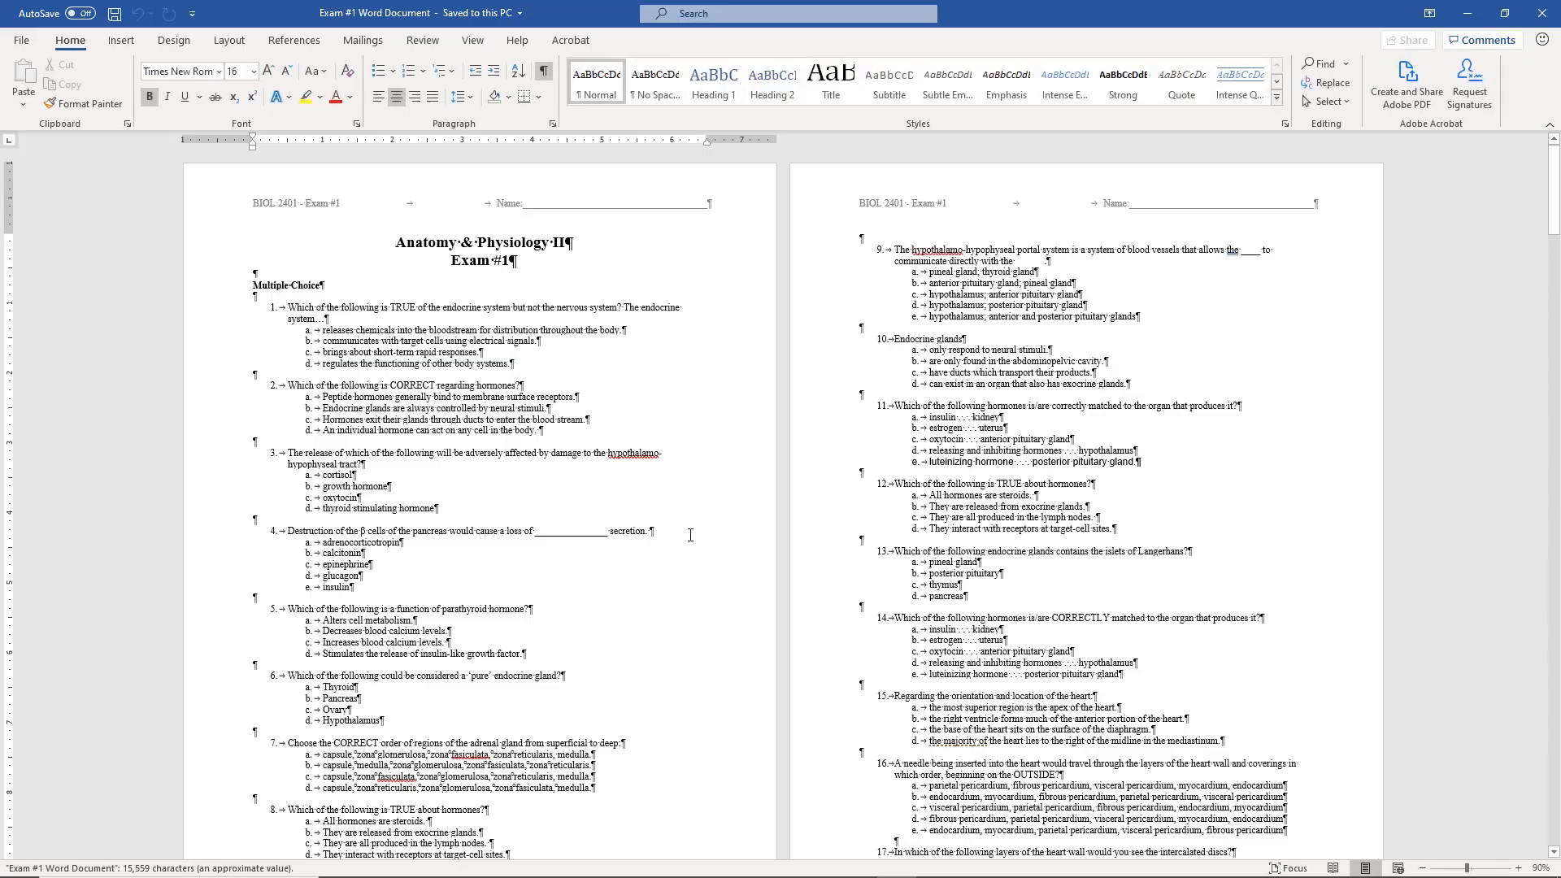
click(544, 71)
click(701, 579)
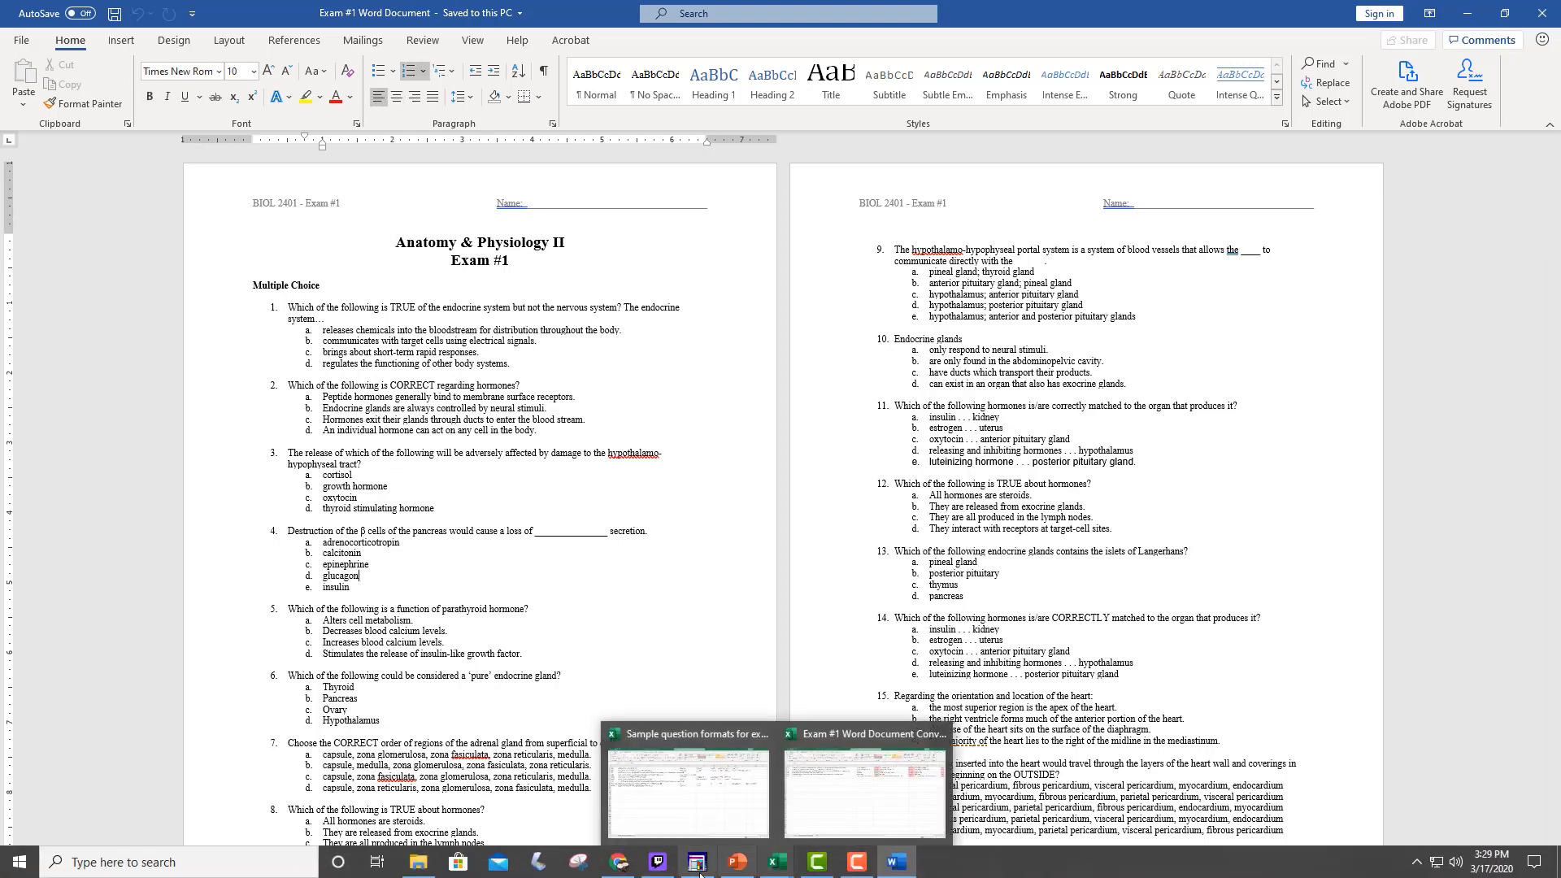
Step: Switch to Chrome, review the third-party test generators on the Blackboard Training - Exams page, and bring up Oklahoma Christian University's Blackboard Test Generator
mouse_move(632, 872)
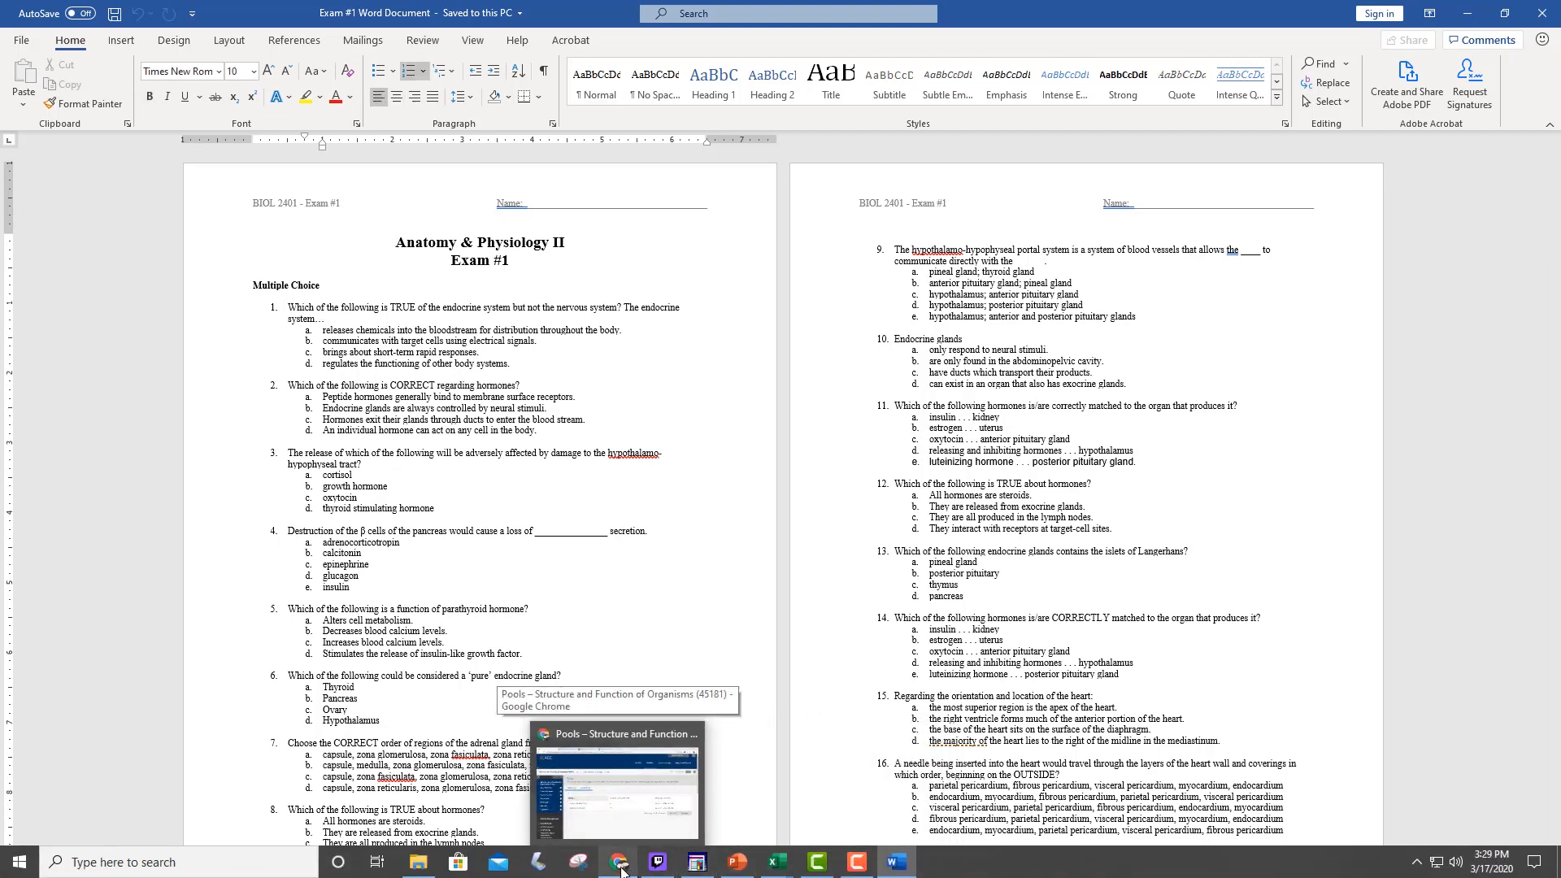
click(621, 869)
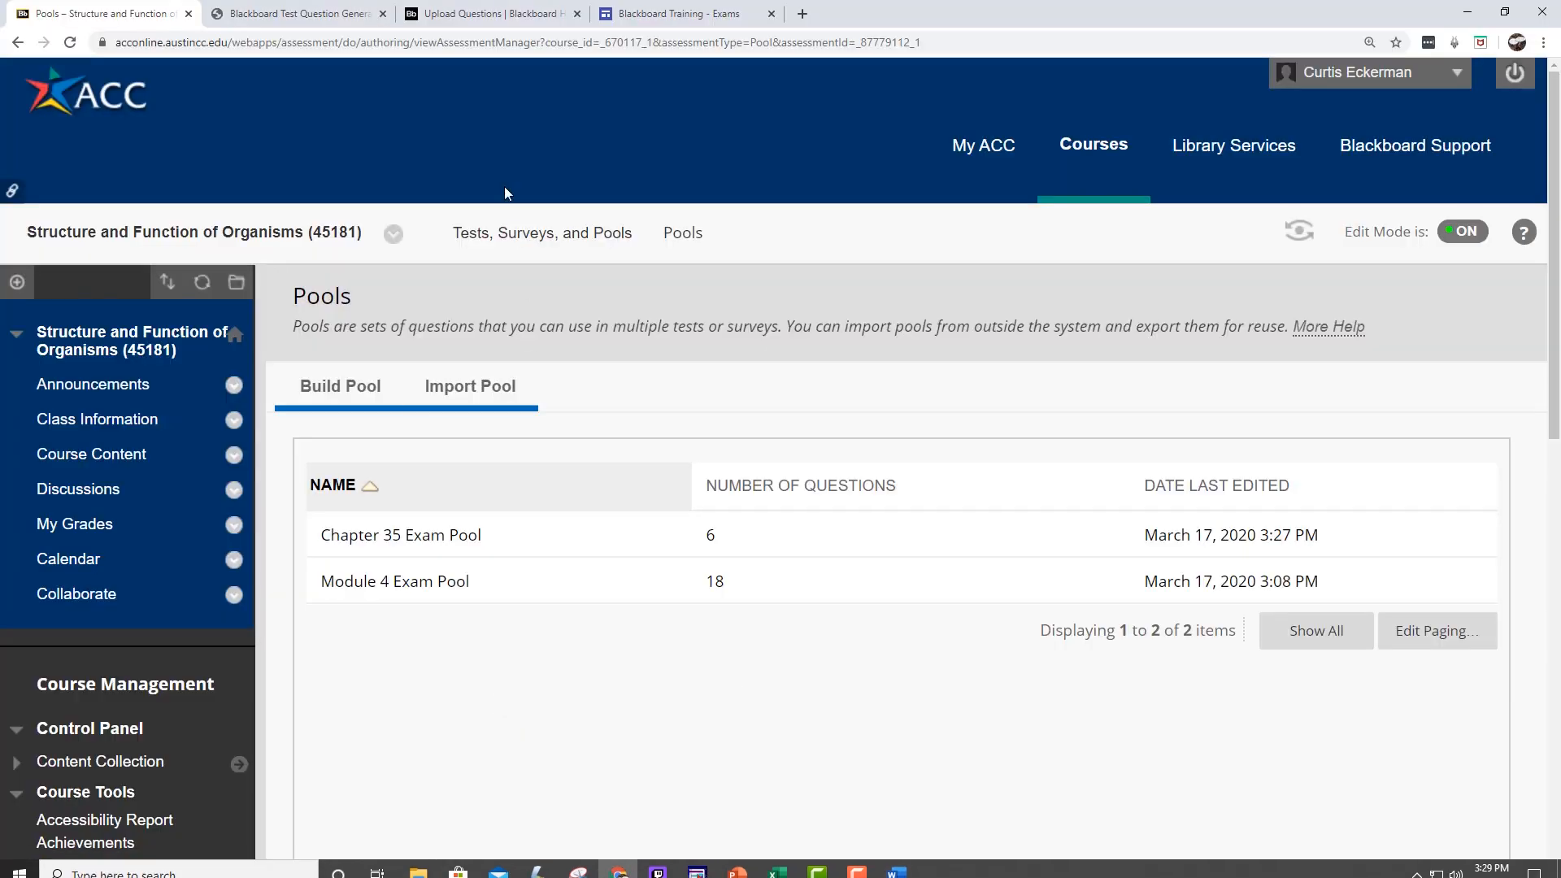
click(674, 14)
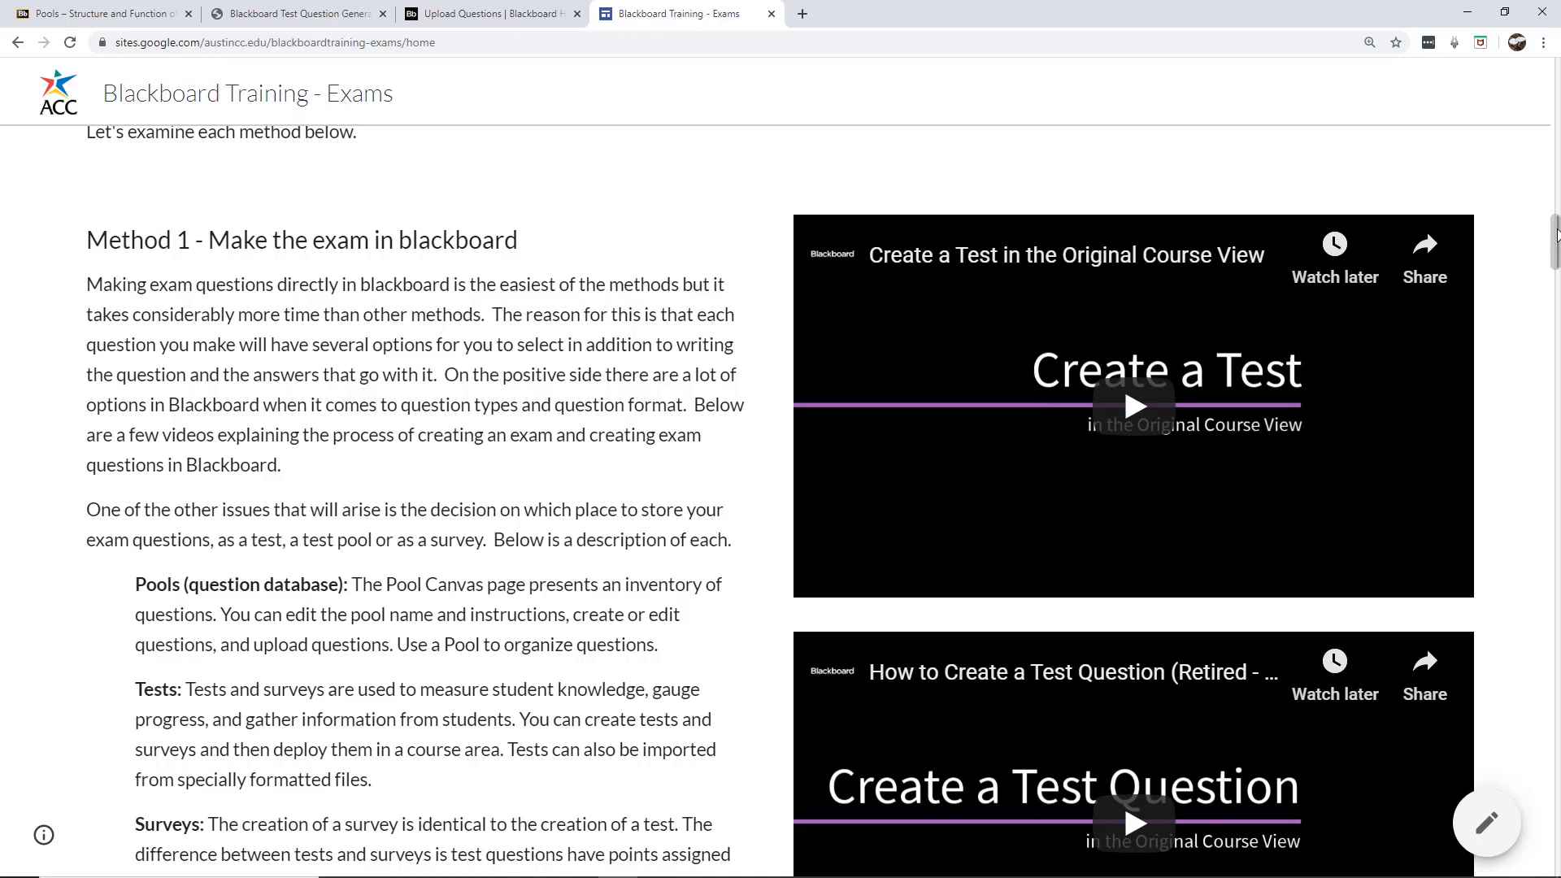
drag(1556, 235, 1536, 485)
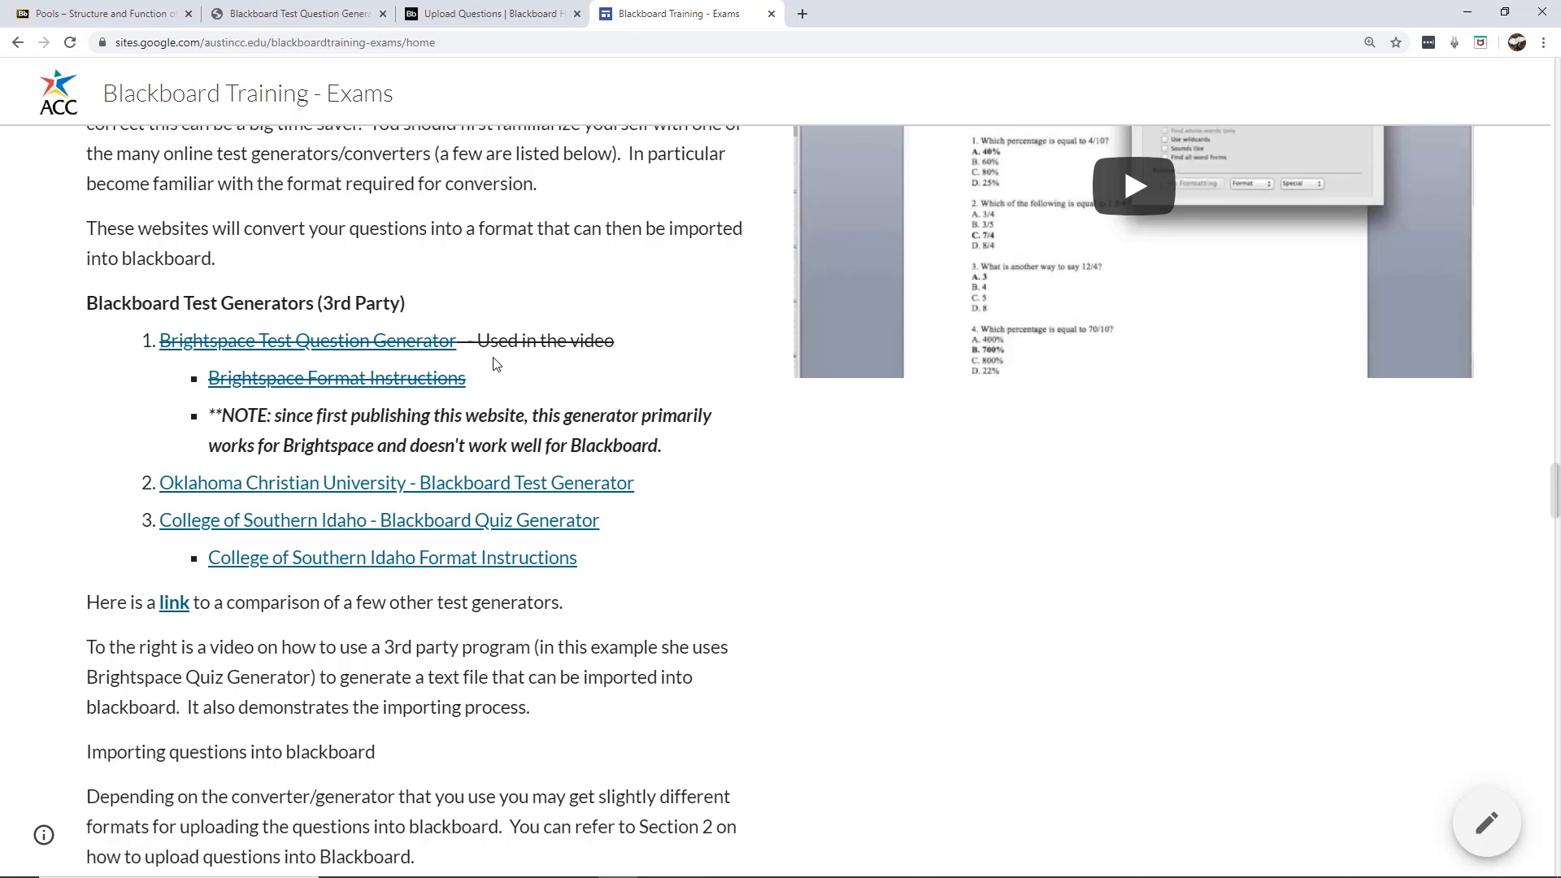
click(523, 23)
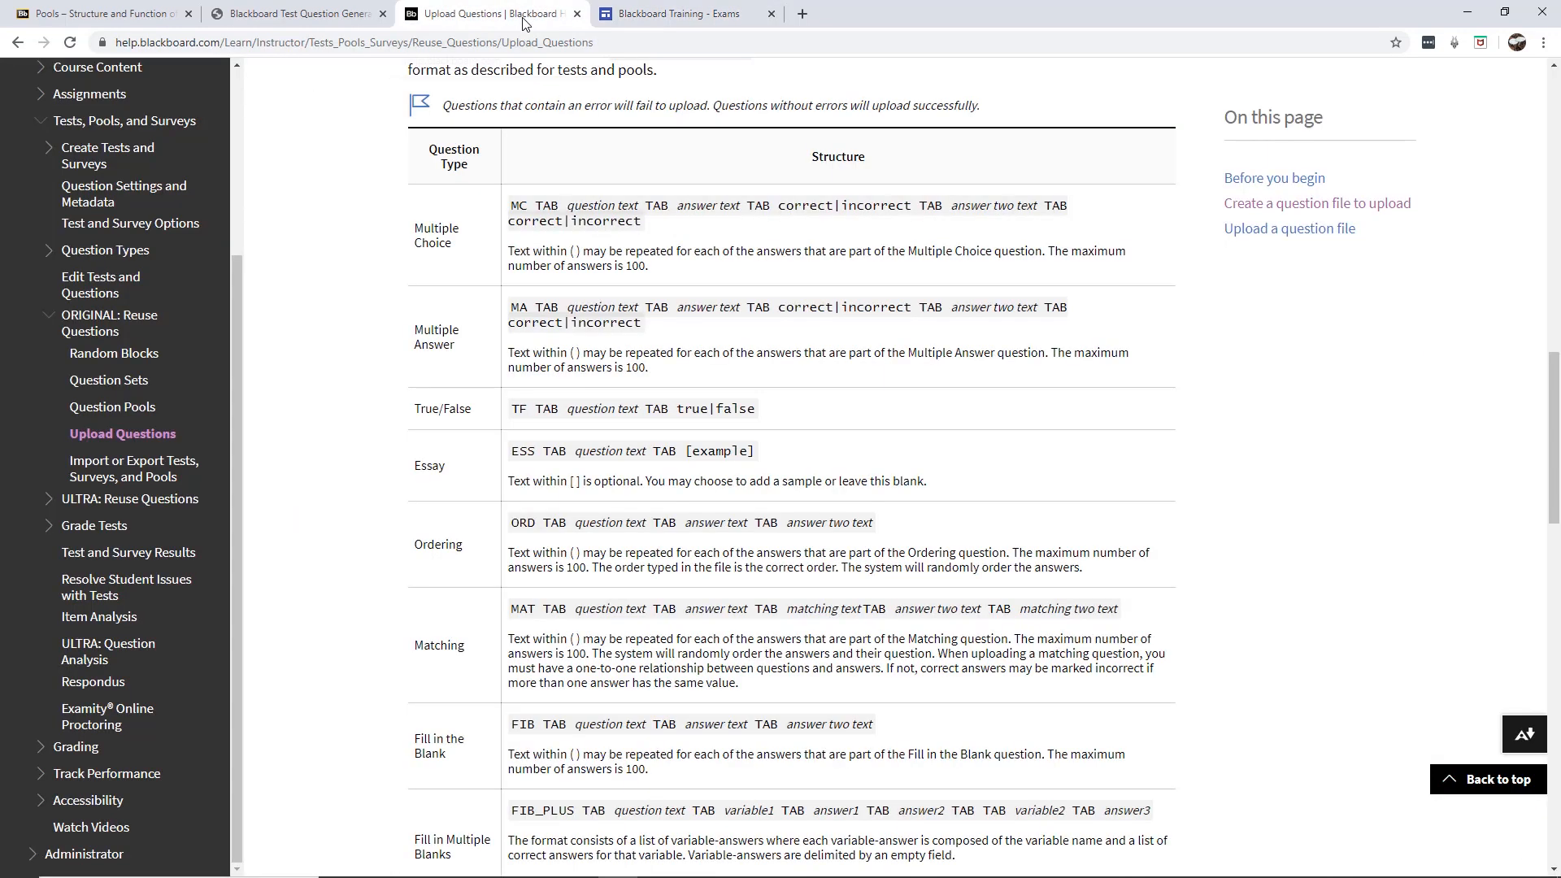
click(302, 14)
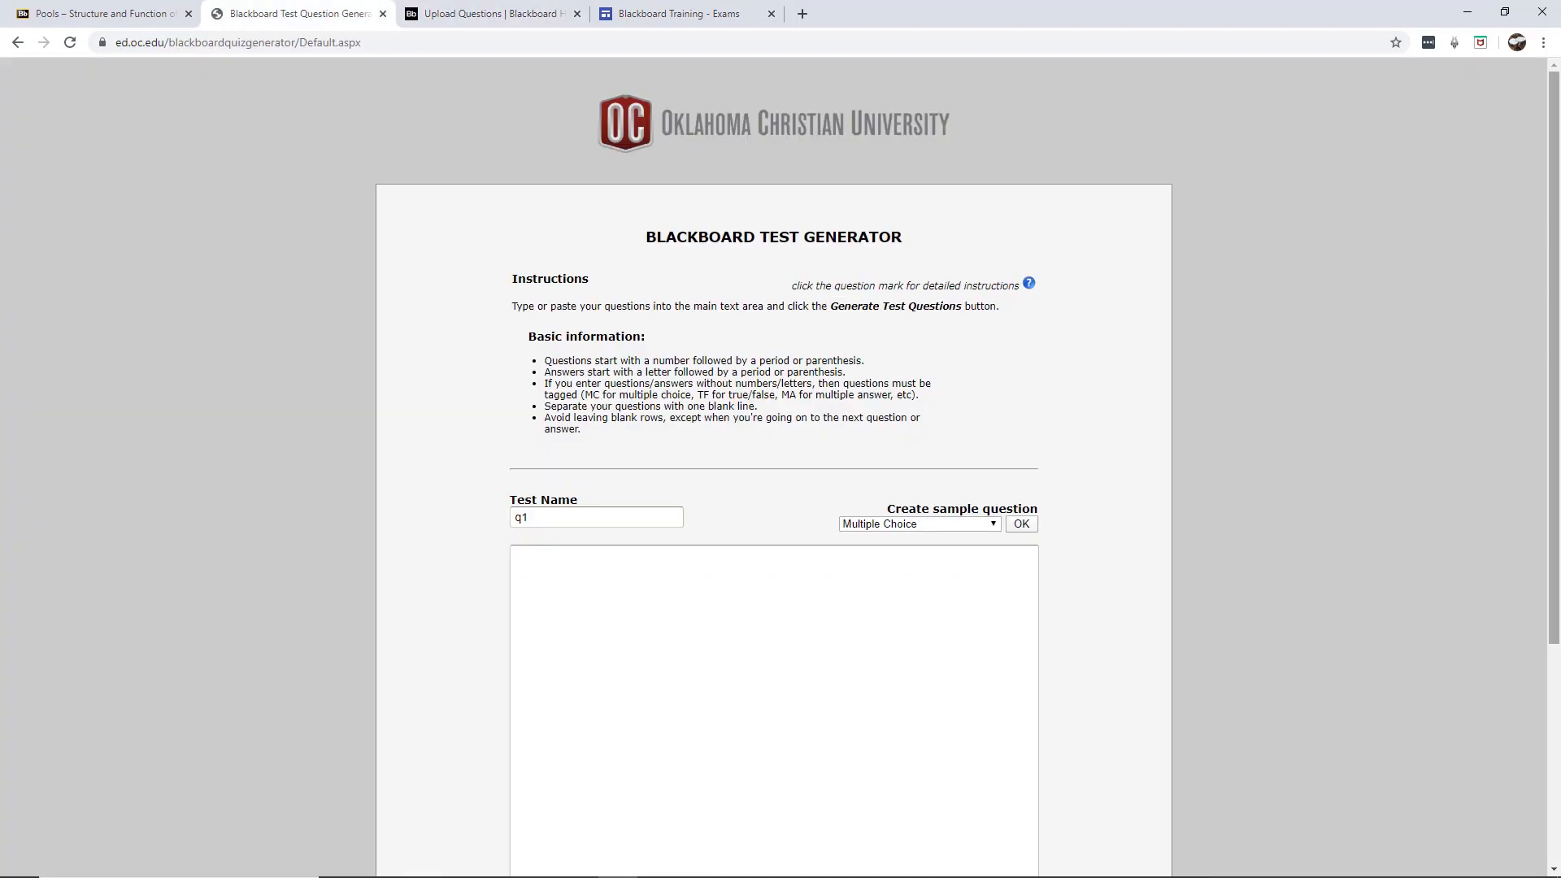
Step: Set the test name in the Blackboard Test Generator to Exam 1
drag(1557, 166, 1557, 257)
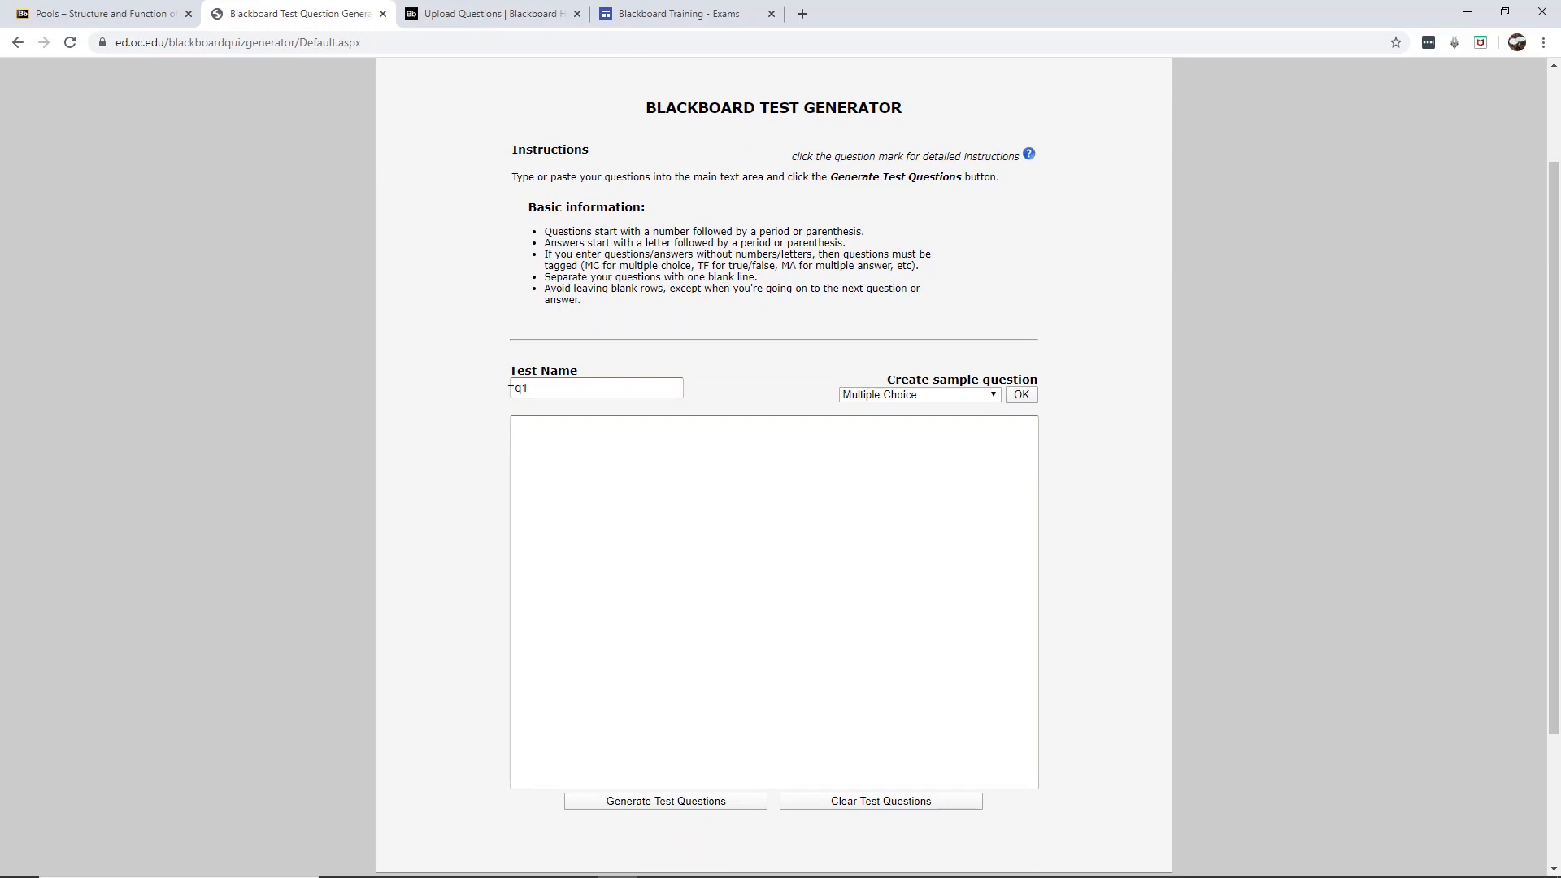
drag(561, 388, 492, 394)
key(BackSpace)
text(Exam 1)
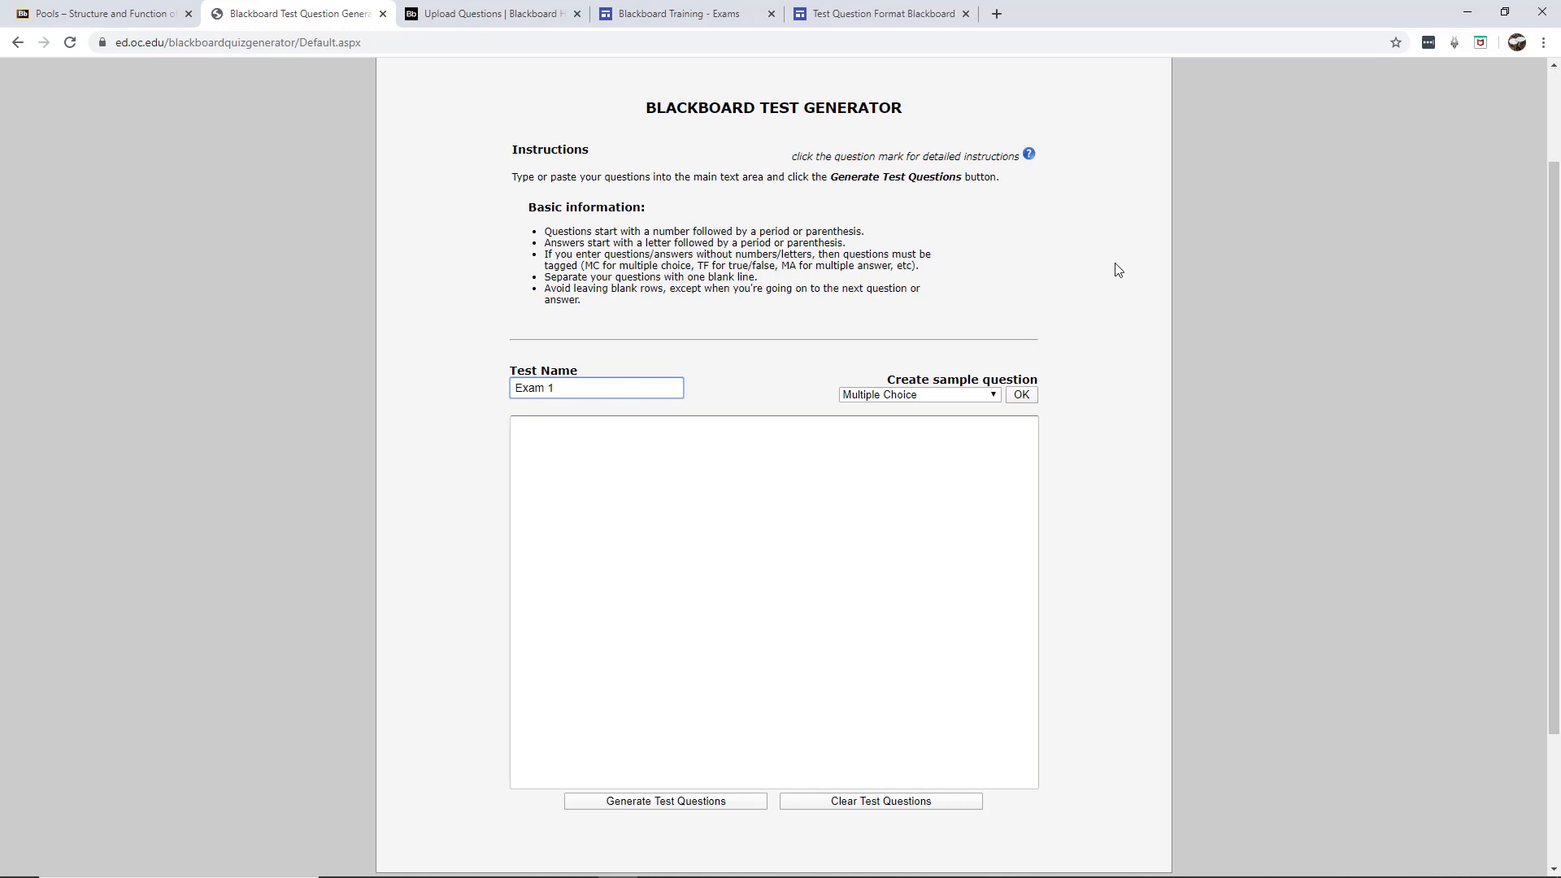
click(741, 580)
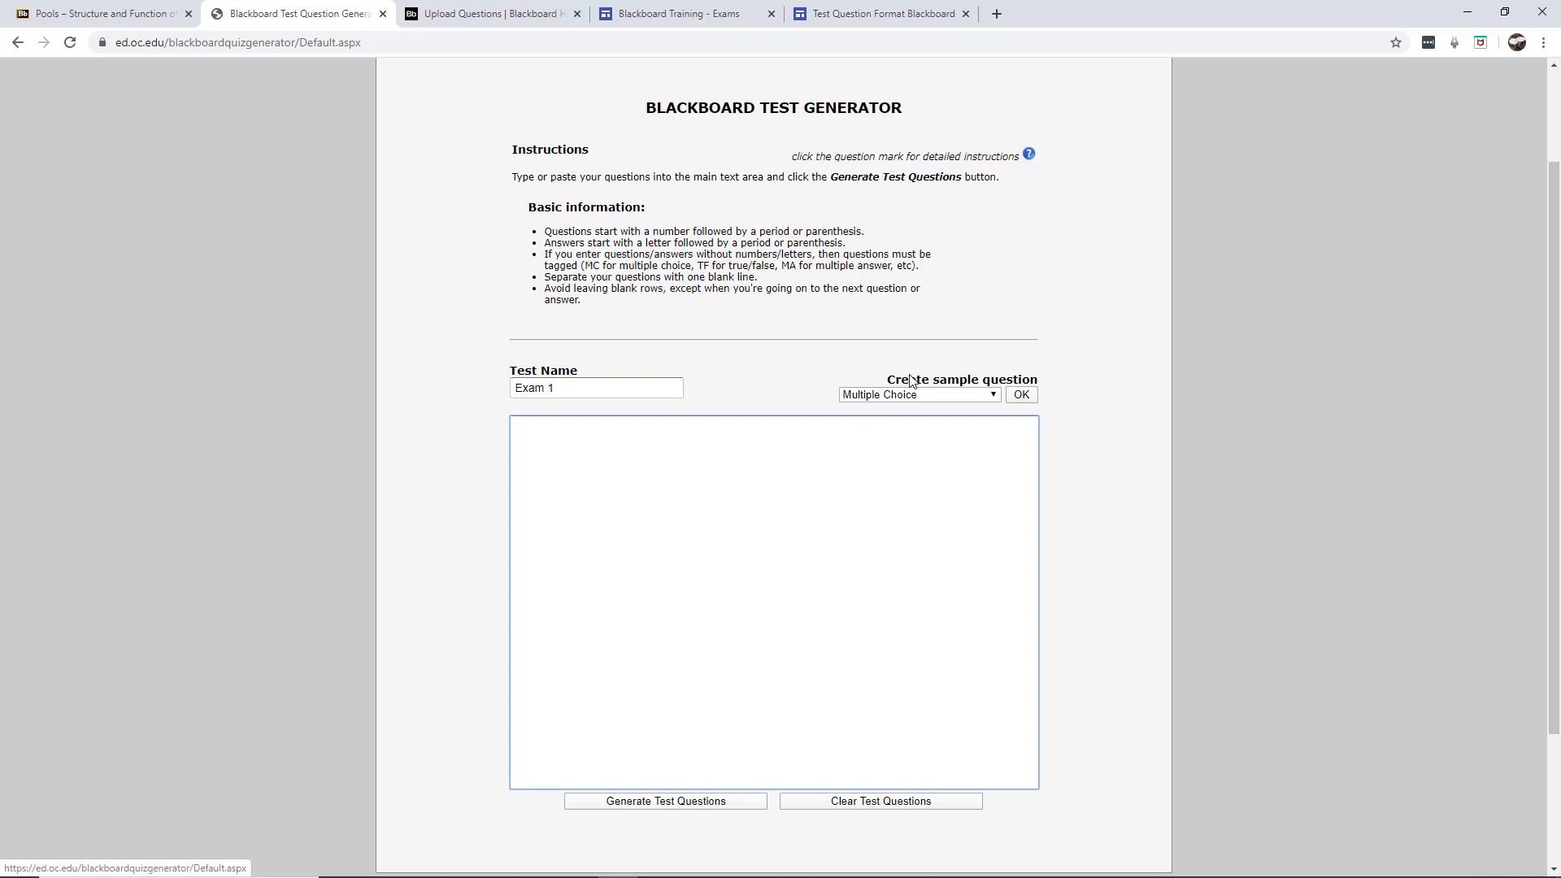
Step: Create a Multiple Choice sample question in the generator and examine how its correct answer is marked
click(989, 398)
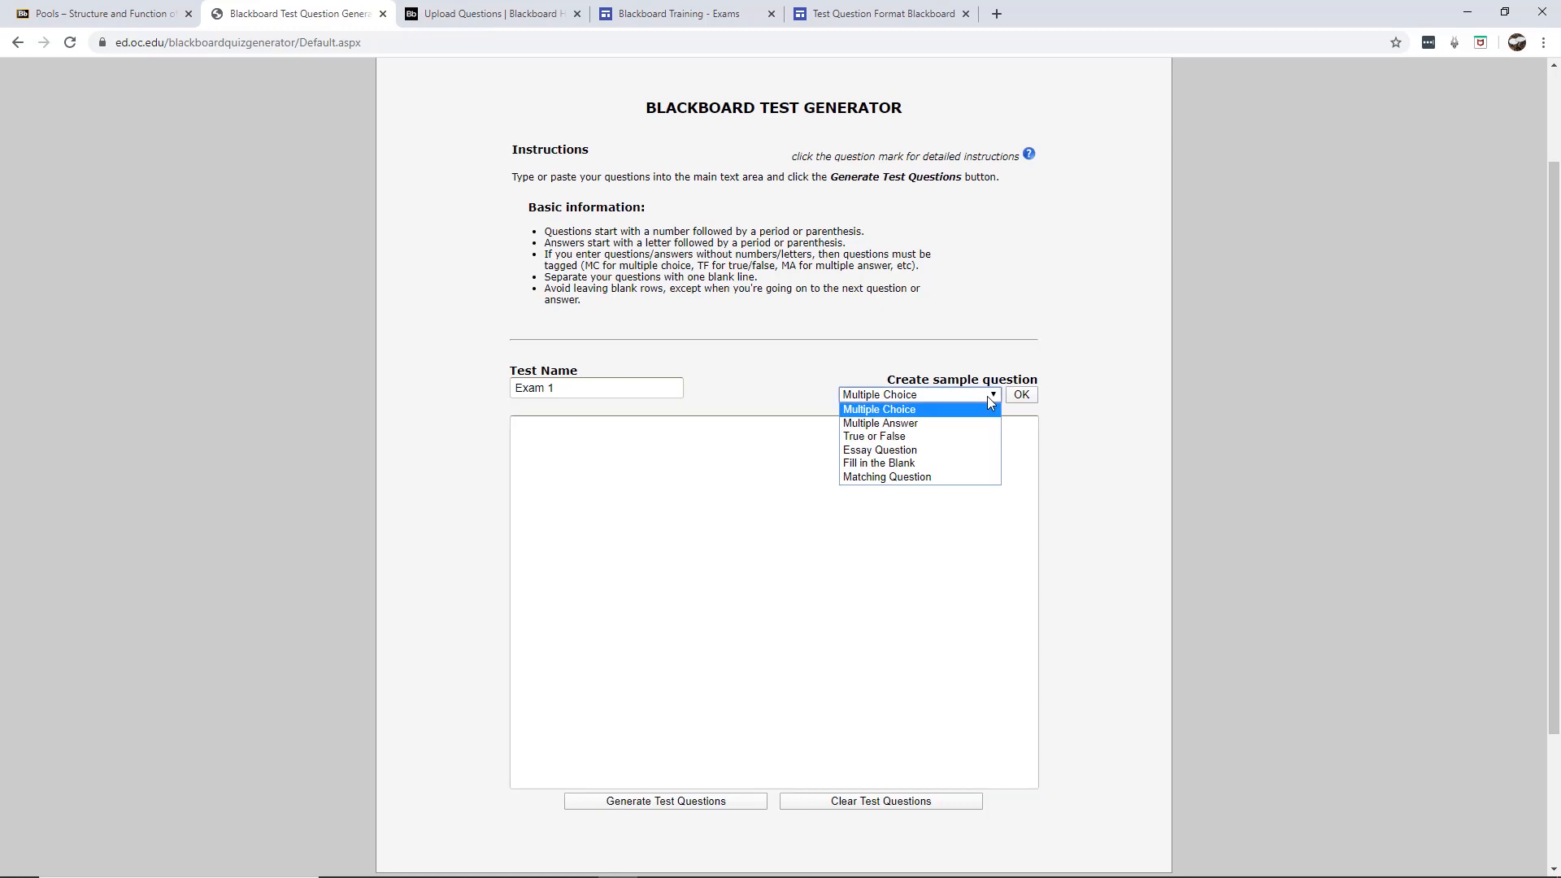
click(929, 413)
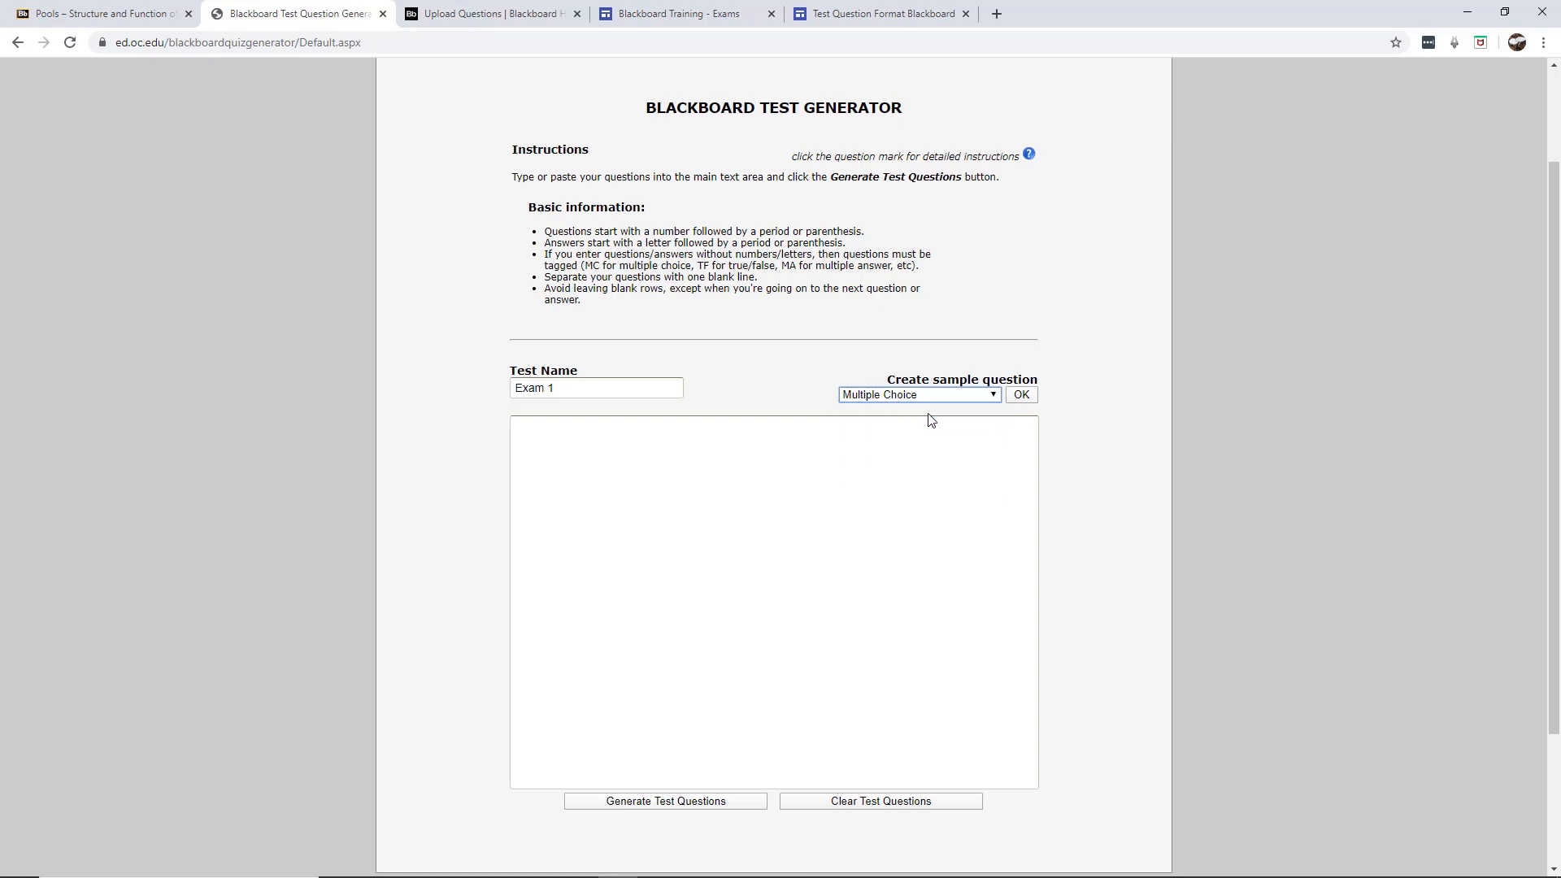
click(1021, 395)
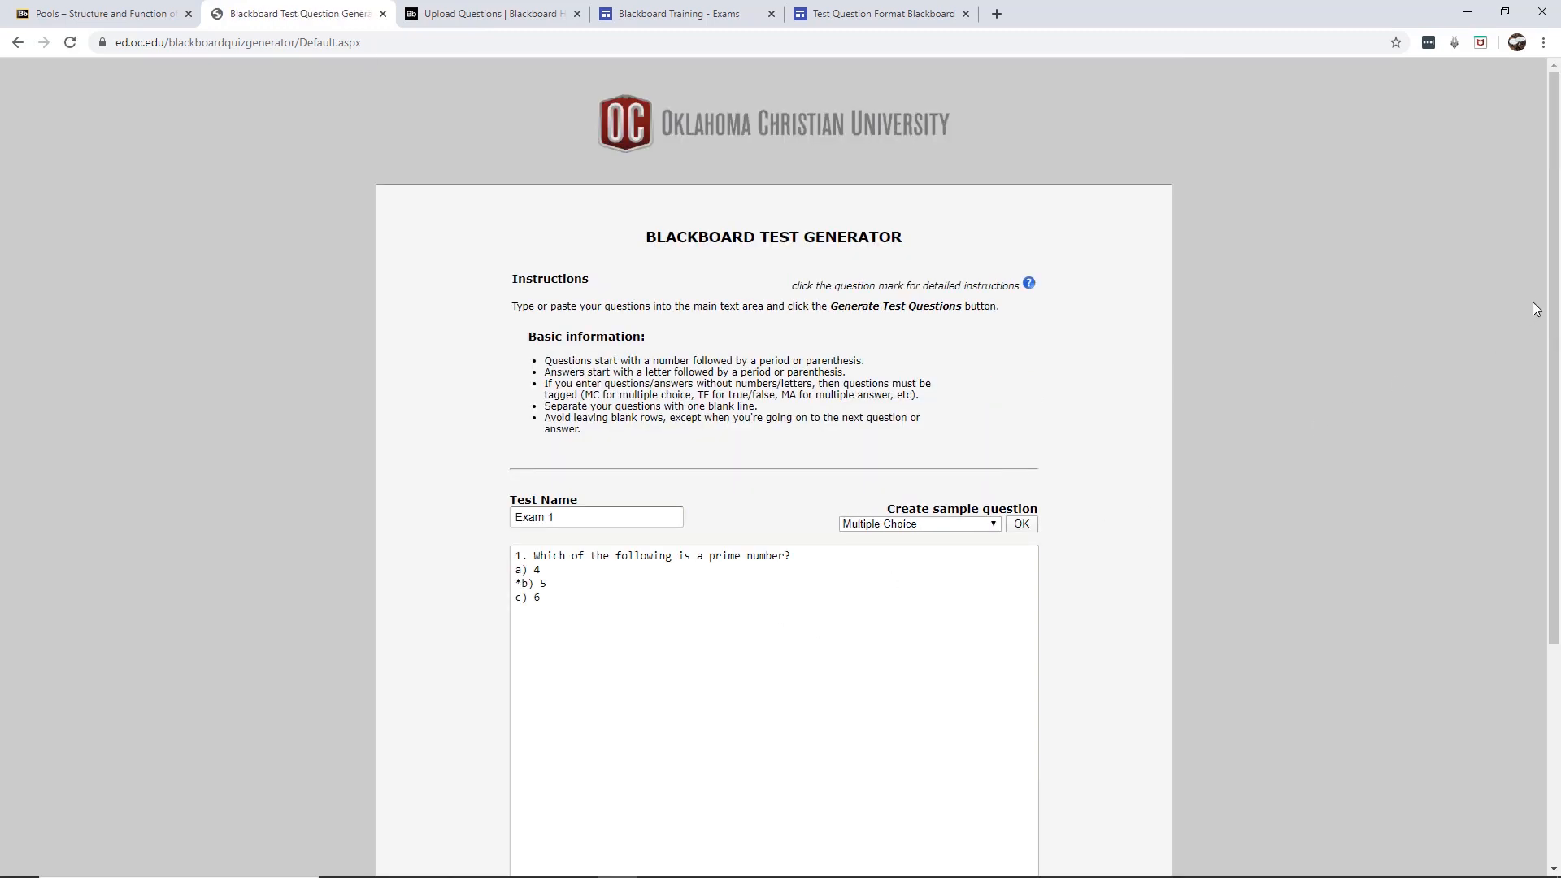
drag(1554, 296, 1549, 421)
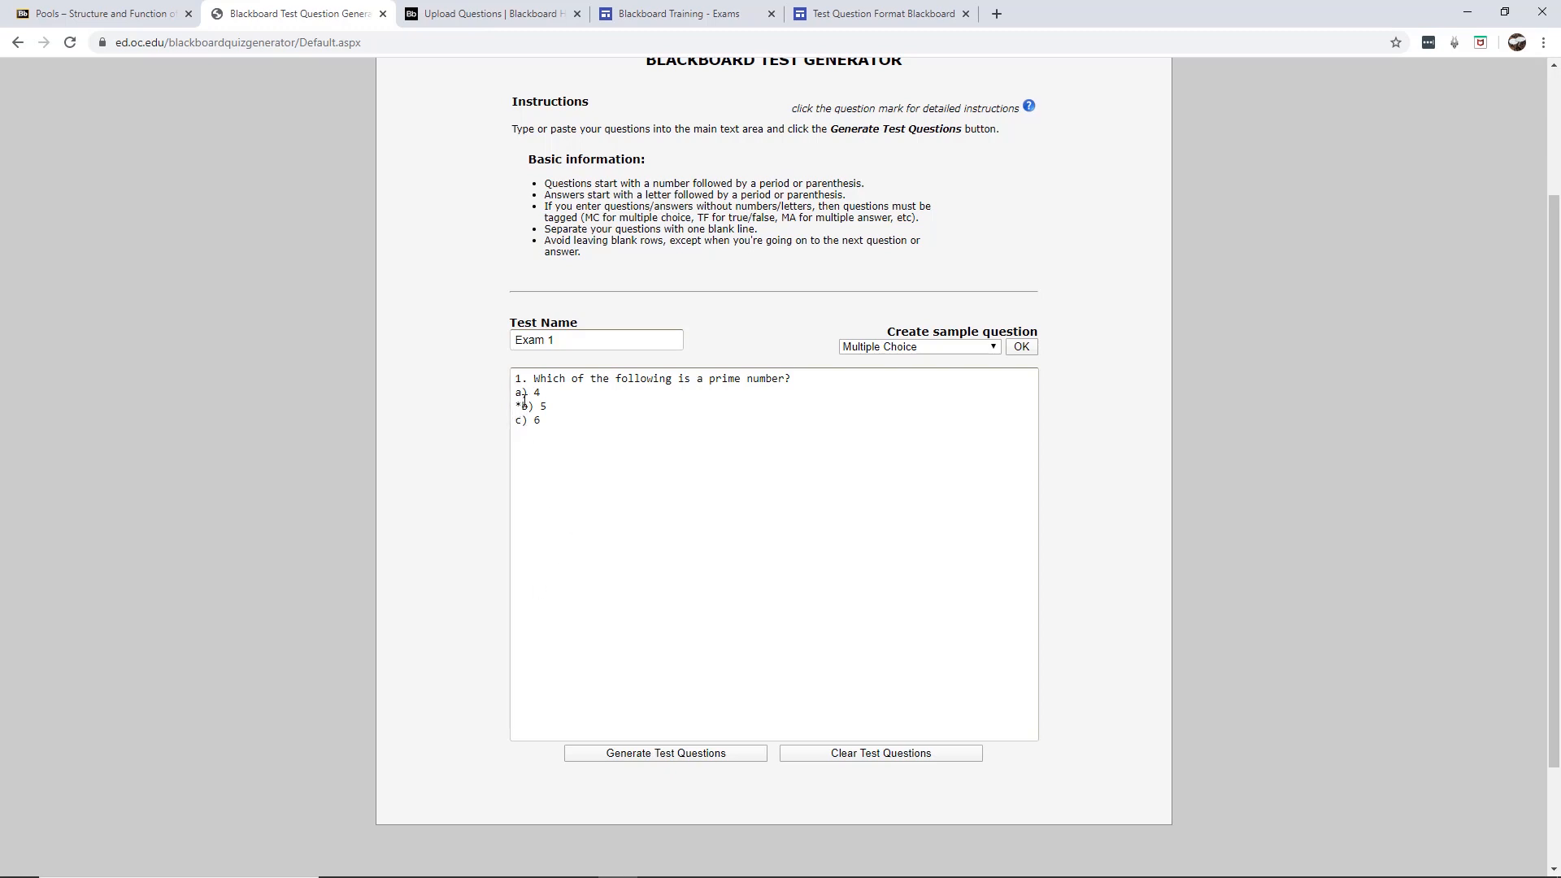
drag(522, 407, 514, 408)
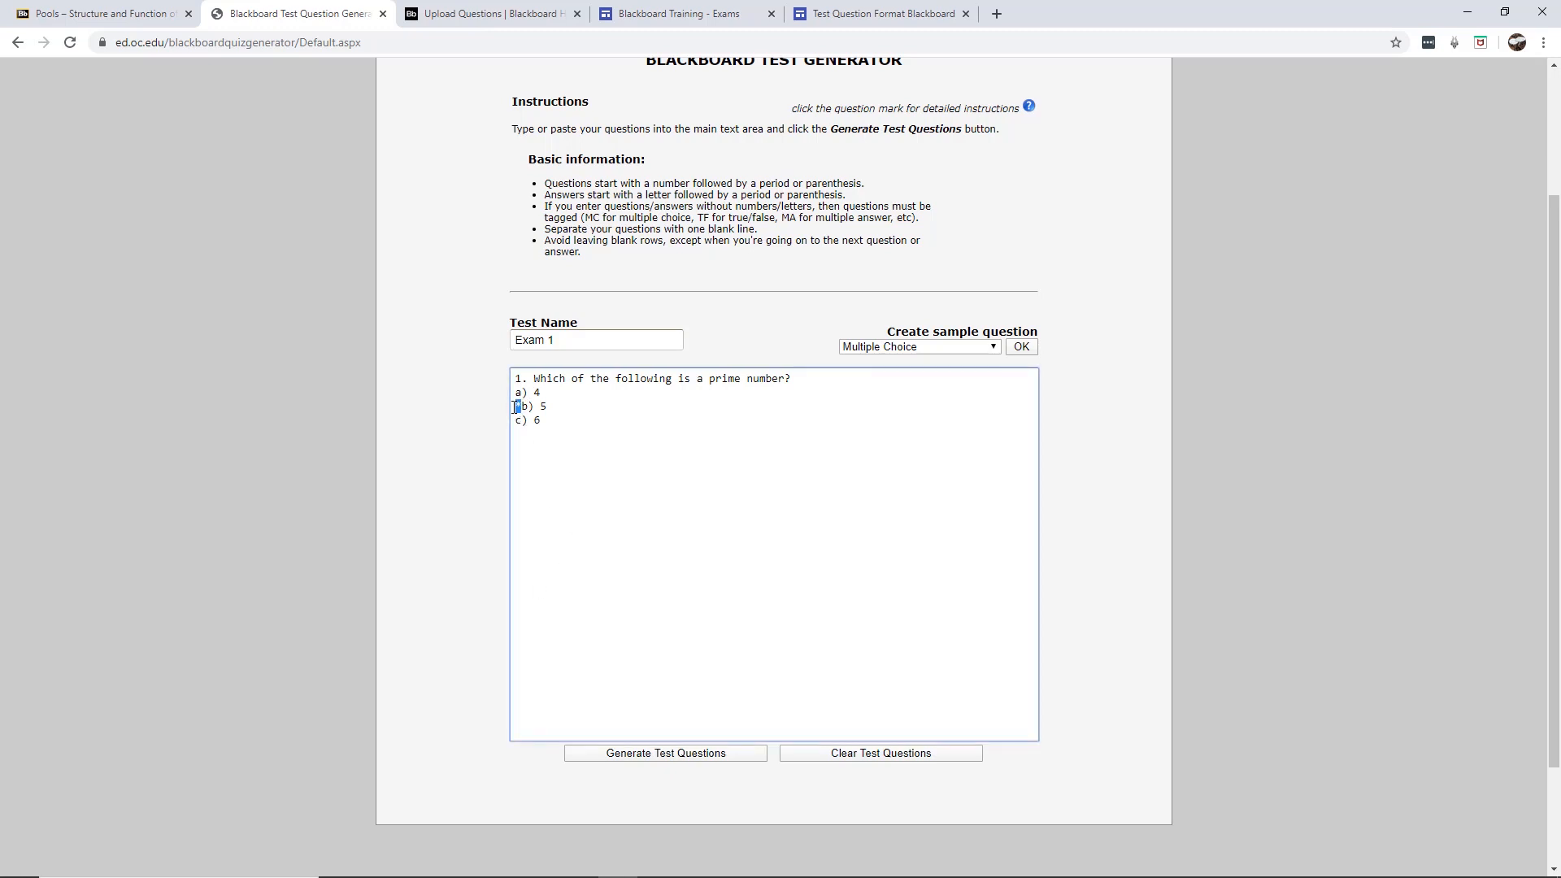
click(654, 535)
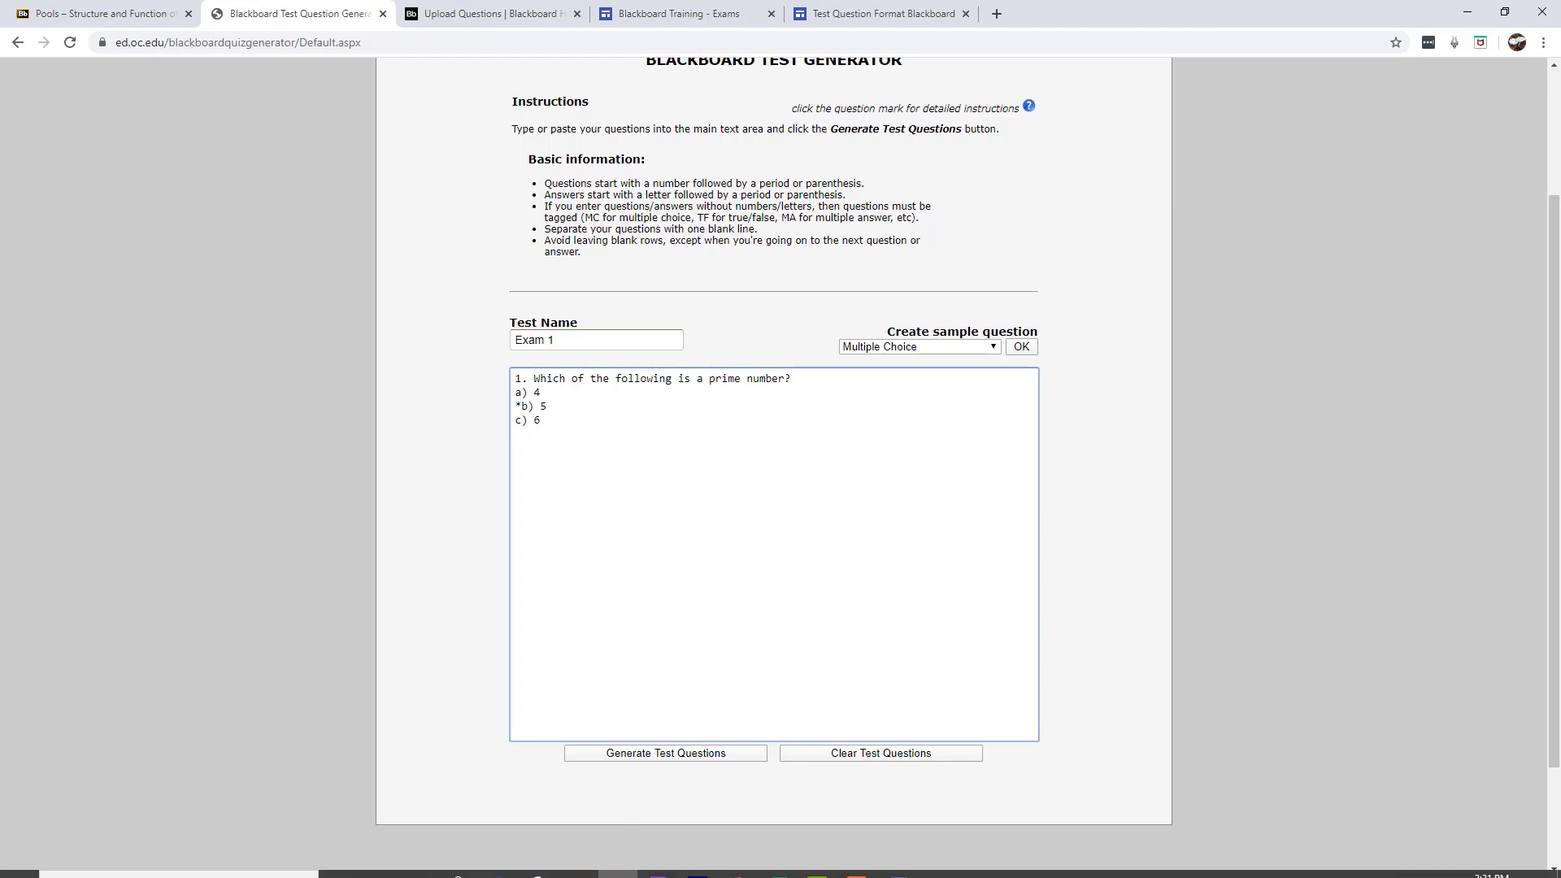
Step: Switch to the Exam #1 document in Word and delete the page header containing the course, exam and name line
mouse_move(685, 869)
click(904, 865)
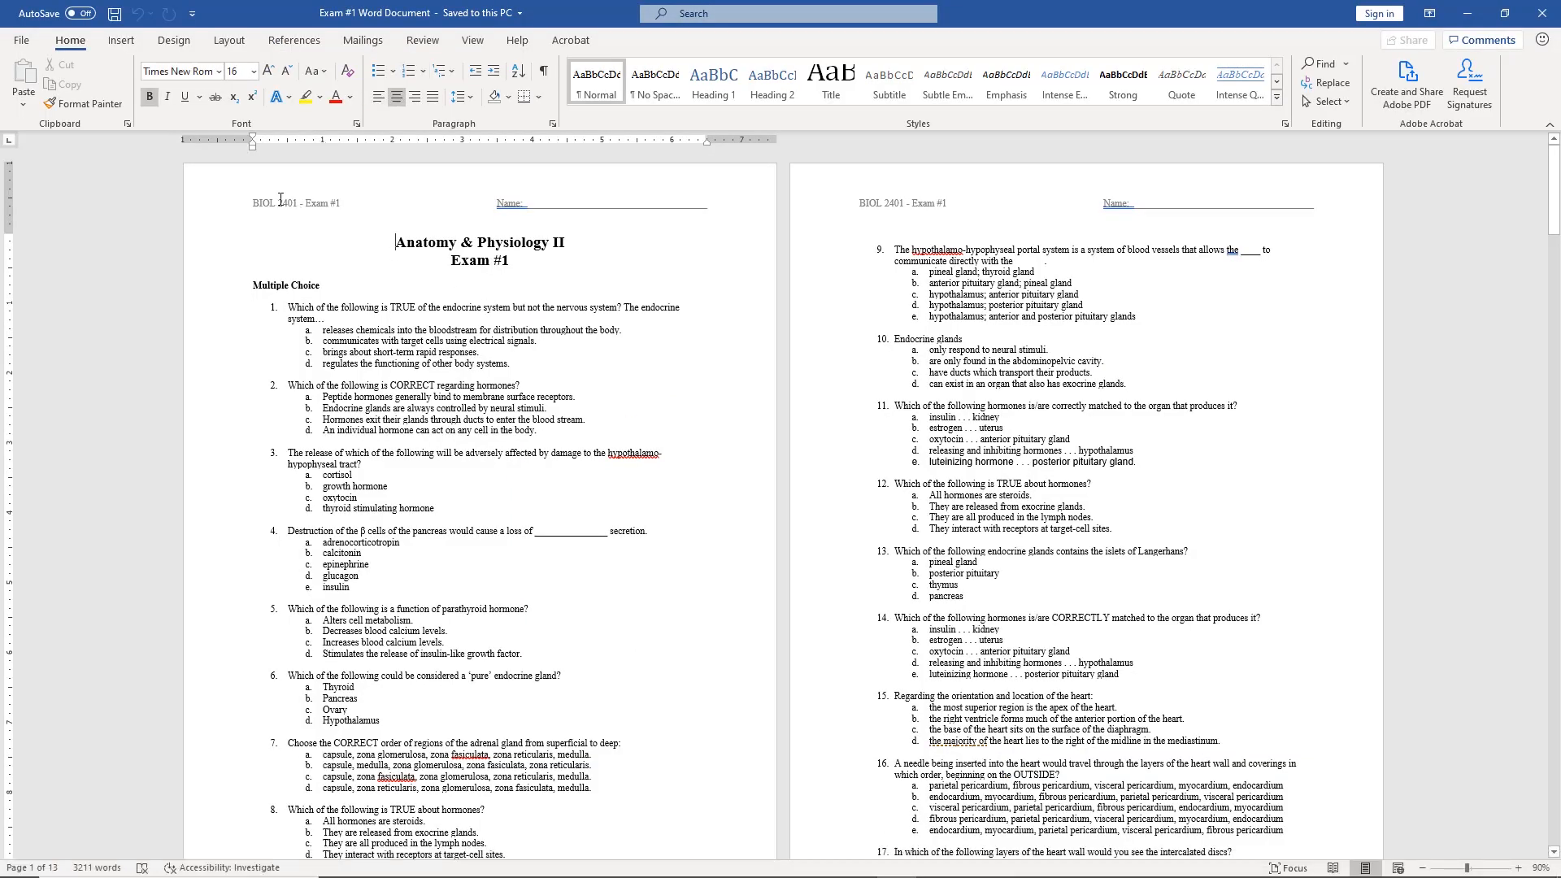
double_click(312, 212)
drag(248, 203, 773, 195)
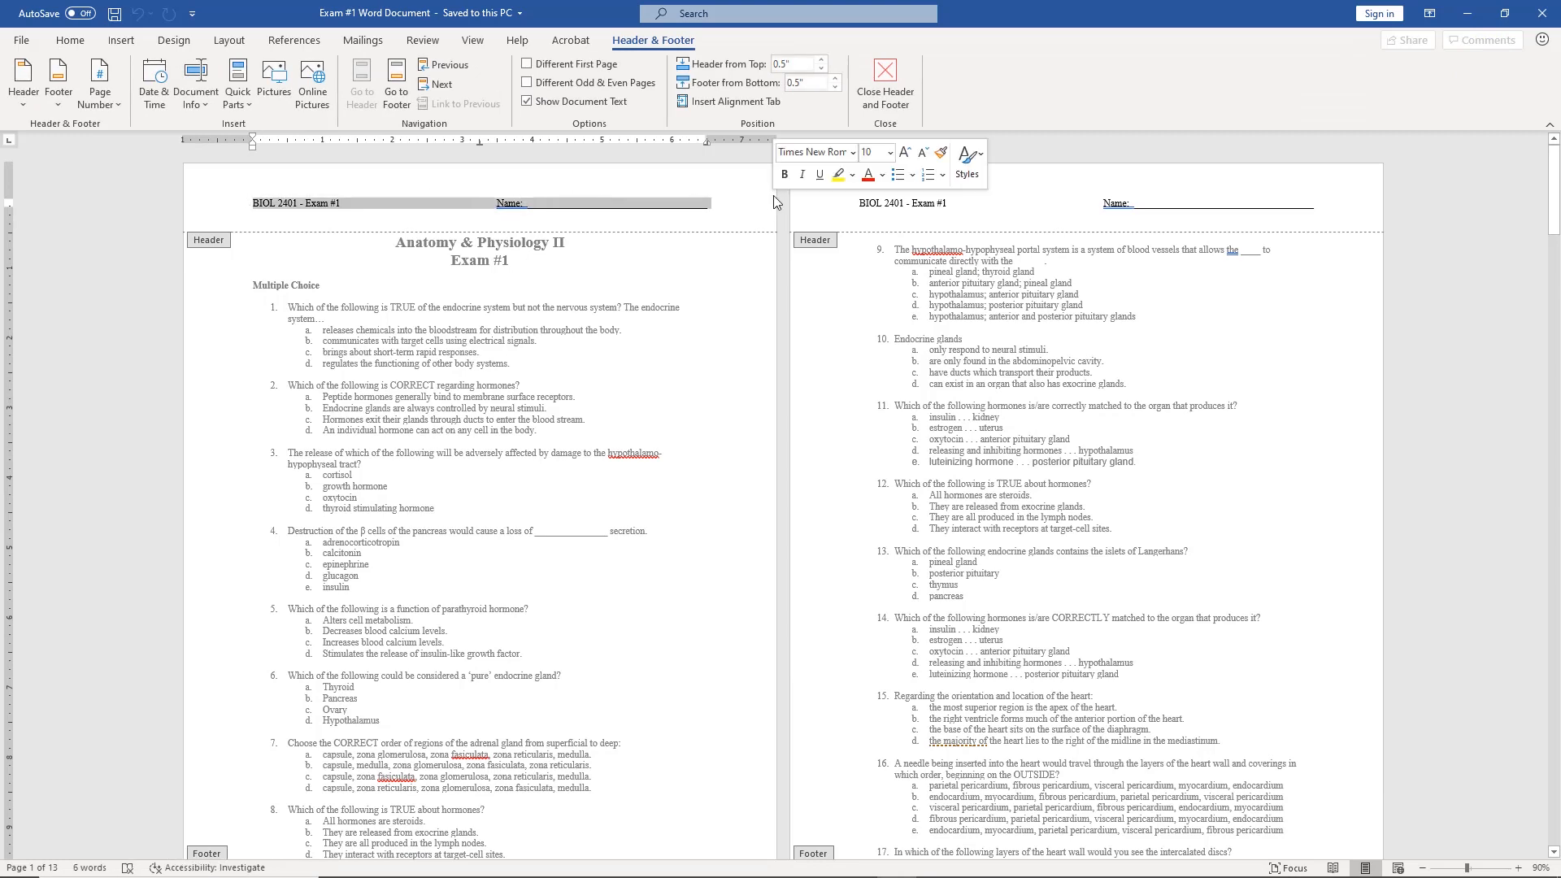
key(Delete)
key(Escape)
Step: Delete the Anatomy & Physiology II Exam #1 title, the Multiple Choice heading and the blank line above question 1
drag(391, 239, 322, 286)
key(Delete)
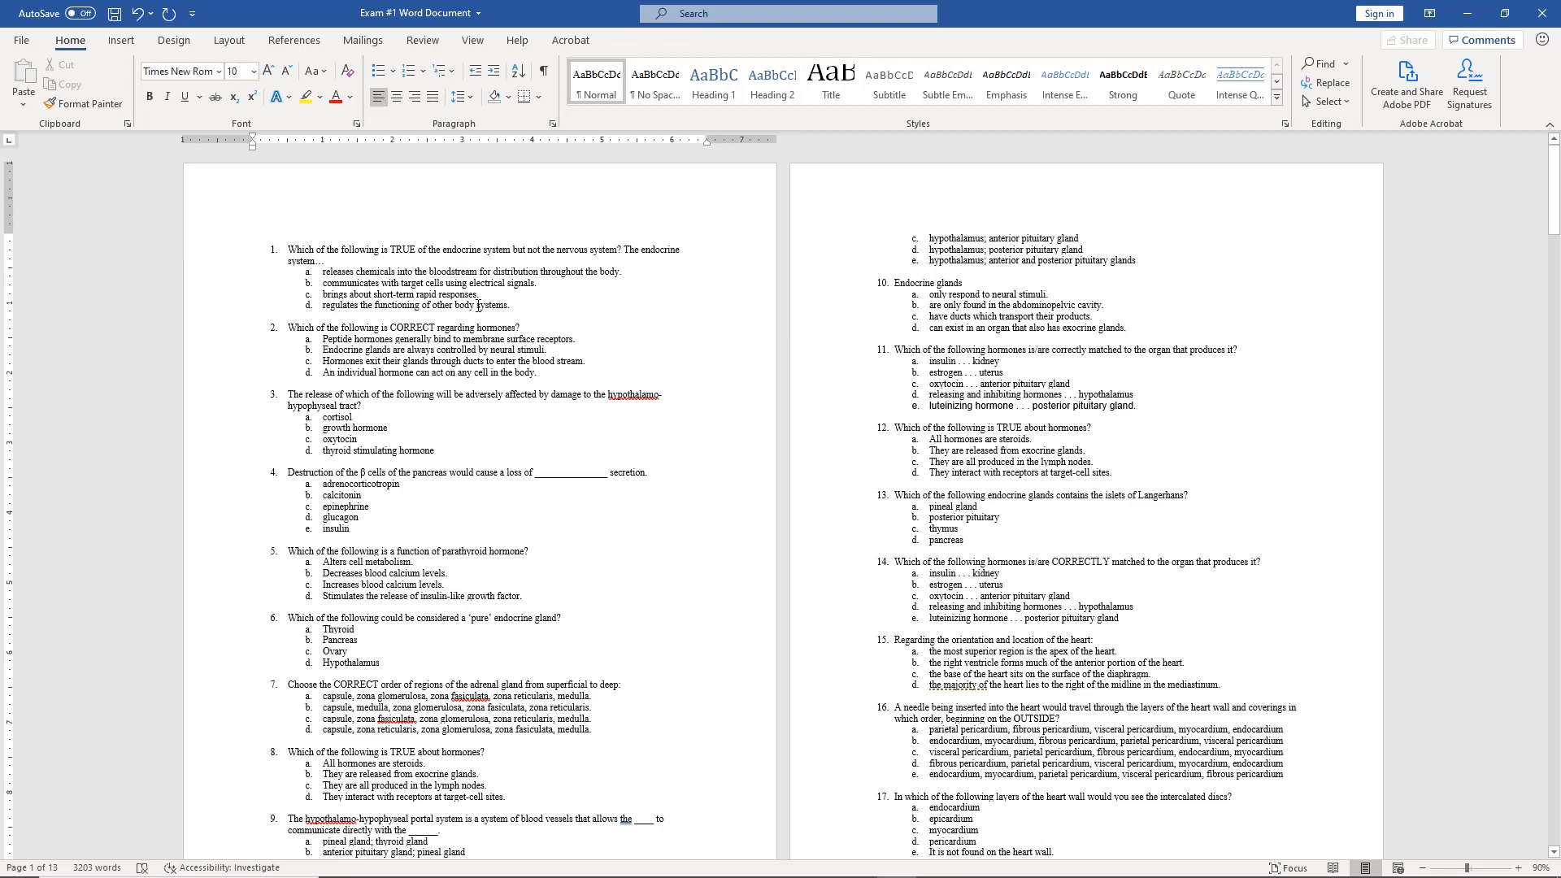
key(Delete)
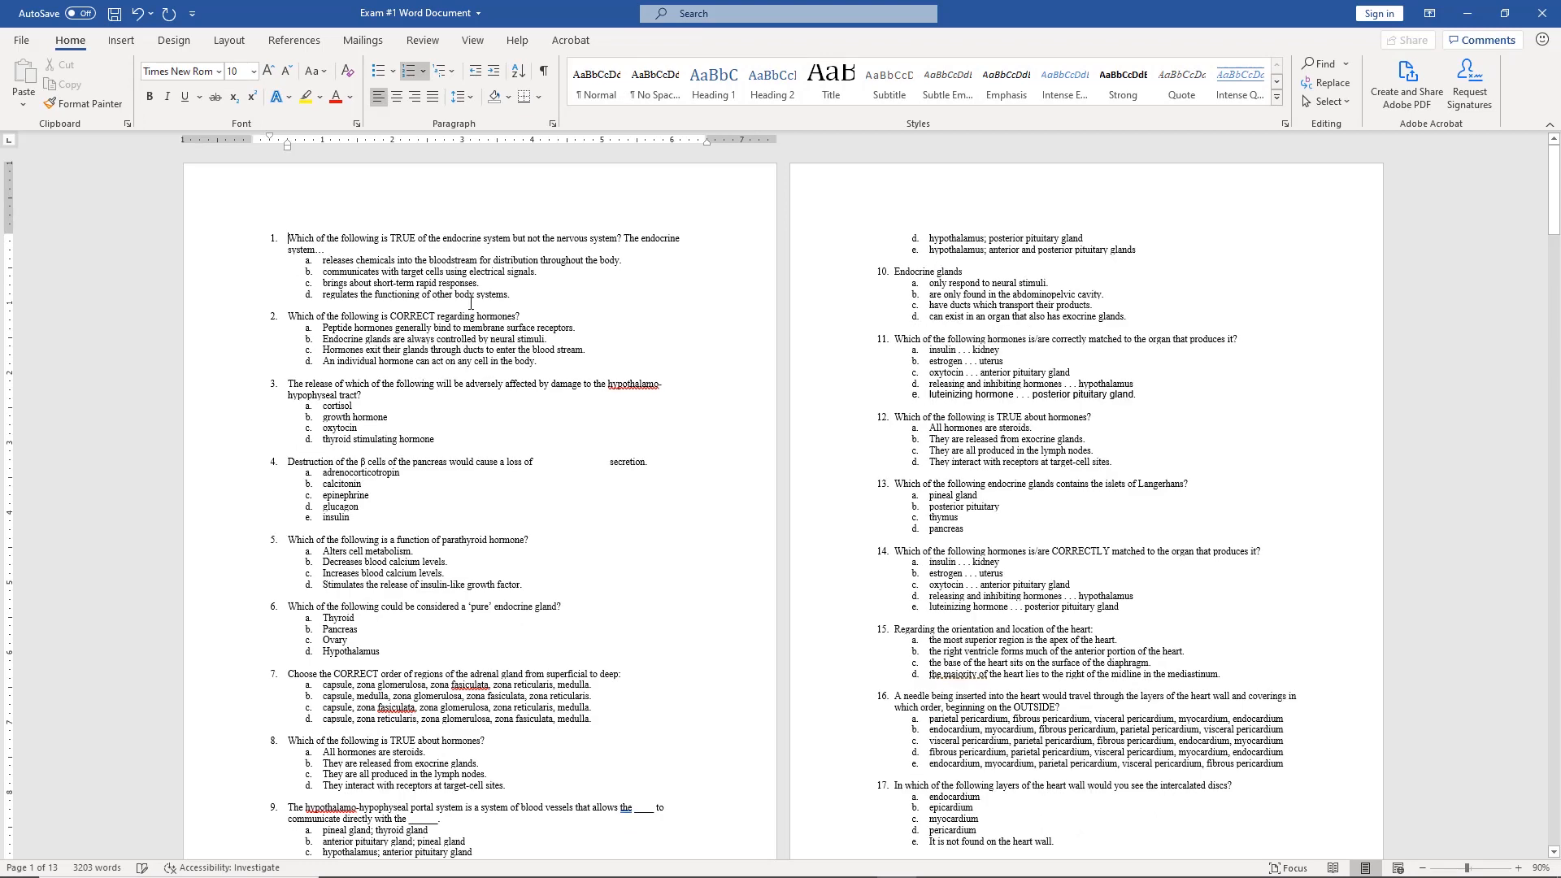
Step: Delete everything after multiple-choice question 60, including the Short Answer, Matching and Art-based Questions sections
click(317, 273)
click(324, 283)
scroll(692, 302, down, 3)
scroll(262, 235, up, 3)
scroll(1217, 443, down, 20)
scroll(1216, 443, down, 20)
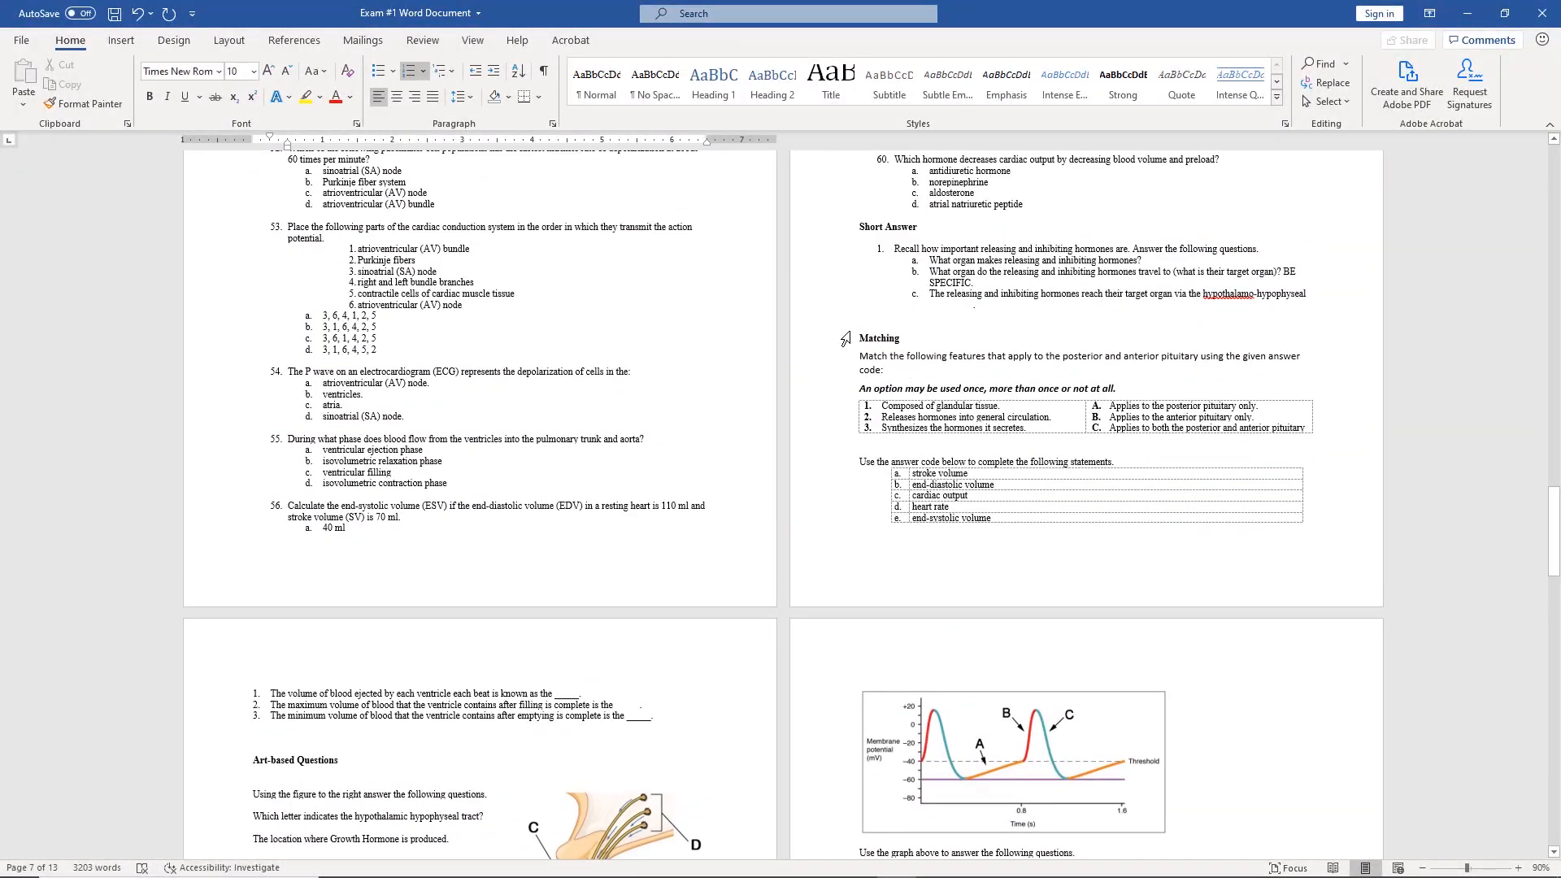
drag(857, 228, 1147, 873)
key(Delete)
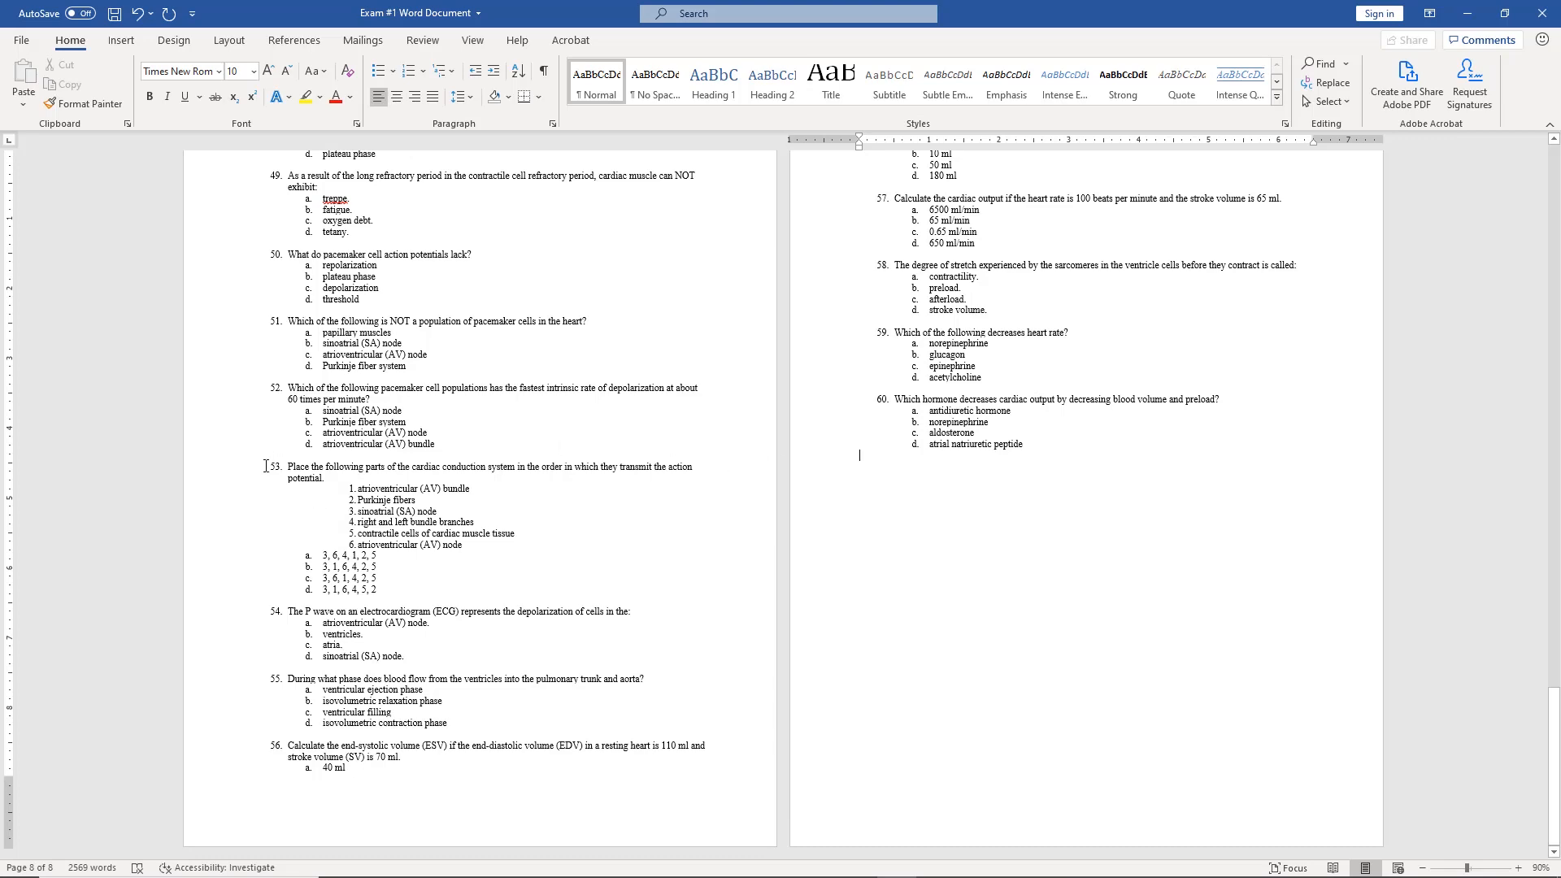
Step: Delete the two ordering questions, 53 on the cardiac conduction system and 37 on the spread of cardiac excitation
drag(285, 467, 424, 593)
key(Delete)
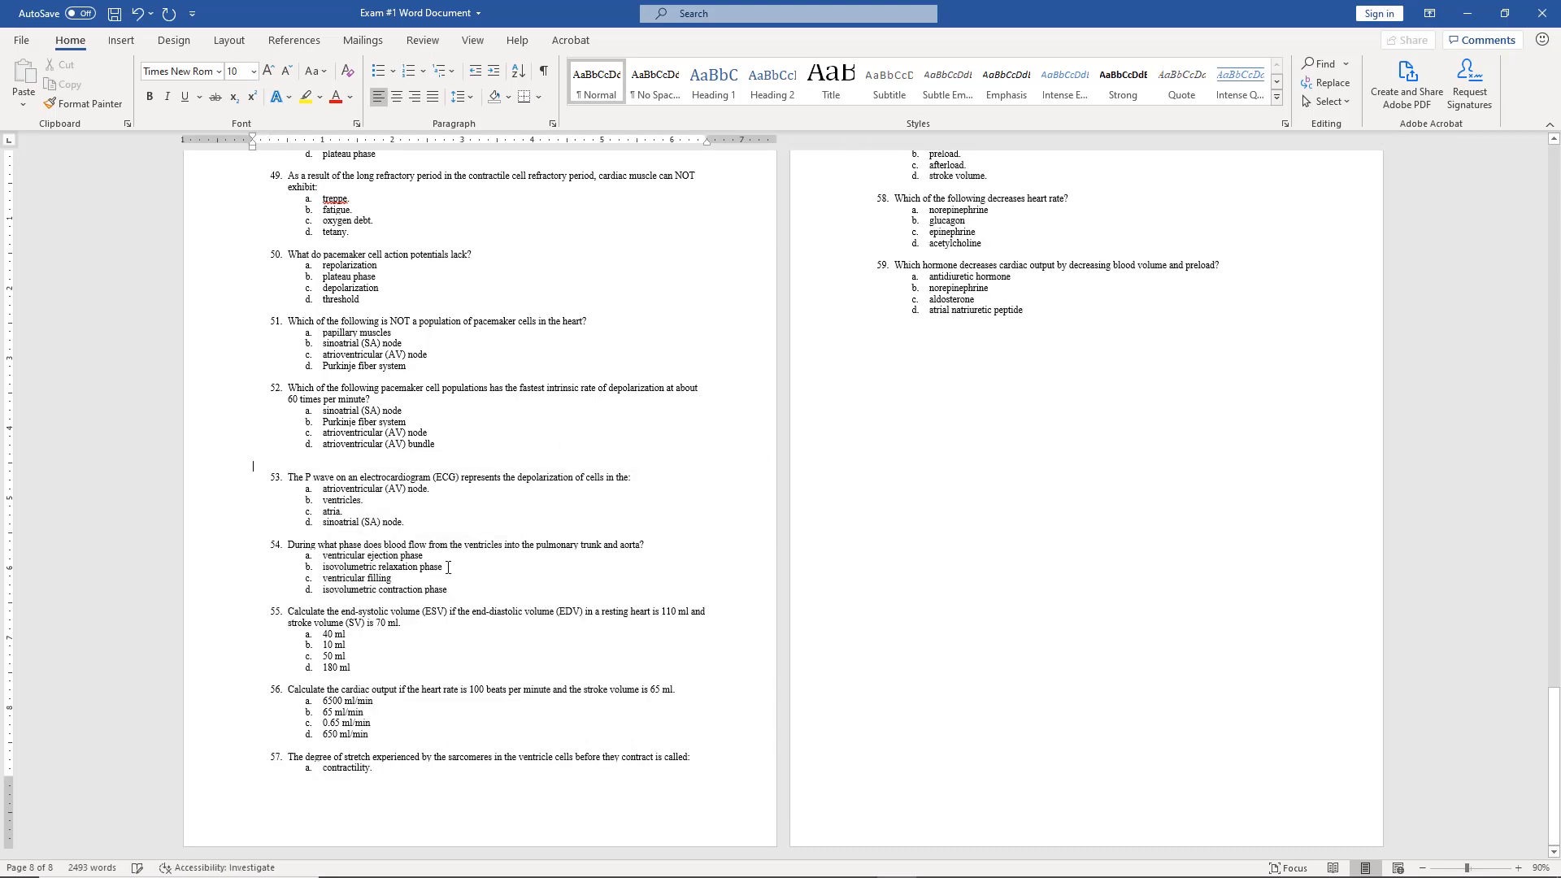
scroll(616, 440, up, 8)
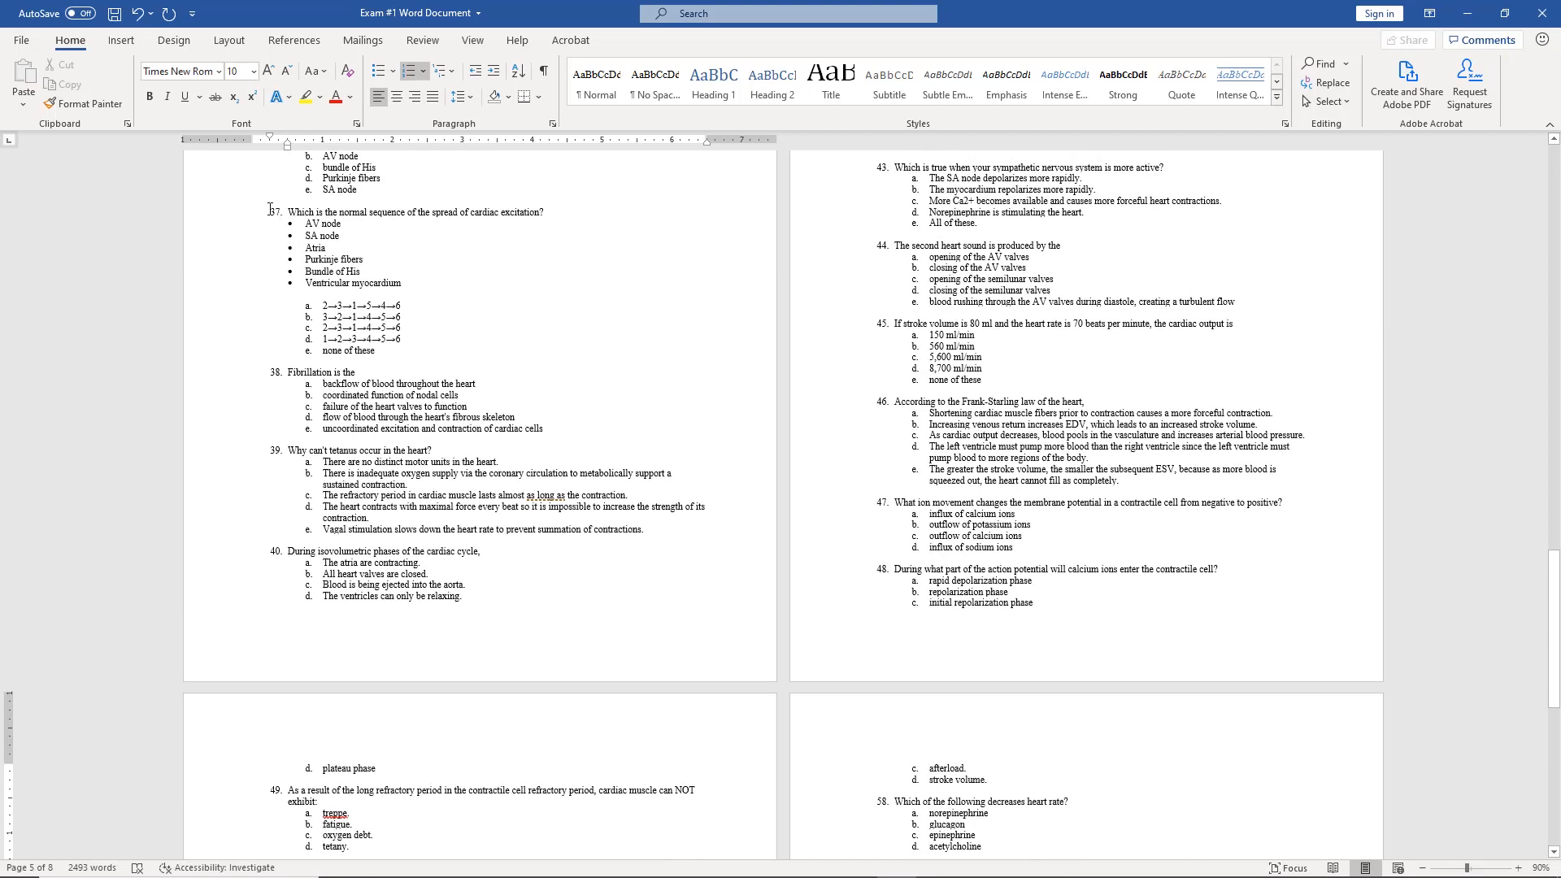
drag(265, 215, 438, 352)
key(Delete)
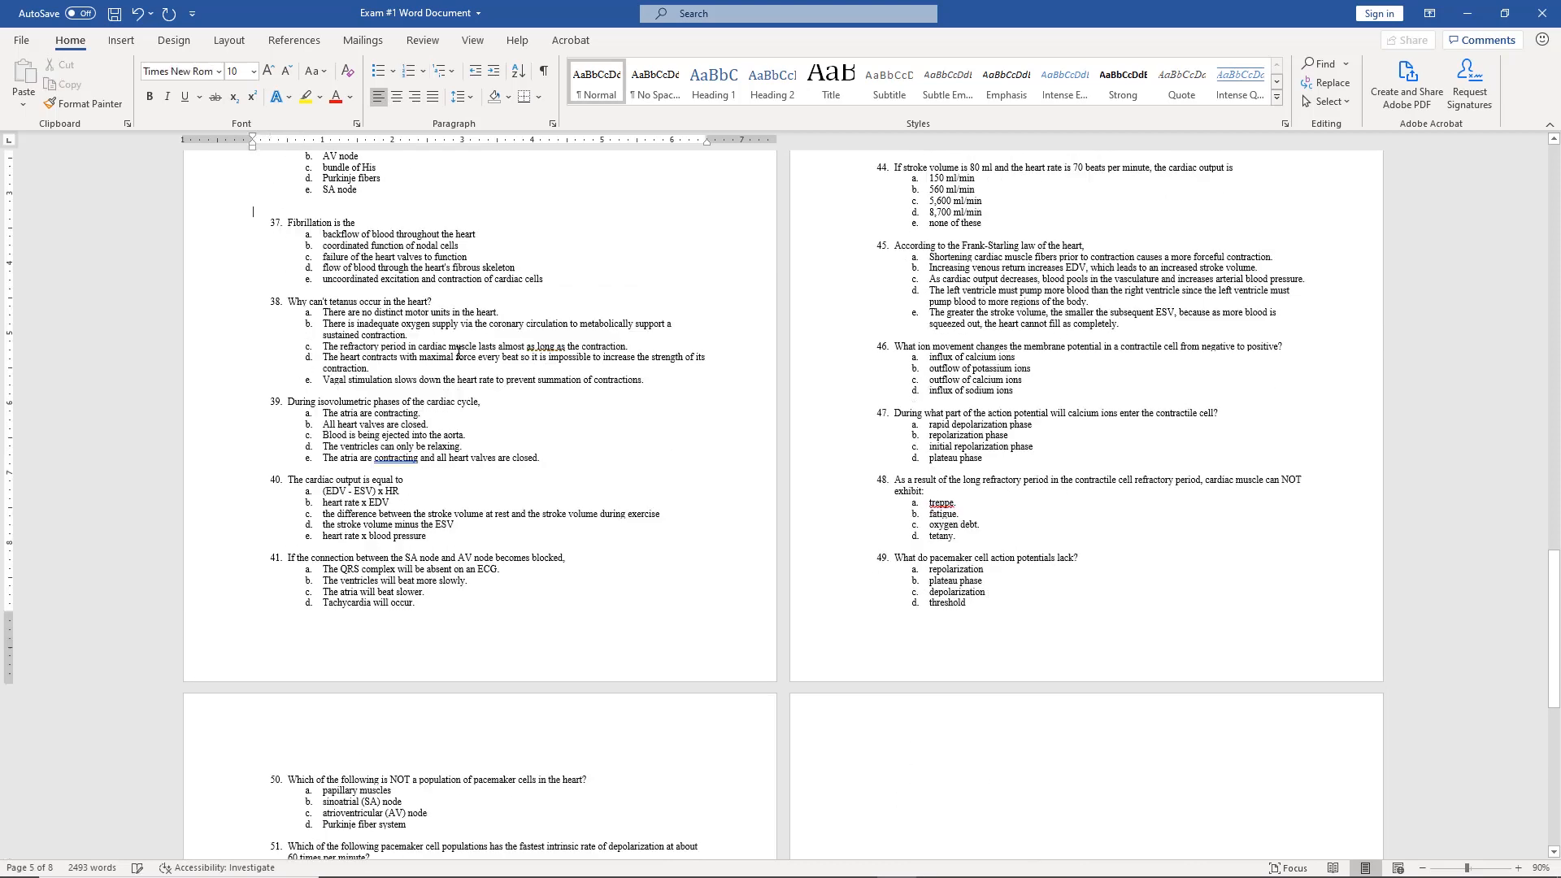
key(BackSpace)
Step: Copy questions 1 to 3 with their answer choices from the start of the document
scroll(618, 297, up, 10)
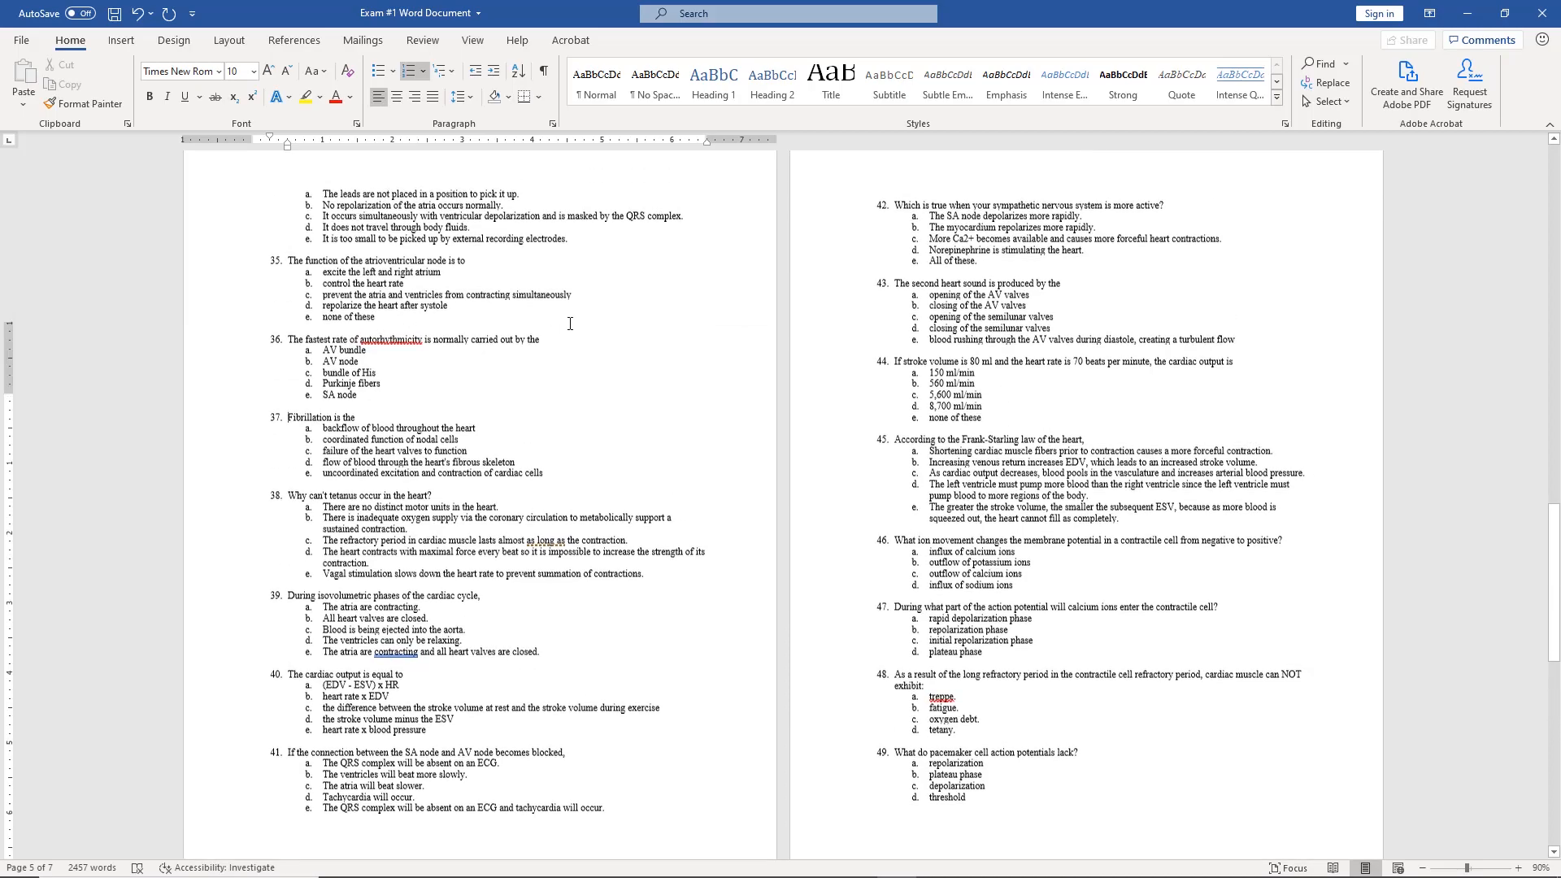
scroll(618, 297, up, 20)
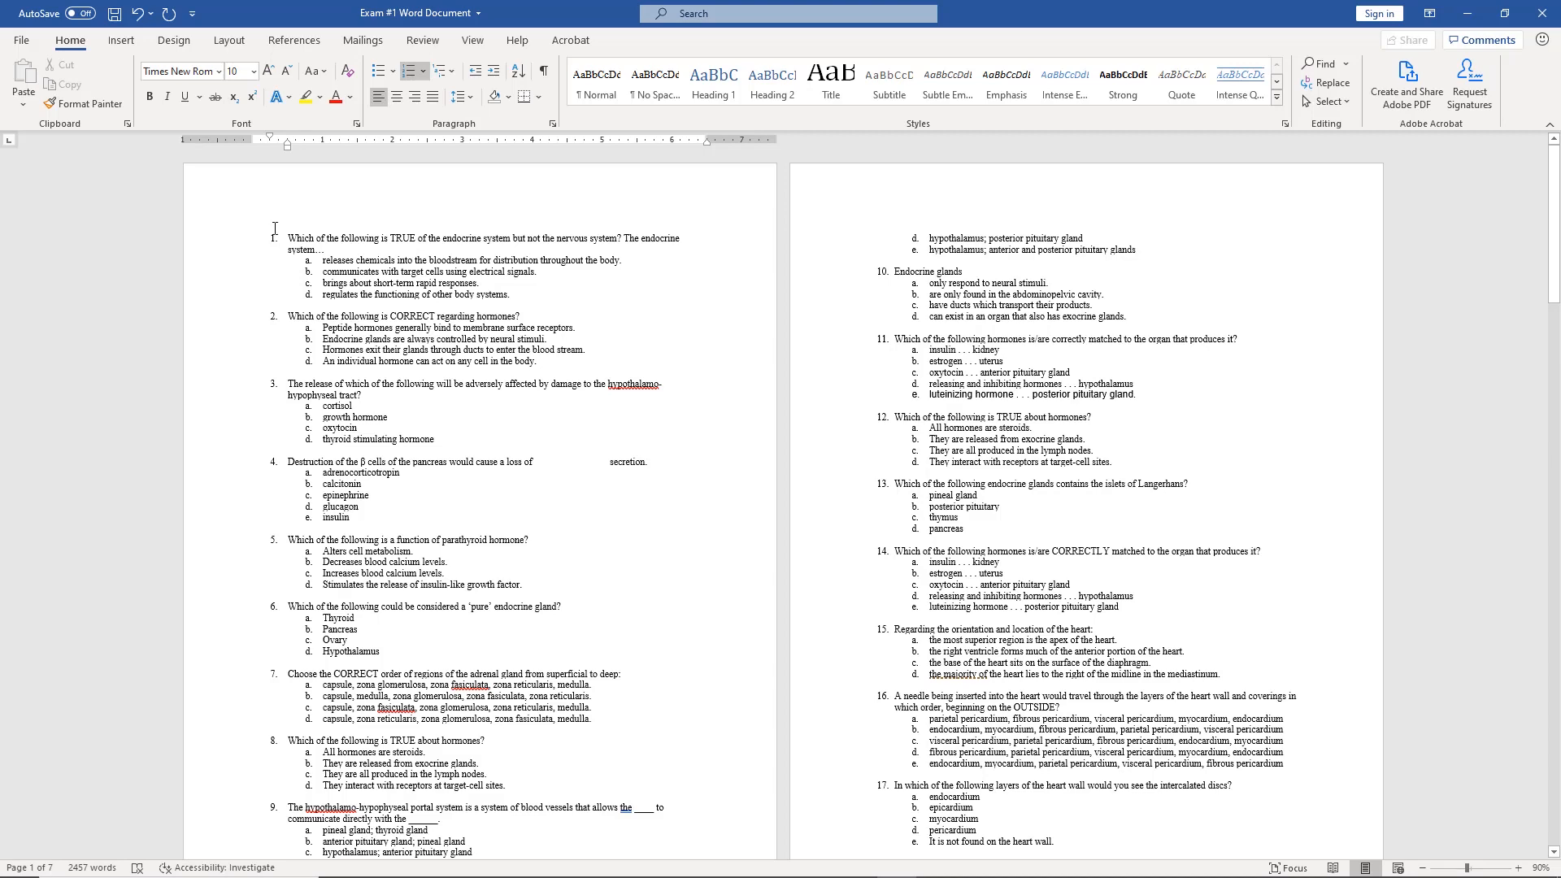
drag(265, 238, 479, 435)
key(ctrl+c)
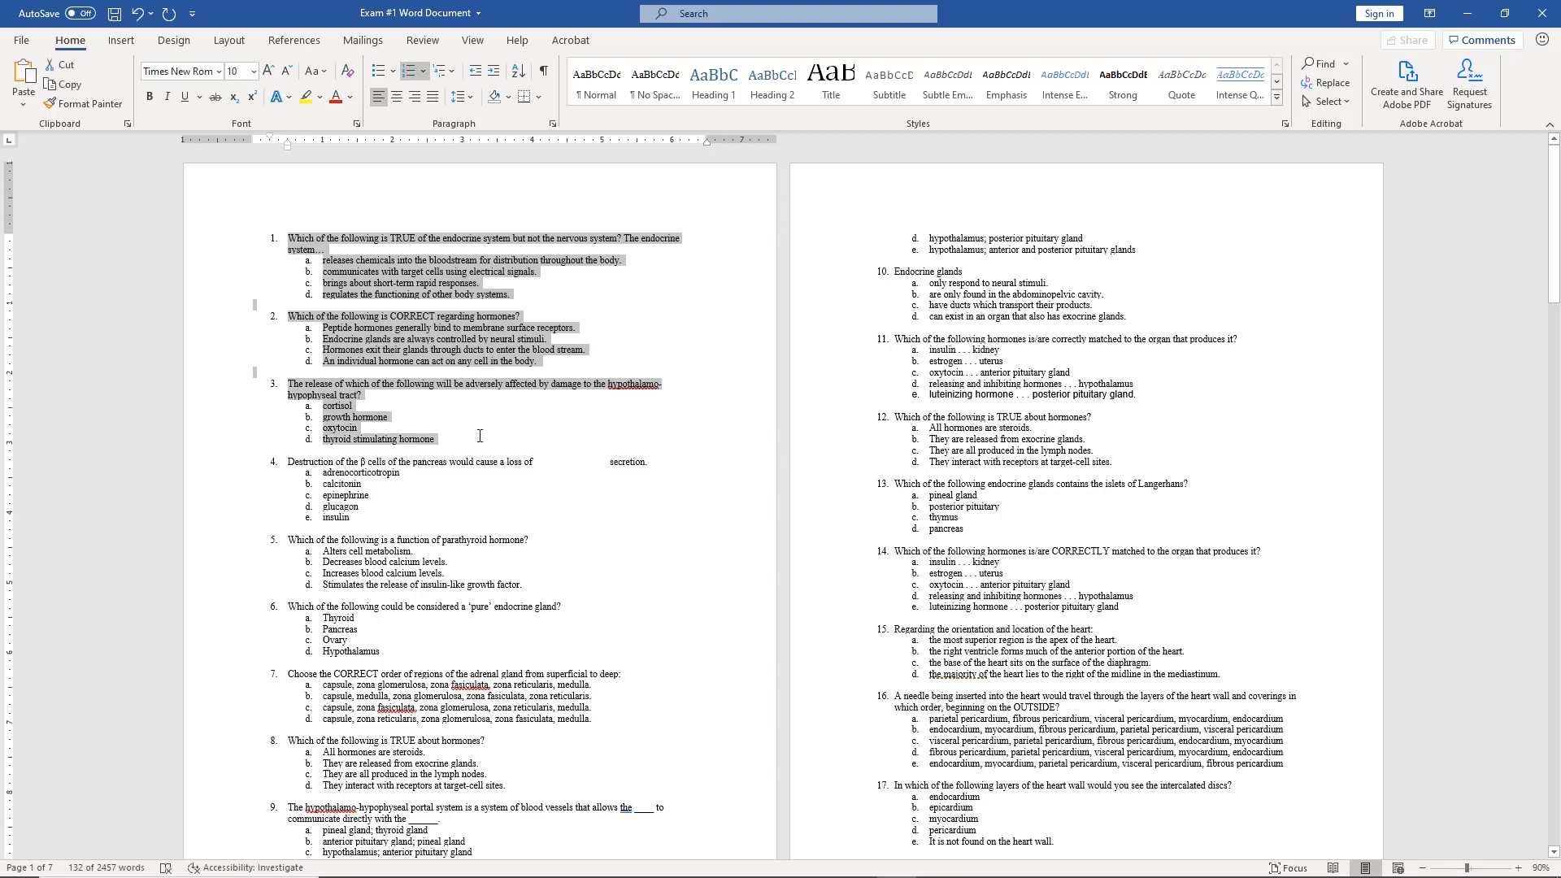
Step: Switch to the Blackboard Test Generator in Chrome and clear the sample prime number question from the question area
click(619, 862)
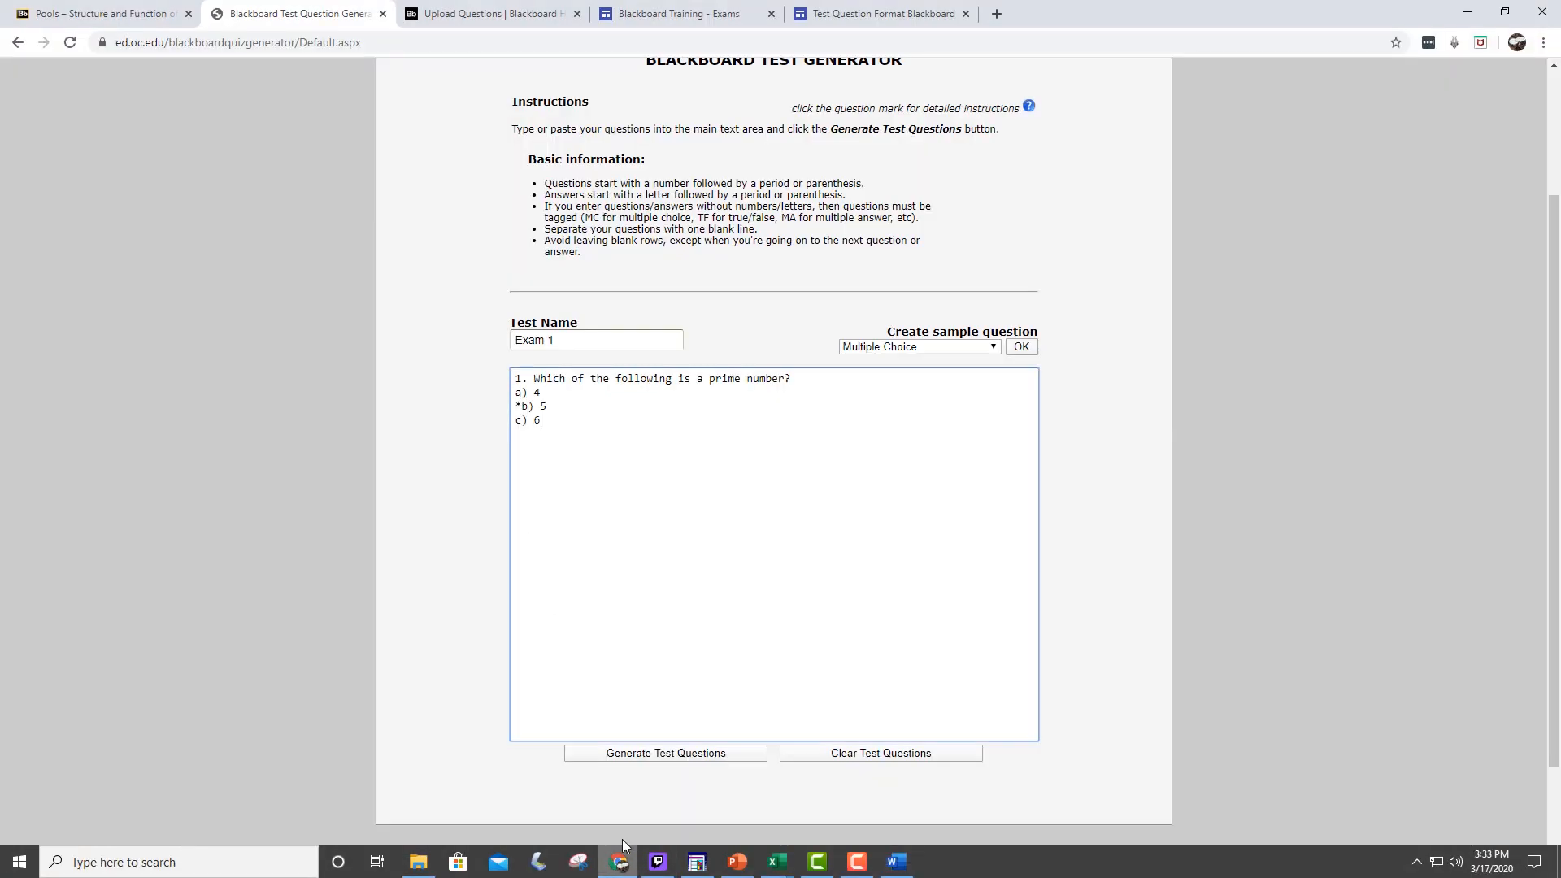
drag(565, 424, 489, 366)
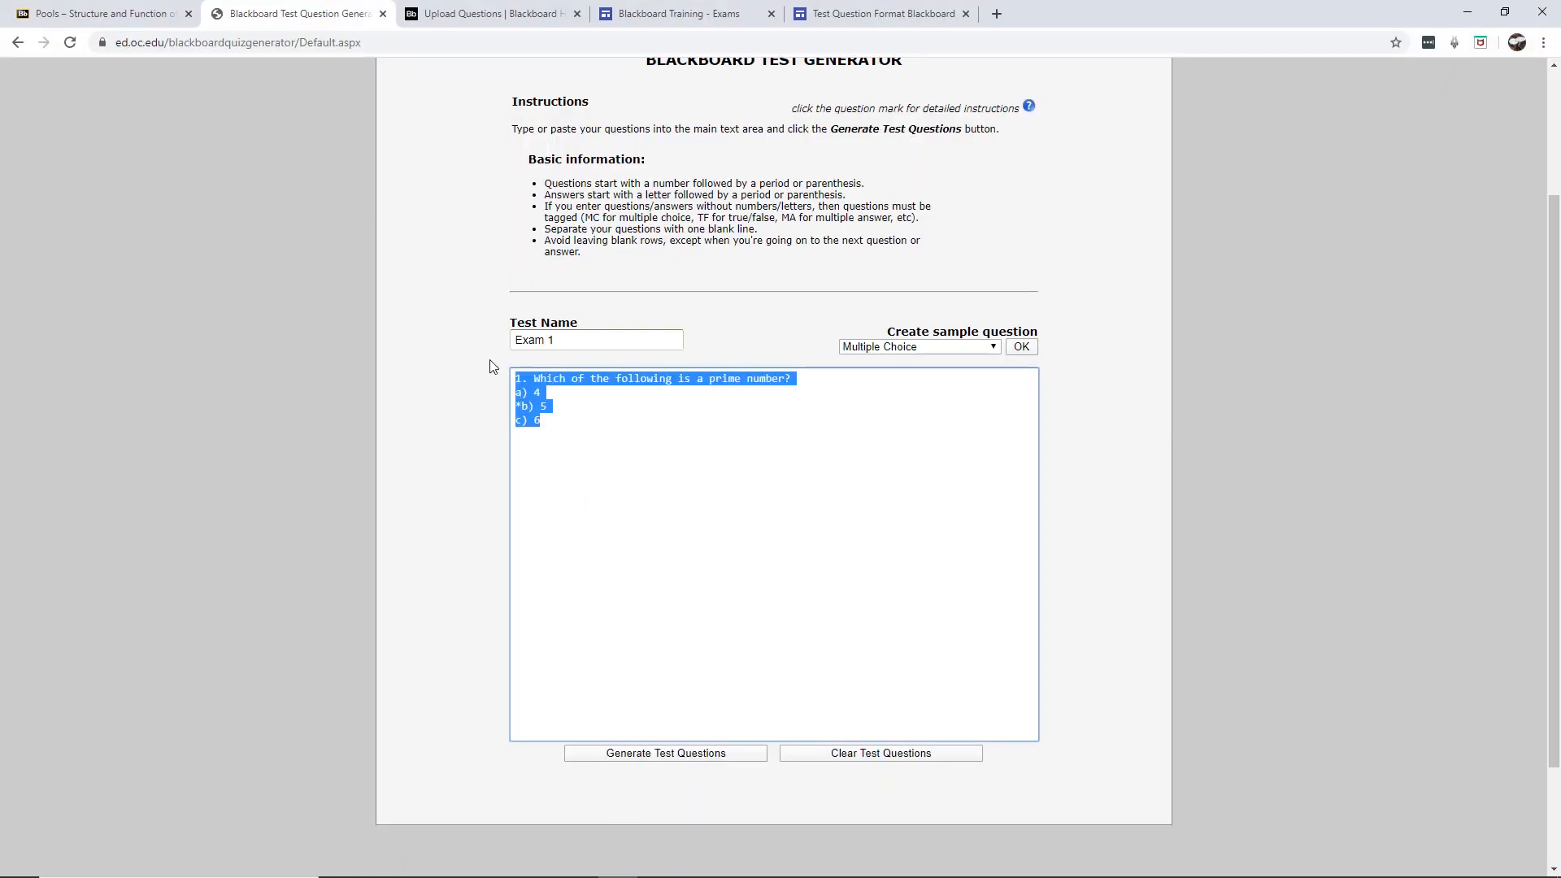
click(892, 756)
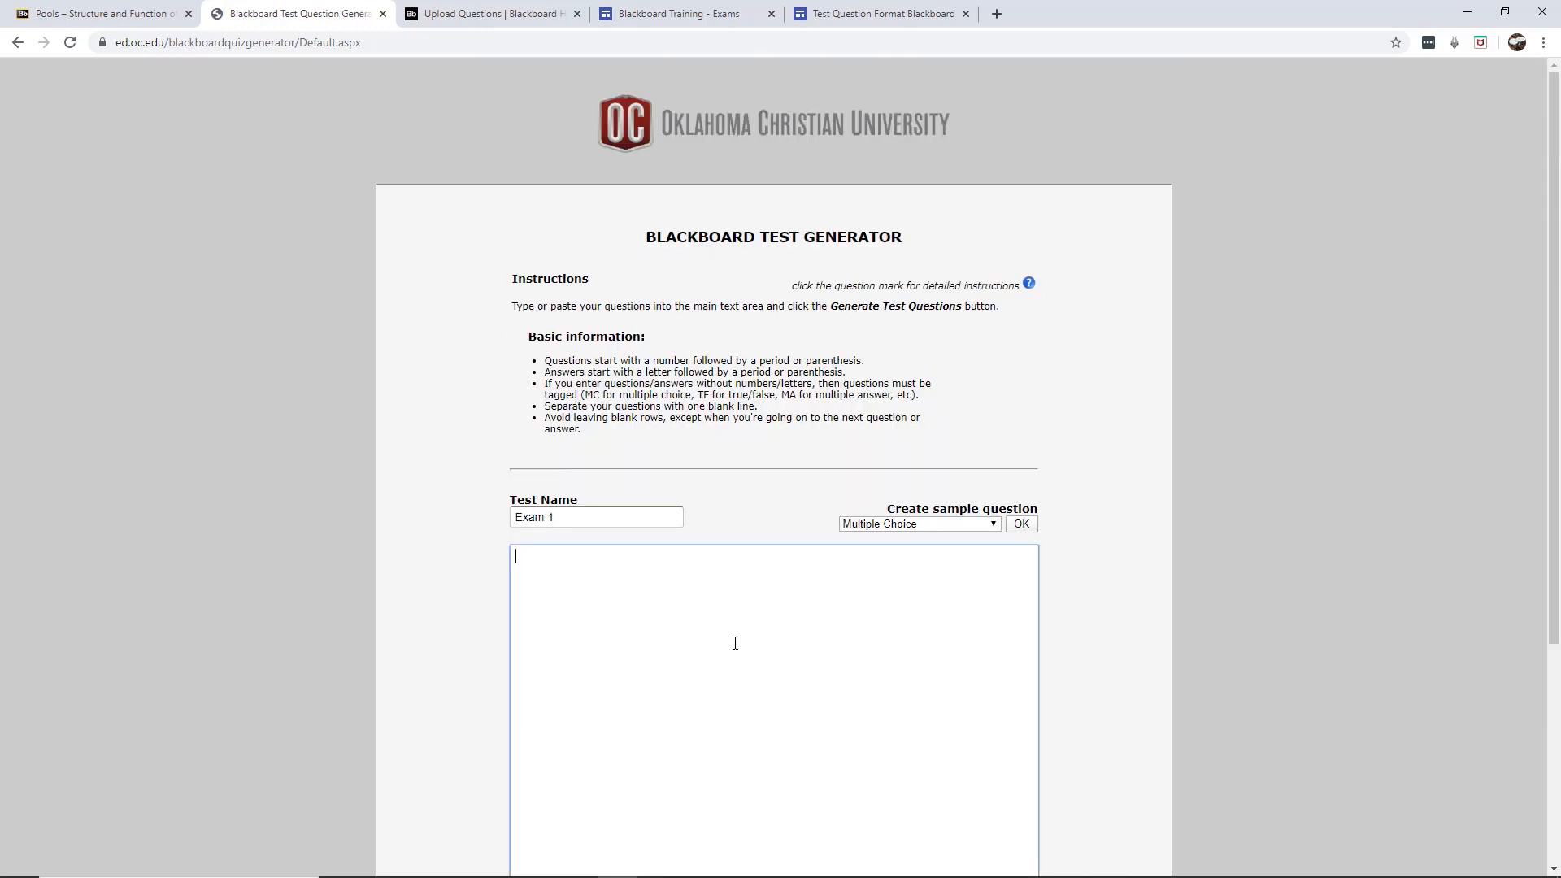
Step: Paste questions 1 to 3 into the question area and put an asterisk before correct answers 1a, 2a and 3c
key(ctrl+v)
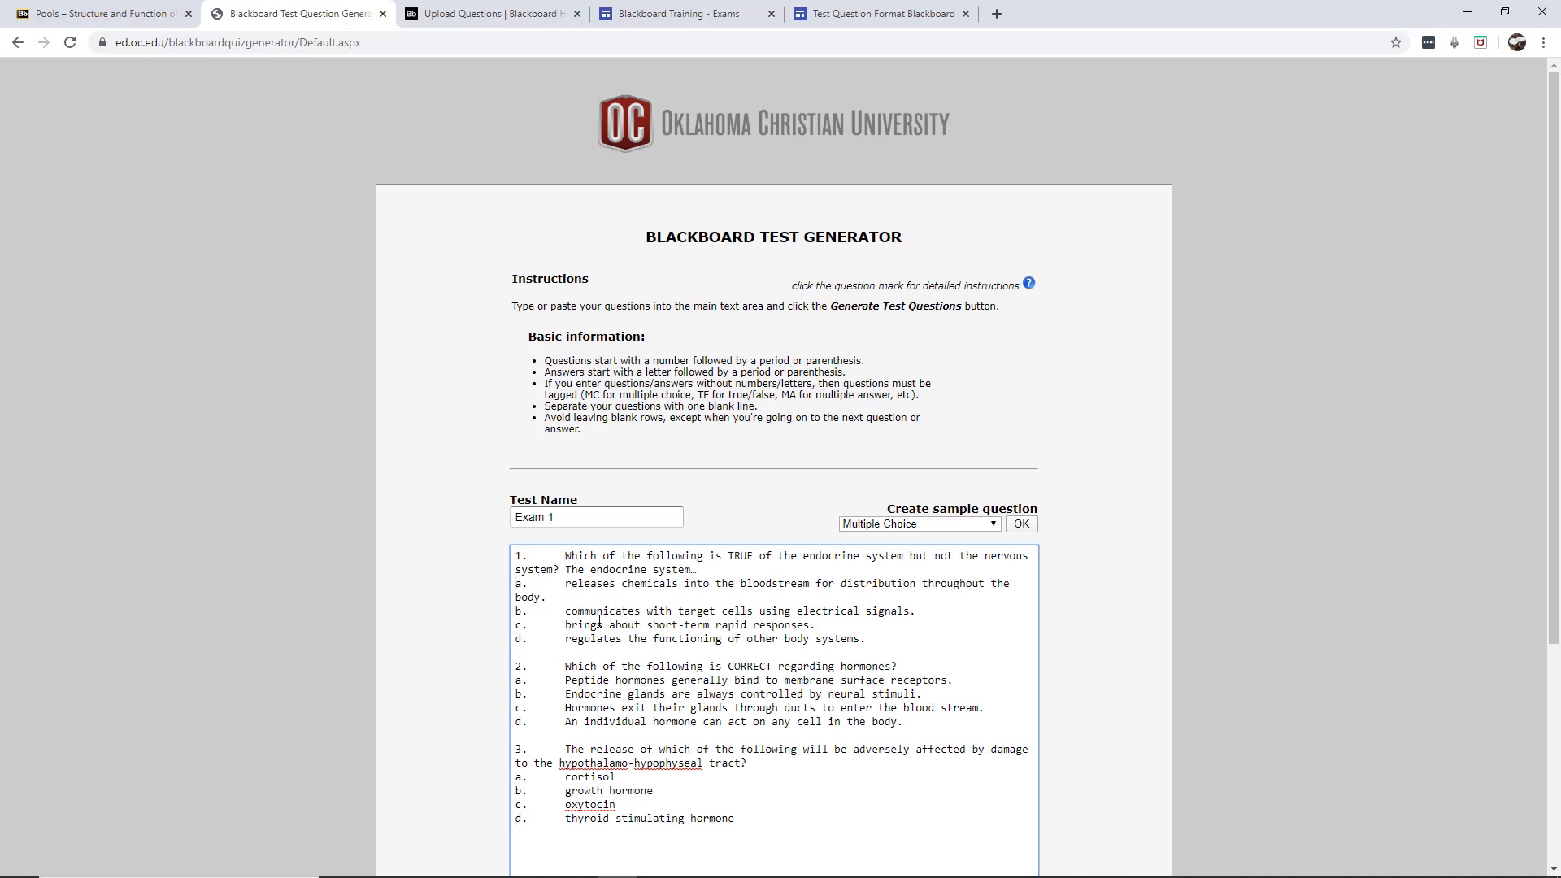
text(*)
text(I)
key(BackSpace)
text(**)
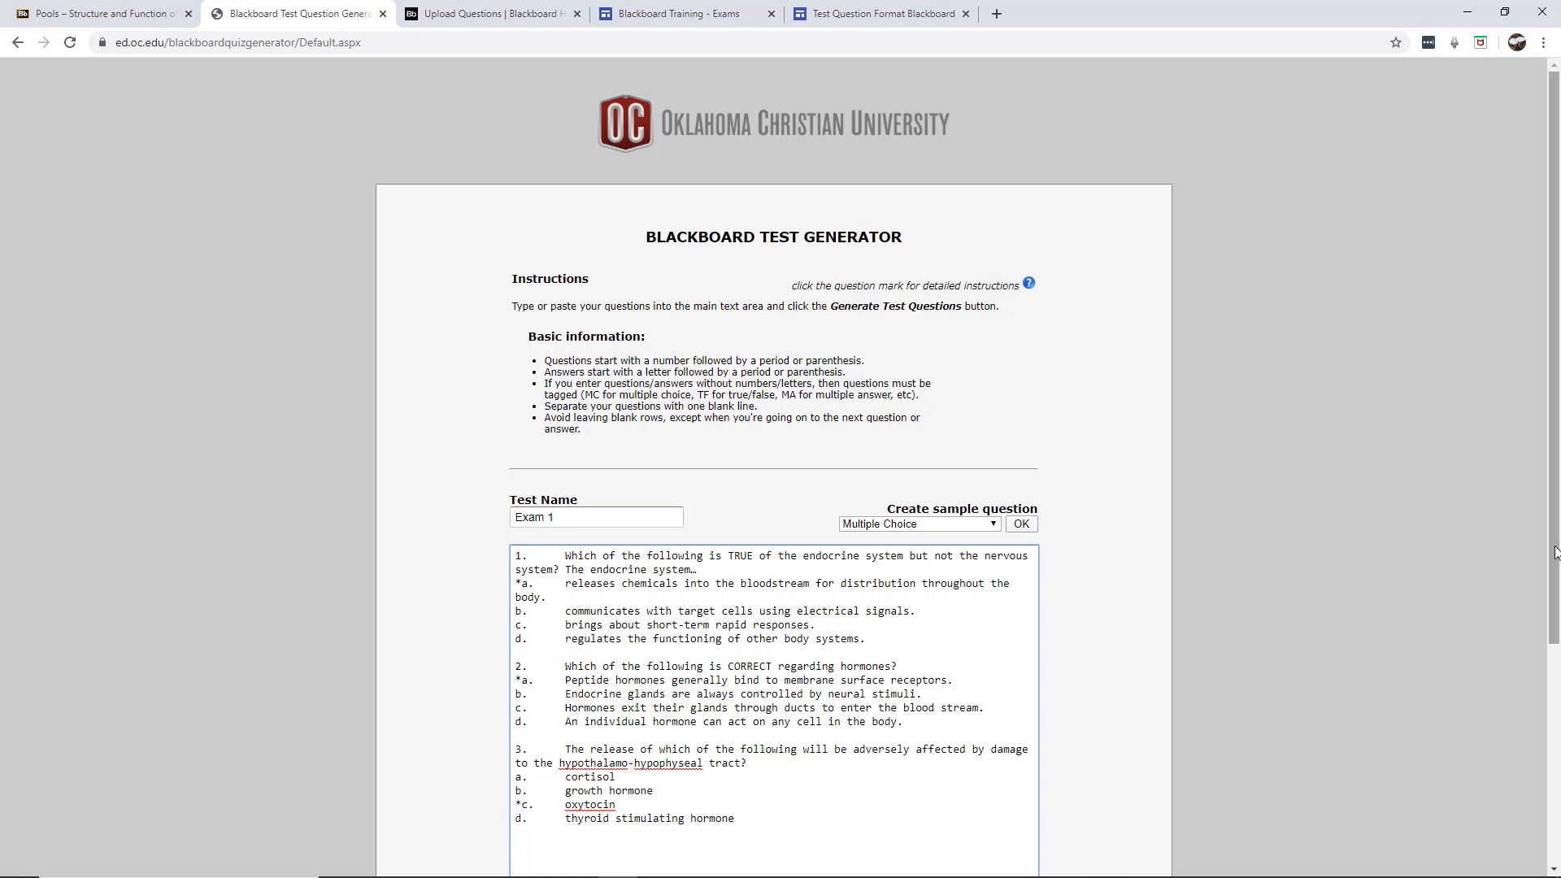
Step: Generate the test questions from the three pasted questions, review the output, and clear the generator
drag(1555, 553, 1555, 709)
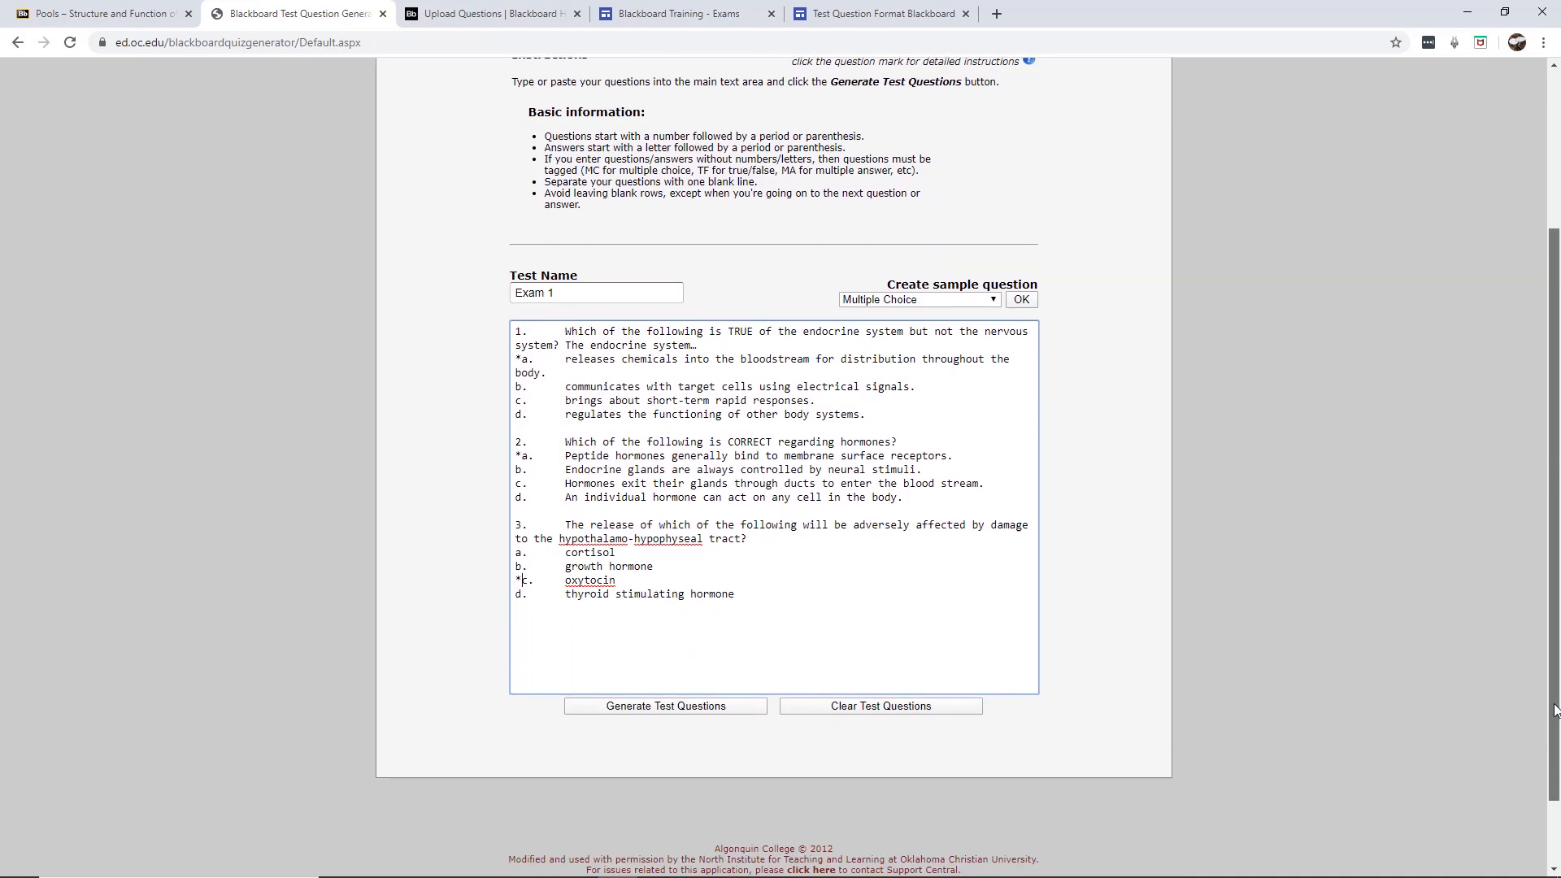
click(721, 708)
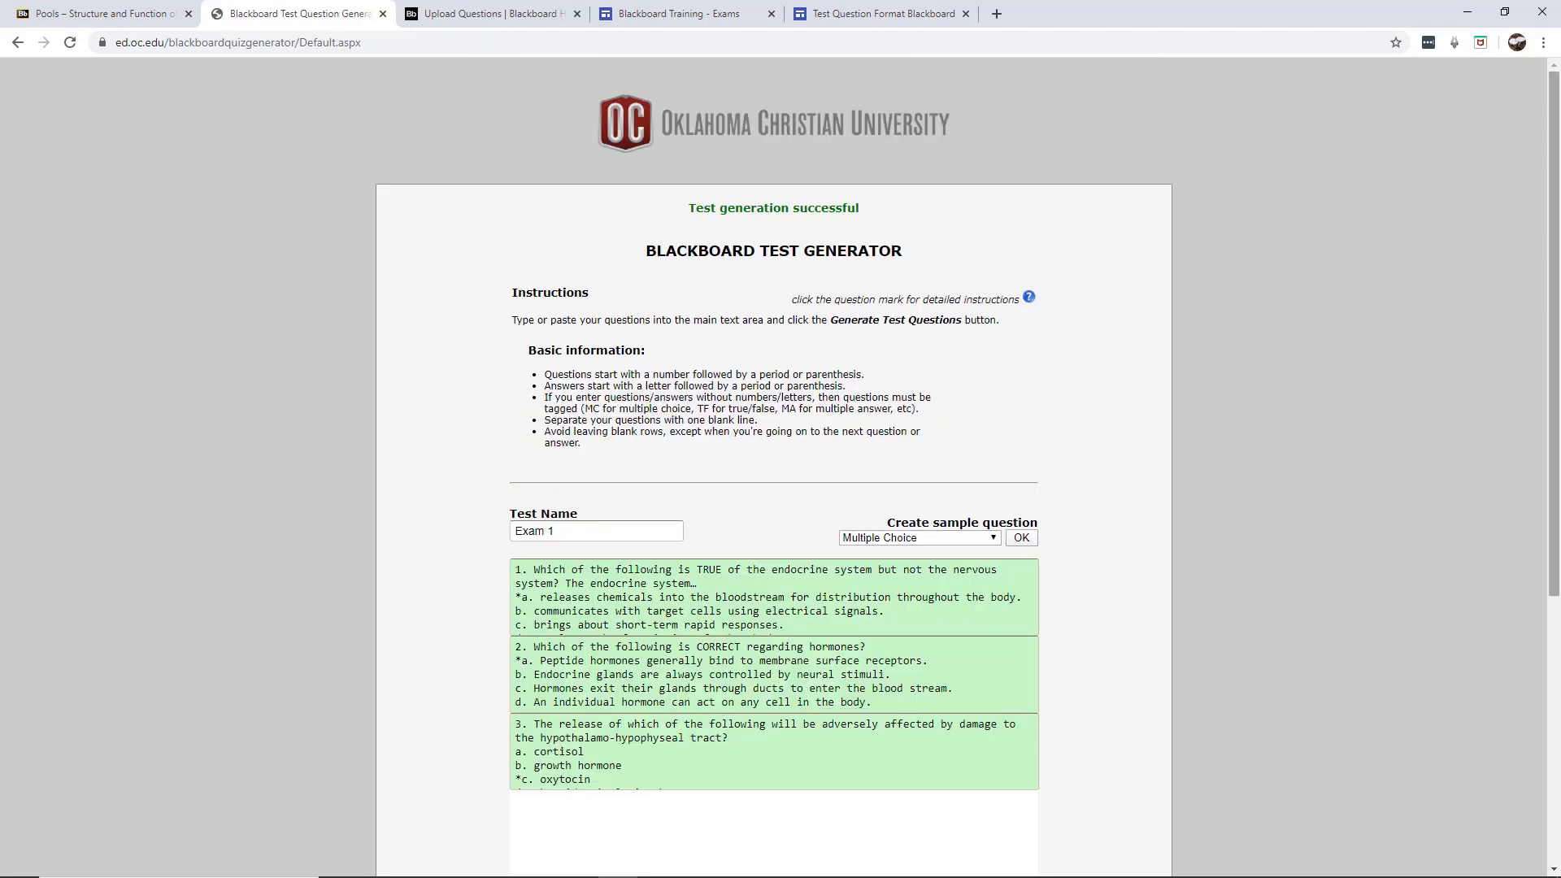
drag(1559, 335, 1559, 453)
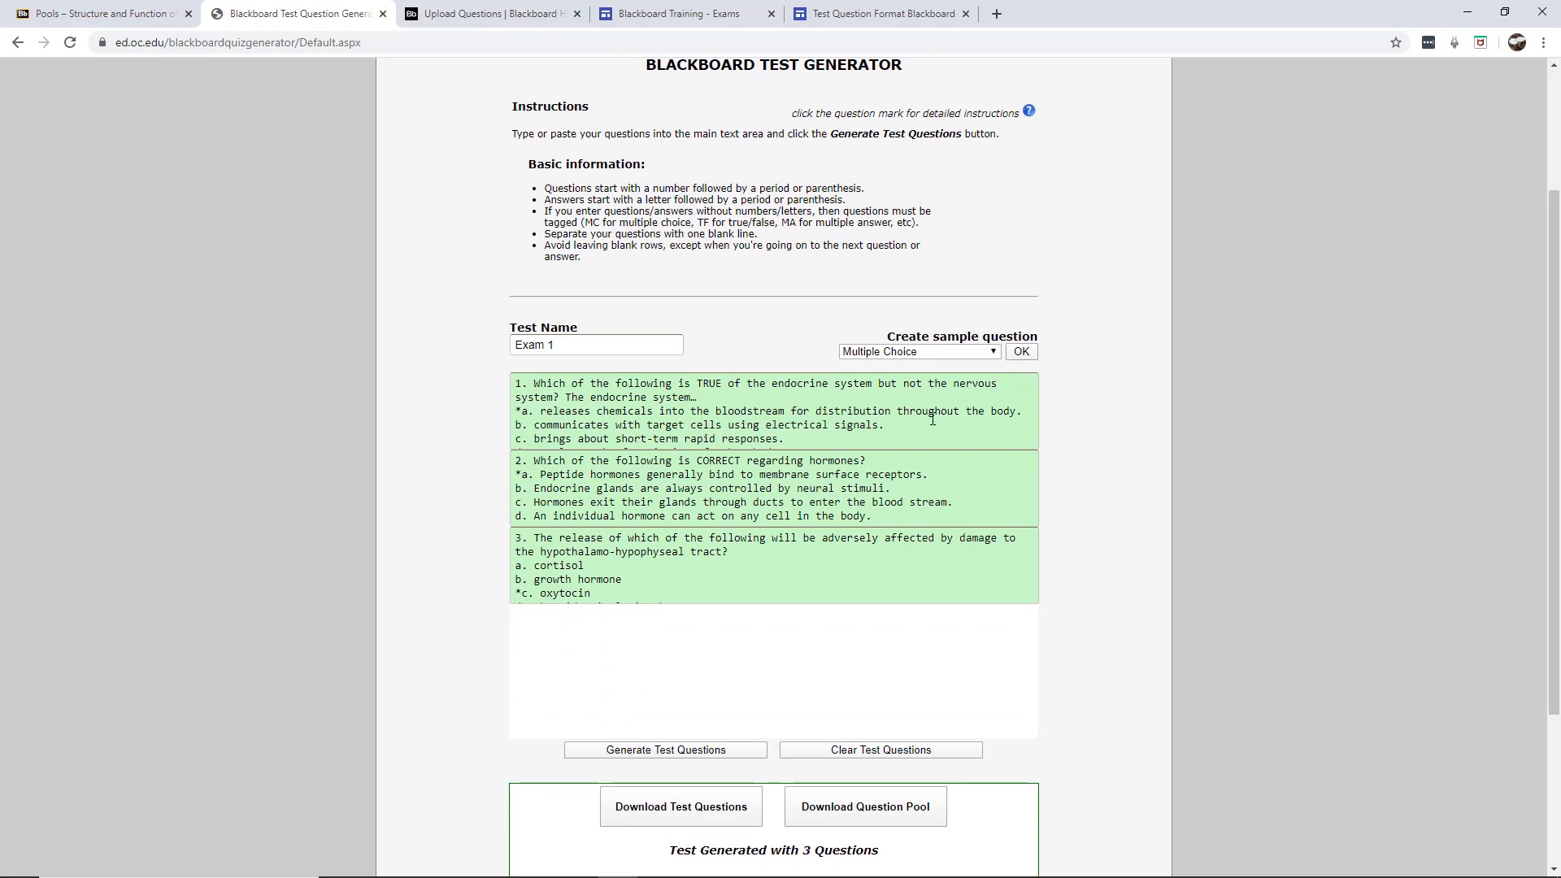
mouse_move(927, 419)
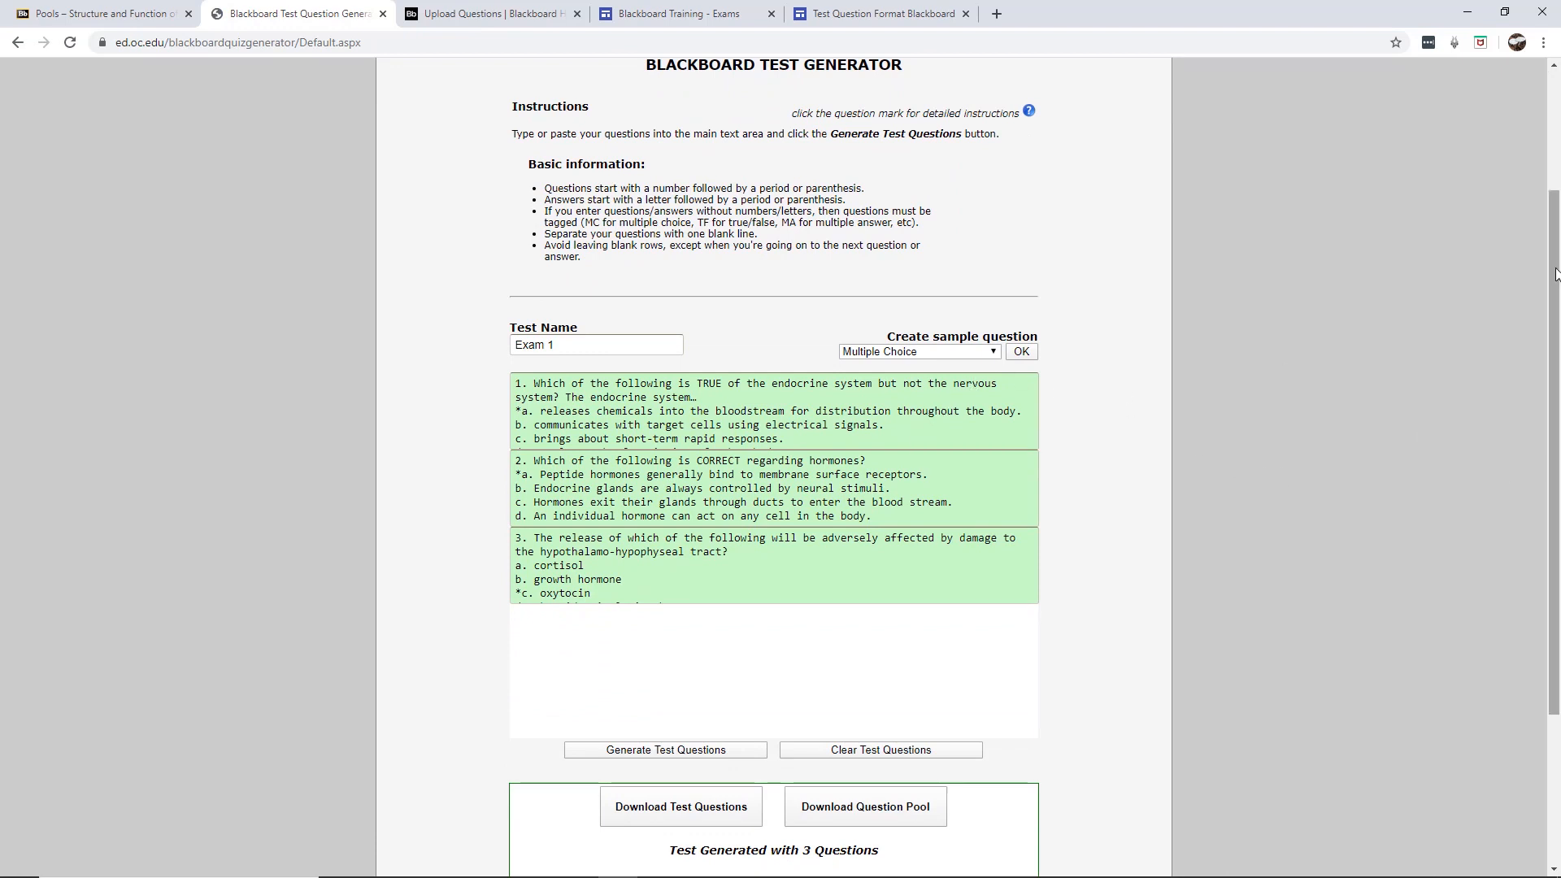
drag(1559, 273, 1559, 356)
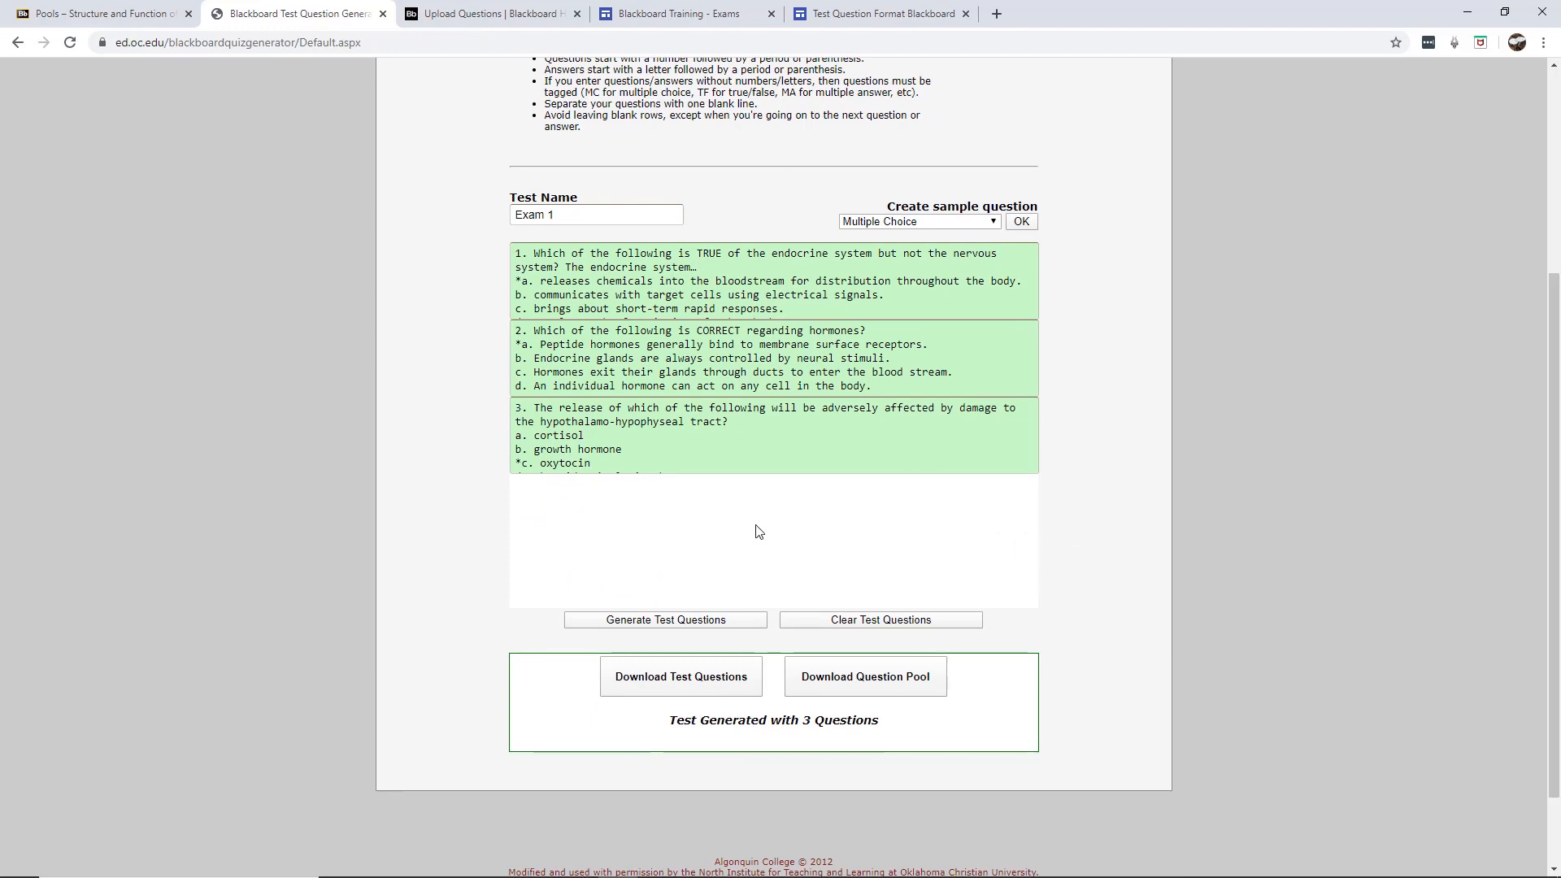
scroll(724, 450, down, 1)
scroll(721, 452, up, 5)
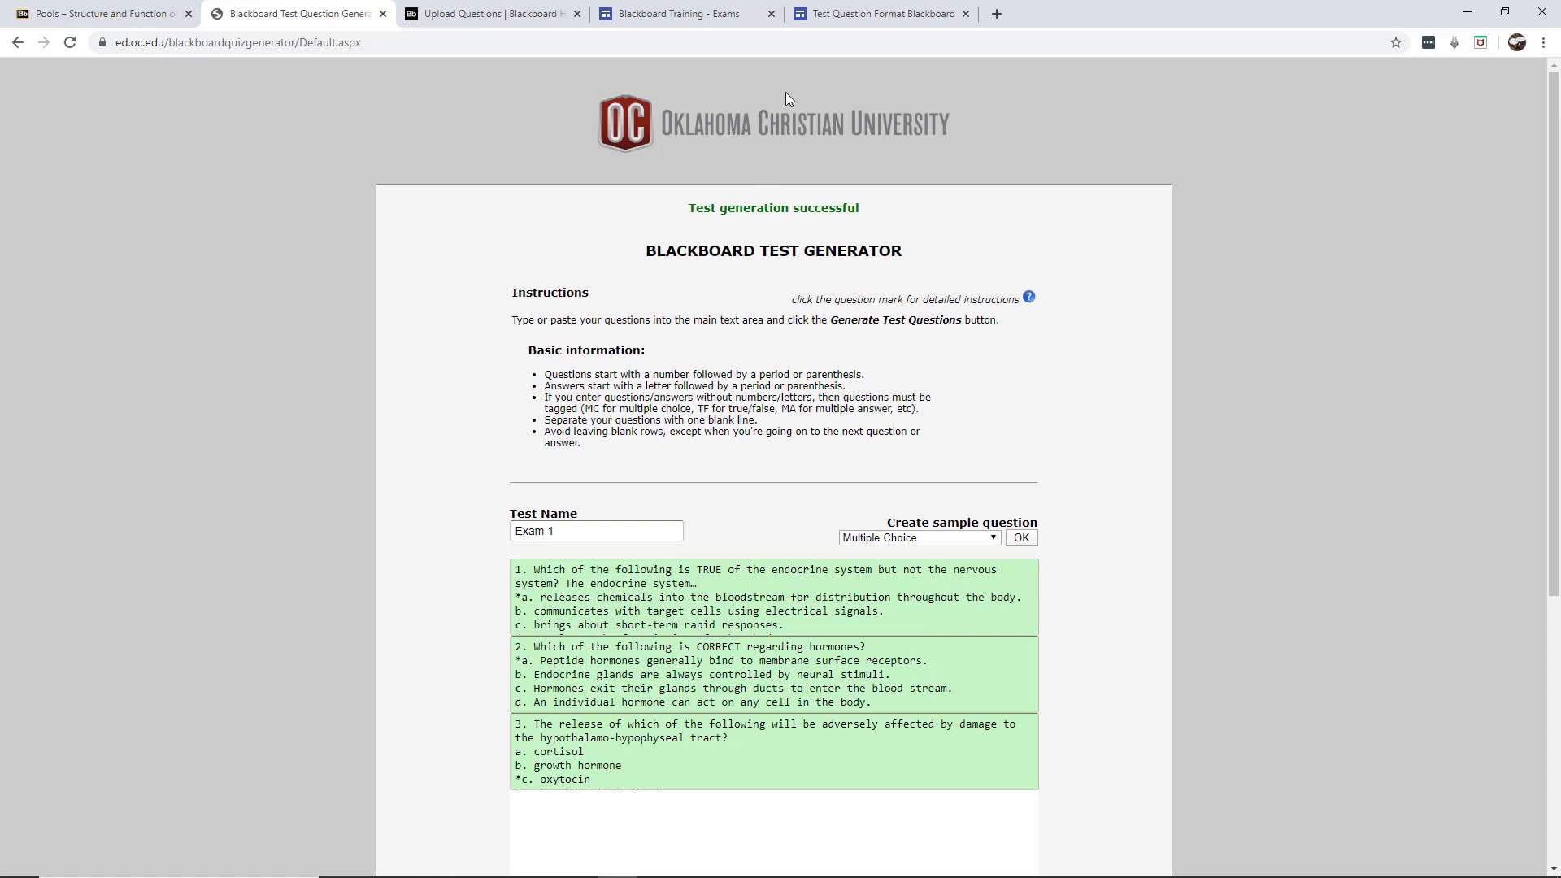
scroll(1447, 585, down, 4)
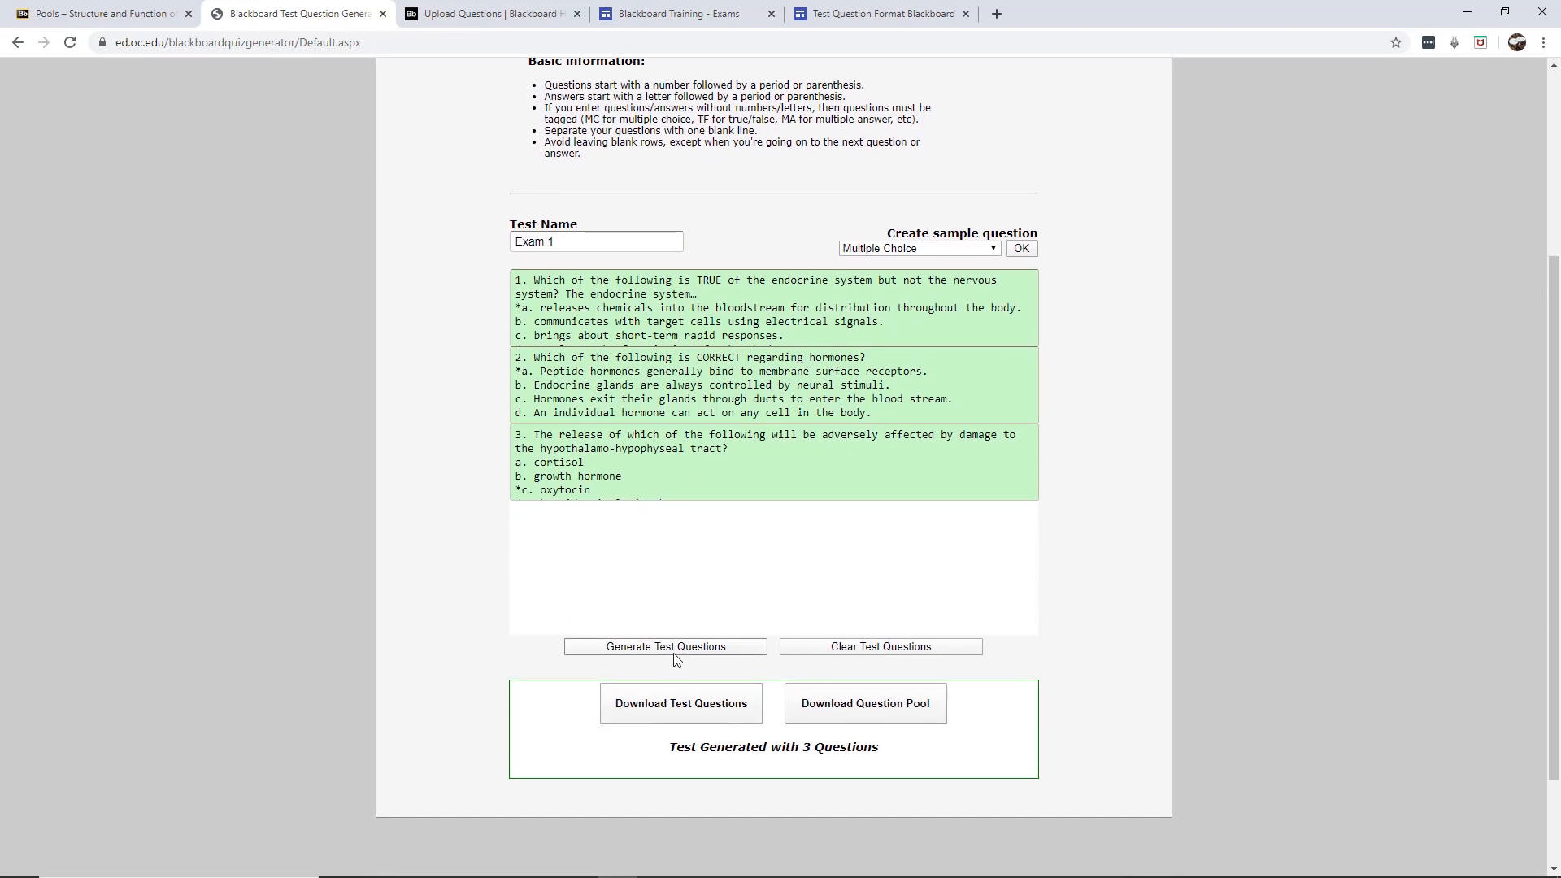
click(841, 647)
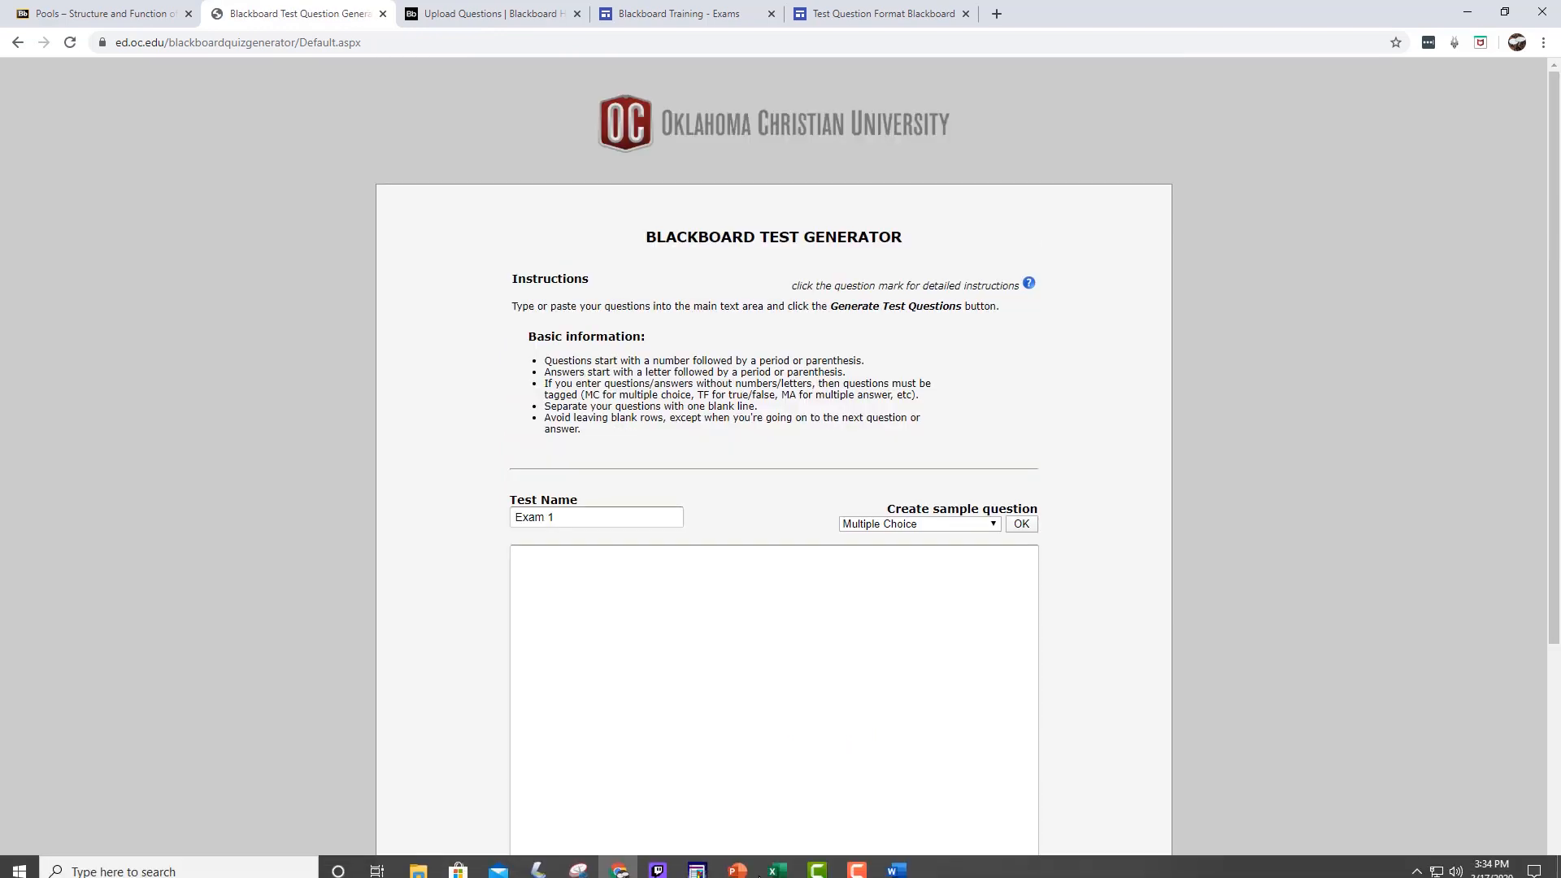
Step: Switch to the Exam #1 Word Document and copy all of questions 1 to 58 with their answer choices
click(897, 868)
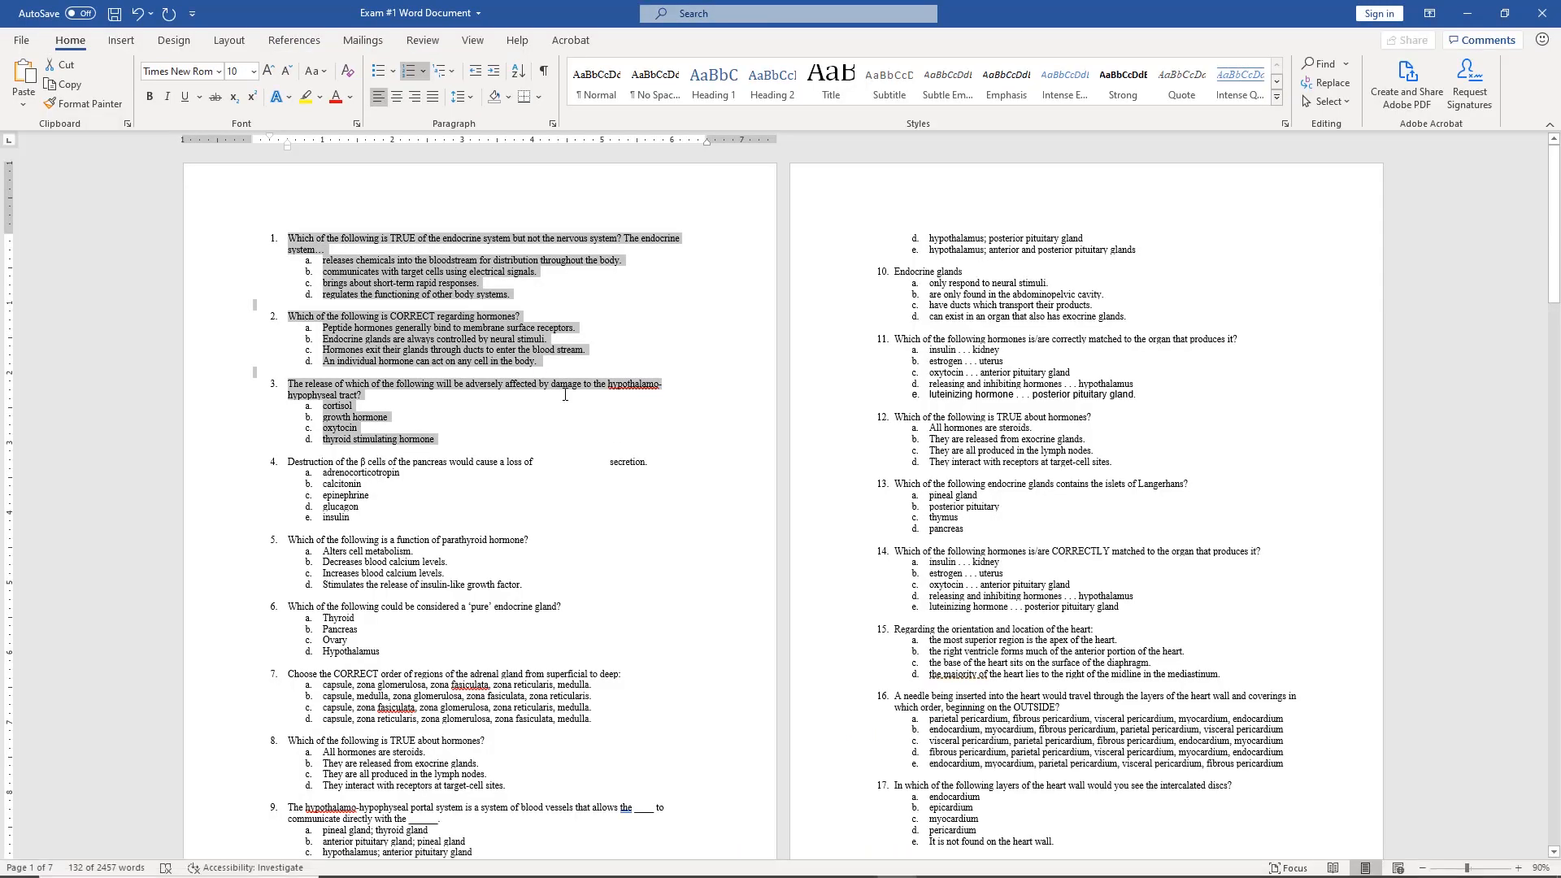
click(285, 243)
drag(284, 242, 789, 766)
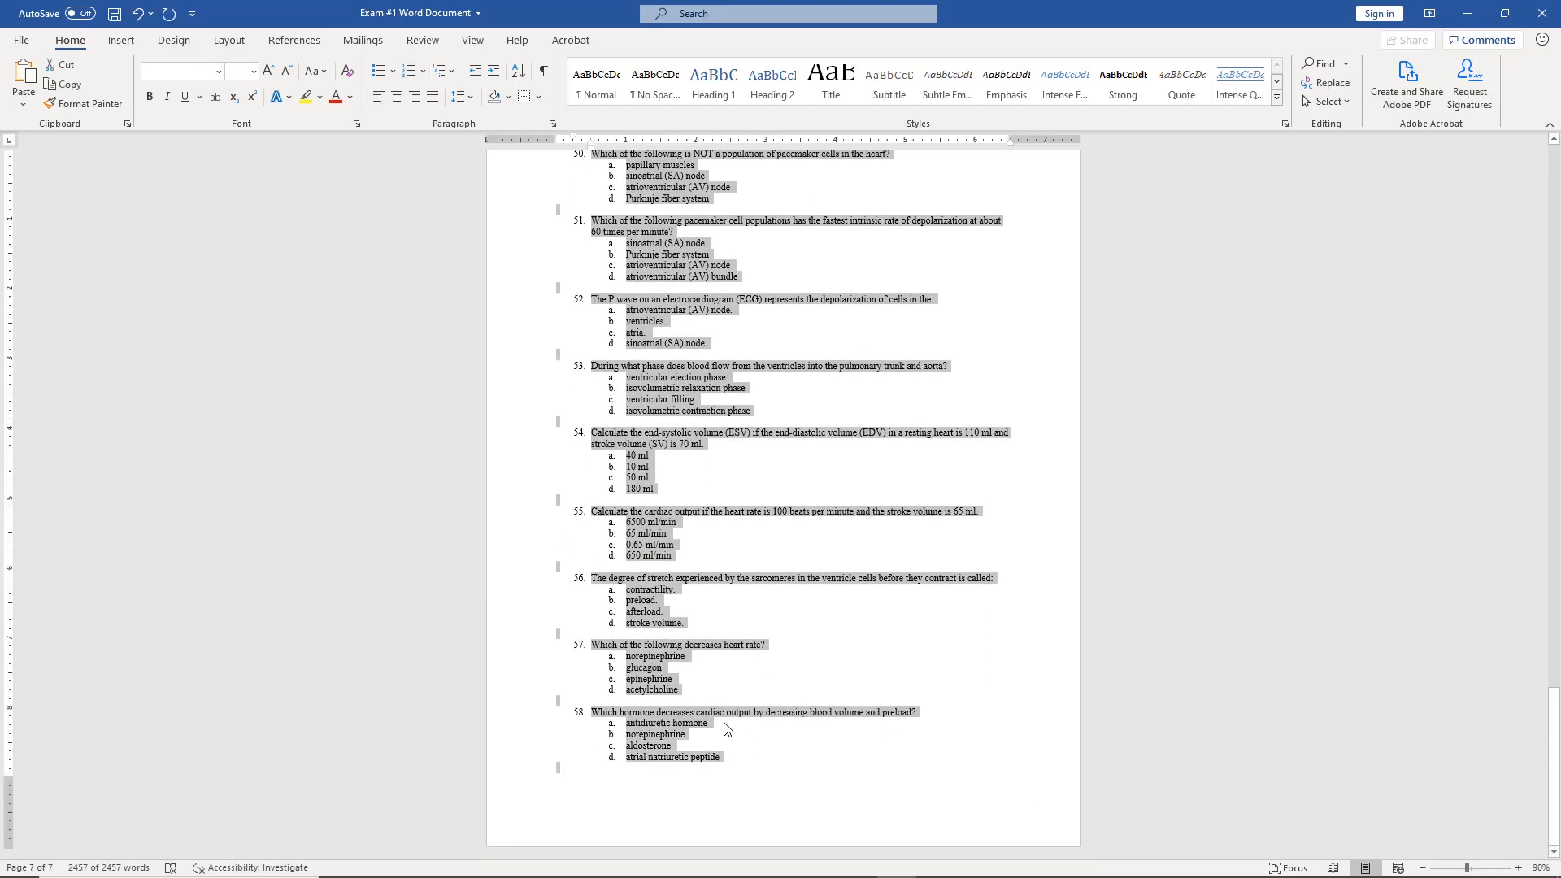
Step: Insert a page break after question 58 and paste the copied questions on the new page as text only
click(658, 825)
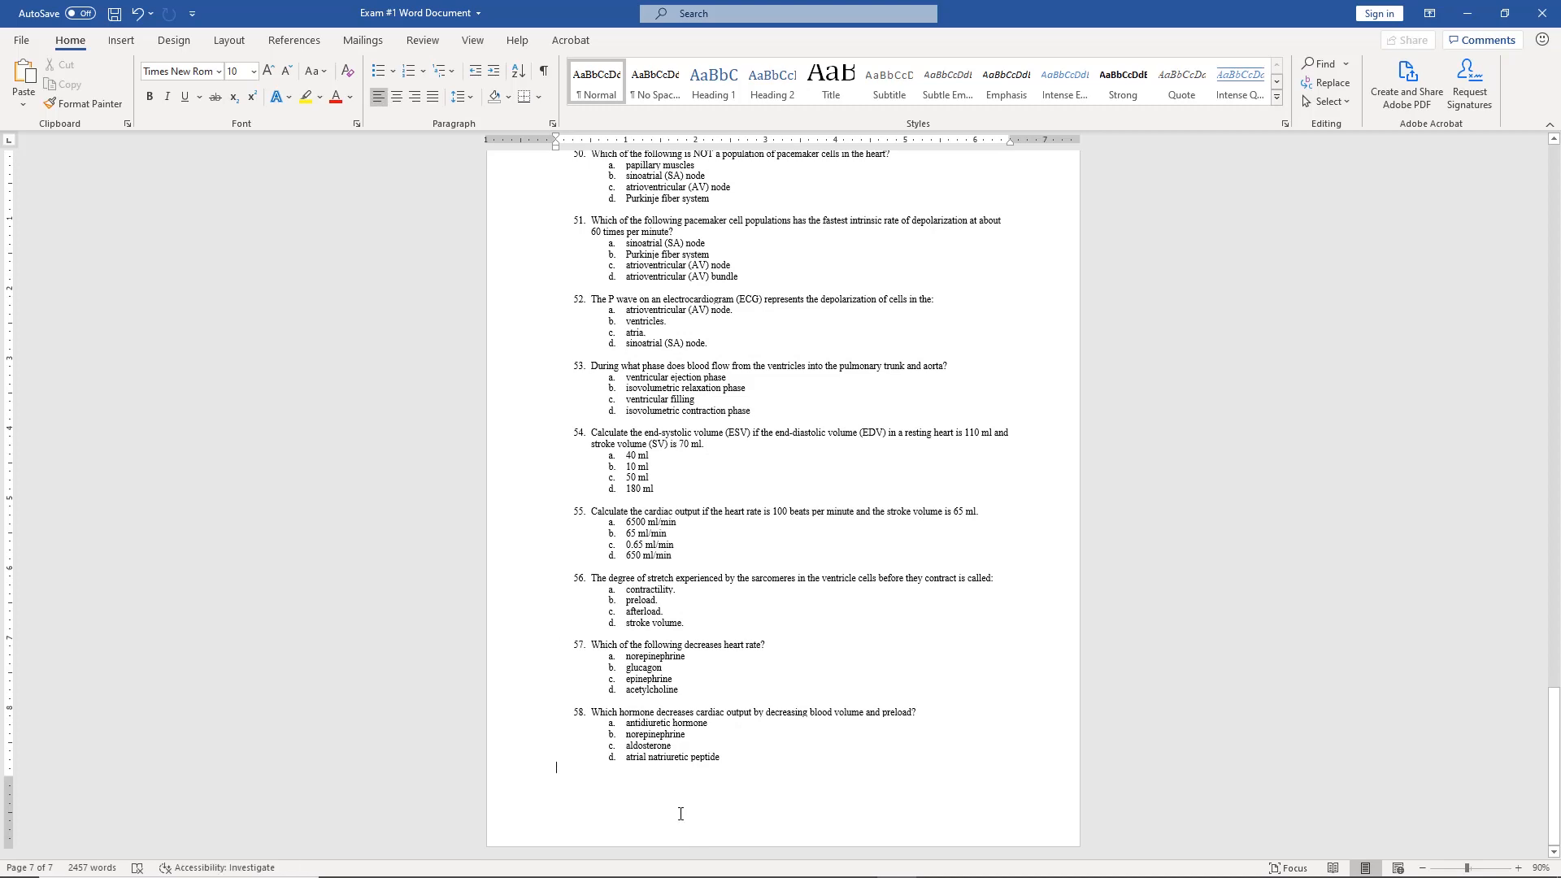
key(ctrl+Return)
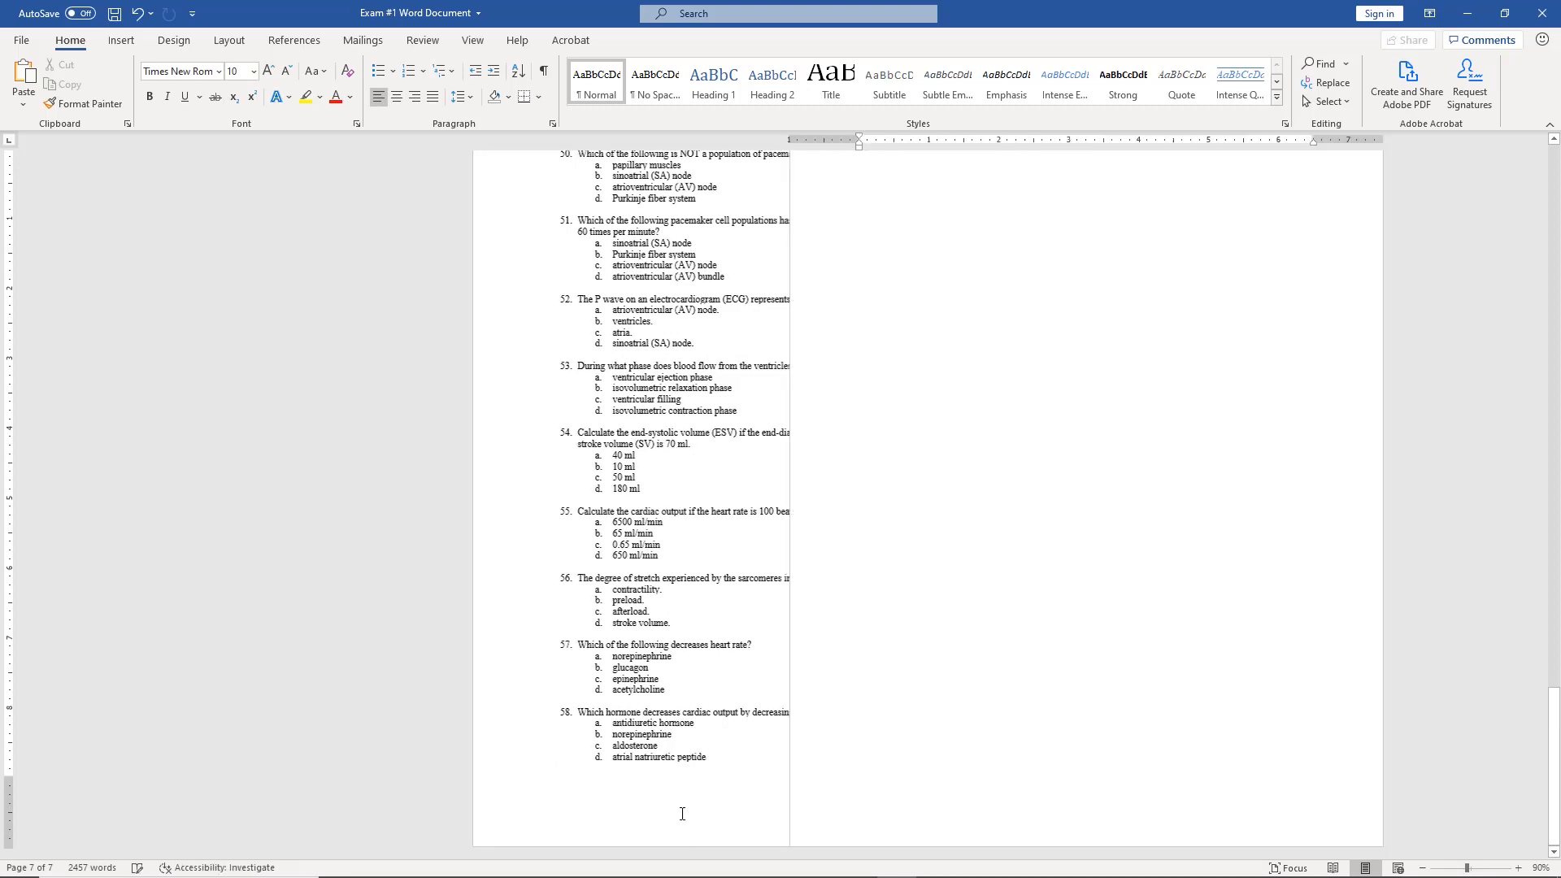
scroll(911, 484, up, 3)
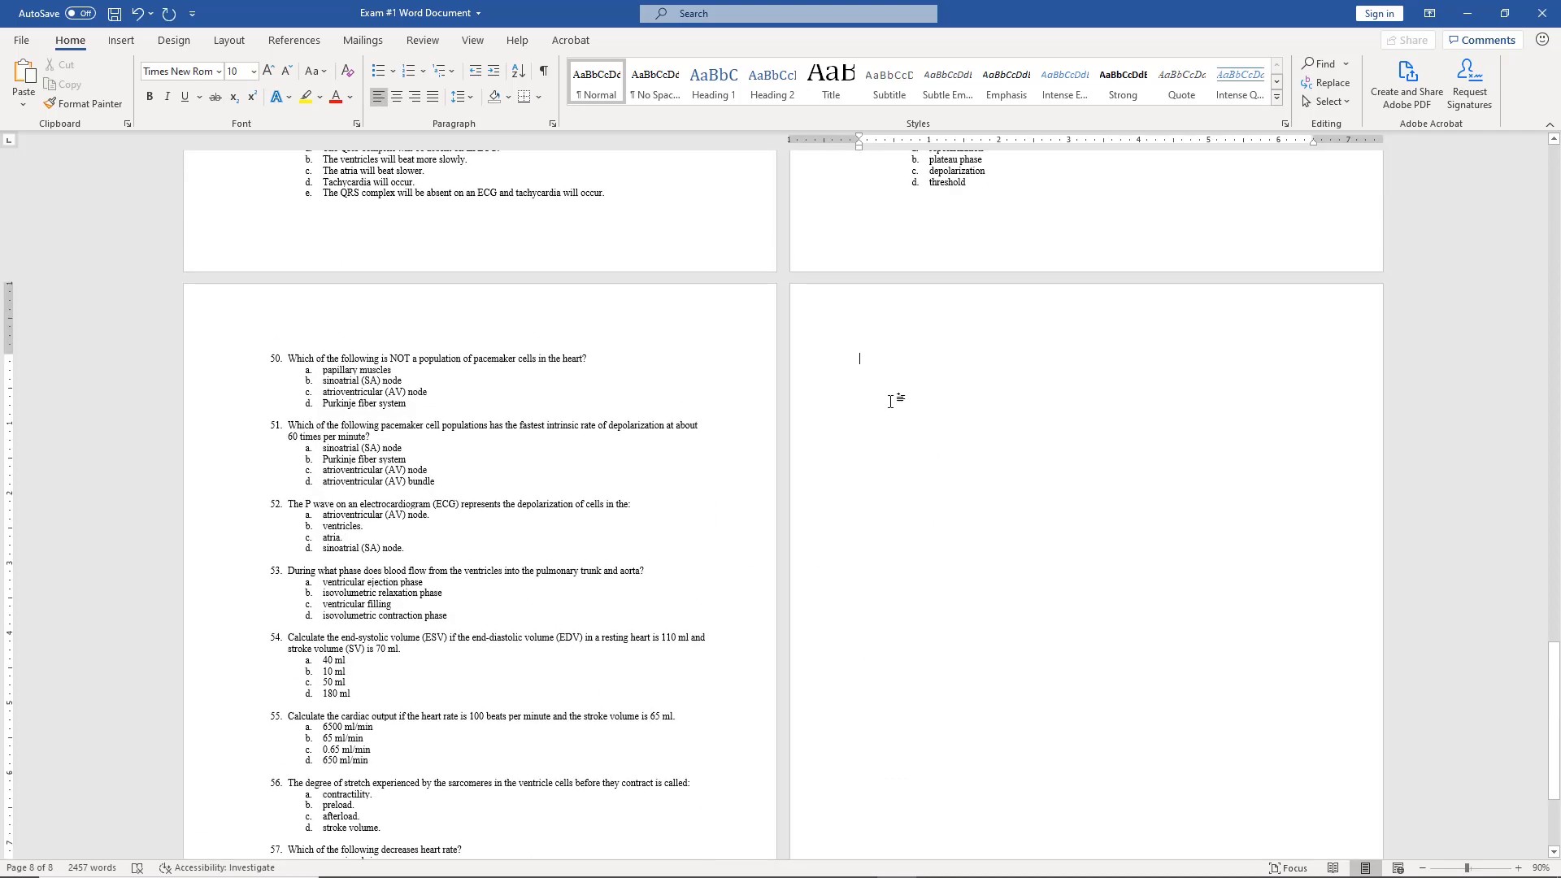
right_click(884, 356)
click(889, 394)
right_click(890, 392)
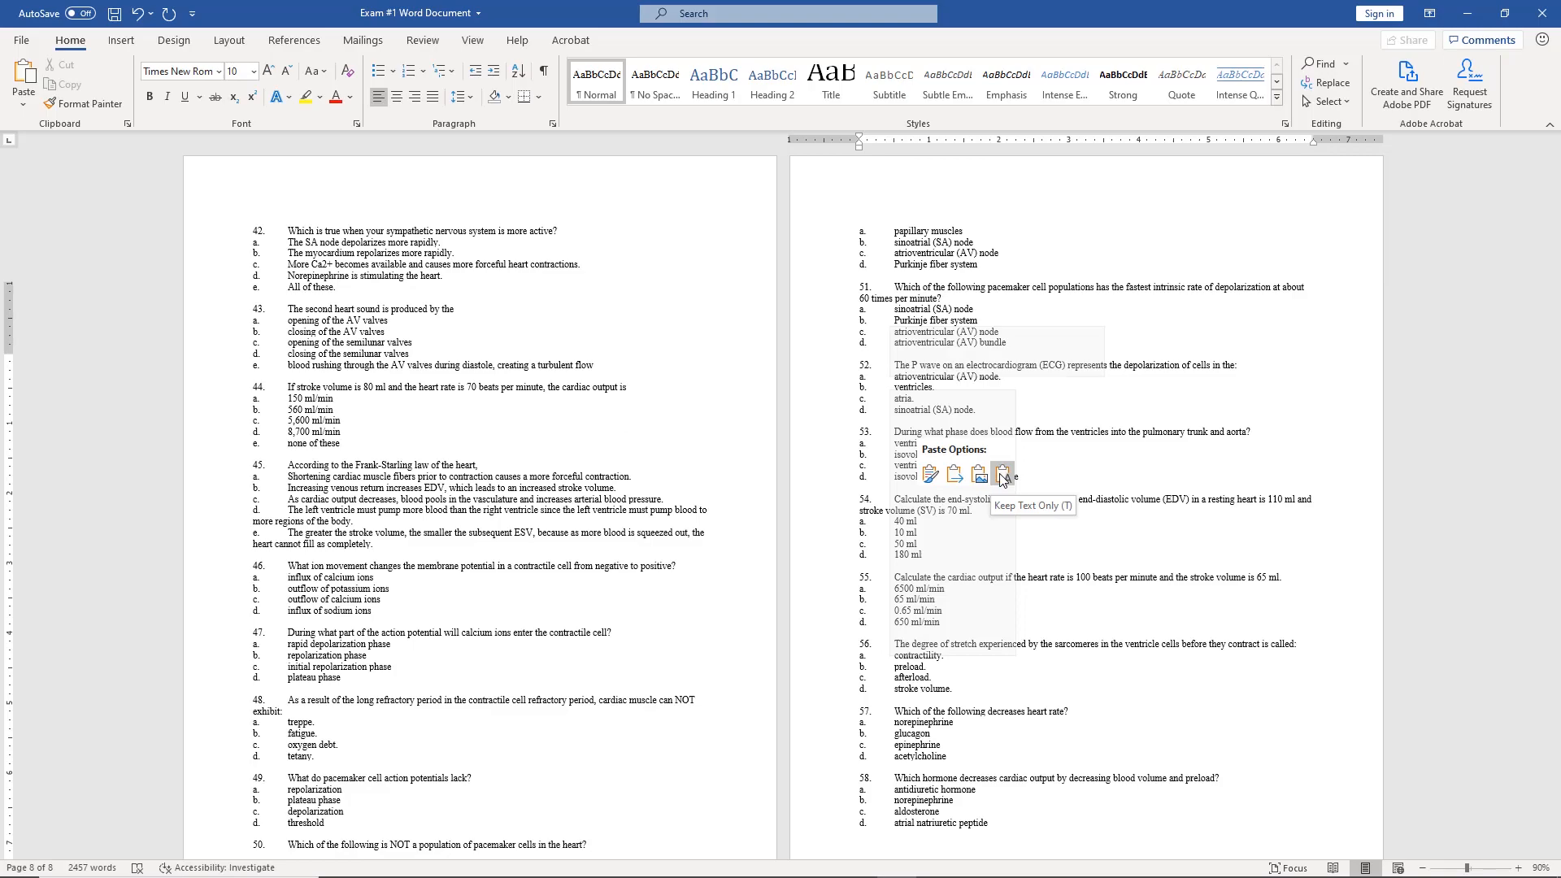
click(1002, 478)
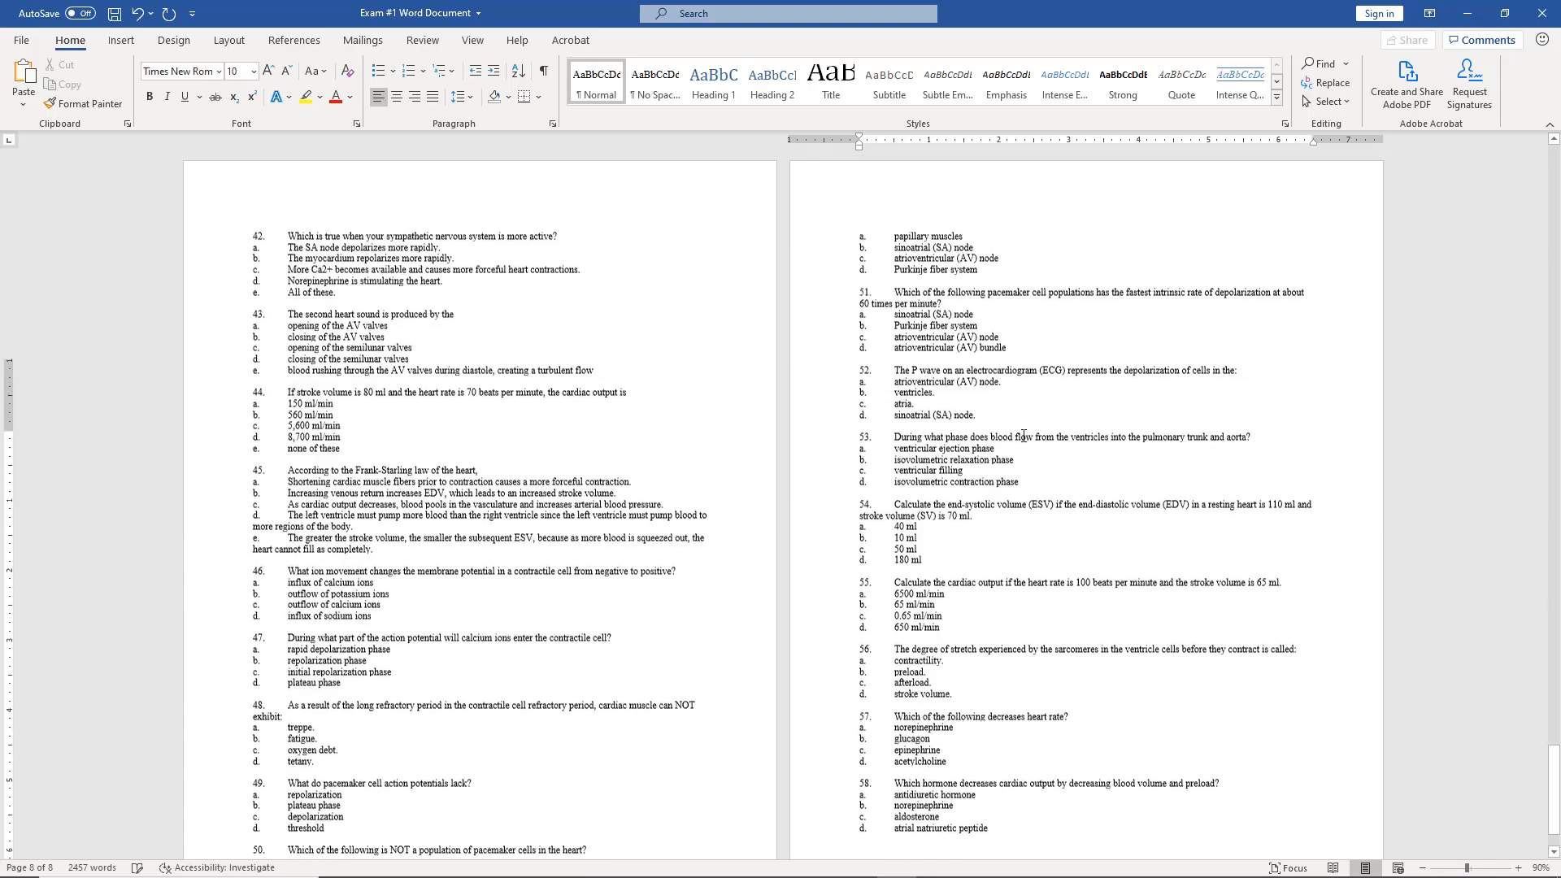
Step: Mark answer a of question 1 in the plain-text copy as correct with a preceding asterisk
scroll(1023, 436, up, 5)
scroll(1023, 436, down, 10)
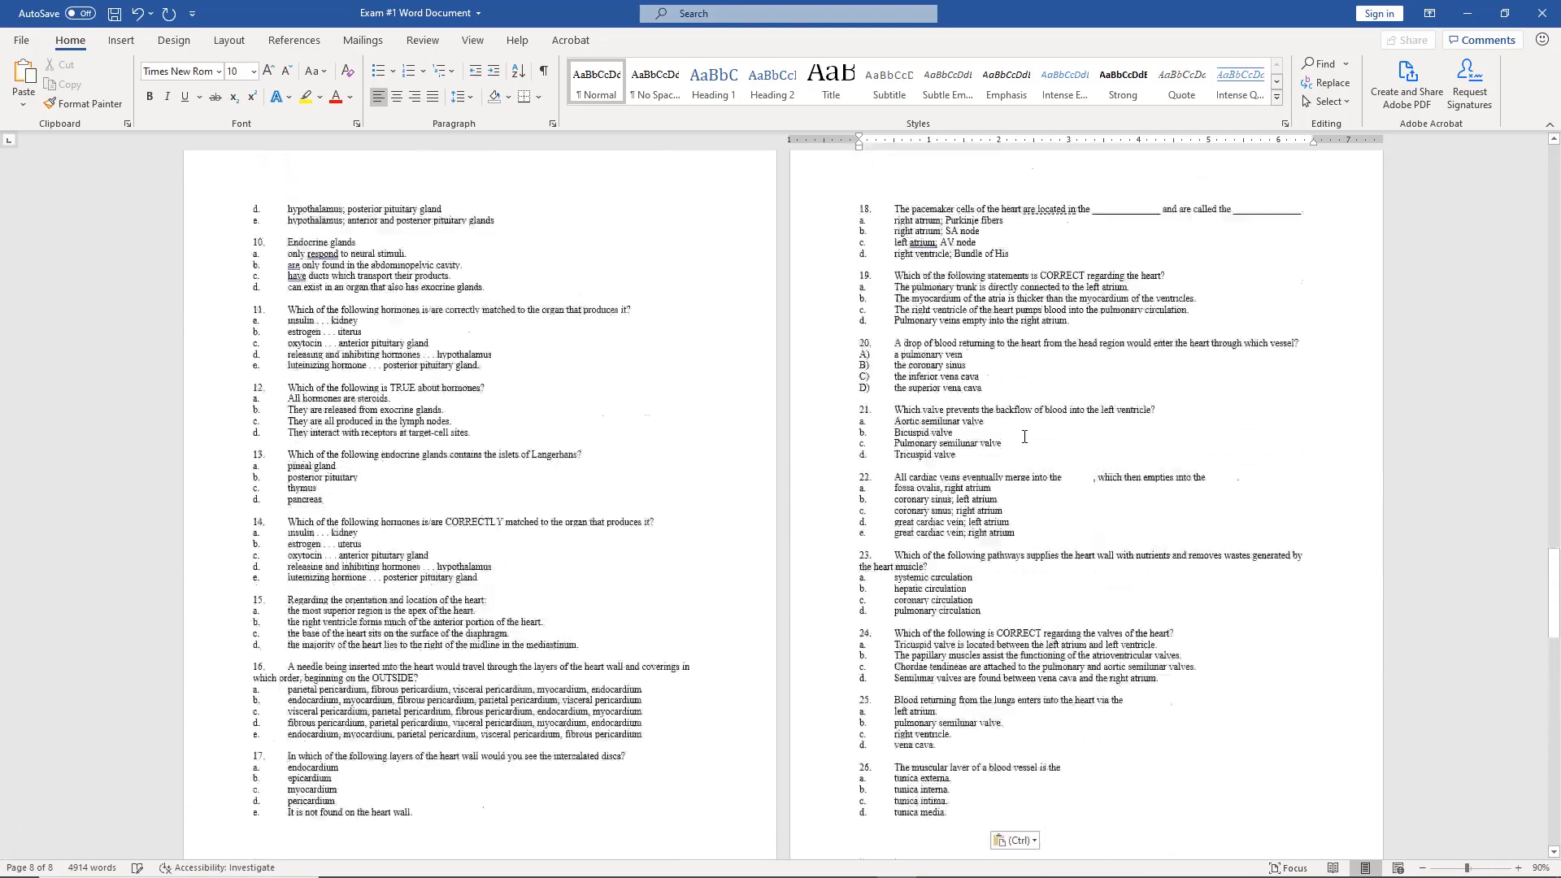
scroll(1025, 438, up, 5)
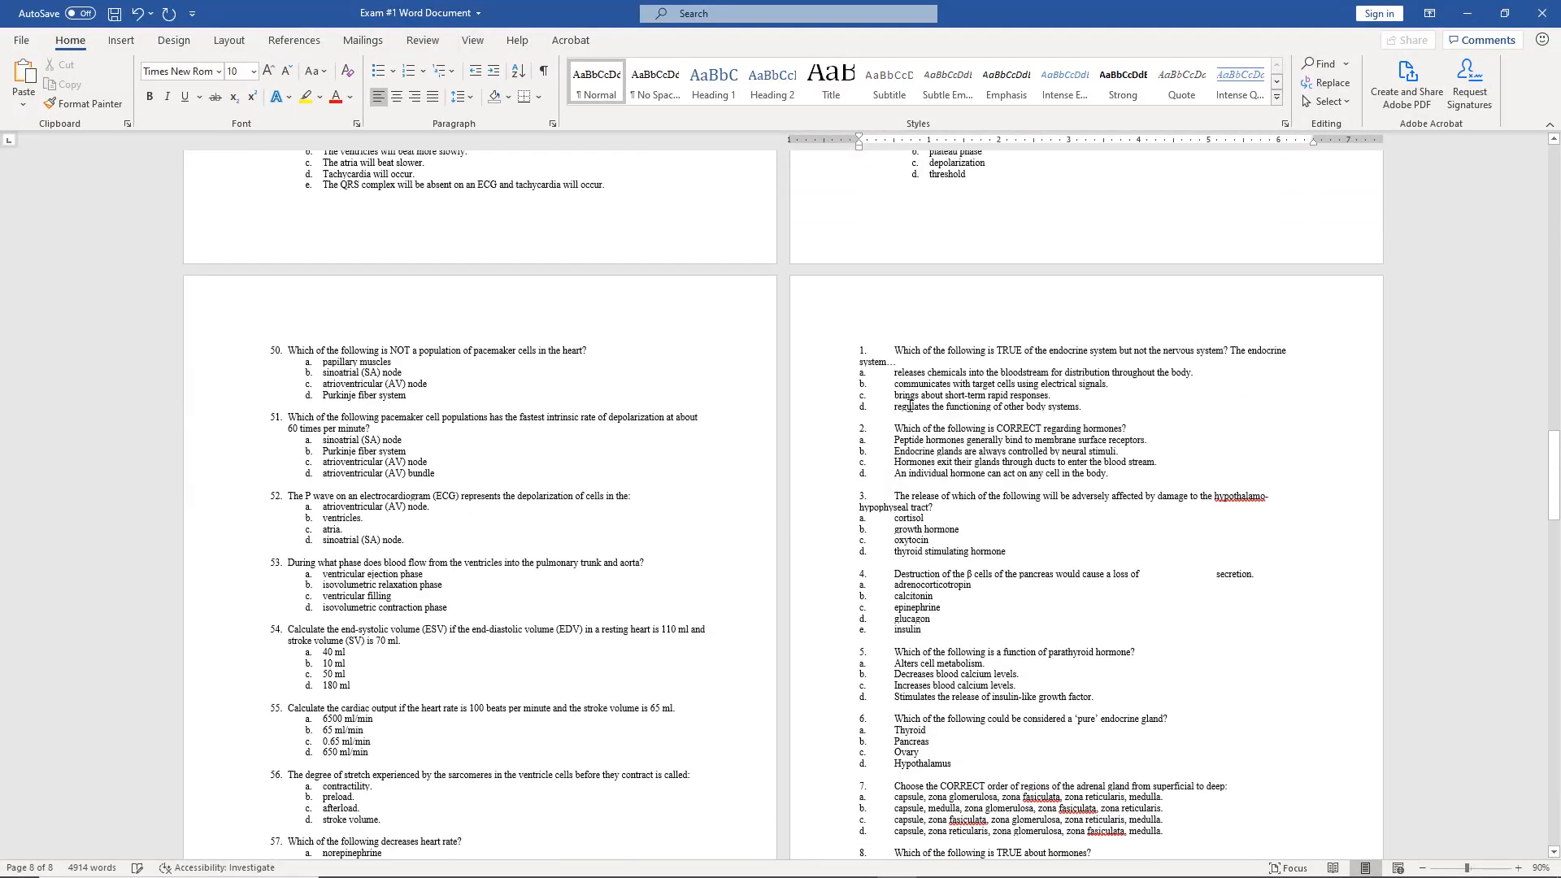
click(838, 389)
click(861, 396)
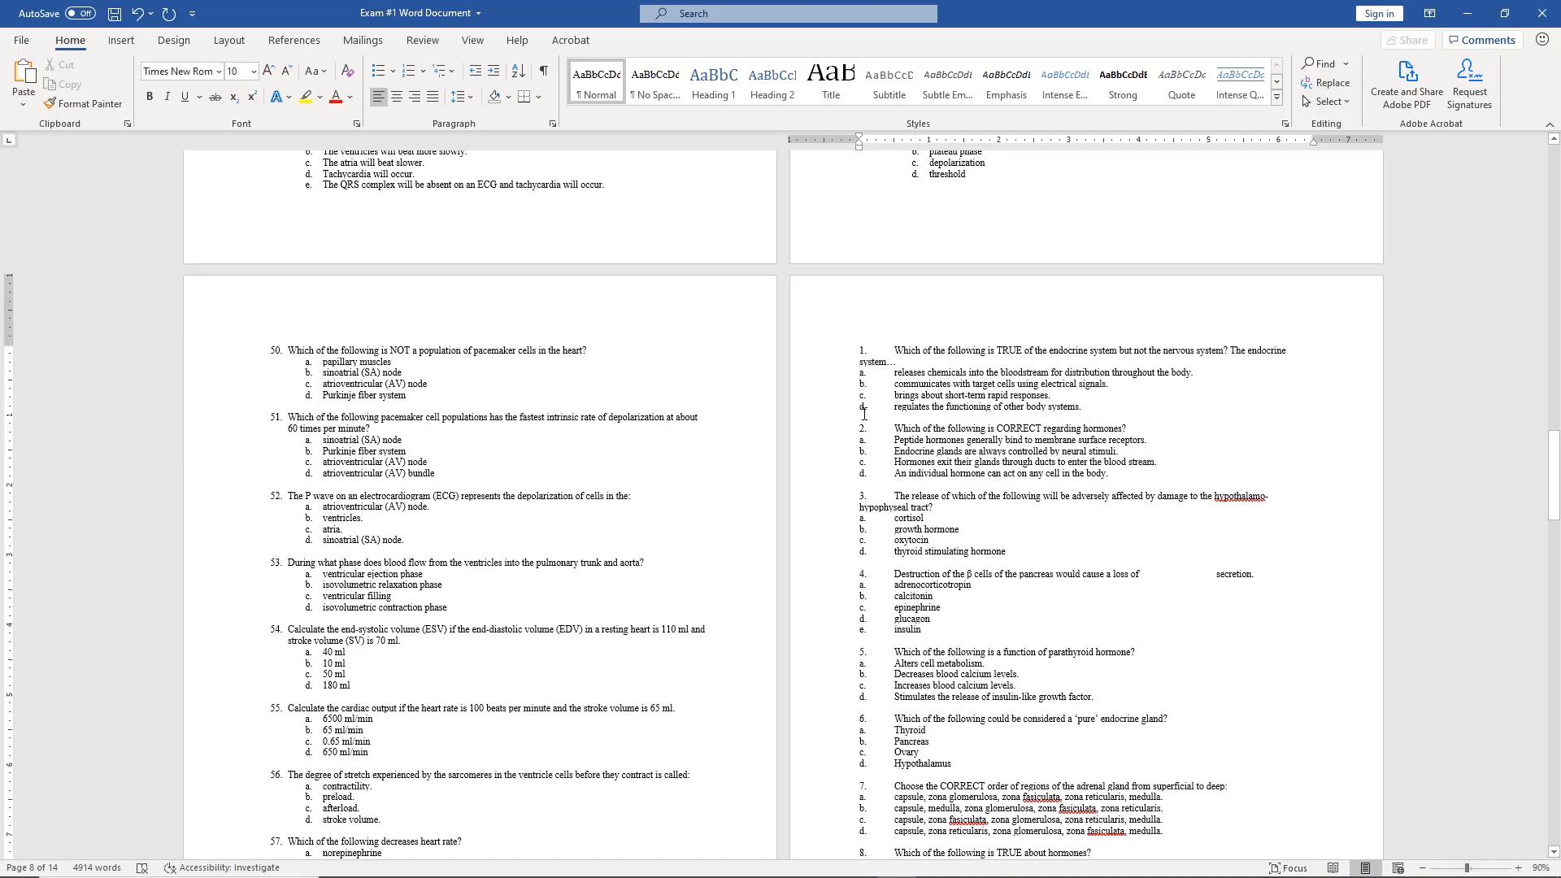
text(*)
Step: Delete the original auto-numbered questions and leftover blank space so the document starts with the plain-text copy
scroll(549, 719, down, 3)
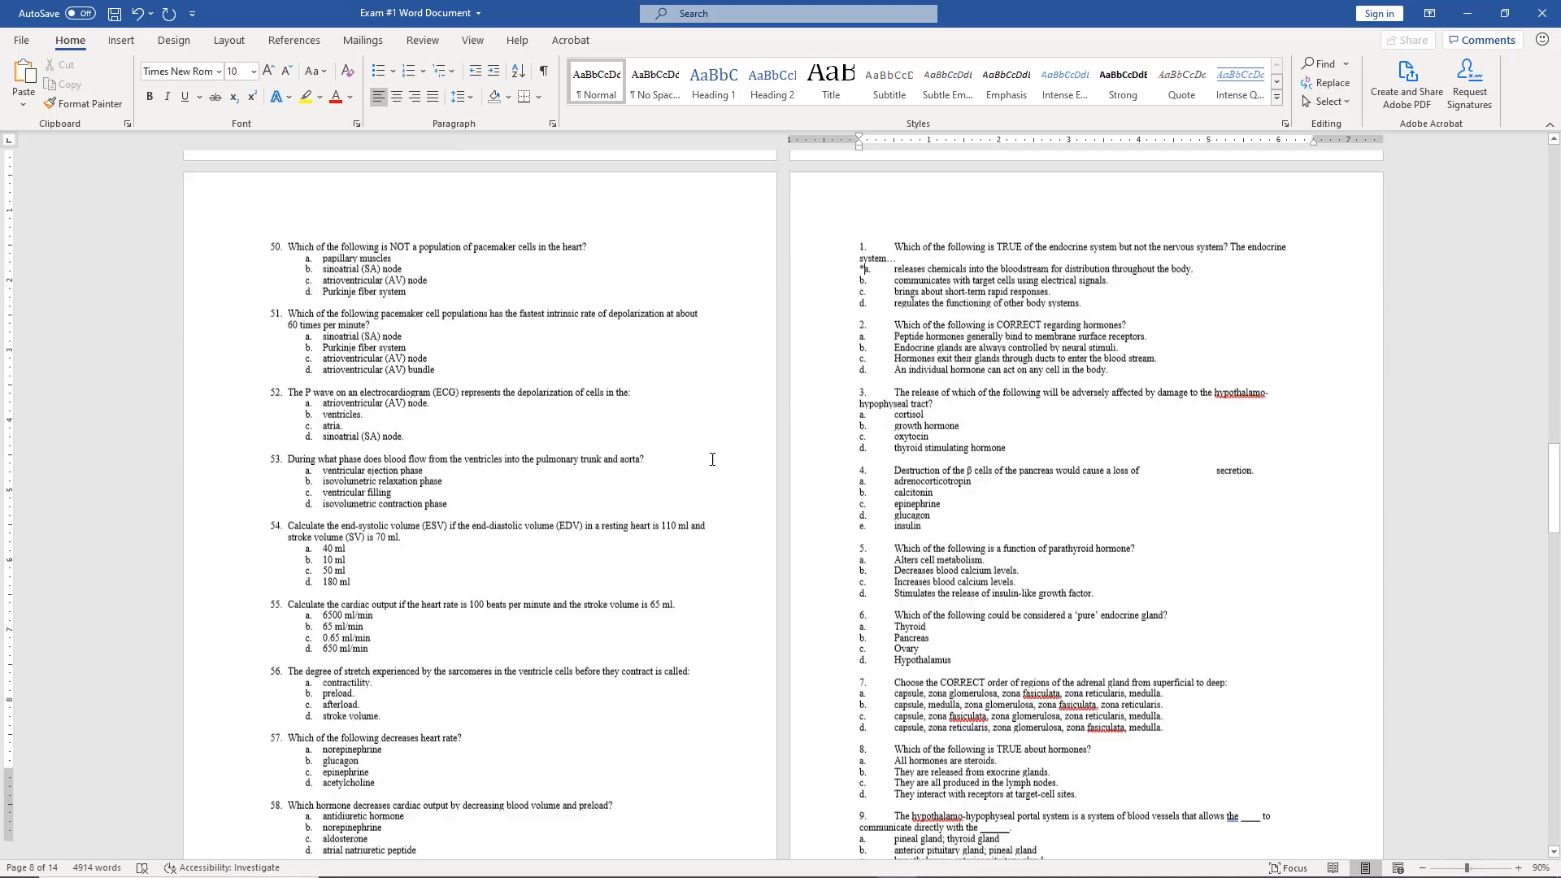
drag(435, 771, 323, 10)
key(BackSpace)
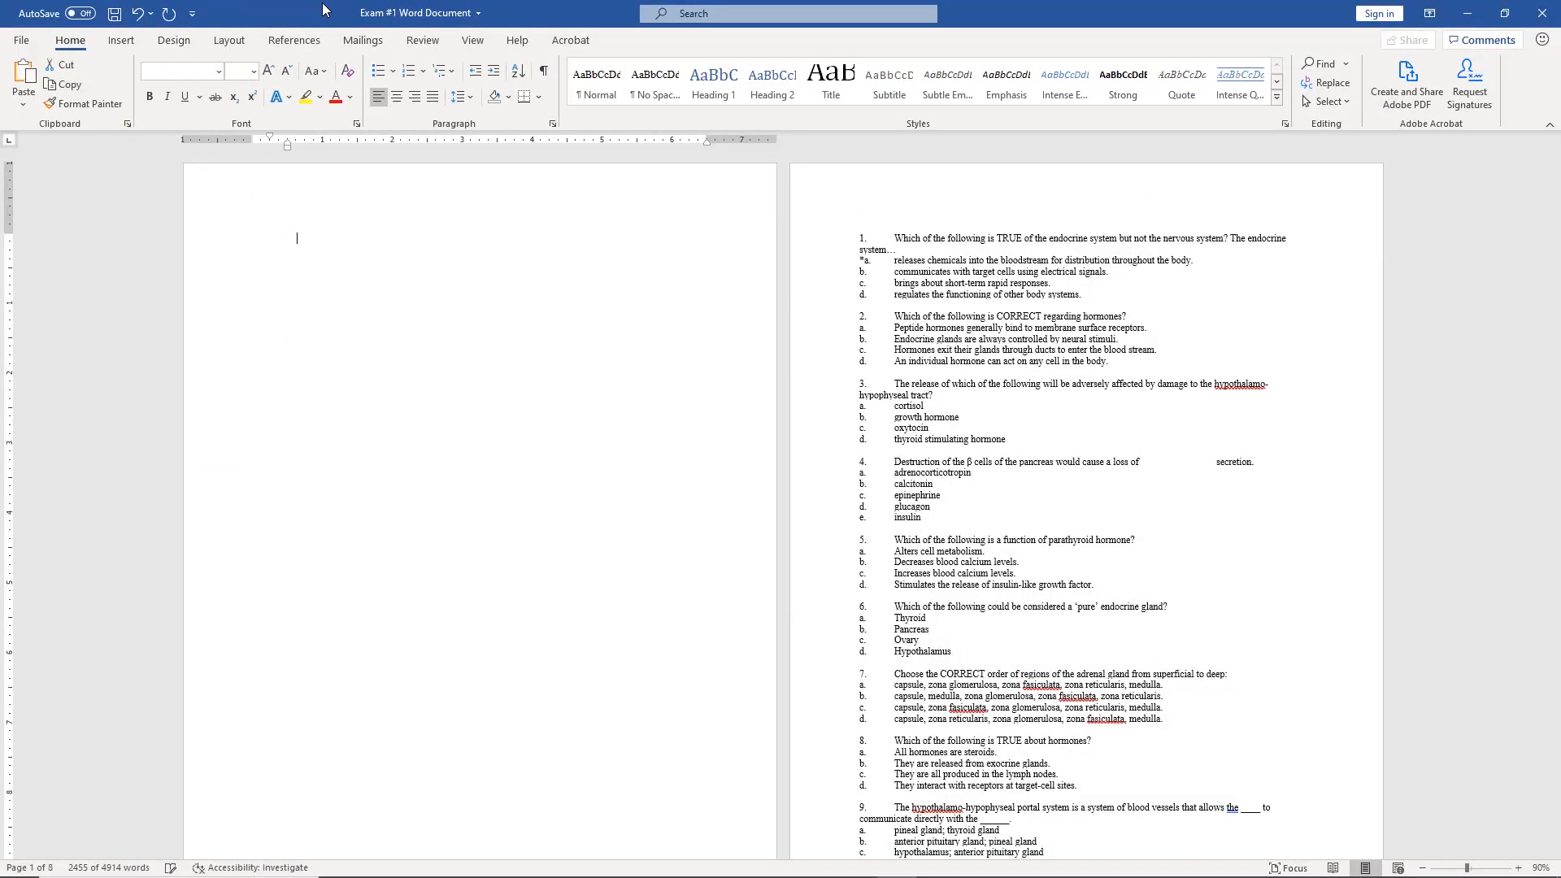
key(BackSpace)
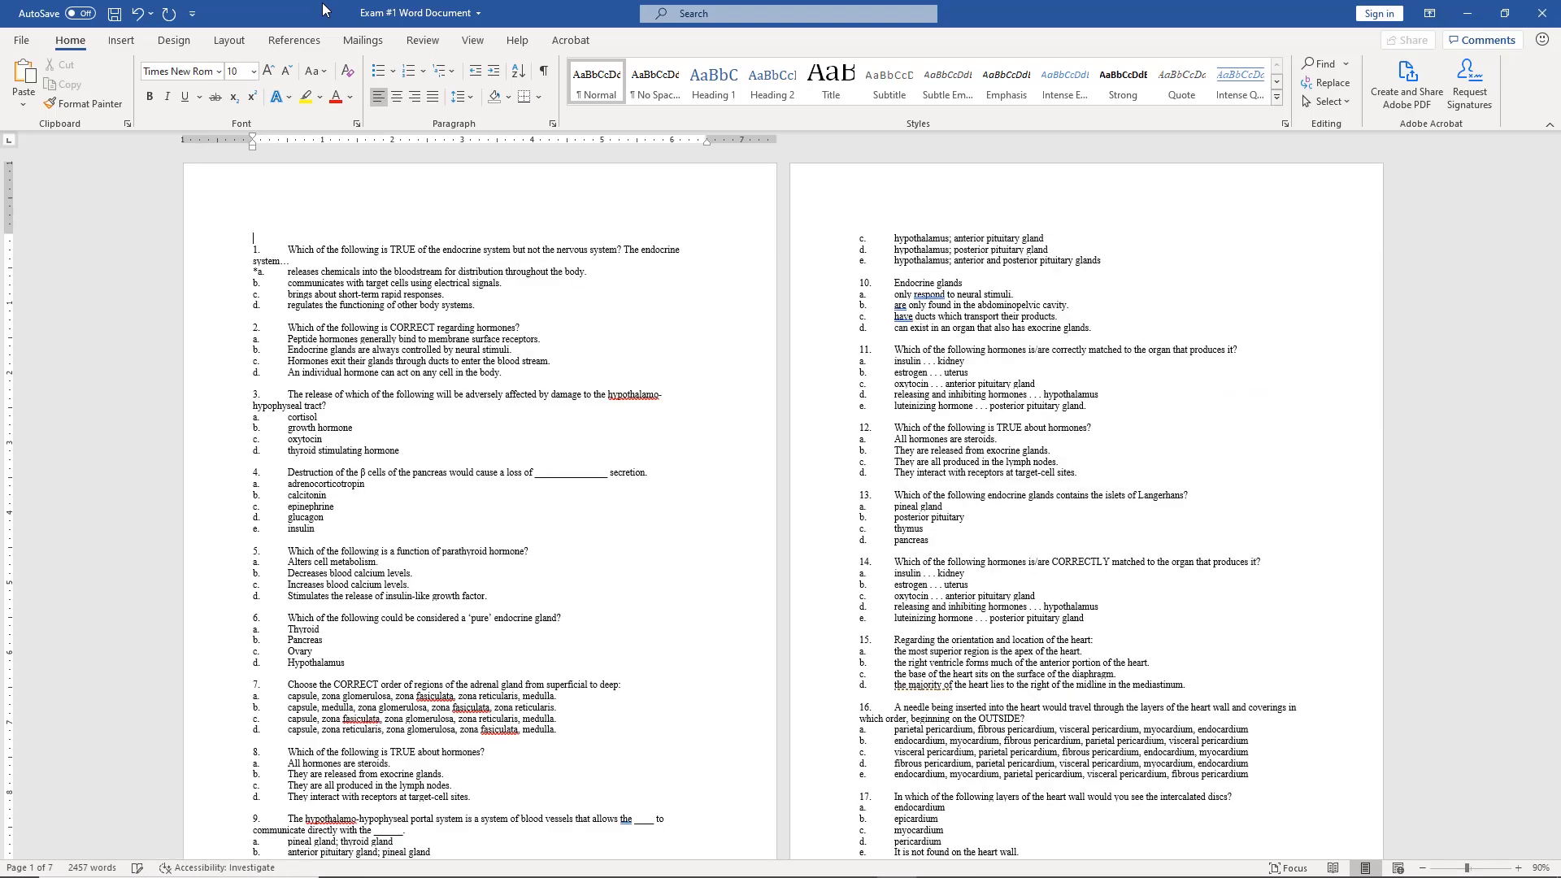
scroll(187, 133, down, 1)
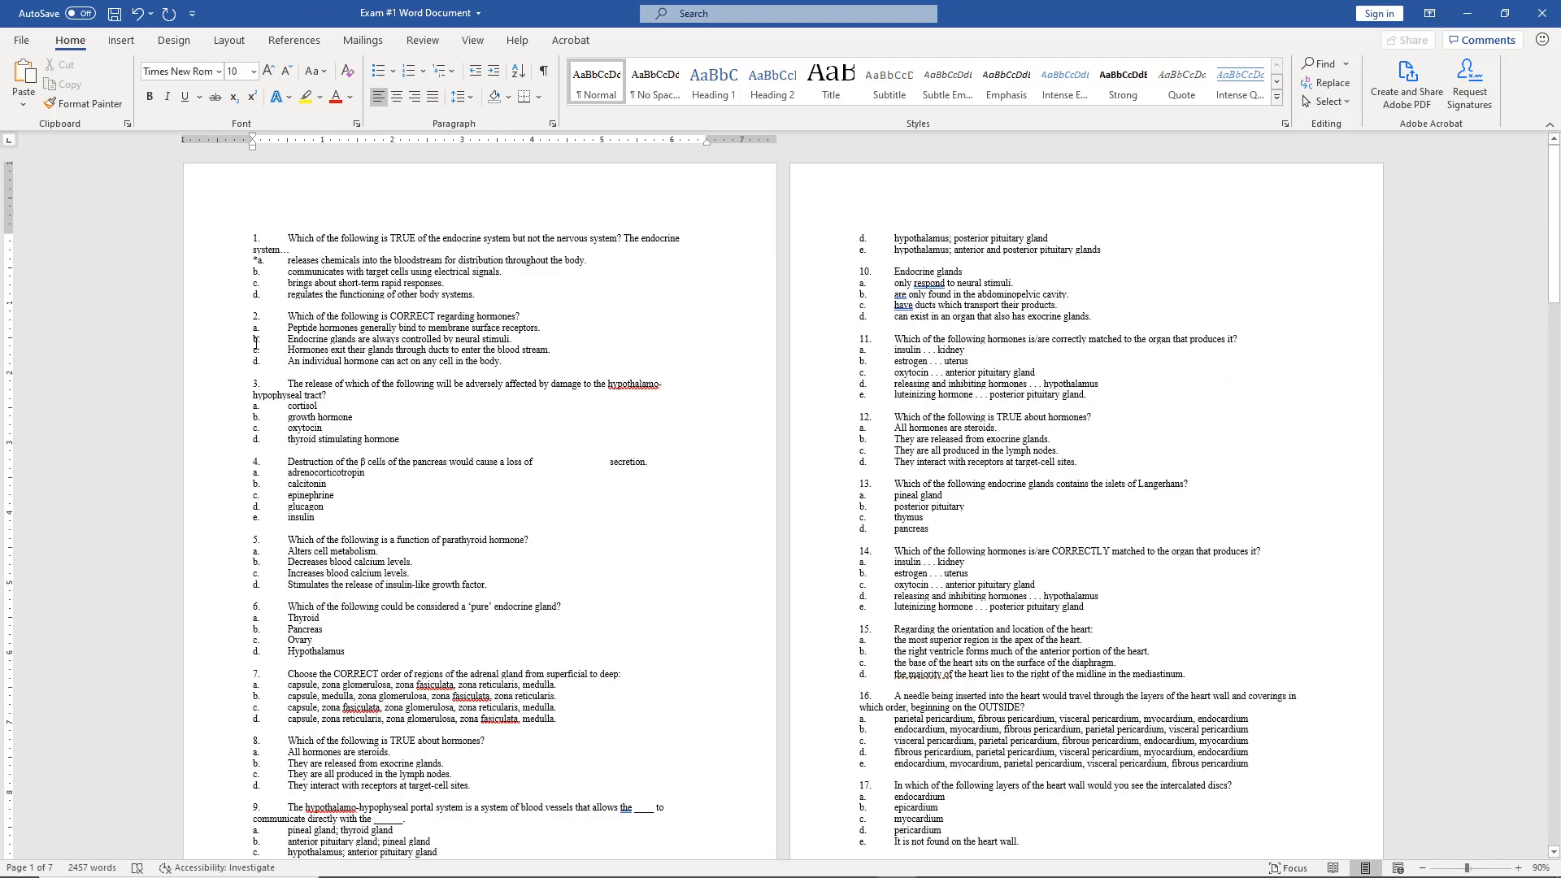
Step: Put an asterisk before answer a of question 2 and answer c of question 3
scroll(580, 441, down, 5)
scroll(373, 400, up, 5)
text(*)
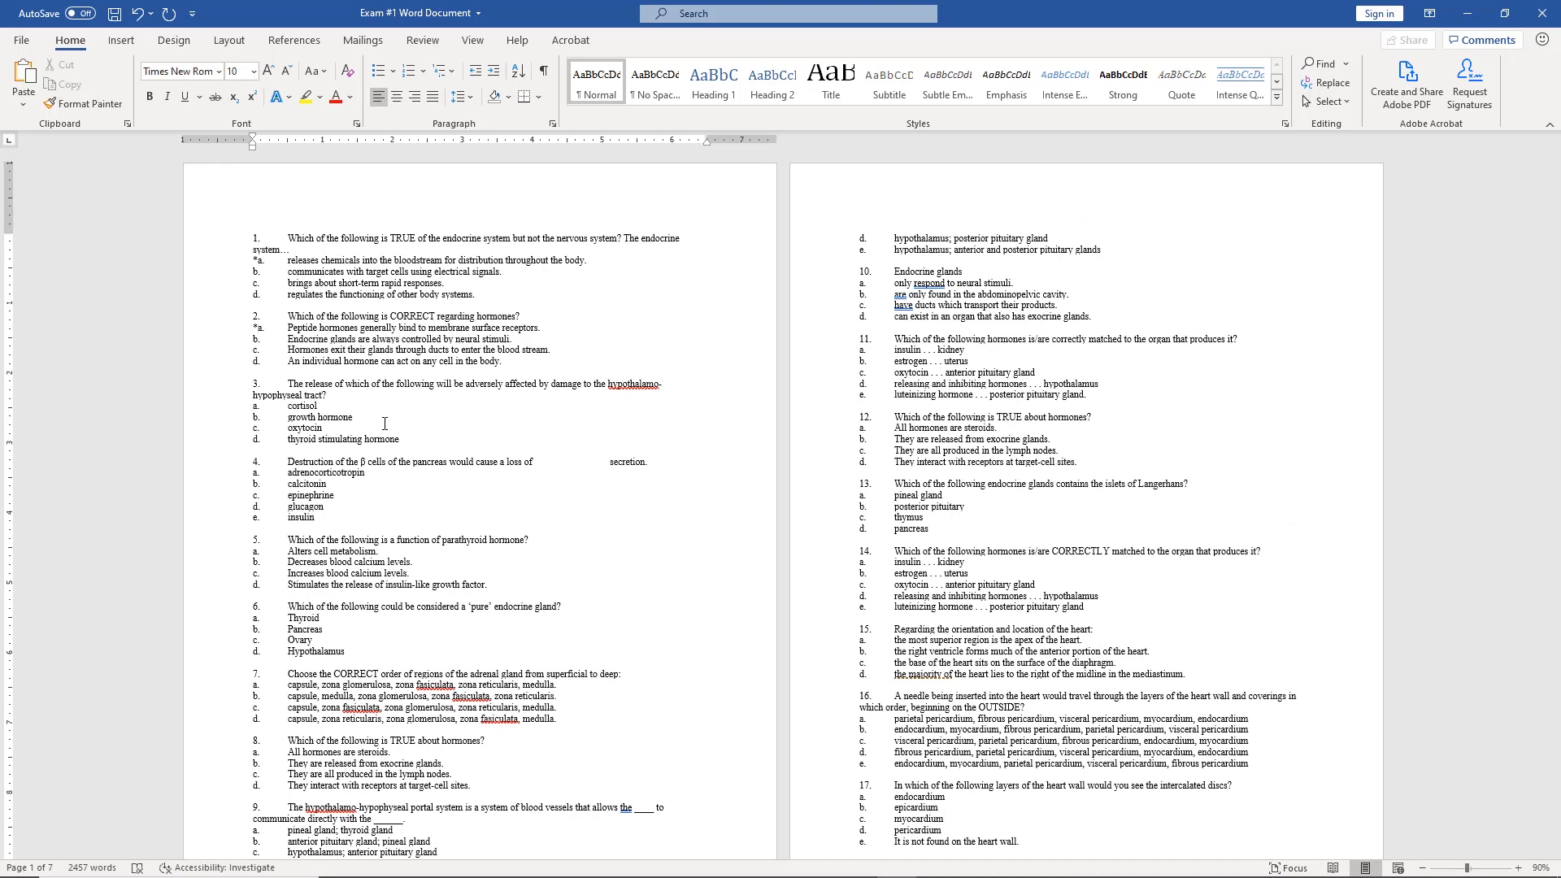
click(253, 428)
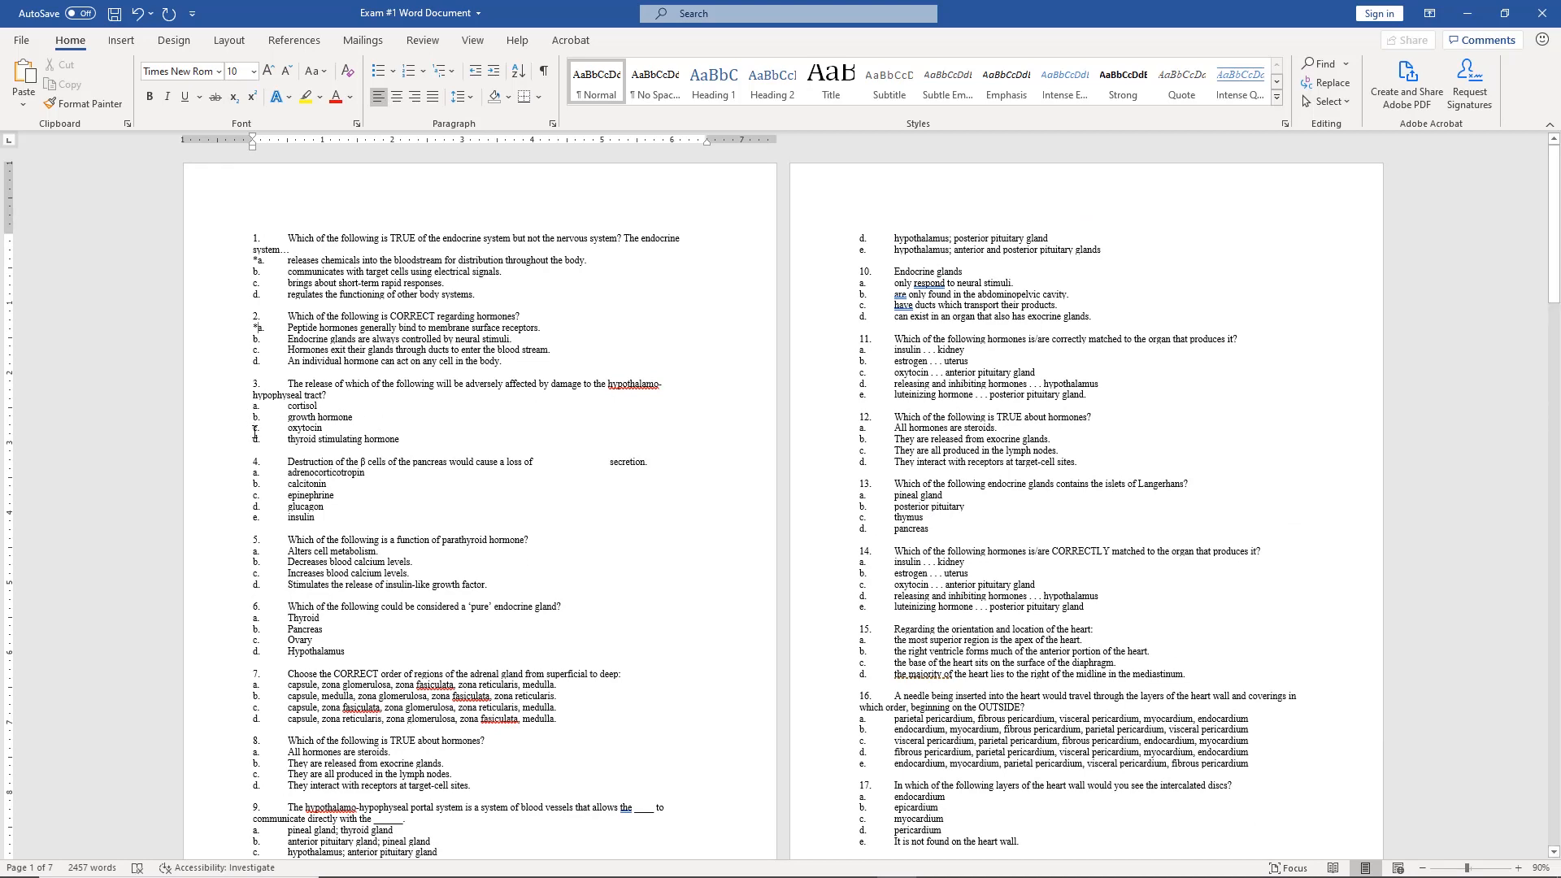
text(*)
Step: Remove the fill-in blank from question 4 so it reads "would cause a loss of secretion."
key(BackSpace)
key(BackSpace)
key(BackSpace)
key(BackSpace)
key(BackSpace)
key(BackSpace)
key(BackSpace)
key(BackSpace)
key(BackSpace)
key(BackSpace)
key(BackSpace)
key(BackSpace)
key(BackSpace)
key(BackSpace)
key(BackSpace)
key(BackSpace)
key(BackSpace)
key(BackSpace)
key(BackSpace)
key(BackSpace)
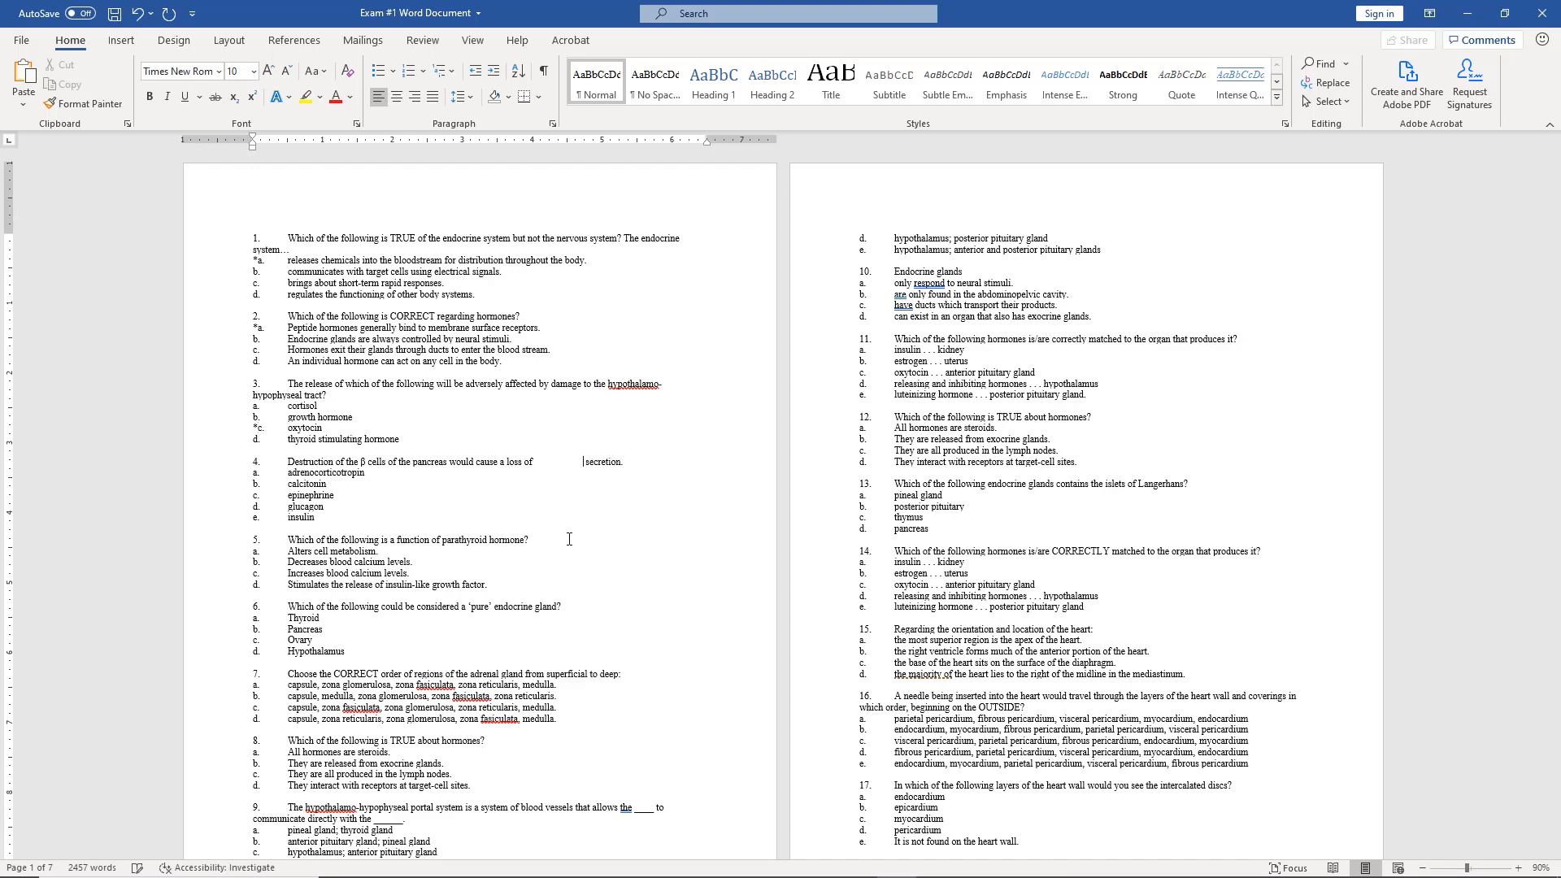
key(BackSpace)
key(BackSpace)
key(BackSpace)
key(BackSpace)
key(BackSpace)
key(BackSpace)
key(BackSpace)
key(Delete)
key(Delete)
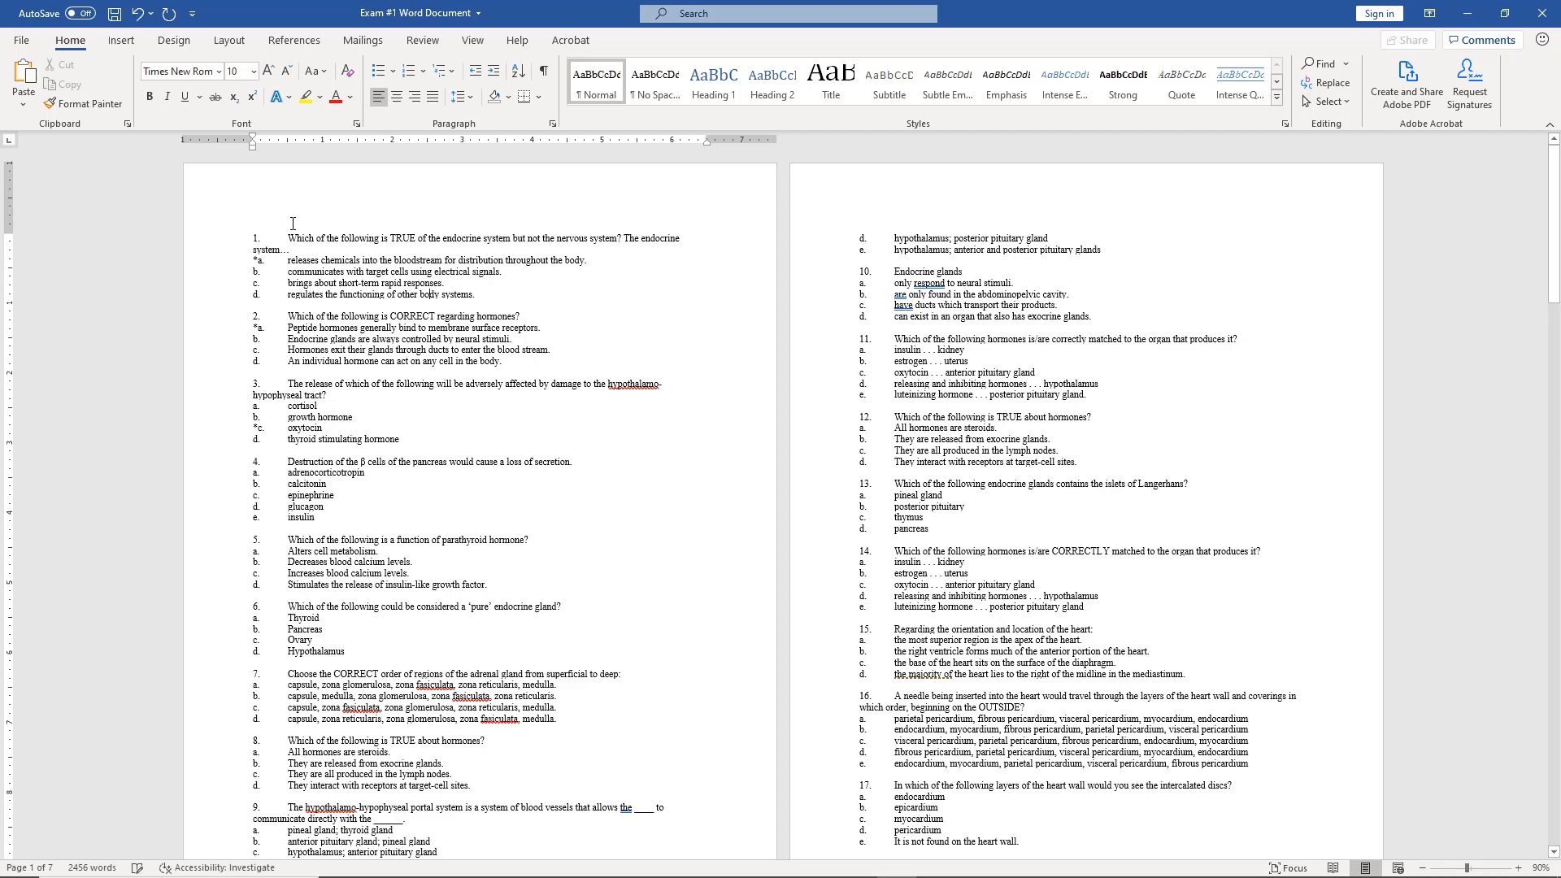
Step: Copy questions 1 to 3 with their marked answers and paste them into the Blackboard Test Generator's question area in Chrome
drag(240, 237, 409, 447)
key(ctrl+c)
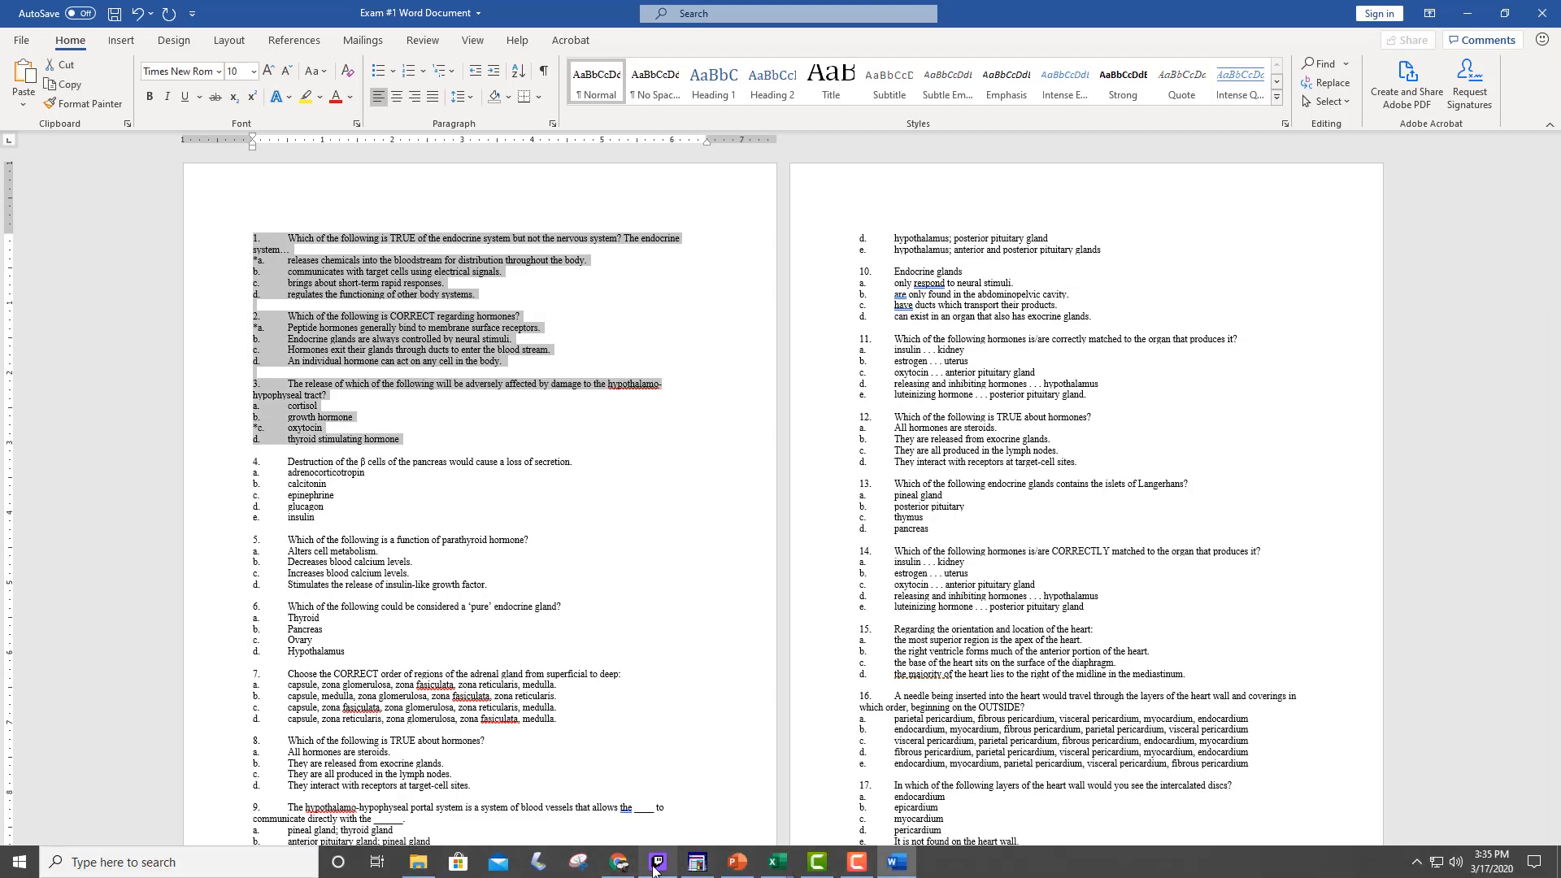
click(619, 863)
click(647, 641)
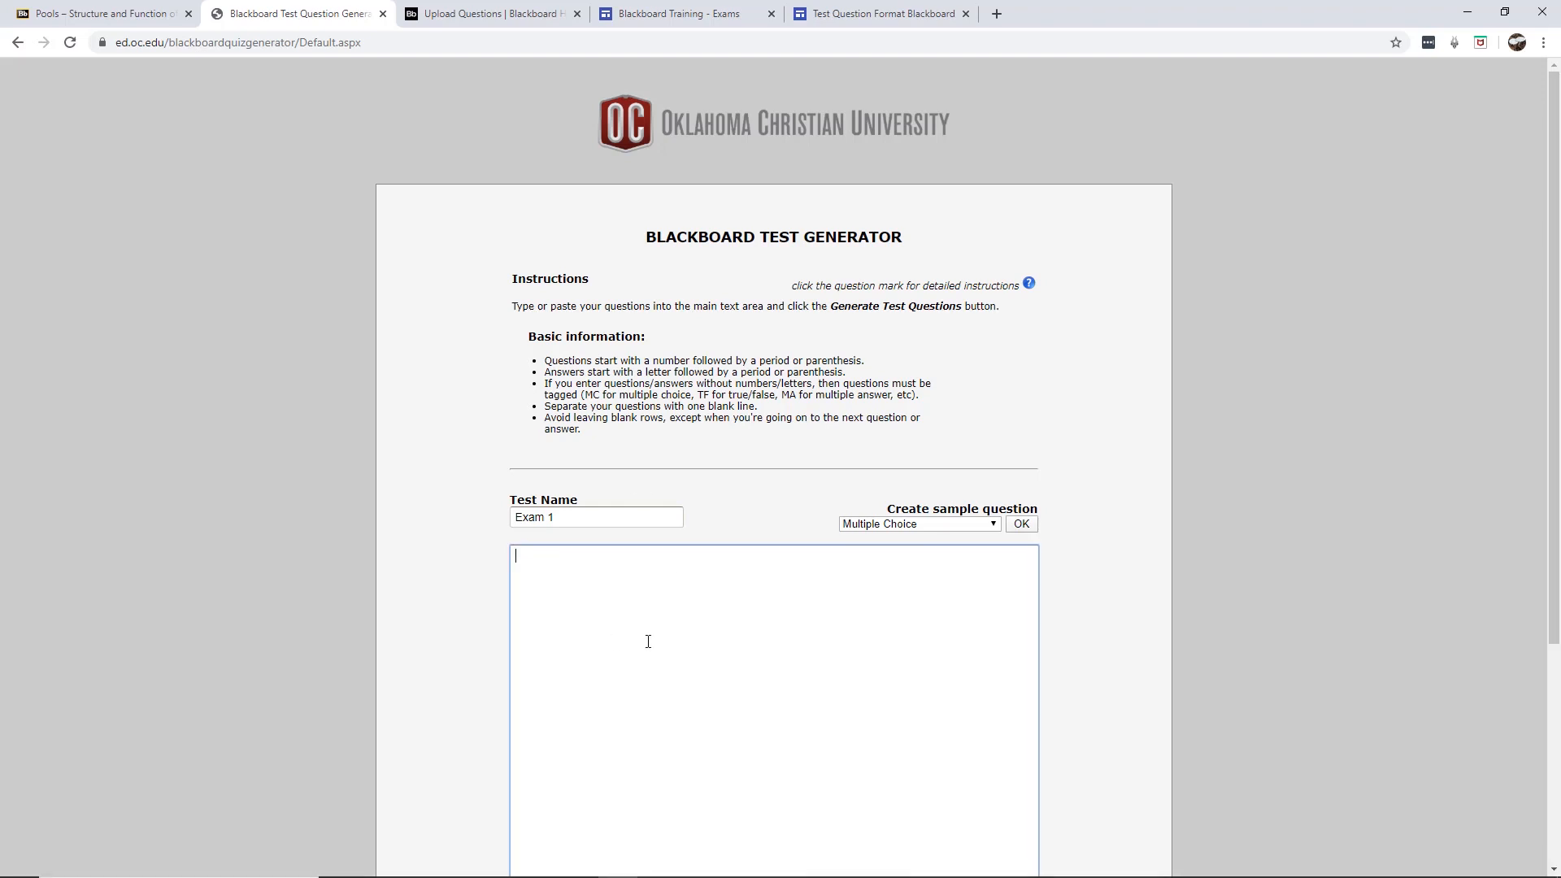
key(ctrl+v)
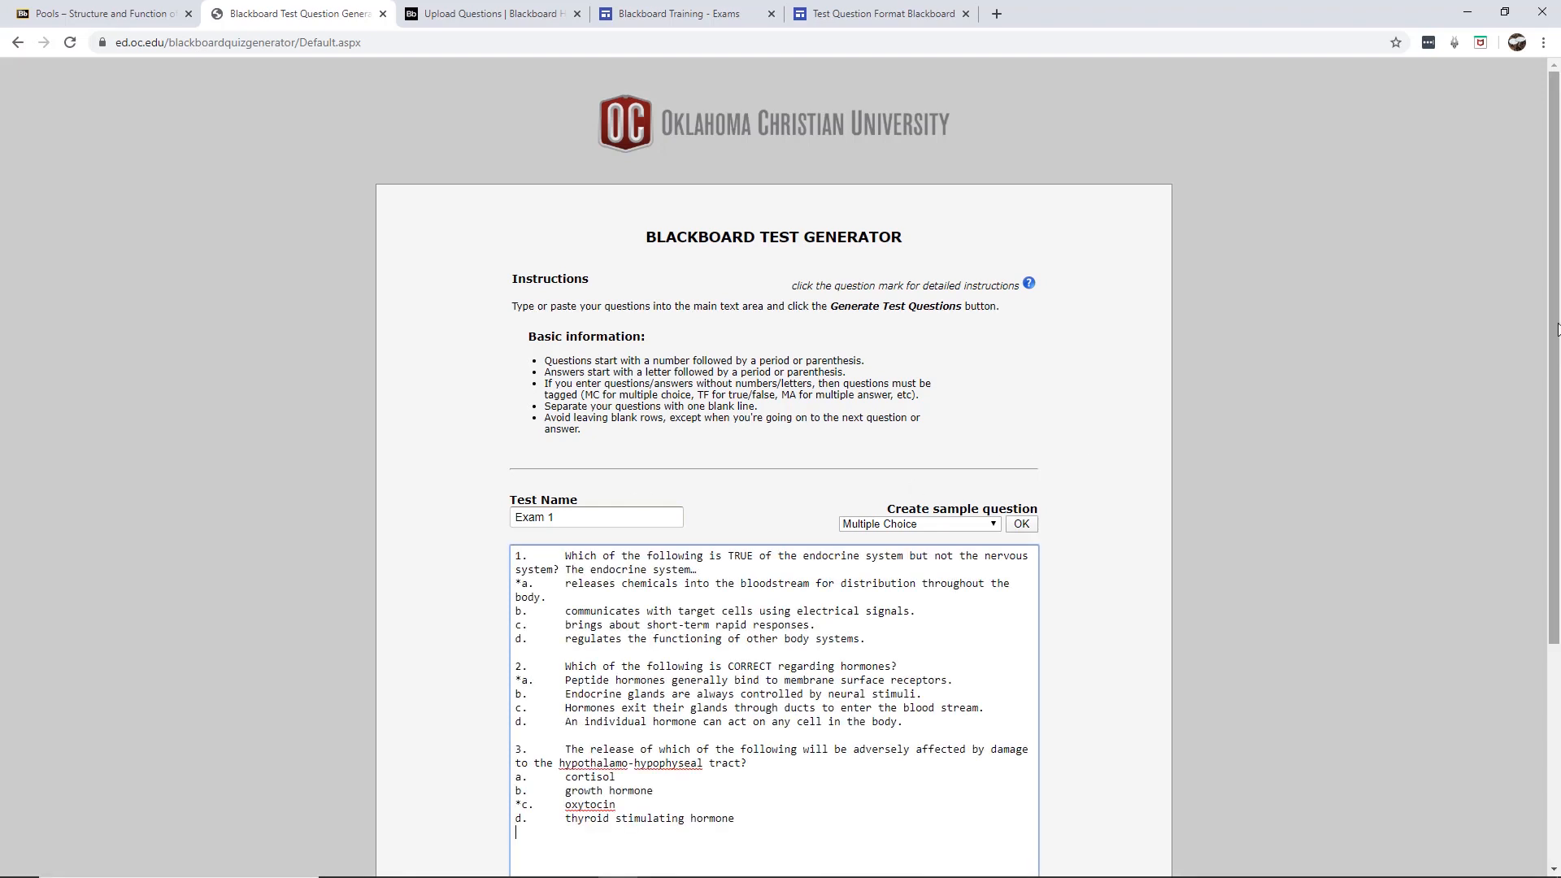
Step: Generate the test questions from the pasted text and bring up the download options for the result
scroll(1555, 377, down, 1)
scroll(1555, 377, down, 3)
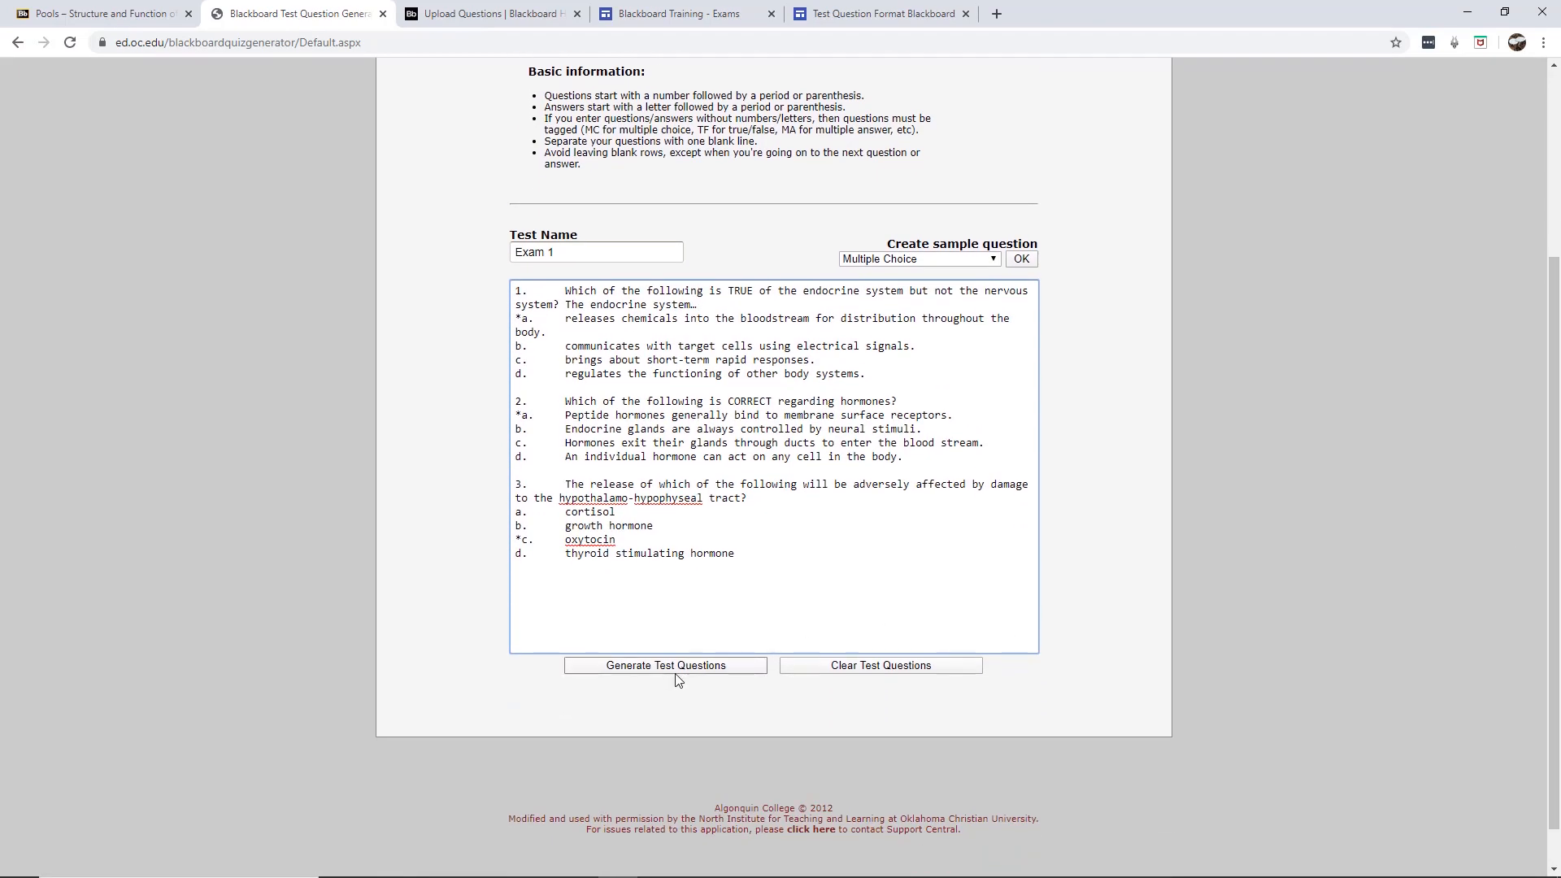
click(687, 668)
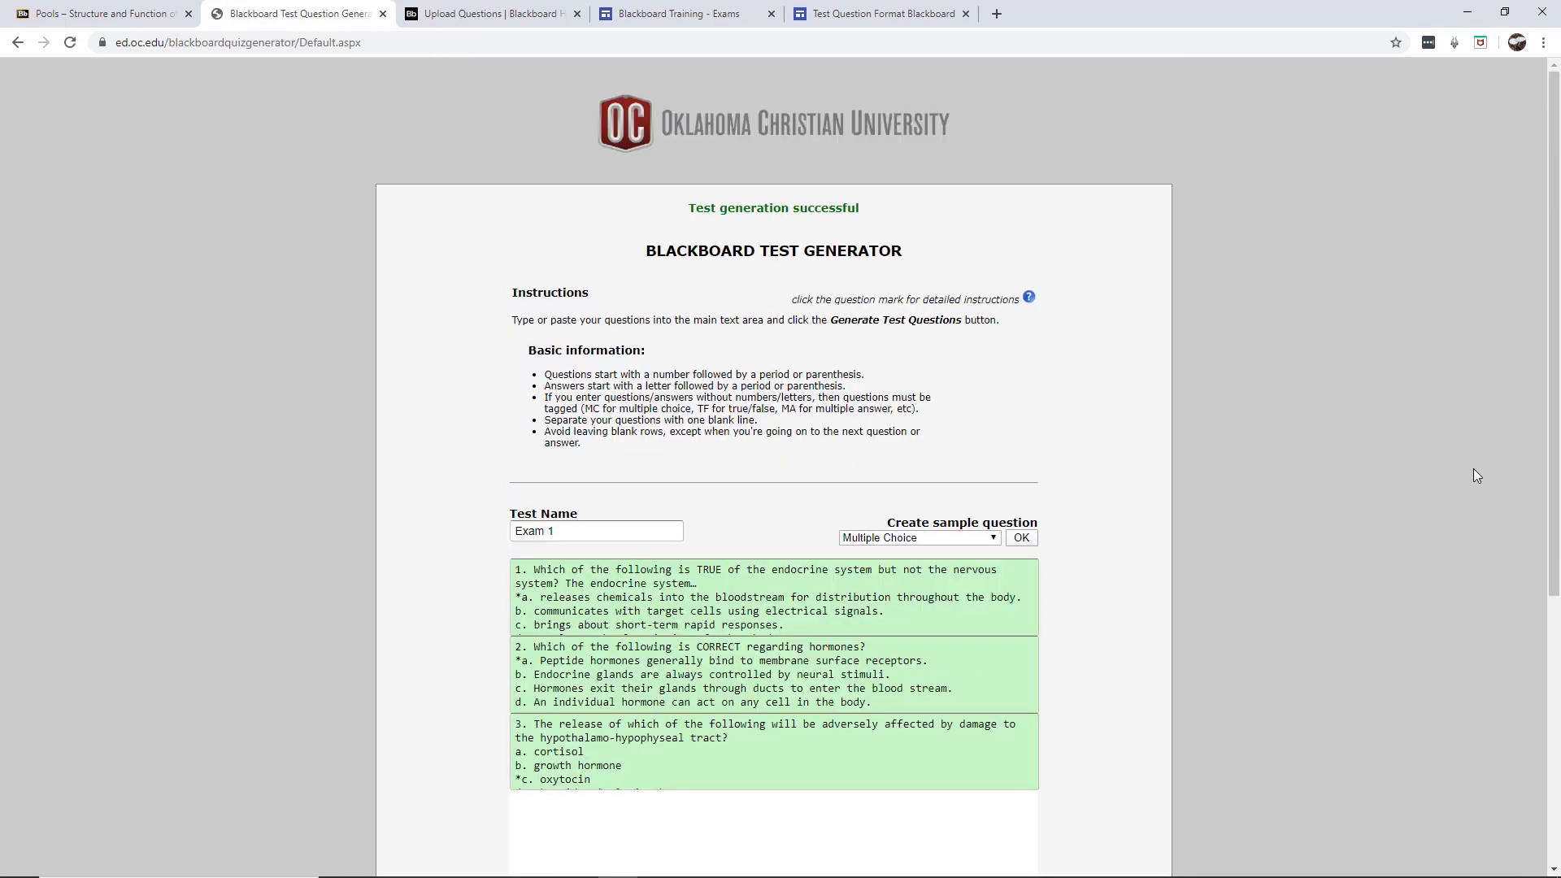
scroll(1555, 585, down, 4)
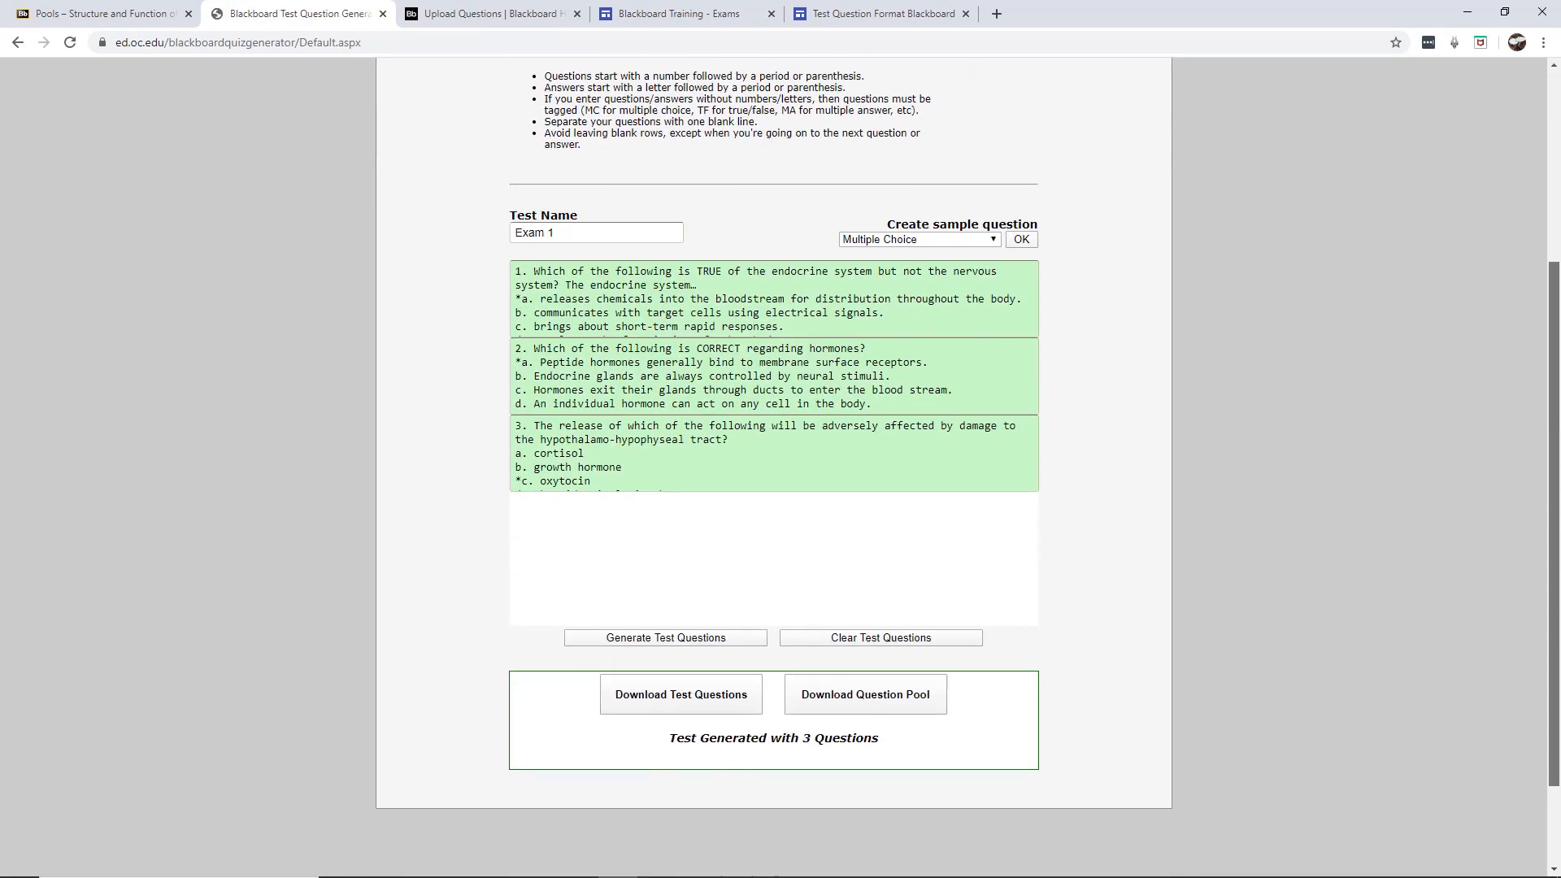
drag(1559, 589, 1559, 592)
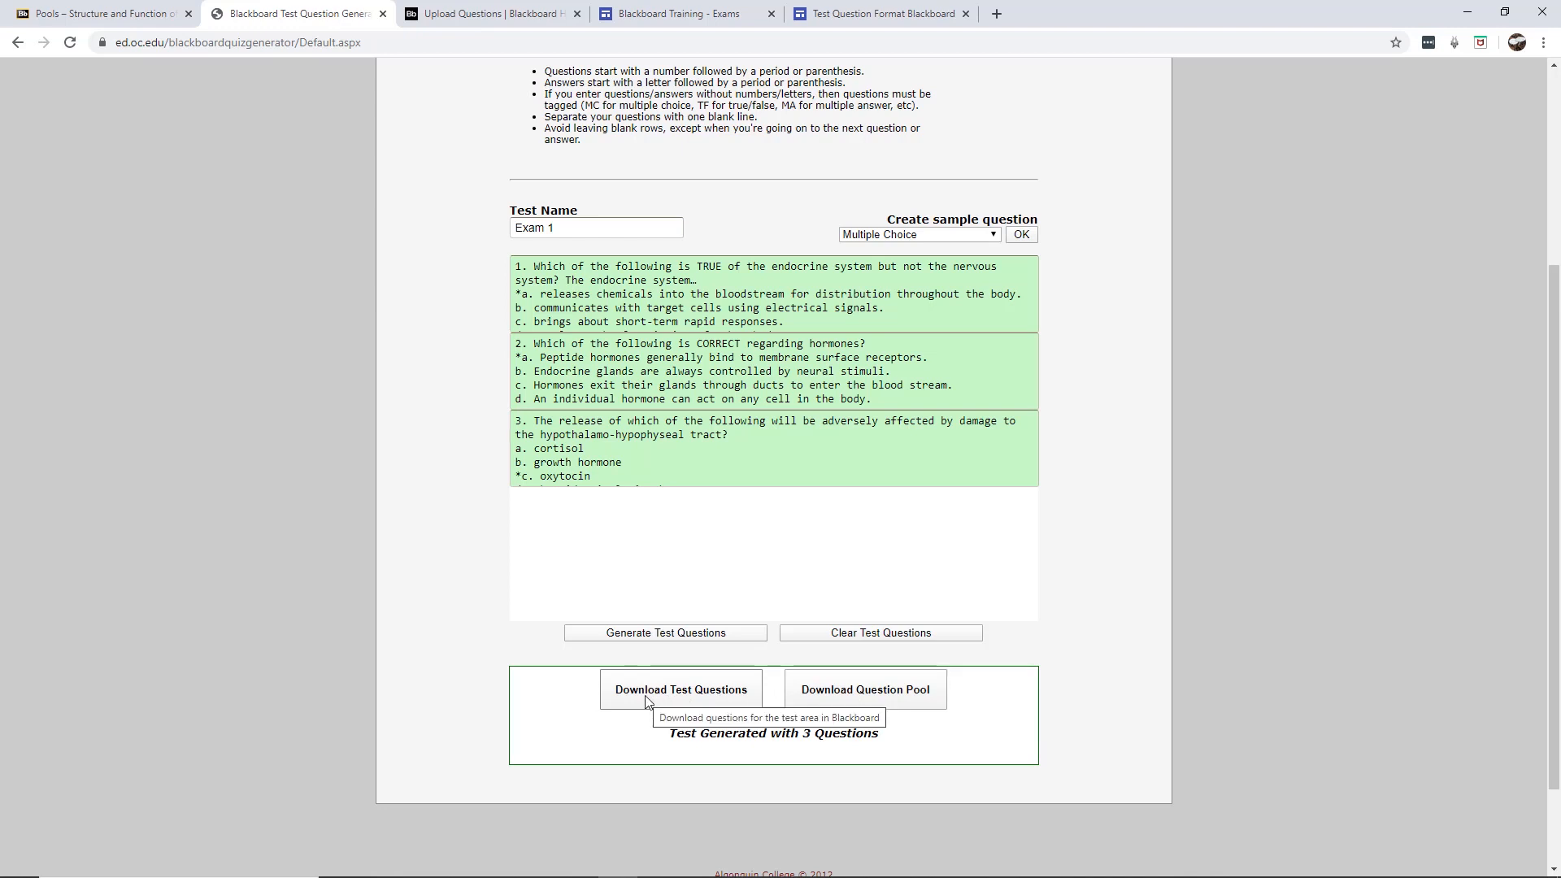
Step: Download the generated questions as a question pool and save the zip file as "Exam1 question pool"
click(910, 695)
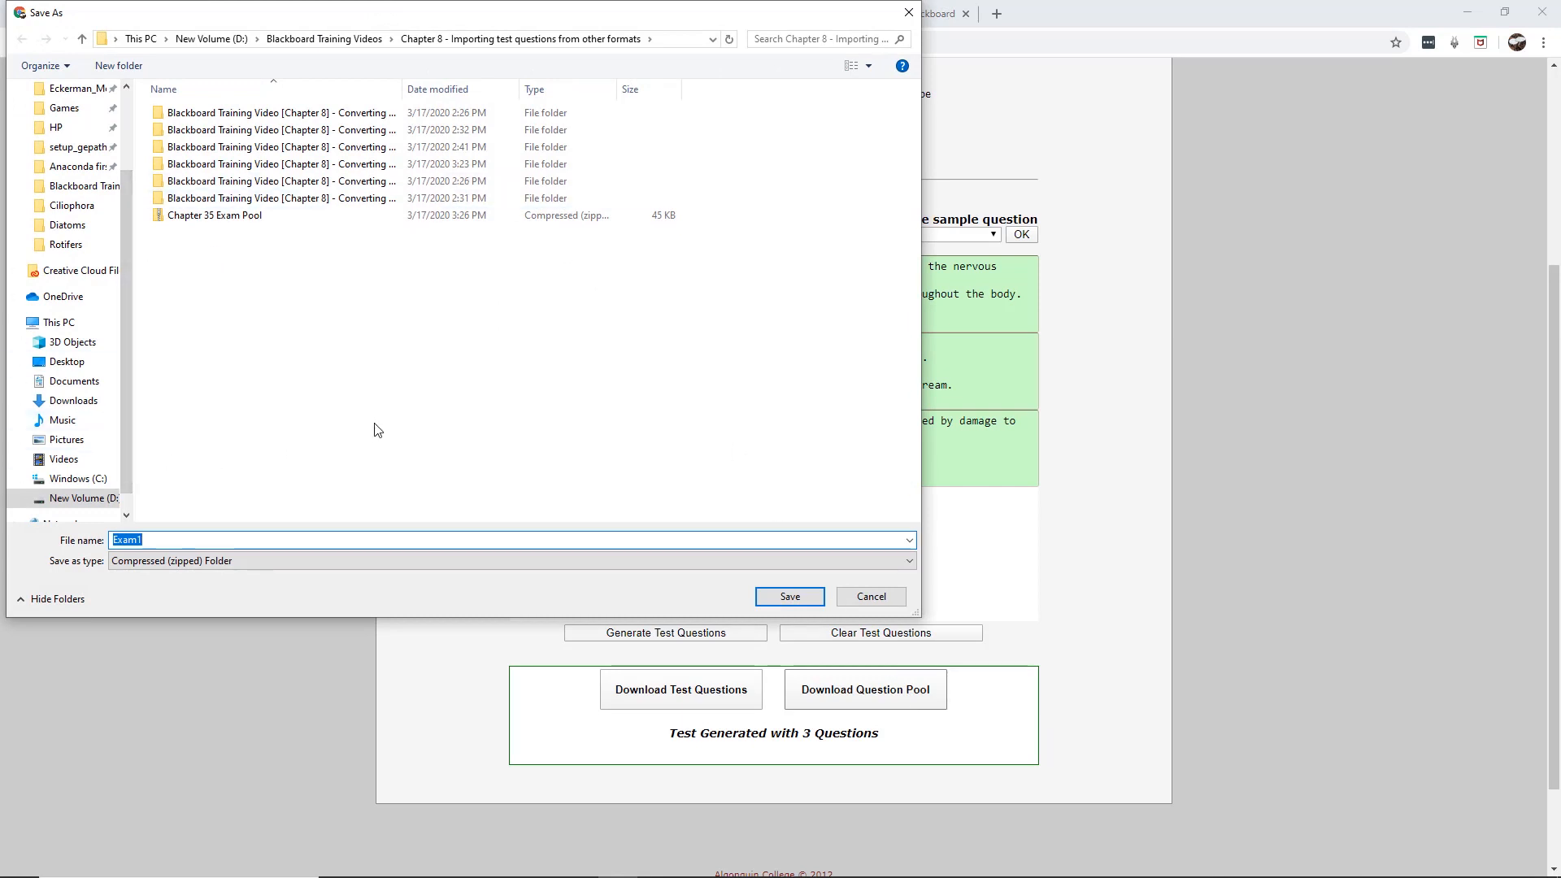
key(Right)
text(question pool)
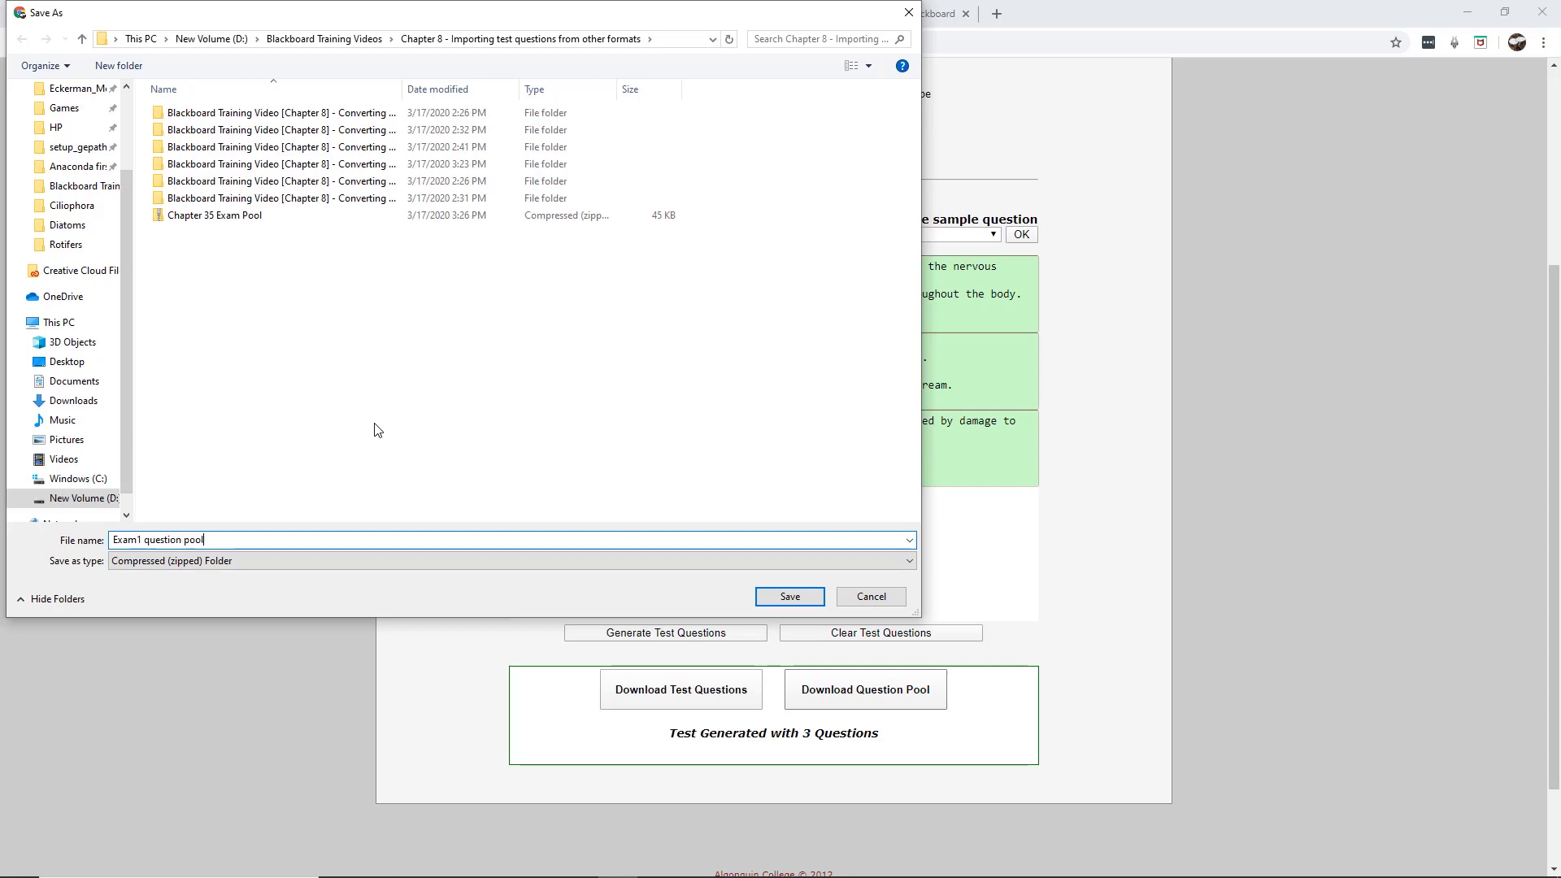
click(807, 600)
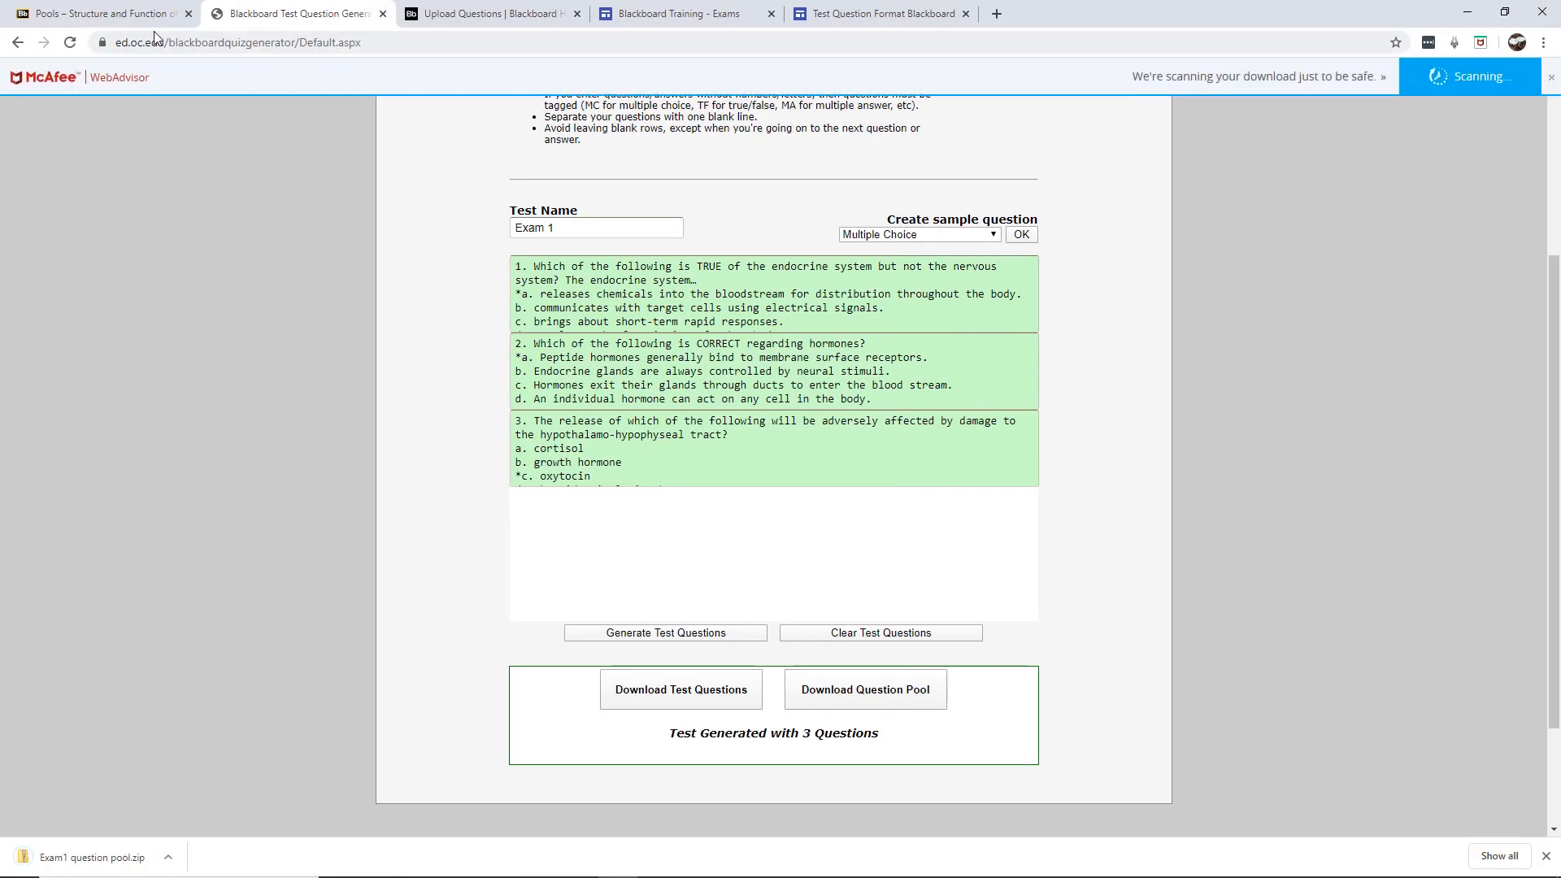
Step: Import Exam1 question pool.zip from the computer into the Blackboard course's Pools and return to the pool list
click(124, 25)
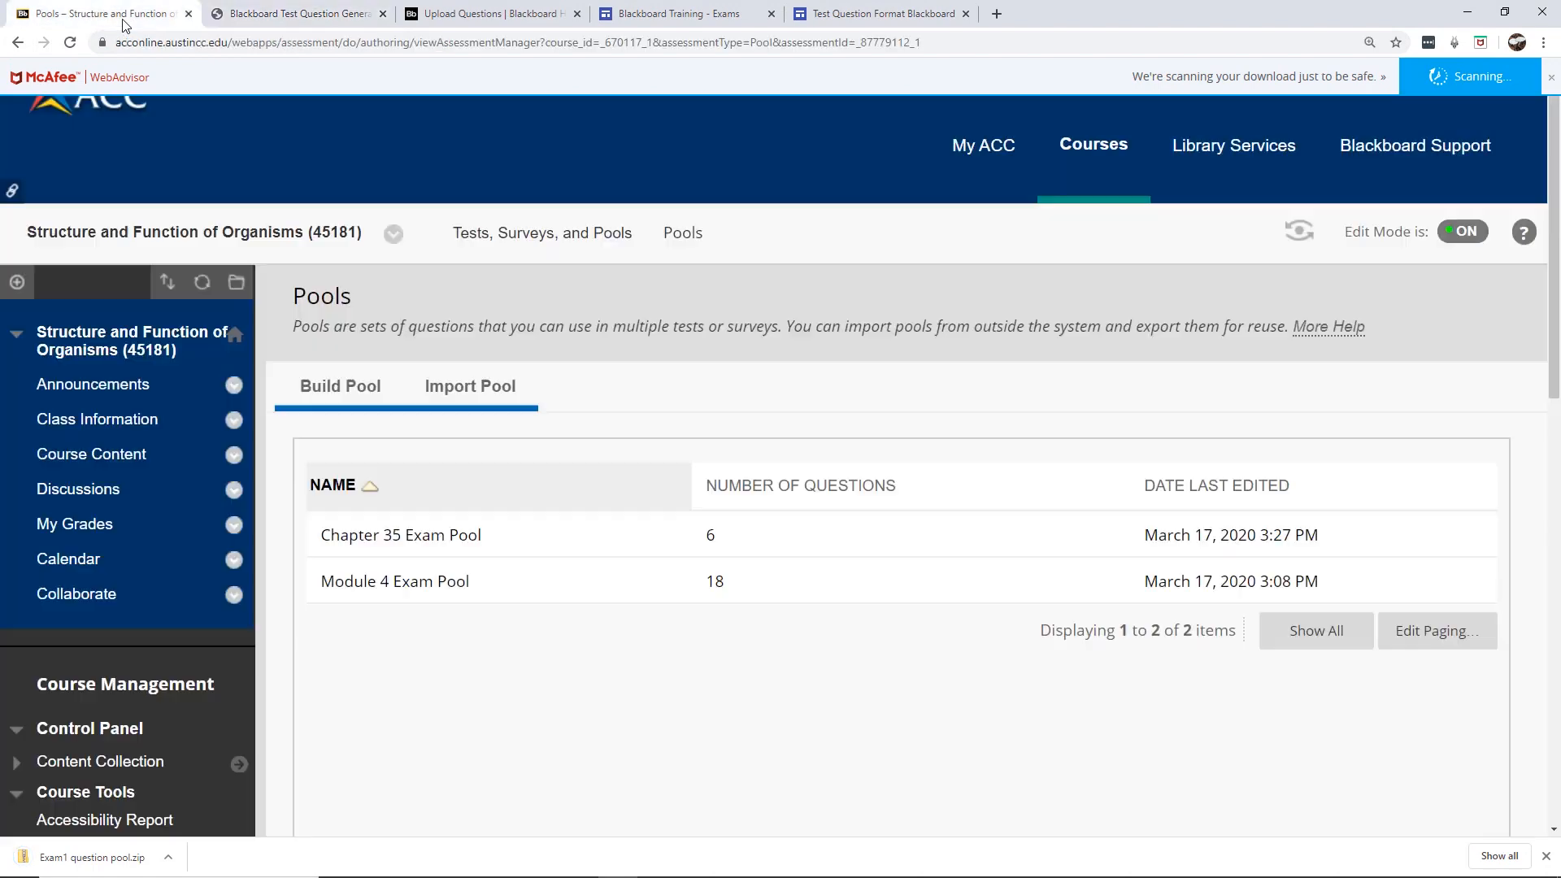
click(469, 394)
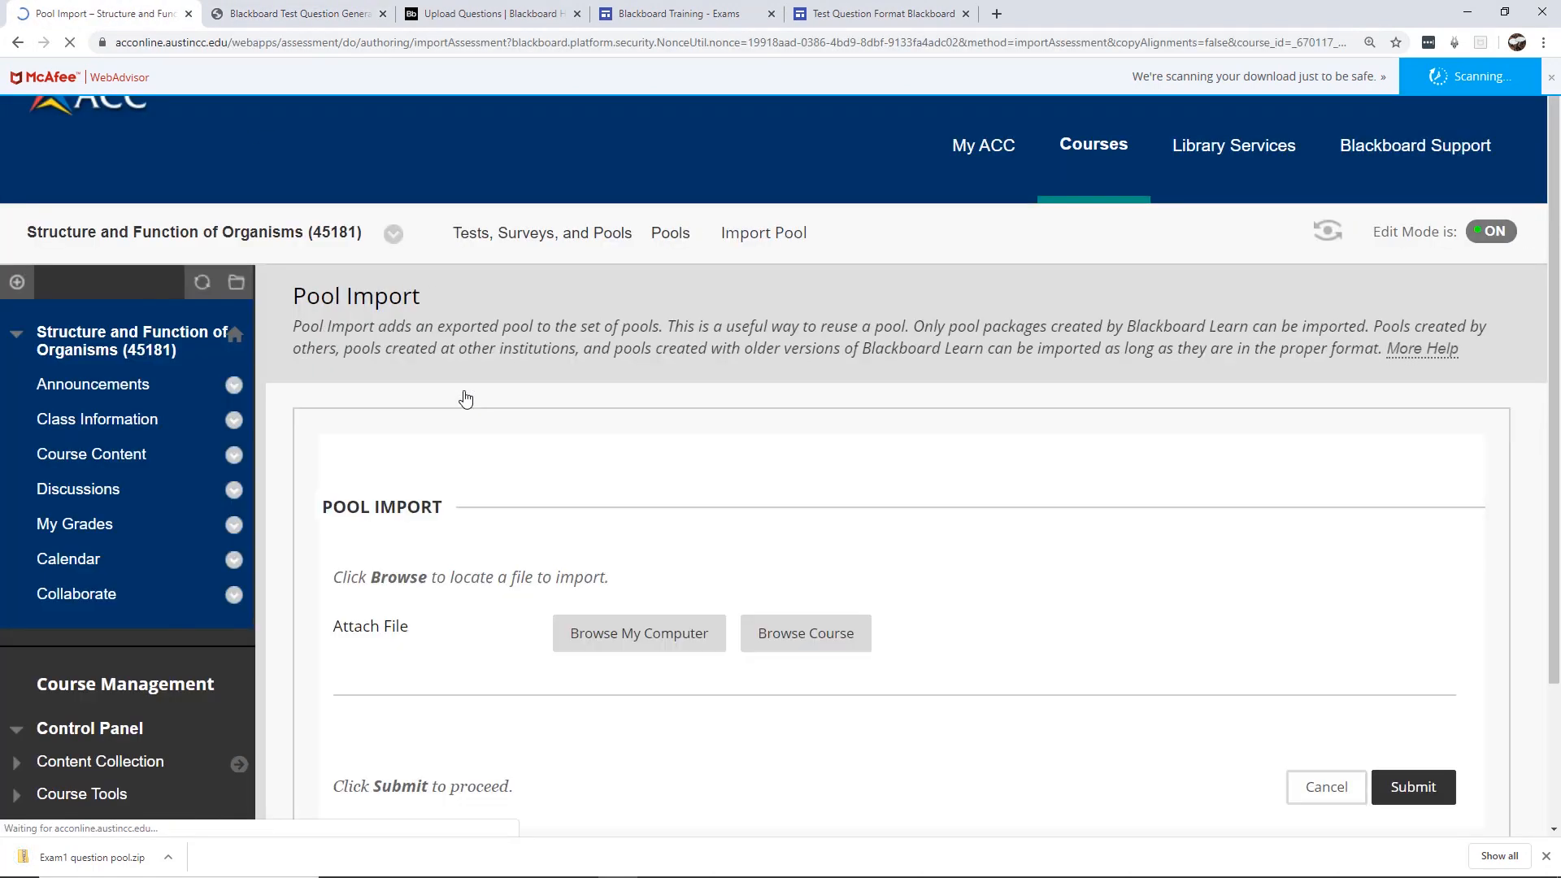
click(675, 634)
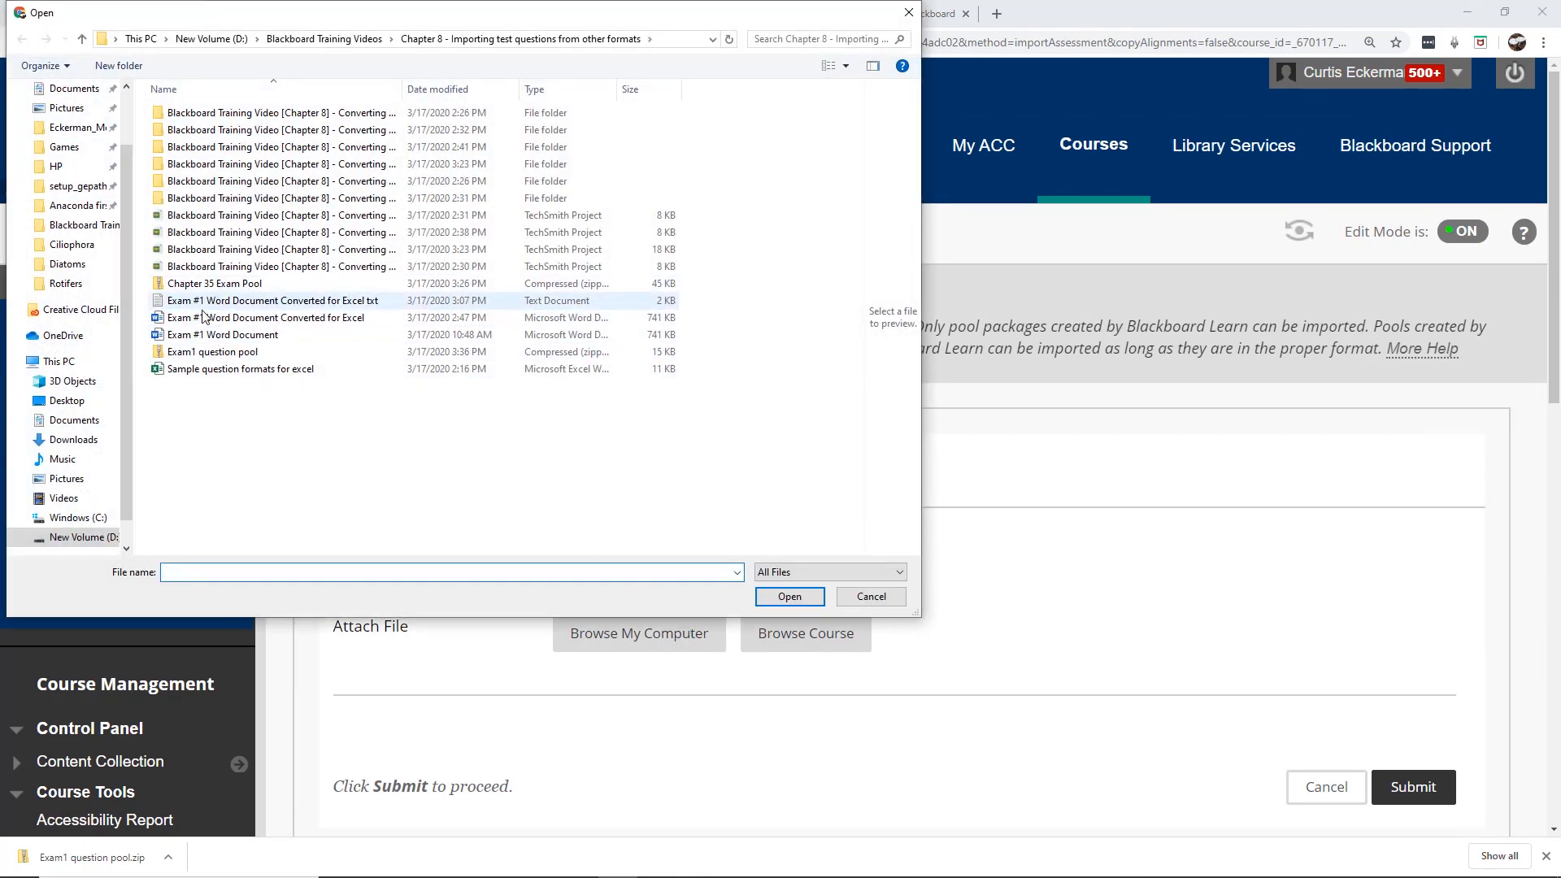
click(213, 352)
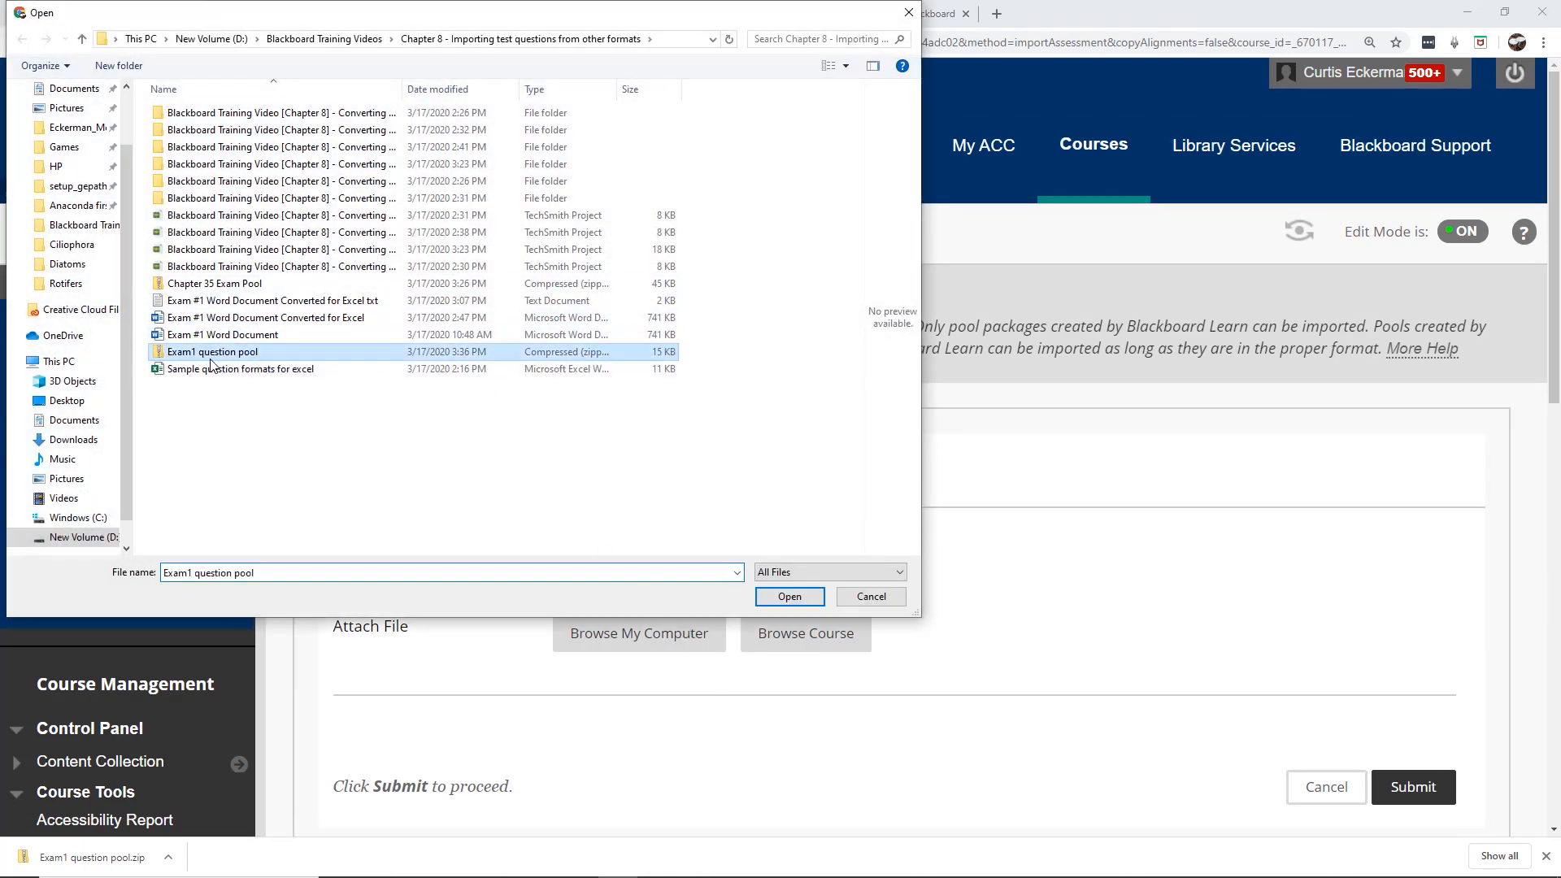
click(789, 596)
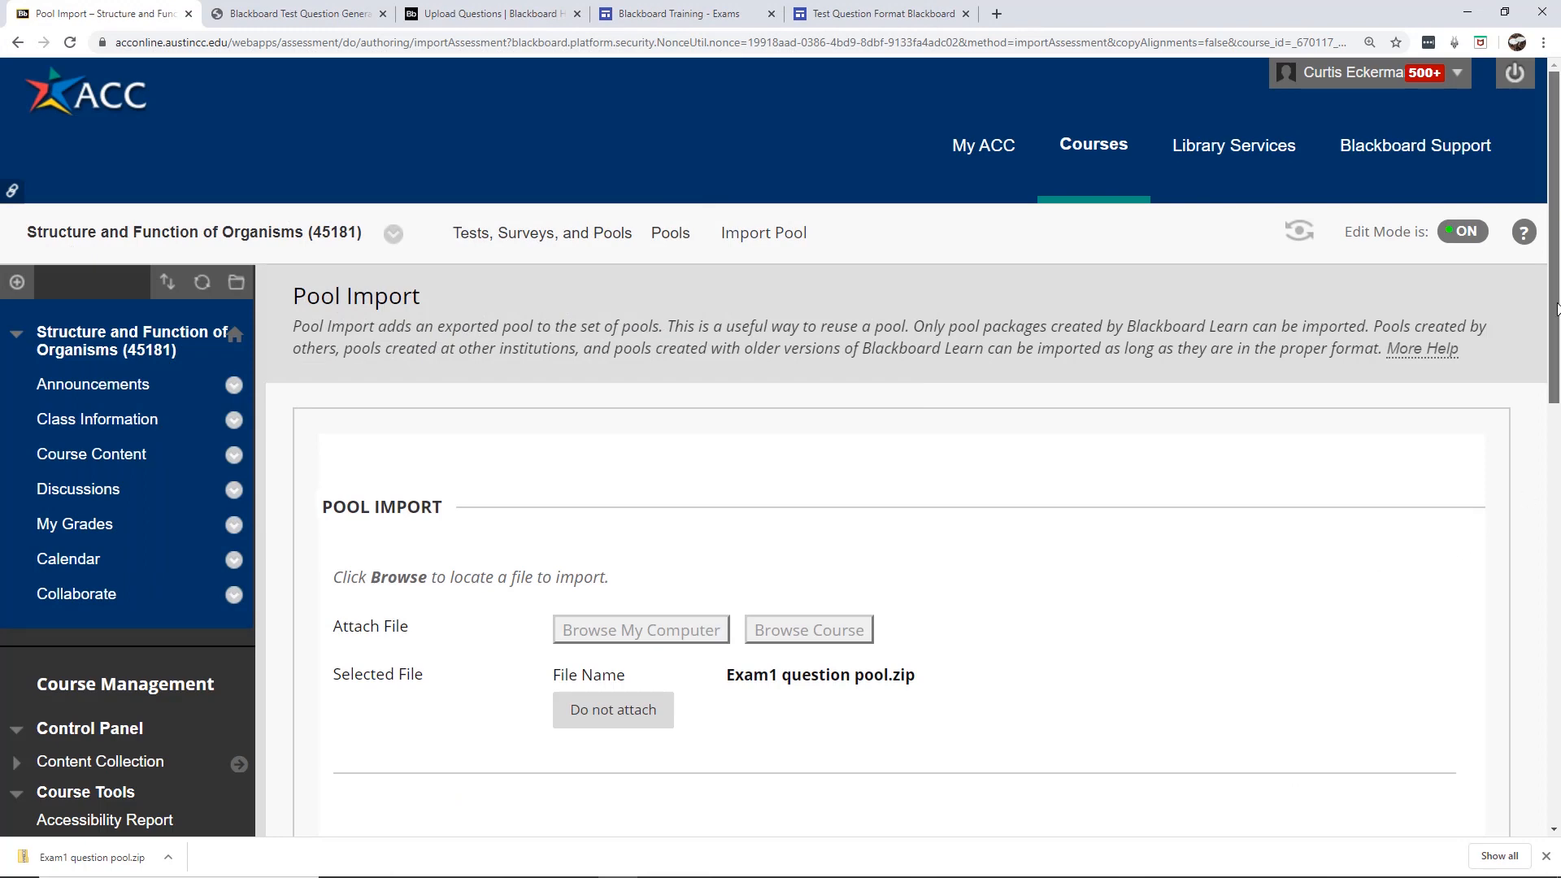
drag(1556, 309, 1558, 417)
click(1413, 627)
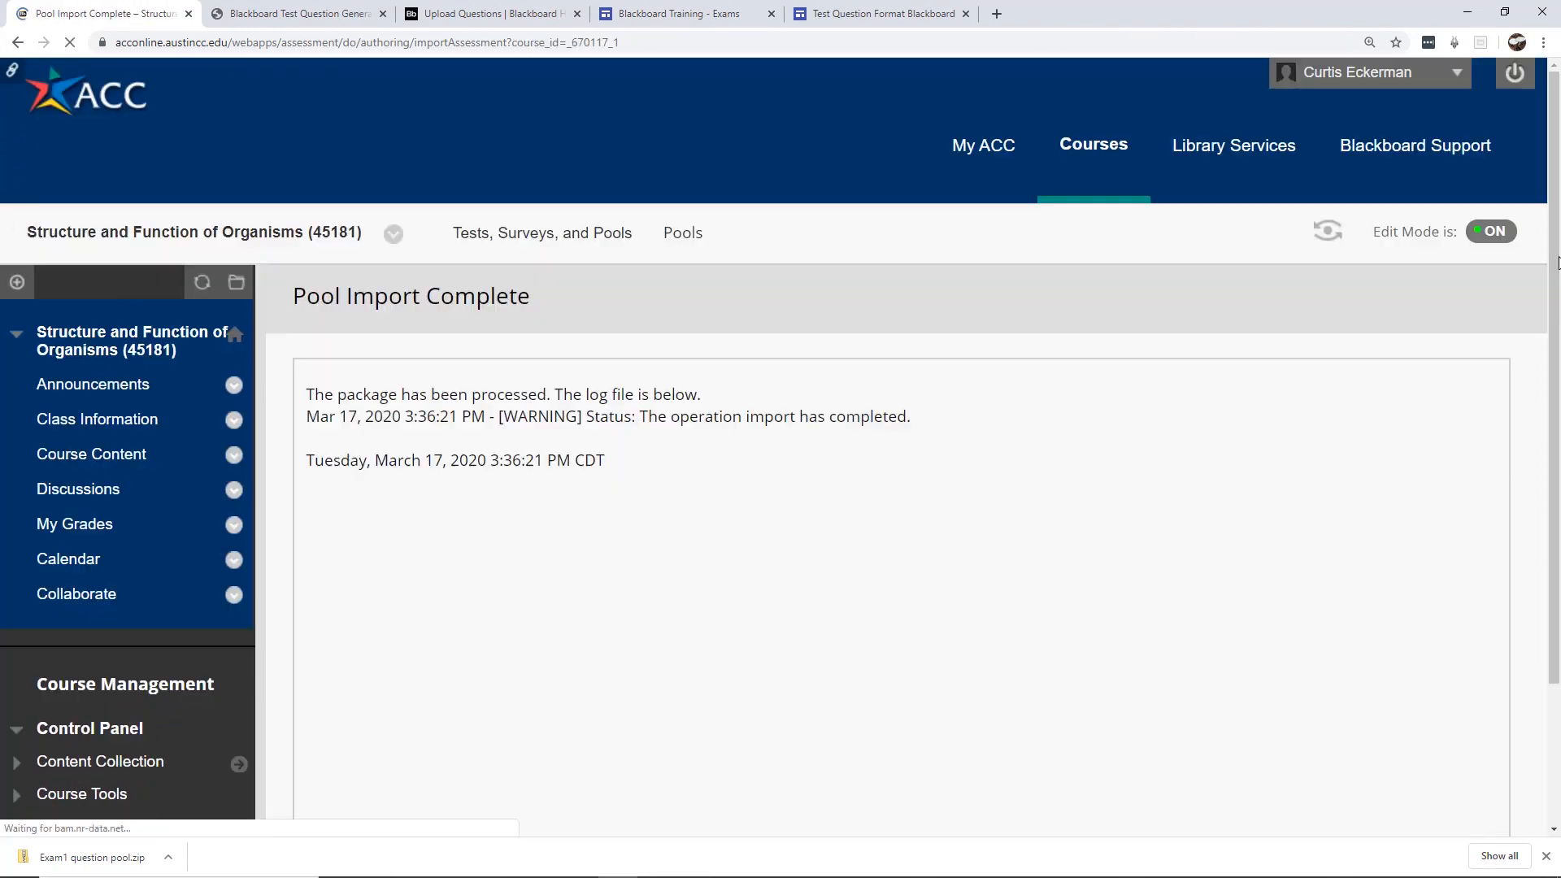
scroll(1485, 407, down, 5)
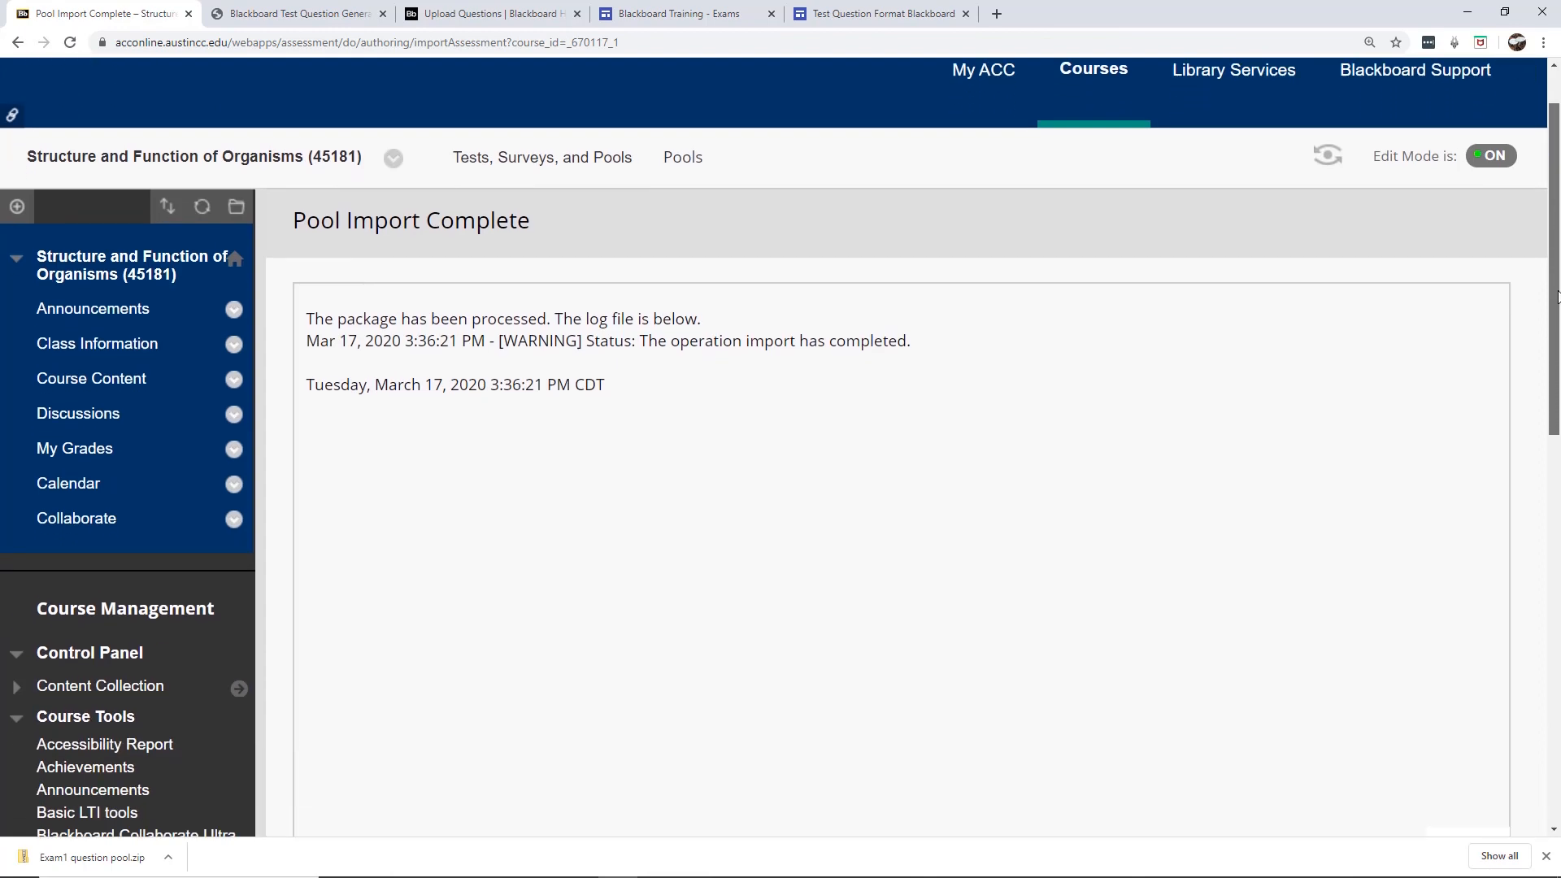
click(1480, 511)
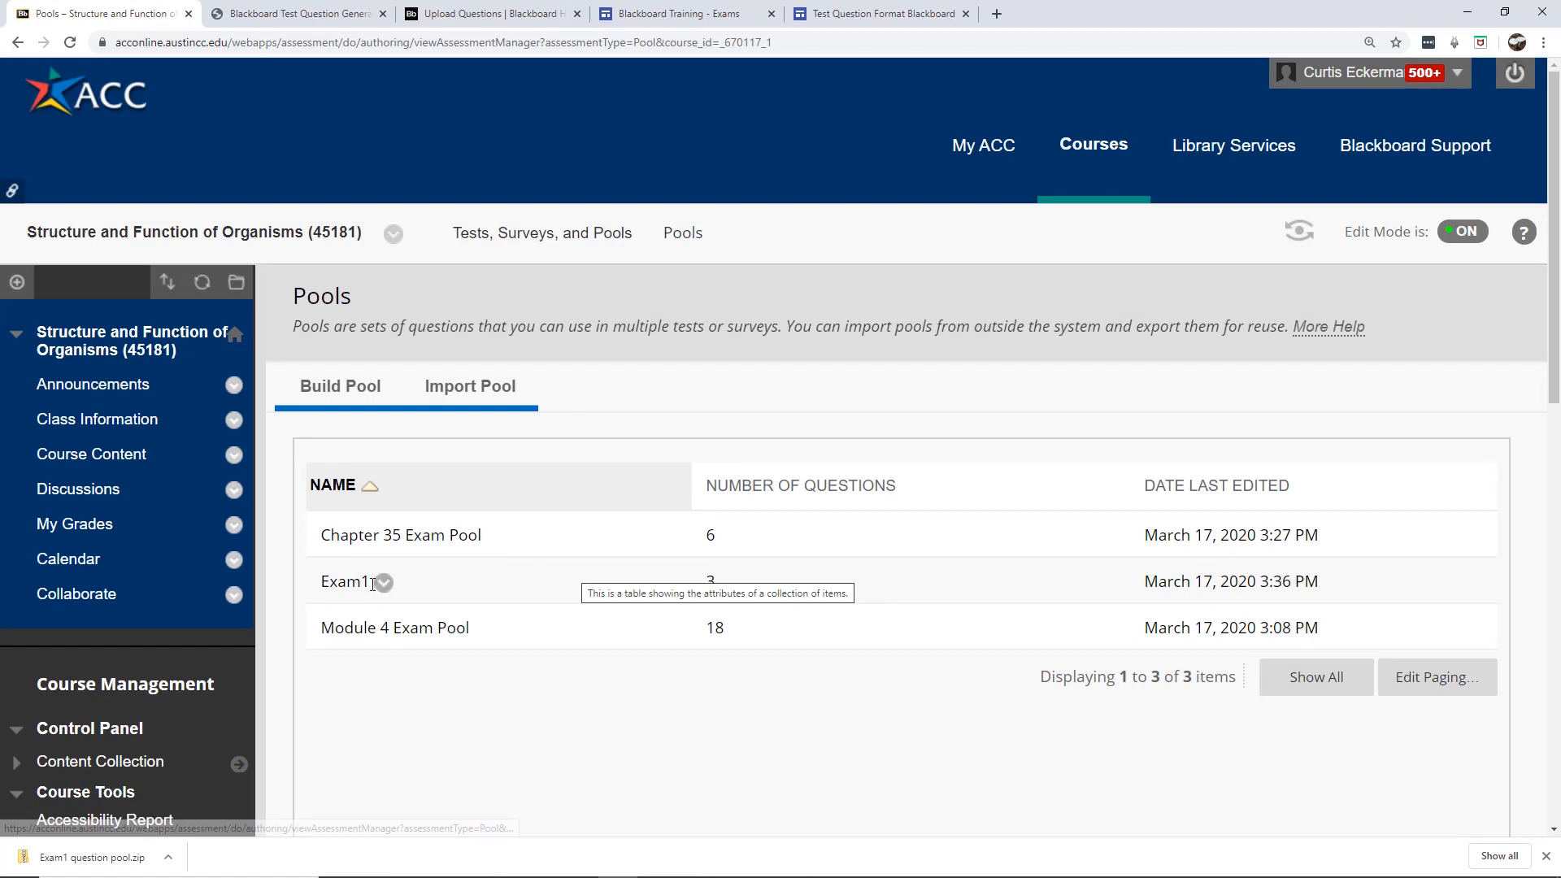
Step: Open the Exam1 pool for editing and bring its question list into view
click(388, 587)
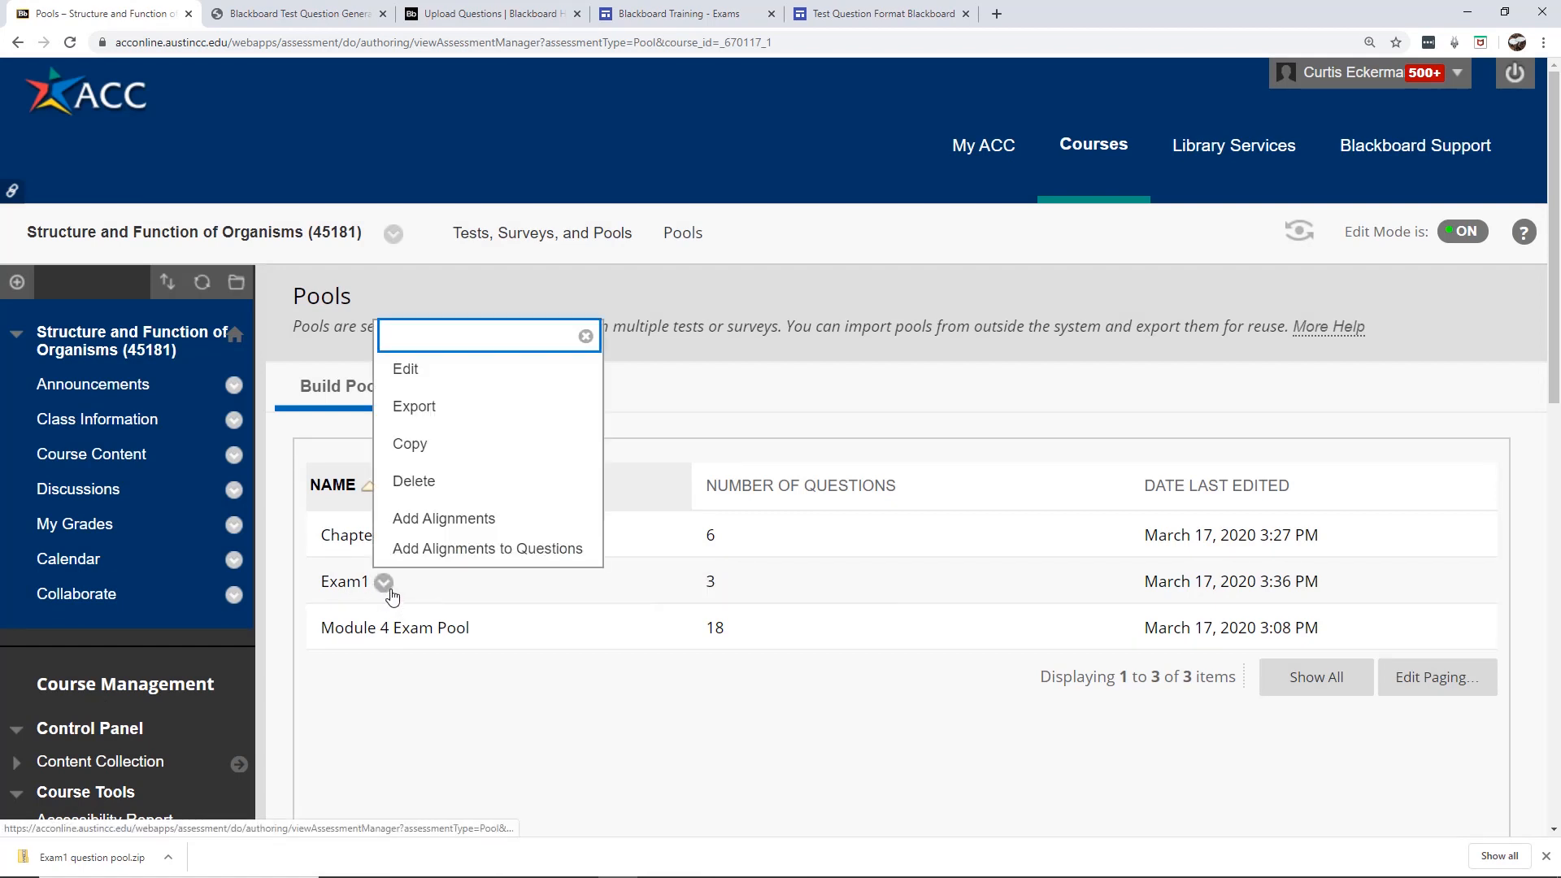
click(423, 379)
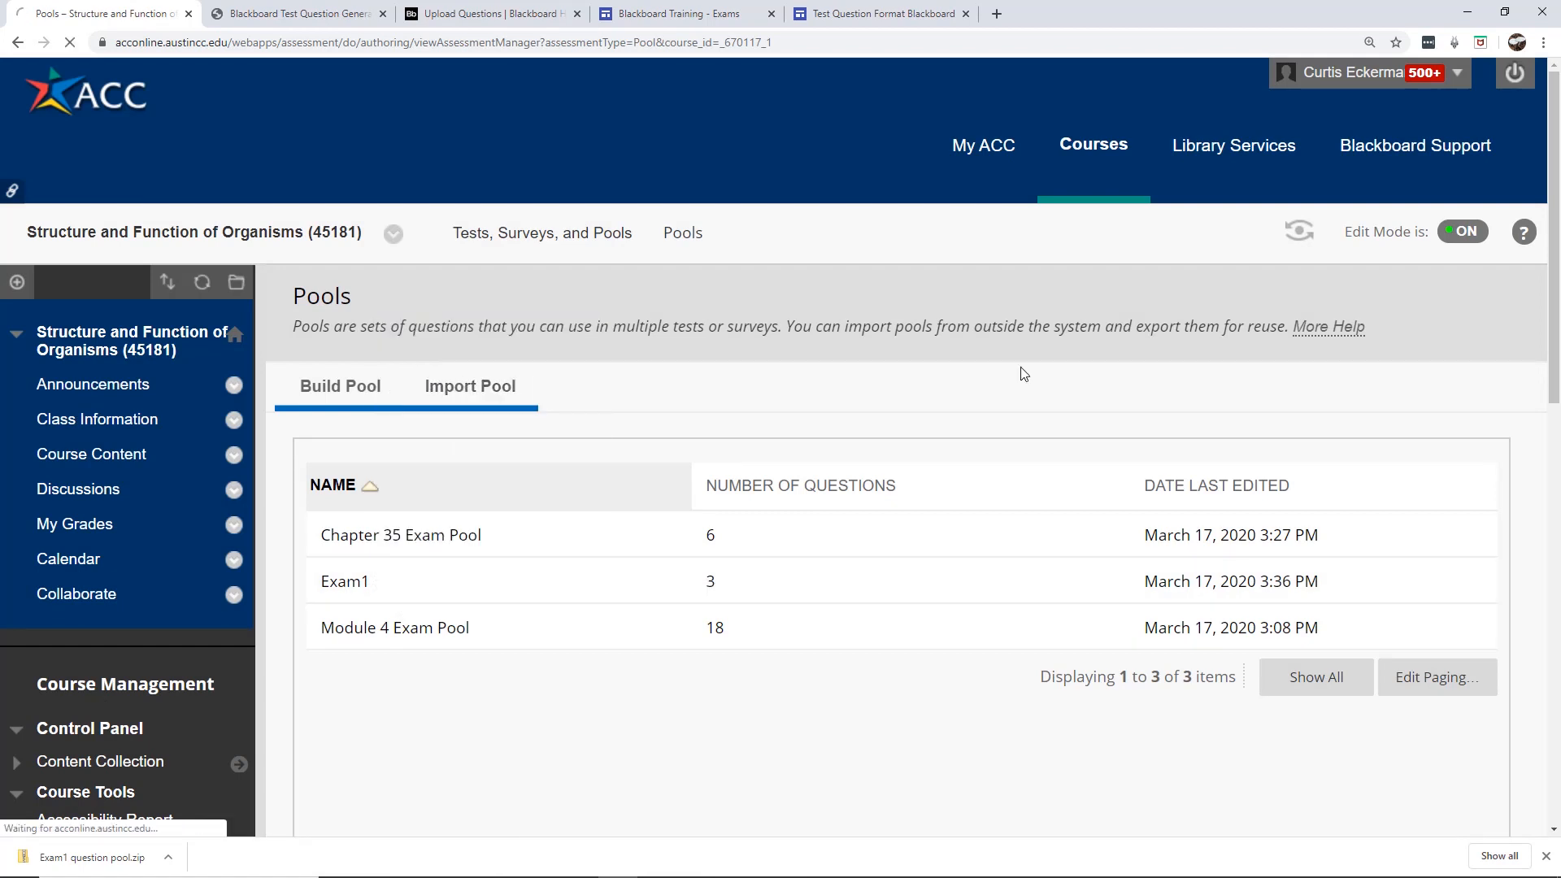
drag(1554, 204, 1554, 280)
scroll(1554, 280, down, 5)
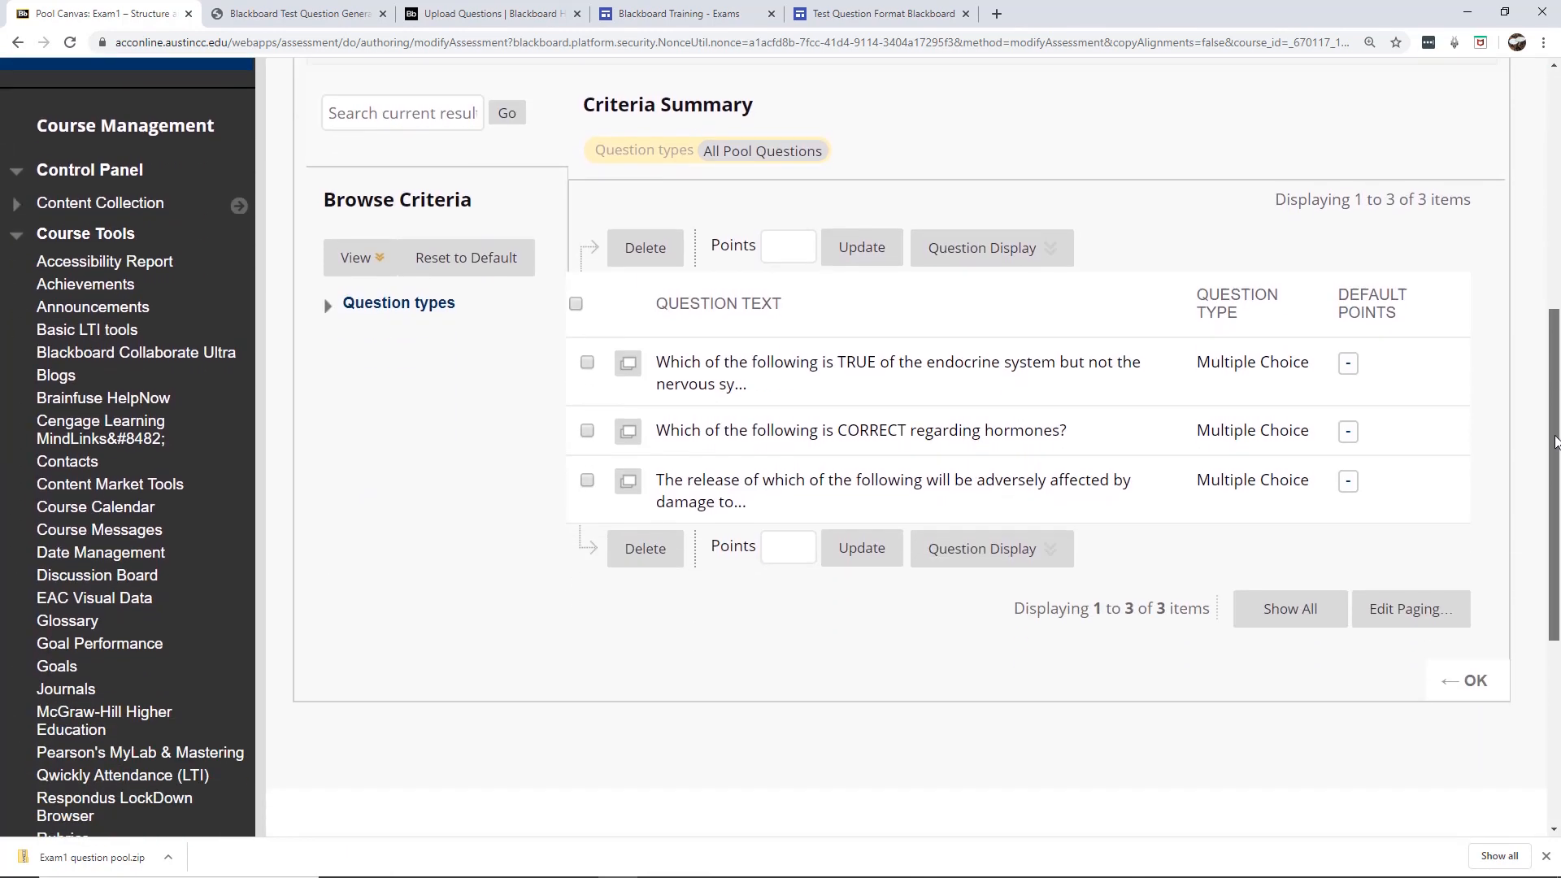
Step: Examine the details of each of the three Exam1 pool questions, checking the answer choices and the marked correct answer
click(629, 341)
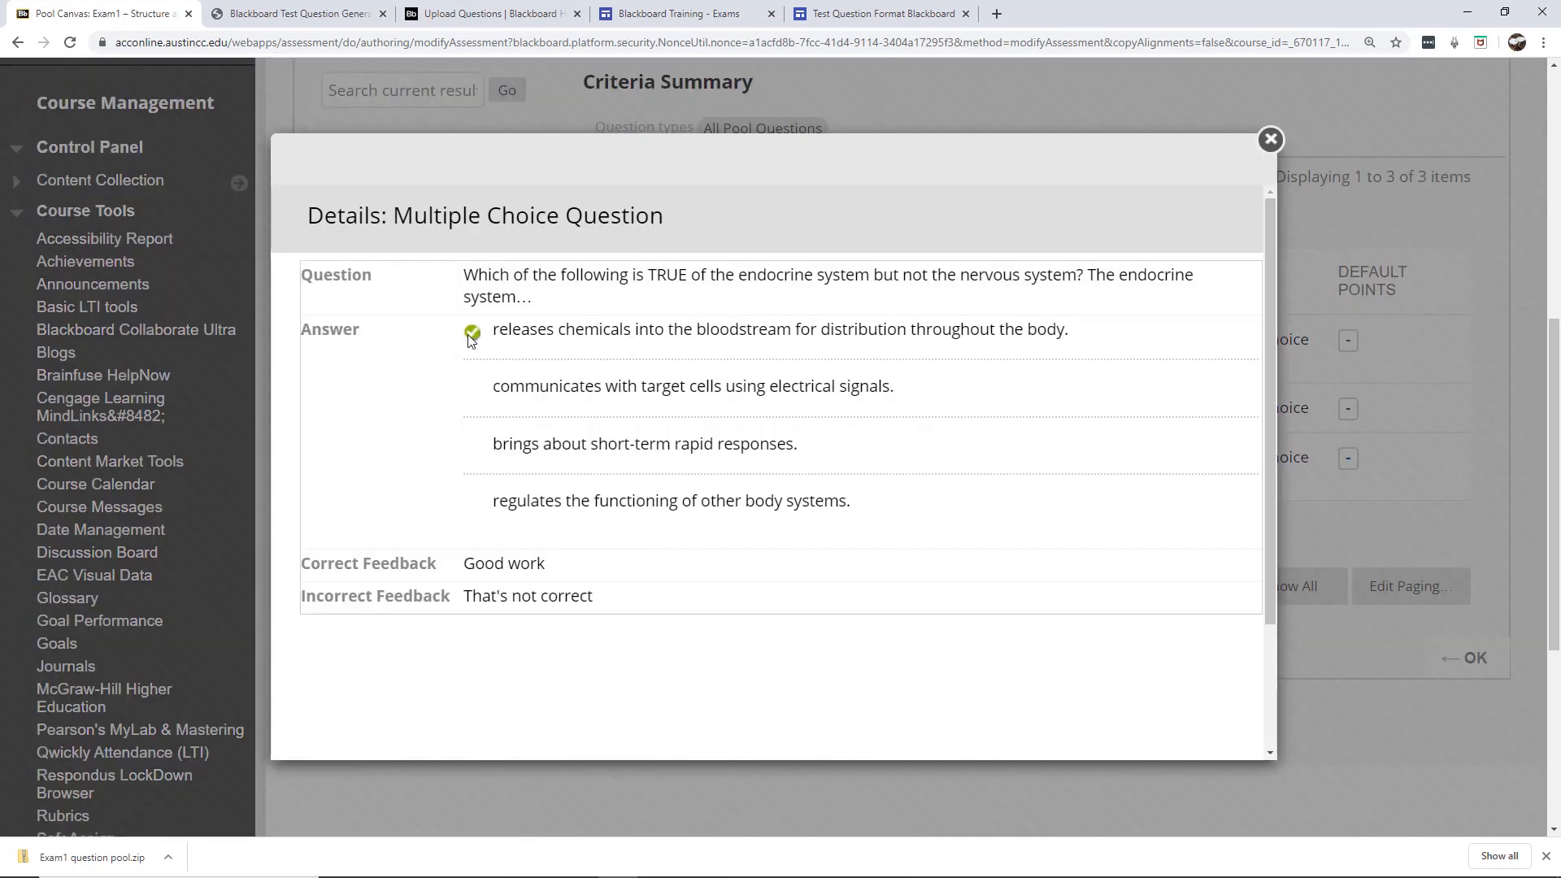
click(1266, 140)
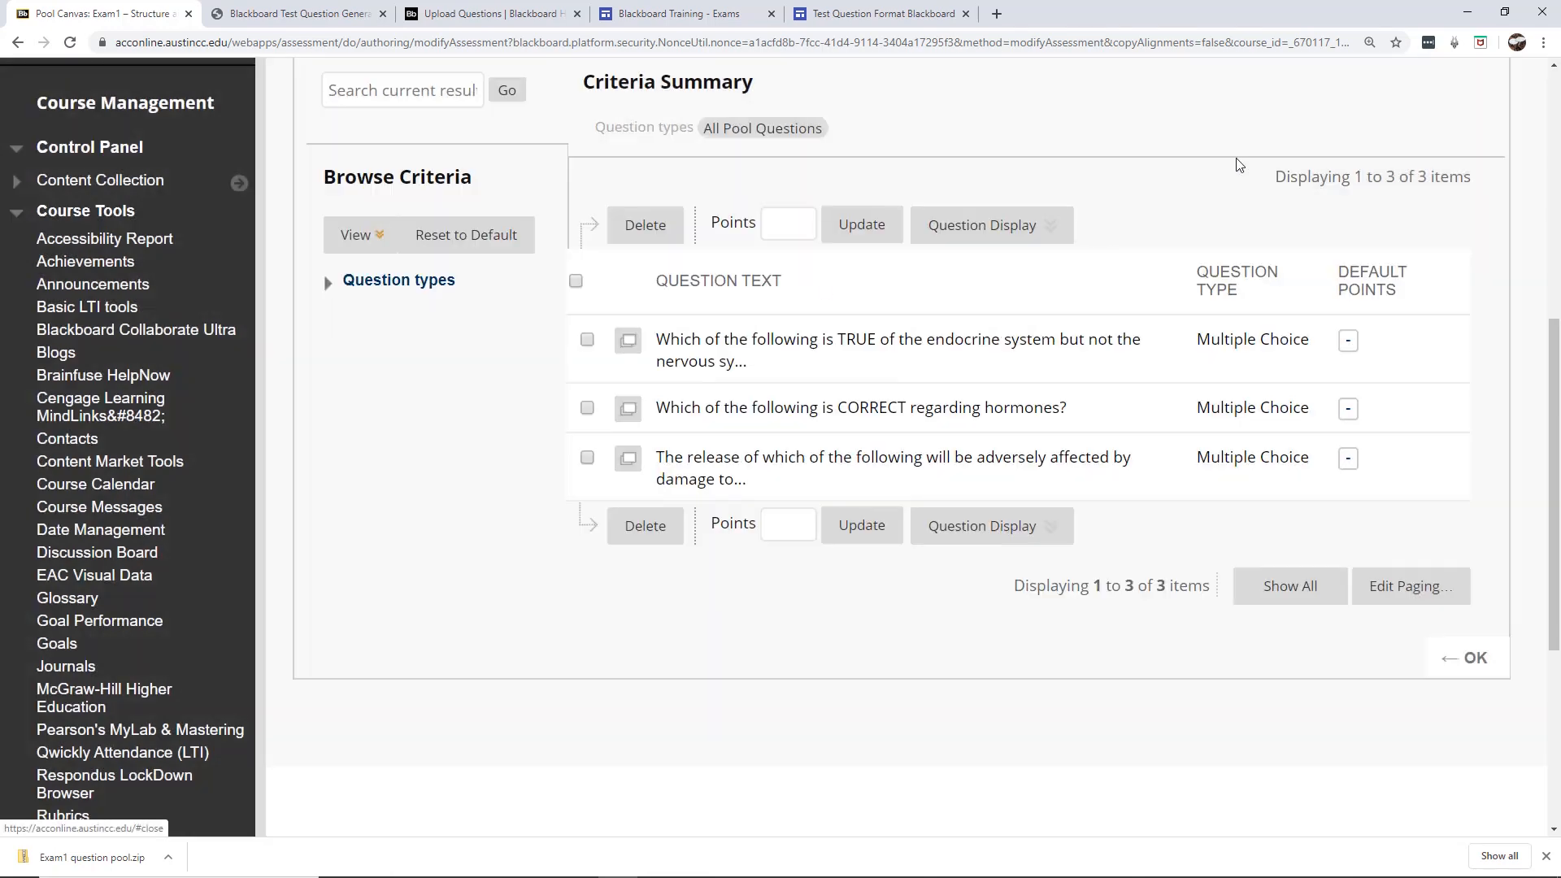
click(628, 409)
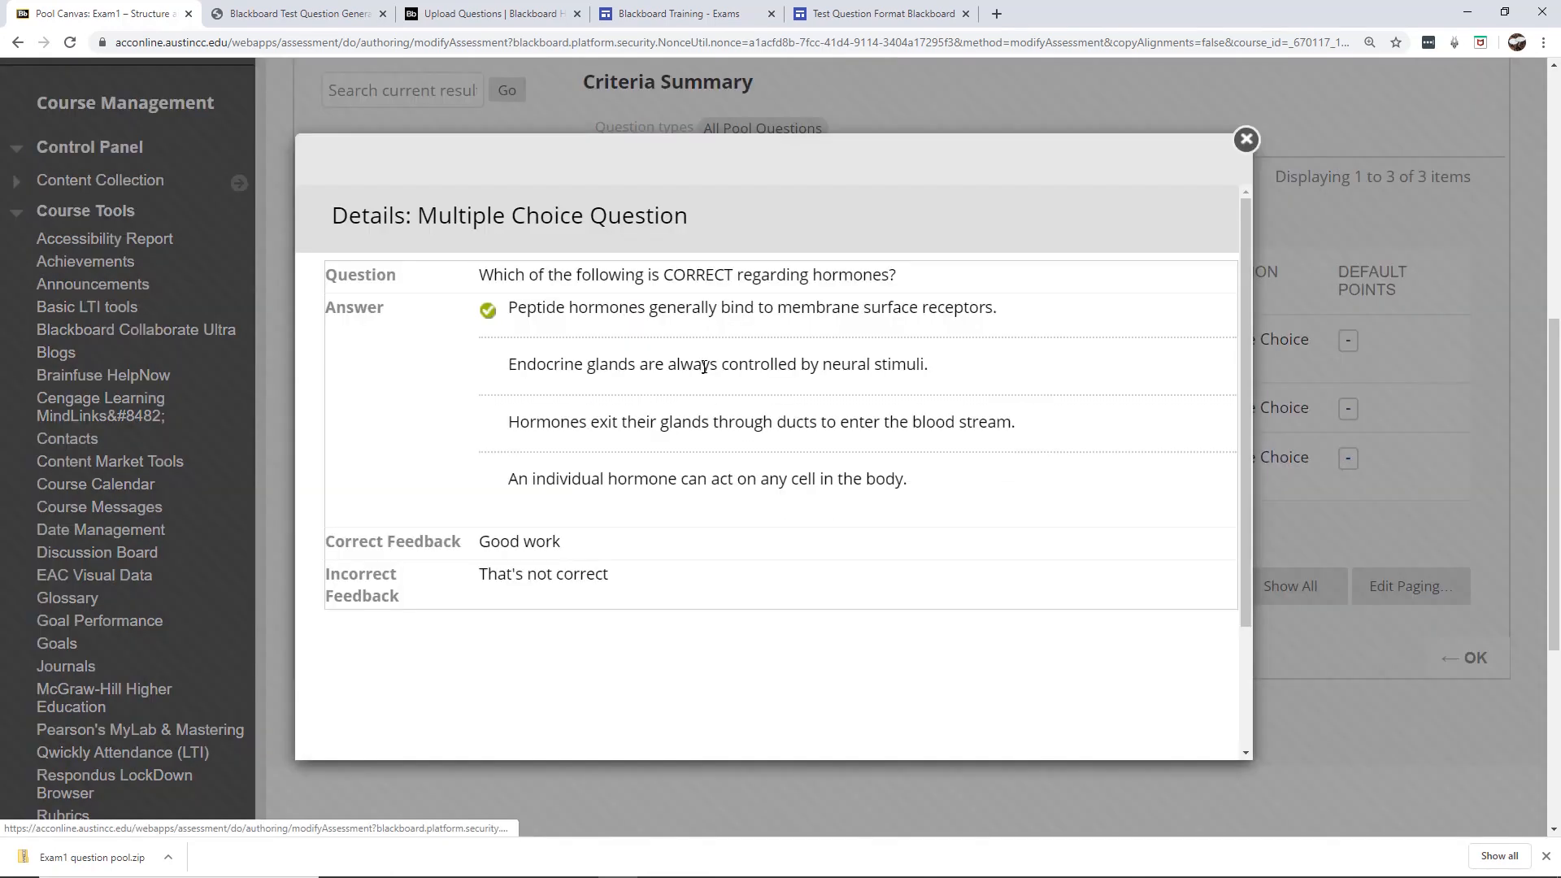
click(1244, 142)
click(628, 458)
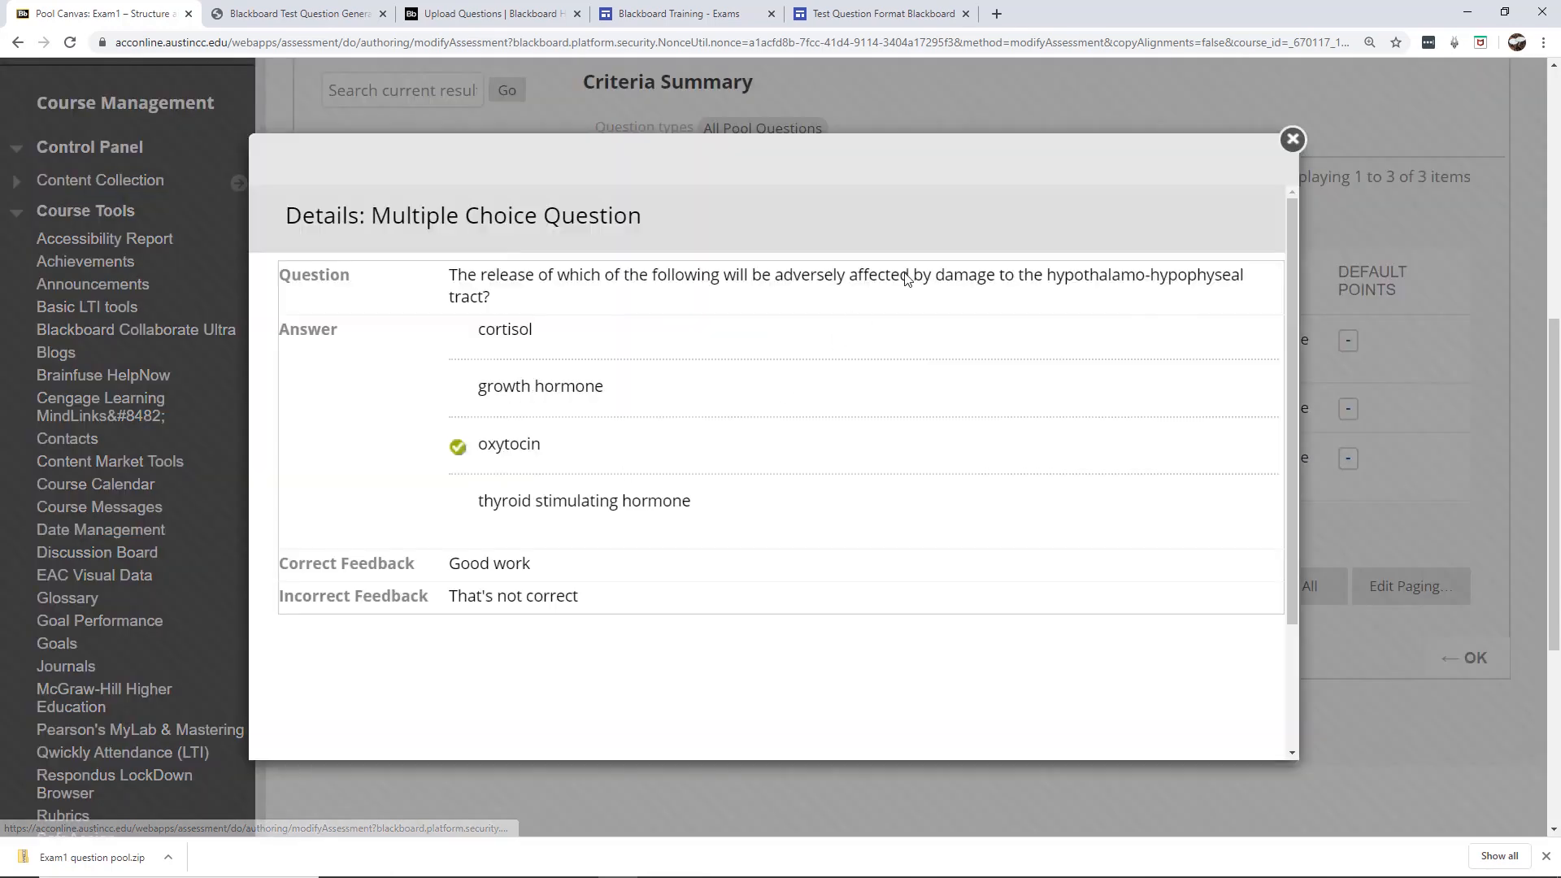
click(1292, 142)
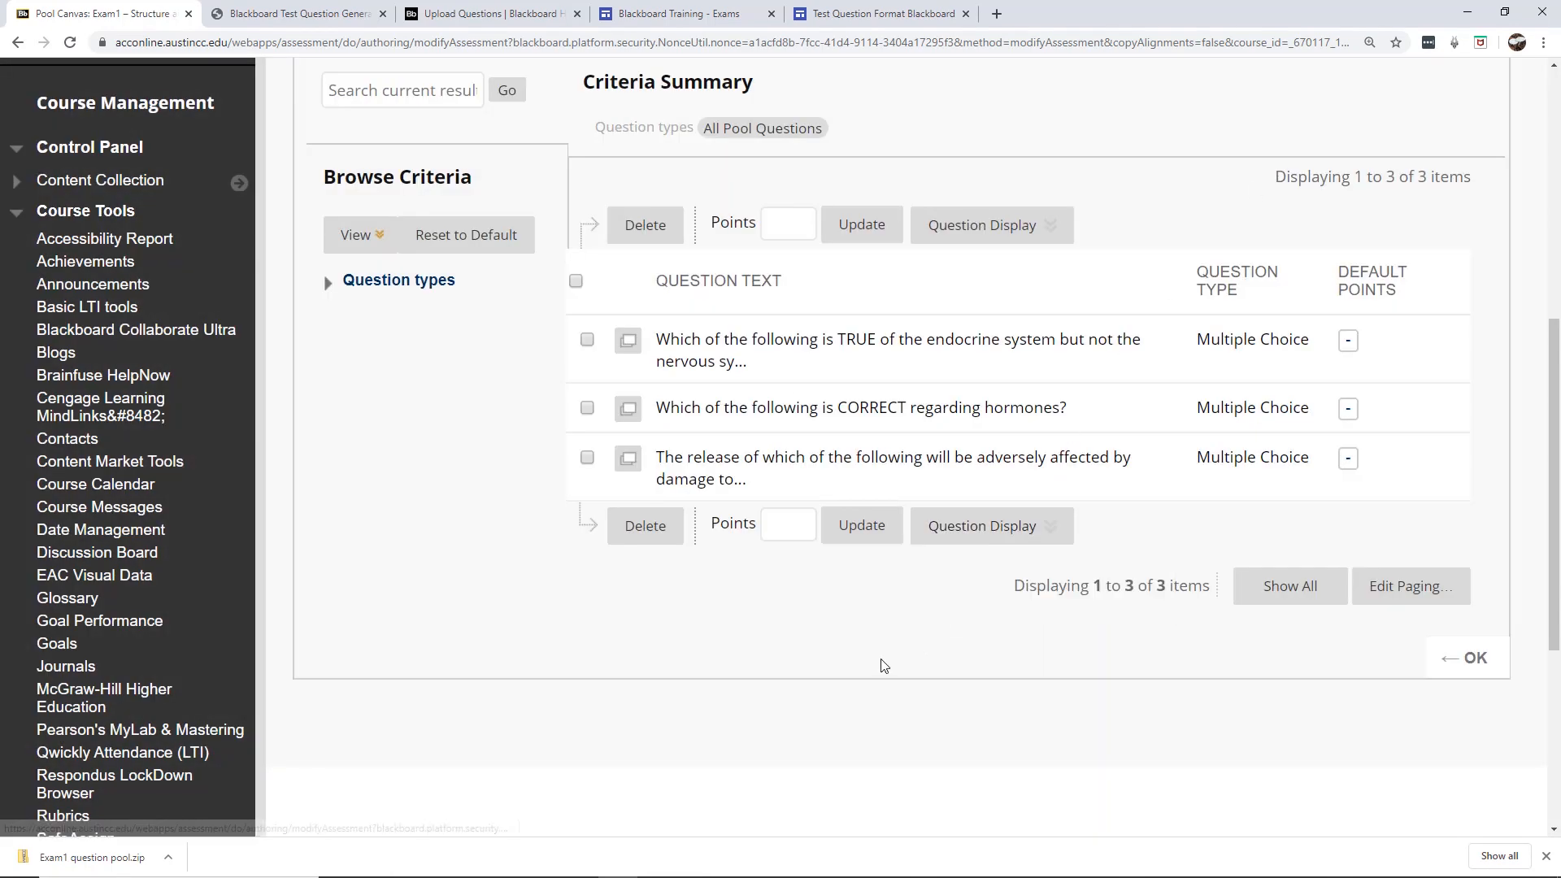
Step: Review the question formatting in the Word exam document, and return to Chrome to look over the training page and the Test Generator's questions
click(897, 861)
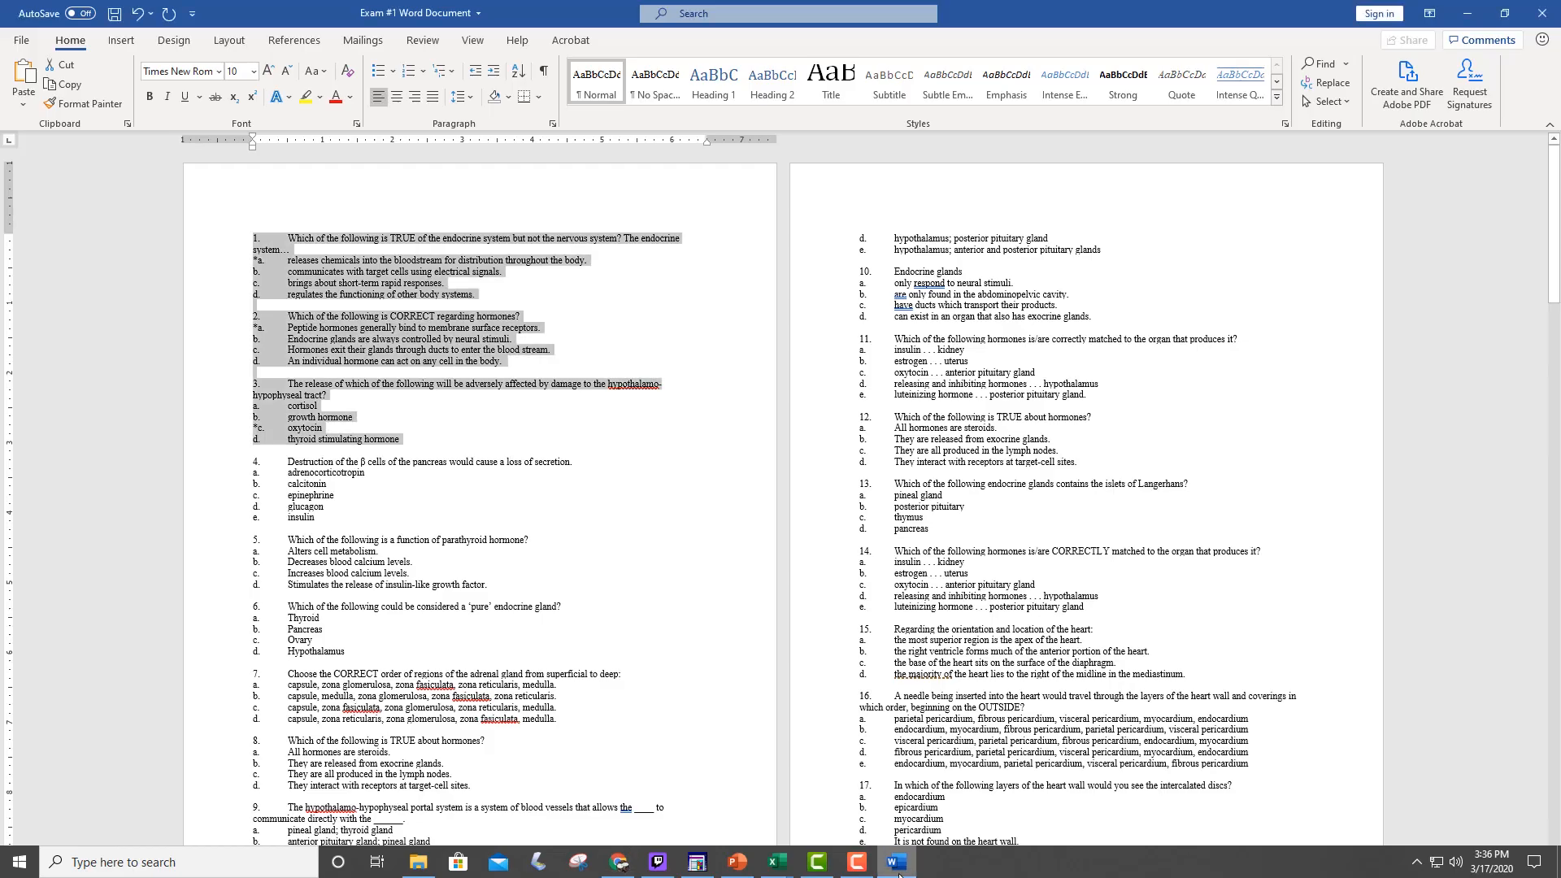
click(443, 447)
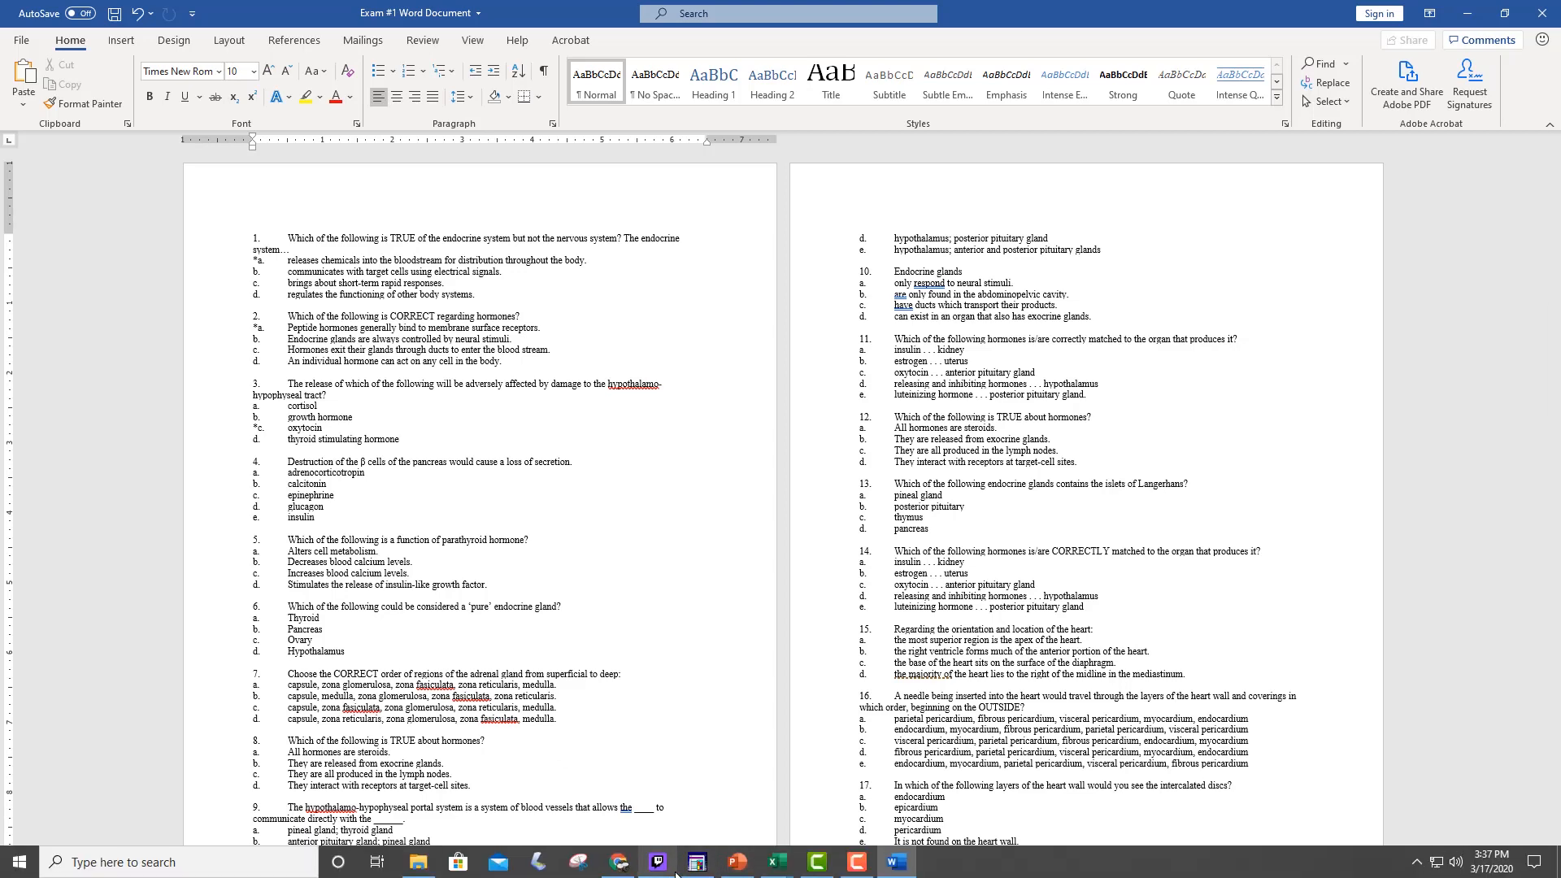
click(674, 780)
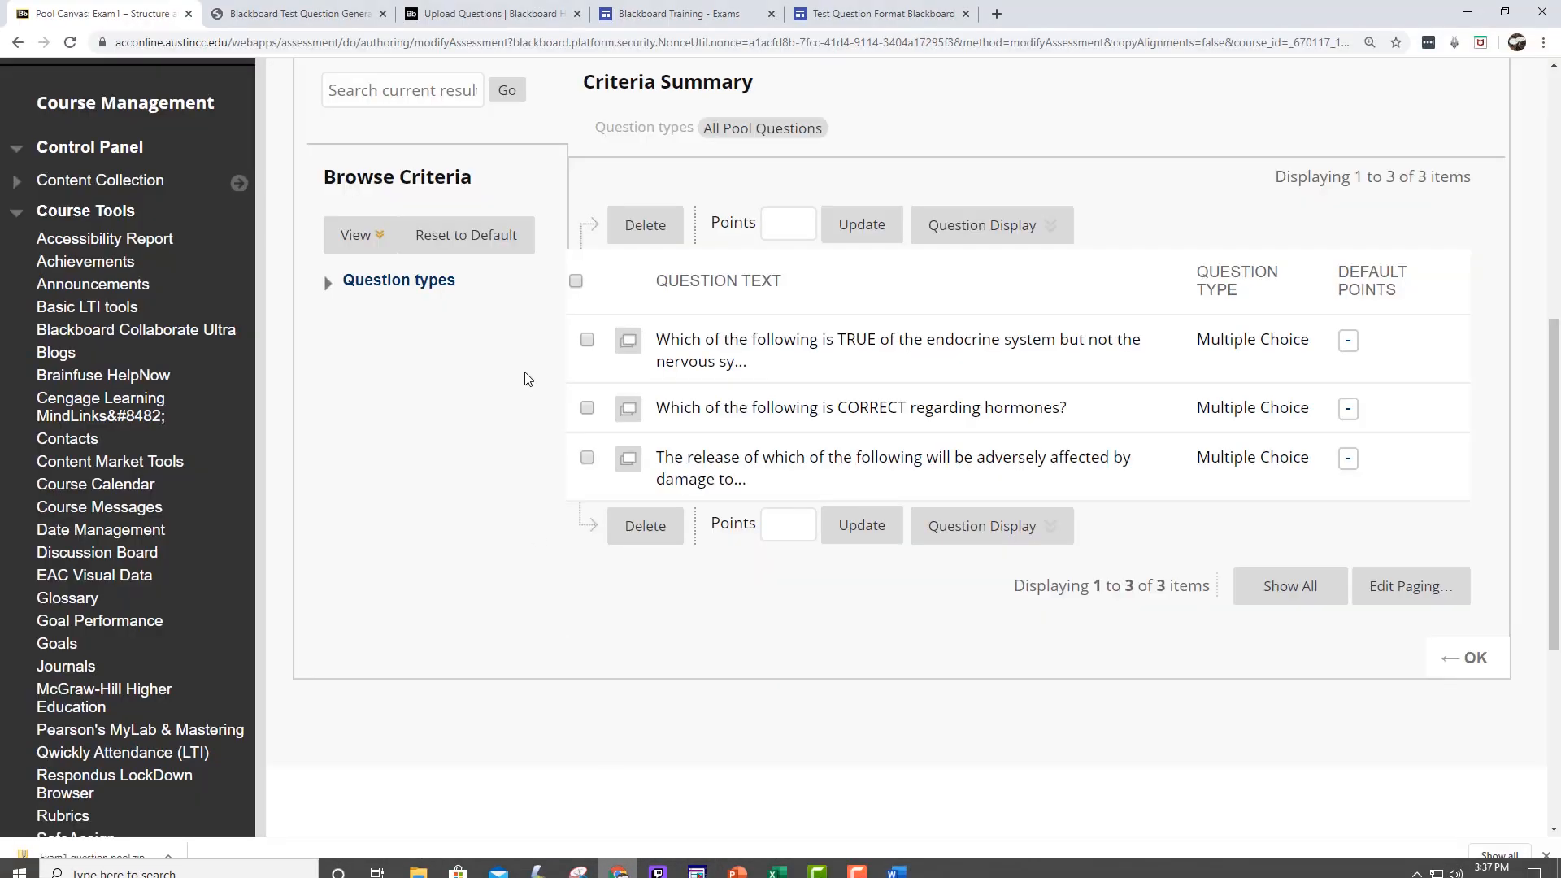
click(478, 10)
click(666, 13)
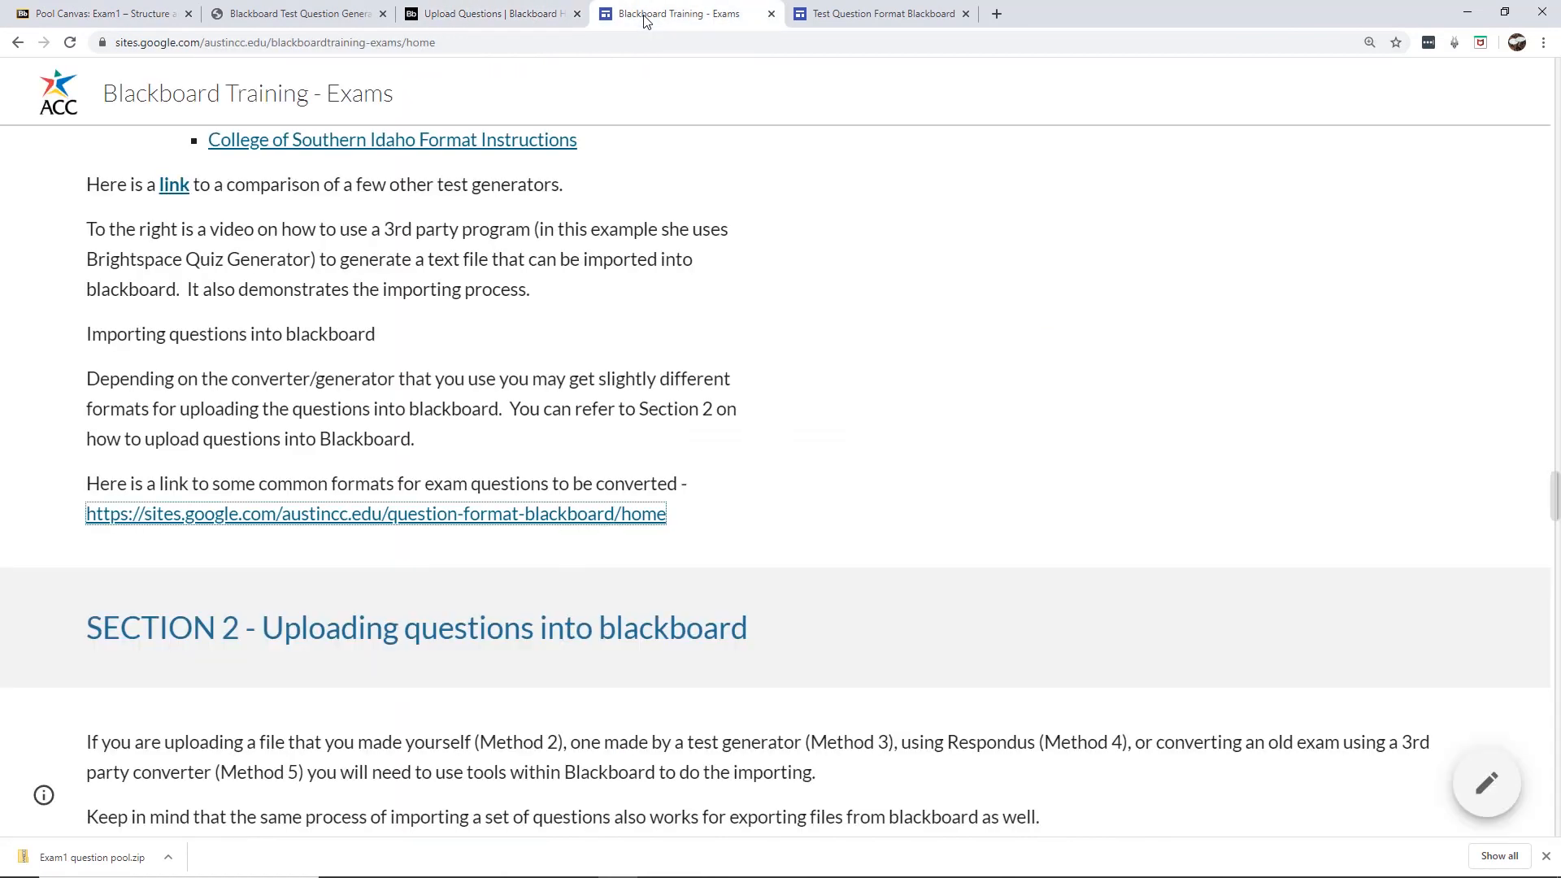
click(301, 13)
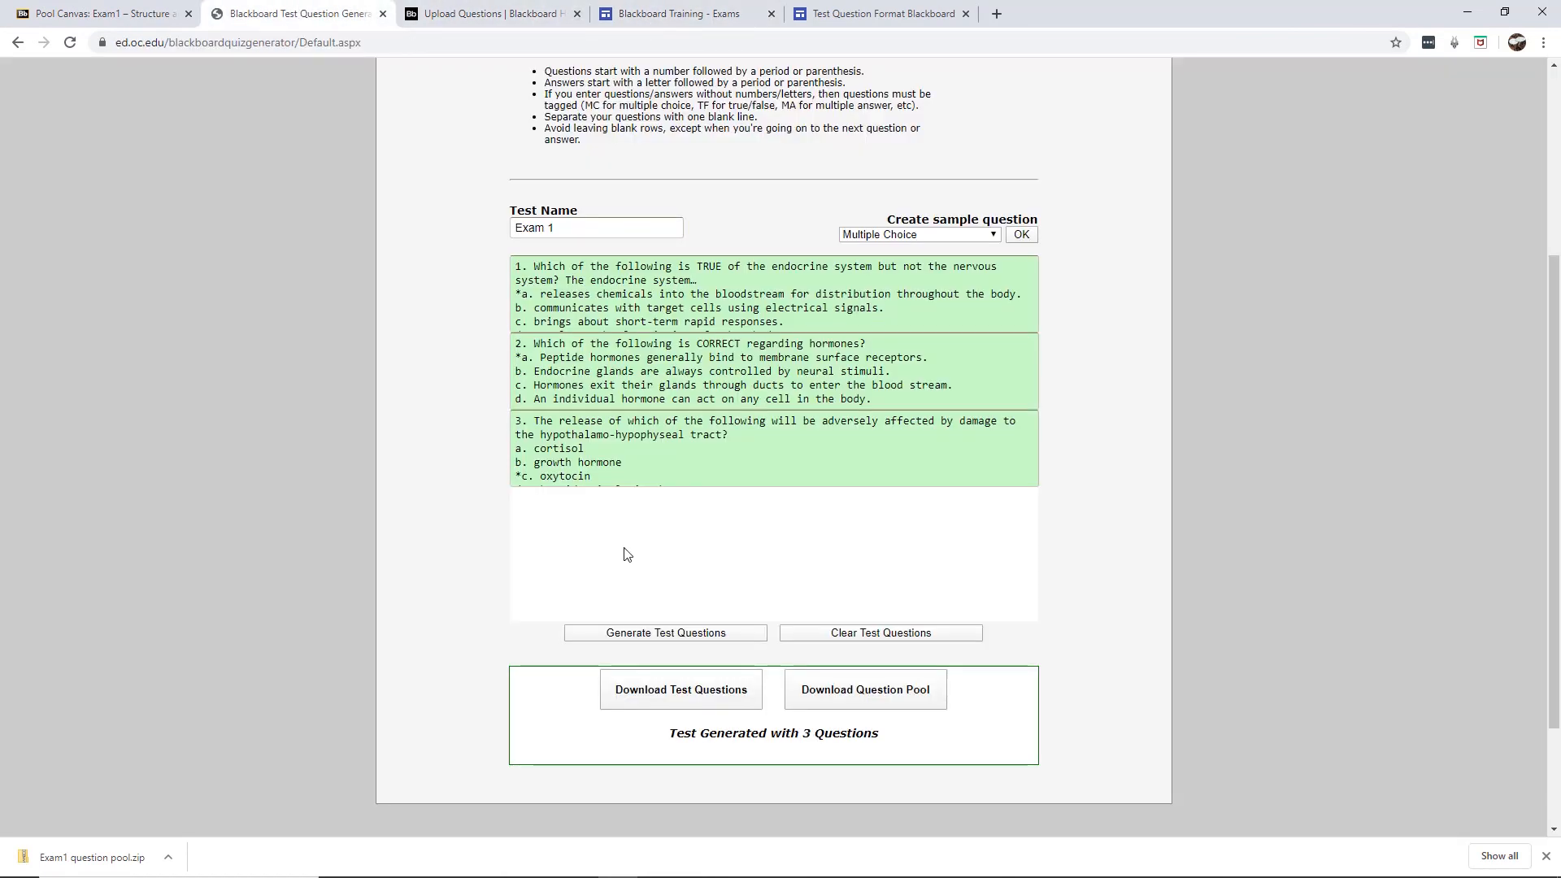
mouse_move(774, 440)
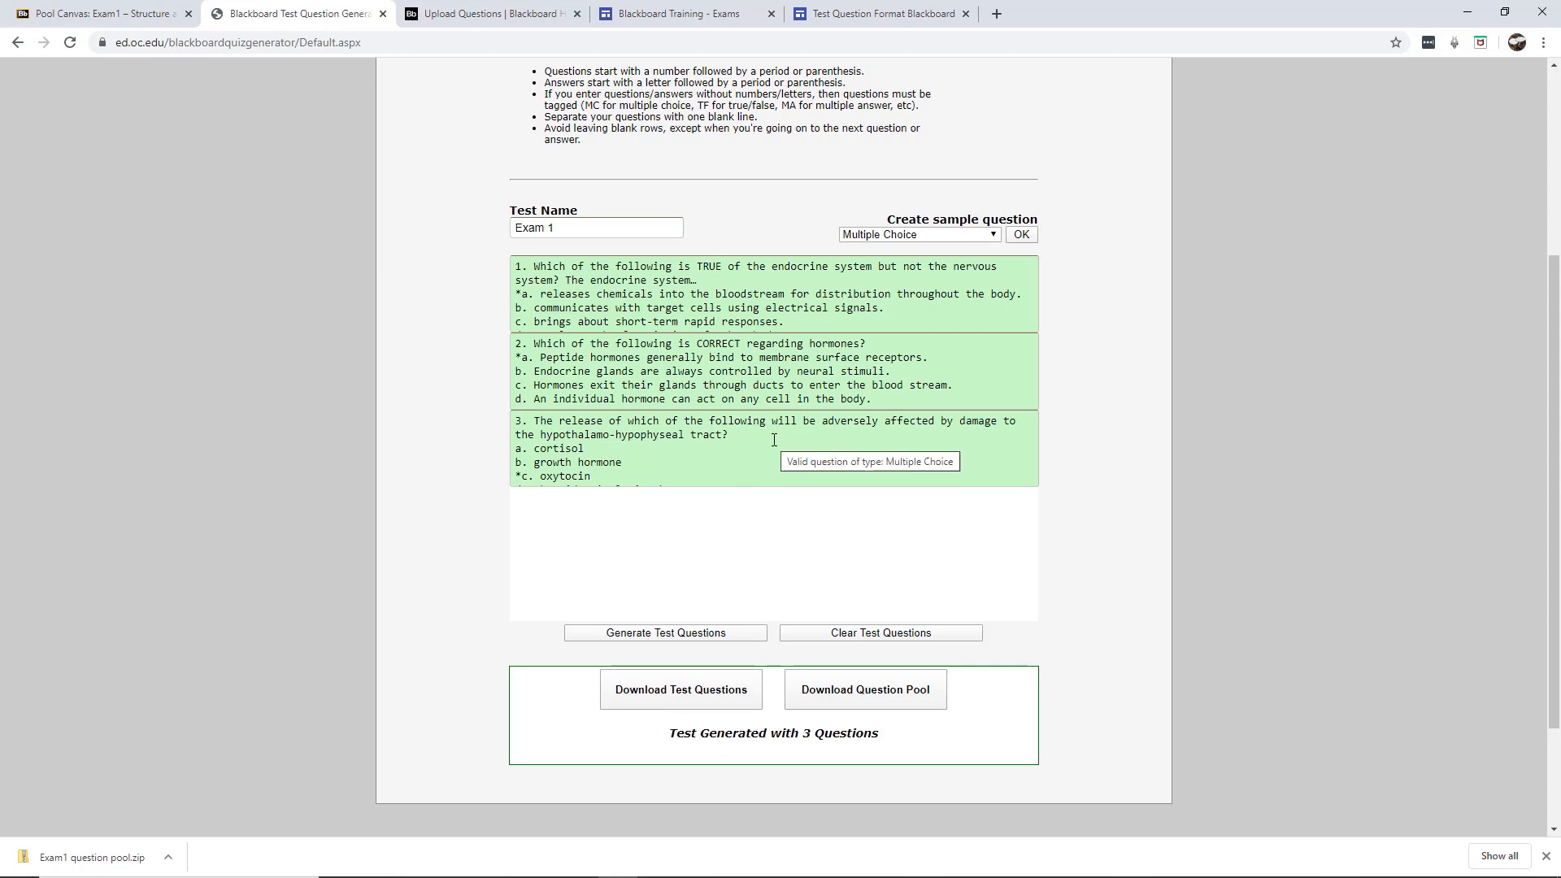